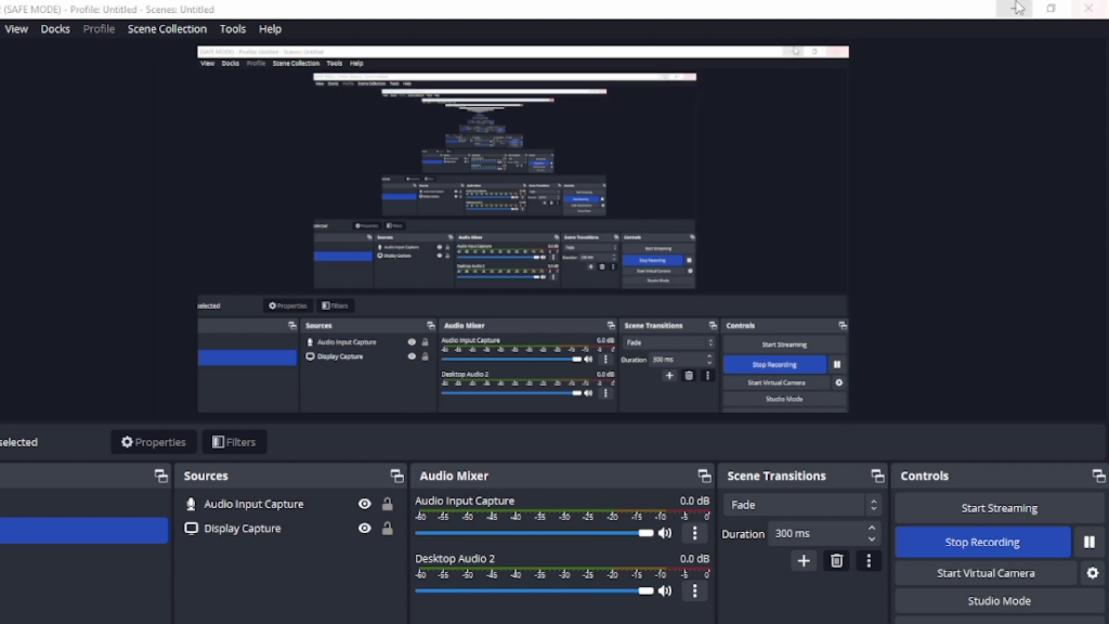
left_click(1051, 8)
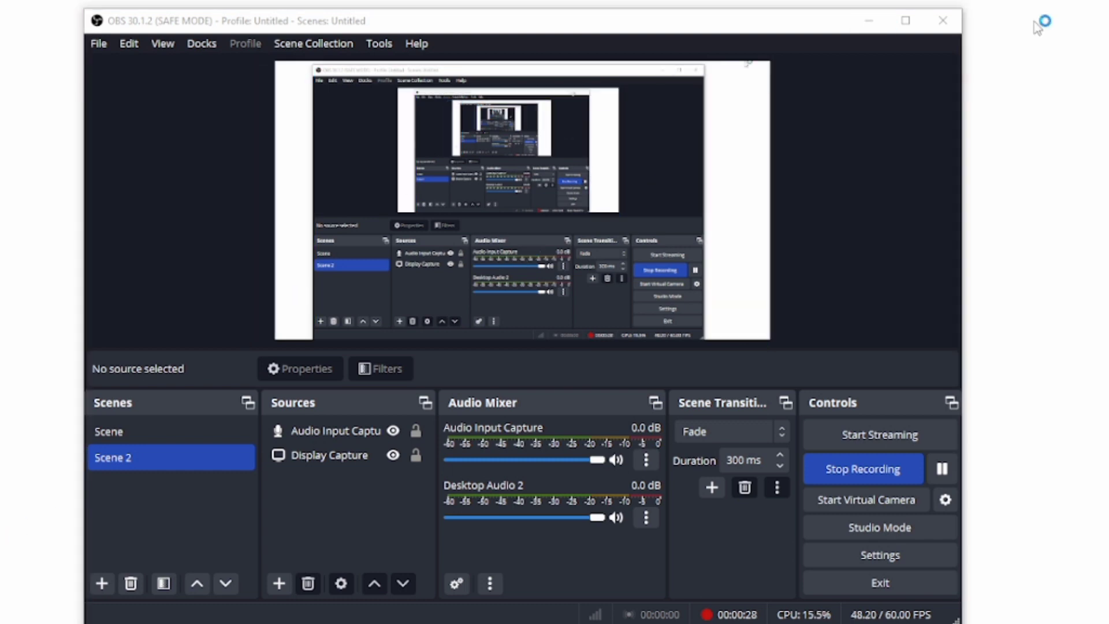
left_click(906, 21)
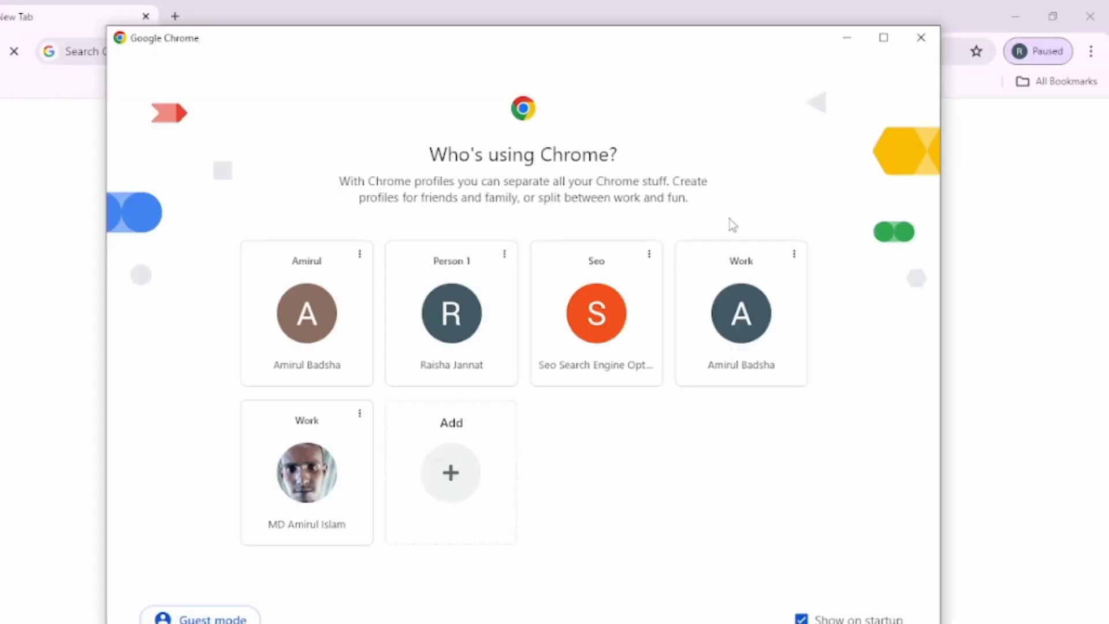
- Close the profile chooser and the surplus new-tab window, and switch to the green-themed Chrome window
left_click(1100, 11)
left_click(1096, 14)
left_click(1095, 14)
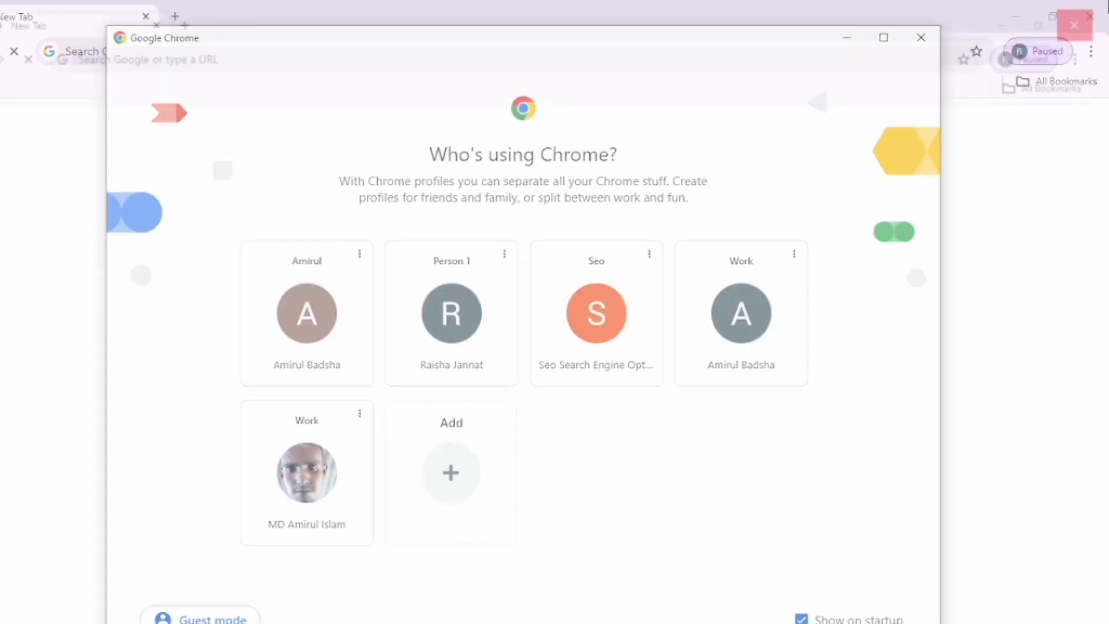
left_click(916, 41)
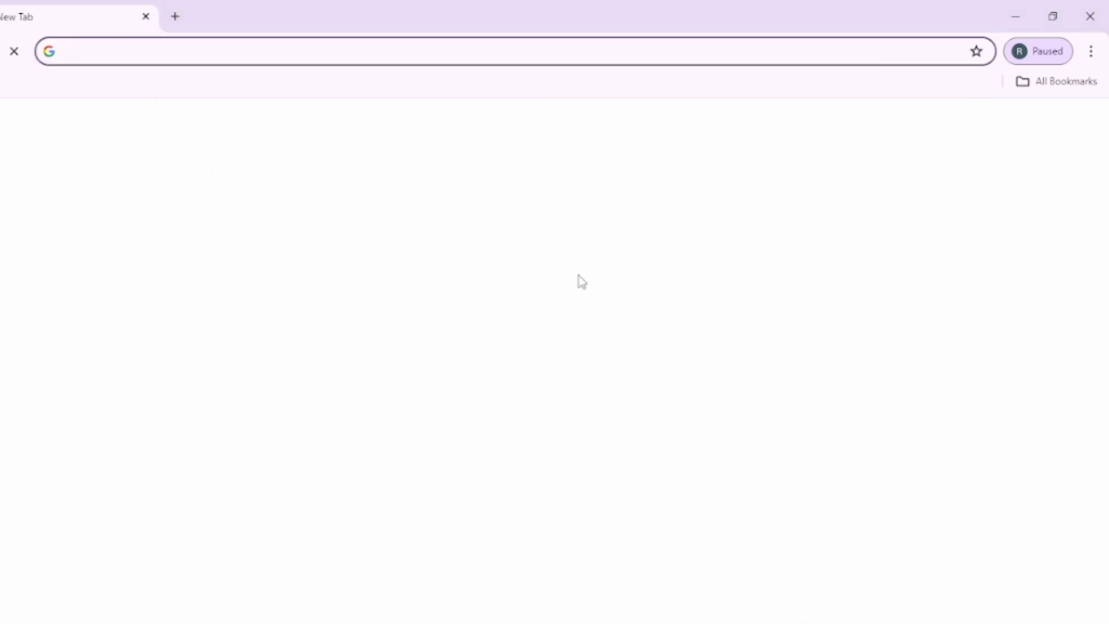
left_click(176, 15)
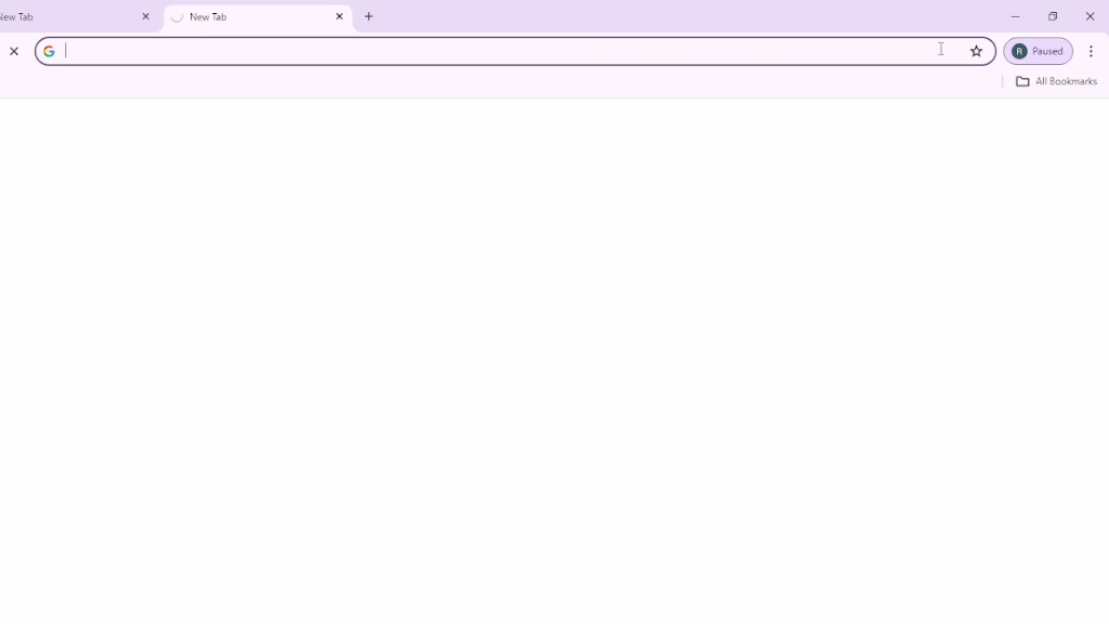
left_click(1063, 13)
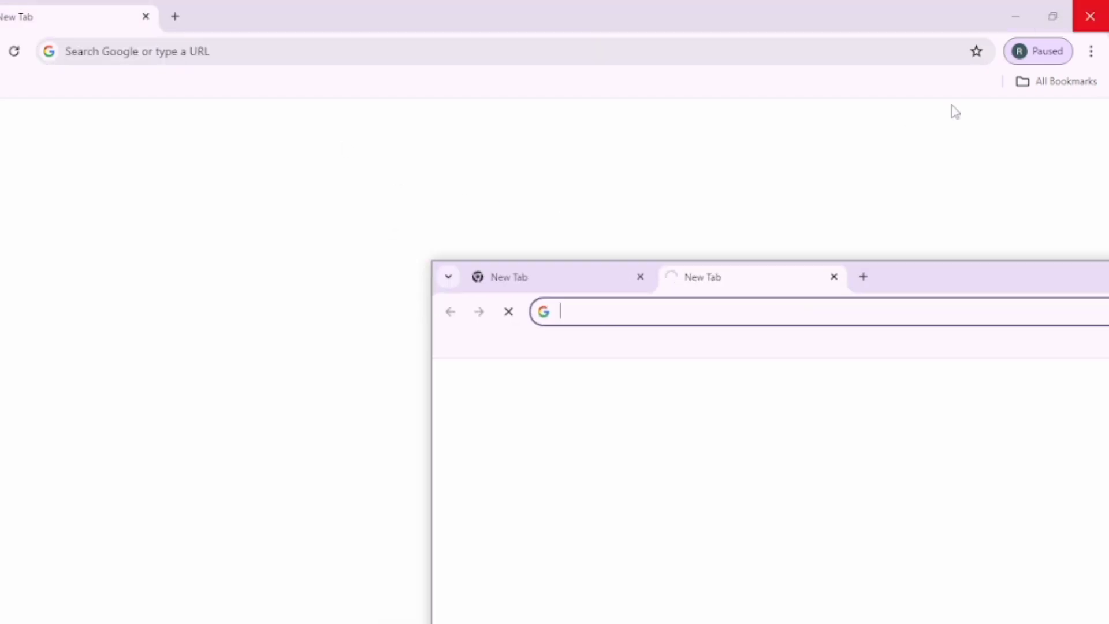
left_click(931, 408)
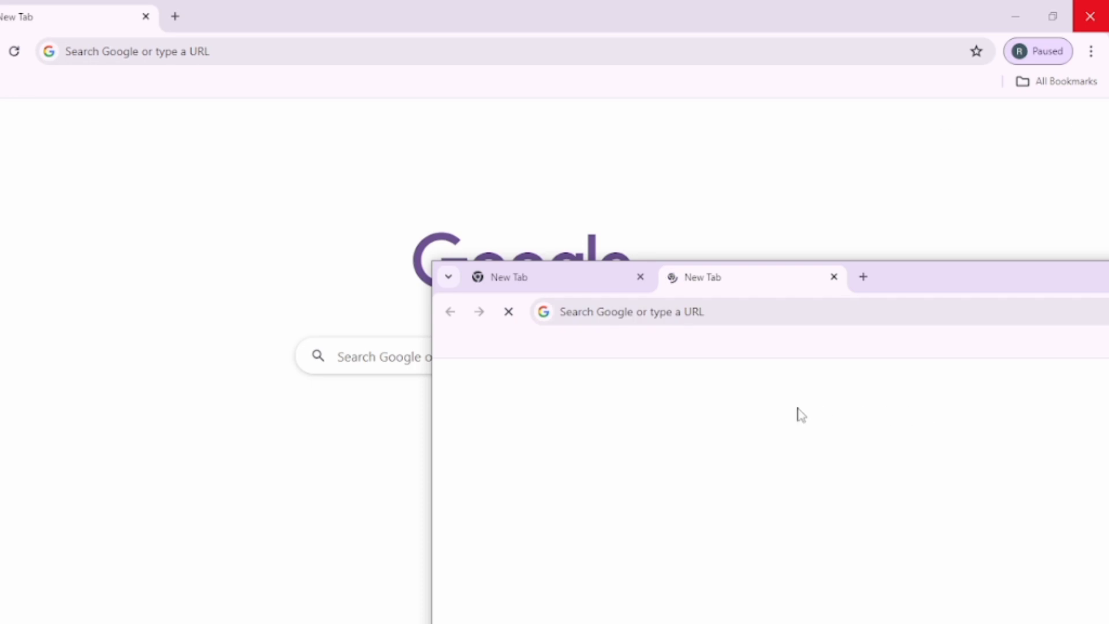
left_click(1090, 12)
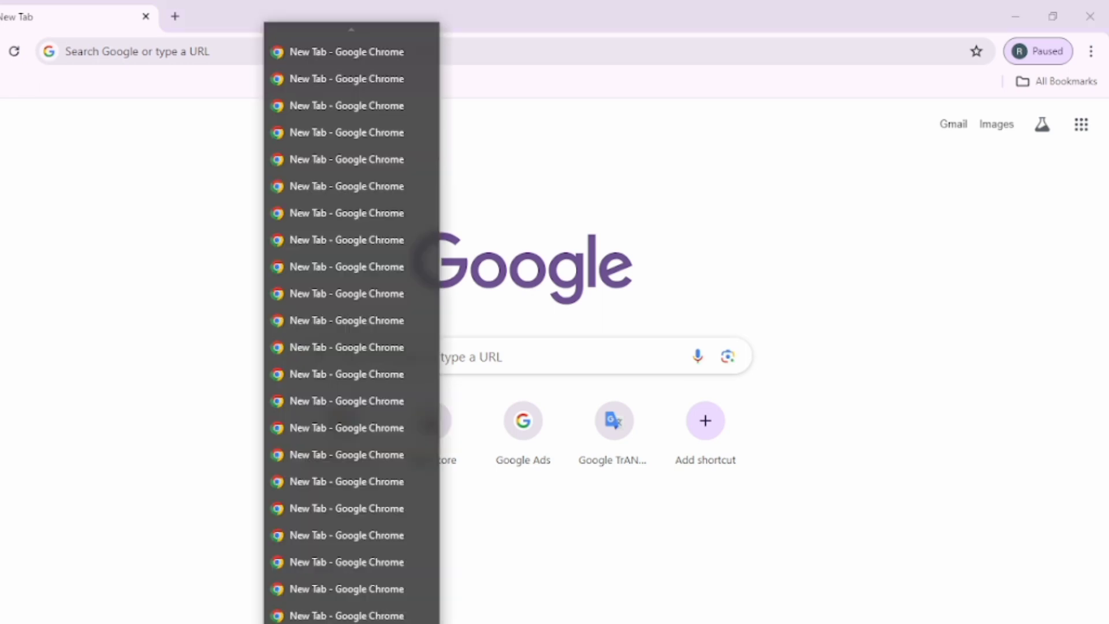
left_click(472, 620)
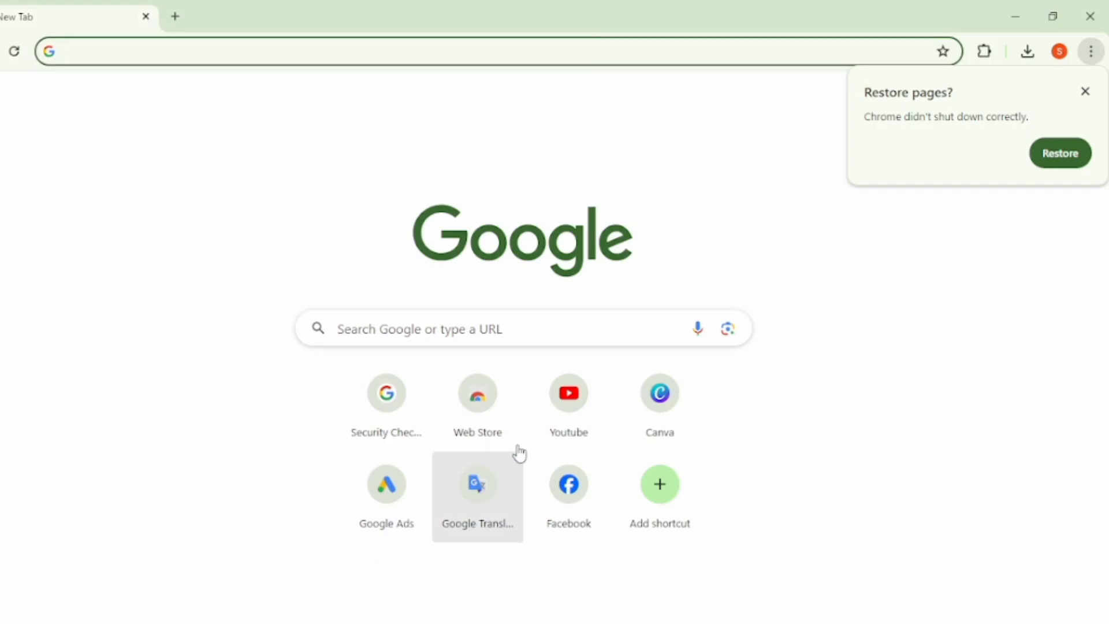
- Open the Digital Marketing Expert YouTube channel and go to its channel customization page
left_click(552, 428)
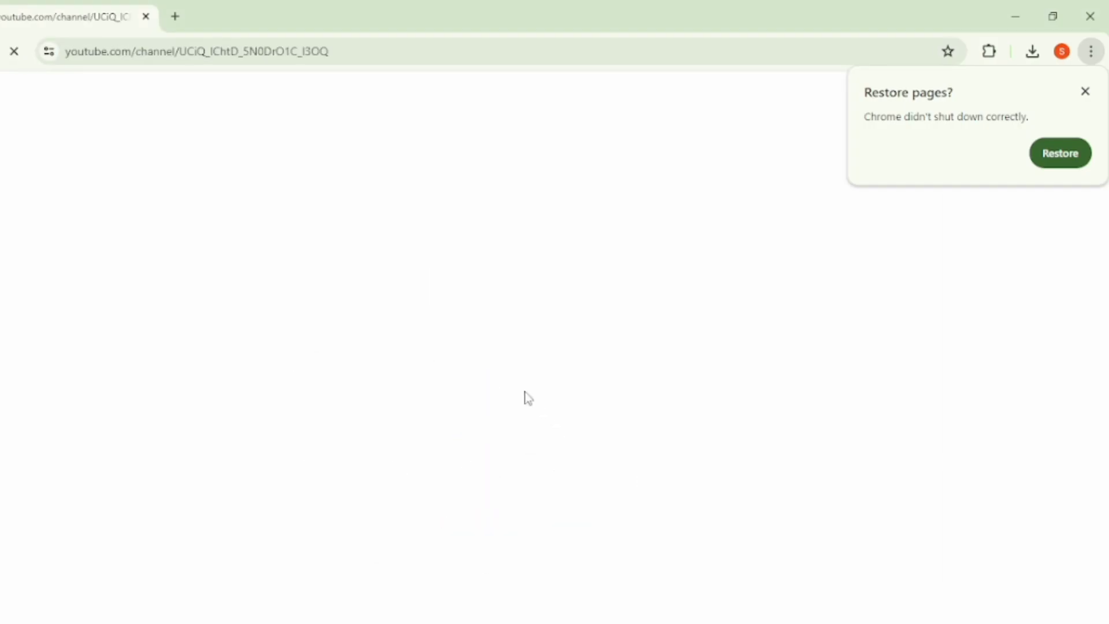
left_click(1086, 92)
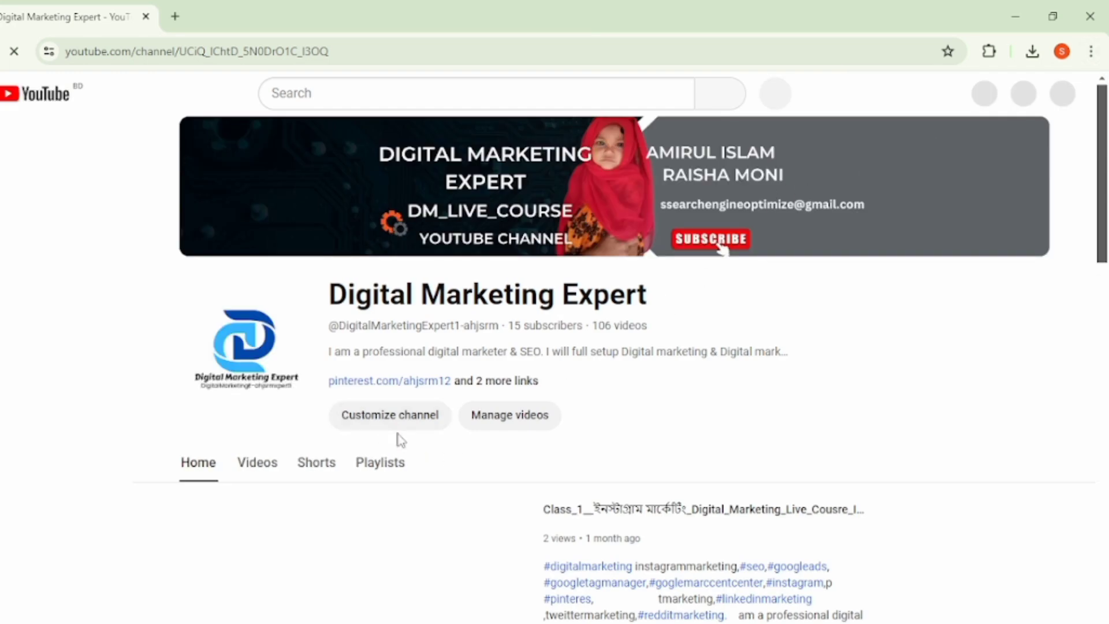
left_click(394, 427)
- Open Canva and Google Translate, each in its own new browser tab
left_click(369, 14)
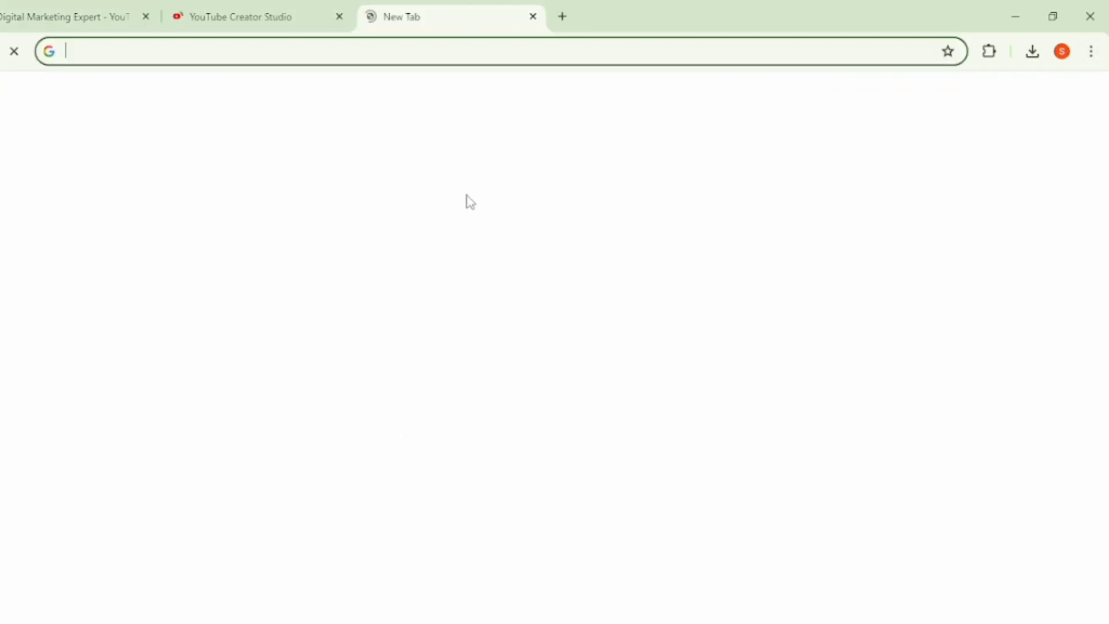
left_click(657, 430)
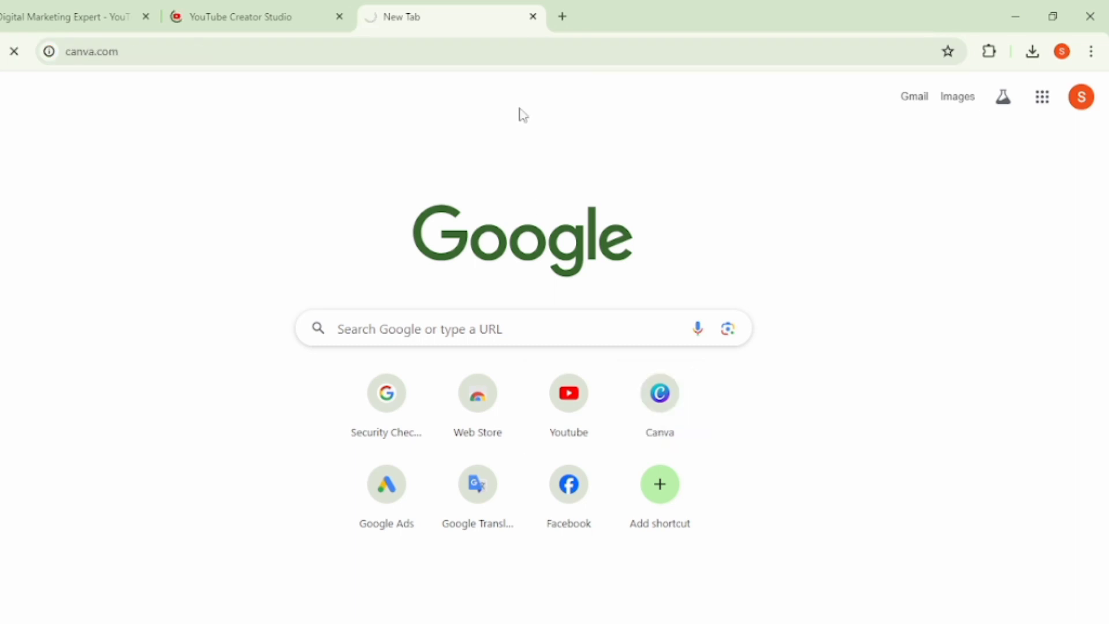
left_click(560, 16)
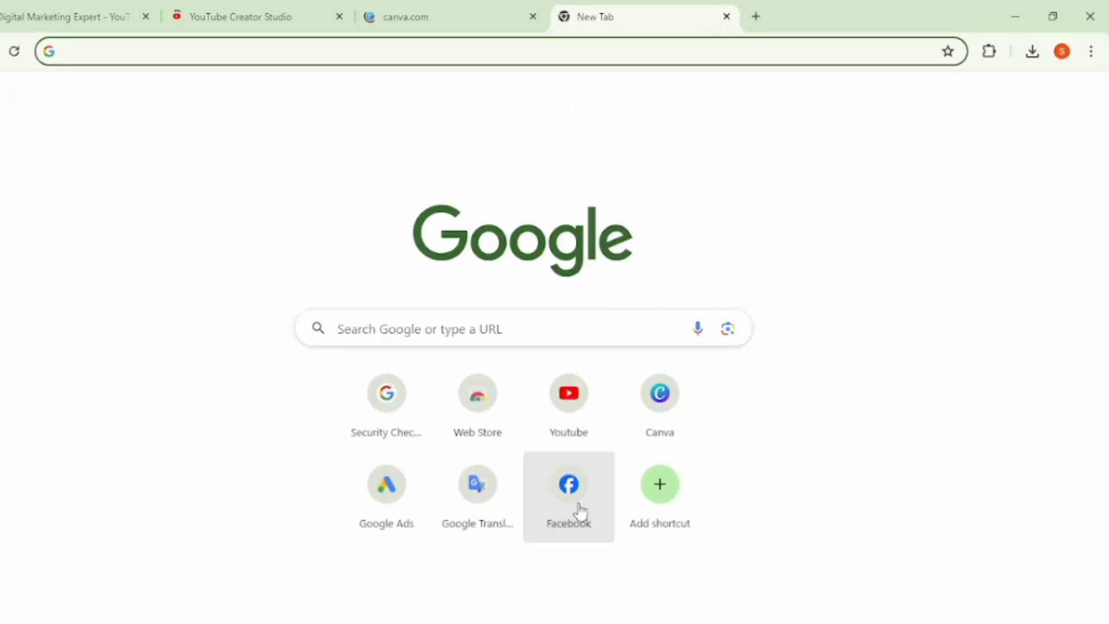
left_click(499, 520)
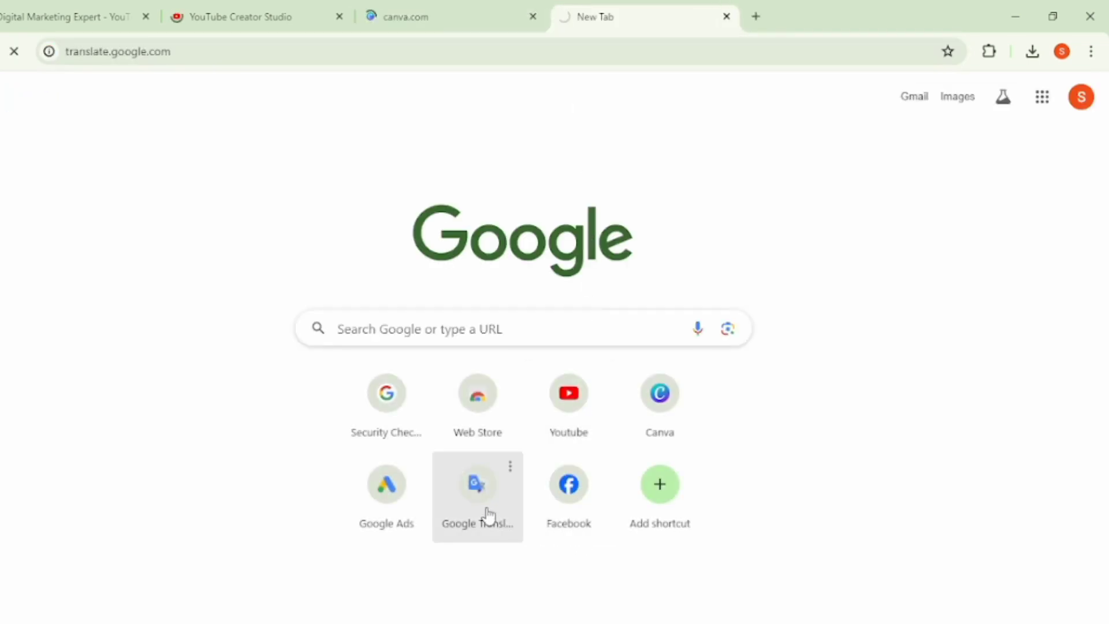
- Create a new custom-size Canva design 1280 px wide and 720 px high
left_click(199, 13)
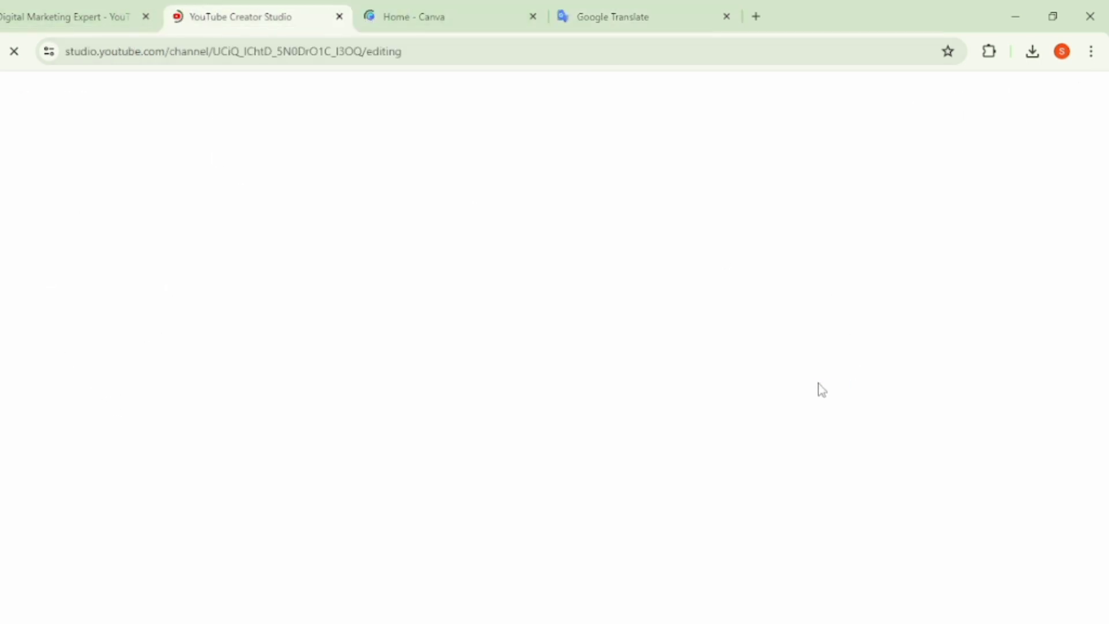
left_click(453, 17)
mouse_move(451, 124)
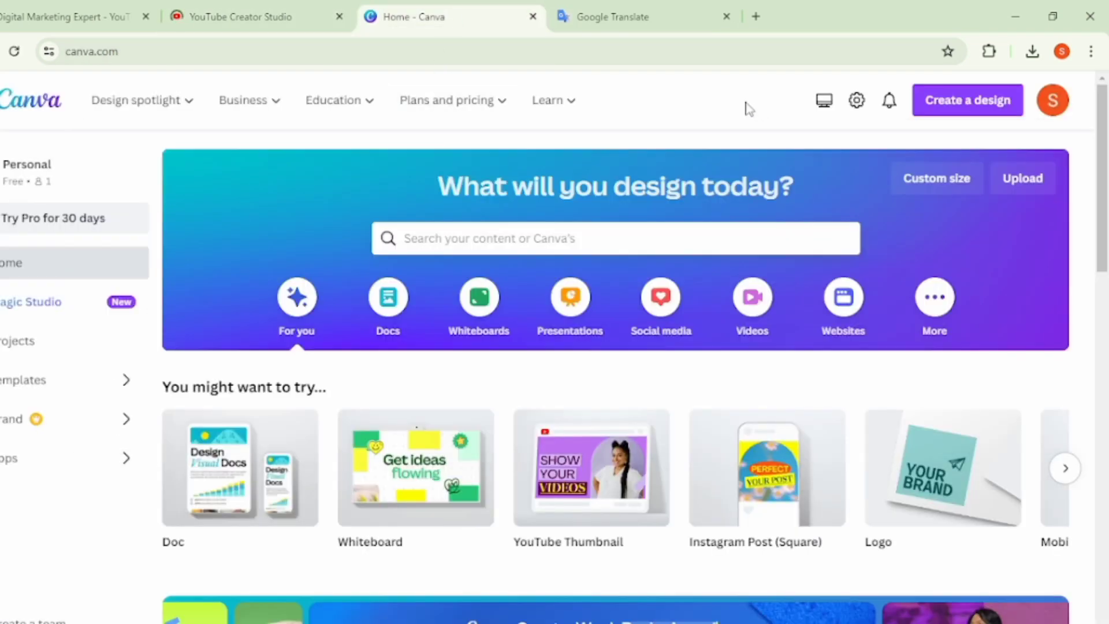
left_click(937, 180)
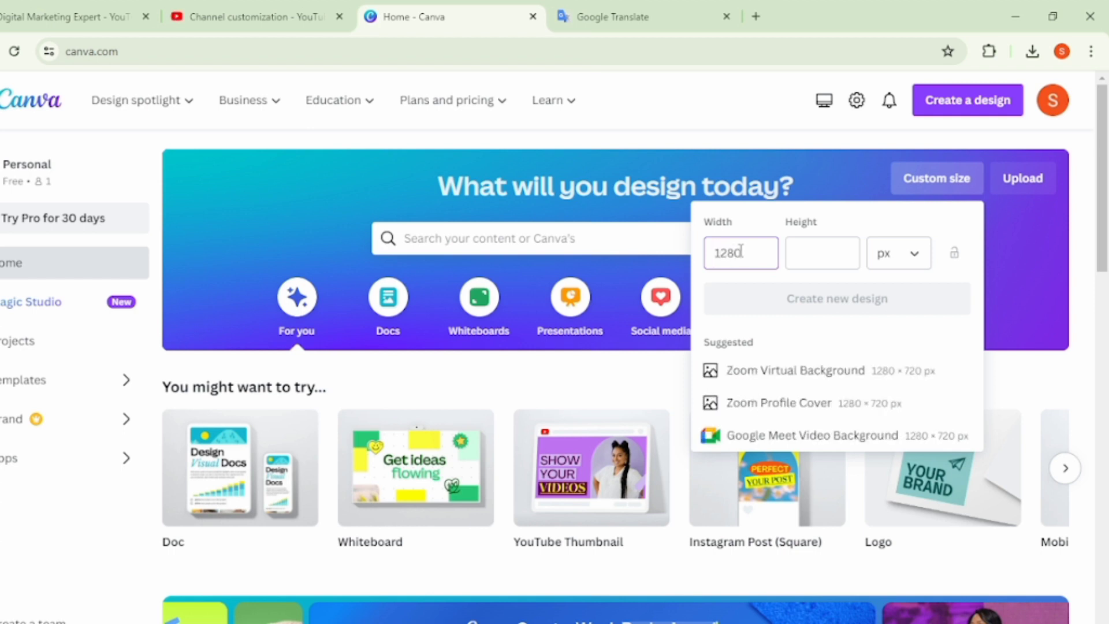
left_click(819, 259)
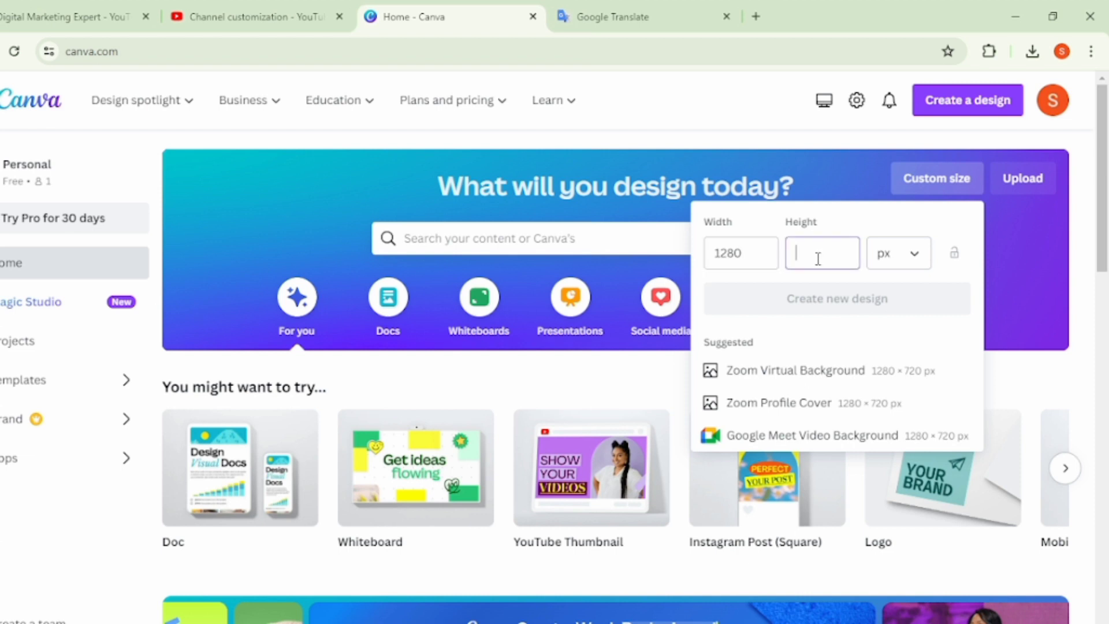
type("720")
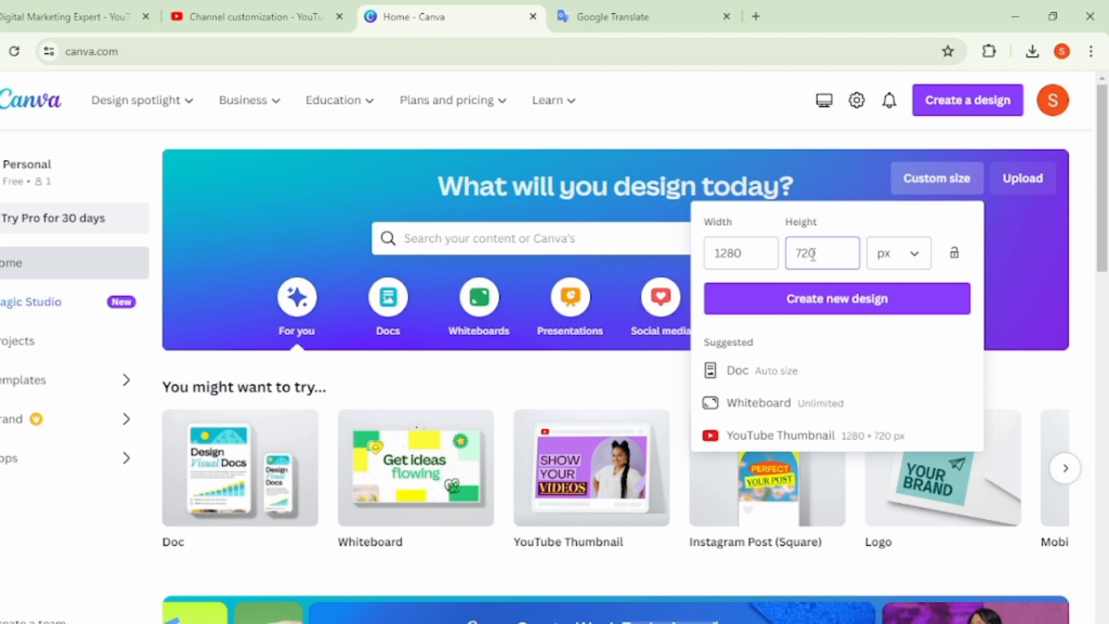
scroll(813, 255, "down", 1)
left_click(842, 216)
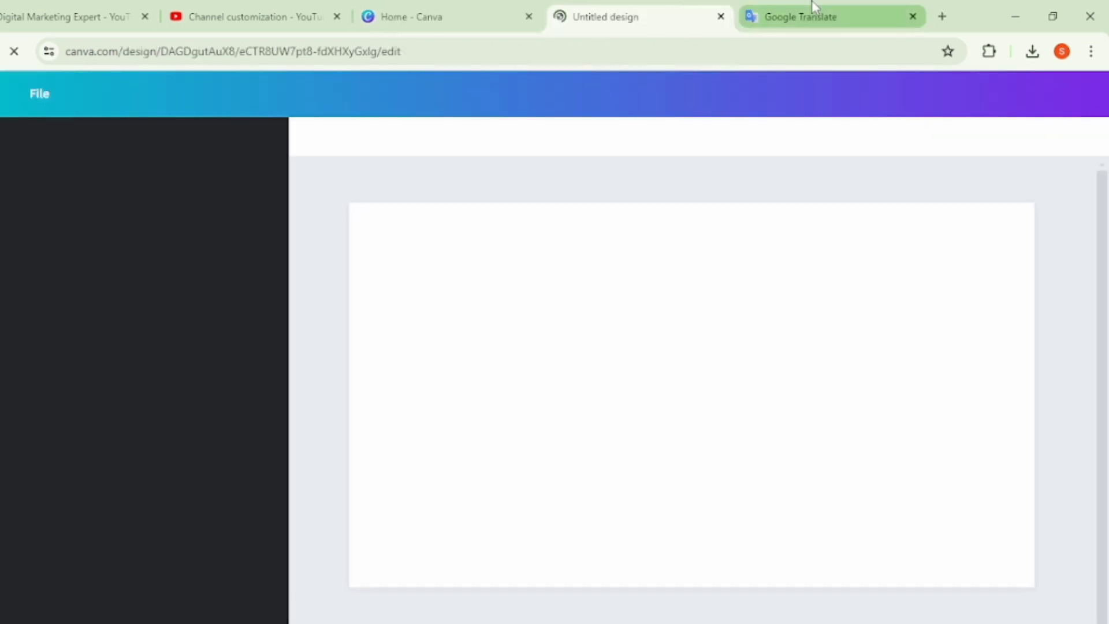
- Open the channel's content list in YouTube Studio
left_click(224, 8)
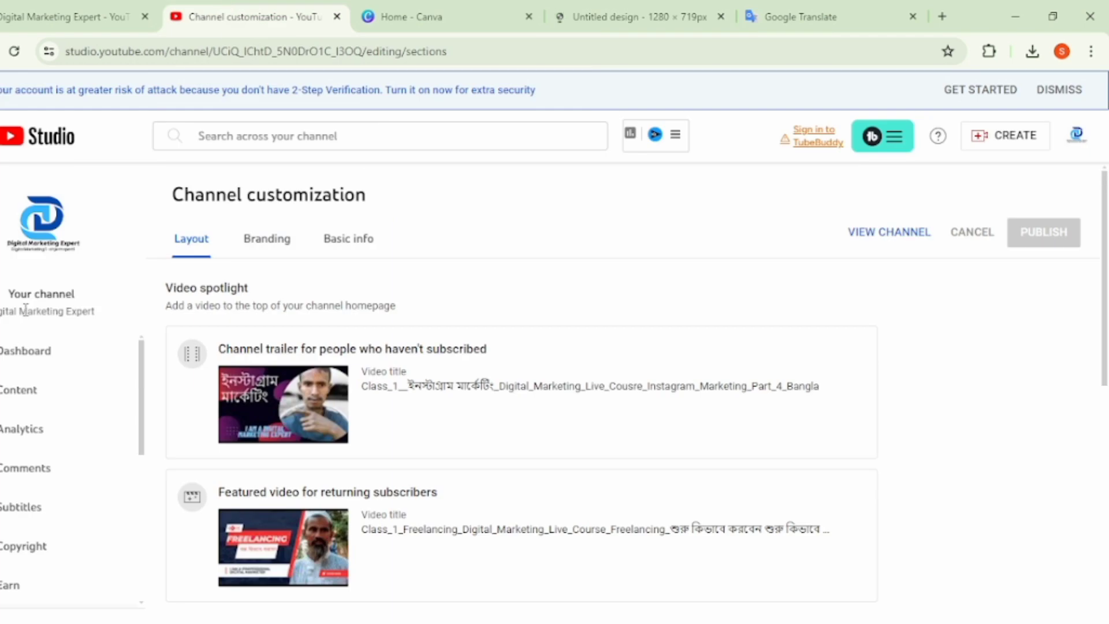
left_click(33, 394)
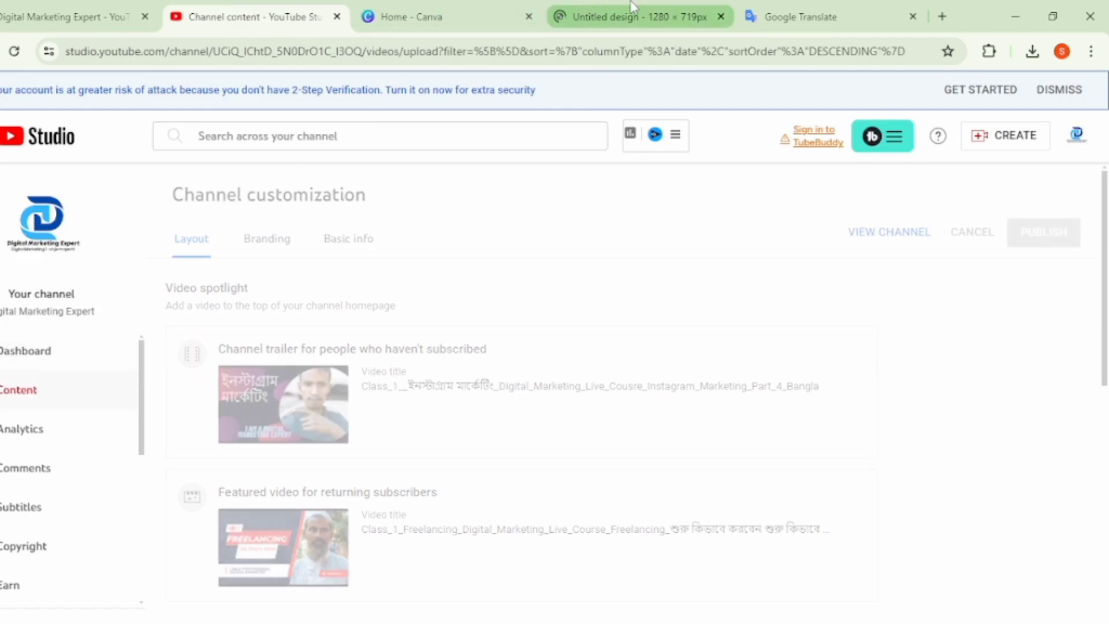
- Return to the untitled Canva design and add the orange Fiverr GIG image from the uploads to the page
left_click(633, 7)
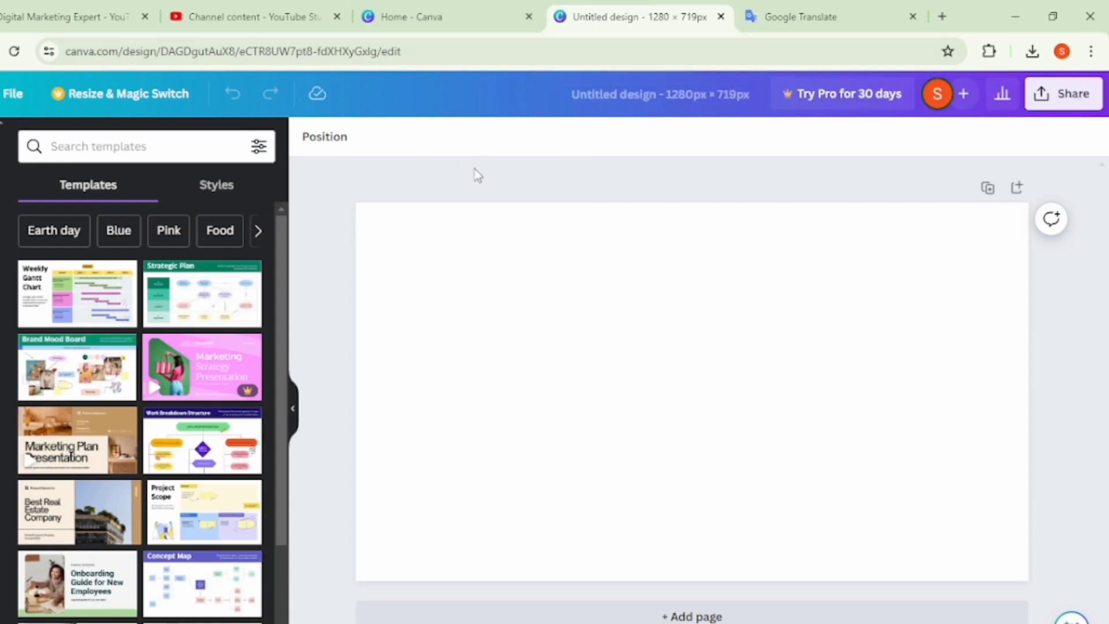
left_click(1, 364)
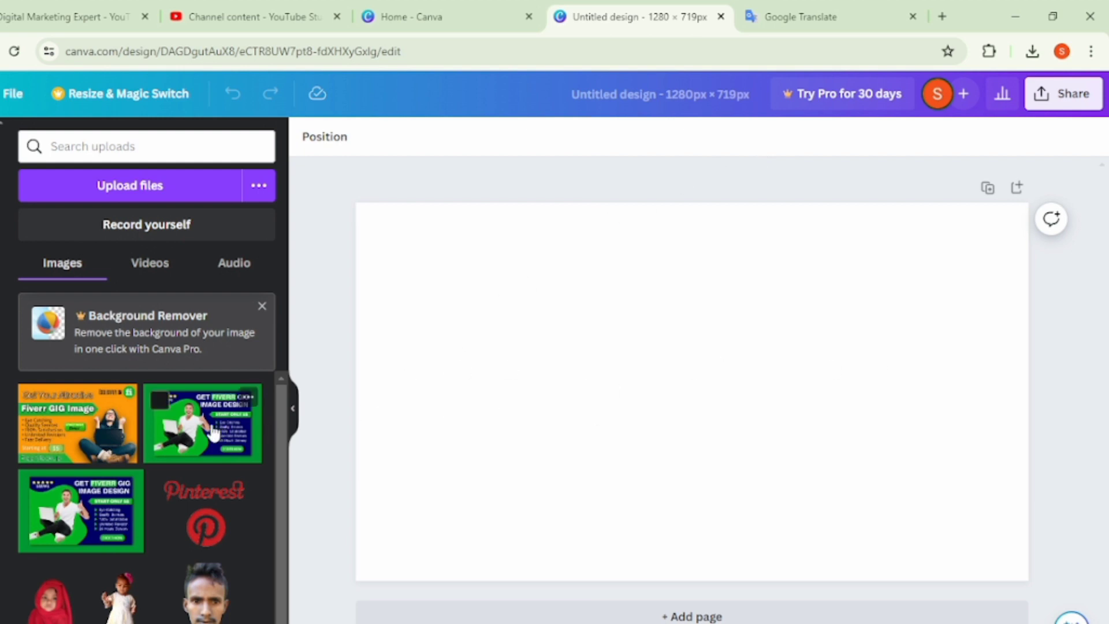
left_click(87, 437)
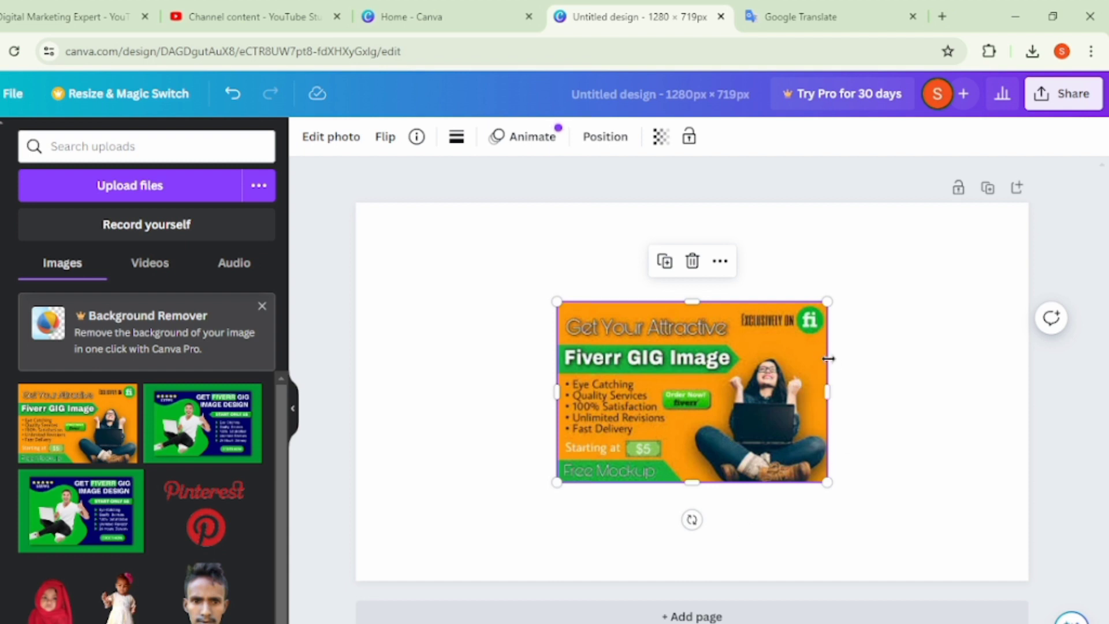
- Crop the right part off the orange image and enlarge it into the page's upper-left corner
left_click_drag(833, 390, 740, 388)
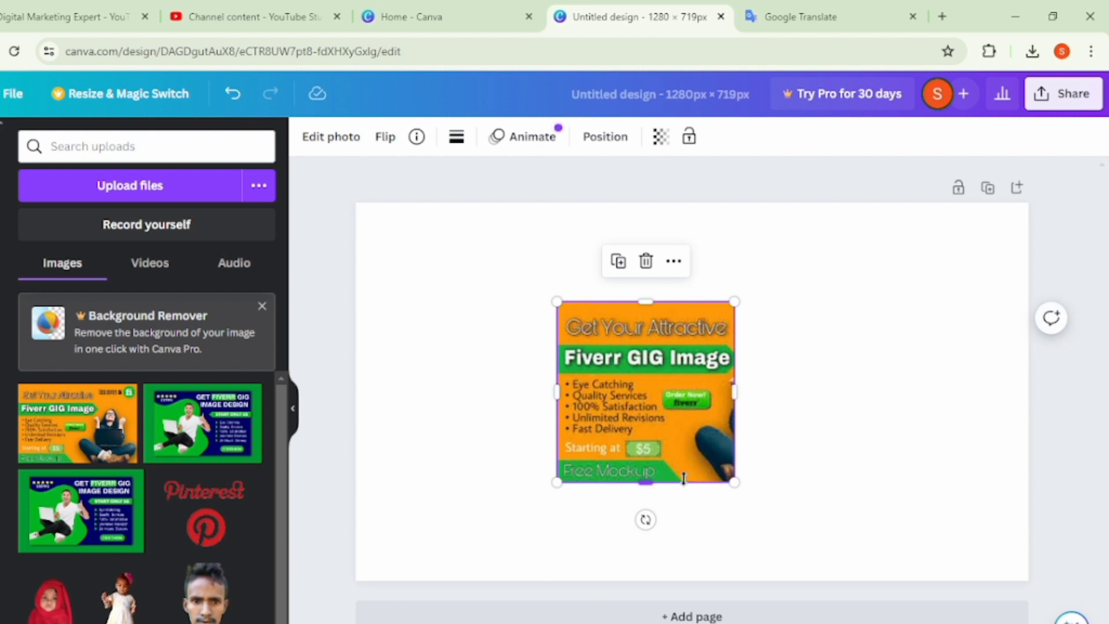
left_click_drag(734, 482, 883, 618)
left_click_drag(739, 494, 538, 400)
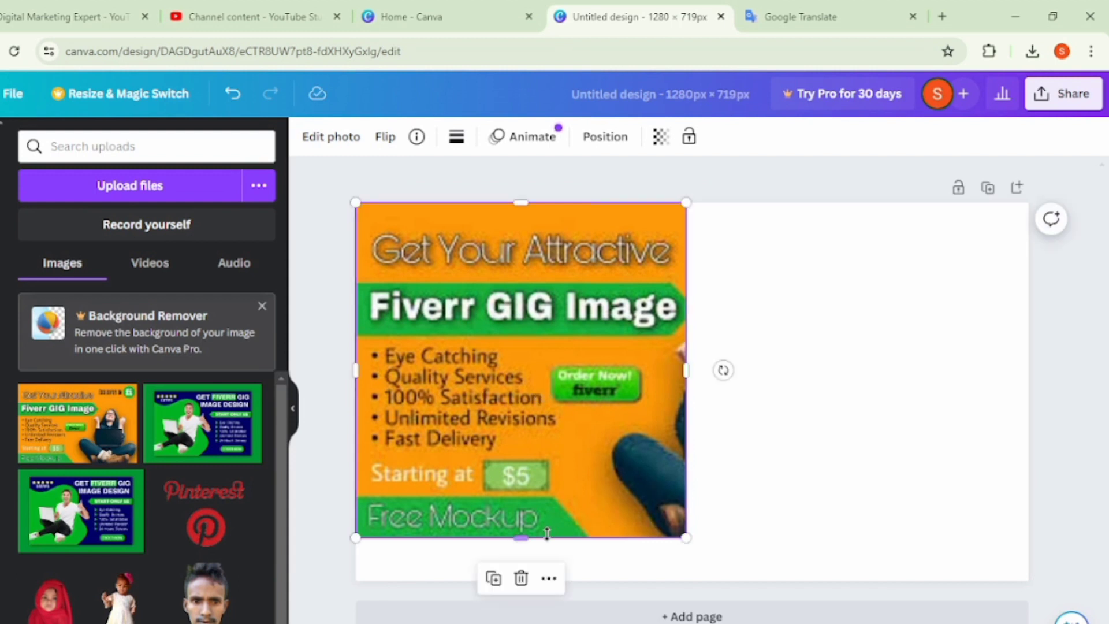
- Extend the orange image down to the page's bottom edge and adjust its width to cover about the left half
left_click_drag(520, 536, 544, 582)
left_click_drag(684, 397, 754, 390)
mouse_move(649, 421)
left_mouse_down()
mouse_move(699, 428)
mouse_move(642, 434)
left_mouse_up()
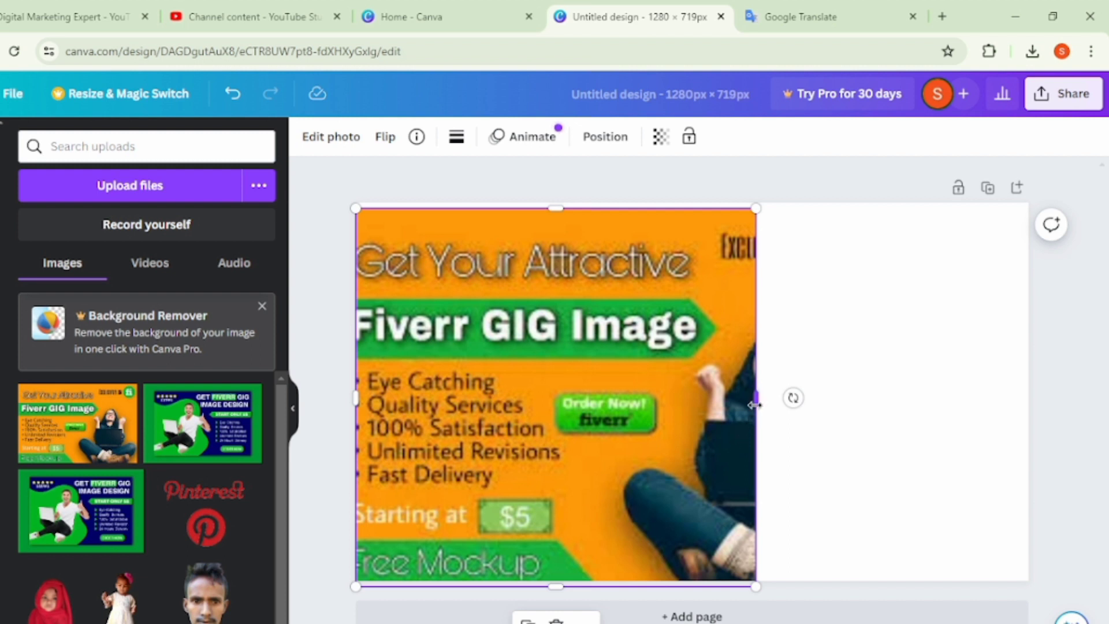
left_click_drag(762, 397, 708, 385)
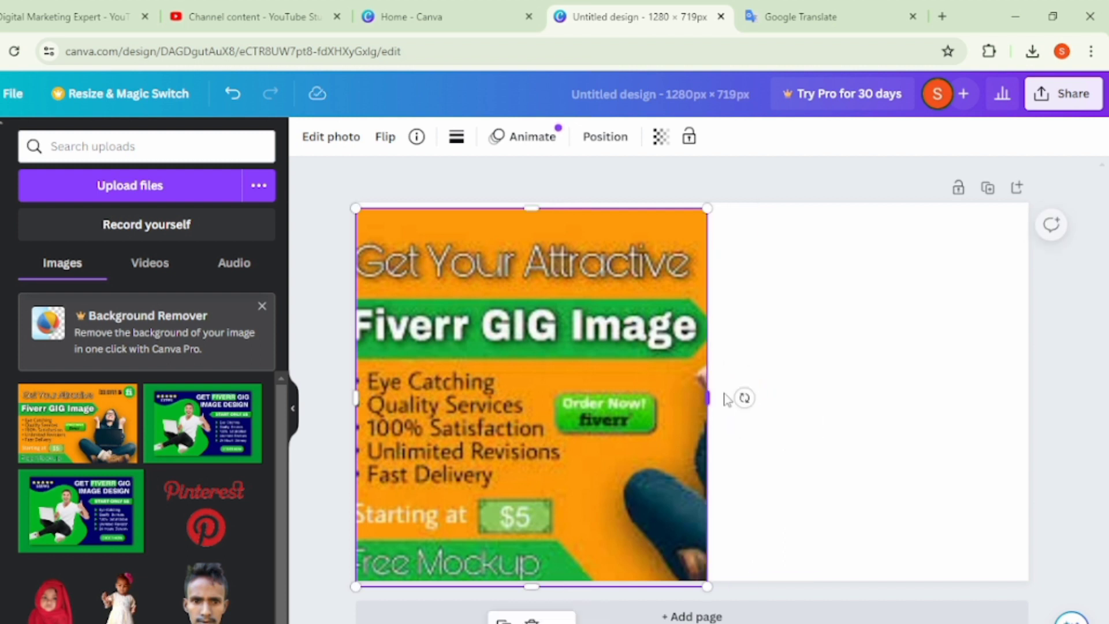
left_click(895, 409)
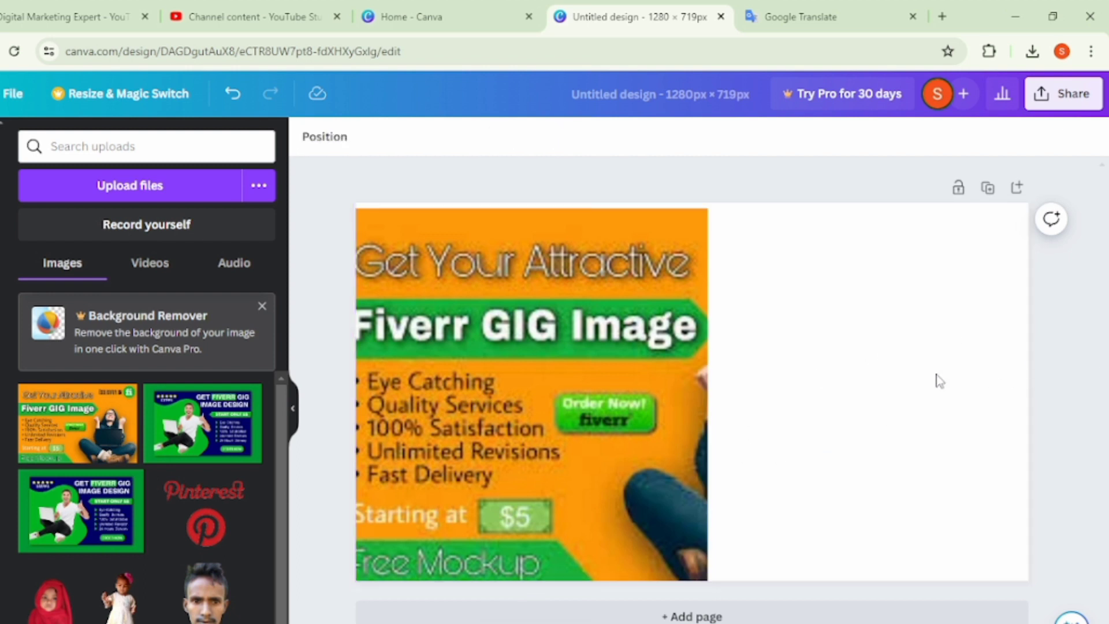
- Add the green Fiverr GIG image from the uploads, crop off its left part, increase its height and place it at the page's right edge
left_click(254, 419)
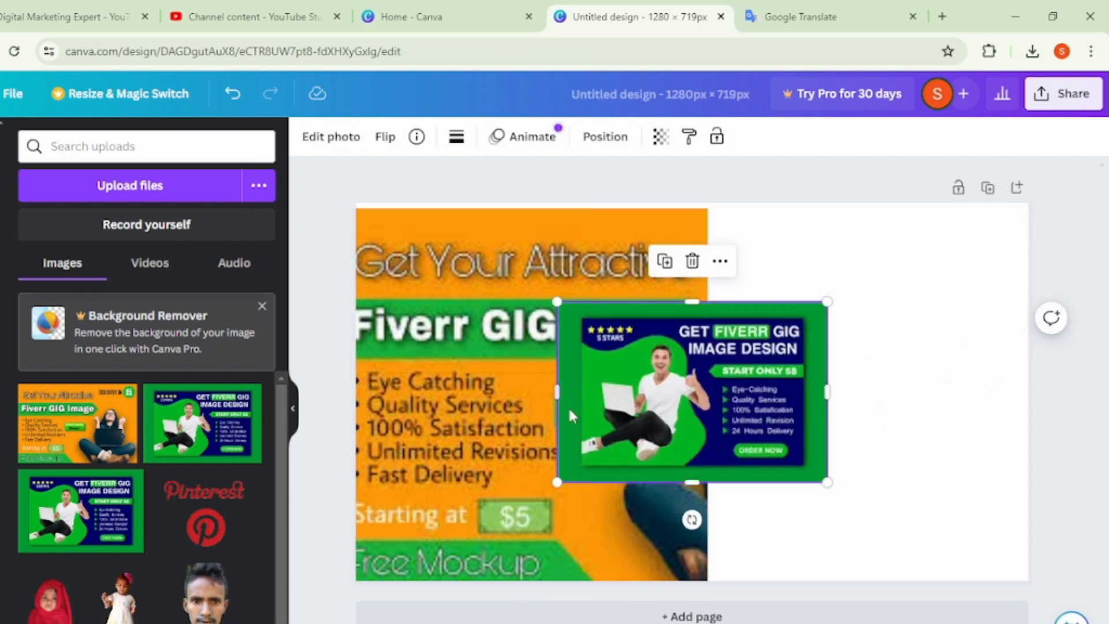
left_click_drag(558, 392, 685, 393)
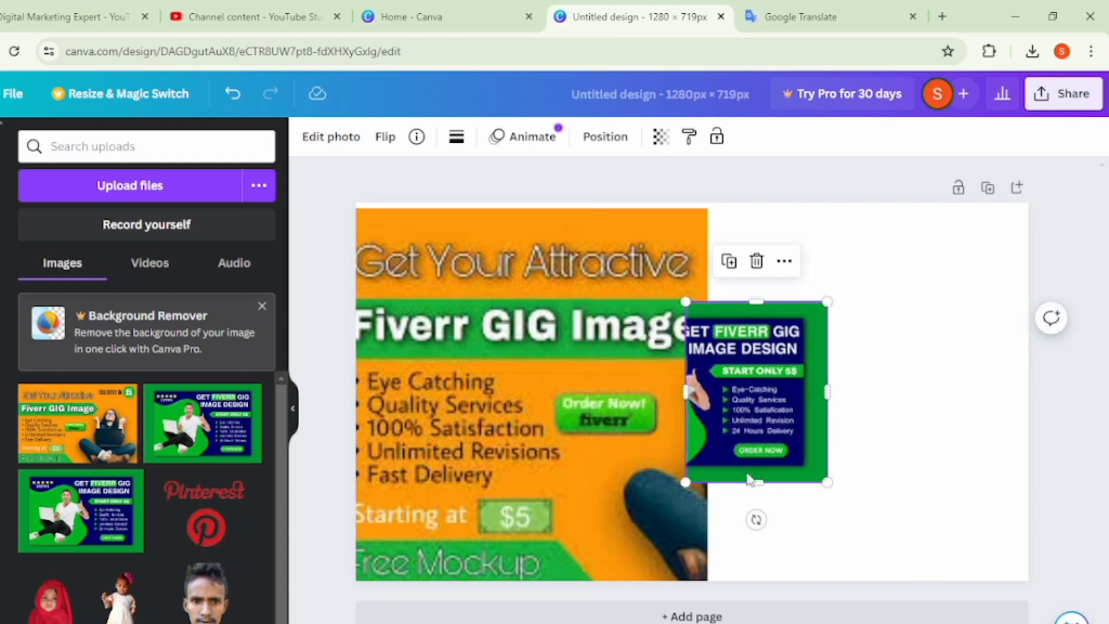
left_click_drag(754, 479, 763, 614)
left_click_drag(768, 505, 981, 421)
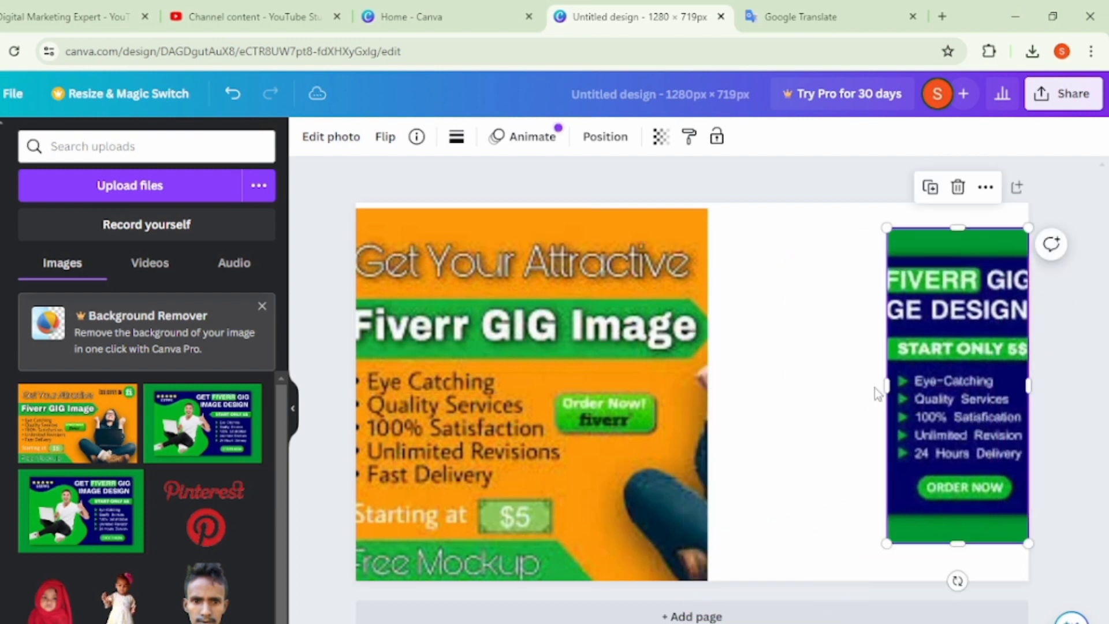
- Widen the green image, place it beside the orange one and extend it down to the page's bottom edge
left_click_drag(886, 382, 763, 379)
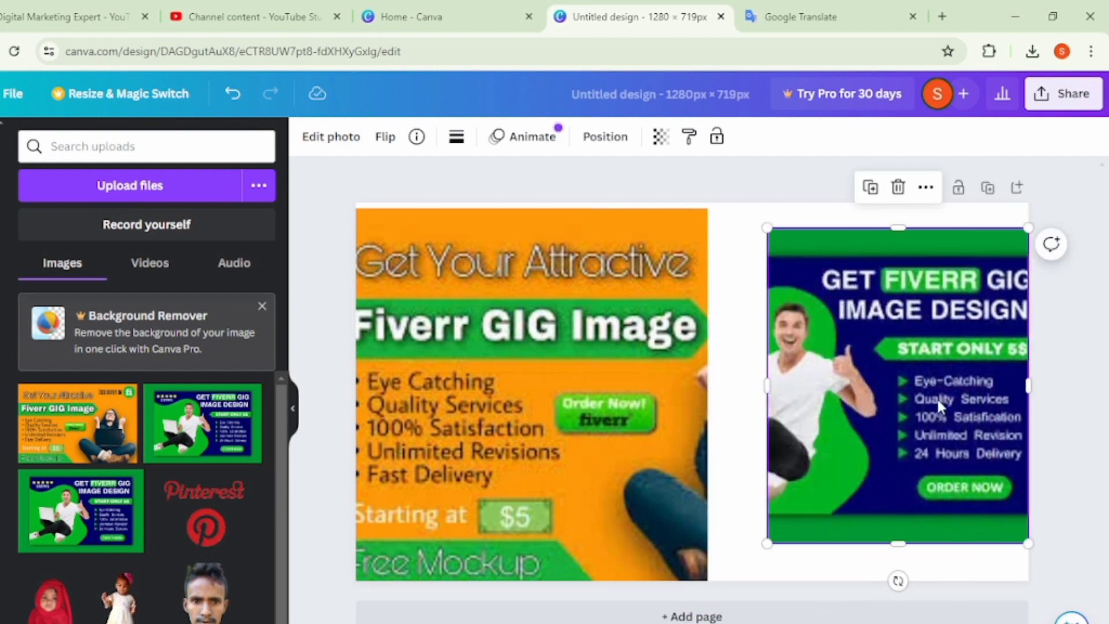
left_click_drag(937, 400, 812, 394)
left_click_drag(903, 379, 982, 379)
left_click_drag(842, 420, 901, 399)
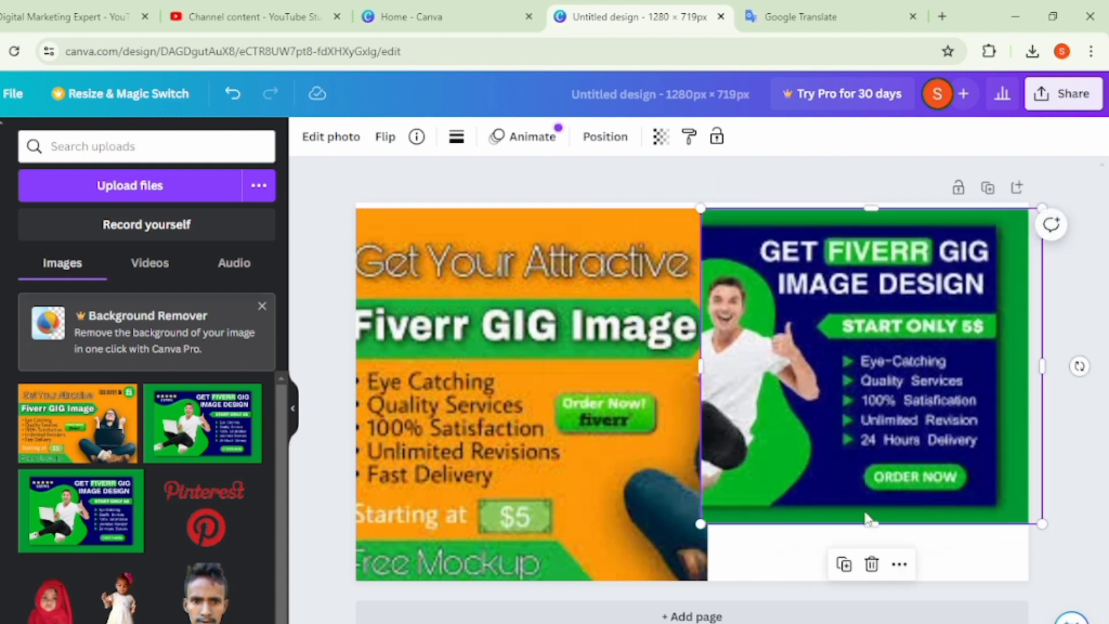
left_click_drag(867, 520, 870, 587)
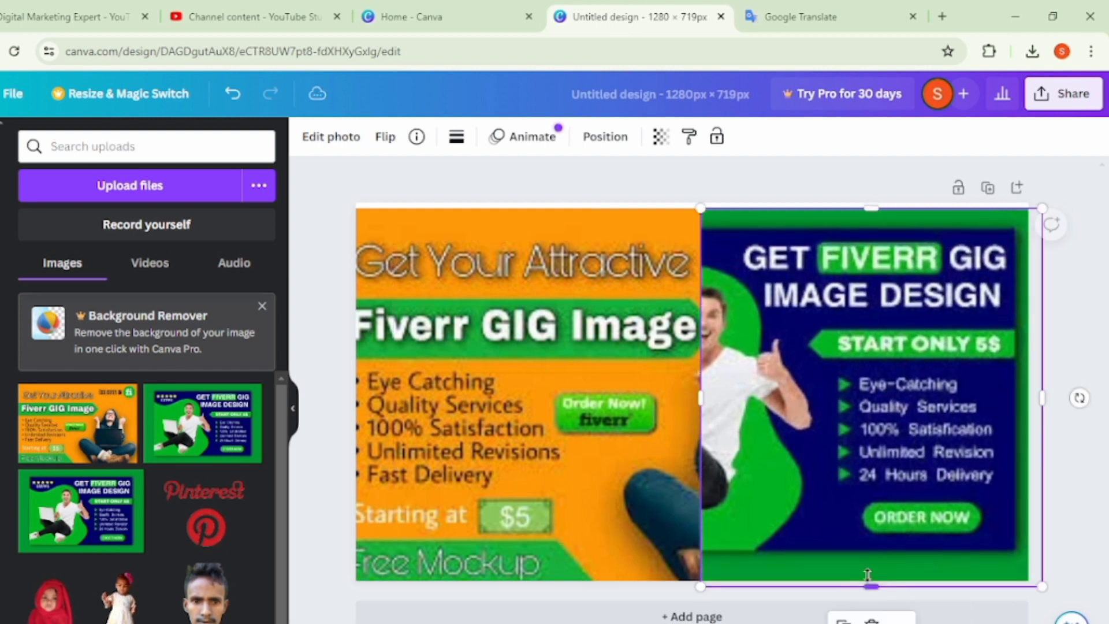
- Crop the left side of the green image and fit it against the orange image's right edge, covering nearly the rest of the page
left_click_drag(701, 397, 760, 393)
left_click_drag(859, 408, 800, 403)
left_click_drag(988, 387, 1020, 381)
left_click(1058, 327)
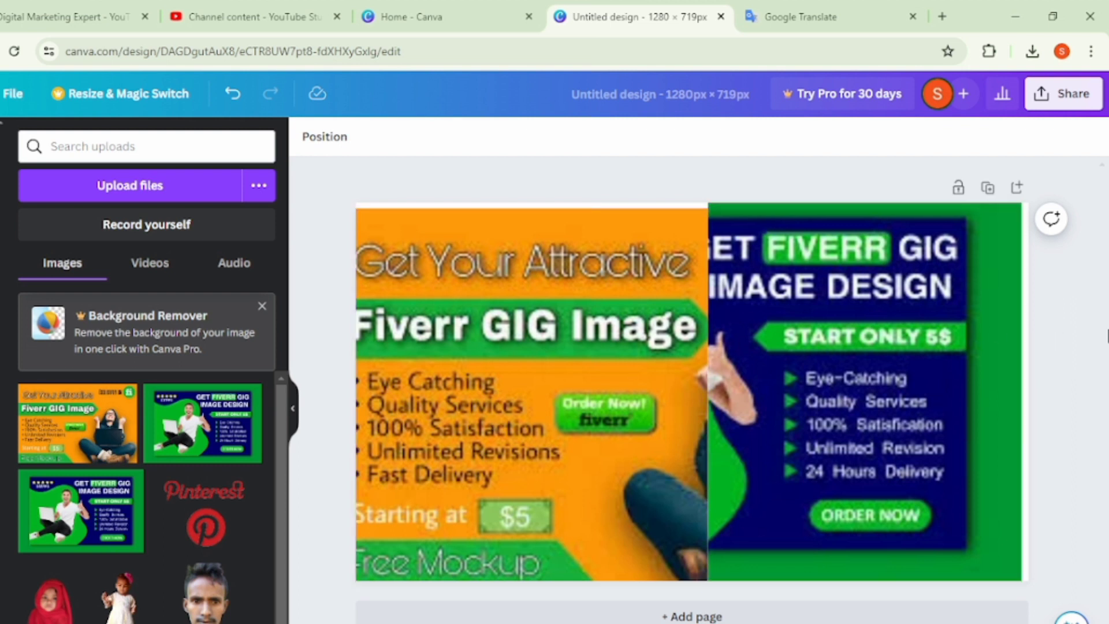
- Add the uploaded photo of the child in the red headscarf, enlarge it and place it at the bottom centre over both images
left_click(49, 612)
left_click_drag(773, 501, 824, 618)
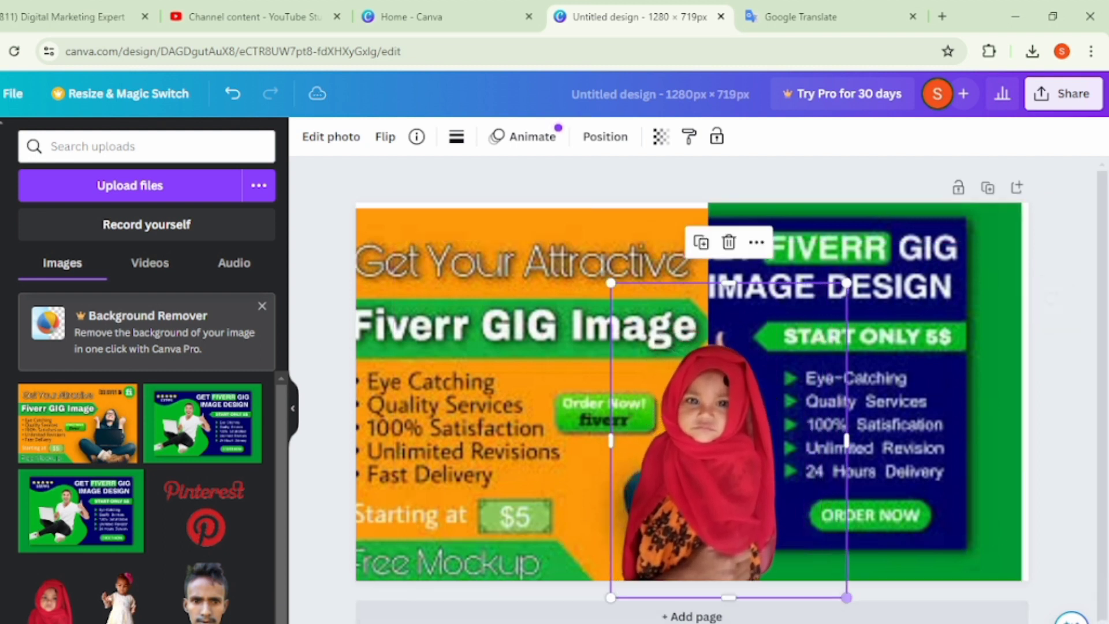
left_click_drag(691, 512, 692, 500)
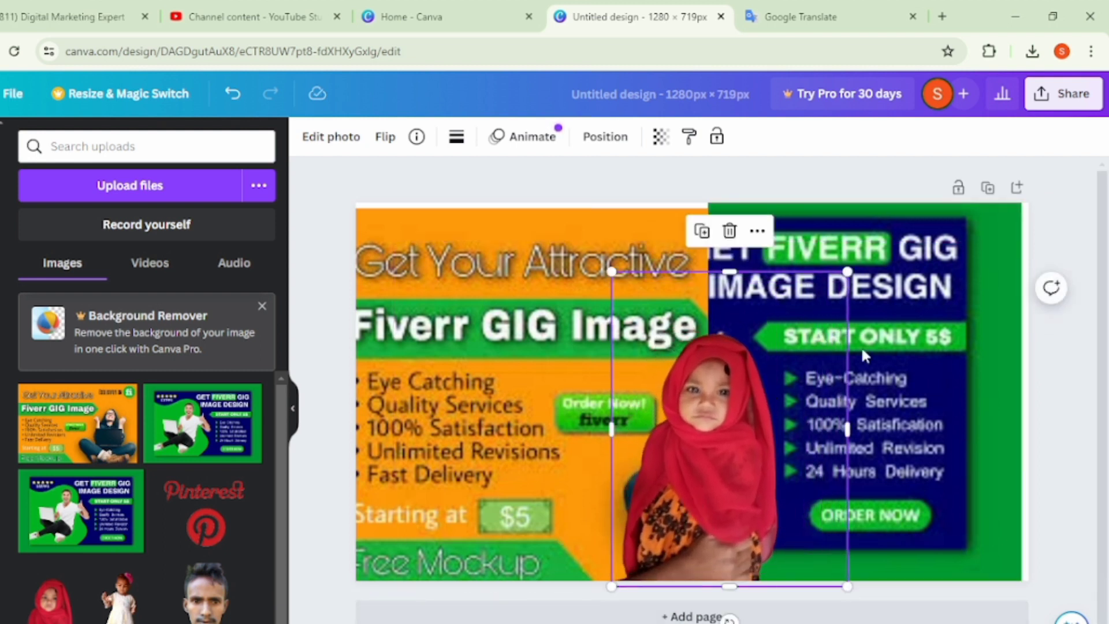
left_click(1056, 221)
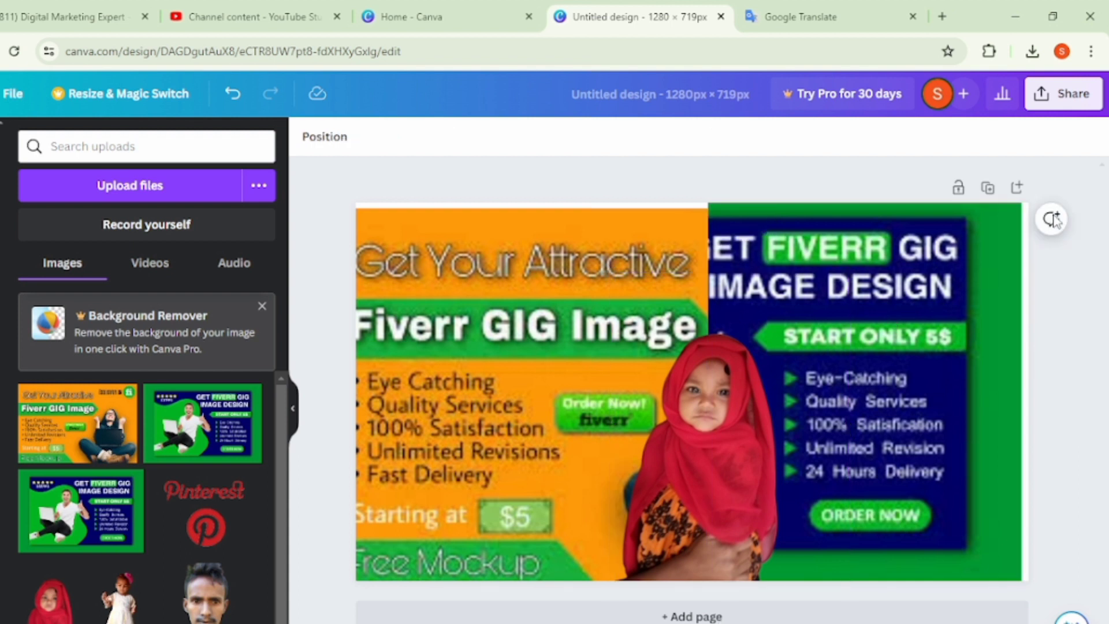
- Extend the green image to the page's right edge to close the remaining white gap
left_click_drag(928, 437, 927, 436)
left_click_drag(930, 438, 924, 440)
left_click_drag(1023, 393, 1034, 391)
left_click(1070, 321)
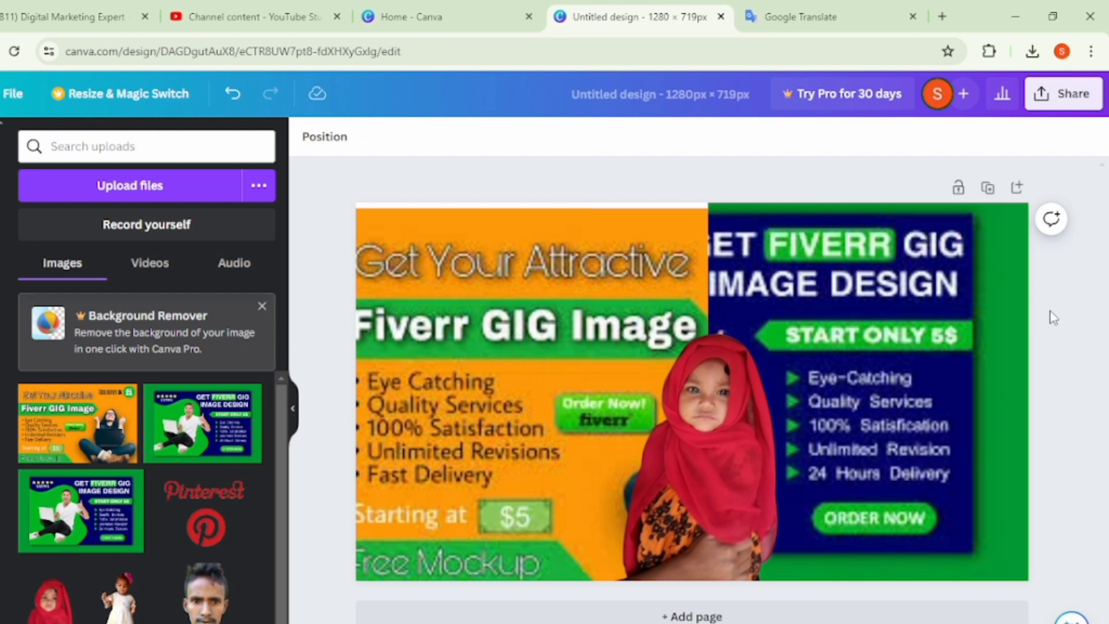
left_click(1038, 95)
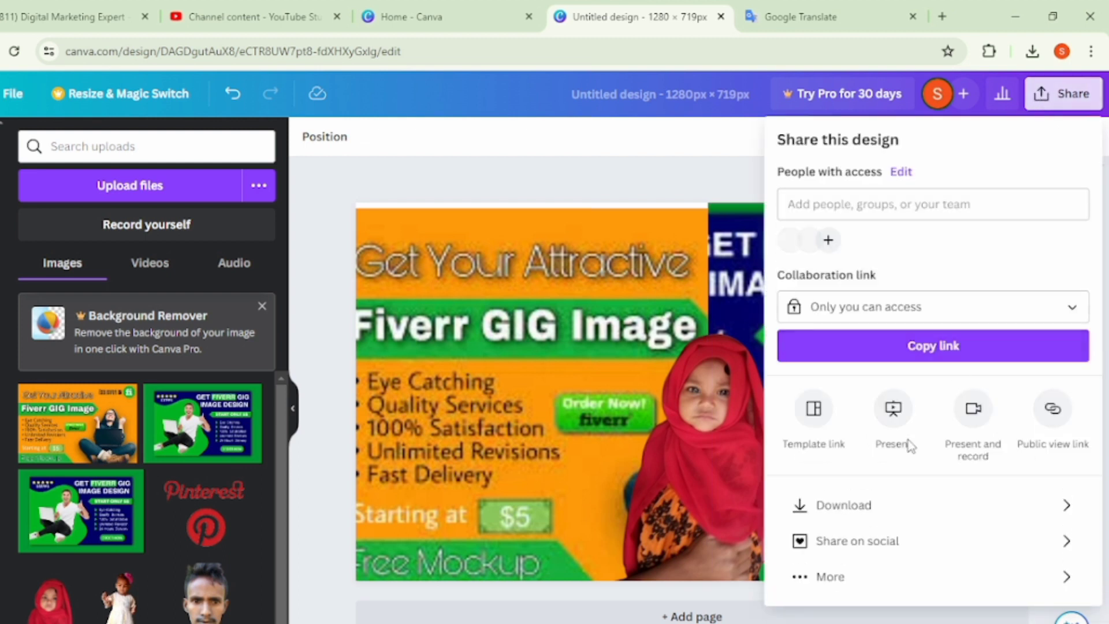
left_click(867, 505)
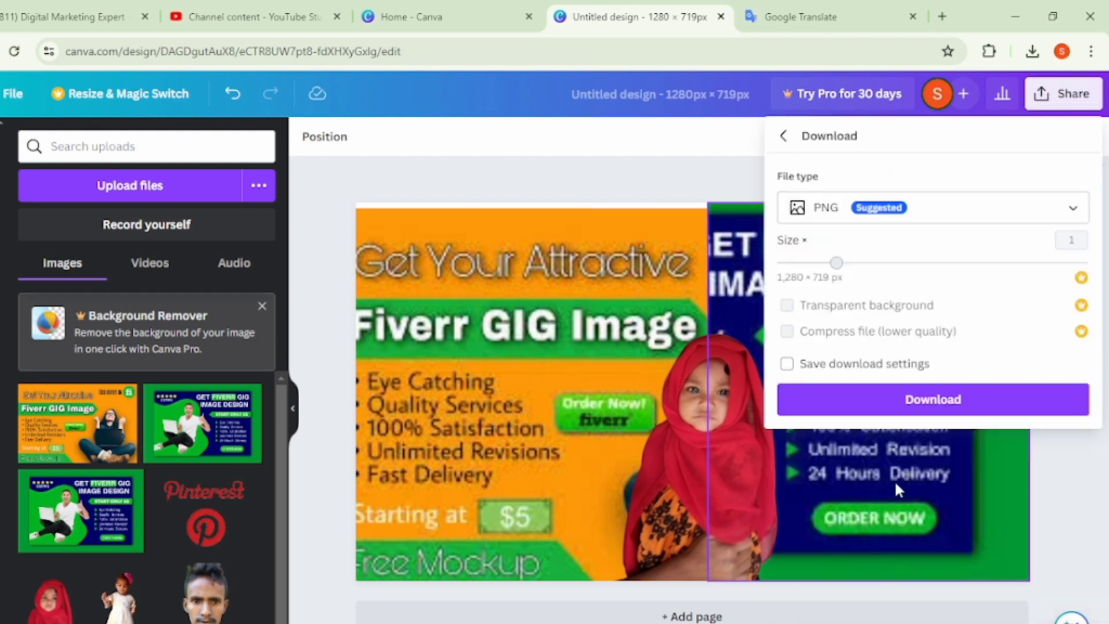
left_click(543, 143)
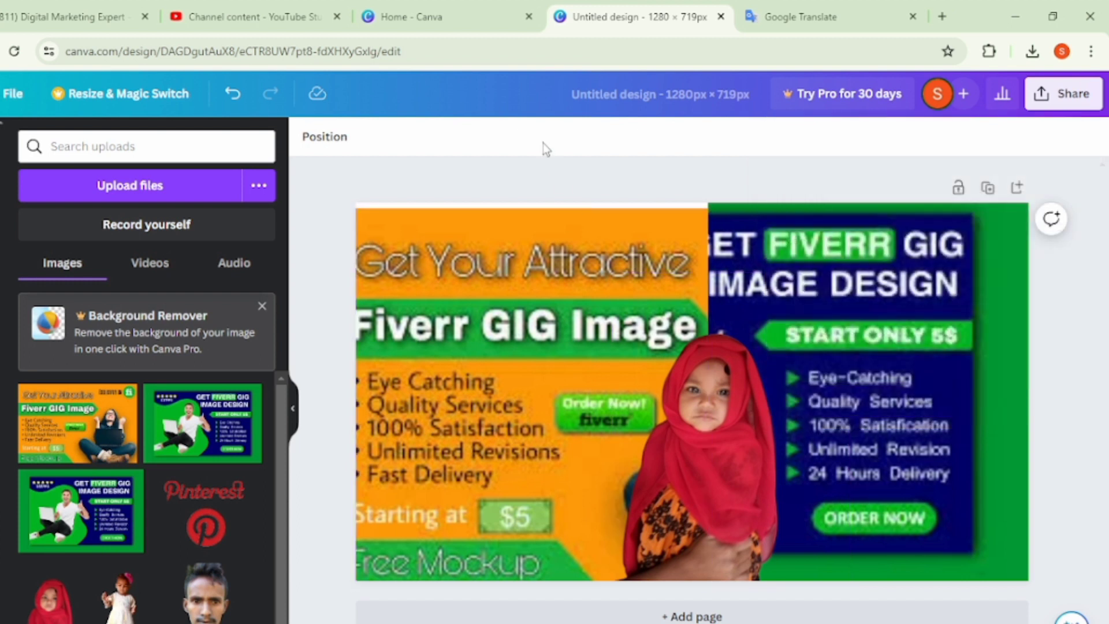
- Switch to YouTube Studio and open the details of the public video about creating and editing a Fivver gig
left_click(240, 8)
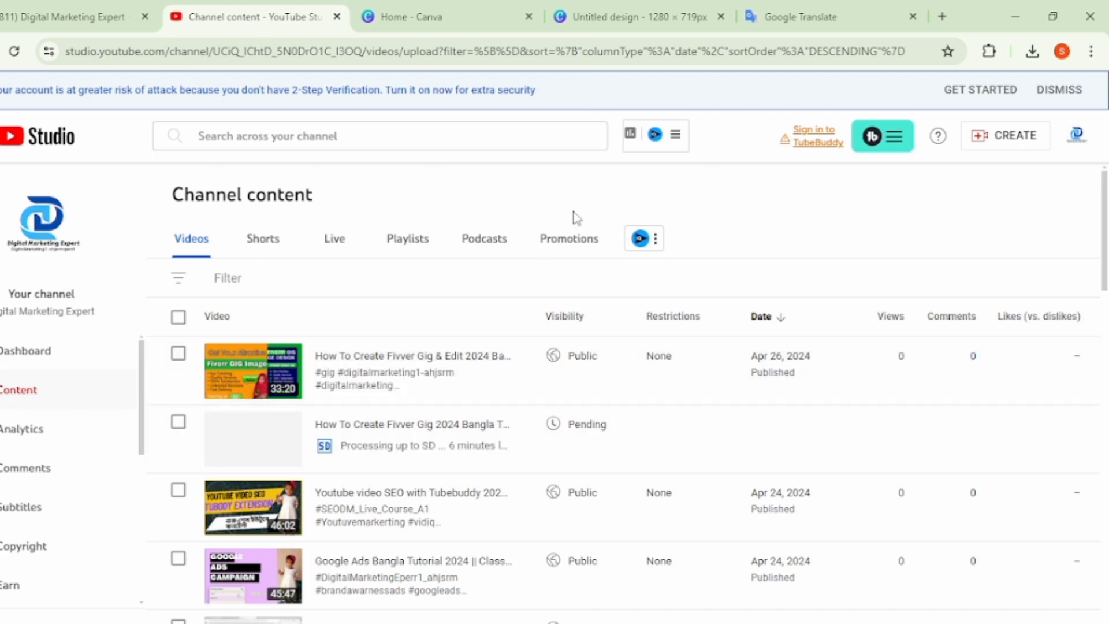
left_click(324, 385)
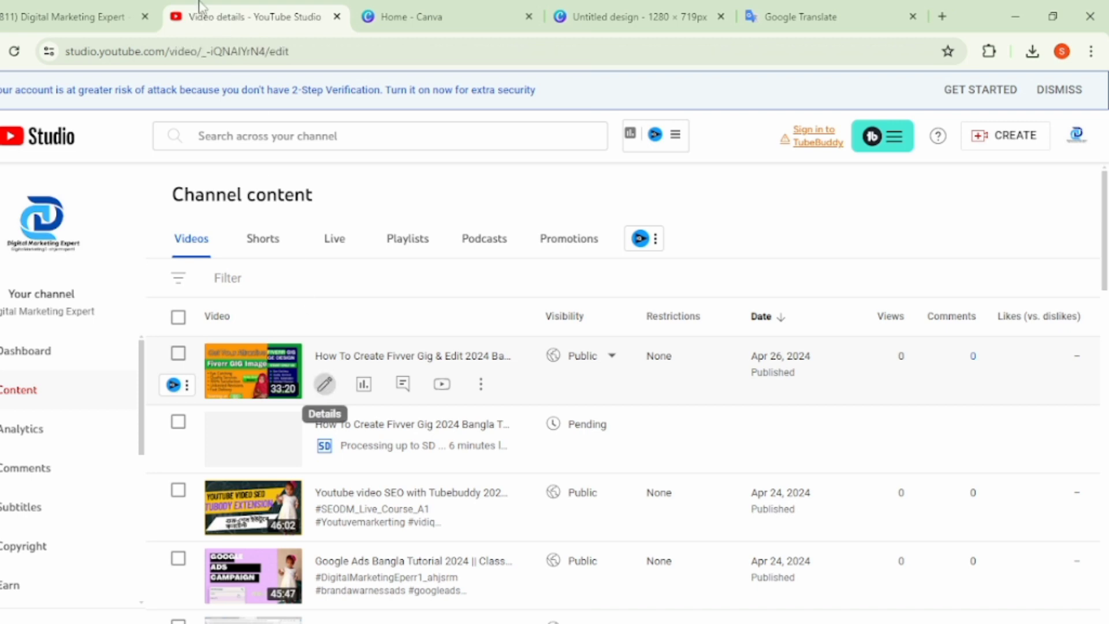
- Return to the Canva design and download it as a PNG at 1,280 × 719 px
left_click(635, 16)
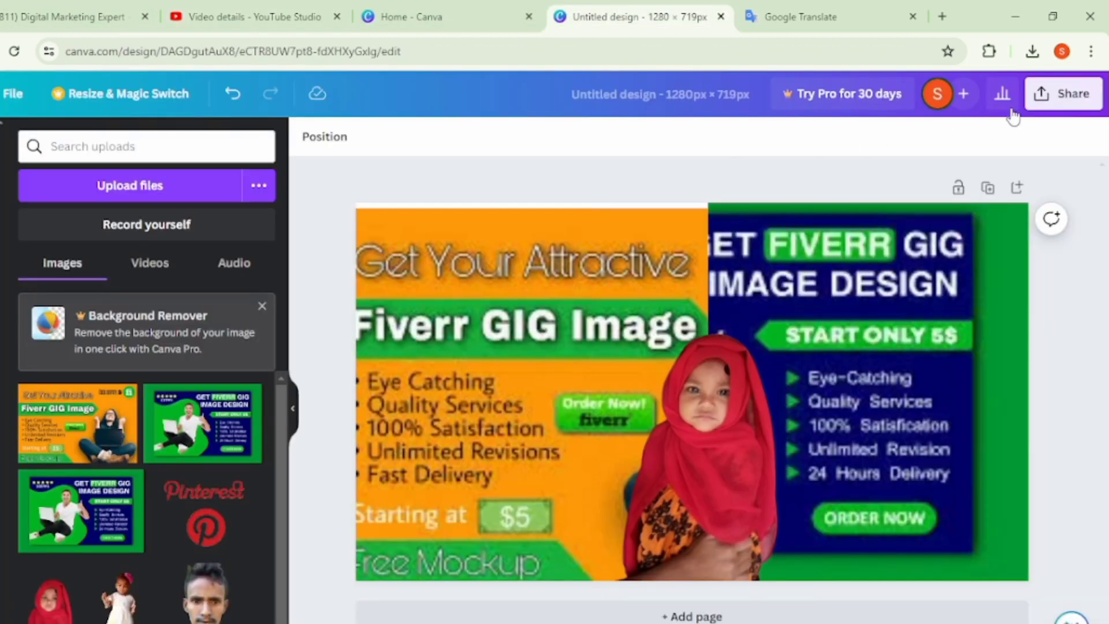
left_click(1046, 96)
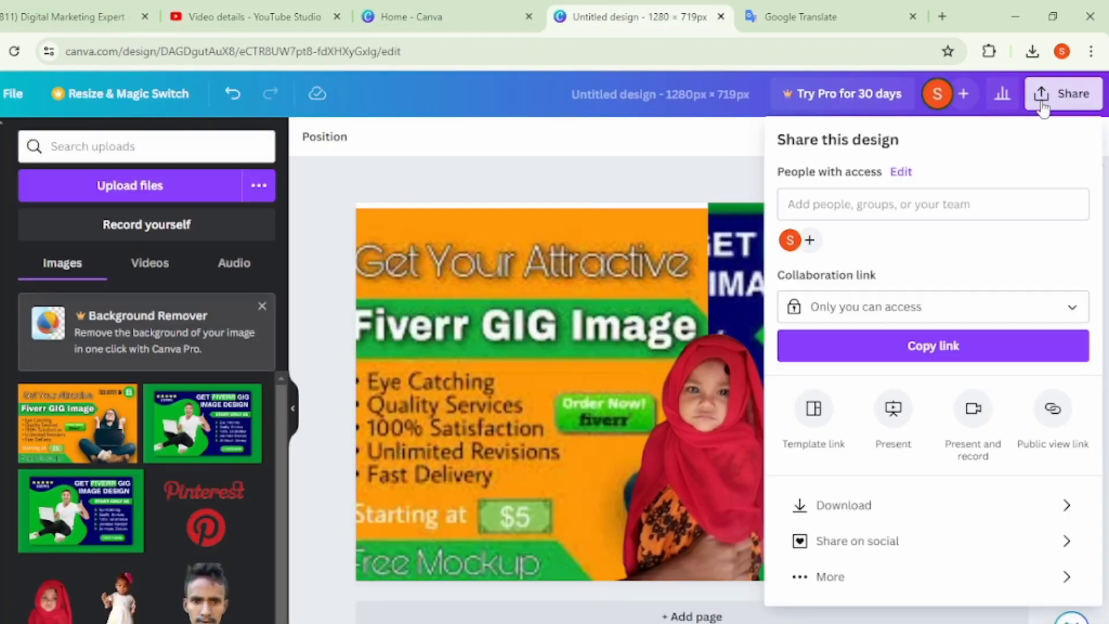
left_click(910, 516)
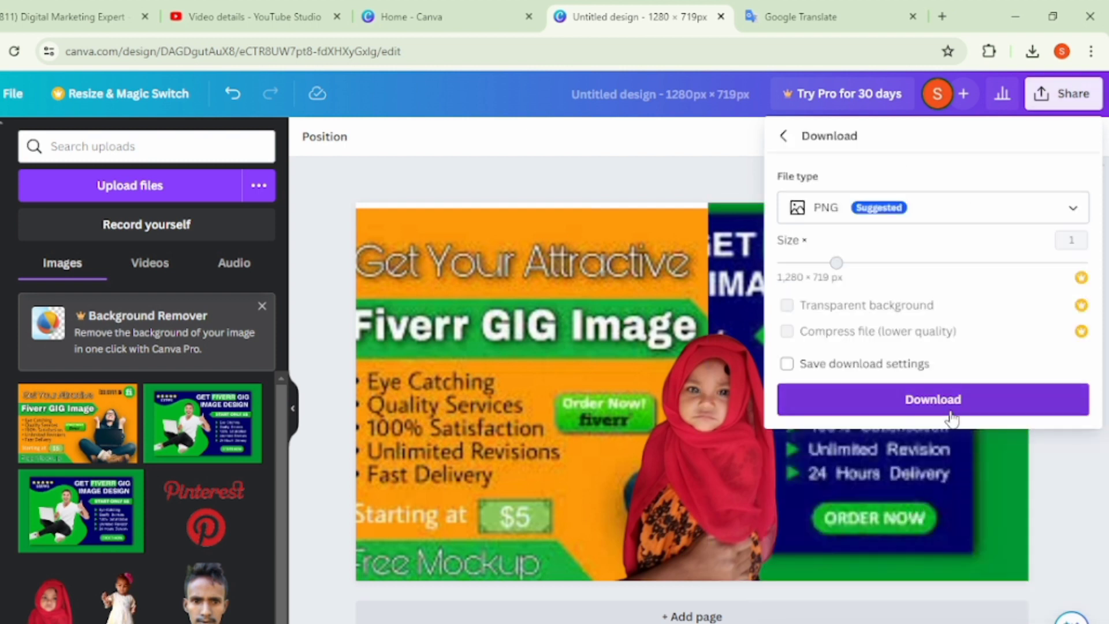
left_click(951, 415)
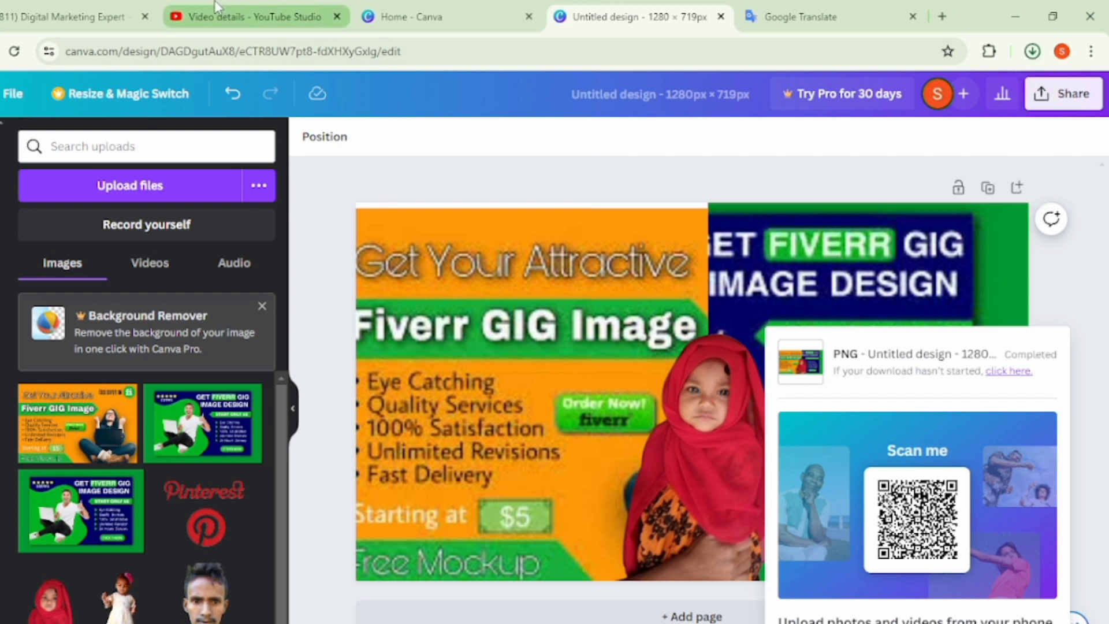
- Switch to the video's details in YouTube Studio and replace its custom thumbnail with the file Untitled design (1) from Downloads
left_click(222, 24)
scroll(333, 427, "down", 4)
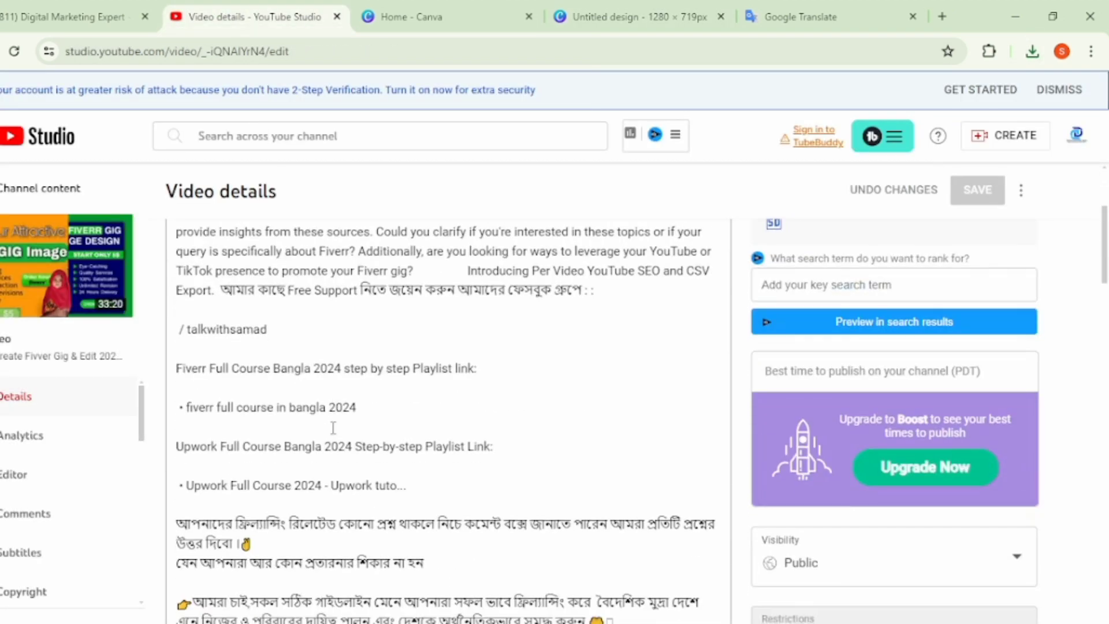
scroll(308, 490, "down", 5)
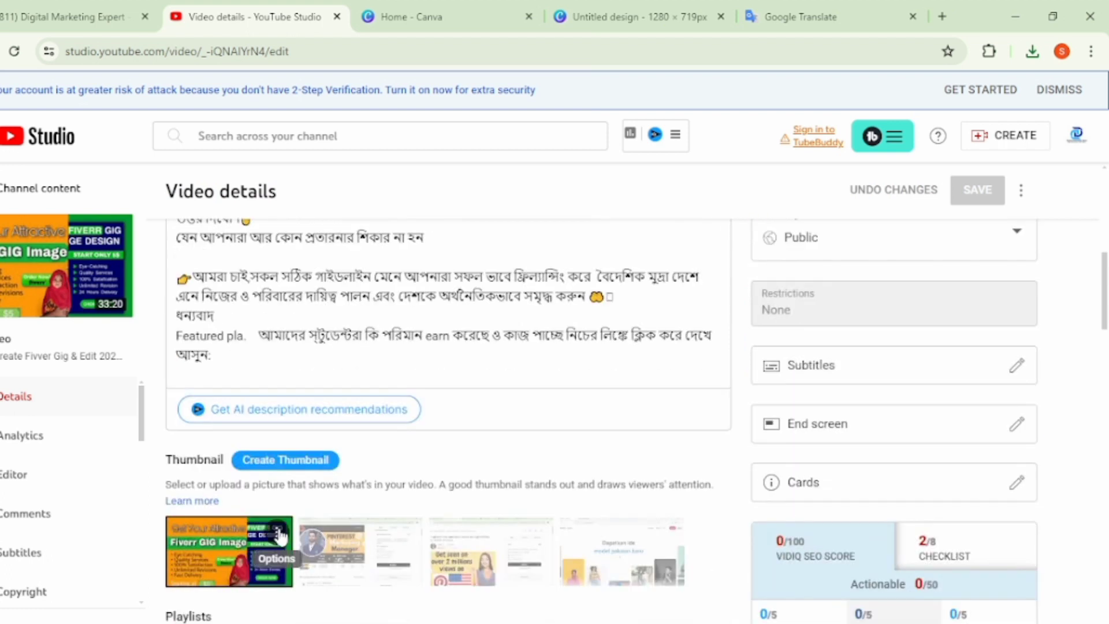
left_click(283, 530)
left_click(300, 537)
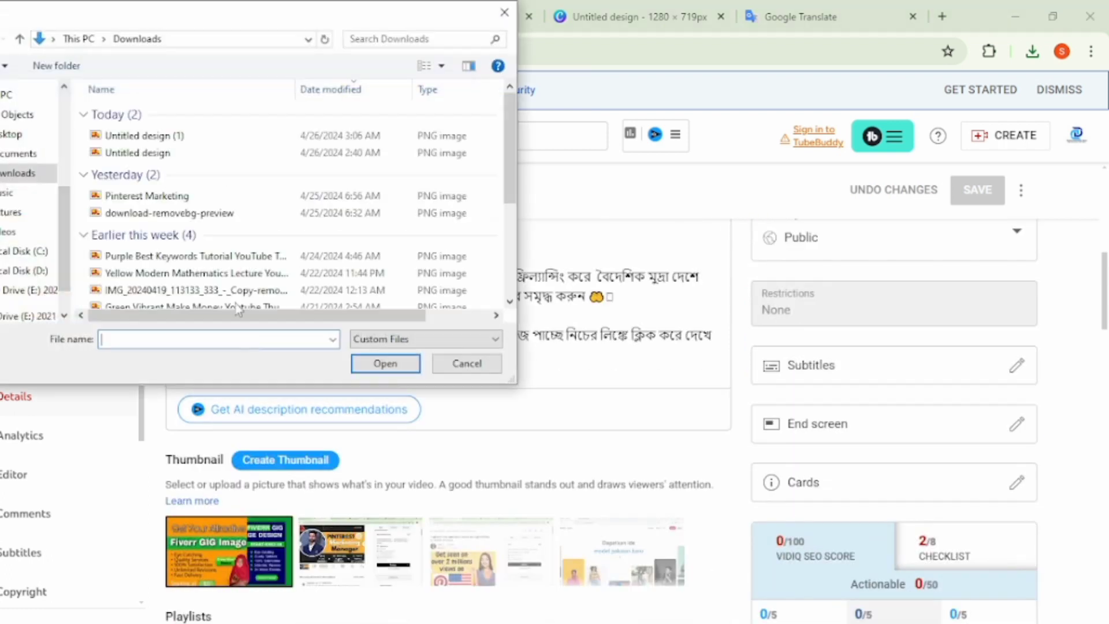
left_click(174, 137)
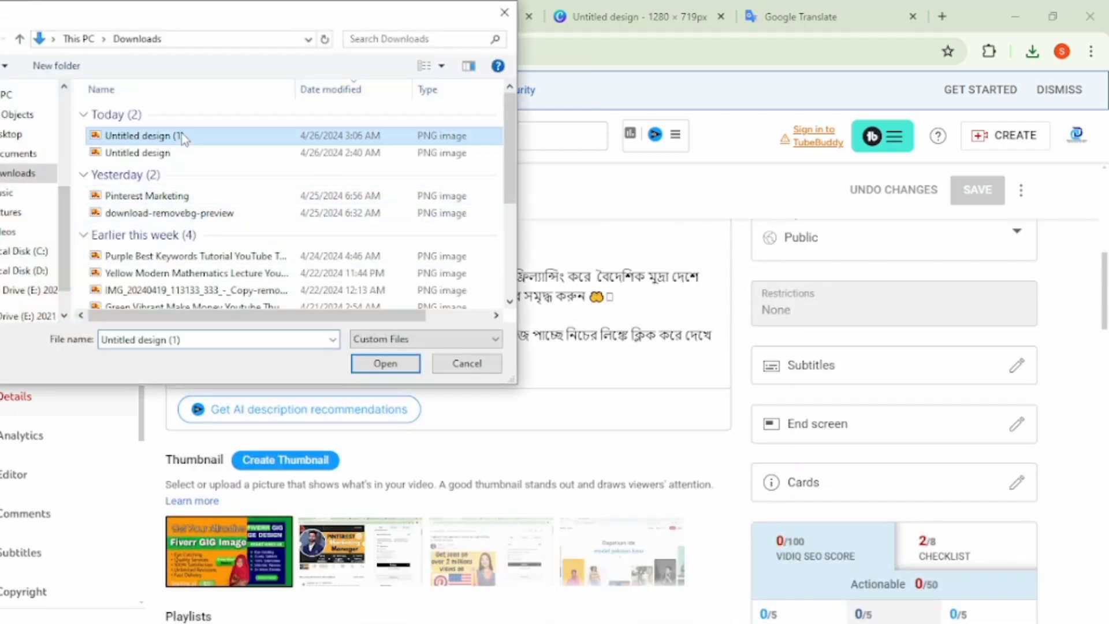
left_click(385, 363)
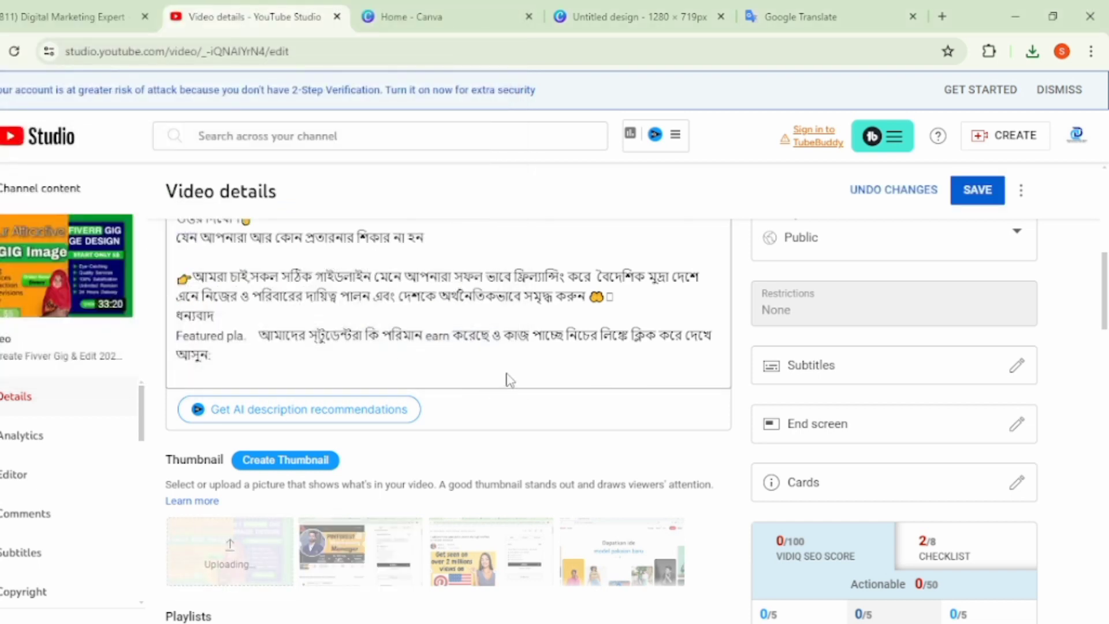
- Save the video's thumbnail change and go back to the channel's content list
left_click(978, 189)
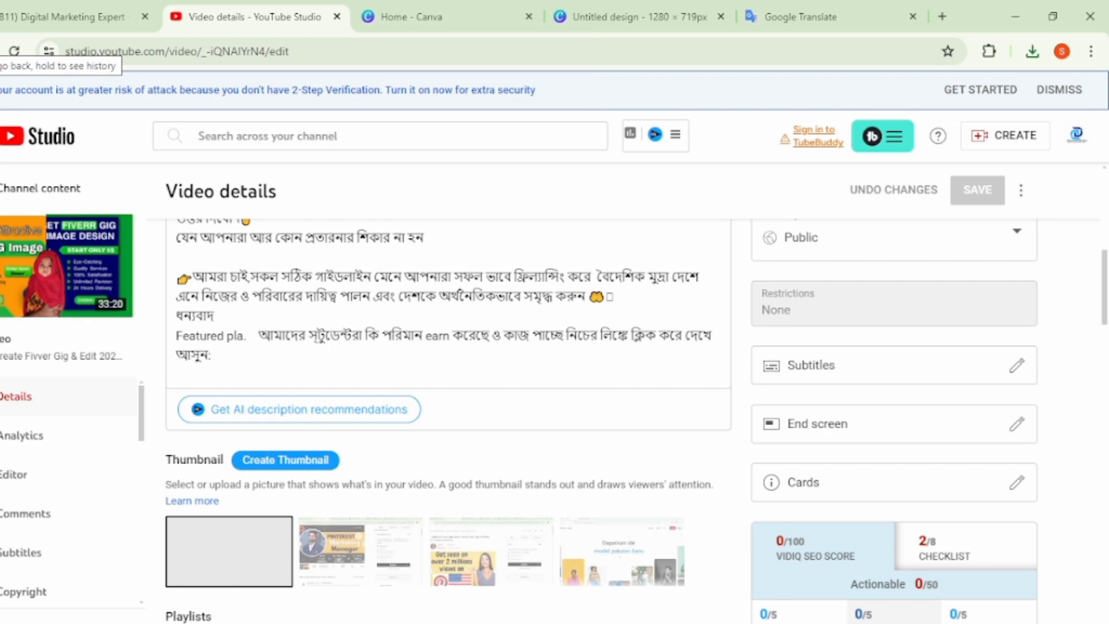
left_click(1, 51)
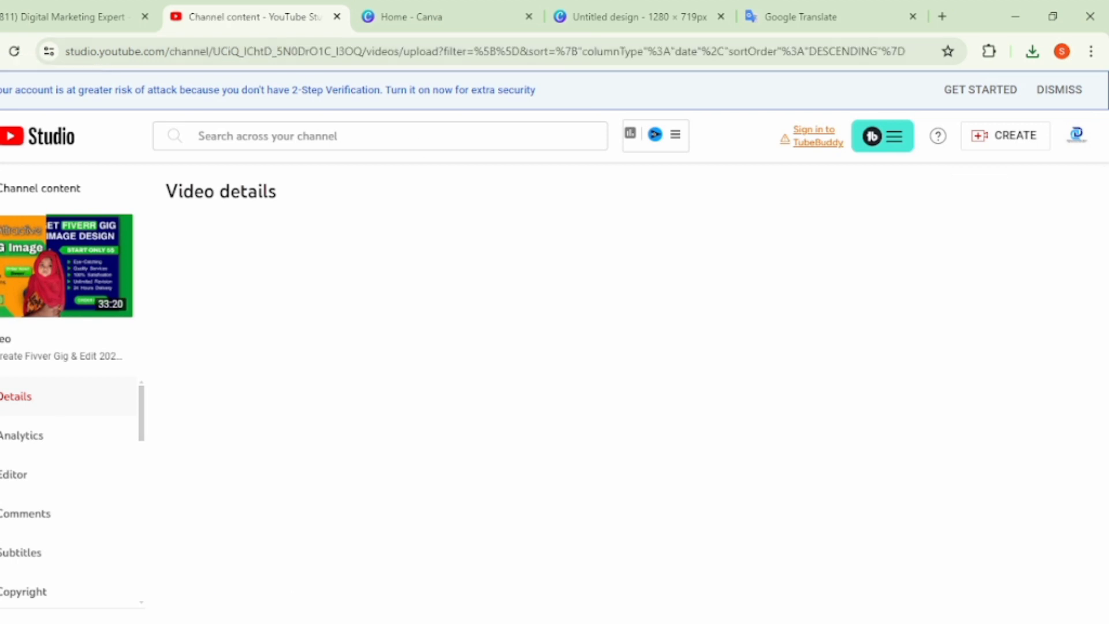
- Return to the Canva design and delete the green image, the orange image and the child's photo from the page
left_click(622, 7)
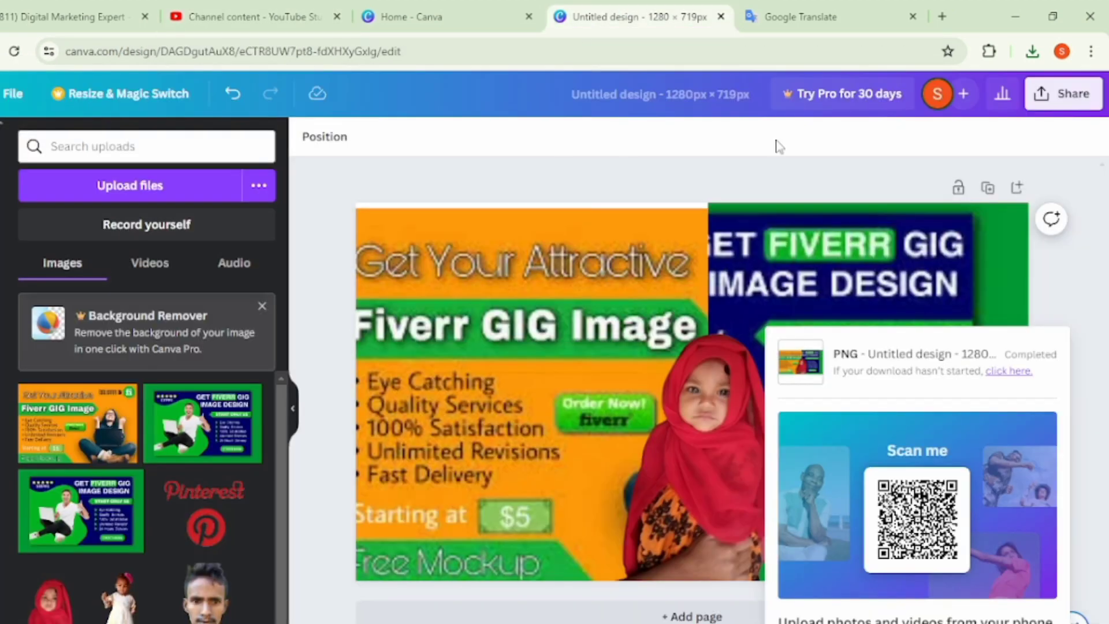
left_click(1079, 184)
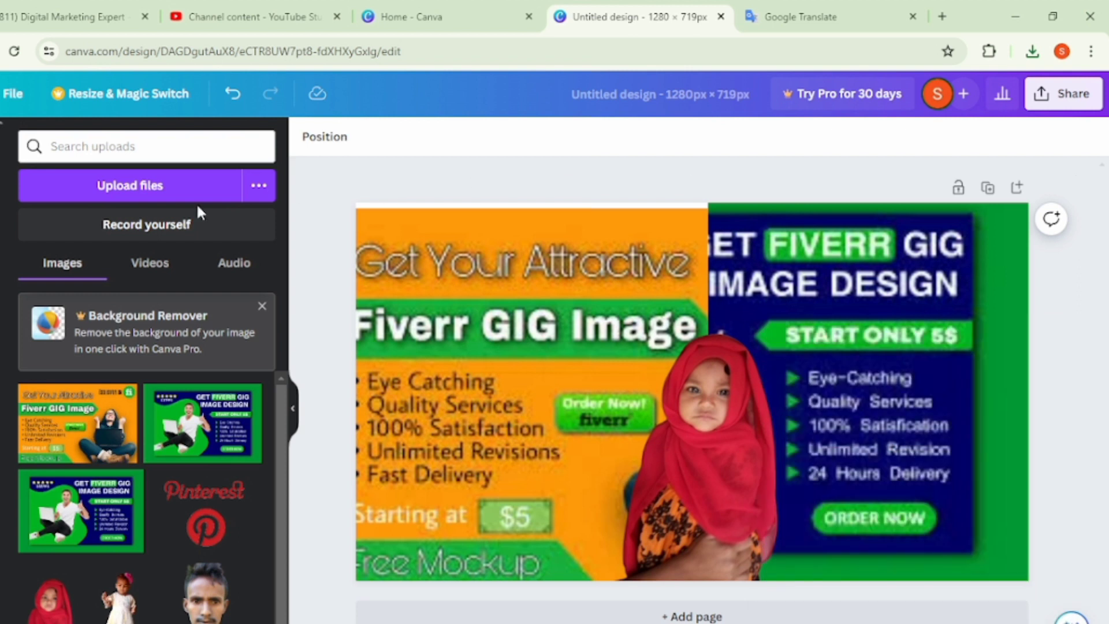
scroll(92, 476, "down", 2)
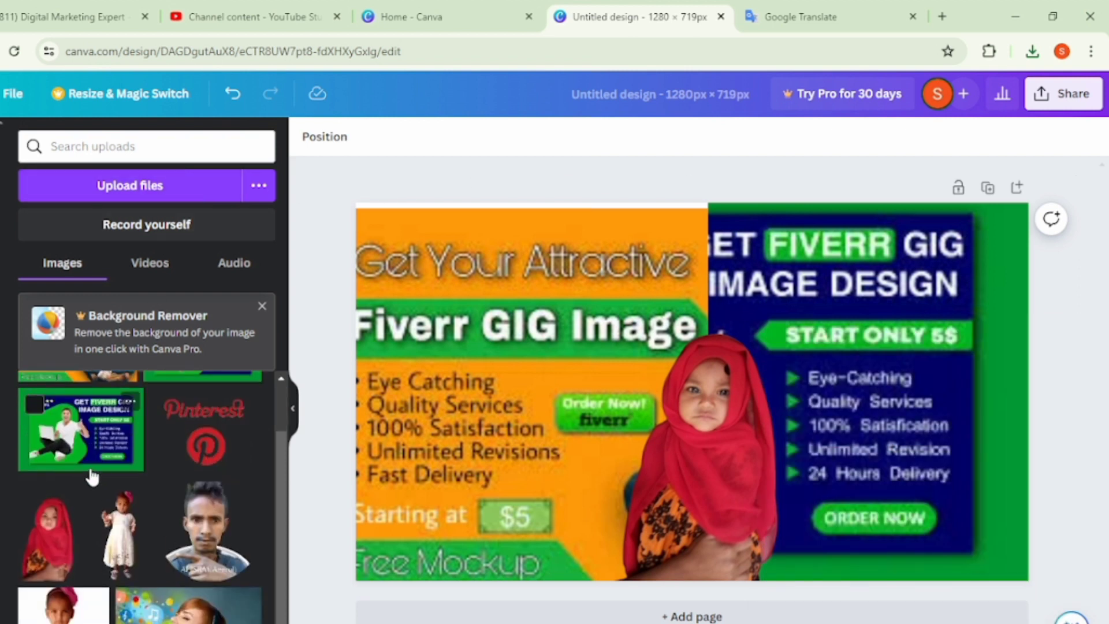
scroll(91, 476, "up", 2)
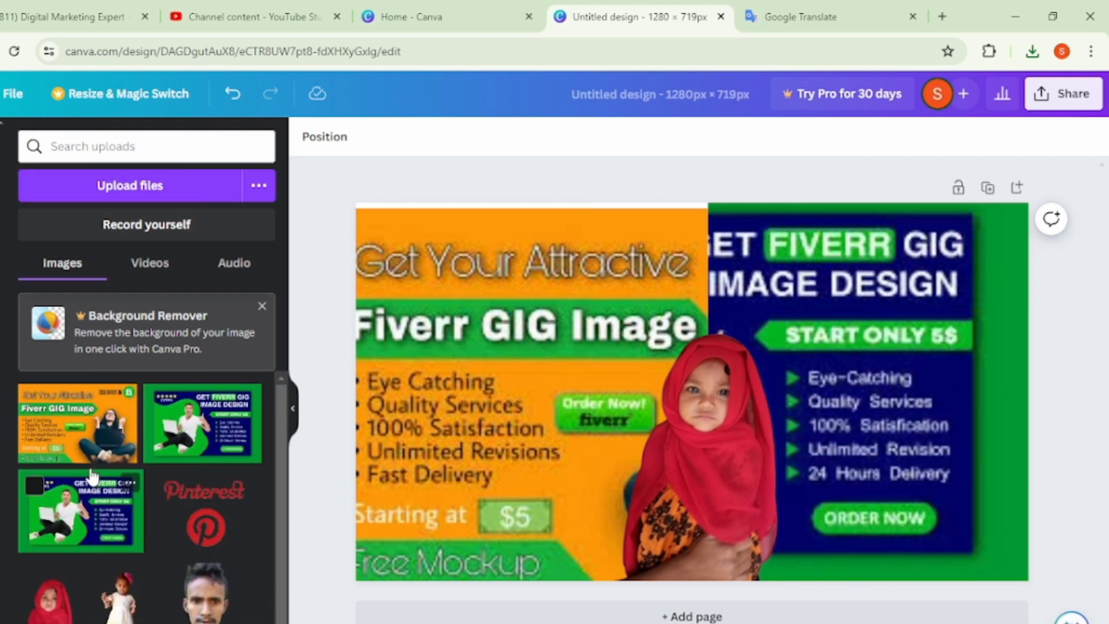
left_click(884, 323)
key("Delete")
left_click_drag(501, 295, 390, 296)
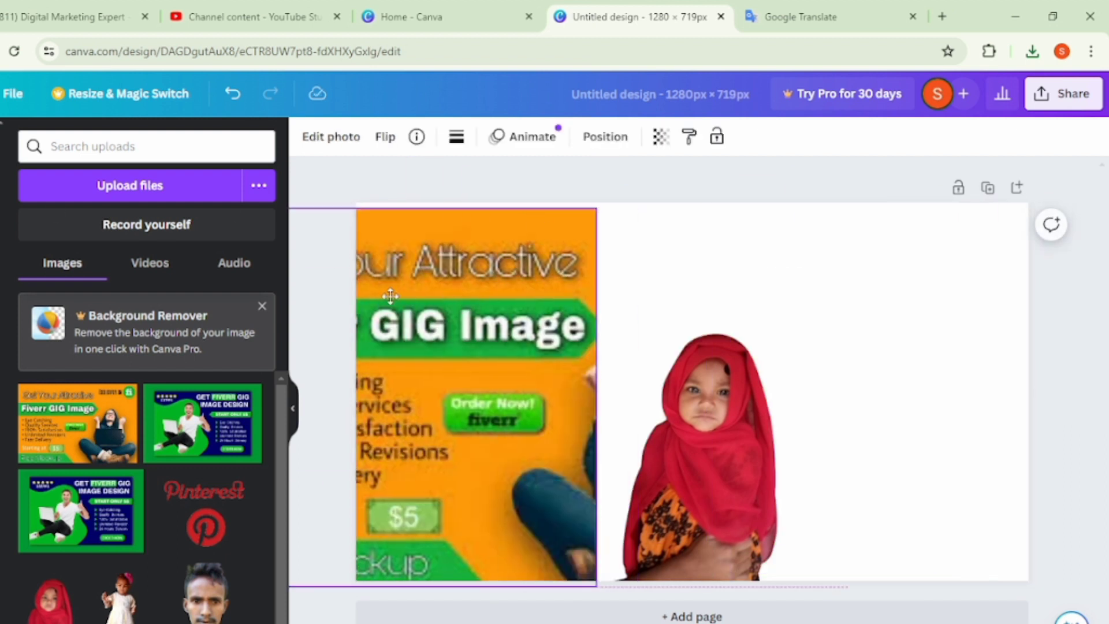
key("Delete")
left_click(743, 465)
key("Delete")
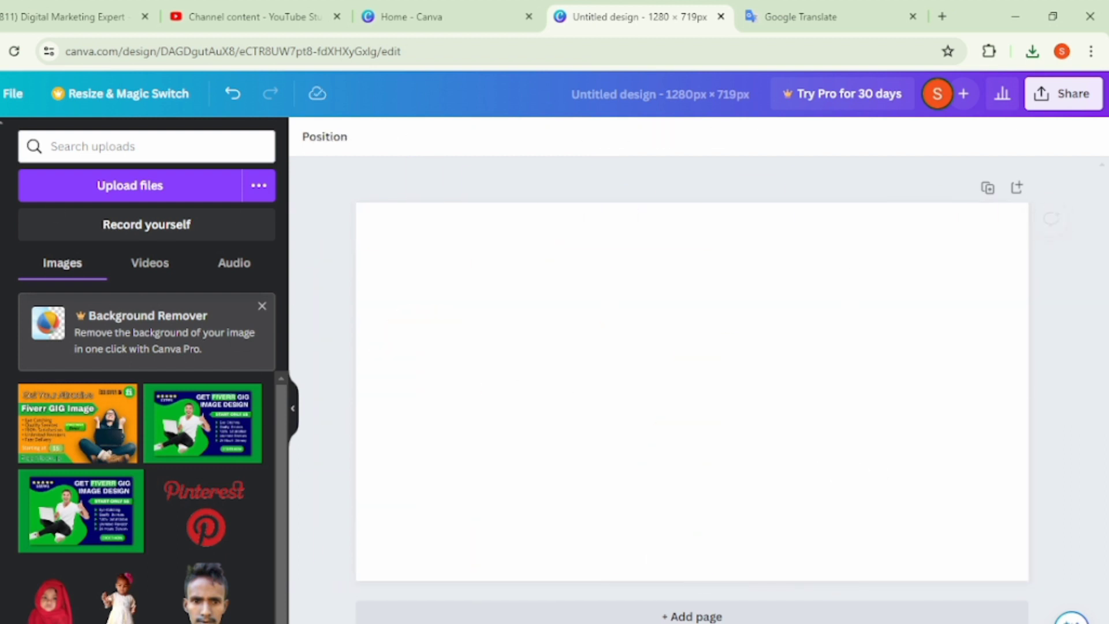
- Add the orange Fiverr GIG image from the uploads and stretch its four sides until it fills the whole page
left_click(78, 423)
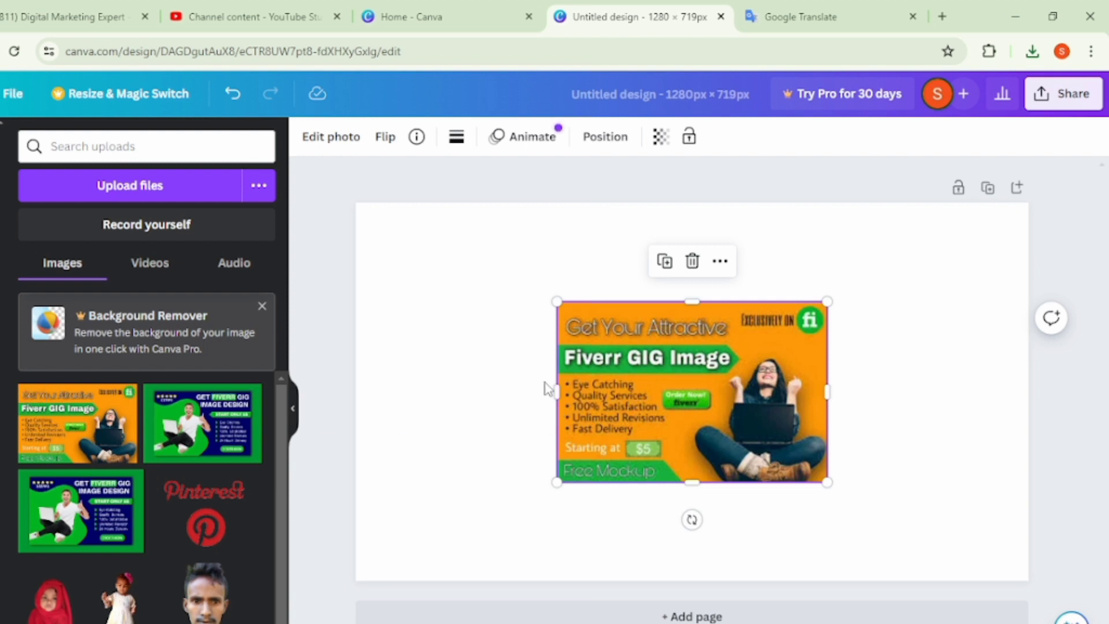
left_click_drag(554, 387, 355, 398)
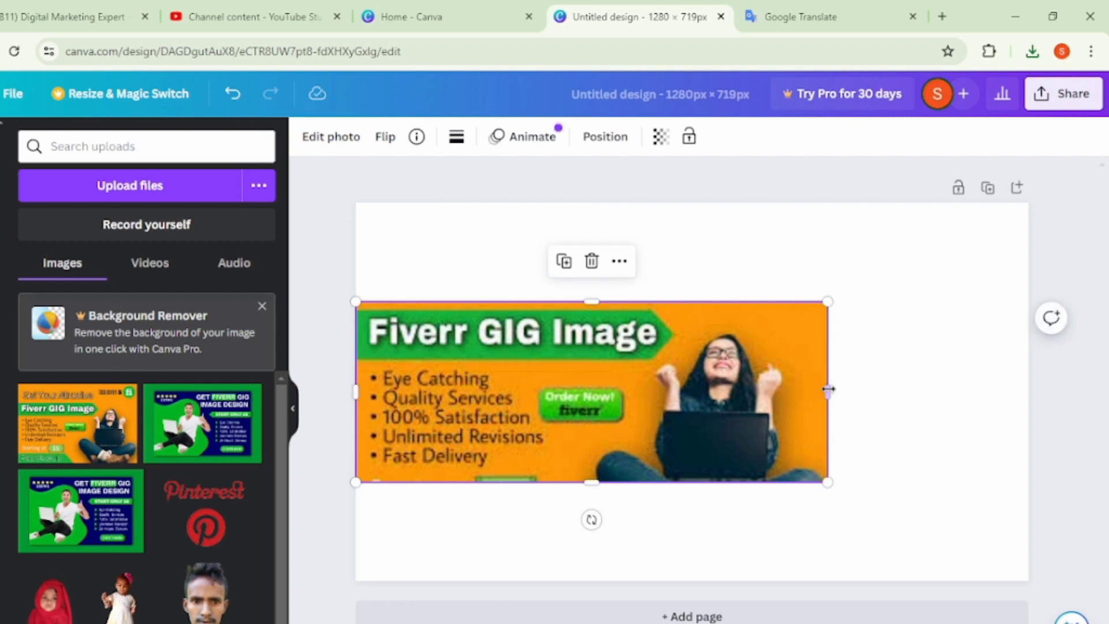
left_click_drag(828, 393, 1035, 359)
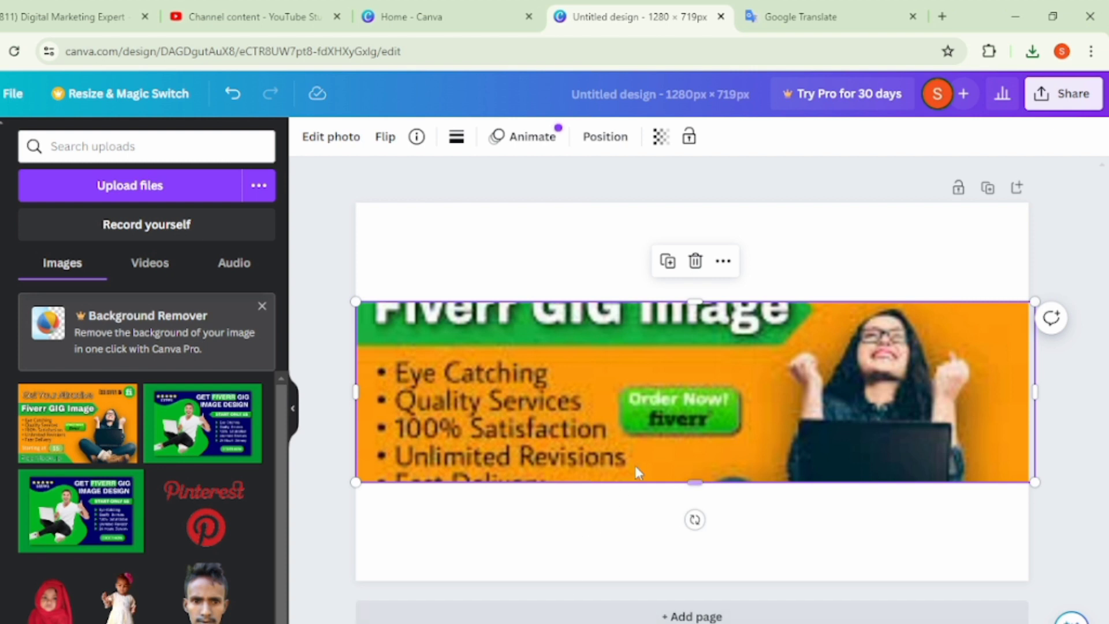
left_click_drag(693, 299, 710, 202)
left_click_drag(701, 483, 708, 581)
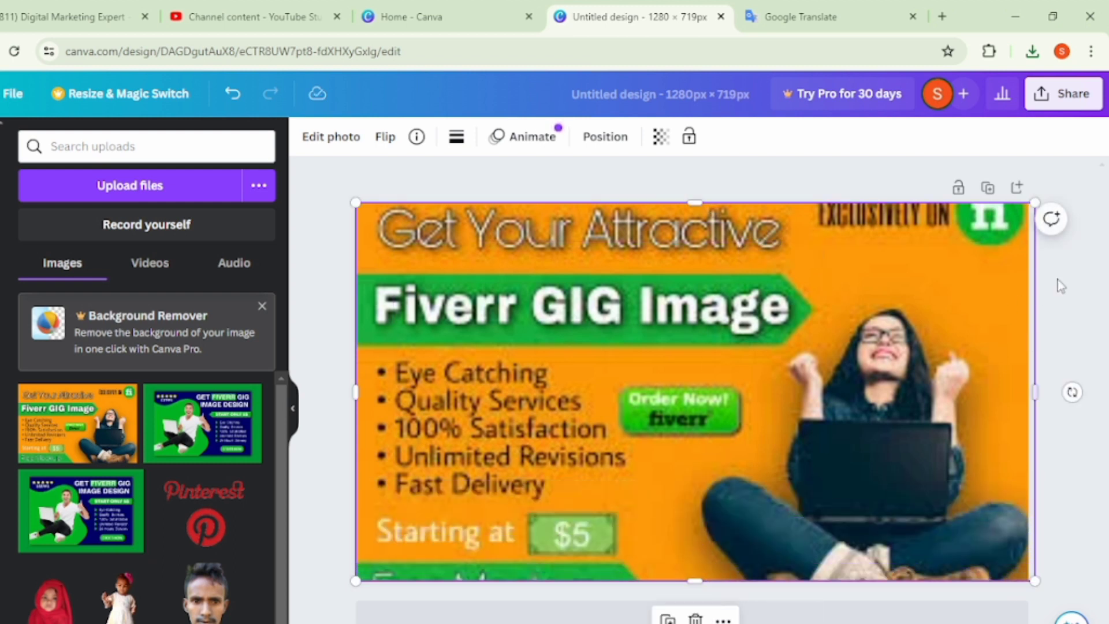
left_click(1085, 290)
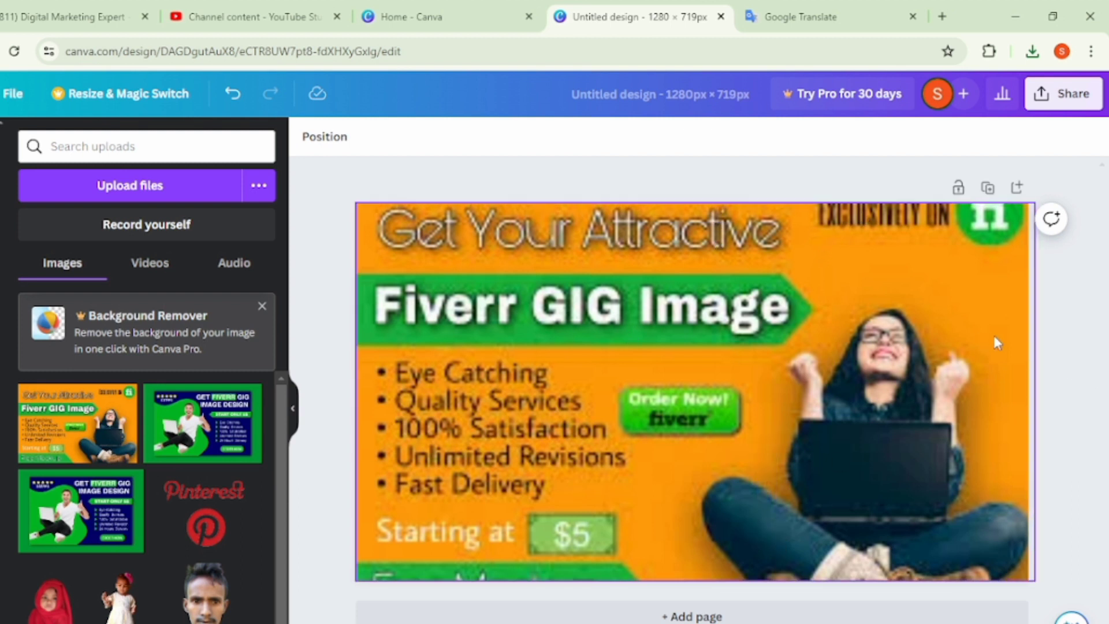
- Shift the orange image downward and extend its top edge so the heading and the fi logo sit fully inside the page
left_click_drag(817, 396, 820, 475)
left_click_drag(695, 279, 693, 247)
left_click_drag(714, 403, 715, 355)
left_click(1079, 341)
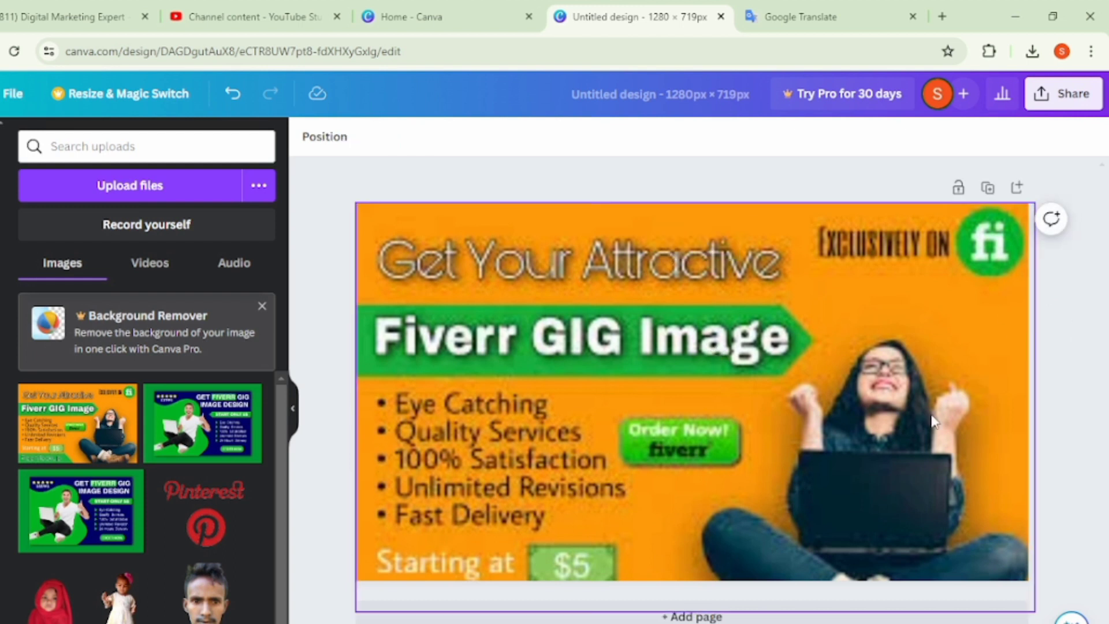
- Add the green GIG image from the uploads, crop it to its text side, and extend it past the page's lower edge
left_click(208, 434)
left_click_drag(557, 392, 684, 398)
left_click_drag(761, 414, 900, 412)
left_click_drag(820, 483, 777, 537)
left_click_drag(777, 410, 821, 405)
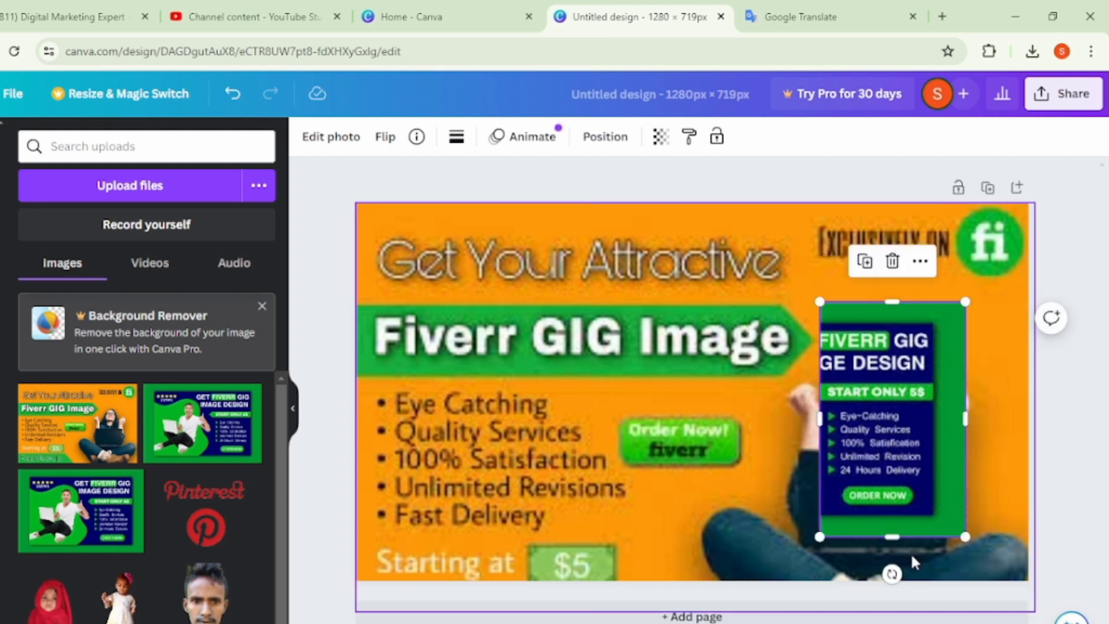
left_click_drag(893, 538, 900, 587)
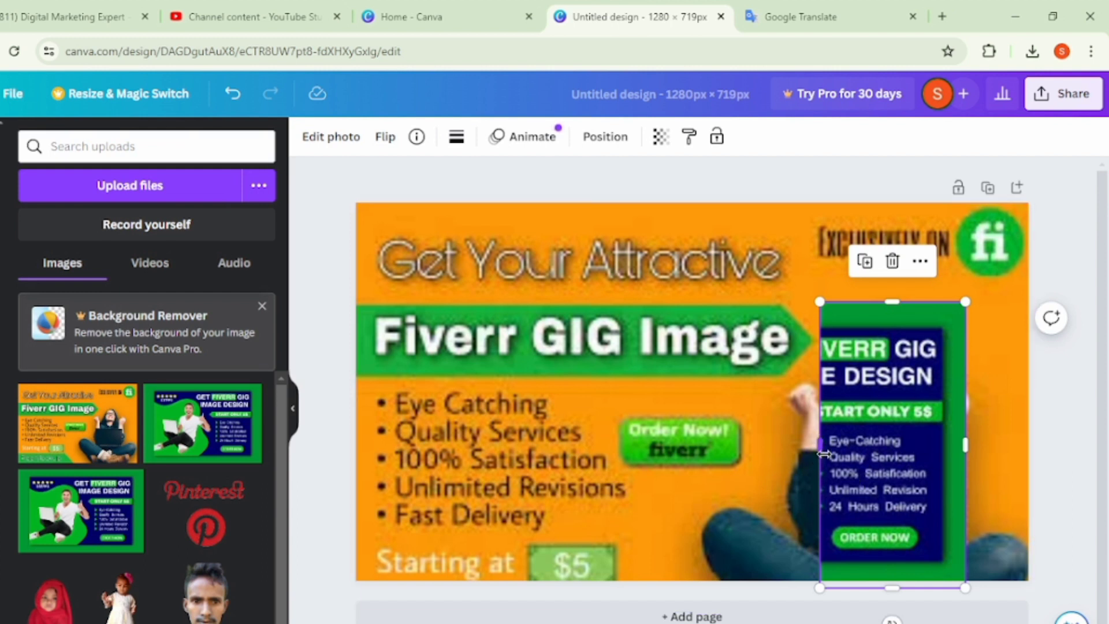
left_click_drag(813, 444, 774, 445)
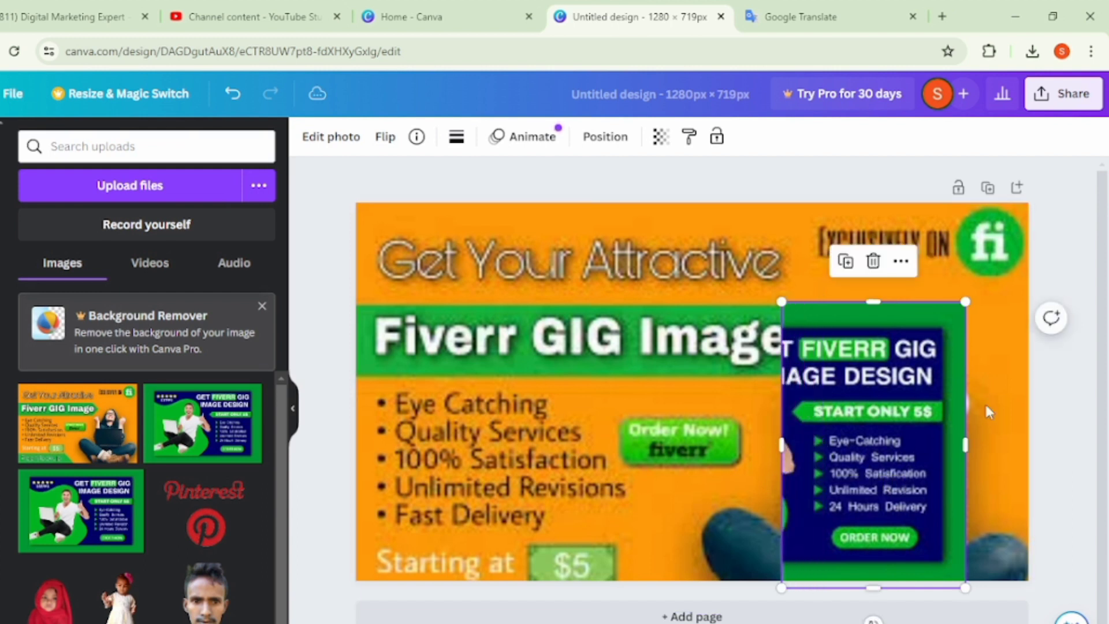
- Move and widen the green image to fill the page's lower-right corner beneath the fi logo
left_click_drag(916, 441, 979, 431)
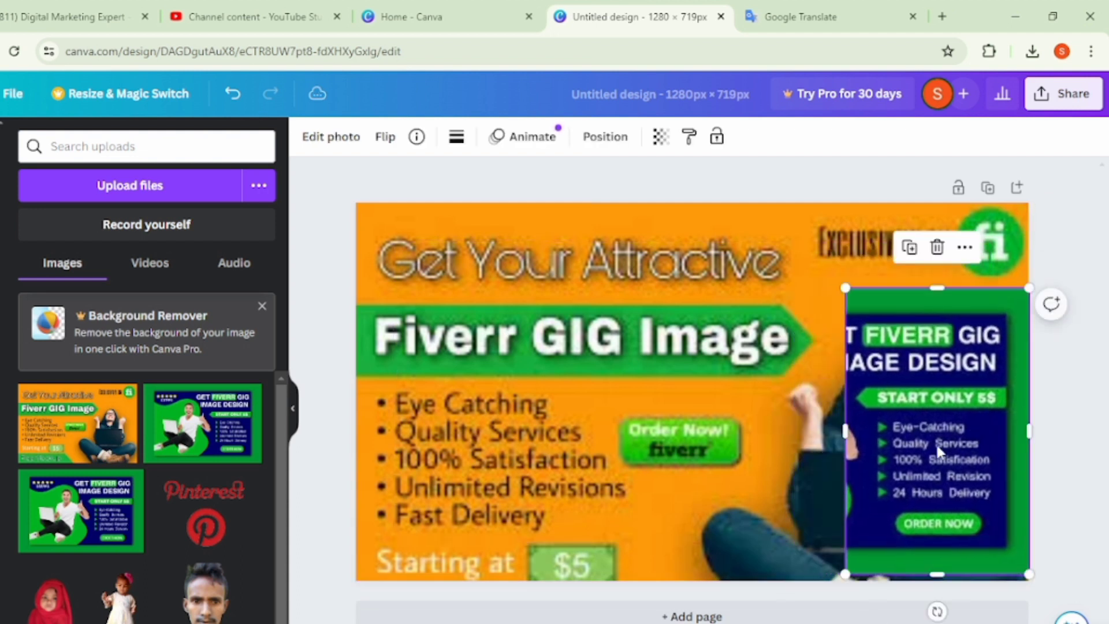
left_click_drag(845, 430, 823, 439)
left_click_drag(881, 475, 821, 482)
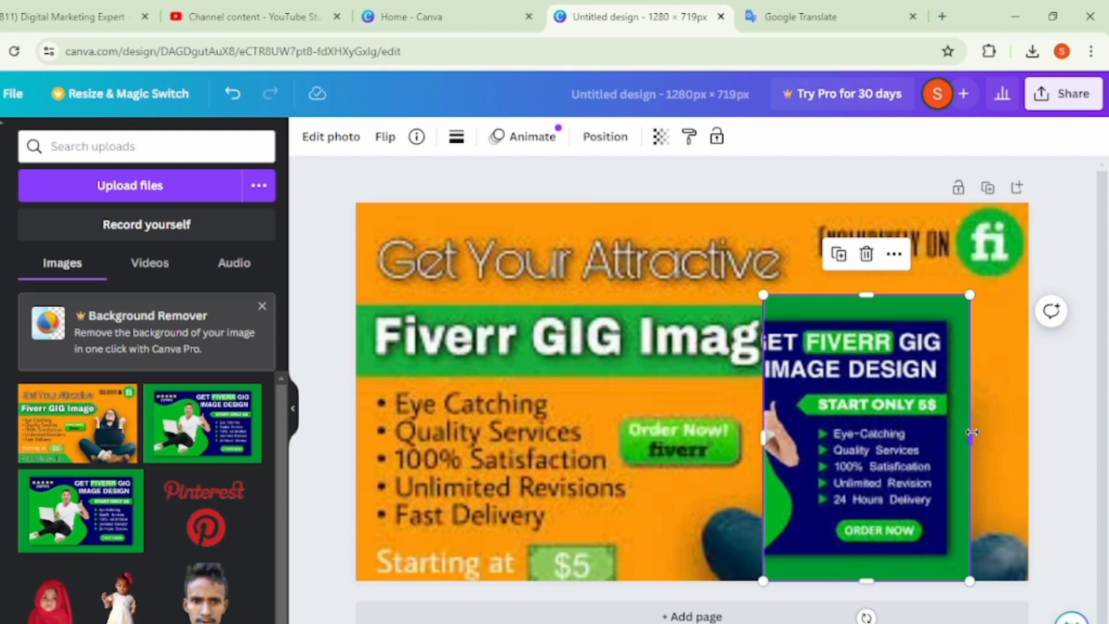
left_click_drag(973, 438, 1047, 437)
left_click_drag(903, 291, 904, 271)
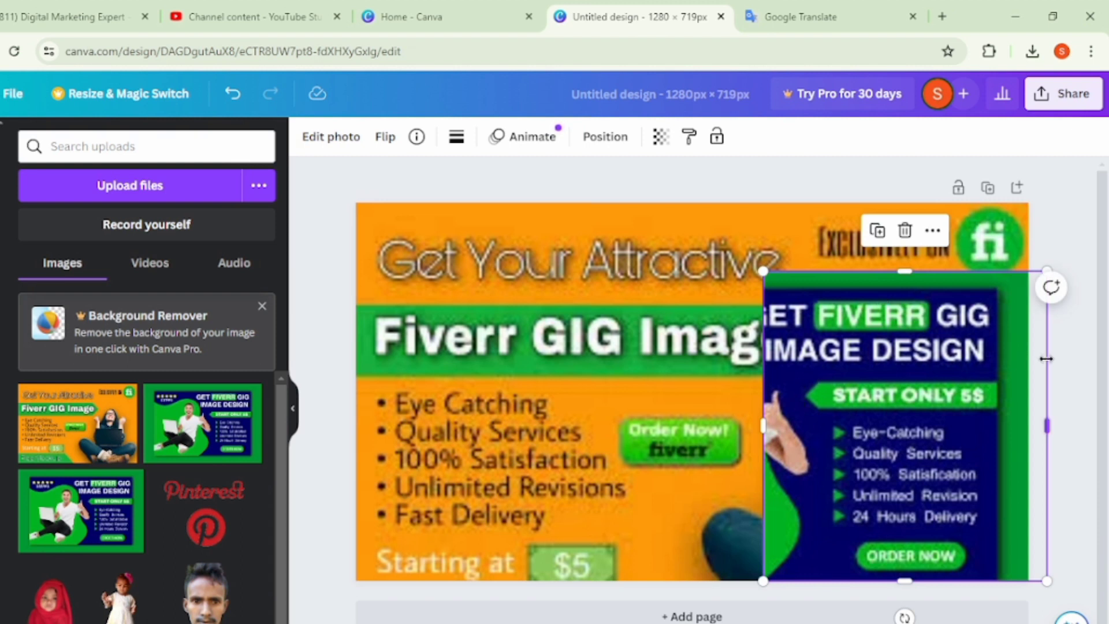
left_click(1073, 382)
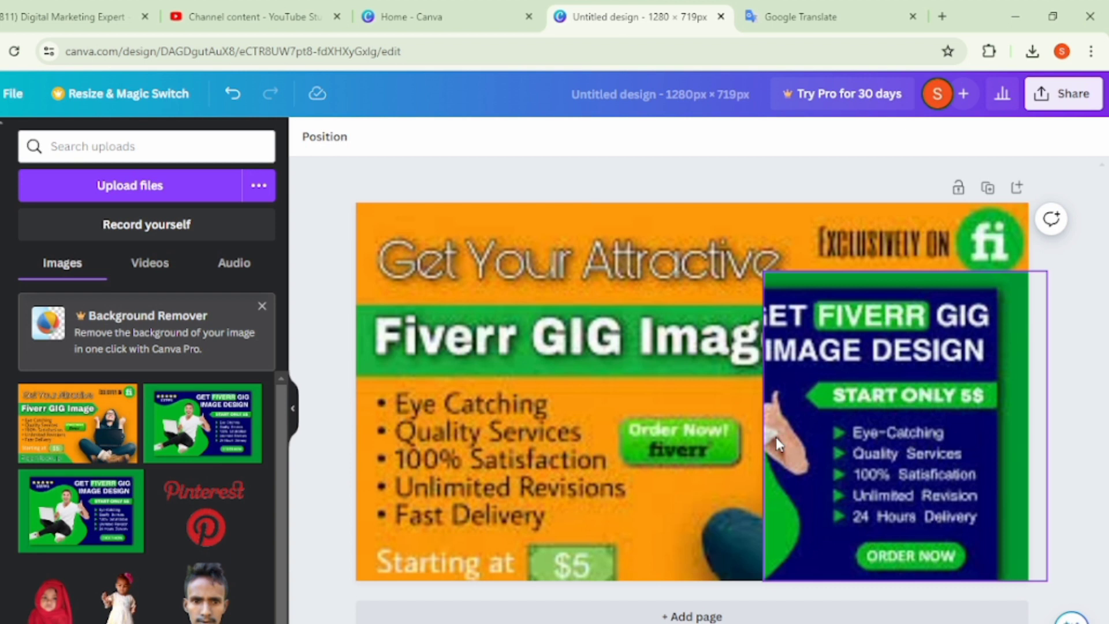
- Crop the green image's left side so it no longer covers the words Fiverr GIG Image
left_click(776, 437)
left_click_drag(766, 428, 838, 445)
left_click(1069, 399)
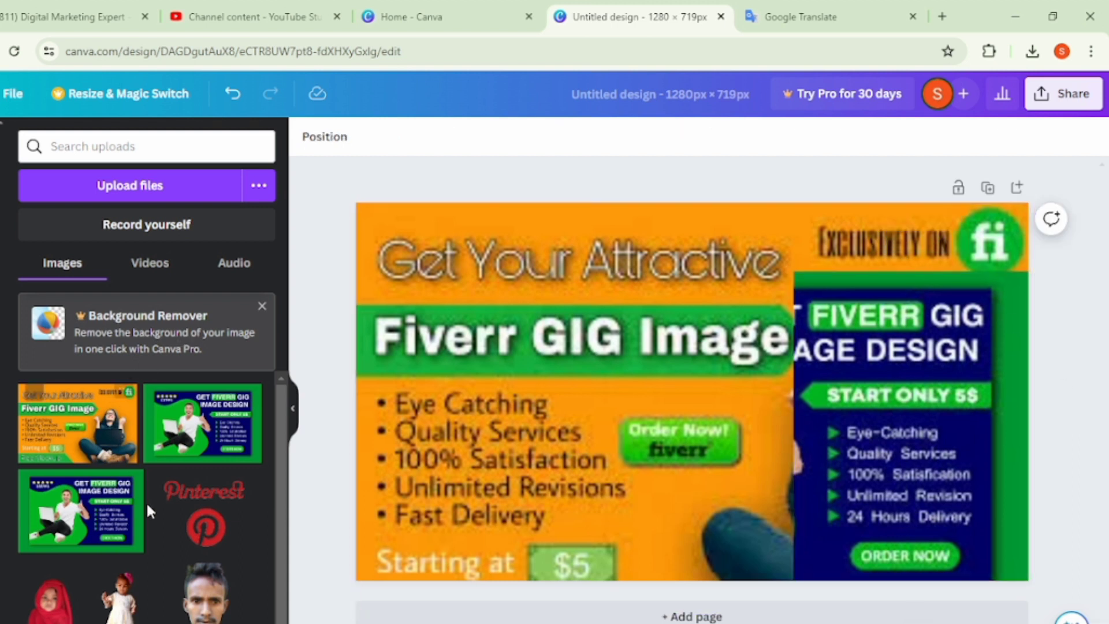
- Add the photo of the child in the red headscarf, enlarge it, and place it at the page's lower edge between the two images
left_click(51, 601)
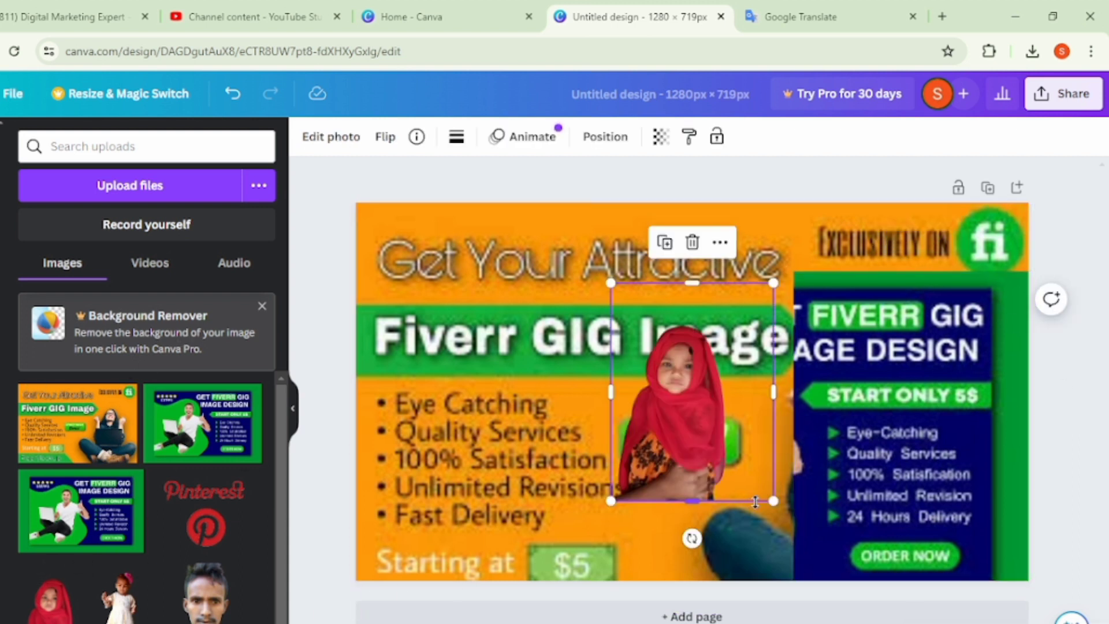
left_click_drag(775, 507, 803, 549)
left_click_drag(702, 512, 754, 543)
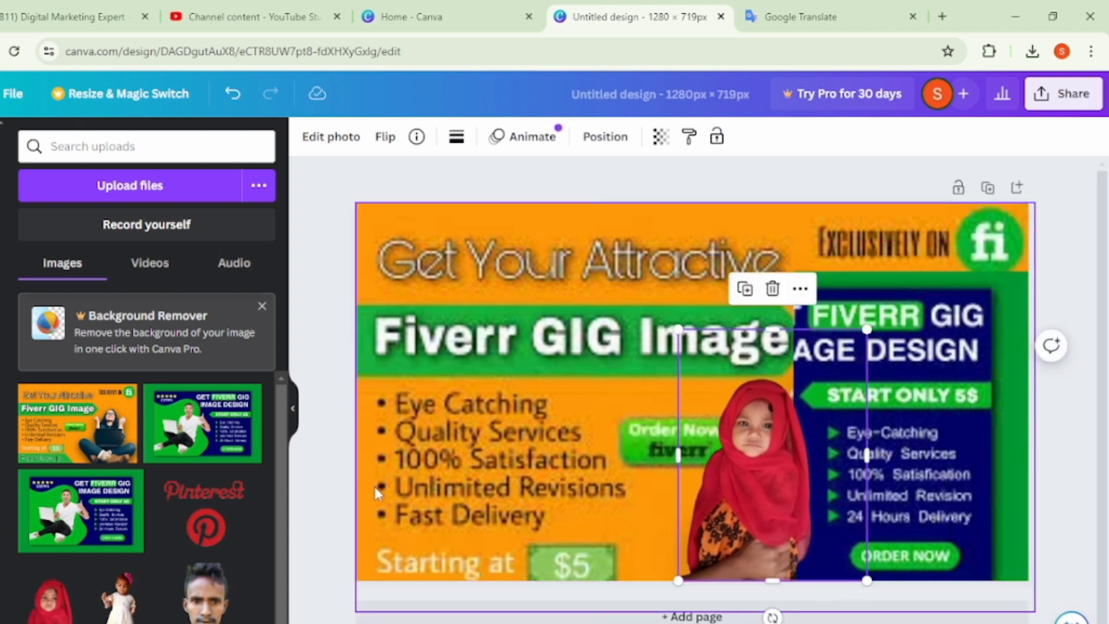
left_click(300, 461)
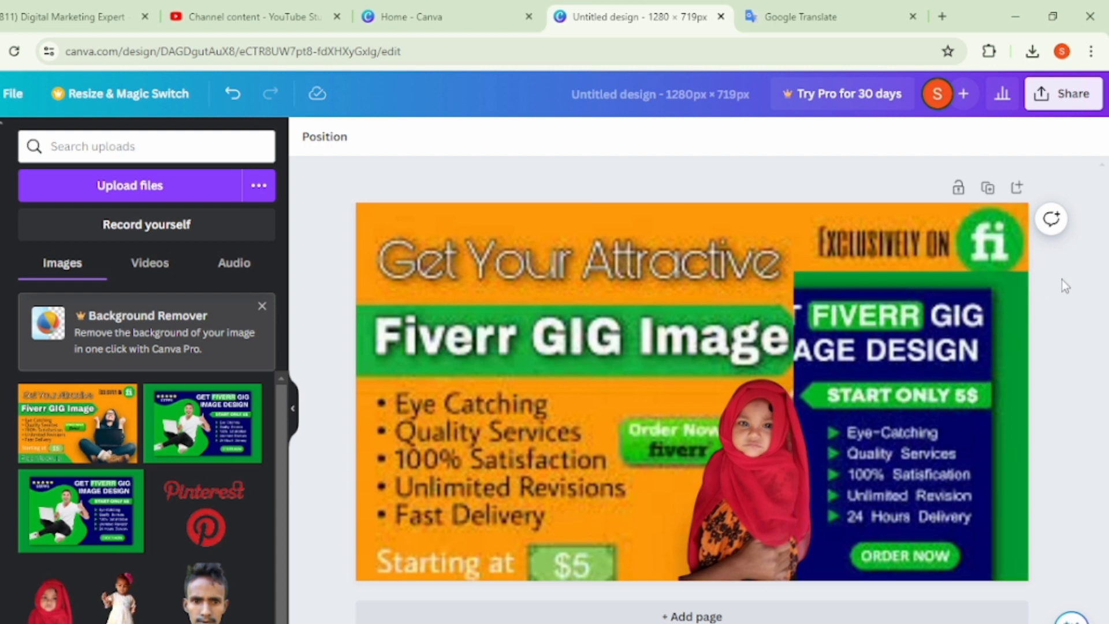
- Switch to YouTube Studio, open the details of the pending Fivver Gig 2024 video, and return to the Canva design
left_click(279, 7)
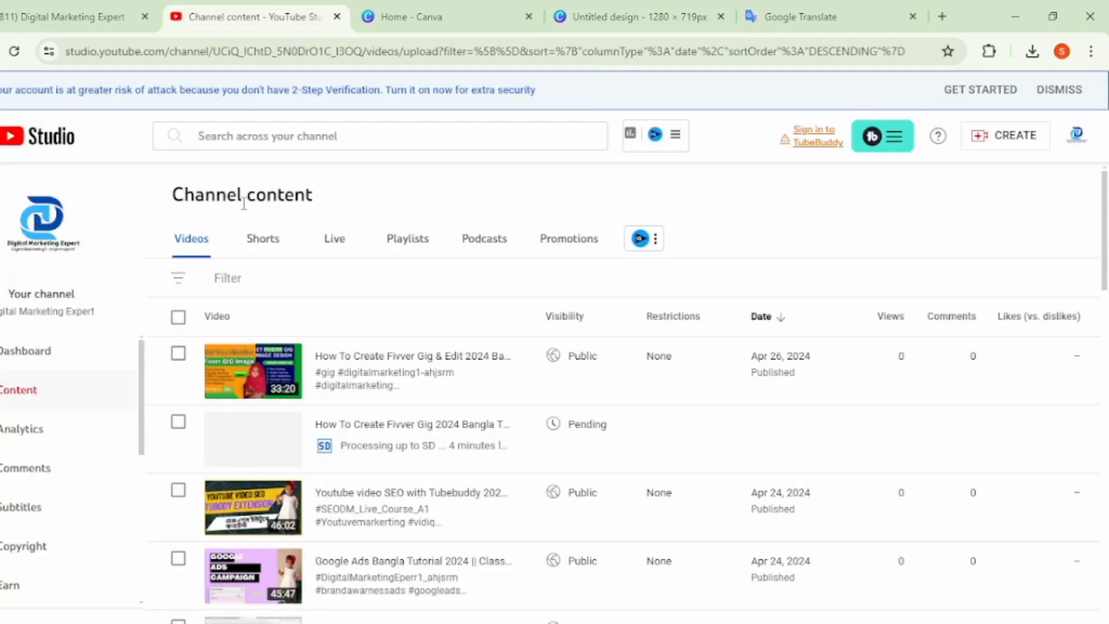
left_click(325, 455)
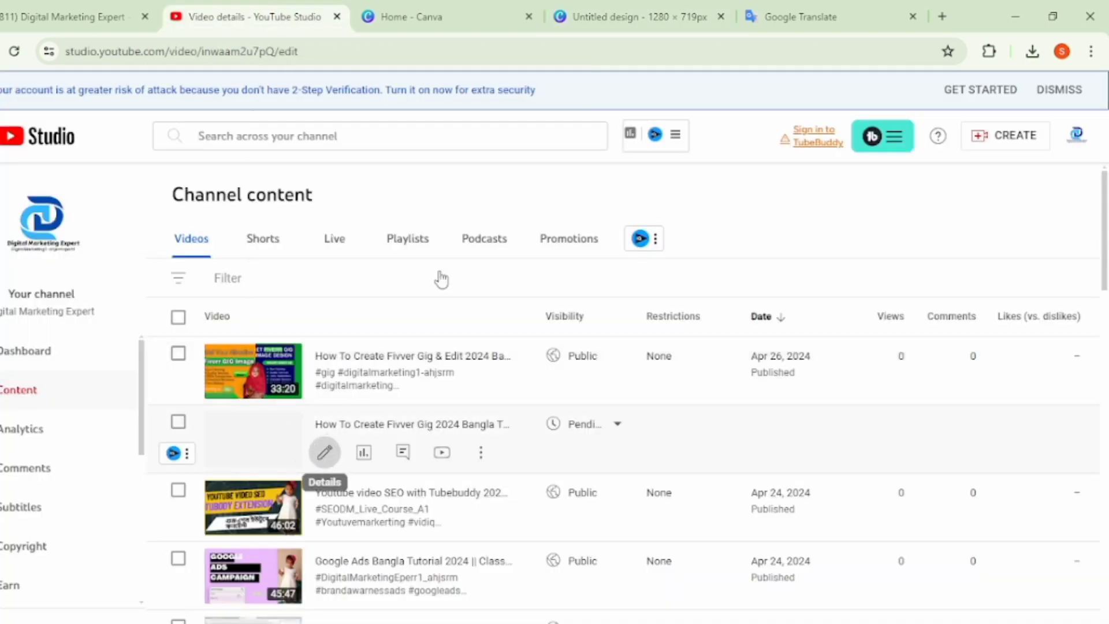
left_click(619, 3)
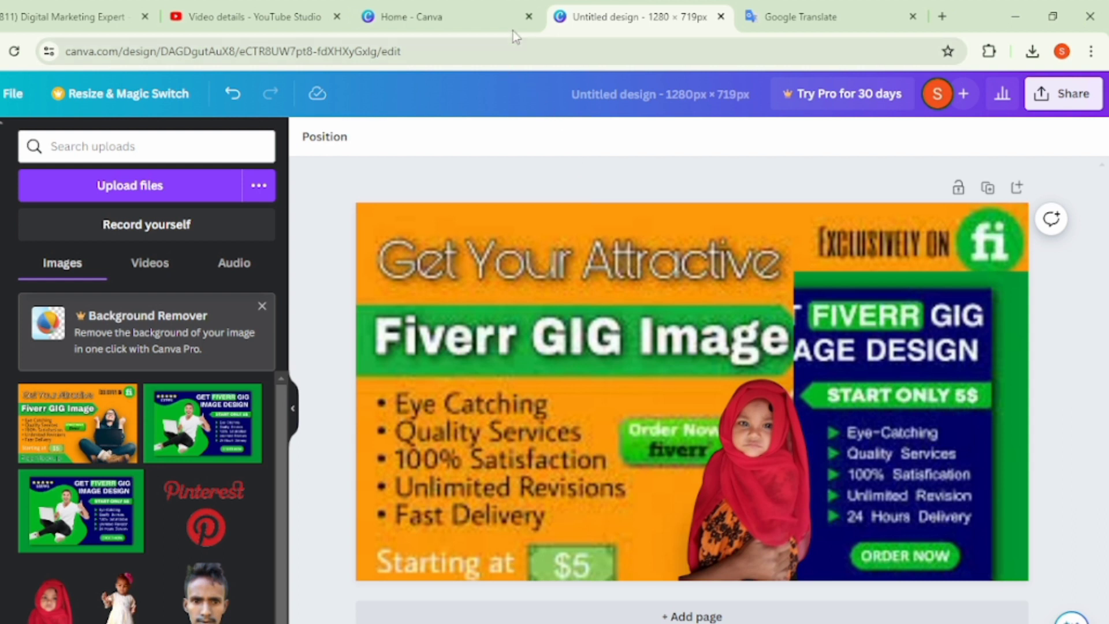
- Go to the Canva home page and search the templates for youtube thumbnails
left_click(495, 8)
left_click(570, 153)
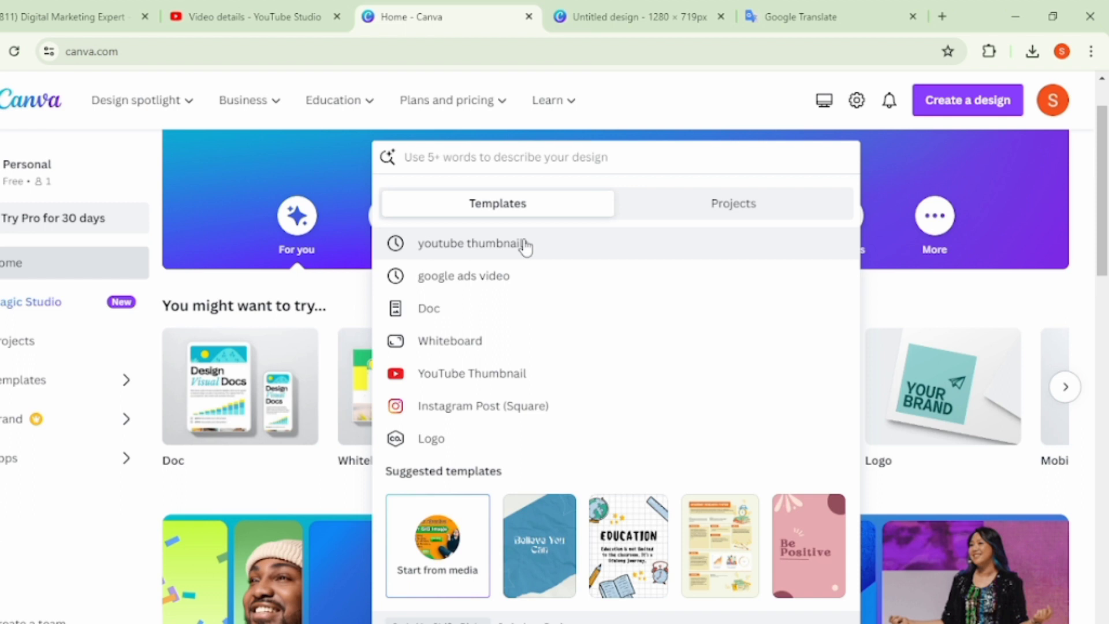
left_click(525, 247)
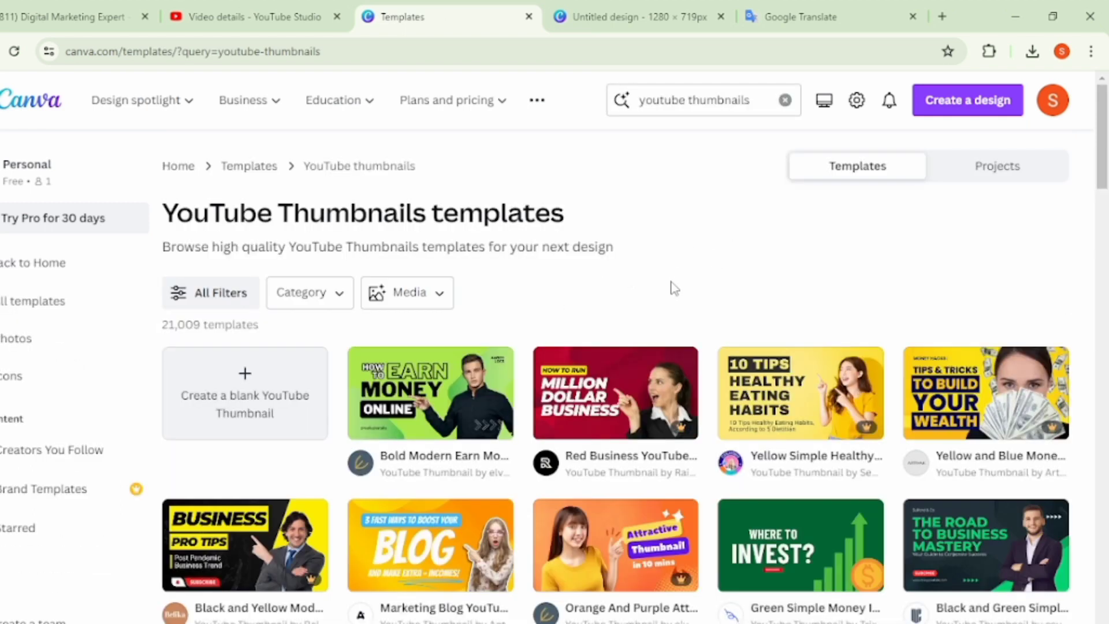
- Browse the YouTube thumbnail templates and open the preview of the blue How to Create Your Business Plan template
scroll(674, 288, "down", 15)
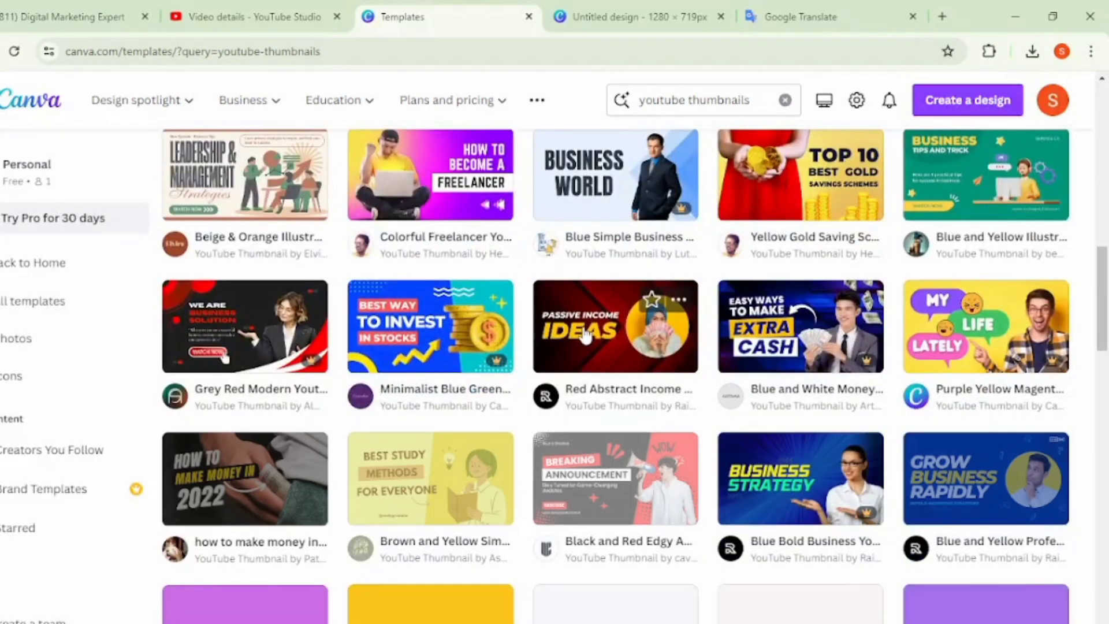
scroll(585, 335, "down", 5)
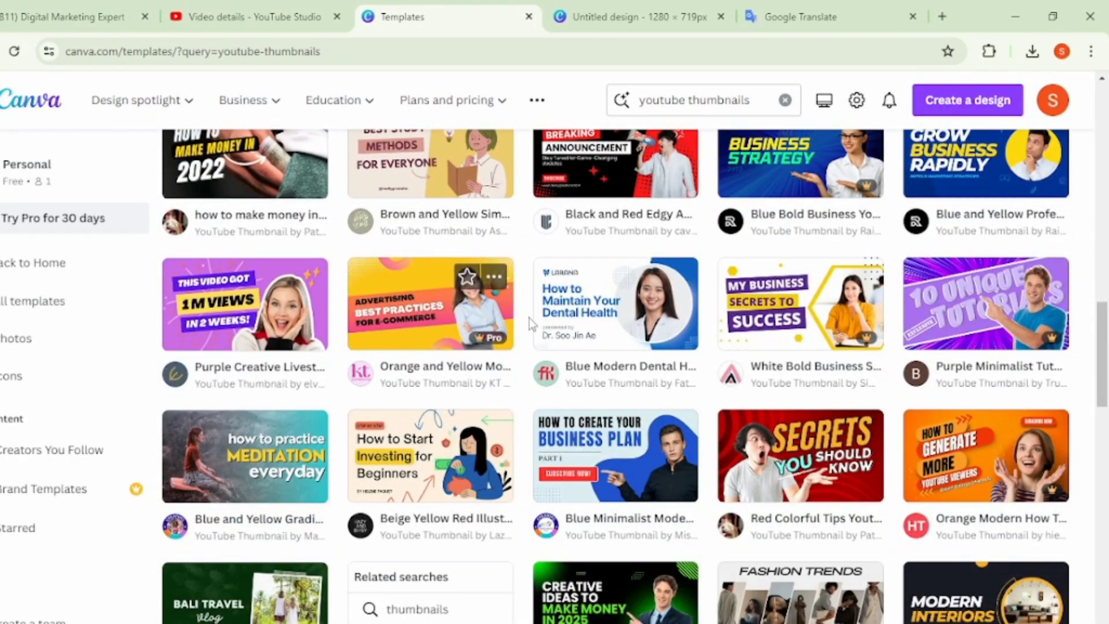
scroll(357, 341, "down", 3)
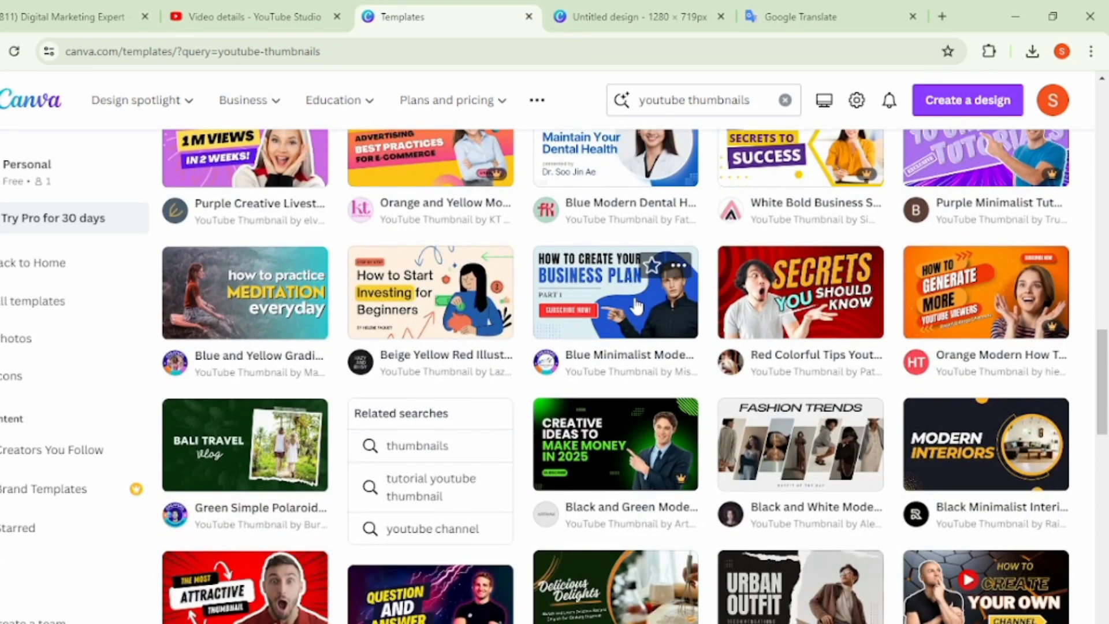
left_click(638, 307)
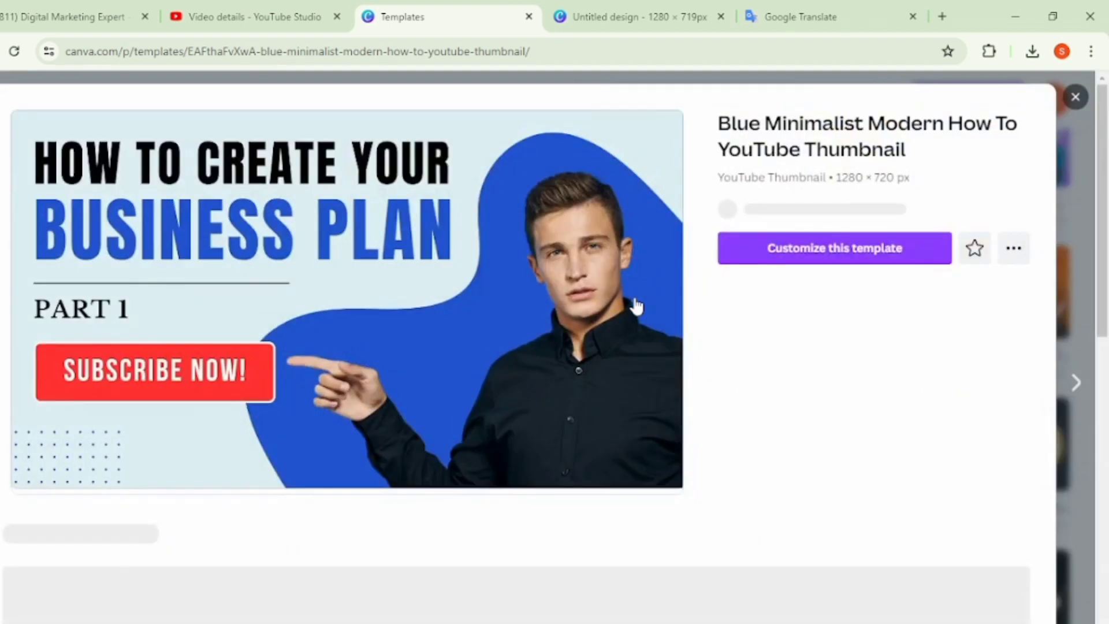
- Look through the similar templates and open the preview of the yellow Numbers and Operations template
scroll(713, 428, "down", 6)
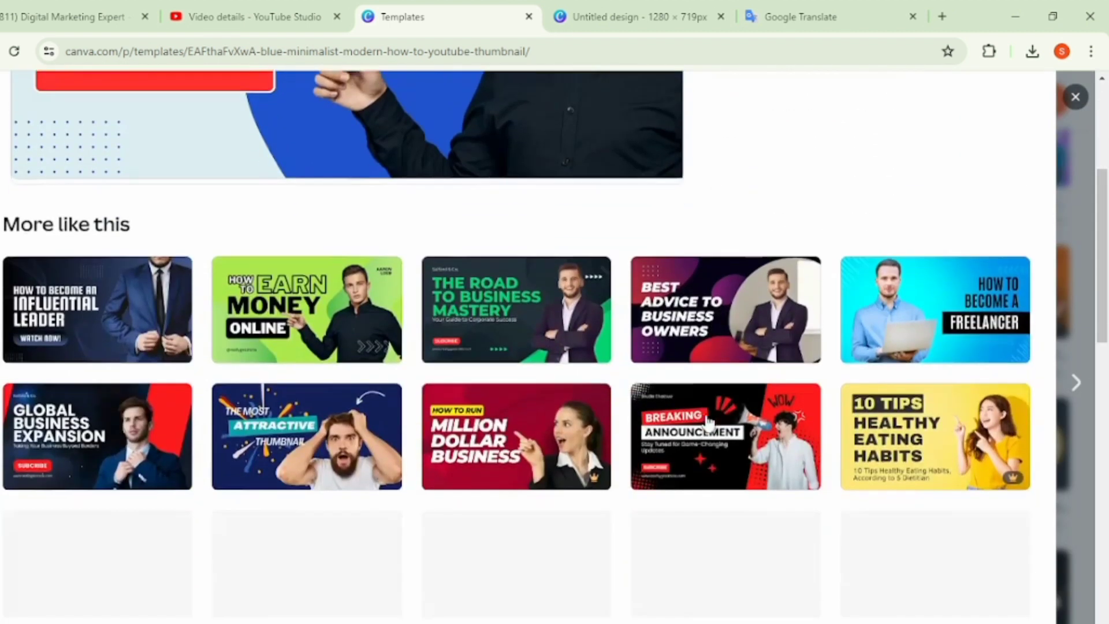
scroll(708, 422, "down", 3)
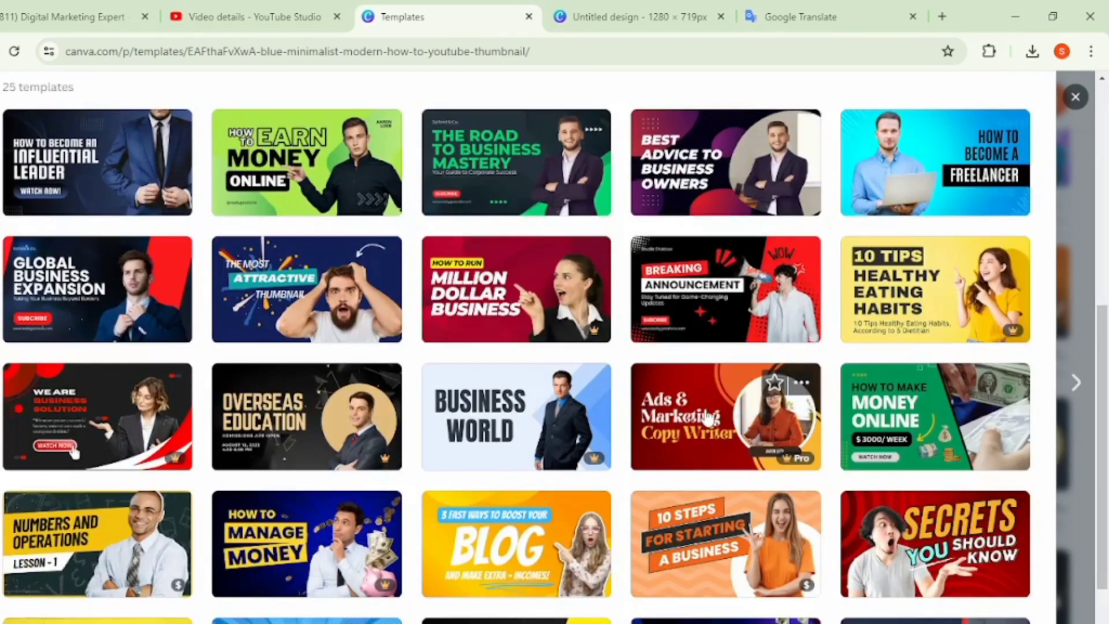
left_click(131, 542)
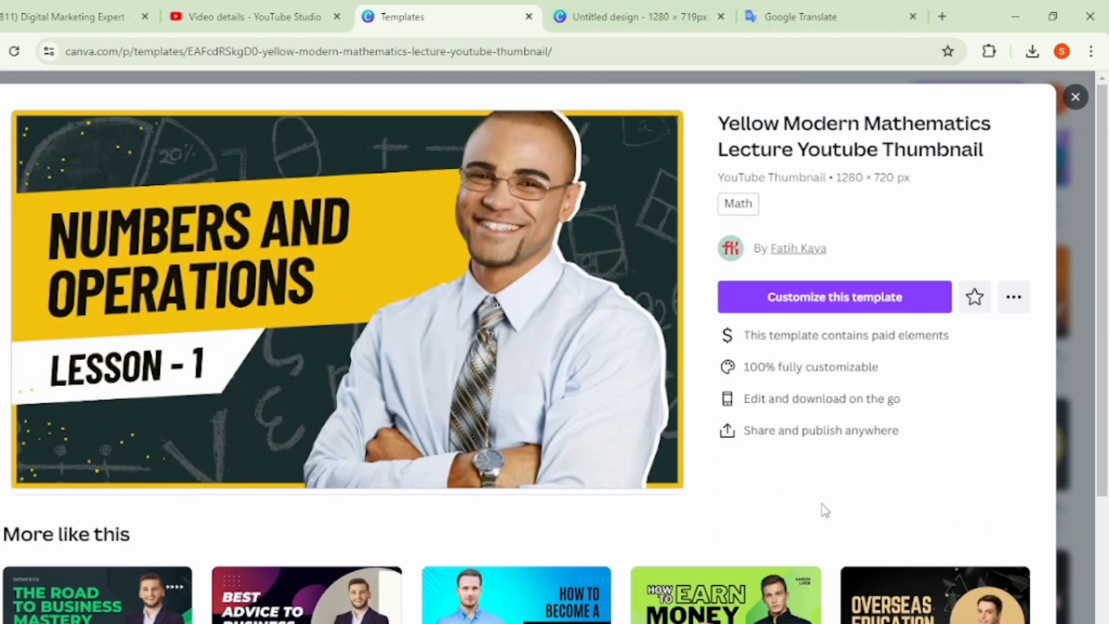
- Review the templates similar to Numbers and Operations and open the preview of the grey and red We Are Business Solution template
scroll(692, 477, "down", 4)
scroll(594, 453, "down", 6)
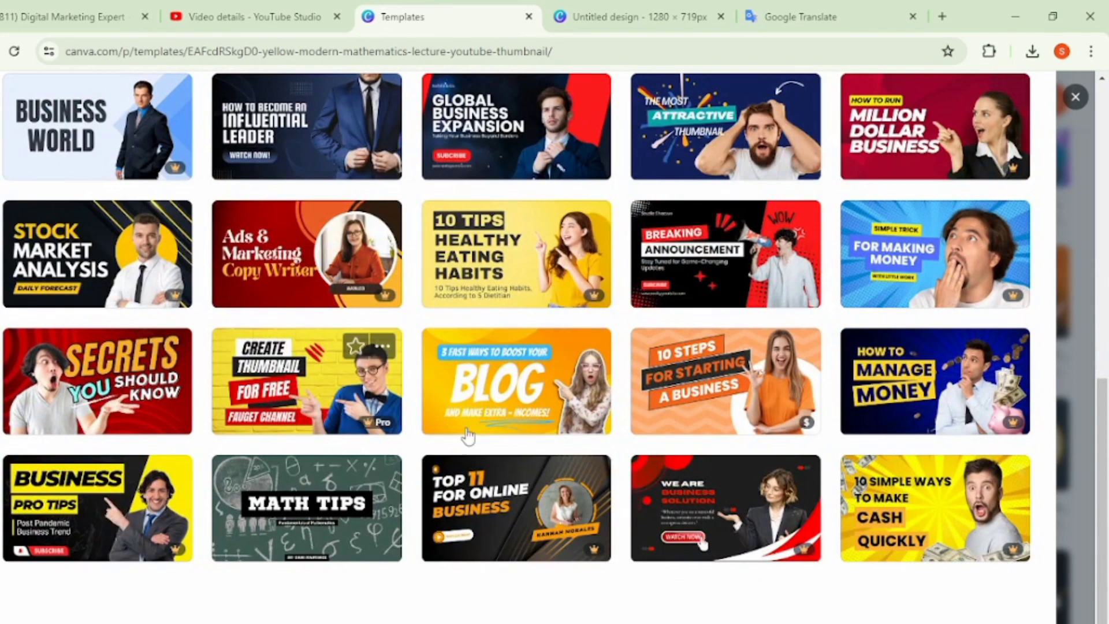
scroll(634, 391, "up", 13)
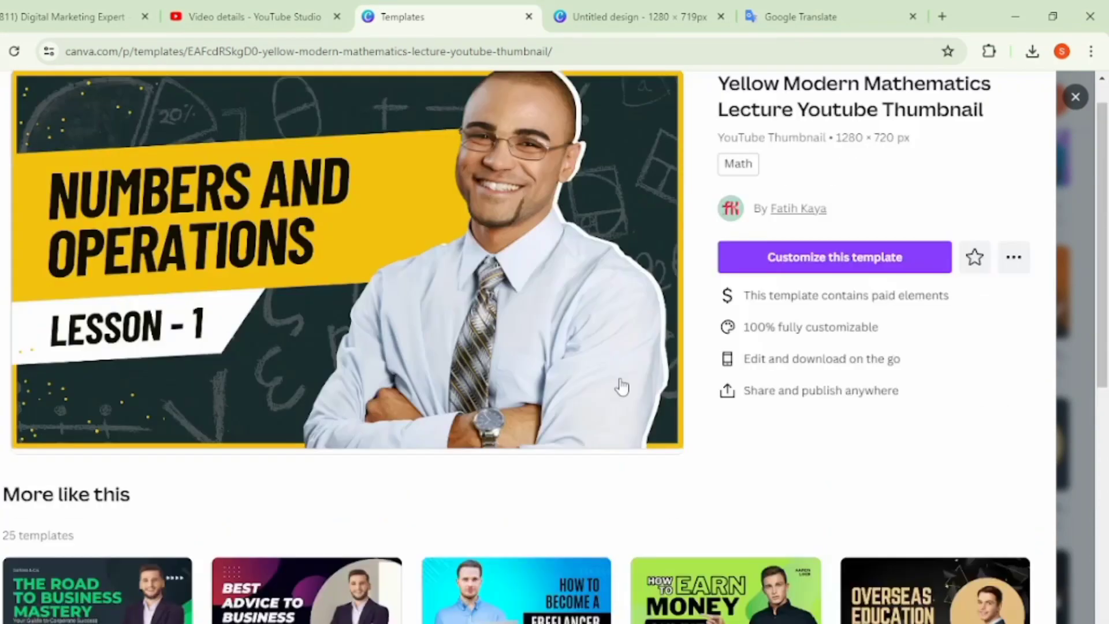
scroll(545, 426, "down", 5)
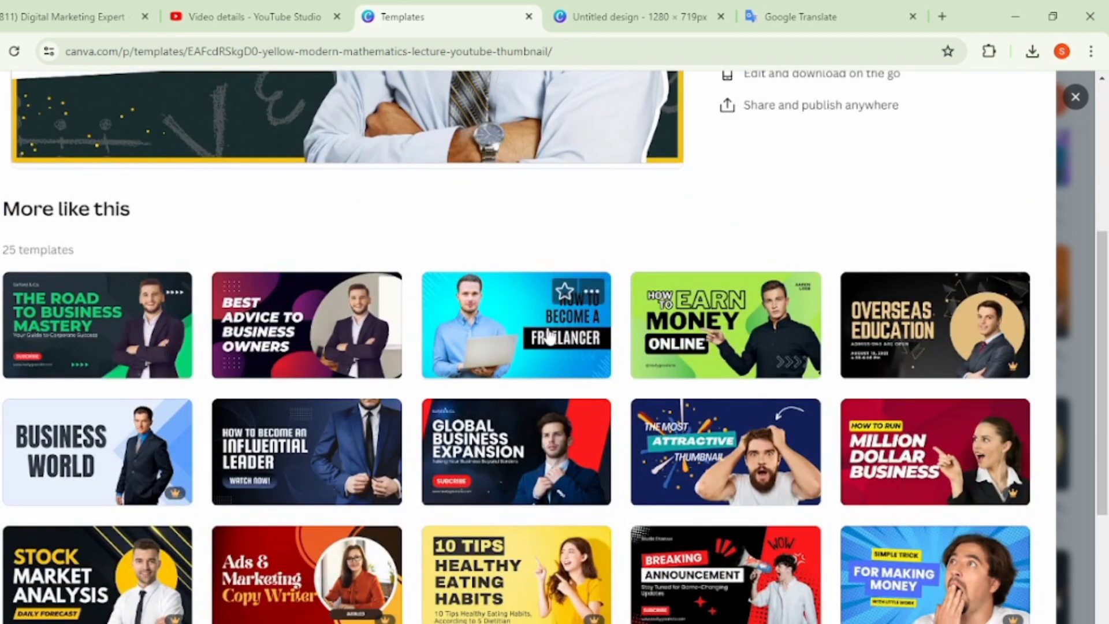
scroll(806, 406, "down", 1)
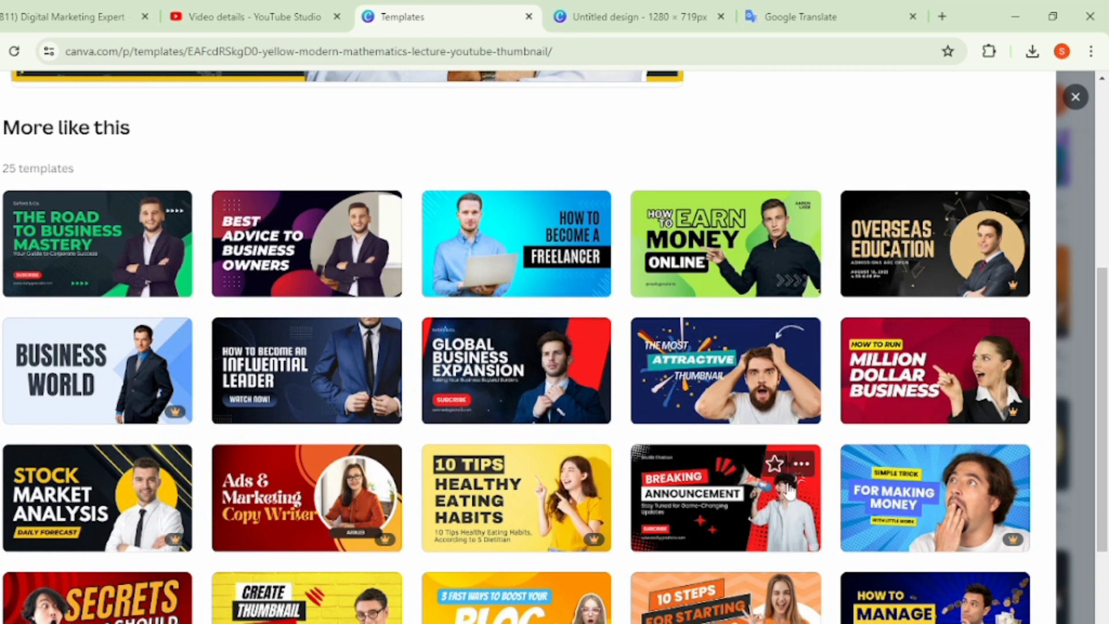
scroll(831, 503, "down", 4)
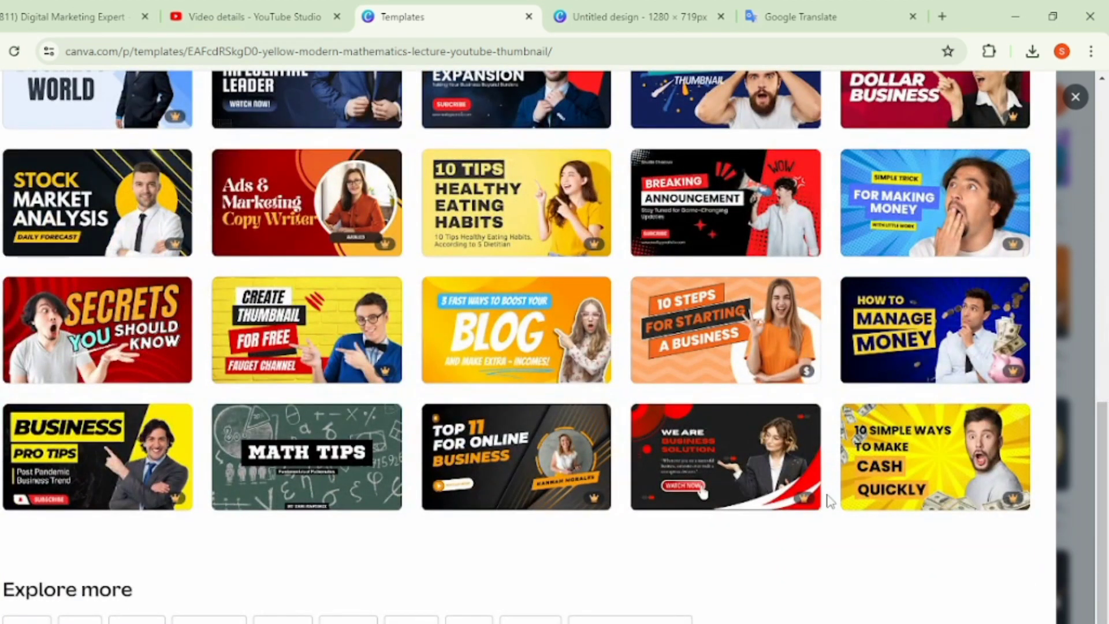
left_click(730, 481)
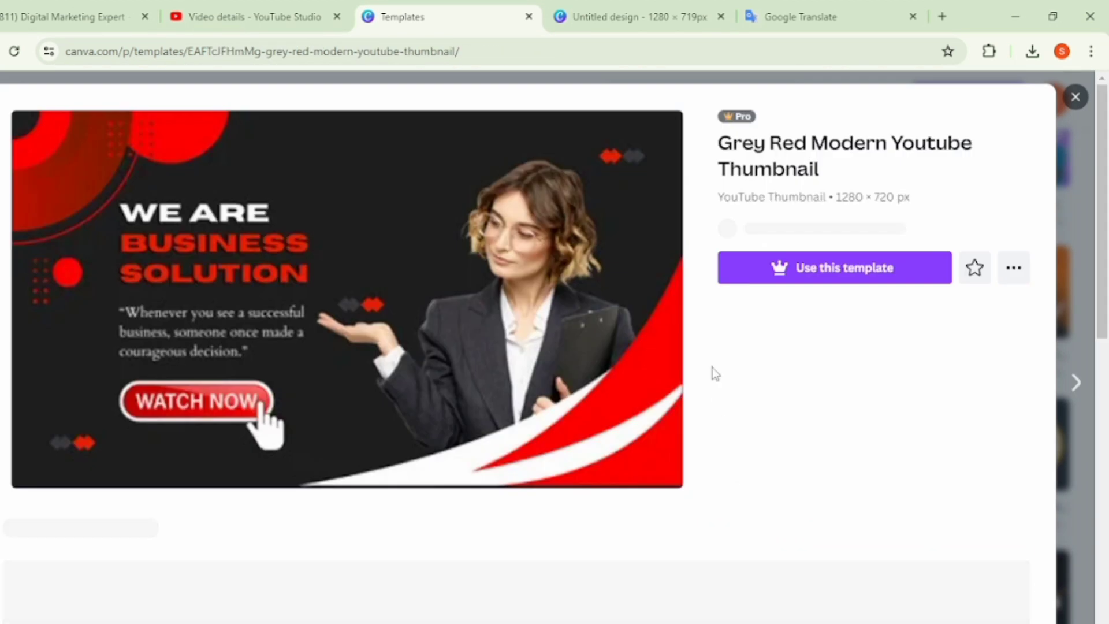
- Look through the templates similar to We Are Business Solution and open the preview of the red Ads & Marketing Copy Writer template
scroll(457, 445, "down", 5)
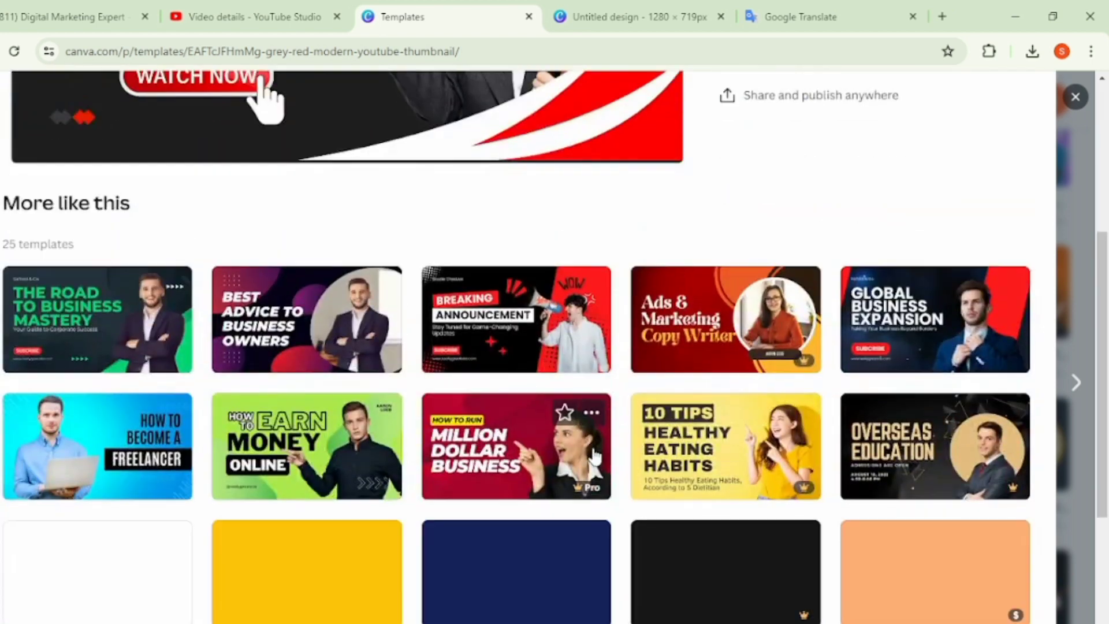
scroll(595, 451, "down", 3)
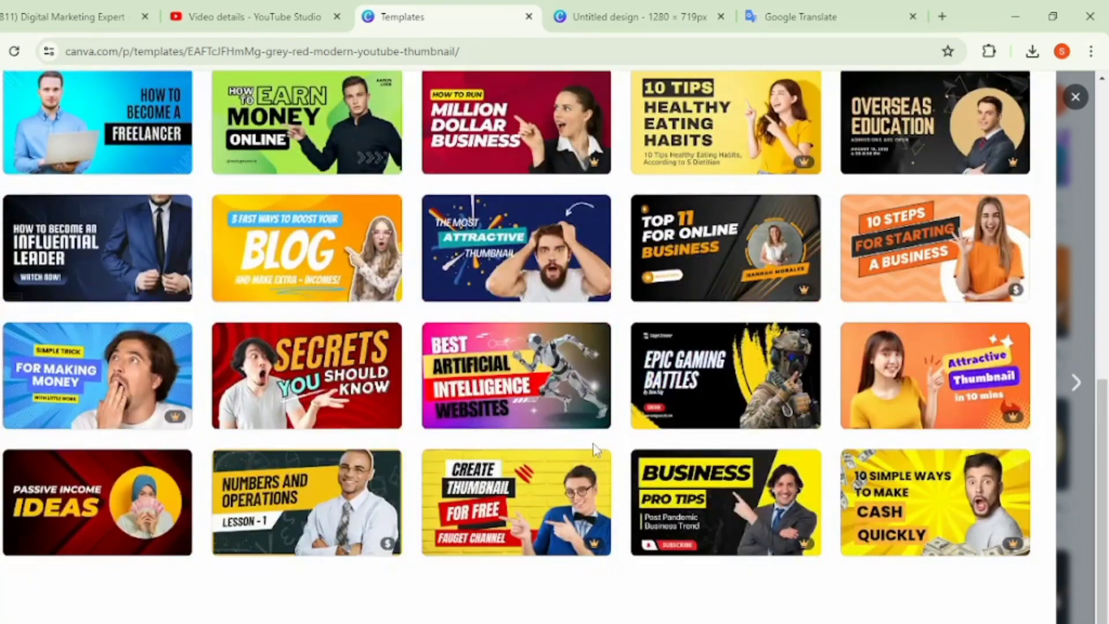
scroll(591, 448, "up", 3)
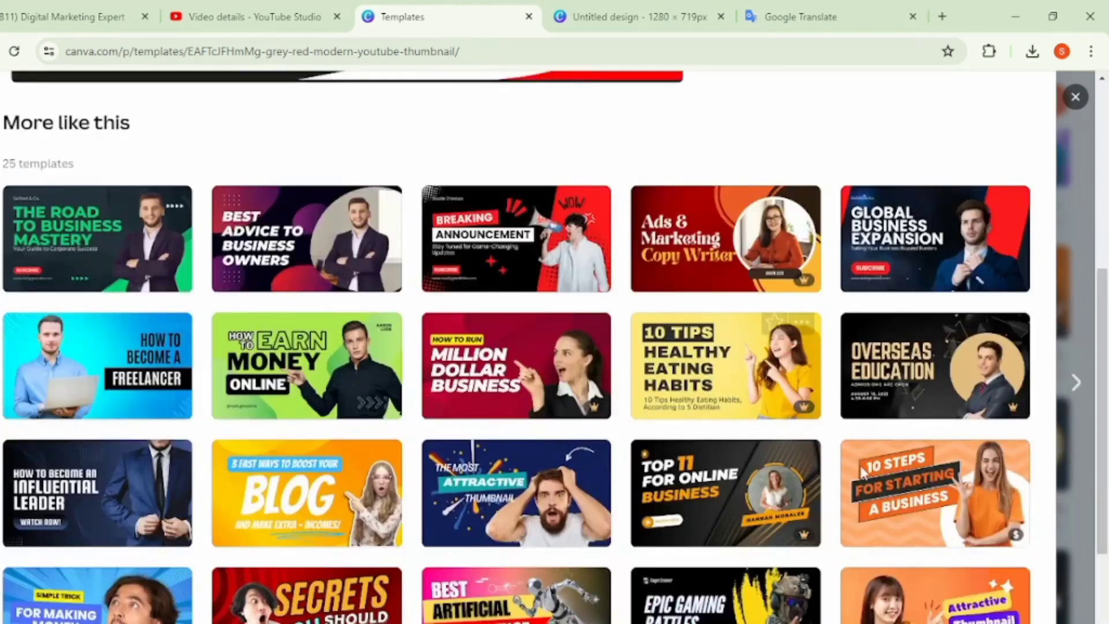
scroll(630, 362, "up", 2)
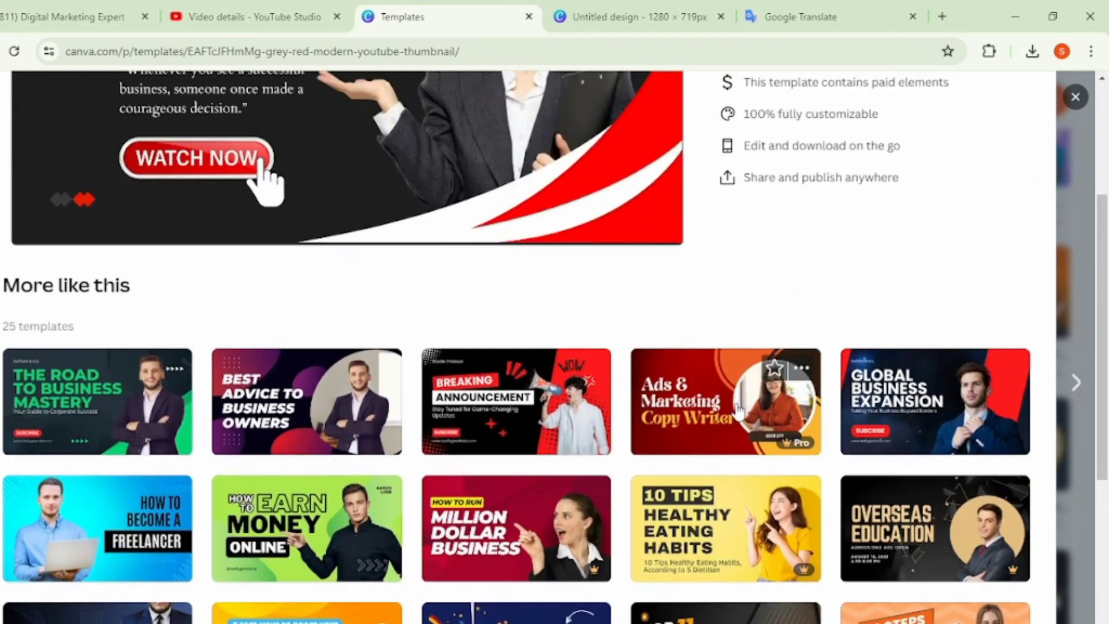
left_click(738, 409)
- Review the templates similar to Ads & Marketing Copy Writer and open the preview of the yellow Top 5 Shocking Moments template
scroll(733, 446, "down", 9)
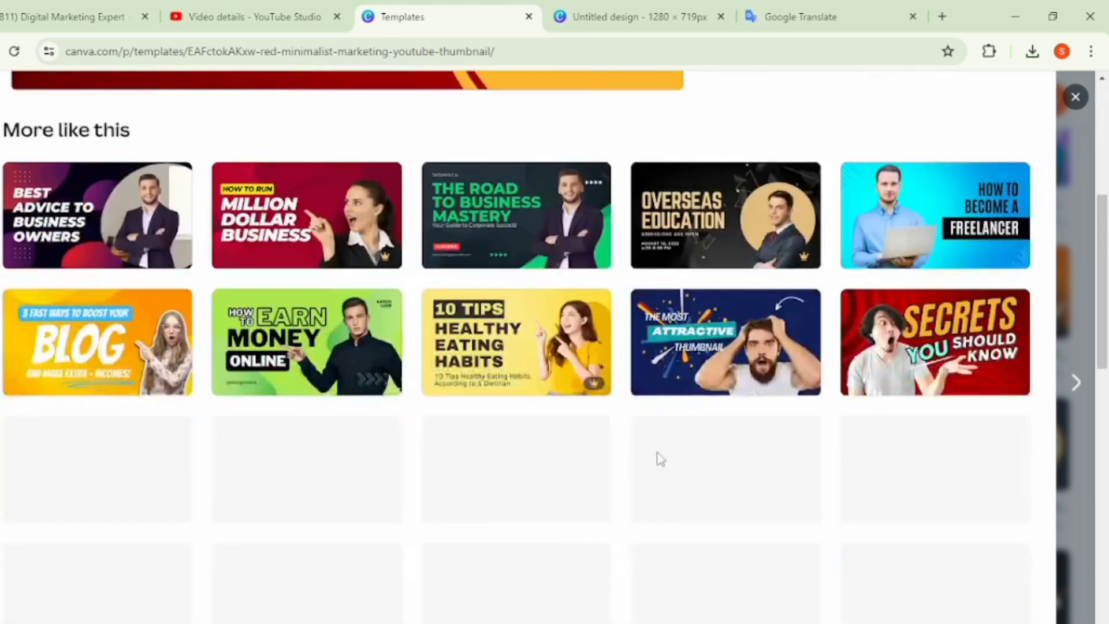
scroll(496, 461, "down", 2)
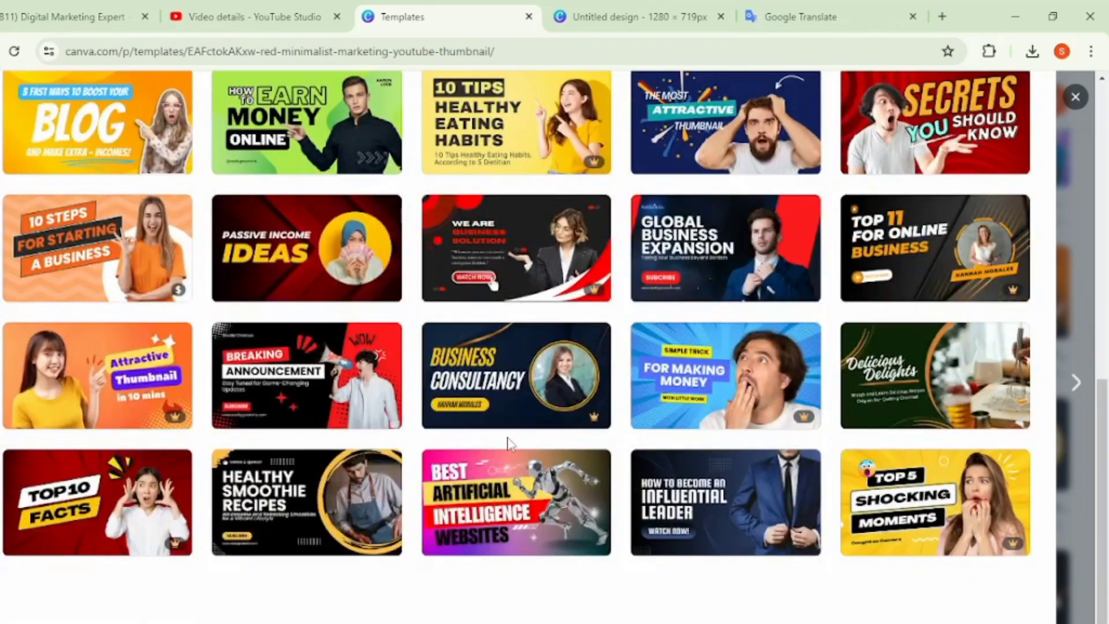
scroll(488, 436, "up", 3)
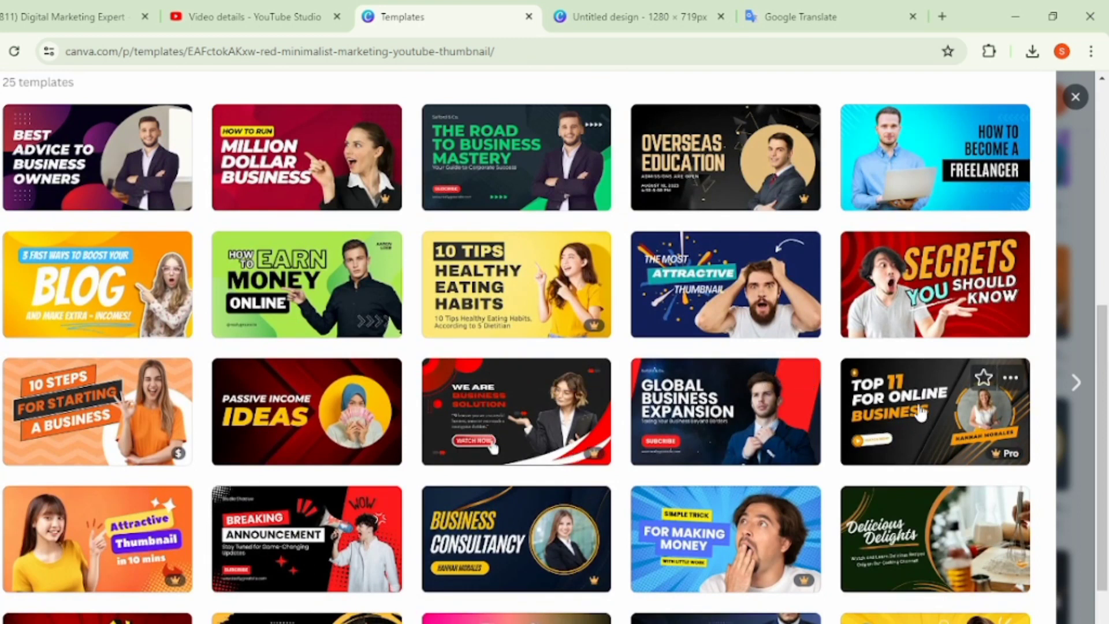
scroll(693, 405, "down", 3)
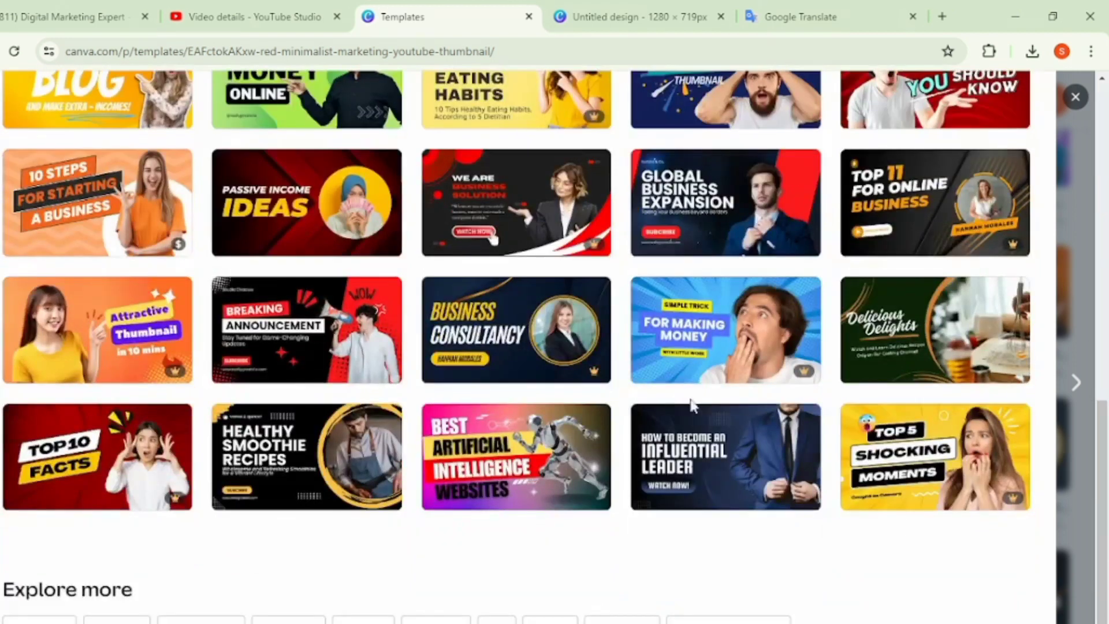
left_click(930, 468)
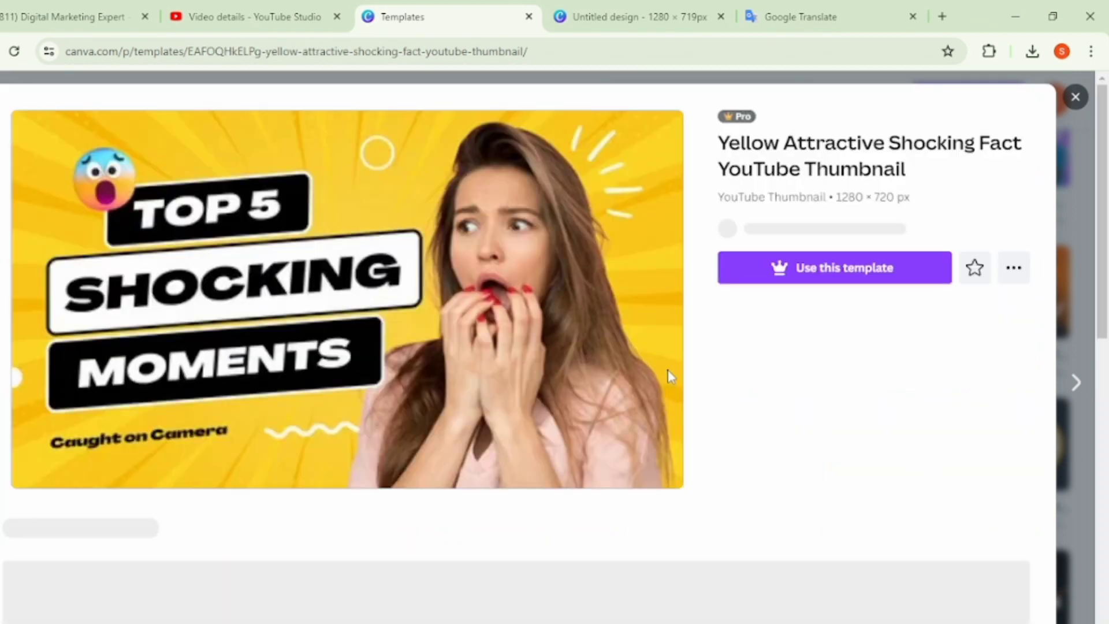
- Examine the templates similar to Top 5 Shocking Moments, then close the preview and browse further through the youtube thumbnails results
scroll(665, 433, "down", 10)
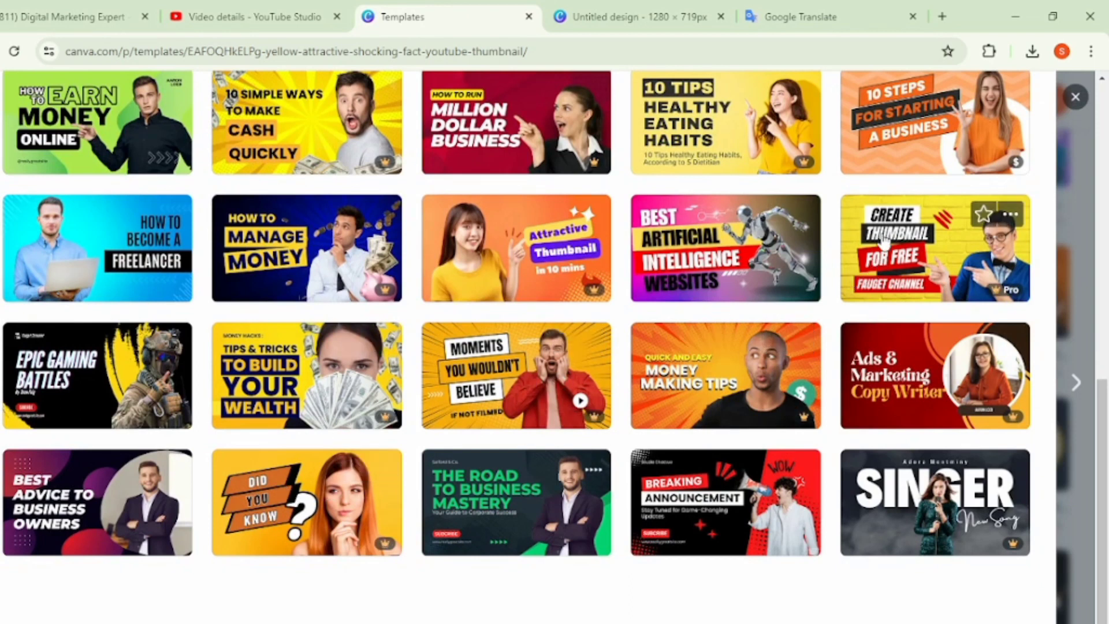
scroll(882, 225, "up", 3)
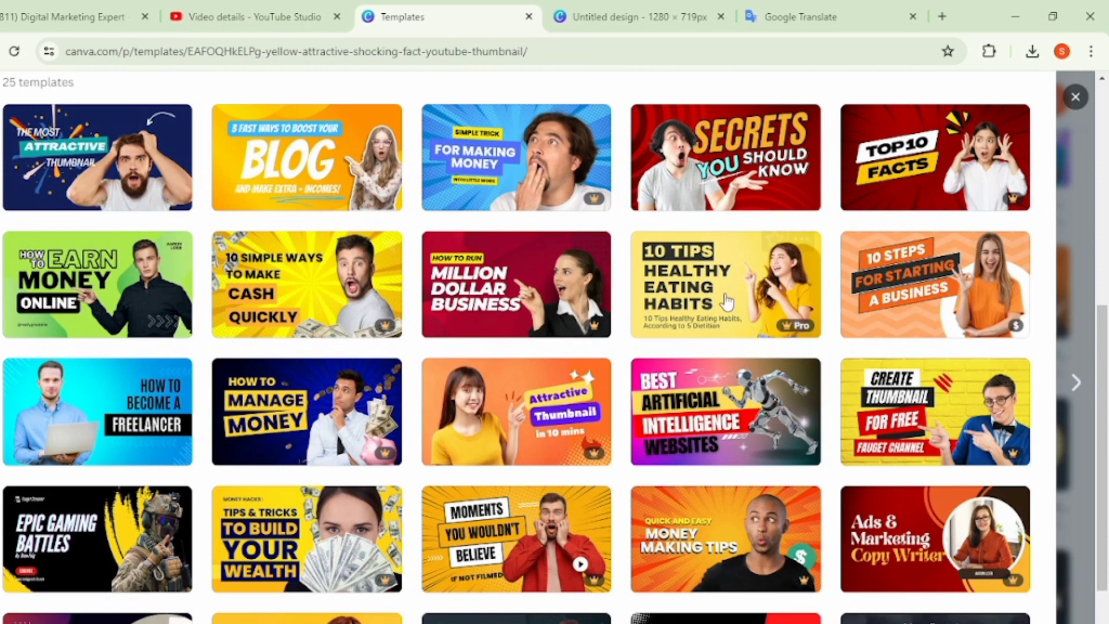
left_click(1075, 97)
scroll(561, 456, "down", 8)
scroll(554, 459, "down", 8)
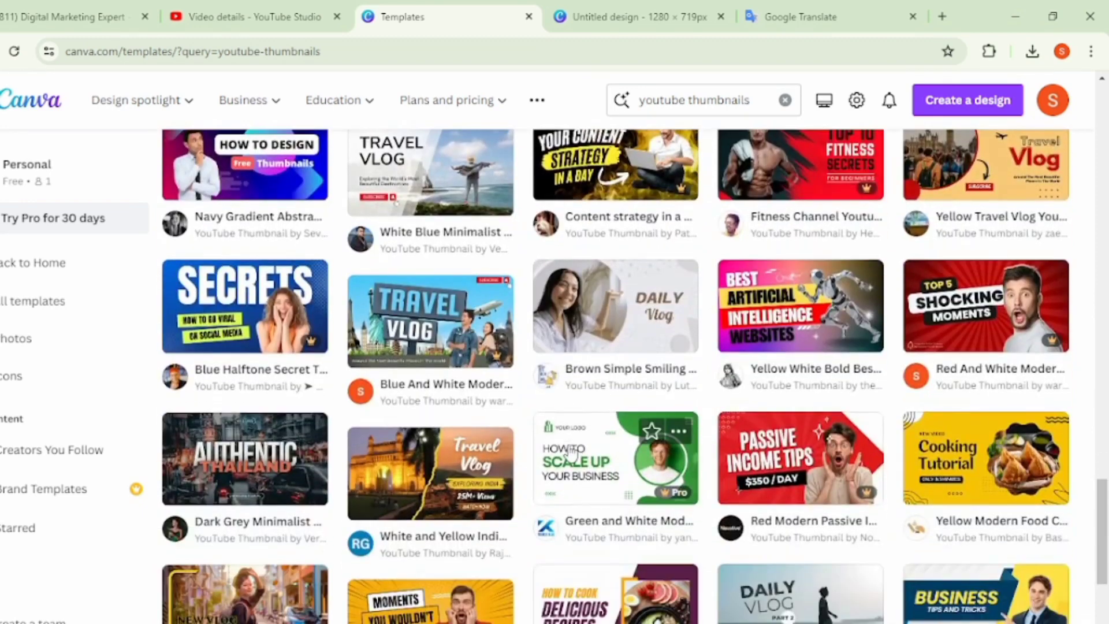
scroll(566, 454, "down", 3)
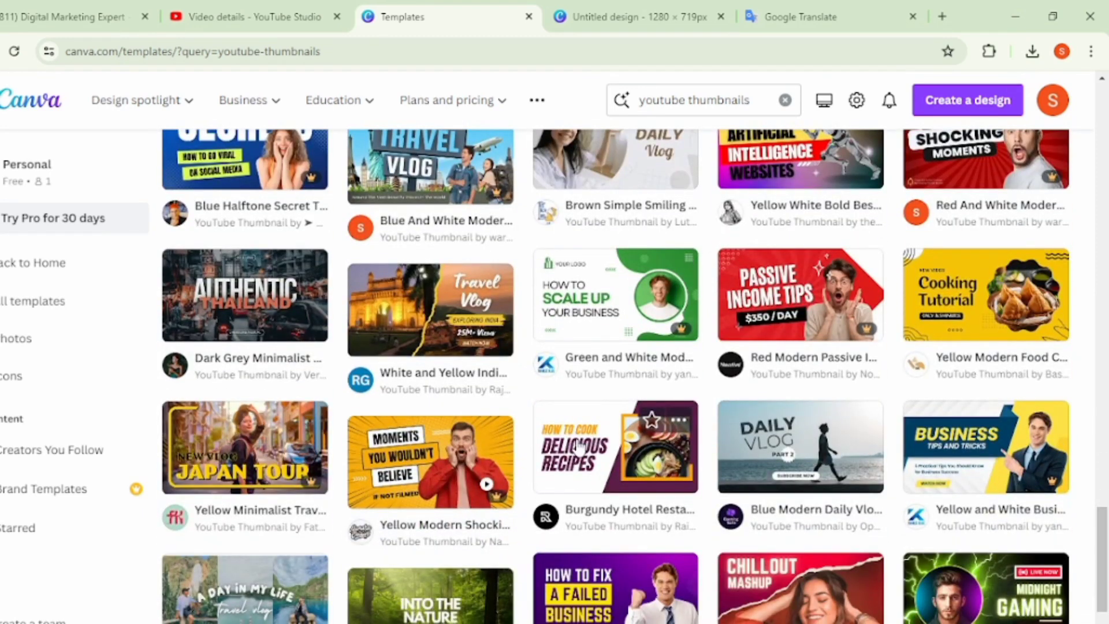
scroll(580, 444, "down", 3)
scroll(579, 445, "down", 4)
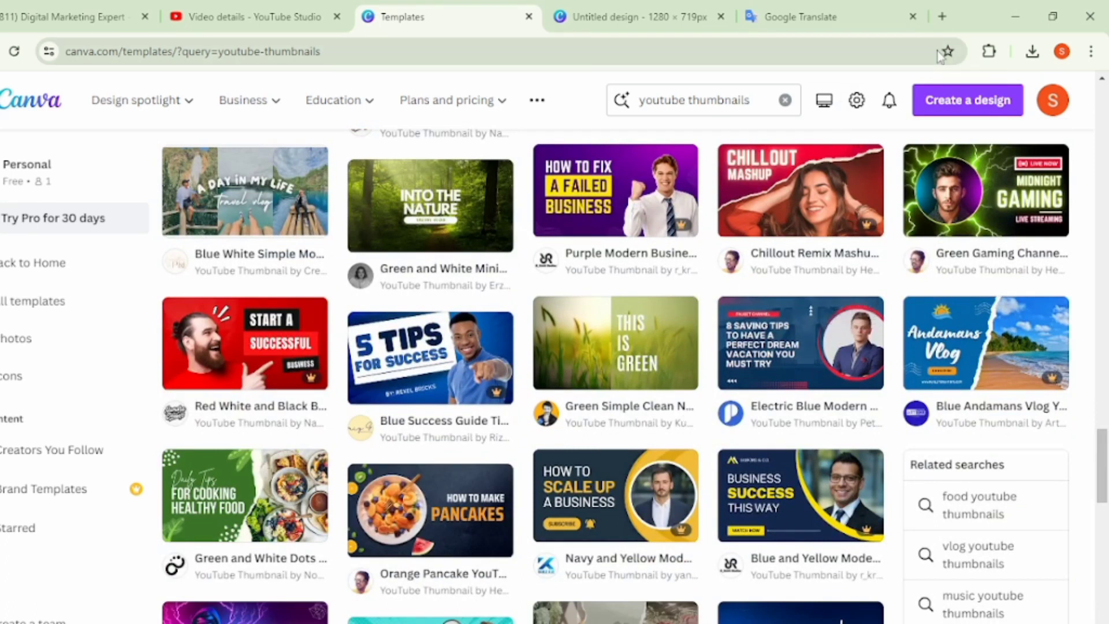
- Search Google Images for fiverr gig in a new browser tab
left_click(951, 14)
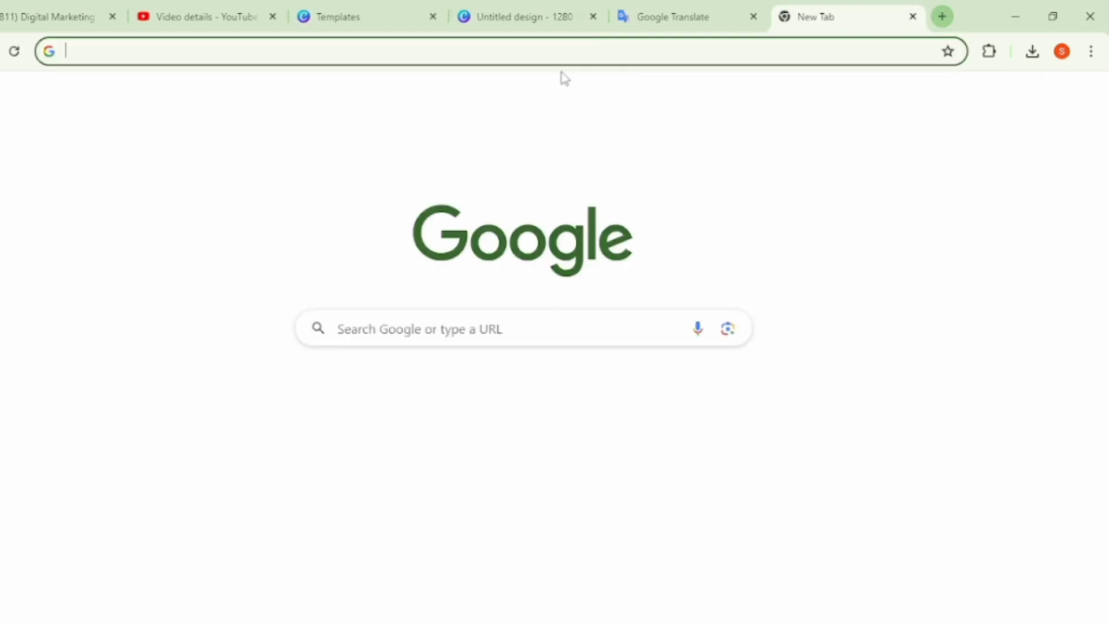
left_click(435, 56)
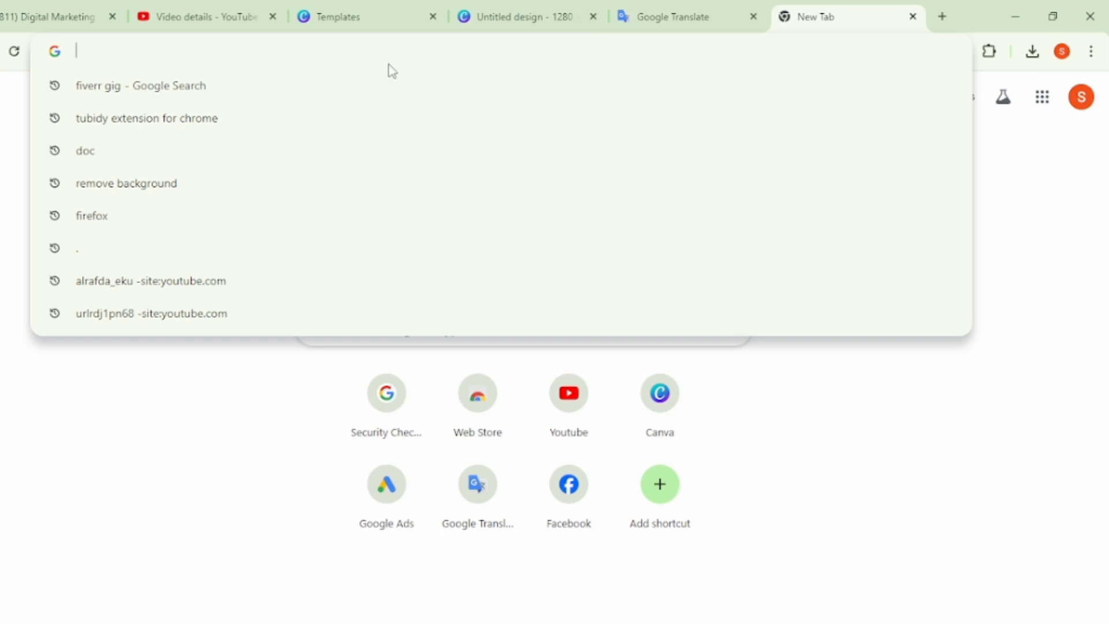
left_click(209, 85)
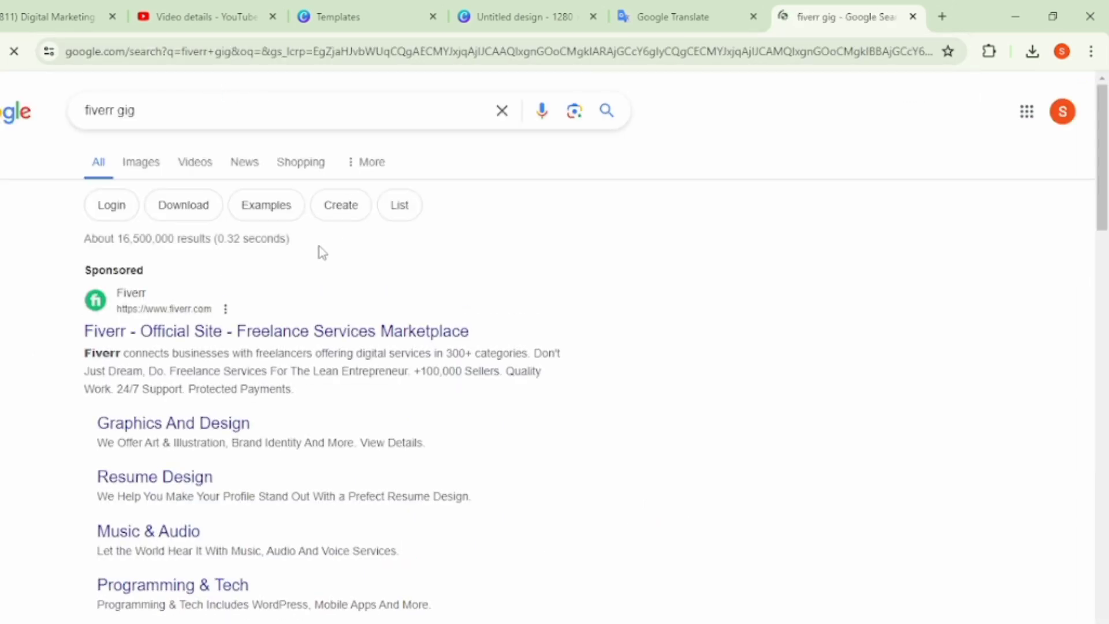
left_click(149, 167)
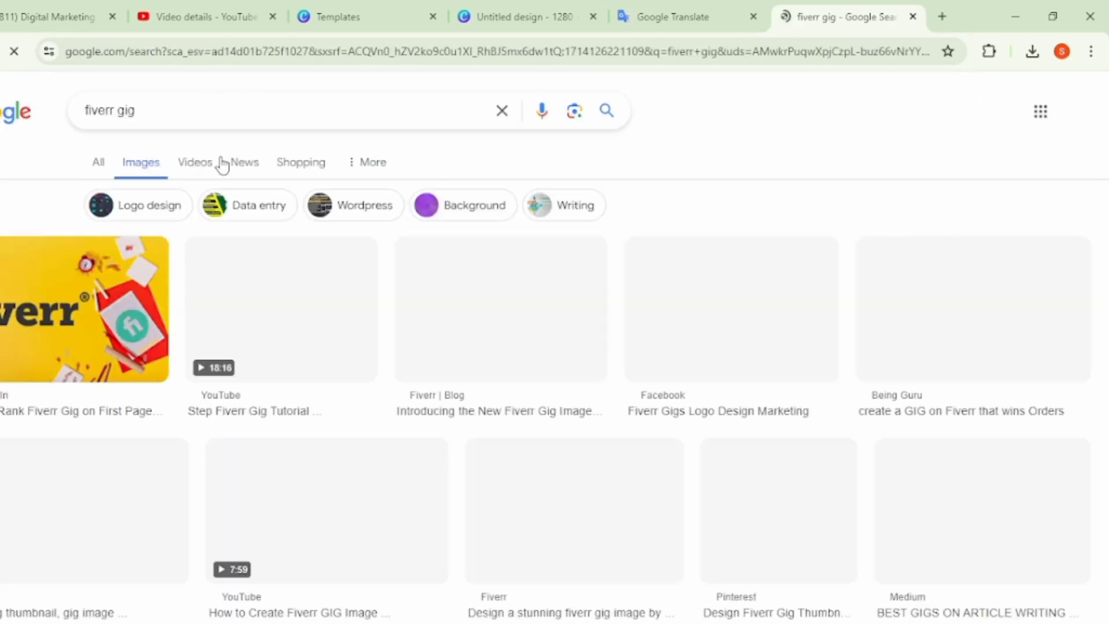
- Browse the fiverr gig image results and open the preview of the yellow Fiverr Gig Promotion image
scroll(456, 384, "down", 10)
scroll(439, 391, "down", 10)
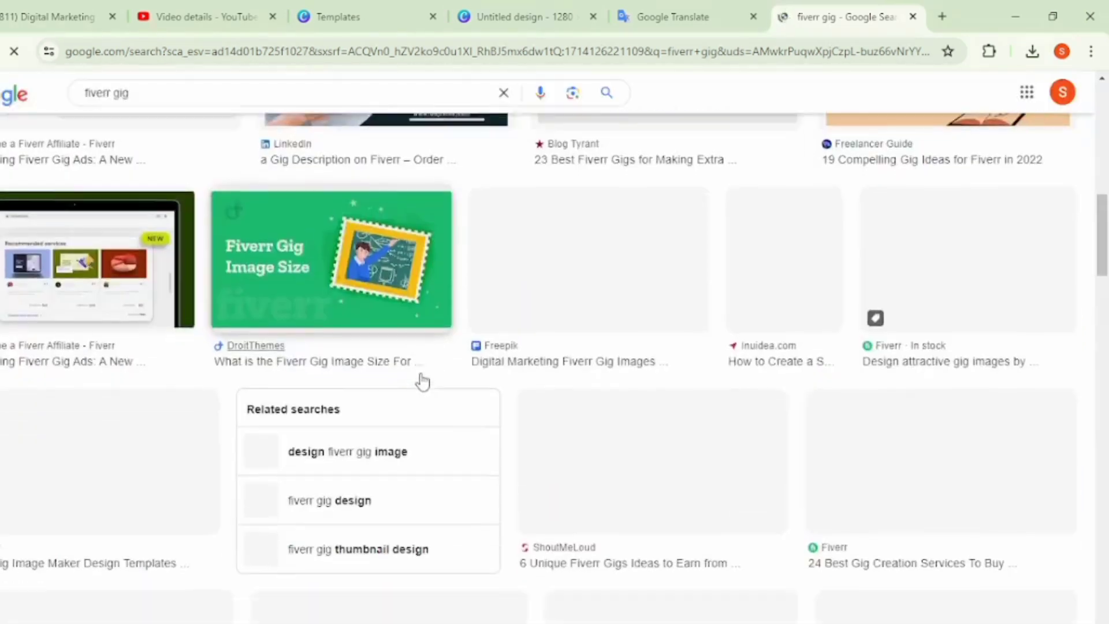
scroll(425, 366, "down", 2)
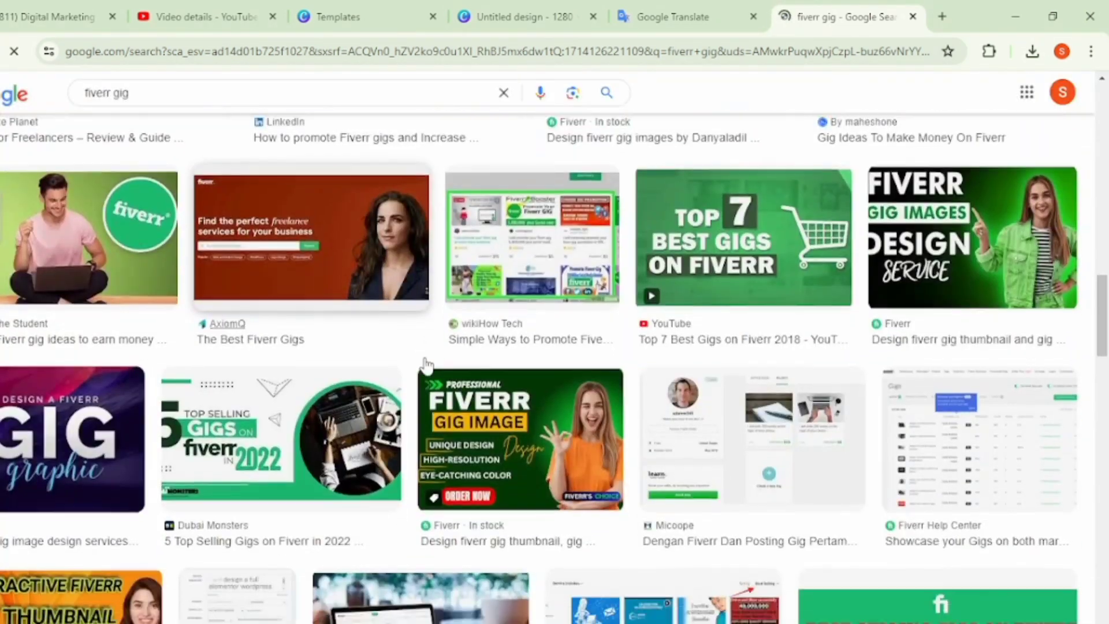
scroll(425, 366, "up", 2)
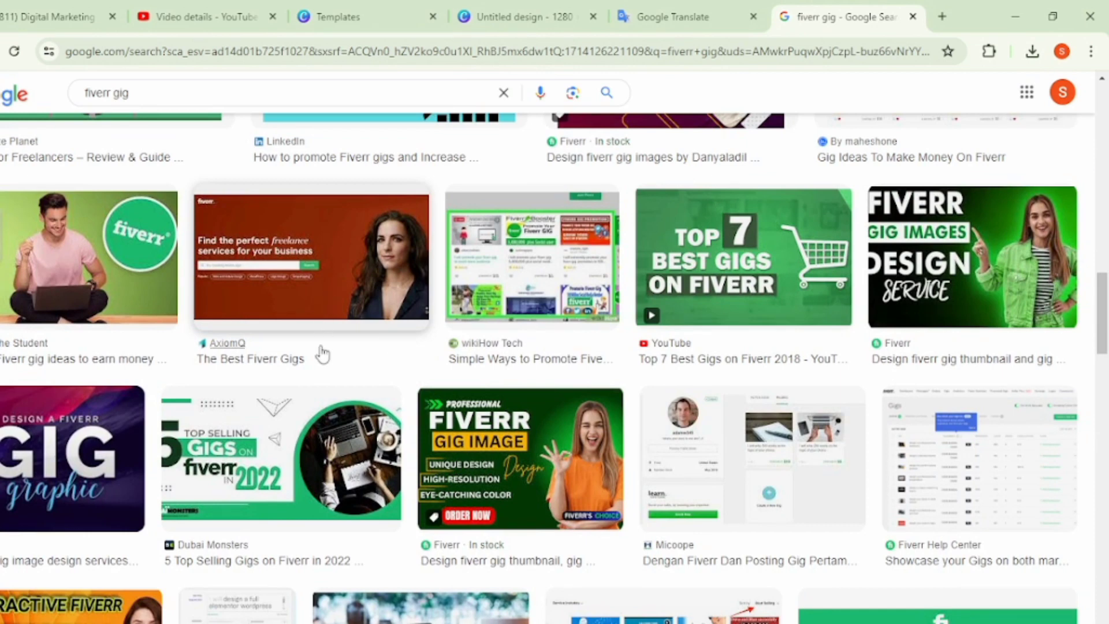
scroll(323, 354, "down", 4)
scroll(330, 330, "up", 4)
scroll(350, 331, "down", 12)
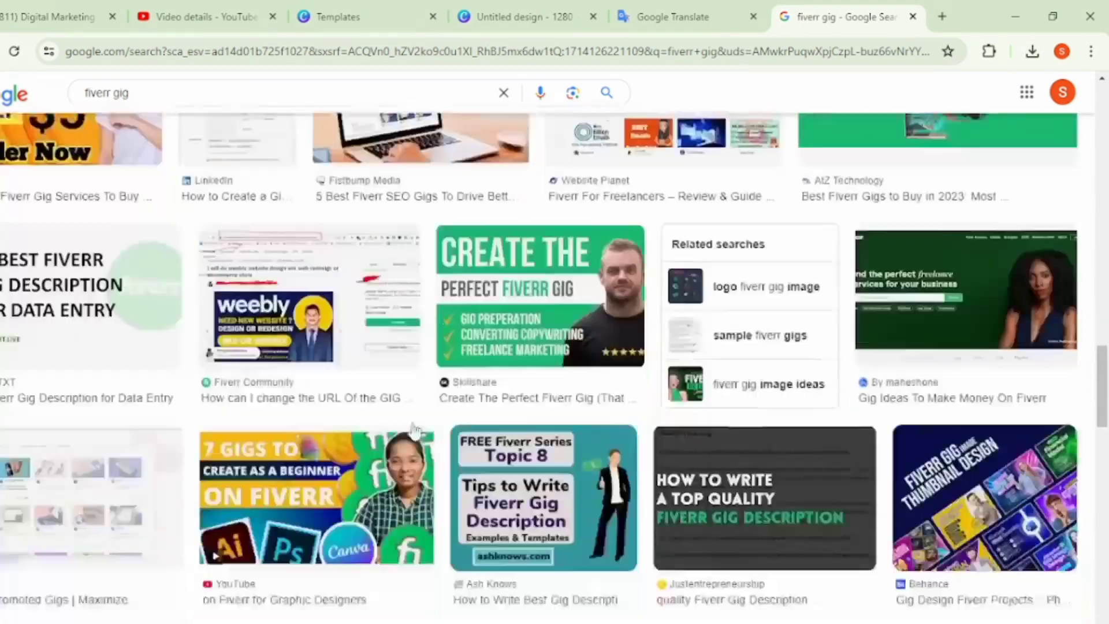
scroll(450, 418, "down", 11)
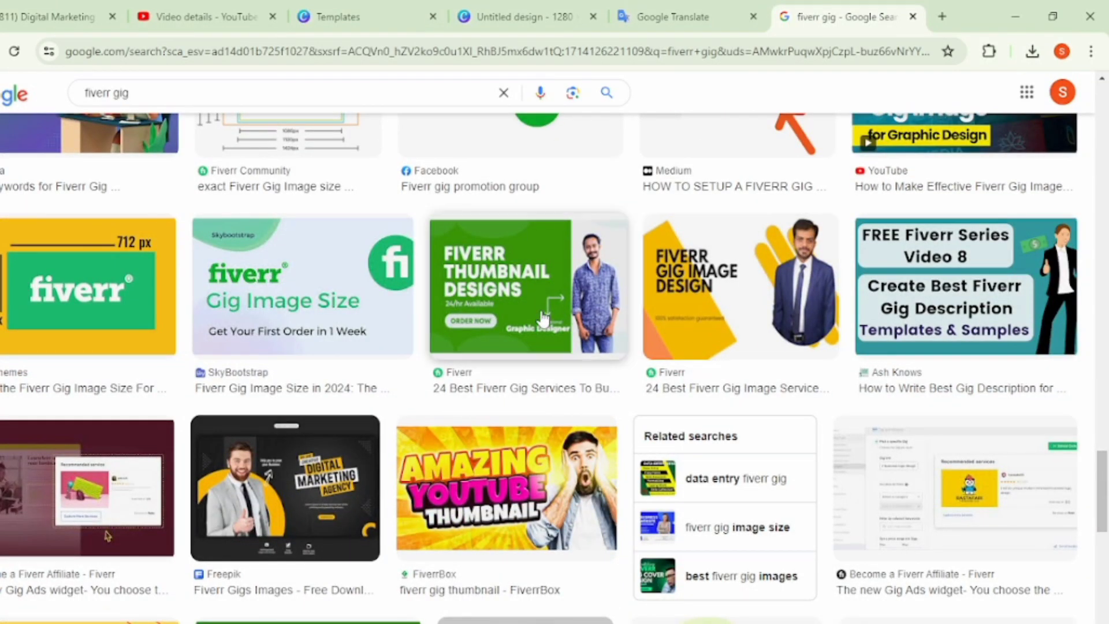
scroll(542, 321, "down", 1)
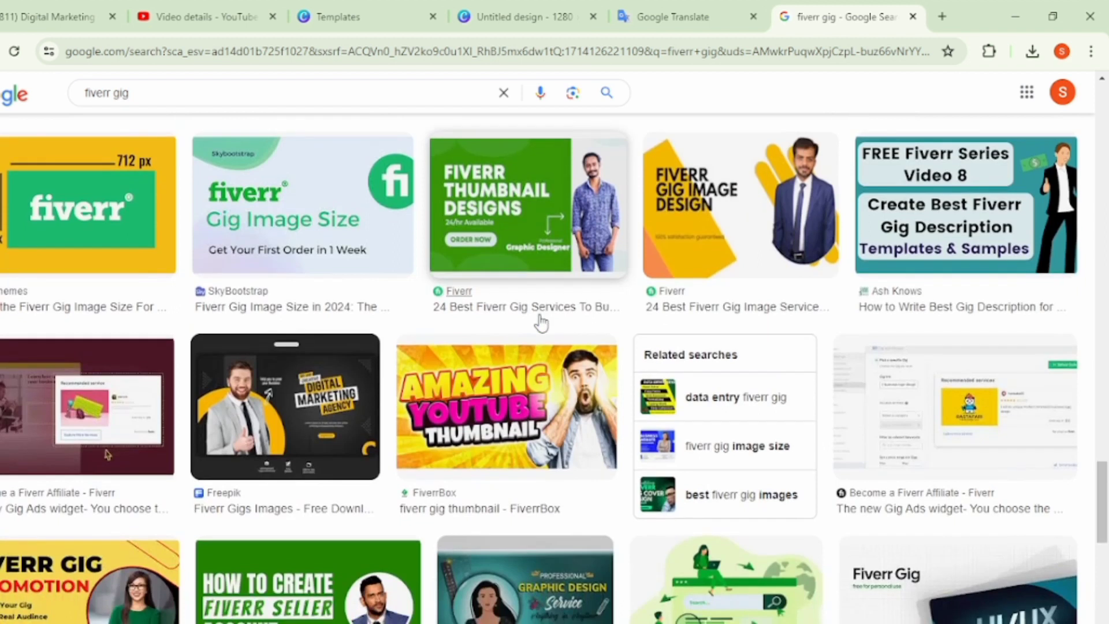
scroll(462, 370, "up", 3)
scroll(504, 416, "down", 7)
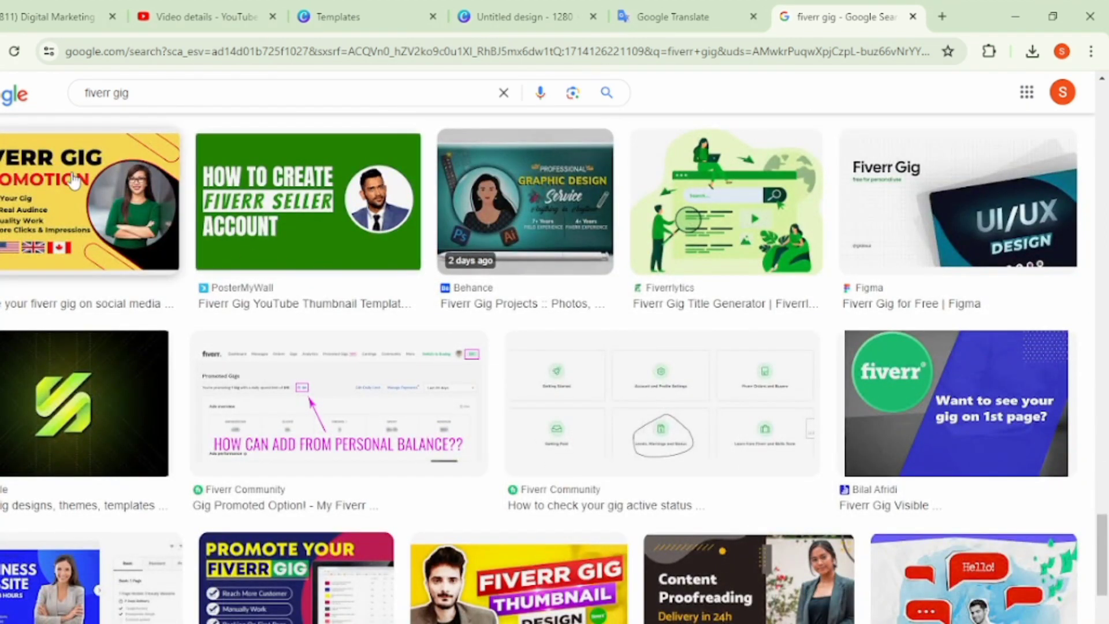
left_click(73, 180)
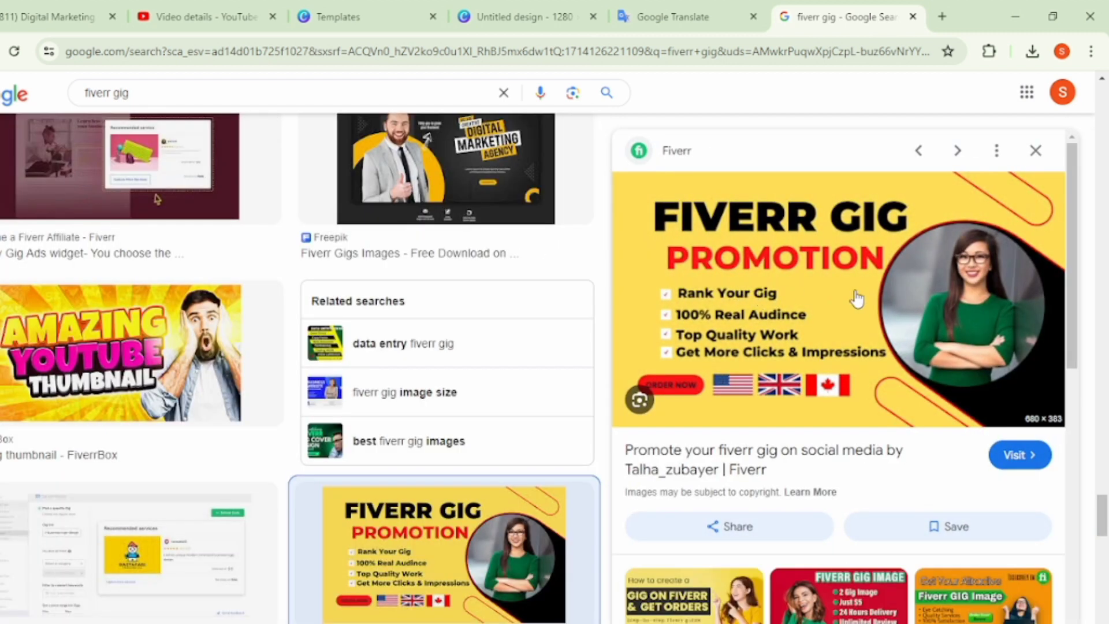
- Visit the Fiverr page of the Fiverr Gig Promotion image and dismiss the account creation dialog
left_click(1020, 456)
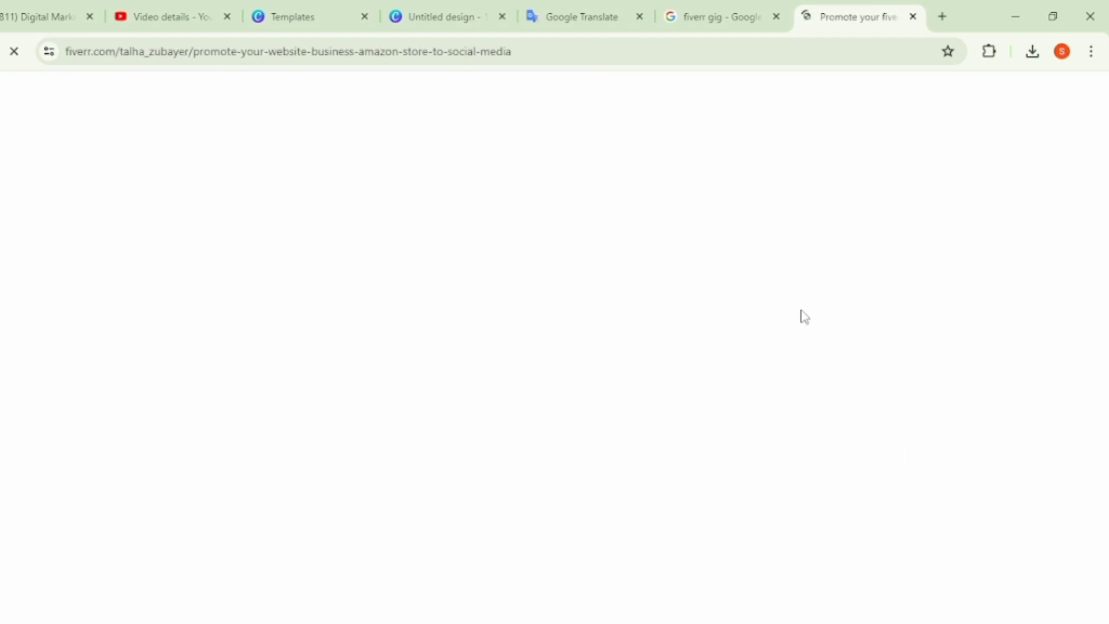
scroll(358, 460, "down", 5)
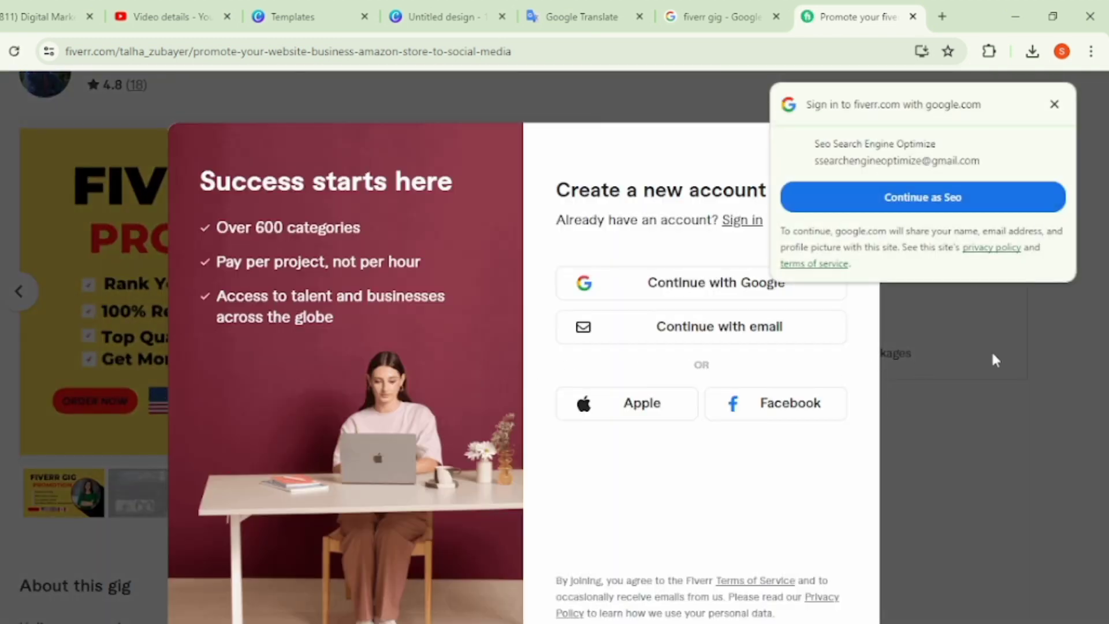
left_click(992, 353)
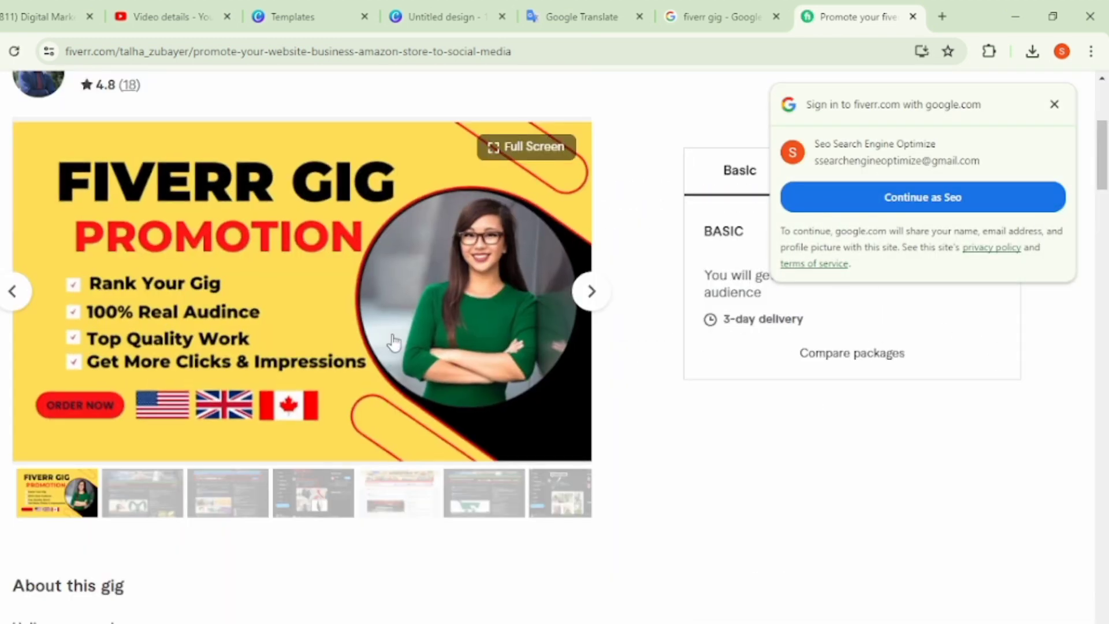
- Save the Fiverr Gig Promotion image to the Music folder as the JPEG promote-your-website-business-amazon-store-to-social-media
right_click(218, 298)
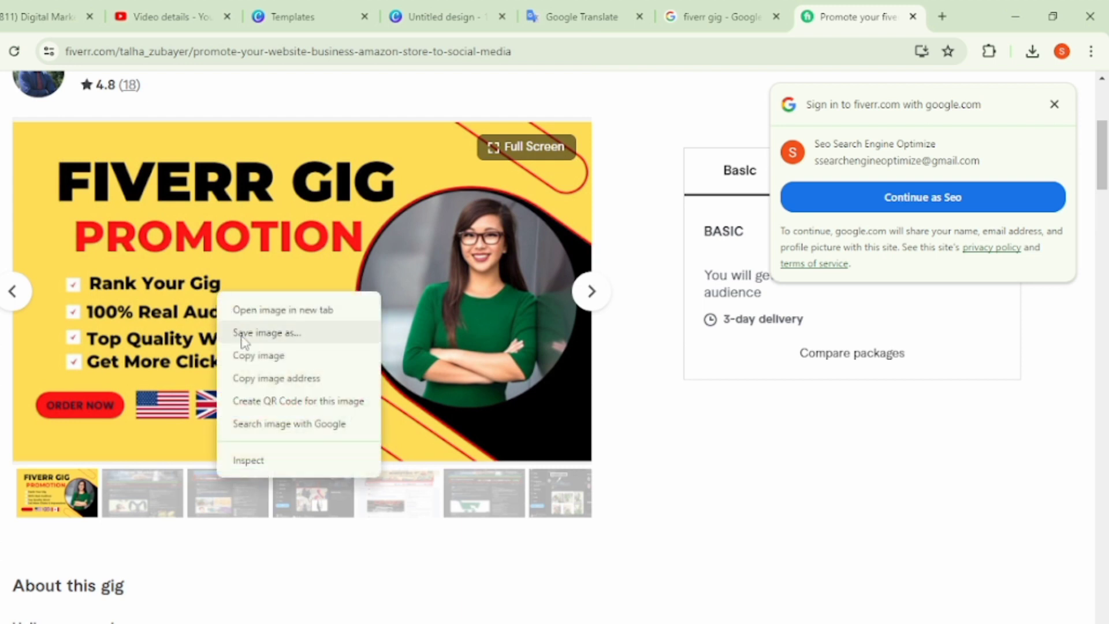
left_click(279, 334)
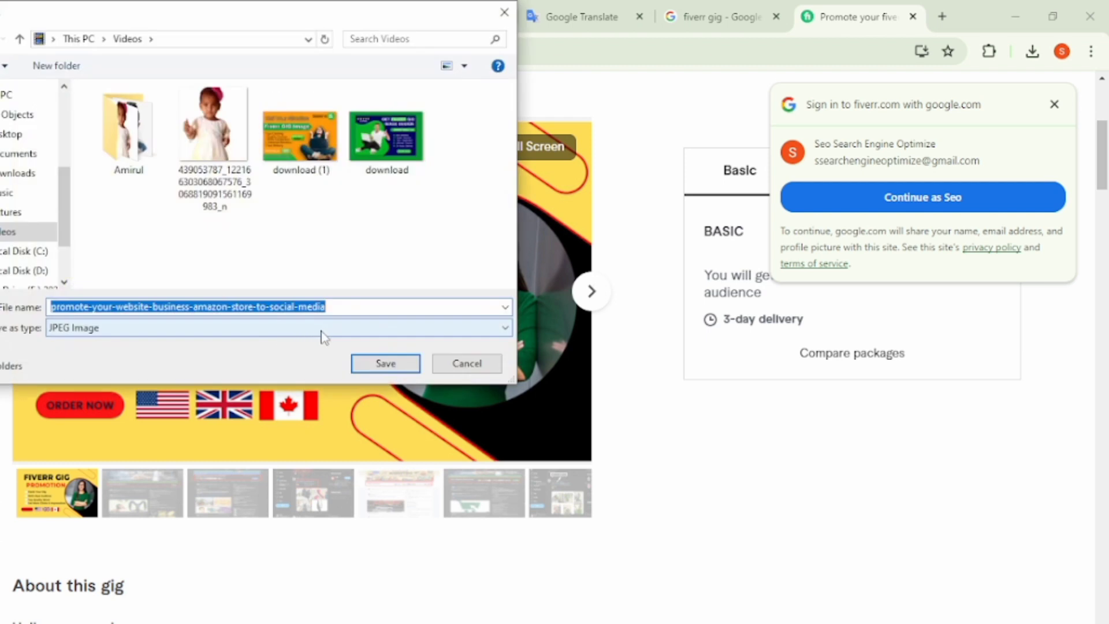
left_click(10, 193)
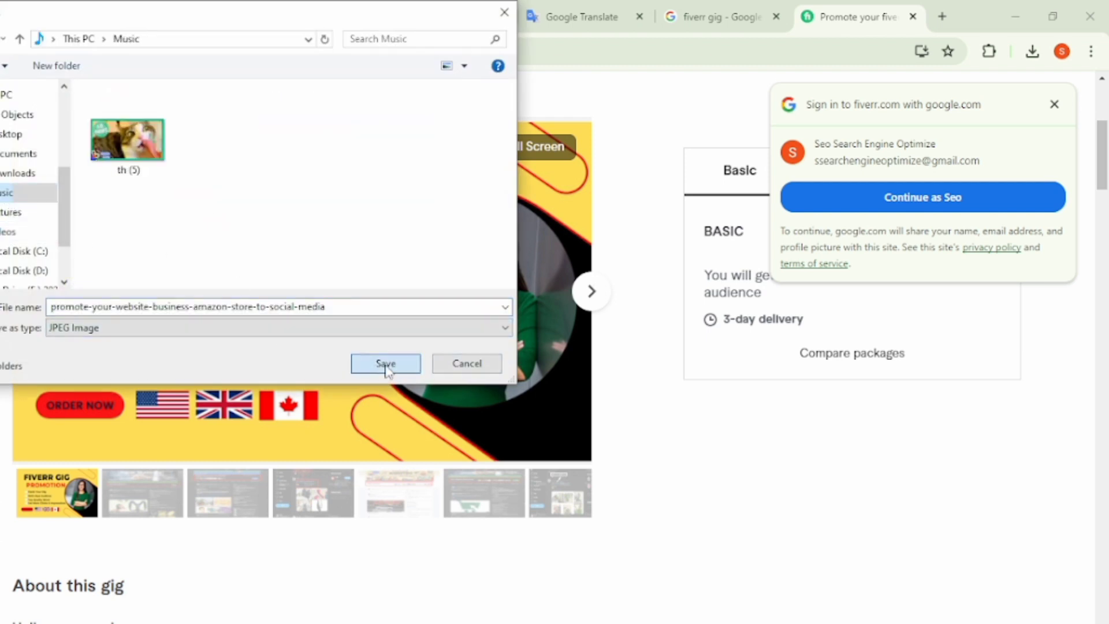
left_click(385, 364)
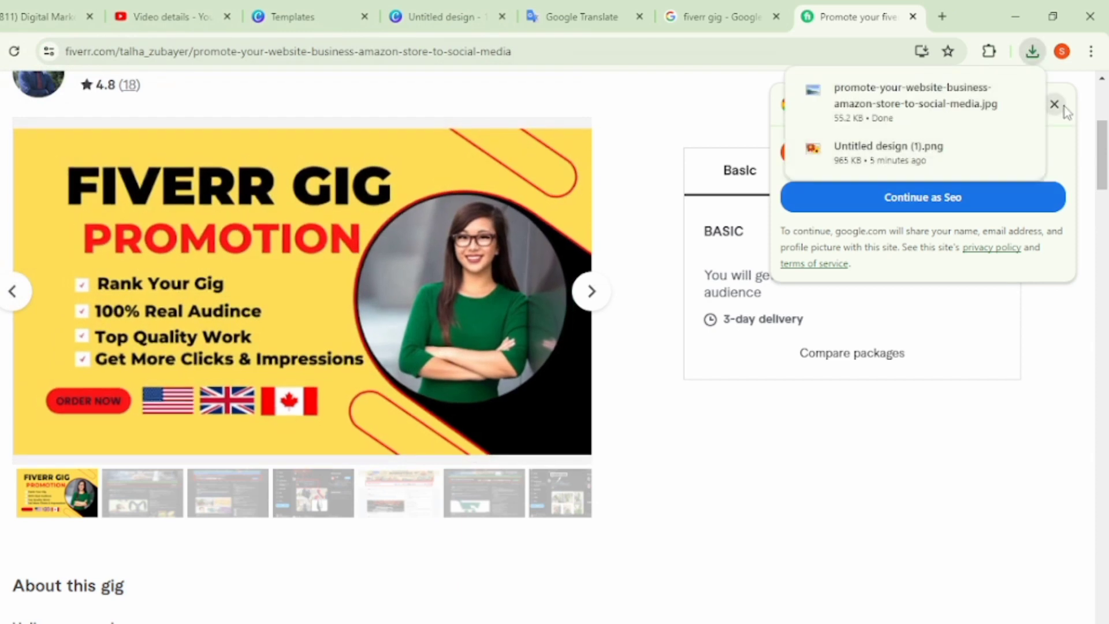
- Close the Google sign-in prompt on the Fiverr page and return to Canva's youtube thumbnails template results
left_click(1062, 106)
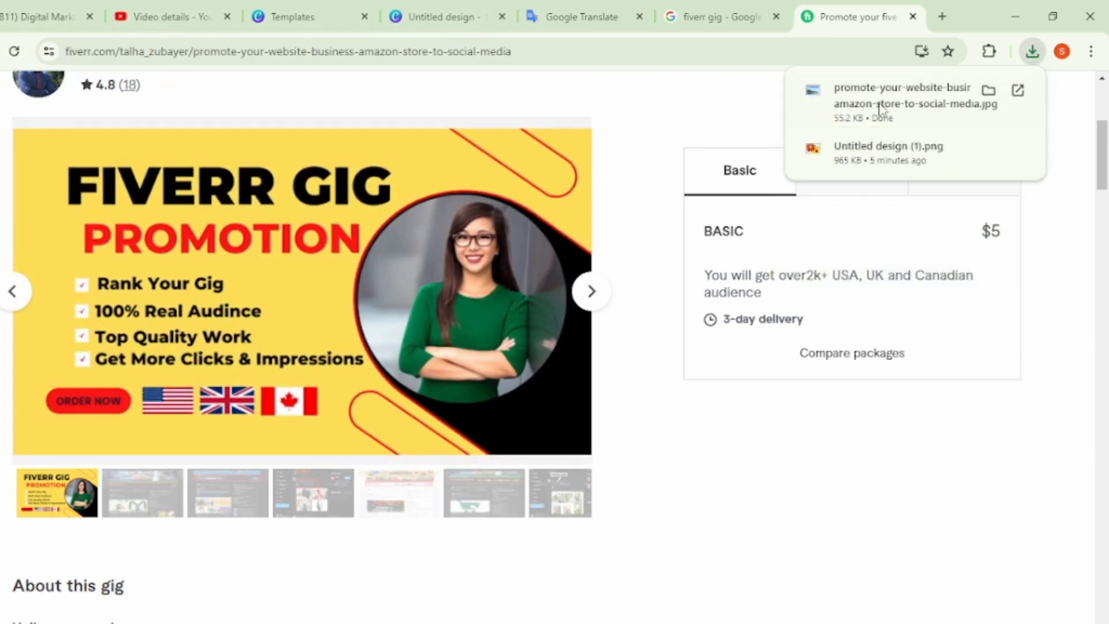
left_click(465, 6)
left_click(324, 17)
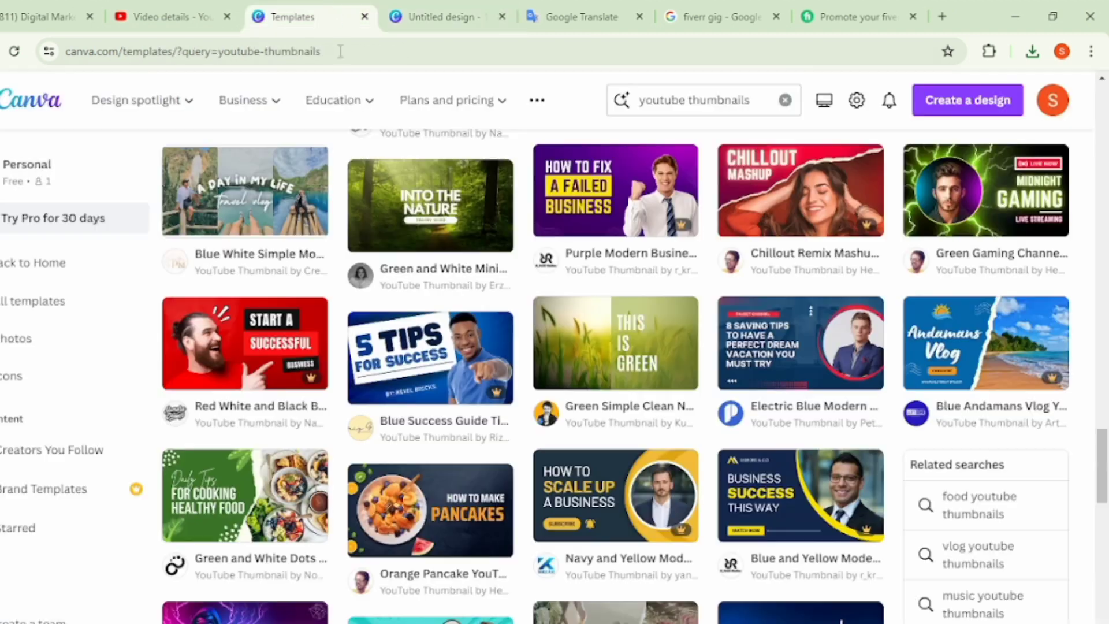
- Clear the page of the untitled 1280px × 719px design by deleting the blue-green gig image, the orange gig image and the child cutout
left_click(445, 16)
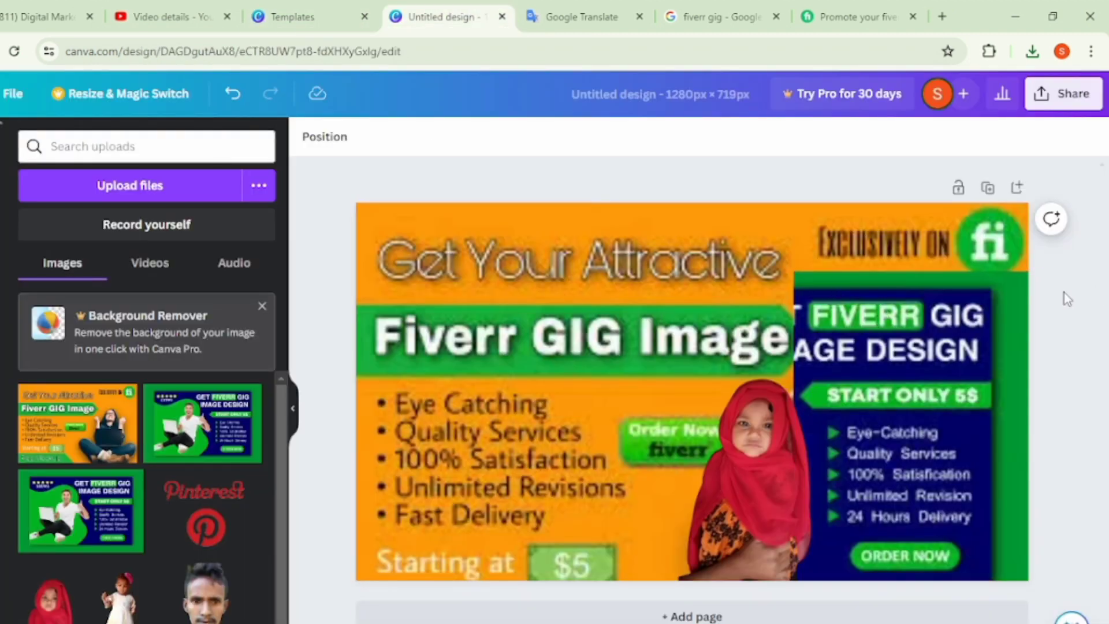
left_click(906, 352)
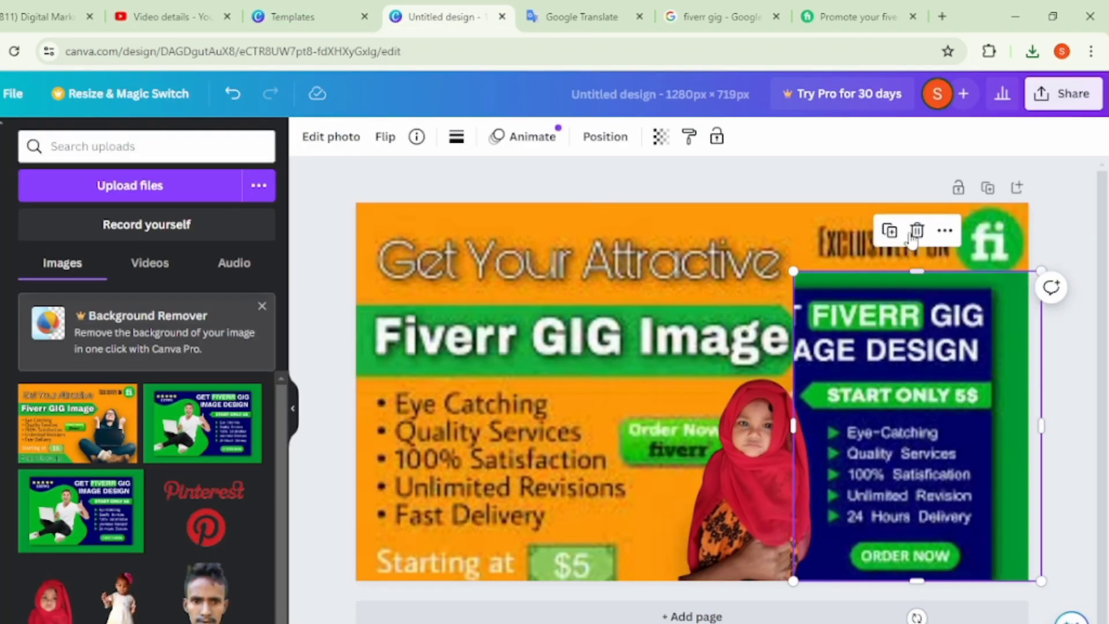
left_click(918, 231)
left_click(743, 234)
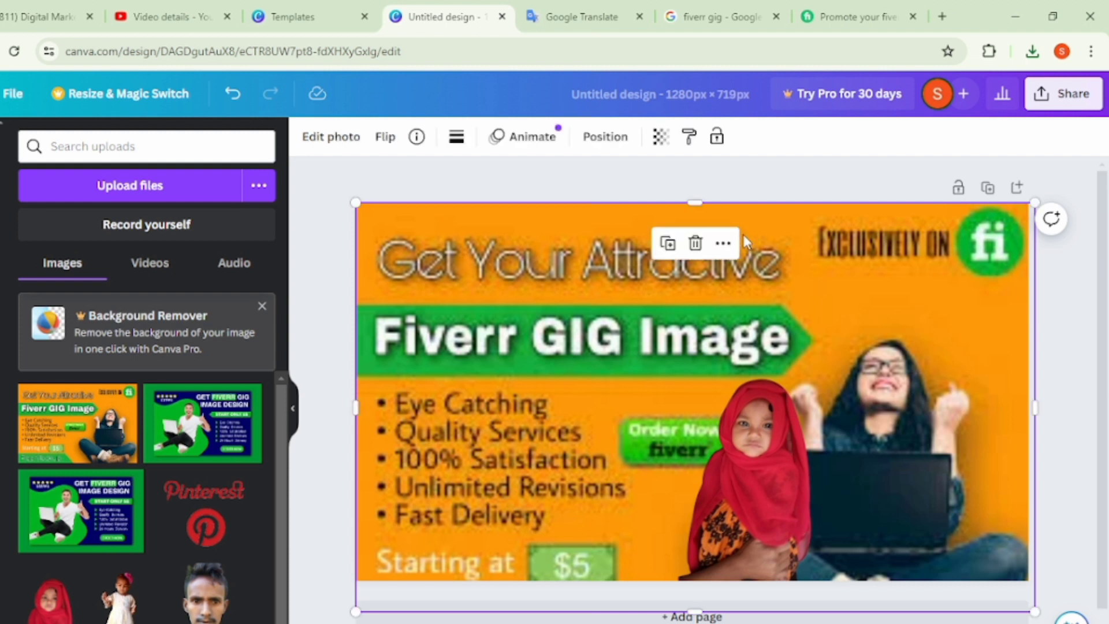
left_click(696, 240)
left_click(712, 341)
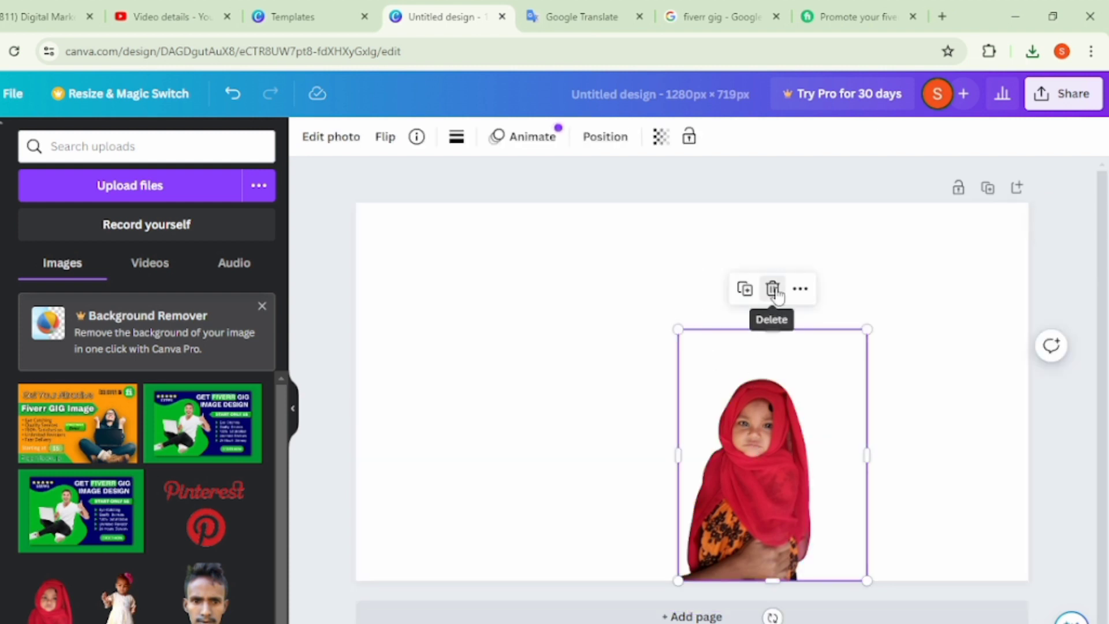
left_click(773, 289)
- Upload the image promote-your-website-business-amazon-store-to-social-media from the Music folder to the design's uploads
left_click(168, 180)
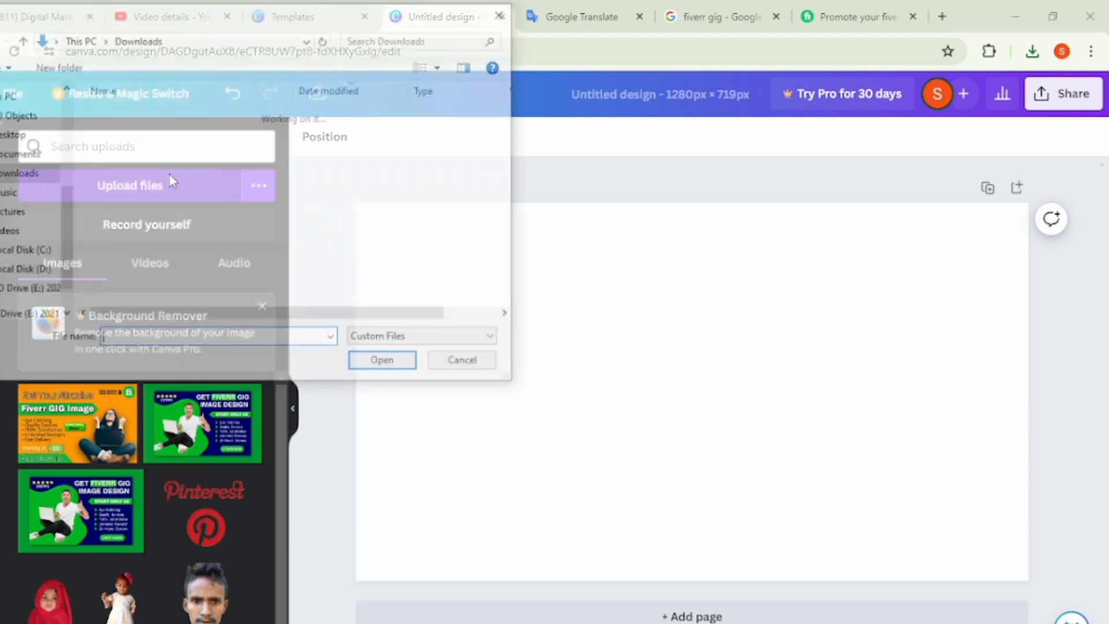
left_click(33, 196)
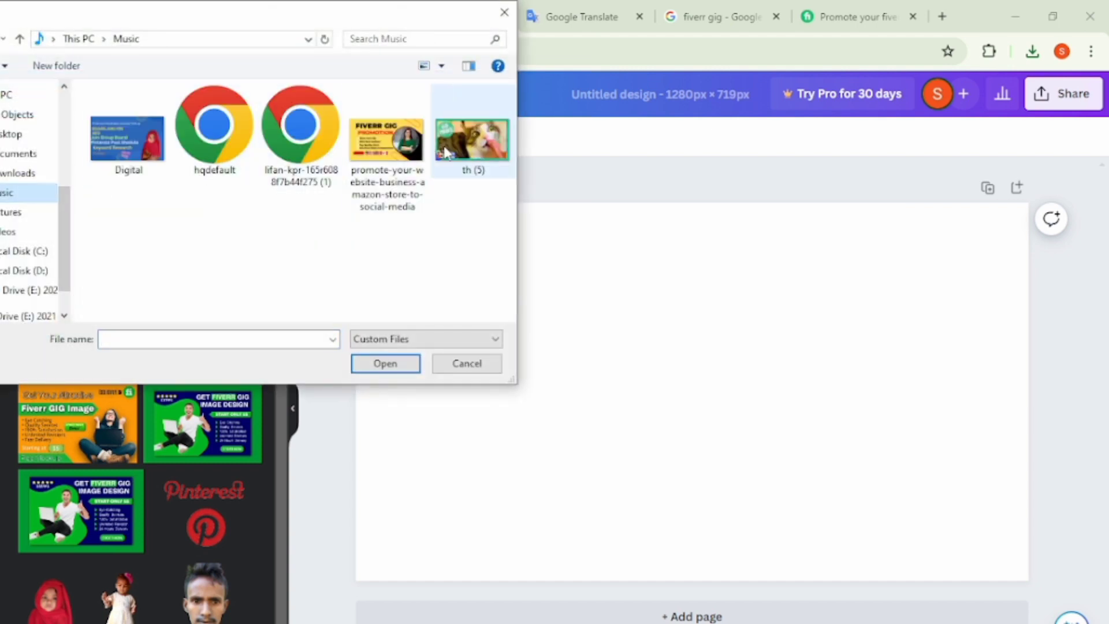
left_click(381, 151)
left_click(386, 372)
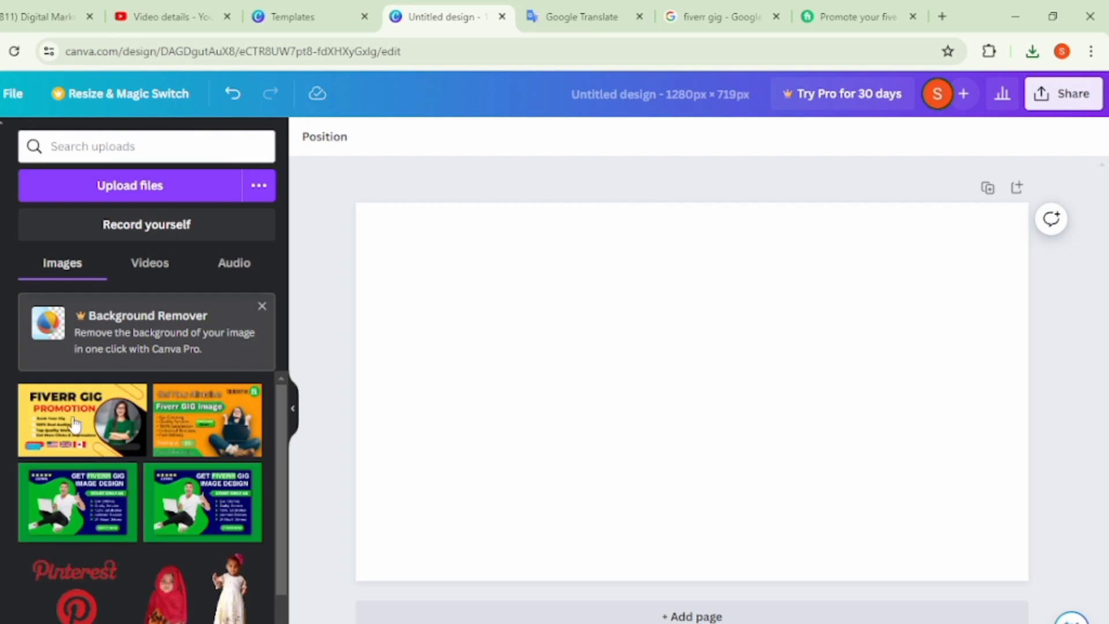
- Add the uploaded yellow Fiverr Gig Promotion image to the blank page and extend all four sides so it fills the page
left_click(76, 424)
left_click_drag(516, 393, 357, 411)
left_click_drag(870, 386, 1038, 355)
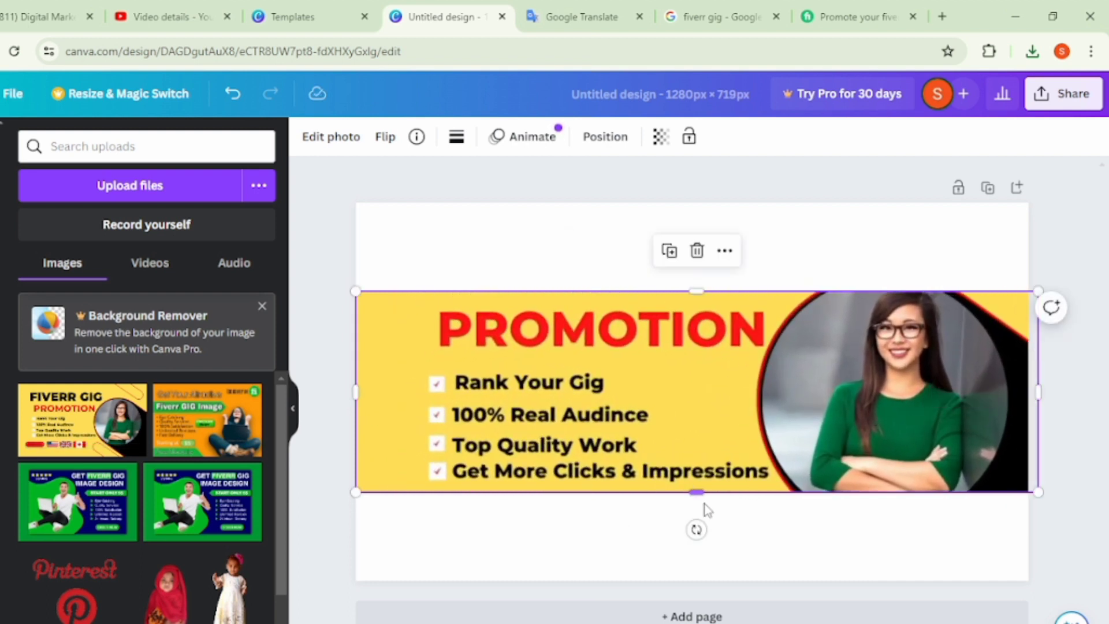
left_click_drag(696, 492, 719, 581)
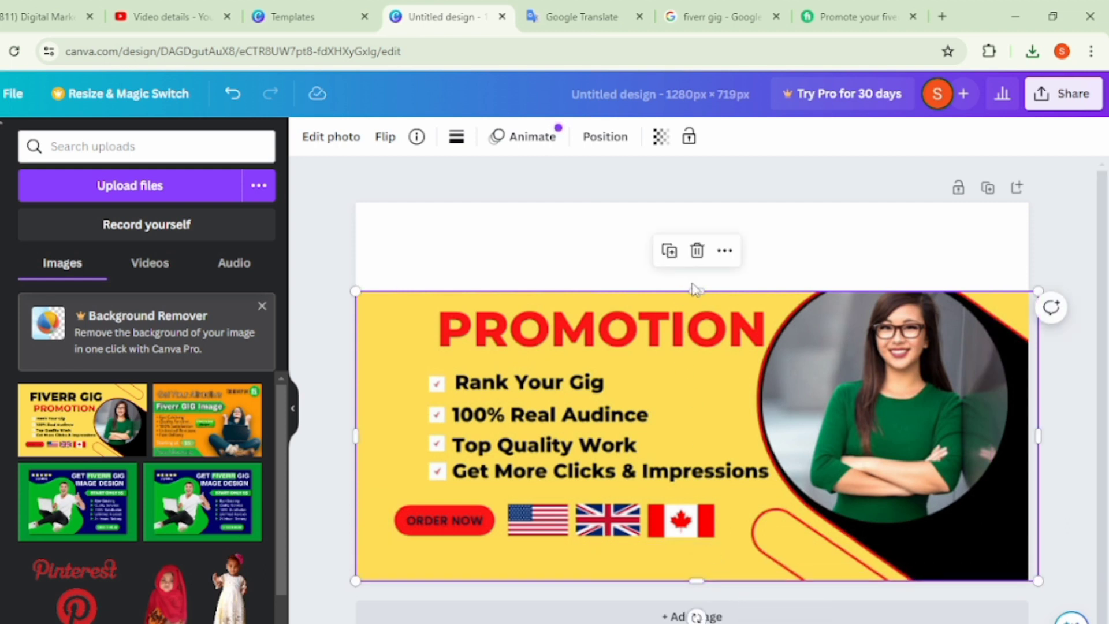
left_click_drag(701, 284, 680, 198)
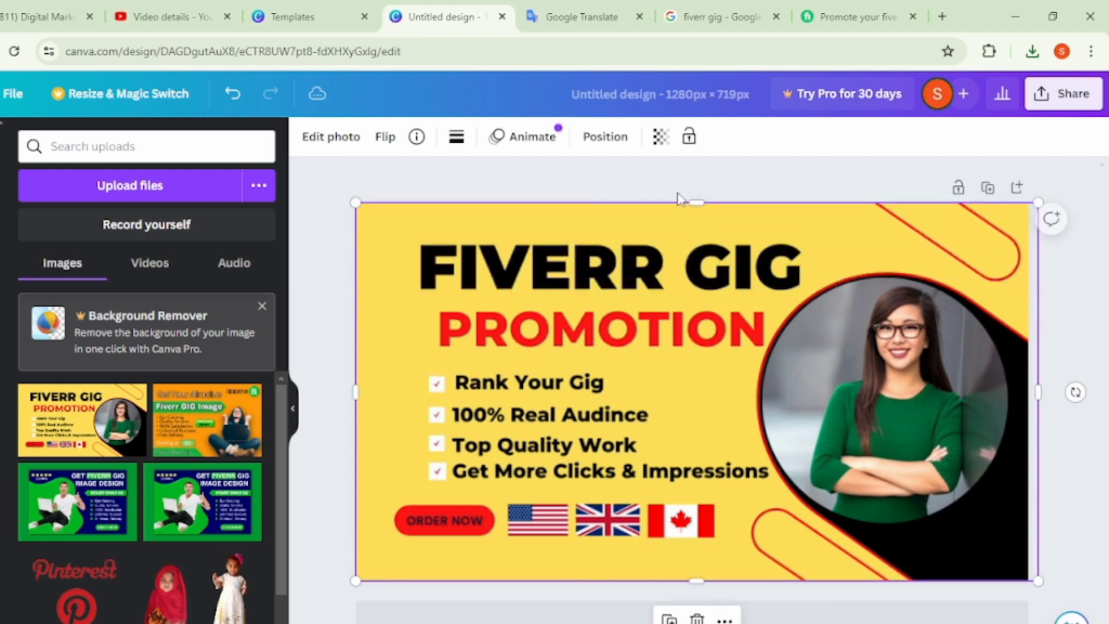
- Browse further through the youtube thumbnails template results and open the preview of the Blue Minimalist Modern How To YouTube Thumbnail
left_click(338, 13)
scroll(571, 480, "down", 6)
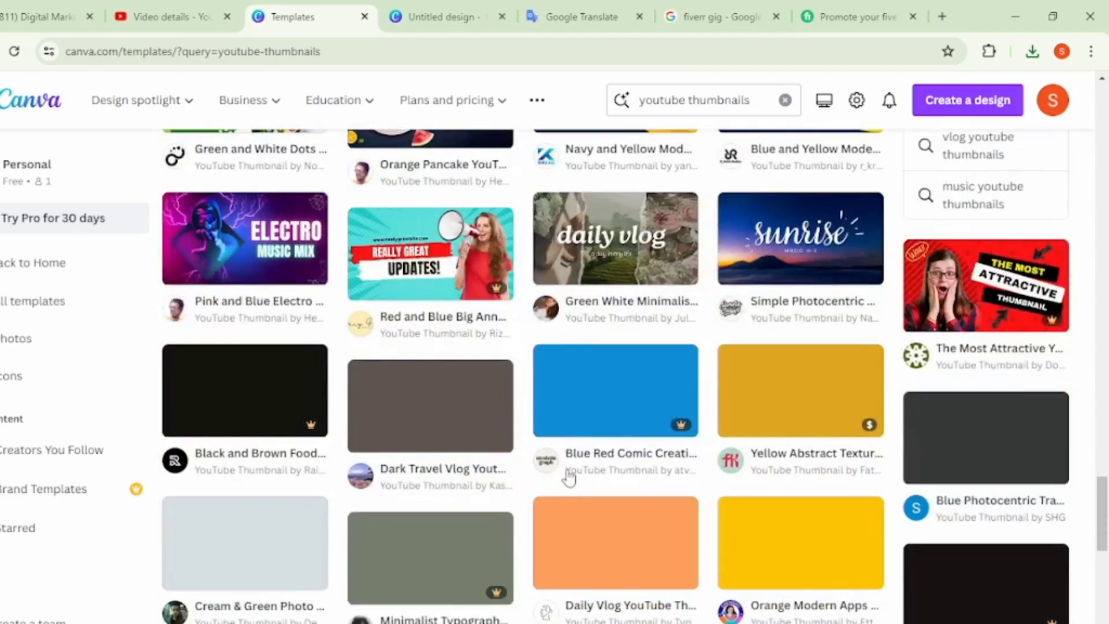
scroll(571, 479, "down", 12)
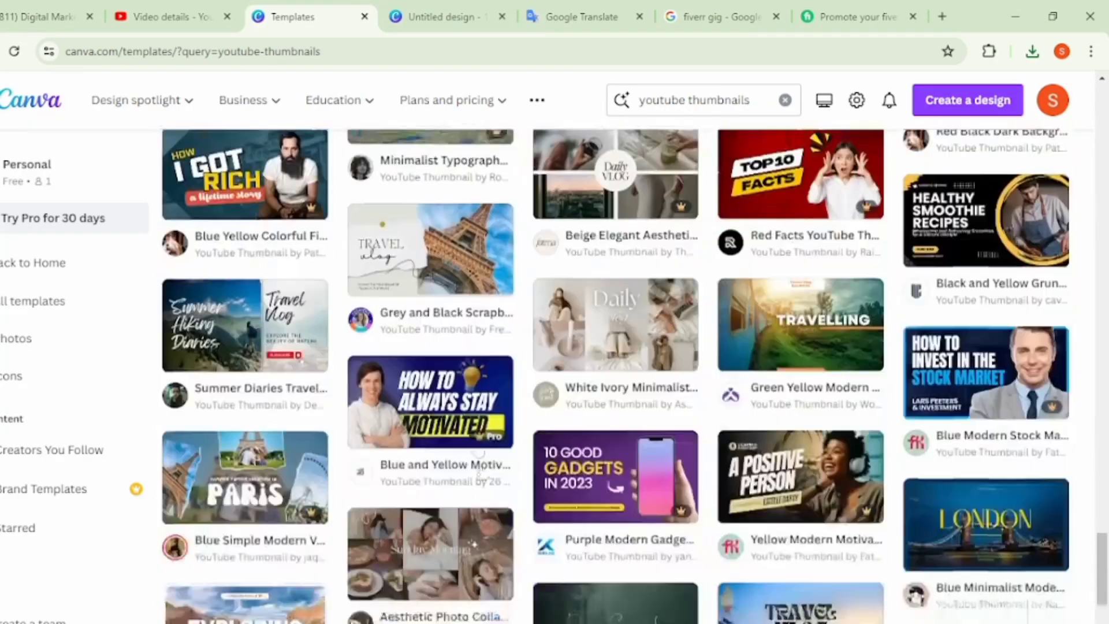
scroll(494, 470, "down", 10)
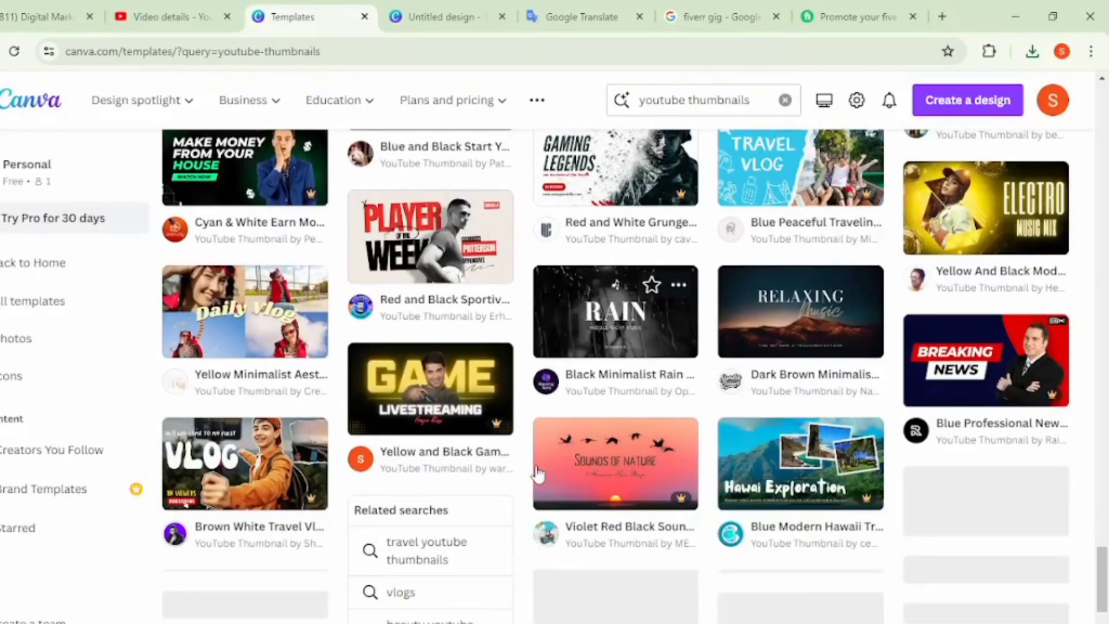
scroll(538, 474, "down", 5)
scroll(538, 474, "down", 4)
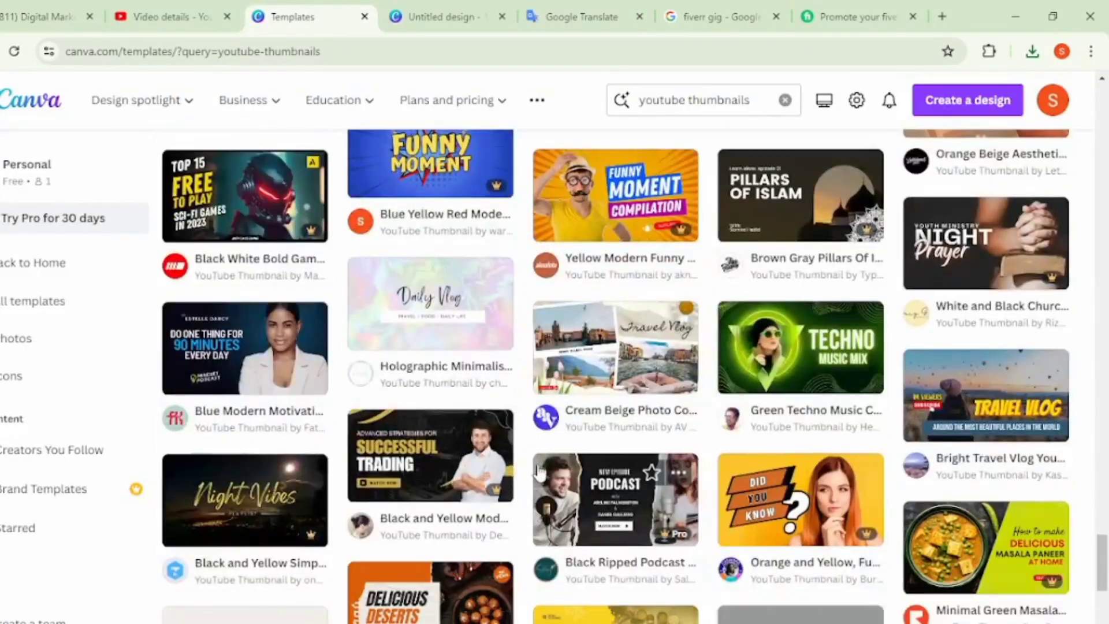
scroll(712, 474, "down", 14)
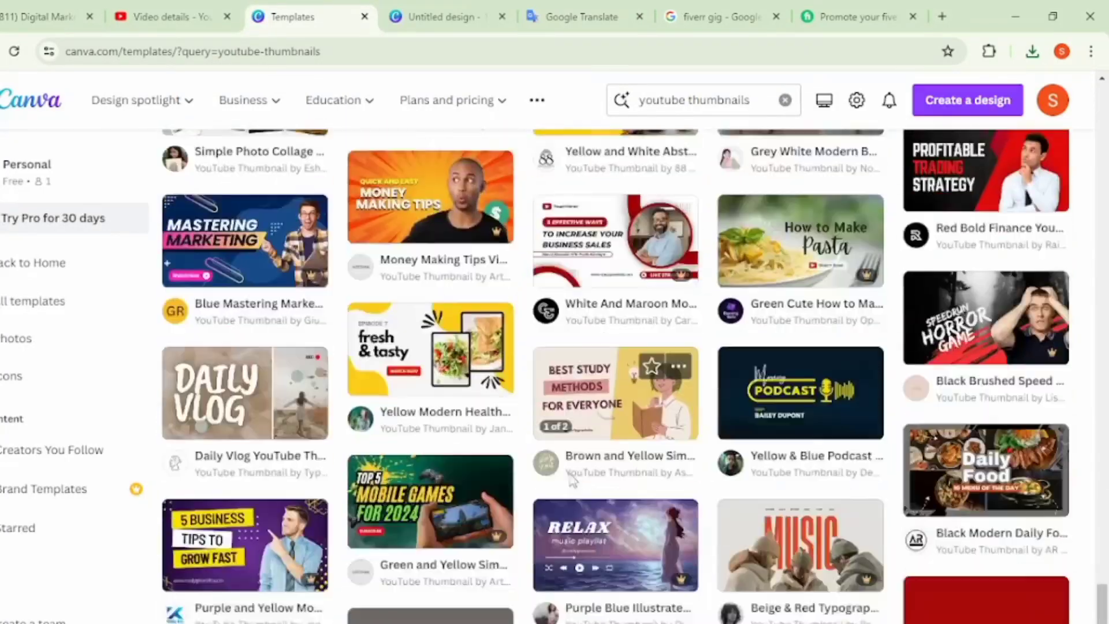
scroll(586, 468, "down", 3)
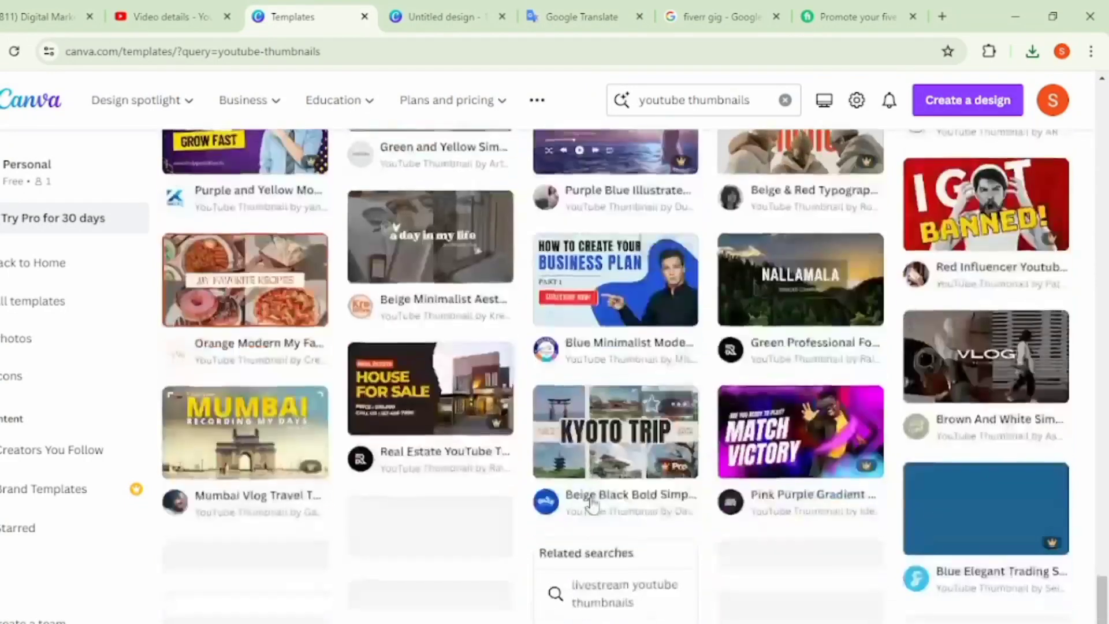
scroll(595, 459, "up", 2)
left_click(604, 454)
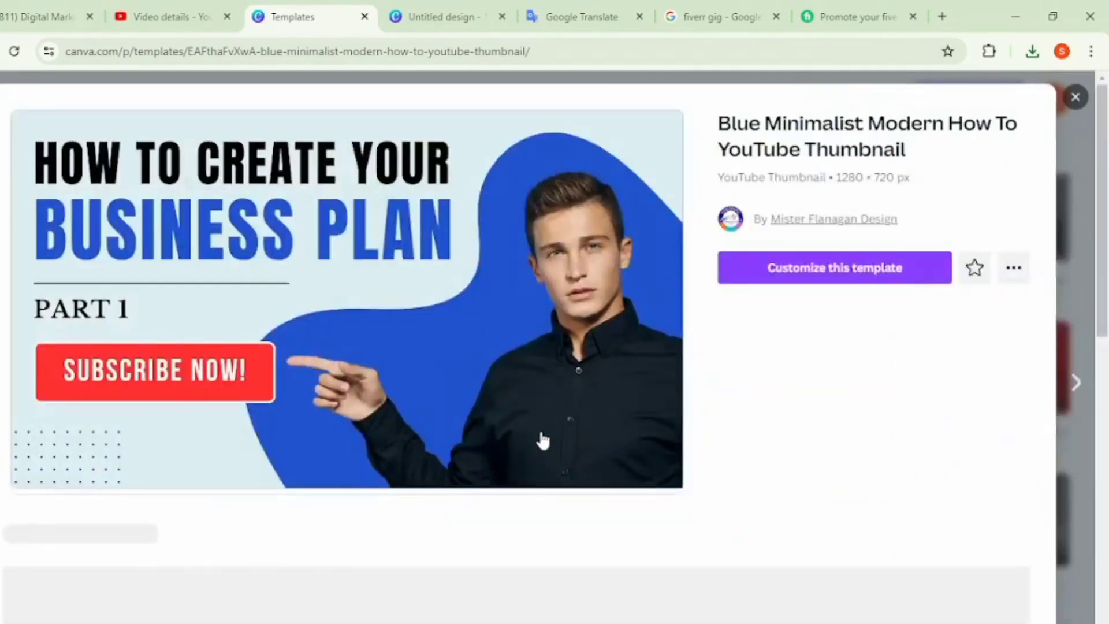
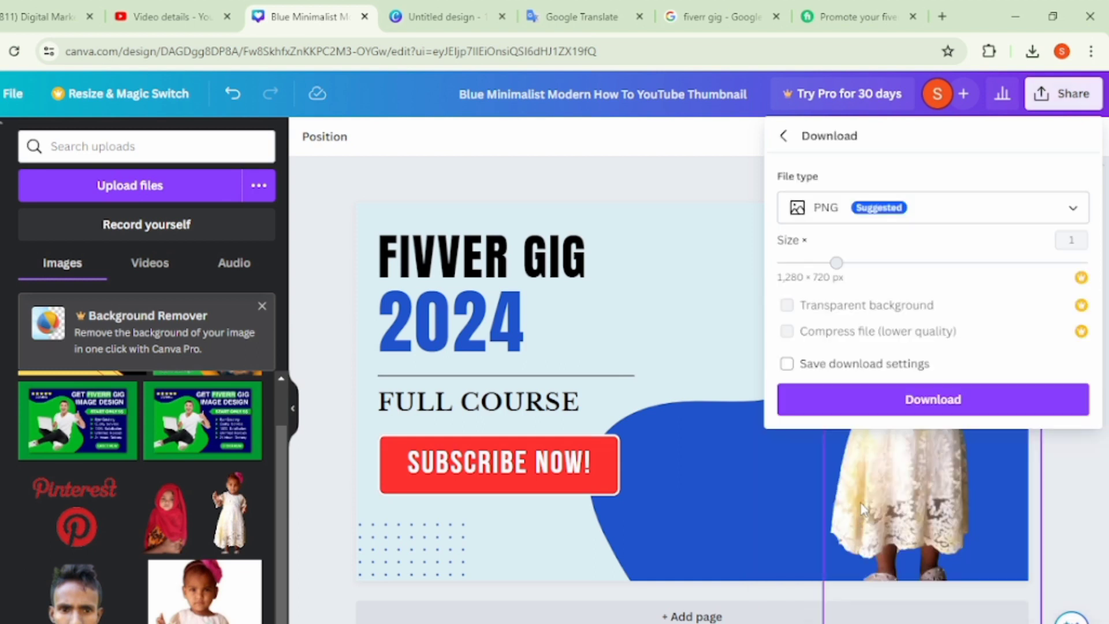
- Download the Fivver Gig 2024 thumbnail as a PNG at 1,280 × 720 px
left_click(919, 402)
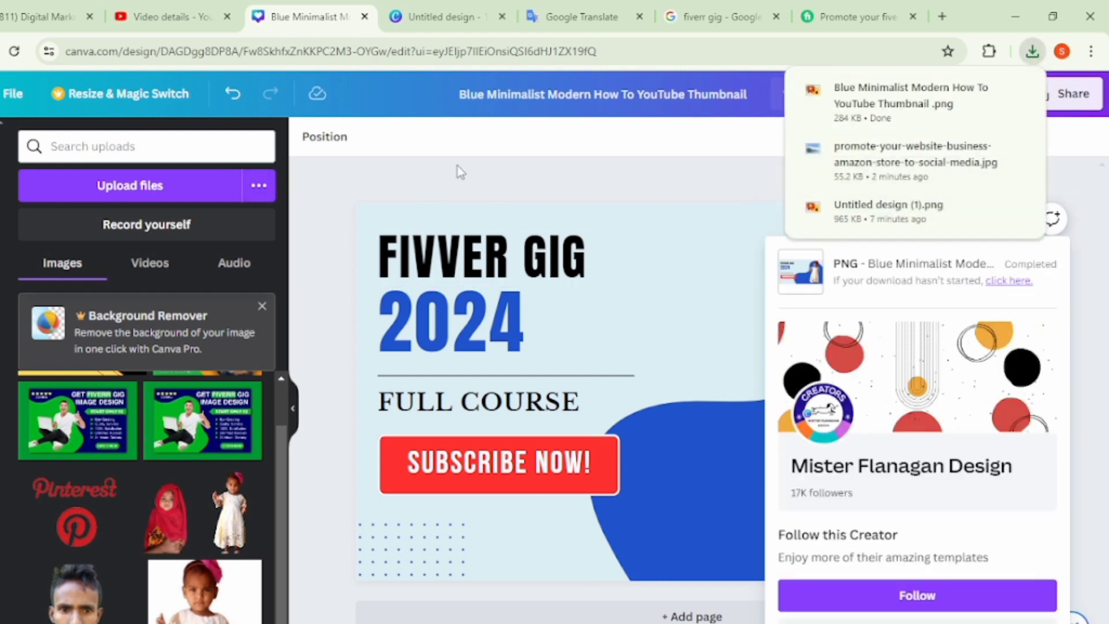
left_click(599, 181)
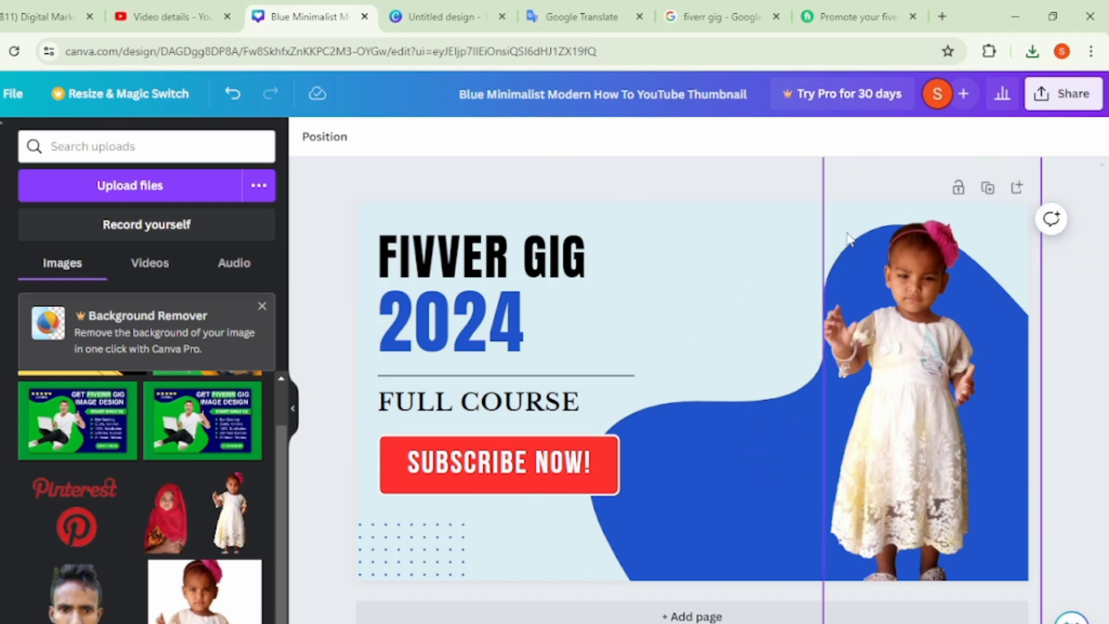
- Try solid yellow #ffde59 as the page background, and settle on the turquoise-to-yellow gradient
left_click(544, 537)
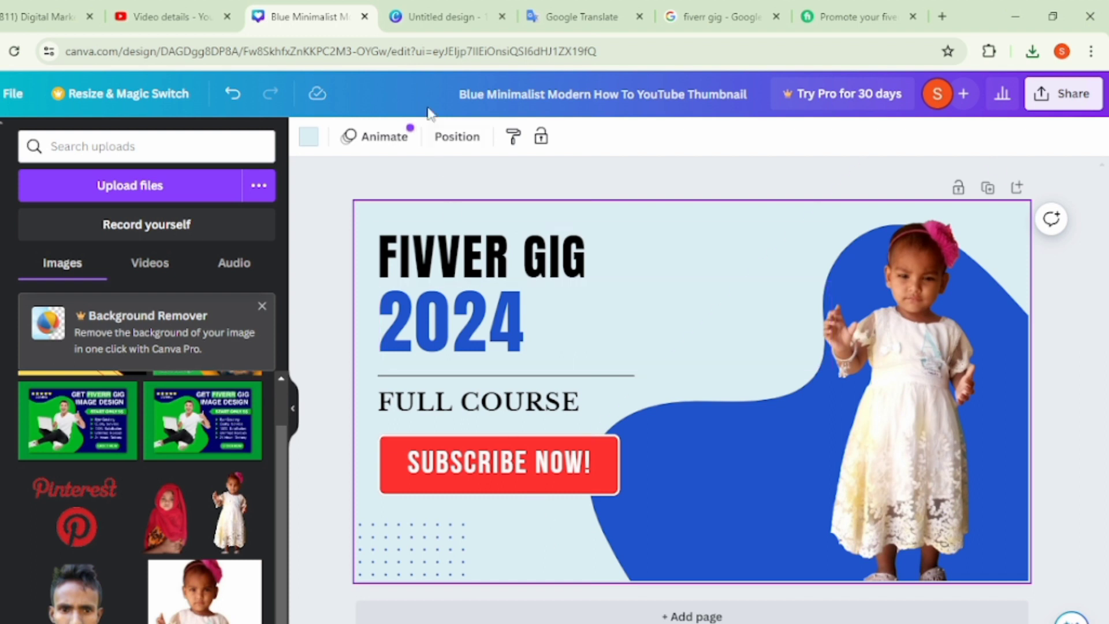
left_click(309, 138)
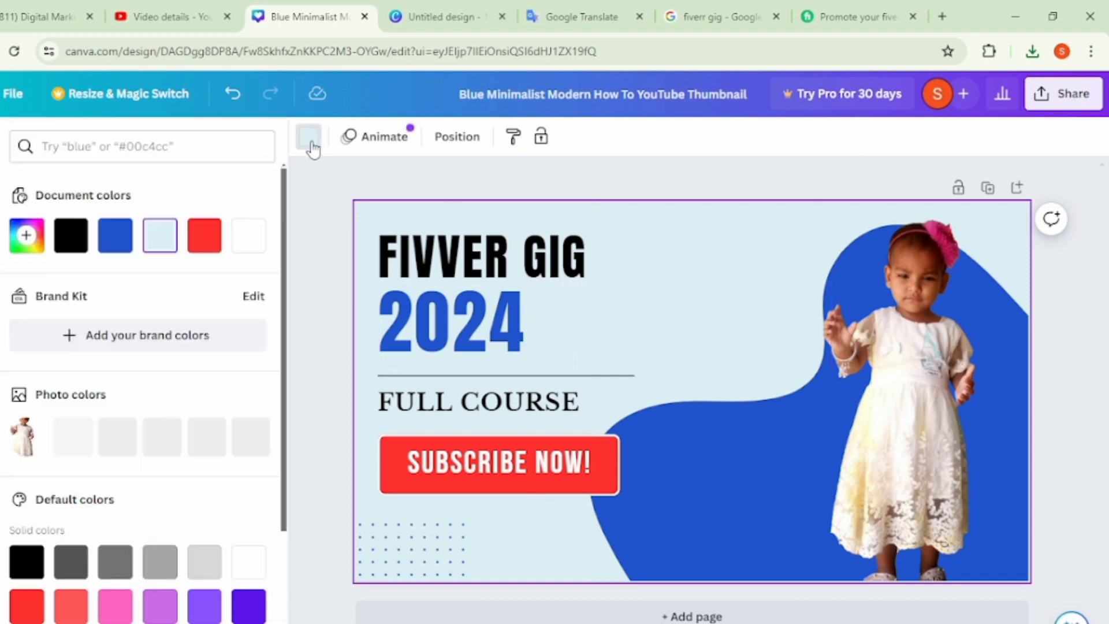
scroll(139, 508, "down", 4)
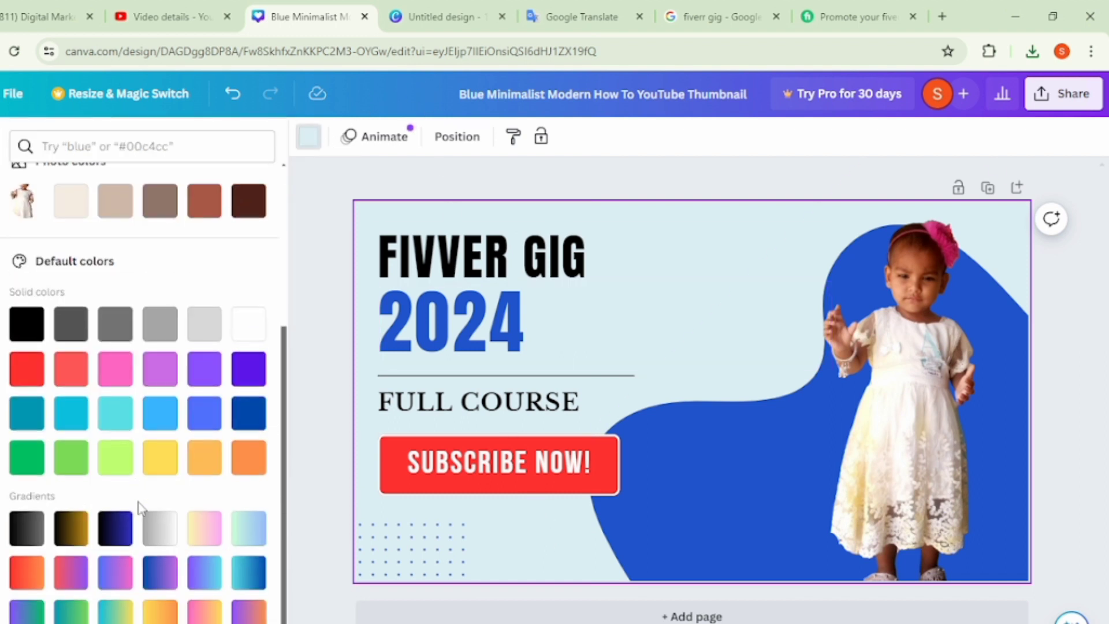
left_click(160, 457)
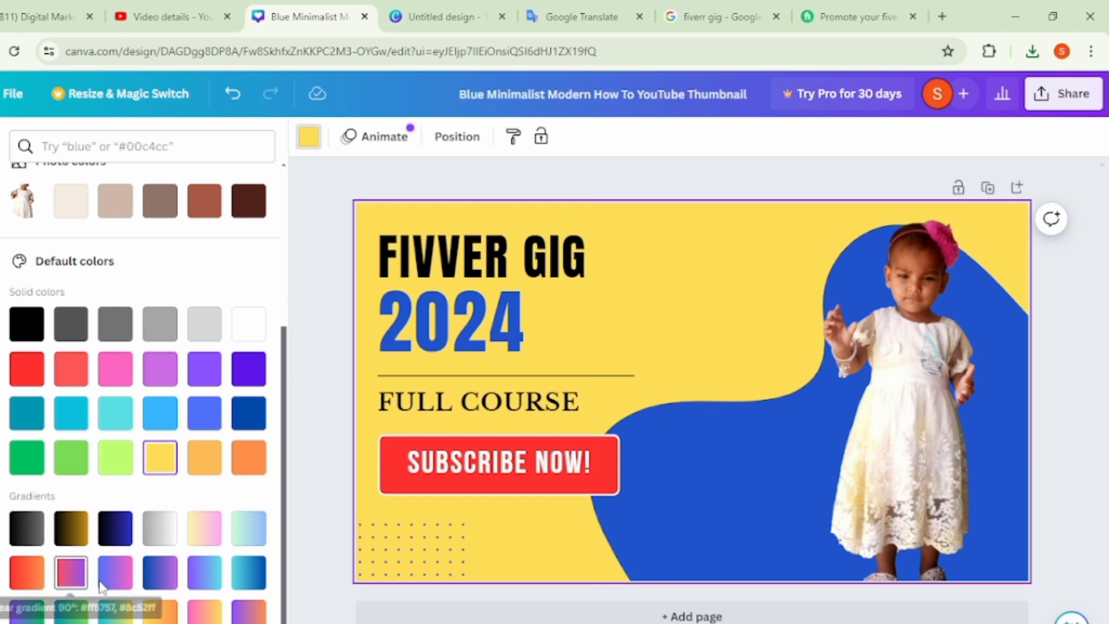
left_click(115, 613)
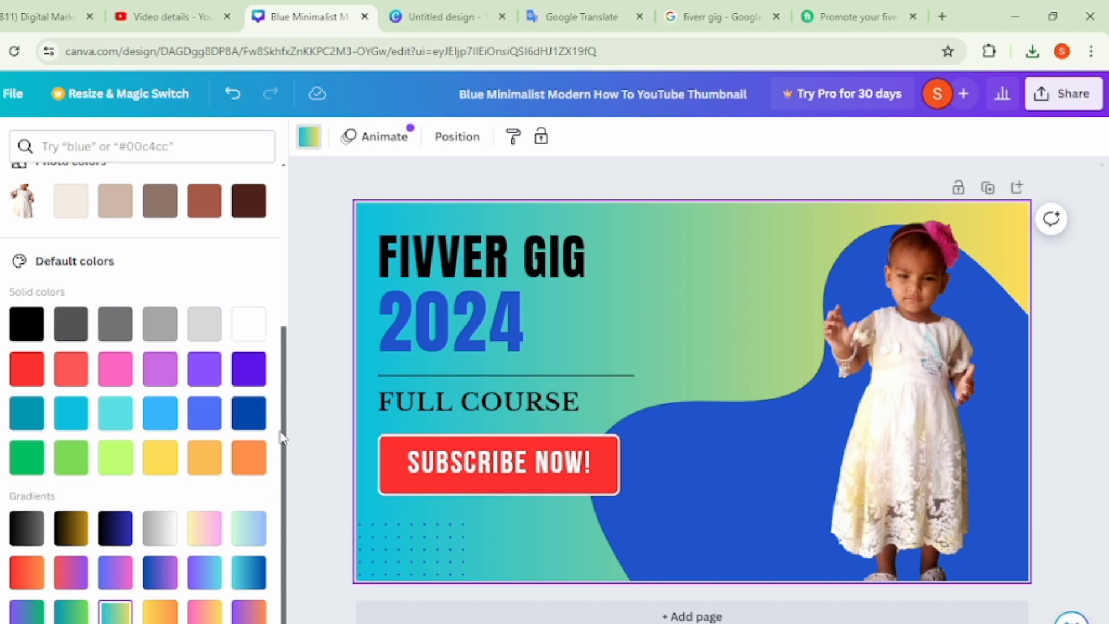
left_click(308, 409)
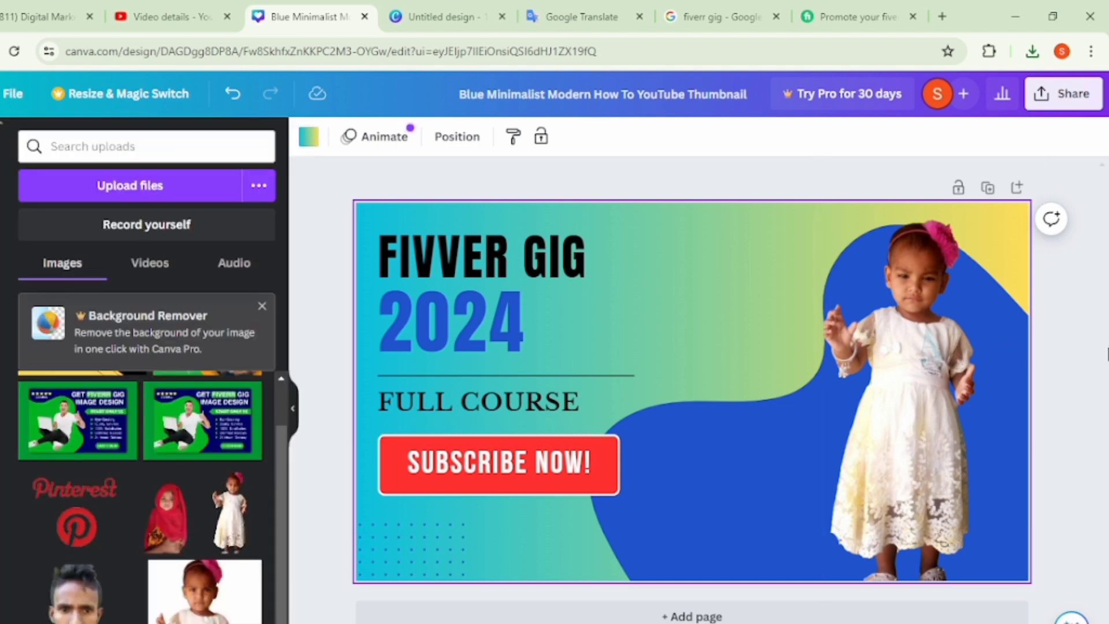
left_click(1058, 348)
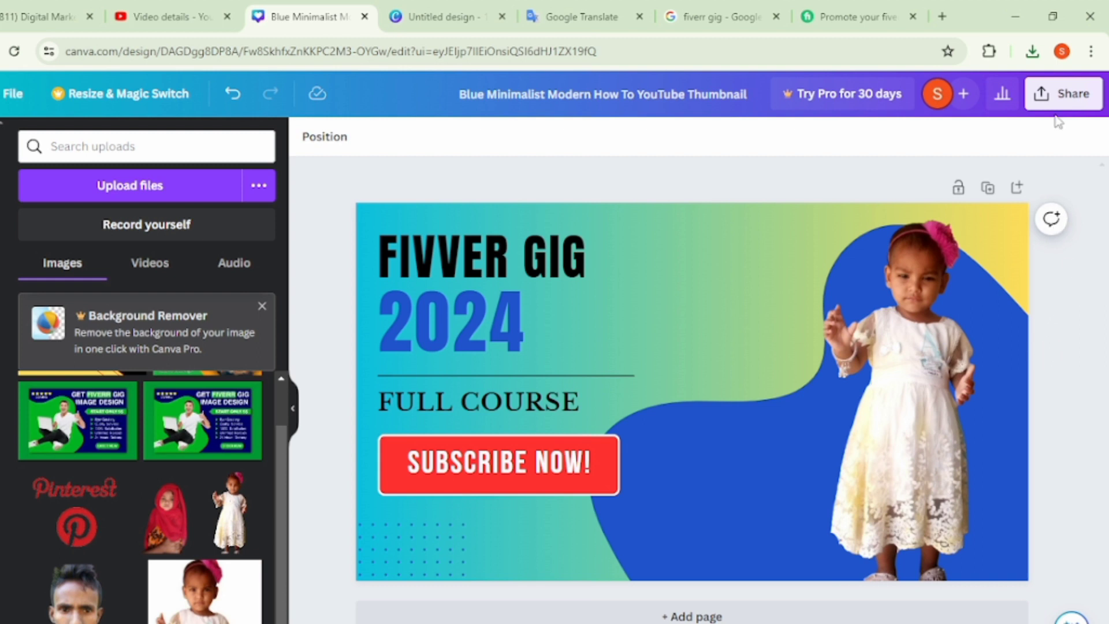
- Download the thumbnail with the gradient background as a 1,280 × 720 px PNG
left_click(1041, 97)
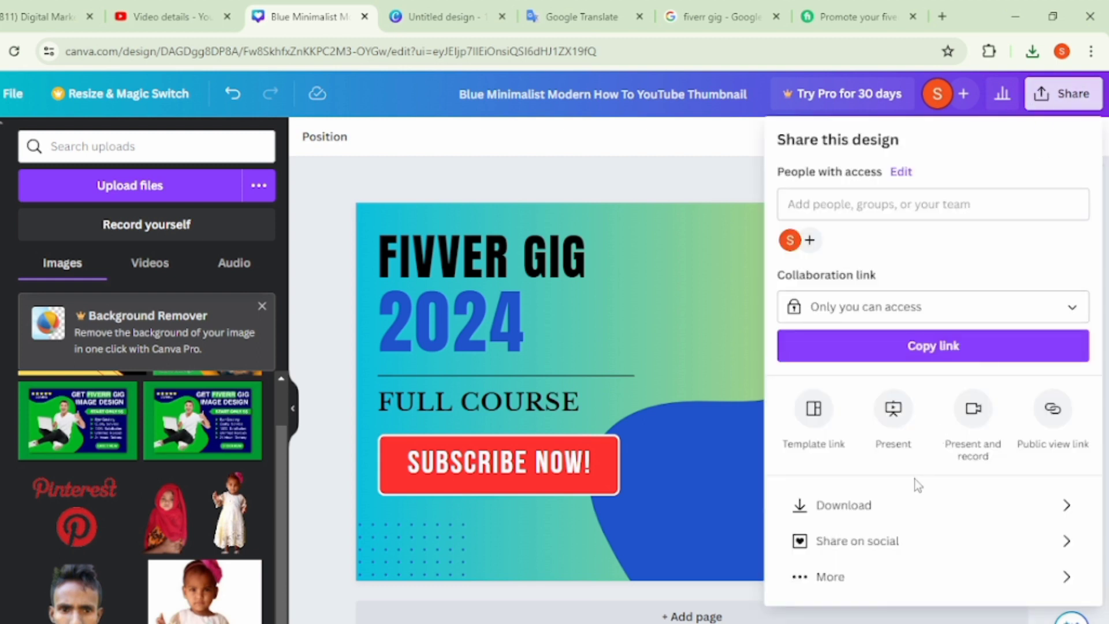
left_click(903, 509)
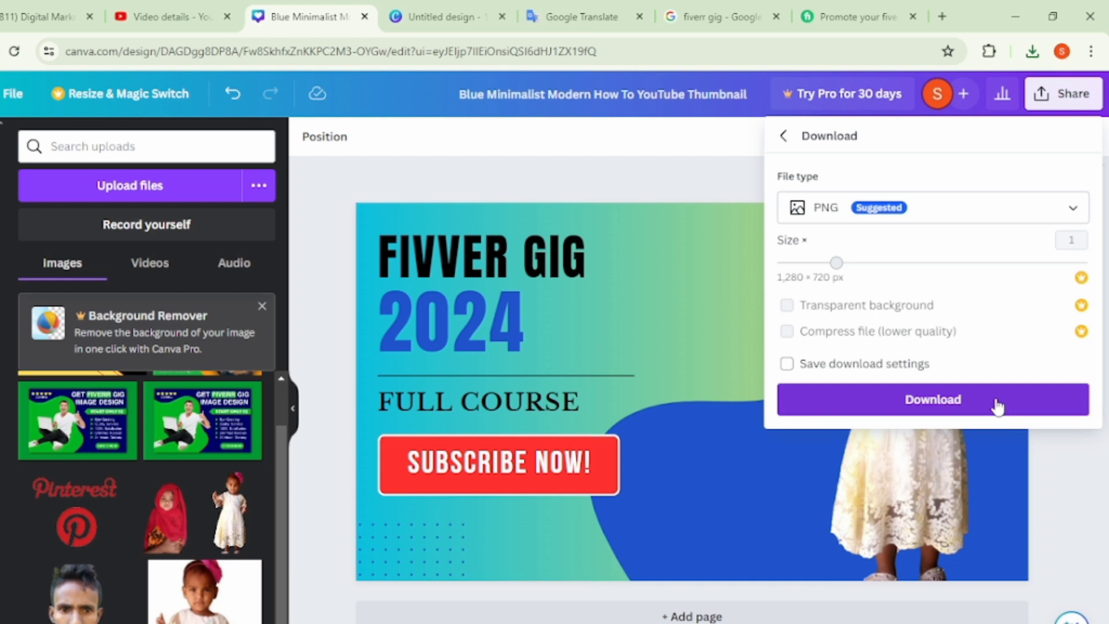
left_click(998, 407)
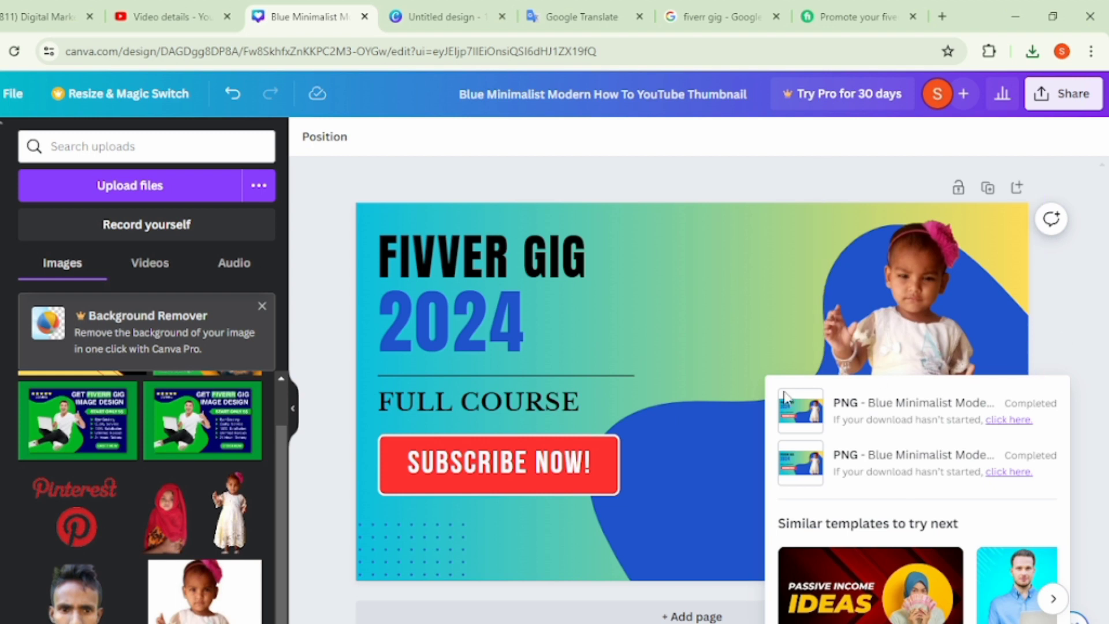
left_click(330, 479)
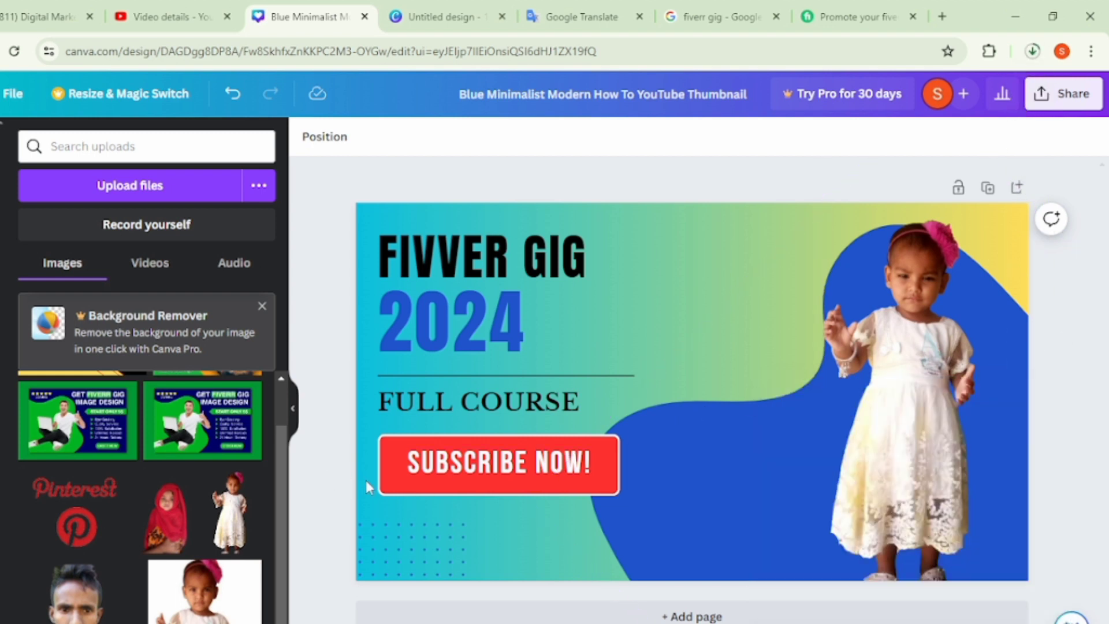
- Recolor the large blue blob behind the child, trying light purple and violet before settling on light orange
left_click(719, 460)
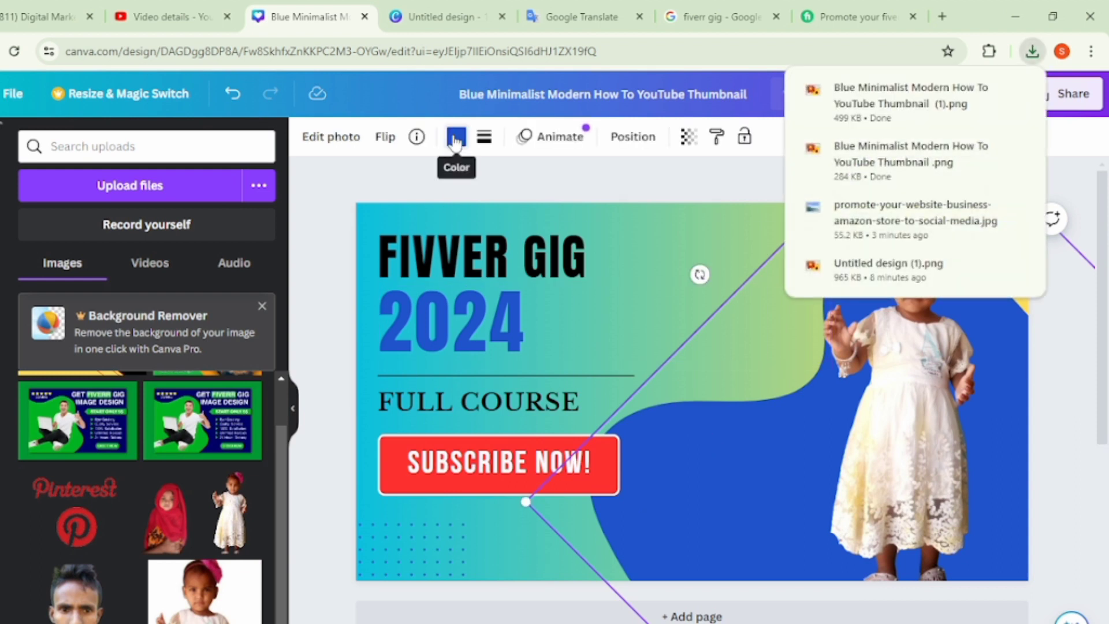
left_click(454, 137)
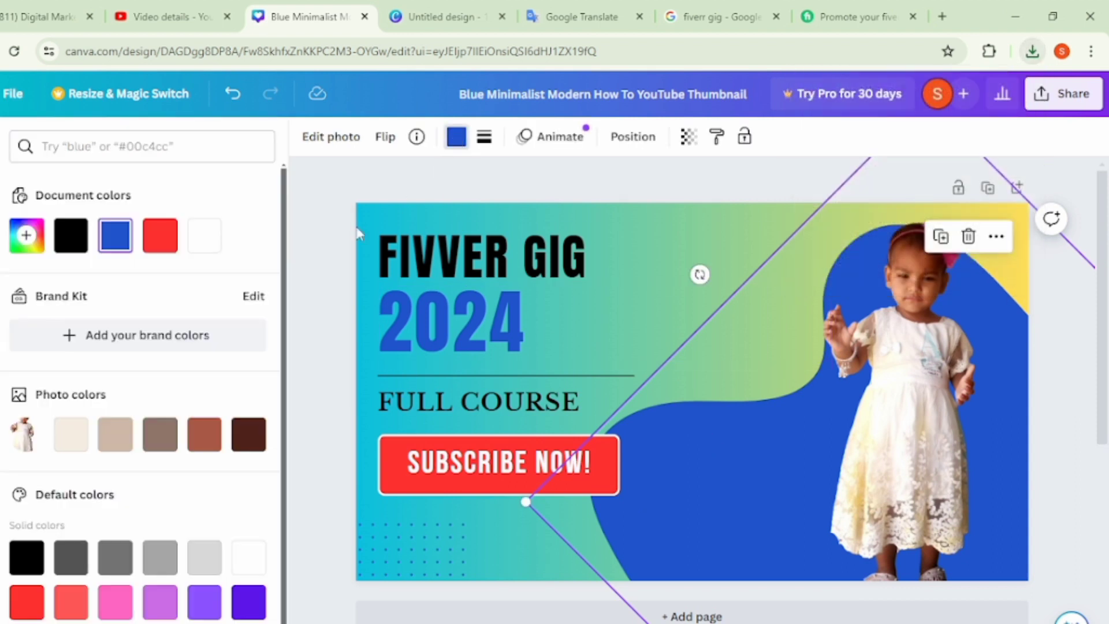
left_click(163, 602)
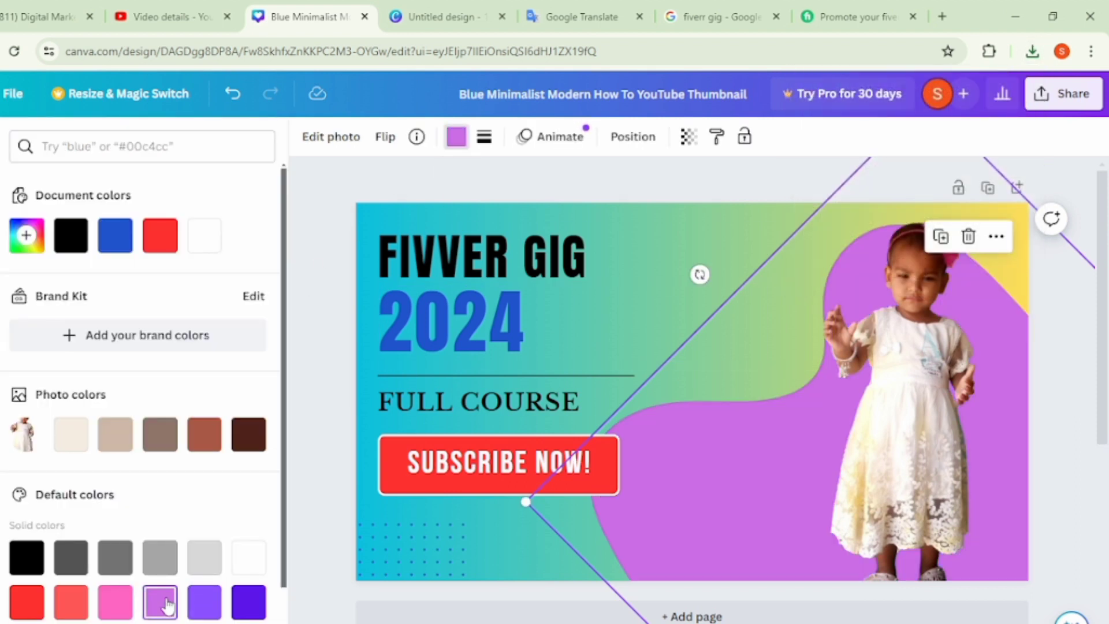
left_click(242, 608)
scroll(111, 577, "down", 3)
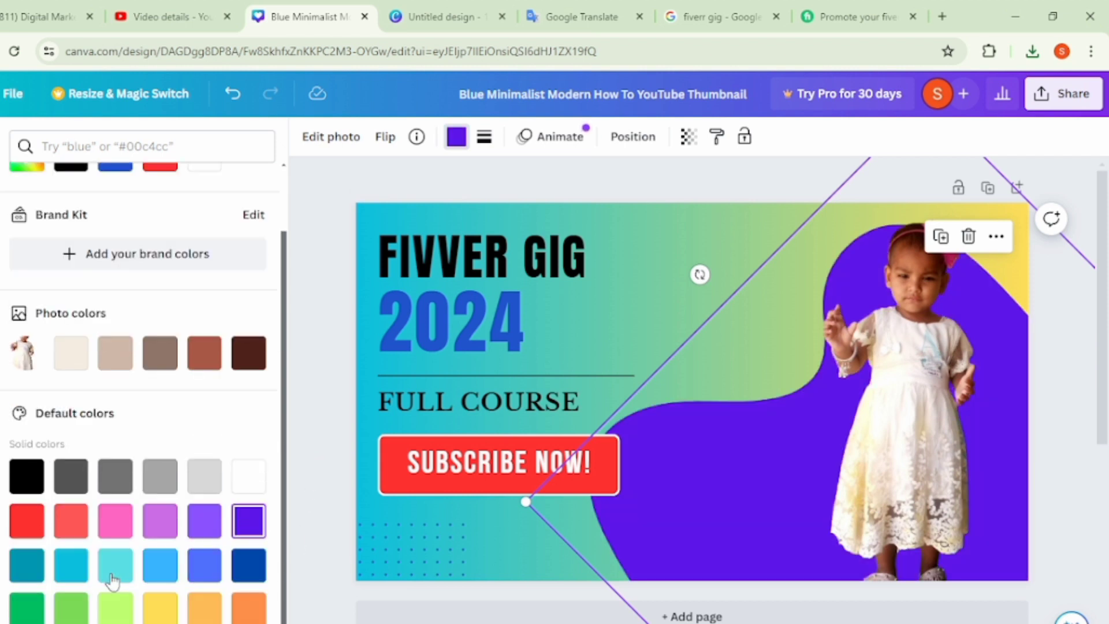
left_click(208, 560)
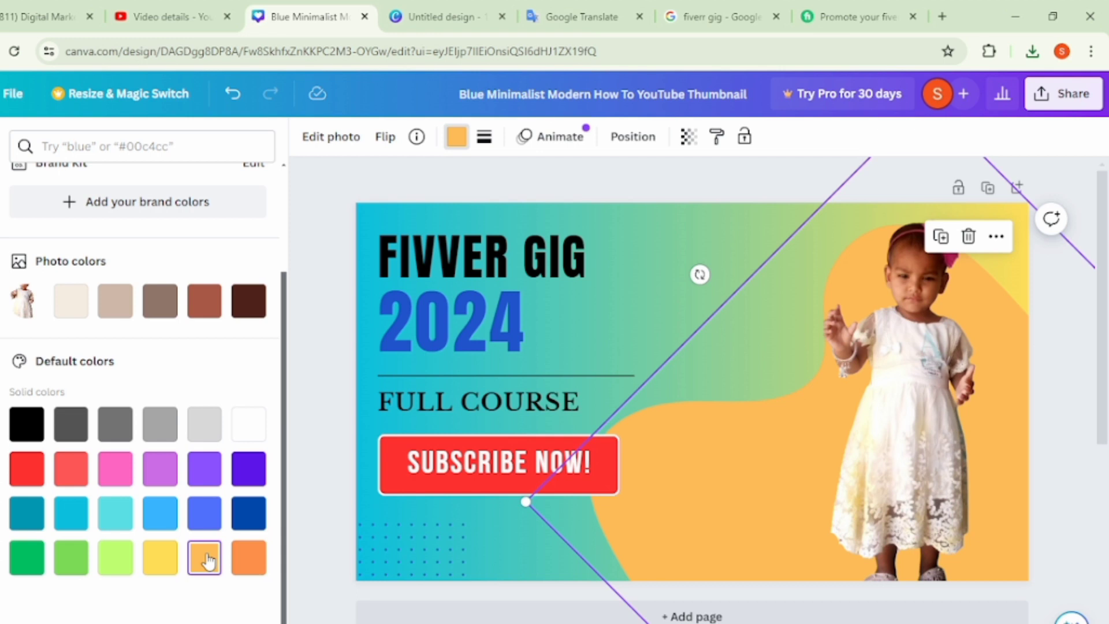
left_click(304, 428)
left_click(304, 428)
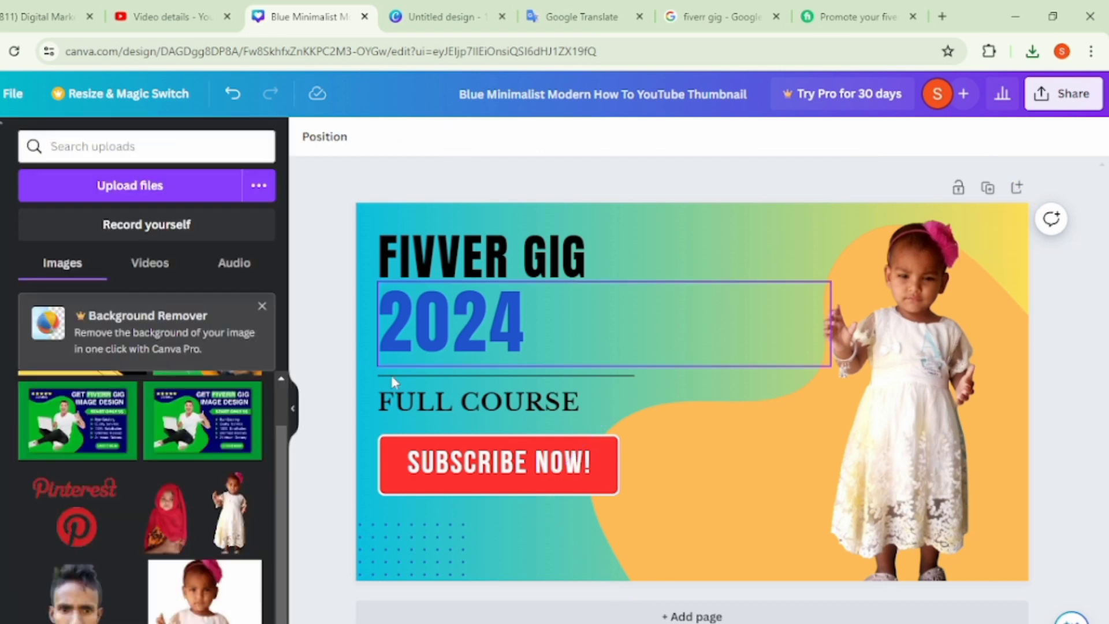
- Move the SUBSCRIBE NOW! text aside, fill the red button with the pale green-to-blue gradient, and put the text back on it
left_click_drag(408, 468, 494, 448)
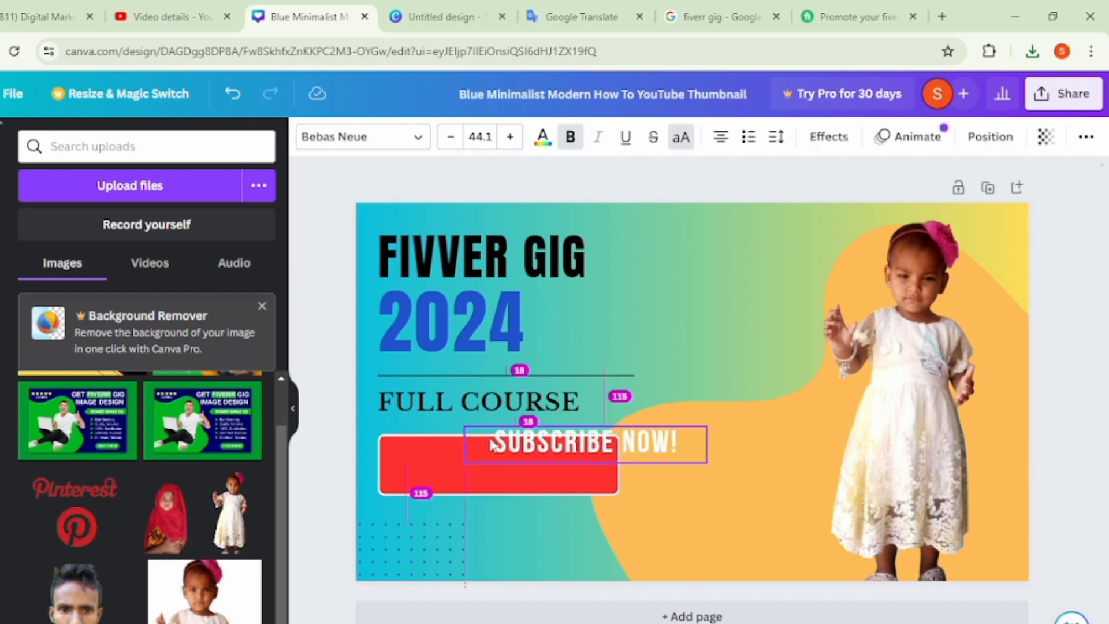
left_click(402, 471)
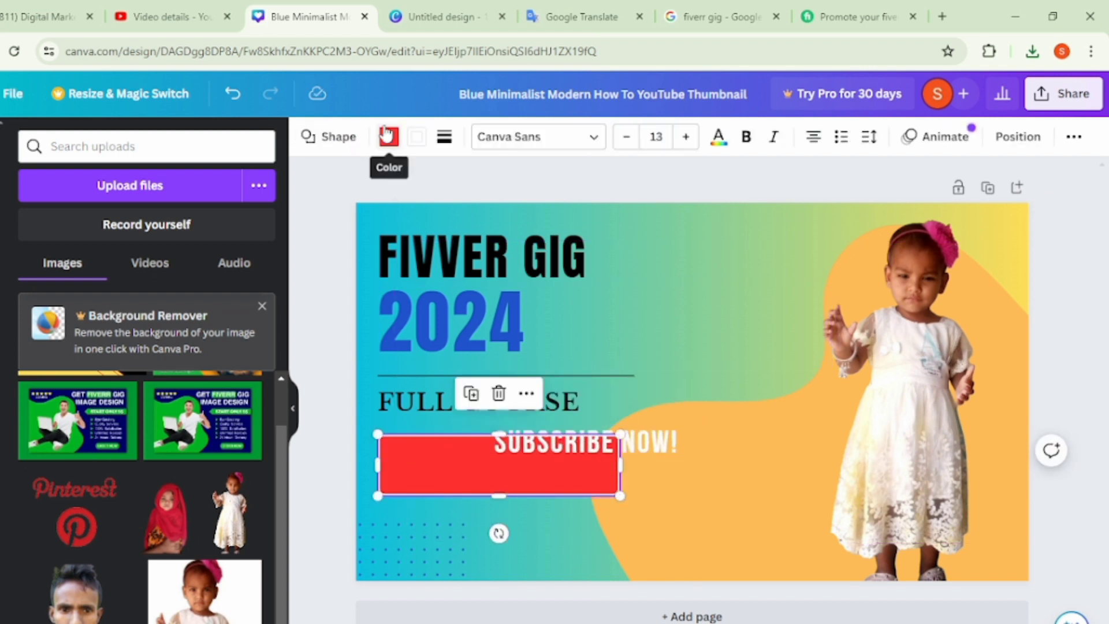
left_click(389, 137)
scroll(155, 601, "down", 3)
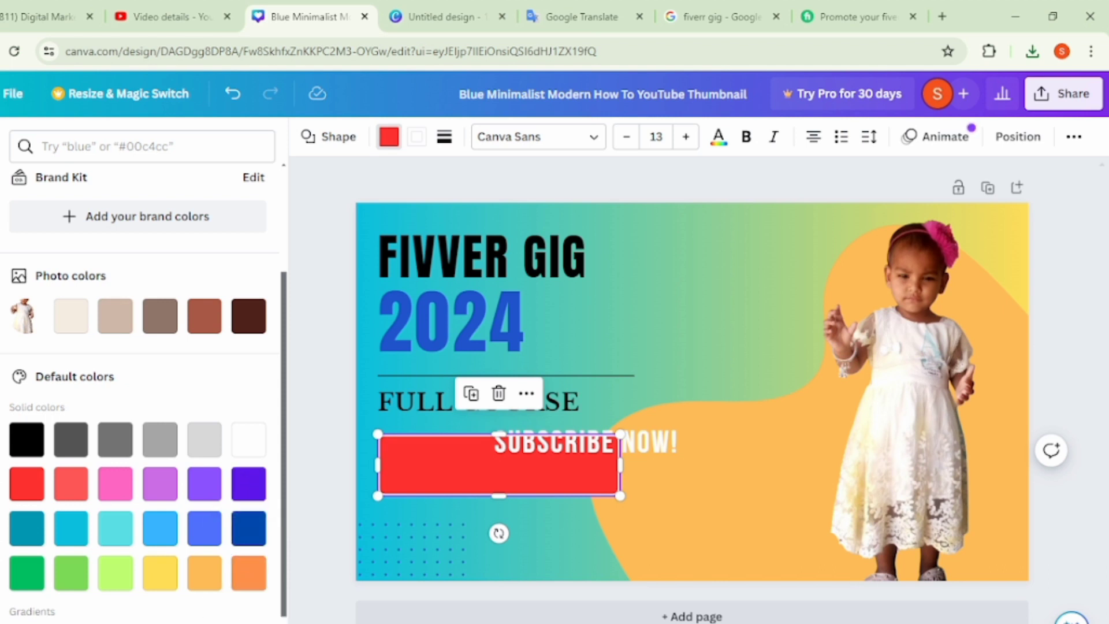
key("ctrl+z")
left_click(590, 456)
left_click_drag(590, 456, 488, 482)
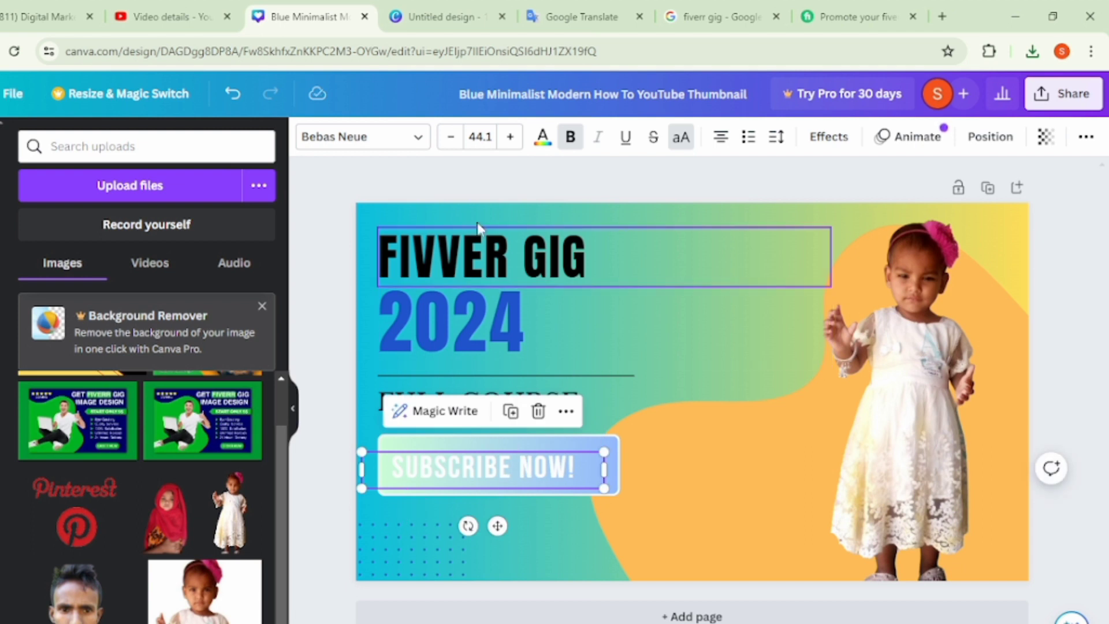
- Change the SUBSCRIBE NOW! text color to dark gray and deselect the text
left_click(543, 137)
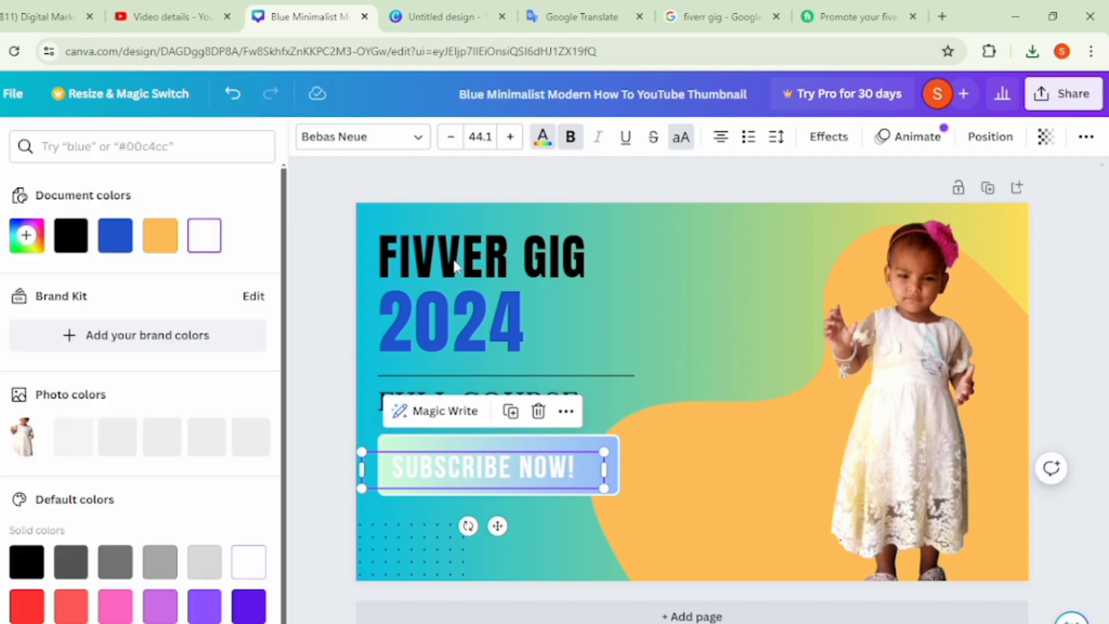
scroll(129, 559, "down", 2)
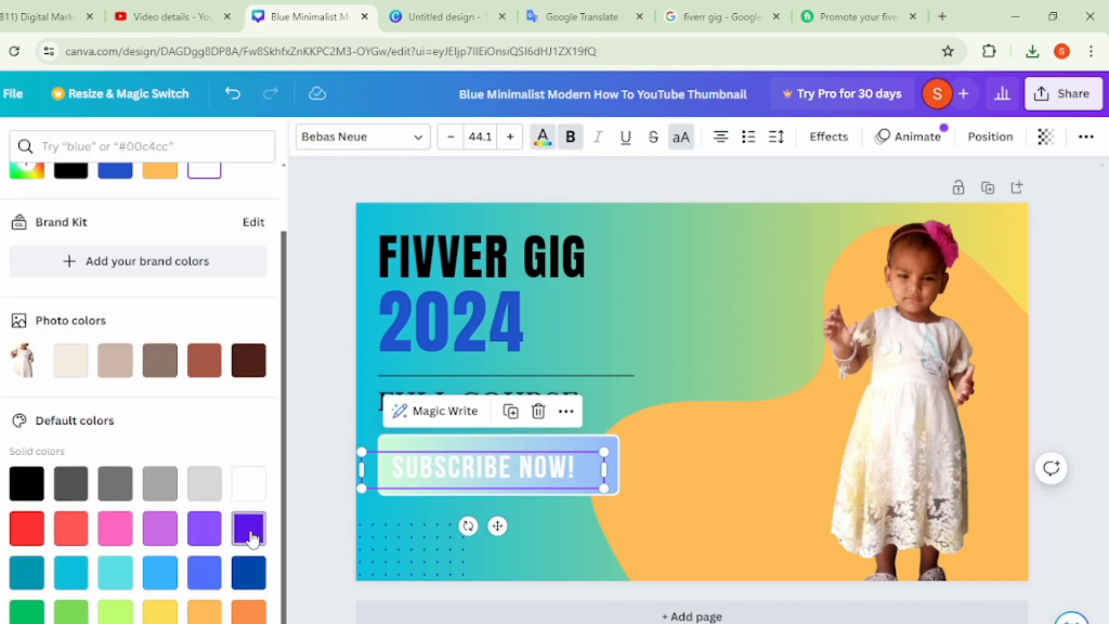
left_click(70, 492)
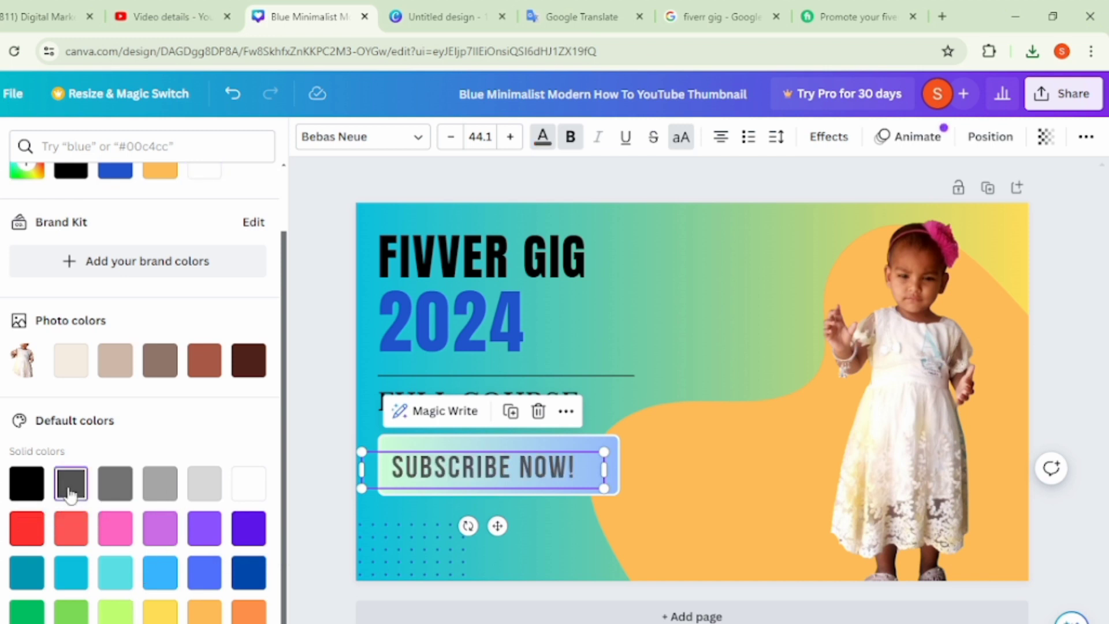
left_click(327, 416)
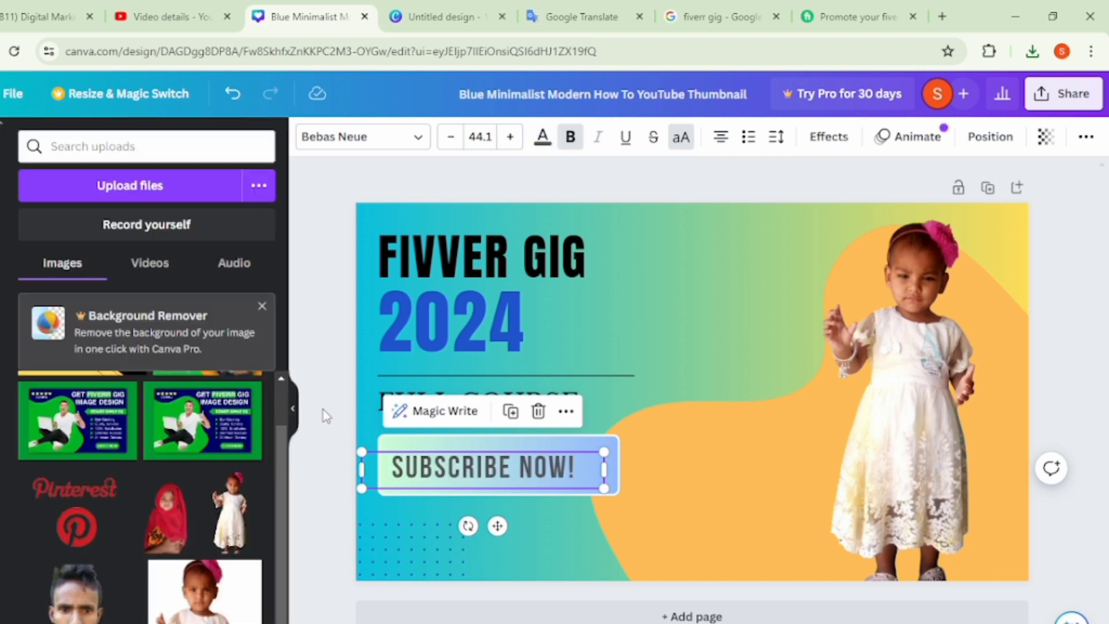
left_click(327, 416)
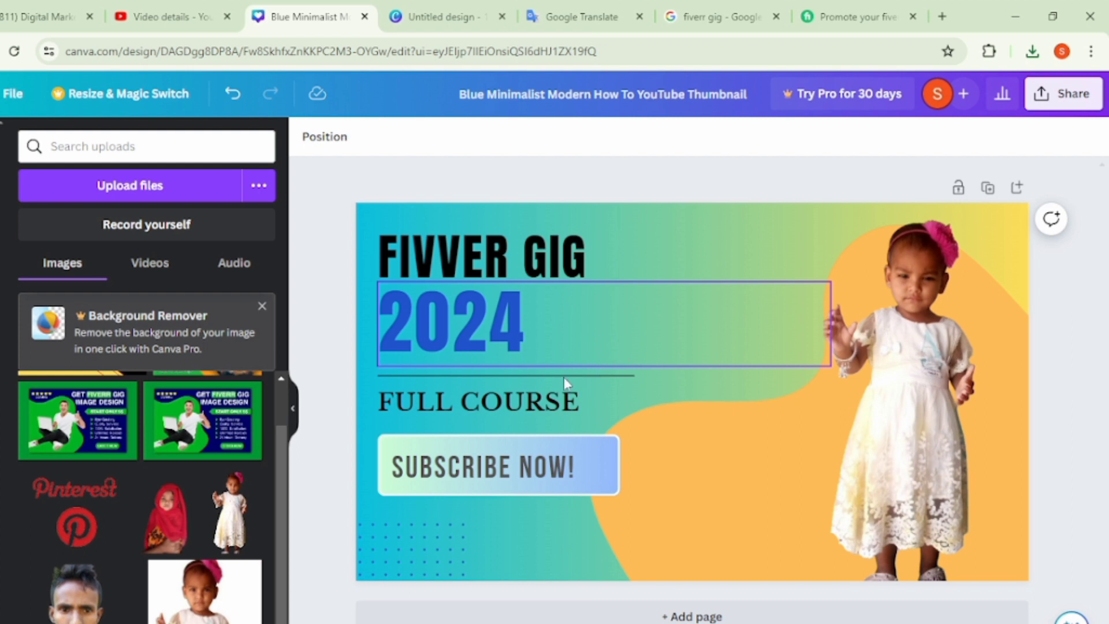
- Recolor the FULL COURSE text, trying yellow #FFDE59 and lime #B6FF59 before setting the custom green #59FF74
left_click(527, 401)
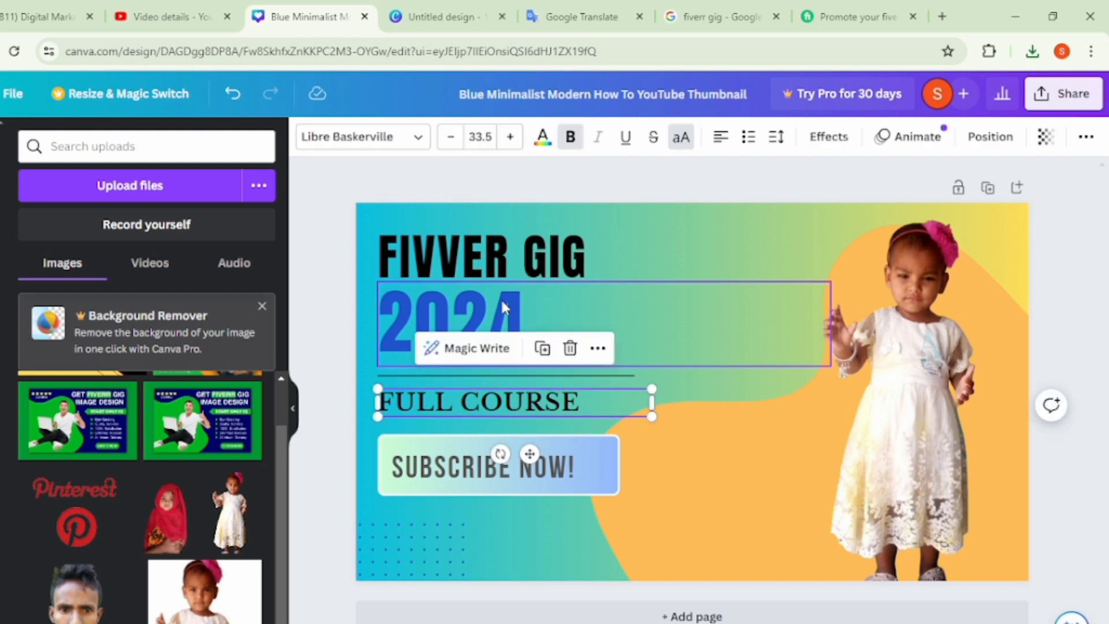
left_click(542, 139)
scroll(218, 452, "down", 2)
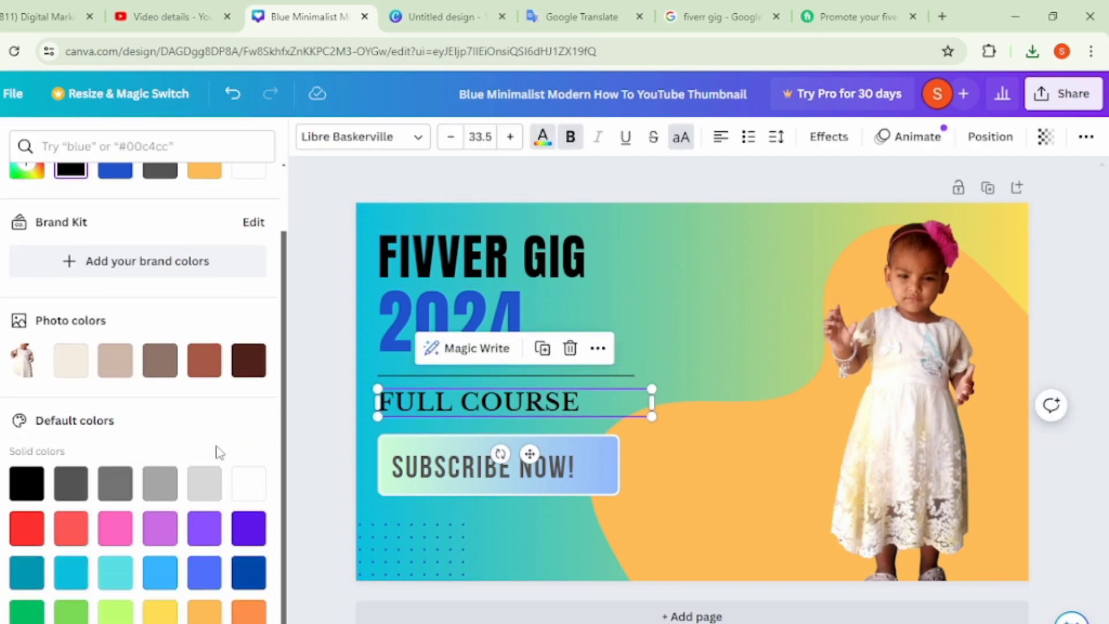
left_click(169, 613)
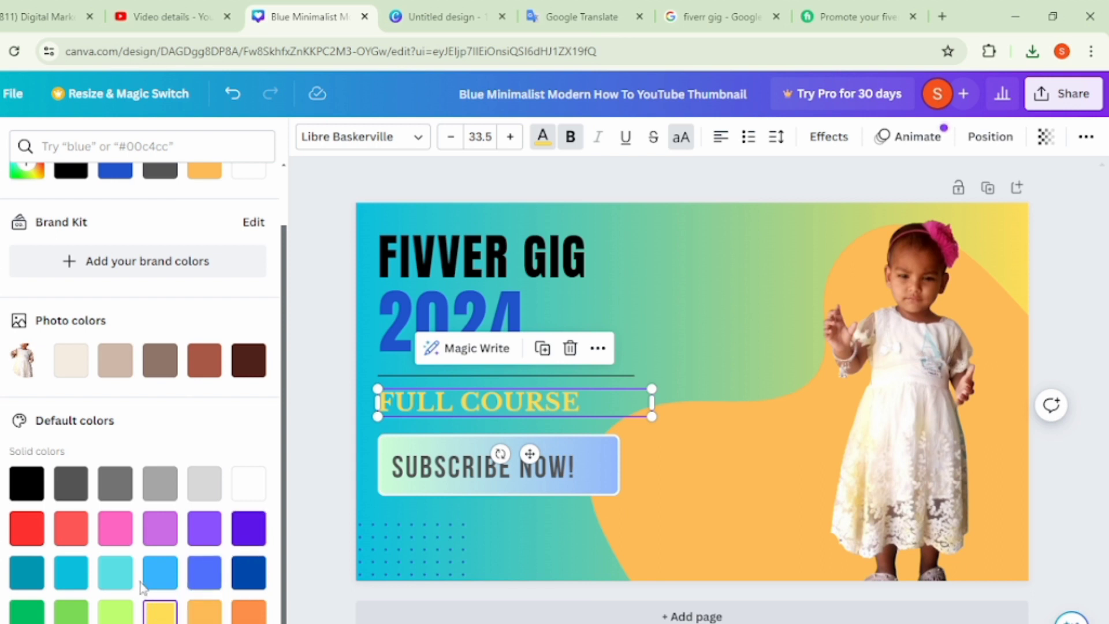
scroll(184, 497, "up", 2)
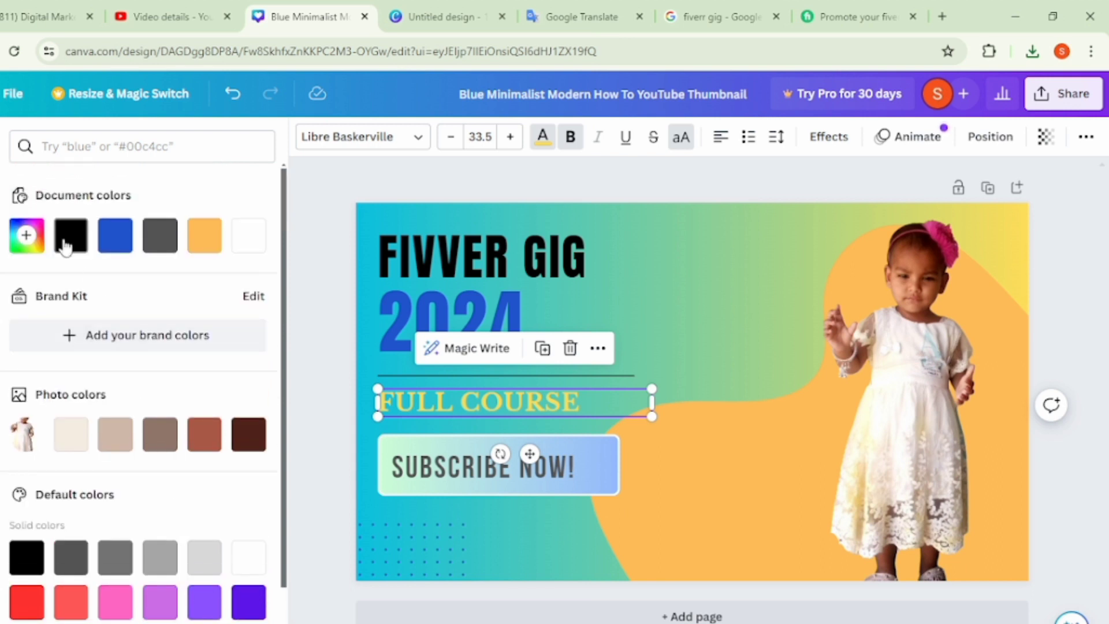
left_click(26, 235)
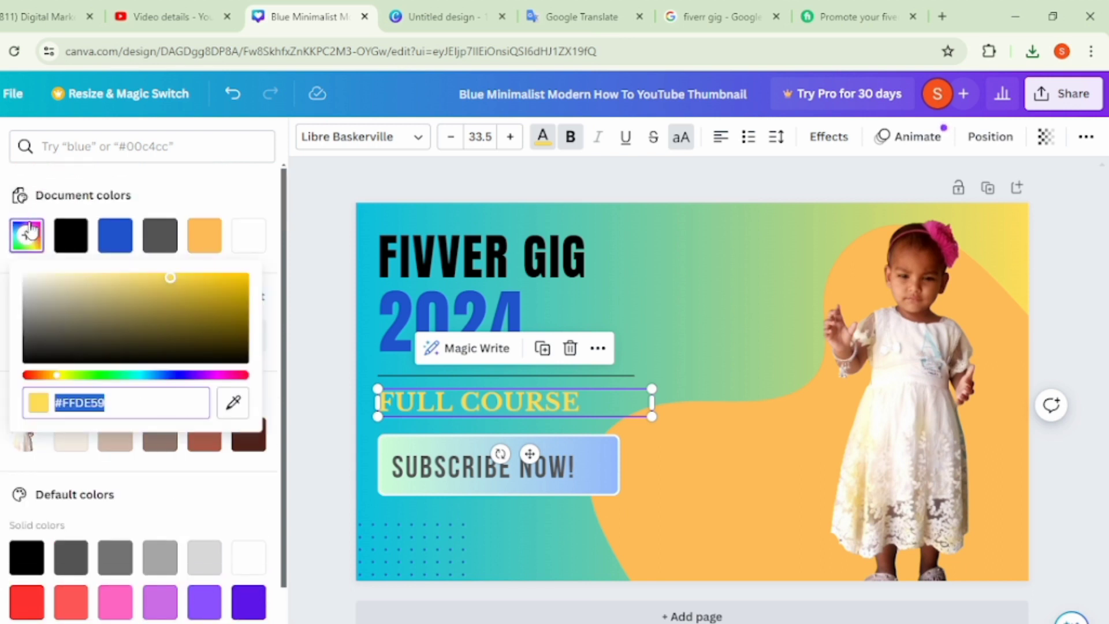
left_click(82, 375)
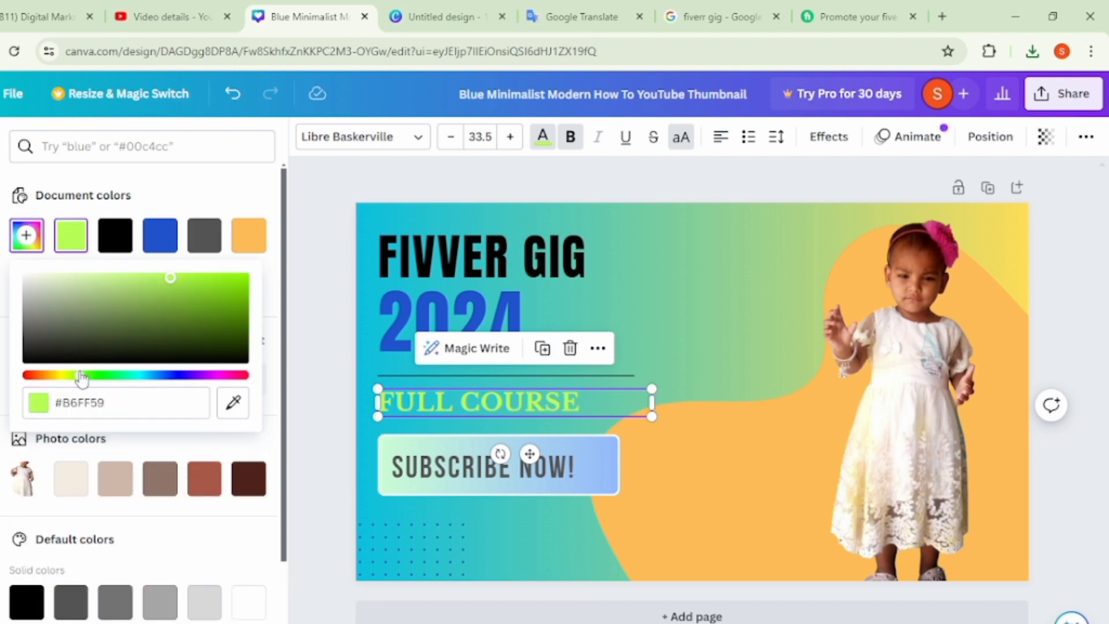
left_click(107, 376)
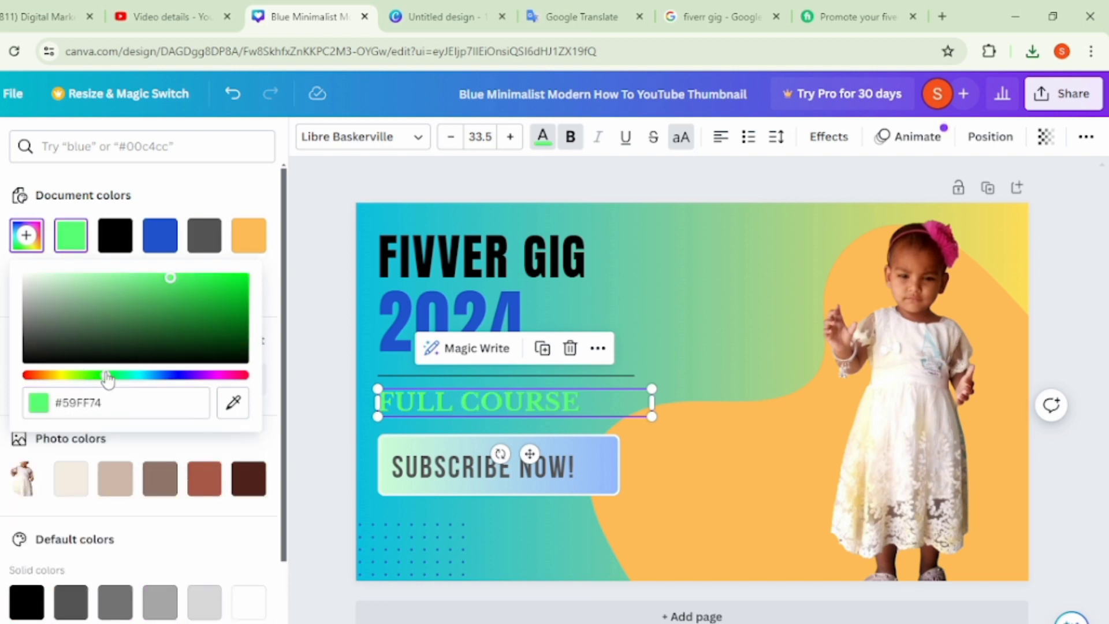
- Recolor the FULL COURSE text, trying #59FFB9, #59B9FF and #BB59FF before setting pink #FF59E4, and deselect it
left_click(121, 376)
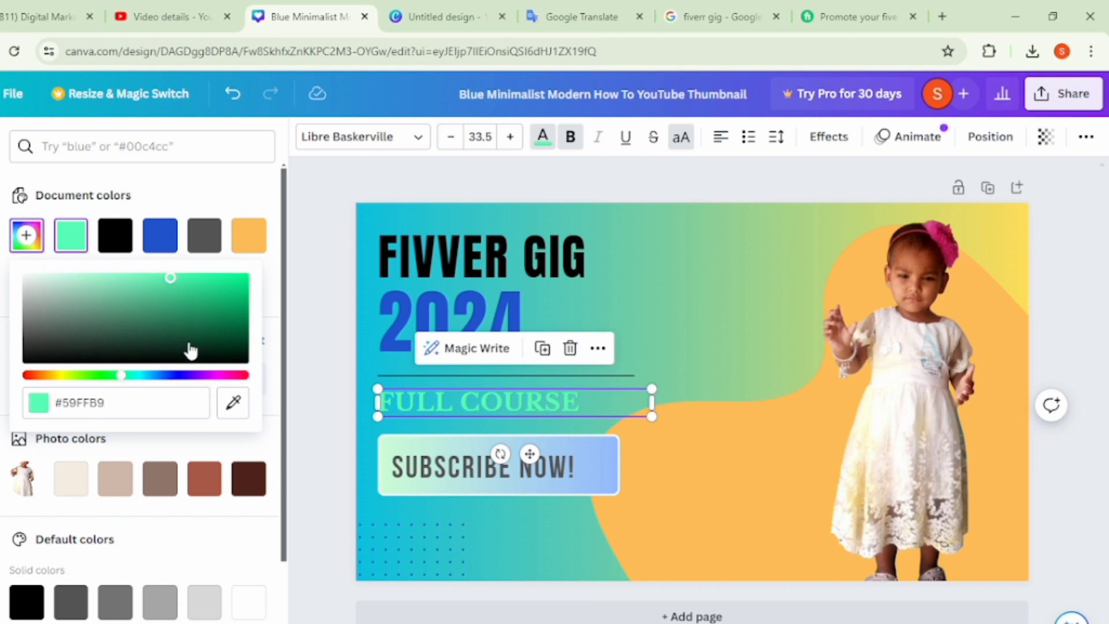
left_click(152, 375)
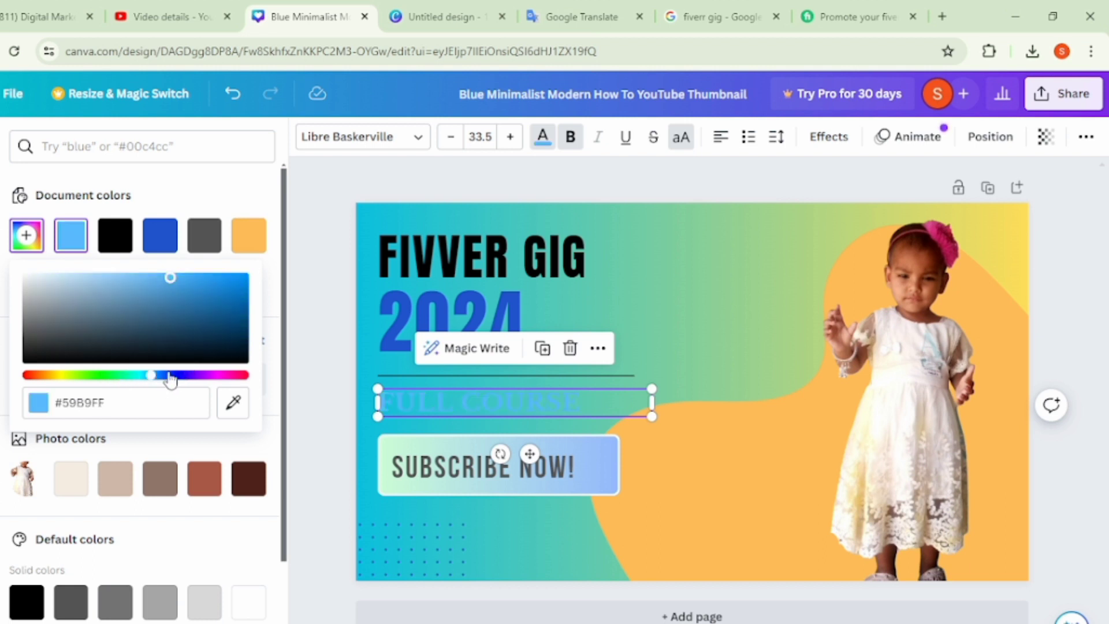
left_click(170, 376)
left_click(195, 376)
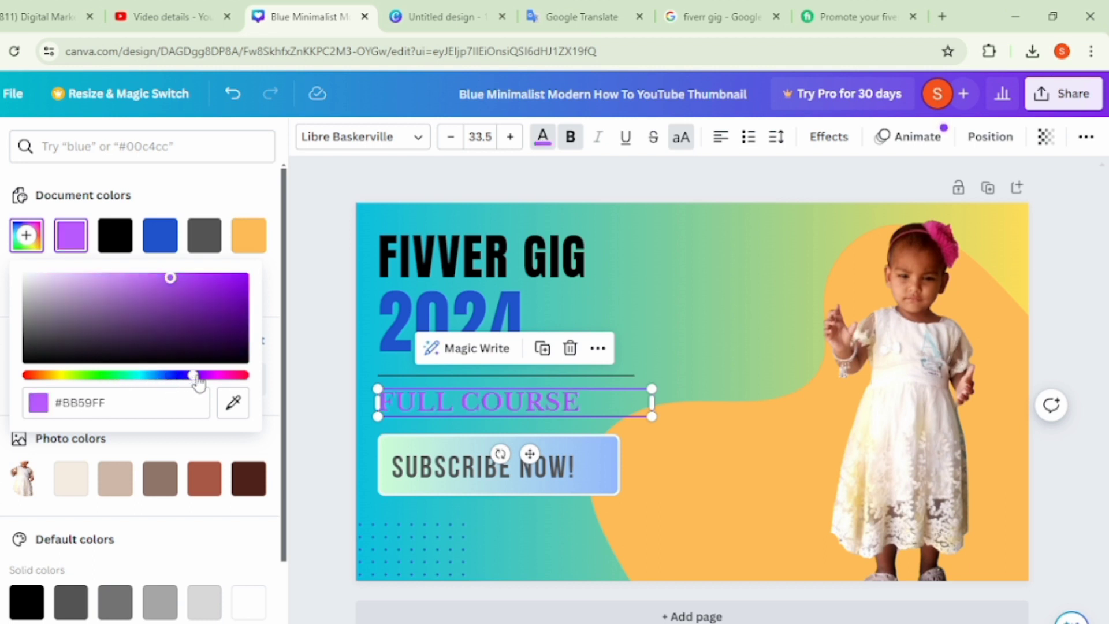
left_click(214, 375)
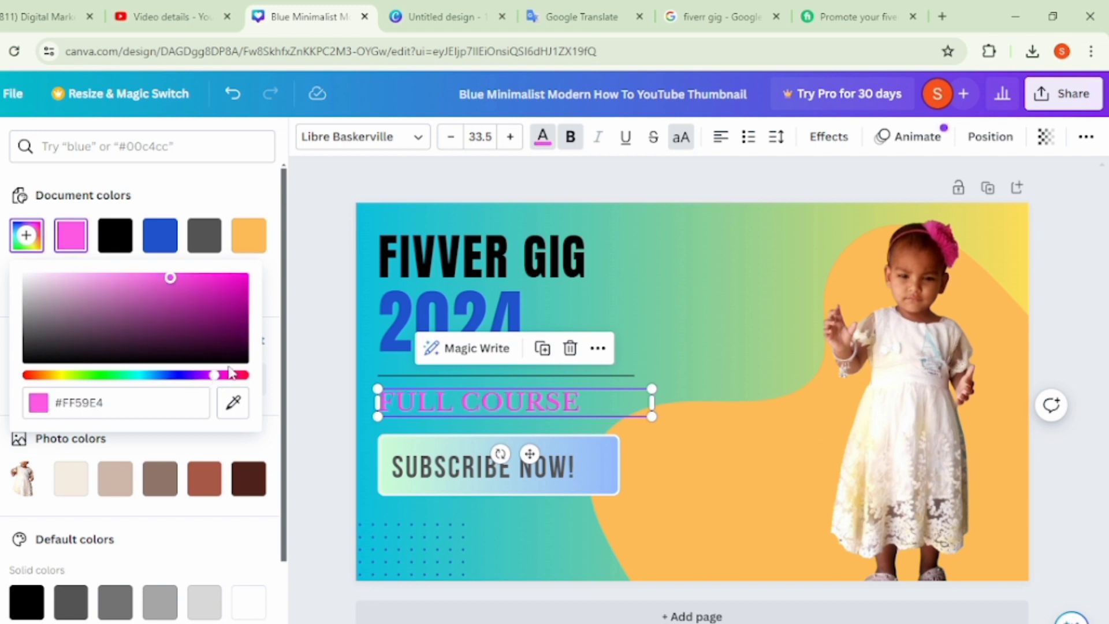
left_click(325, 389)
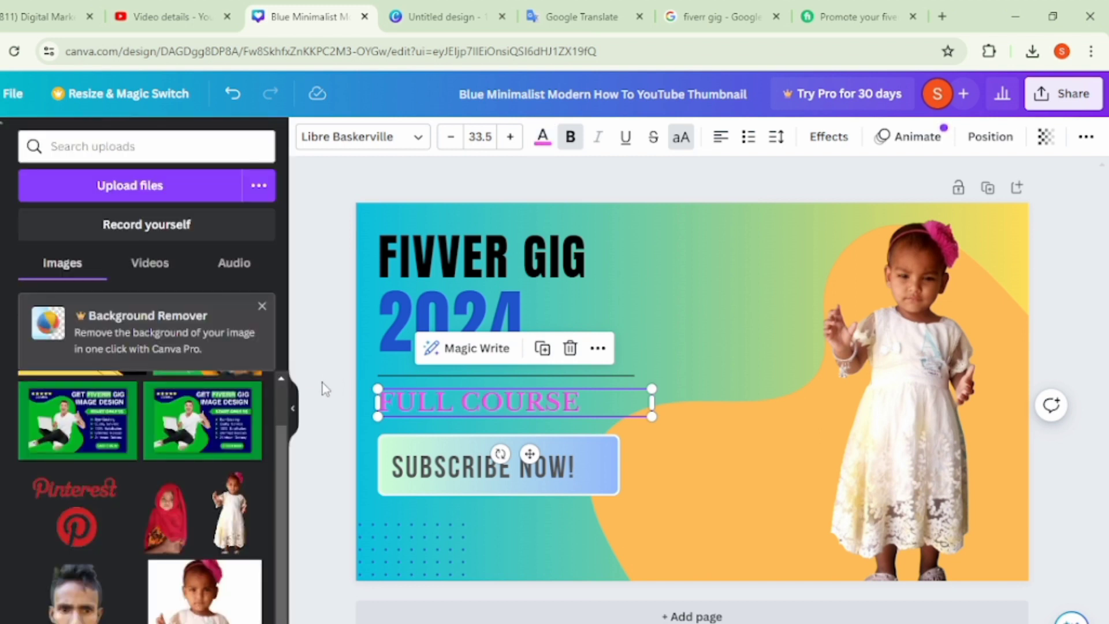
left_click(323, 389)
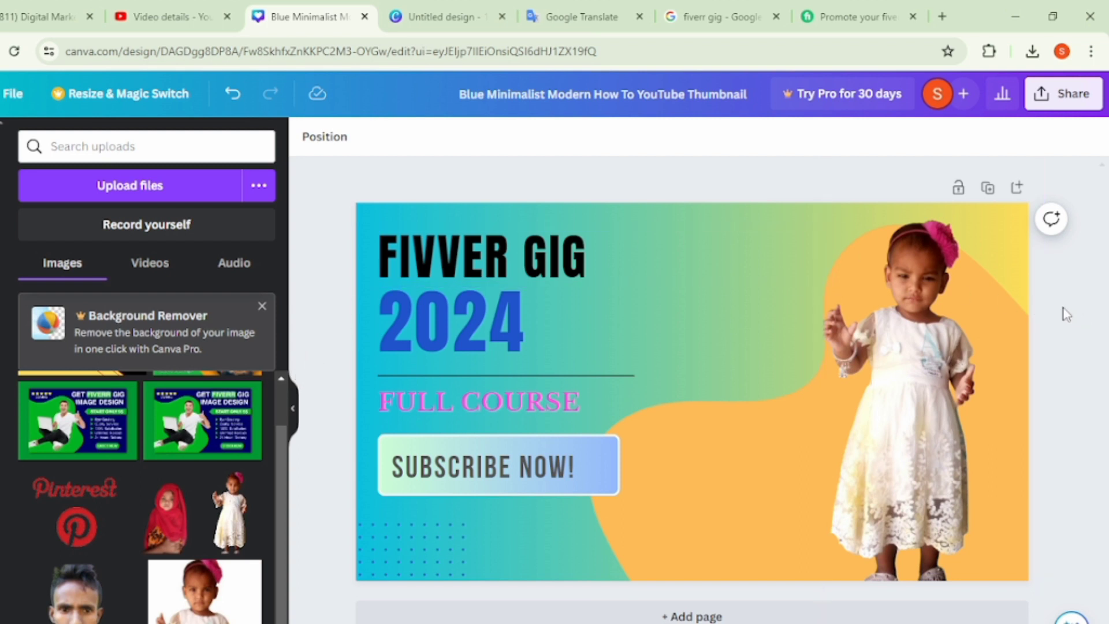
- Download the finished FIVVER GIG 2024 thumbnail as a PNG at 1,280 × 720 px
left_click(1063, 94)
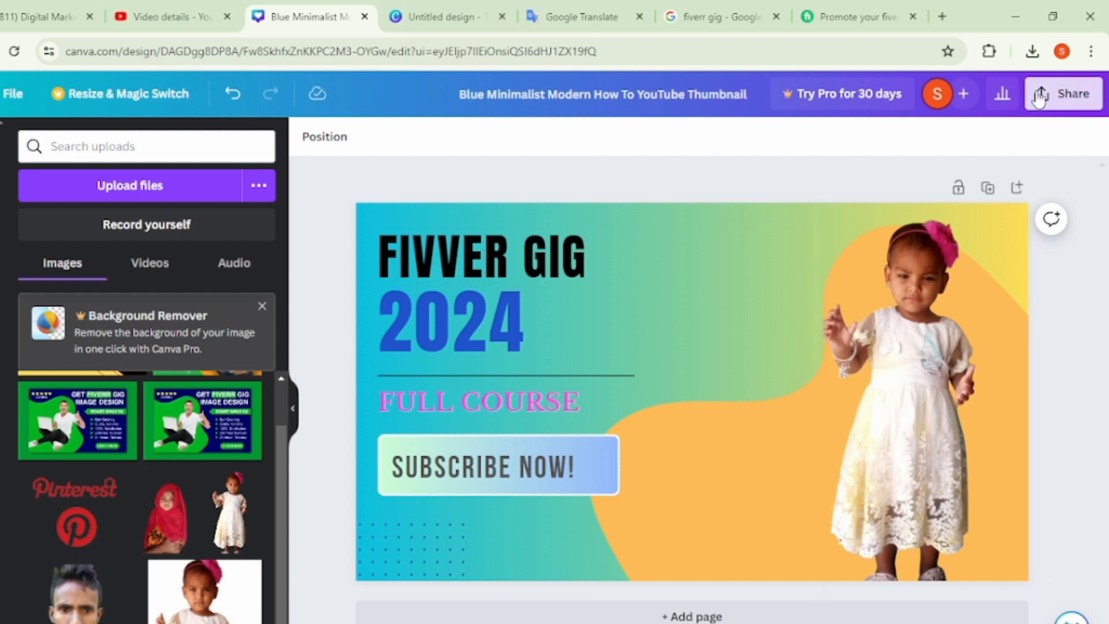
left_click(869, 507)
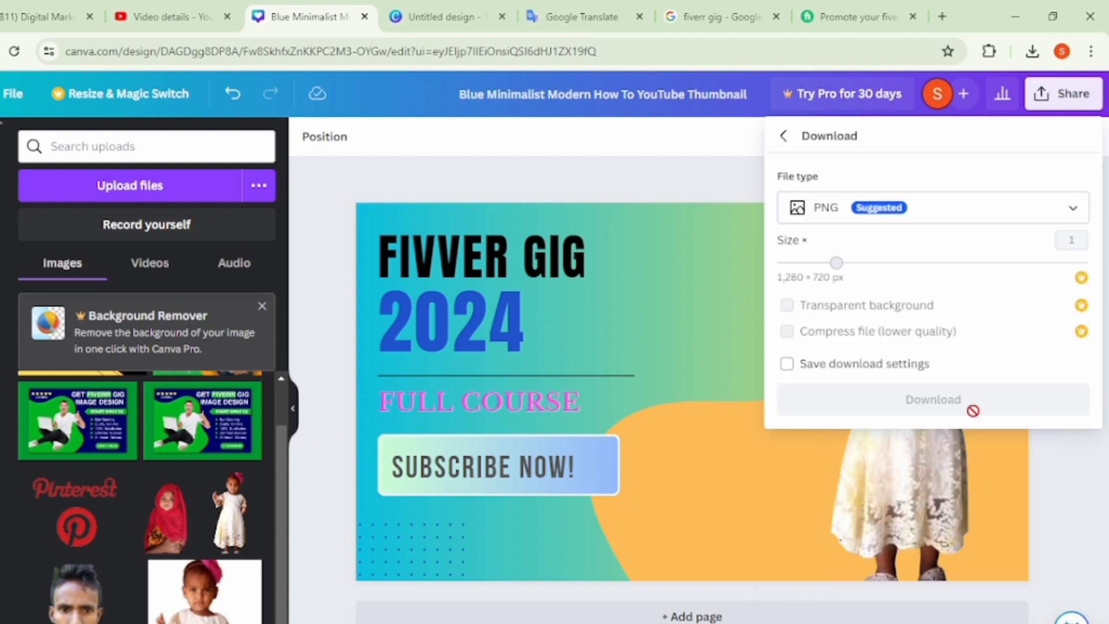
left_click(982, 410)
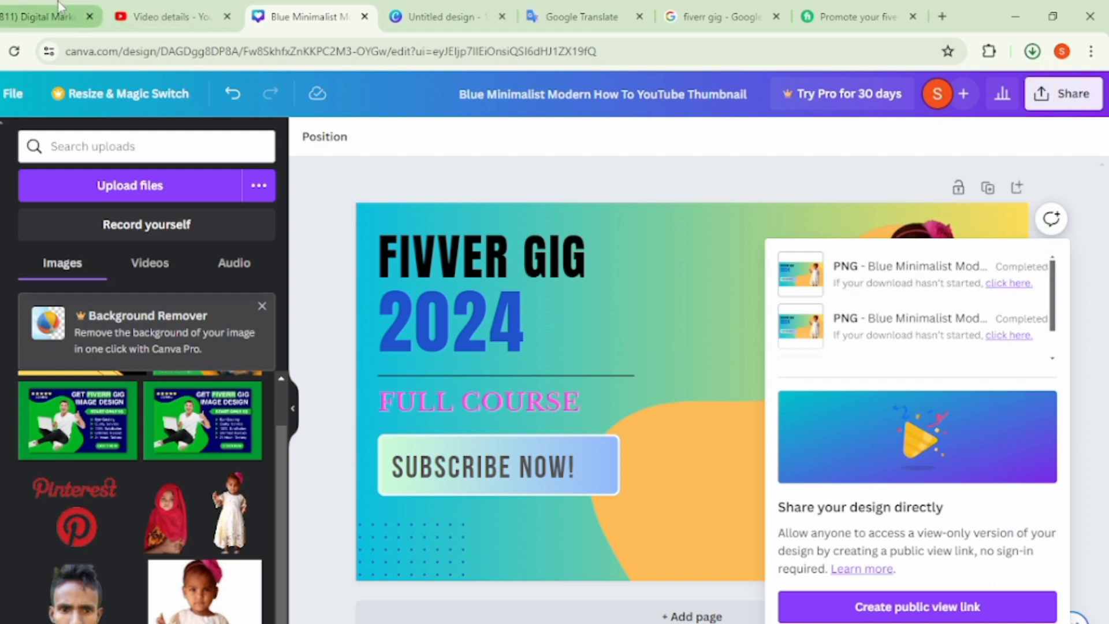
- Switch to the video's details in YouTube Studio and upload the newest Blue Minimalist Modern thumbnail from Downloads as its thumbnail
left_click(185, 10)
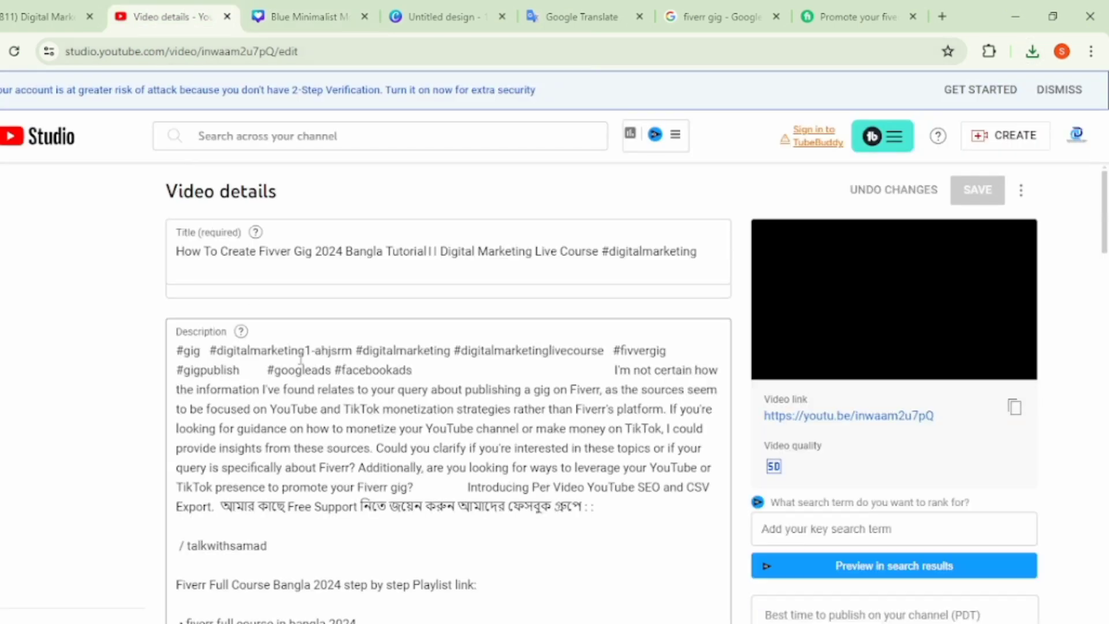
scroll(237, 456, "down", 4)
scroll(242, 475, "down", 8)
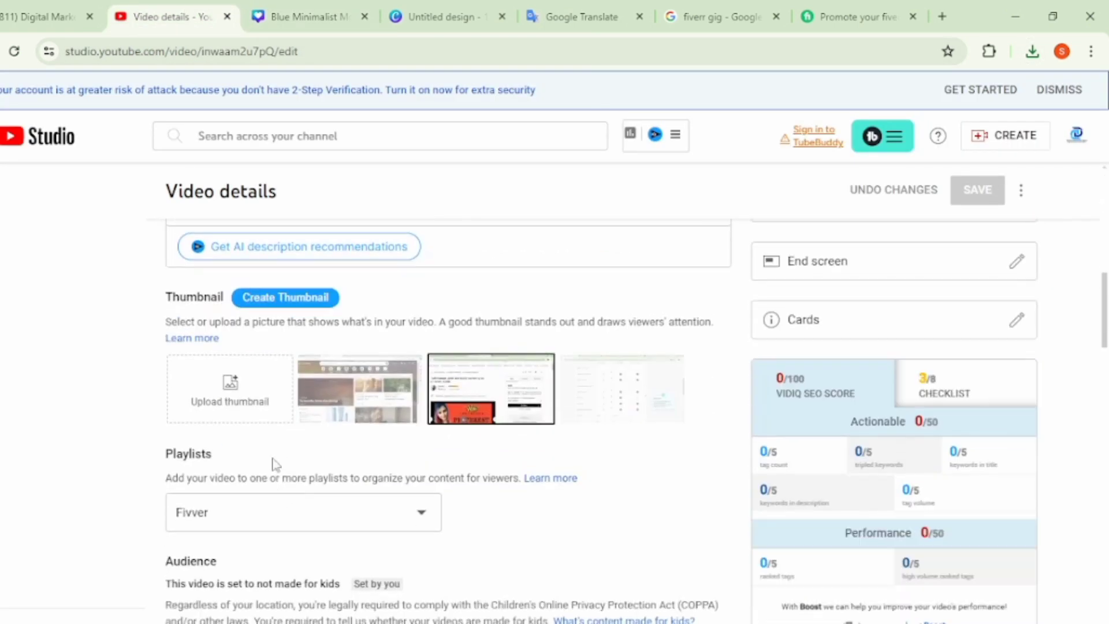
left_click(271, 387)
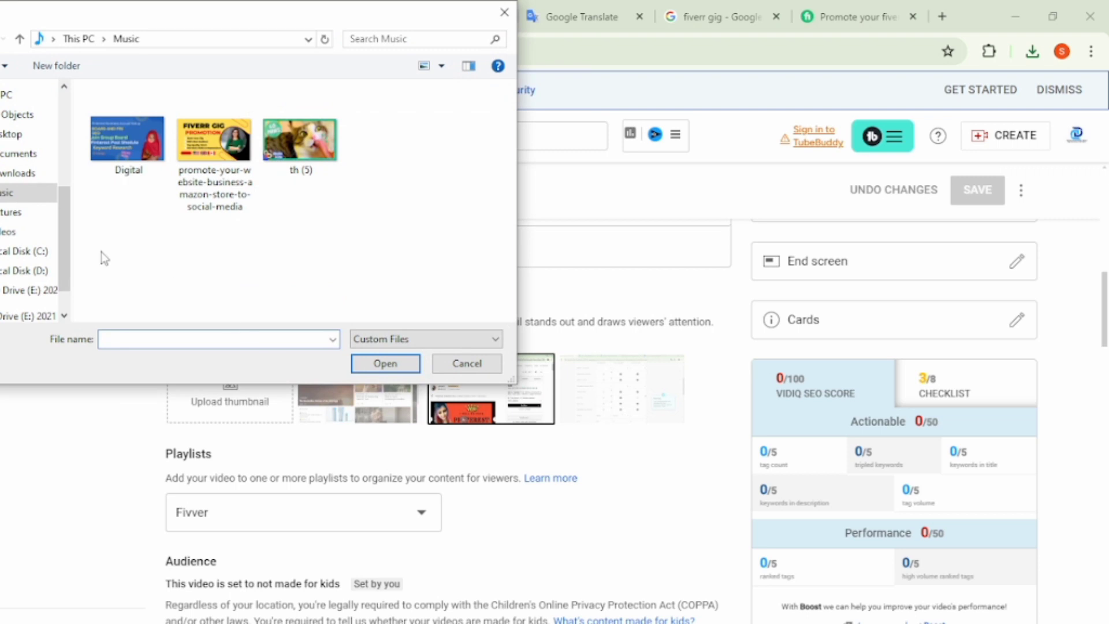
left_click(18, 173)
left_click(132, 137)
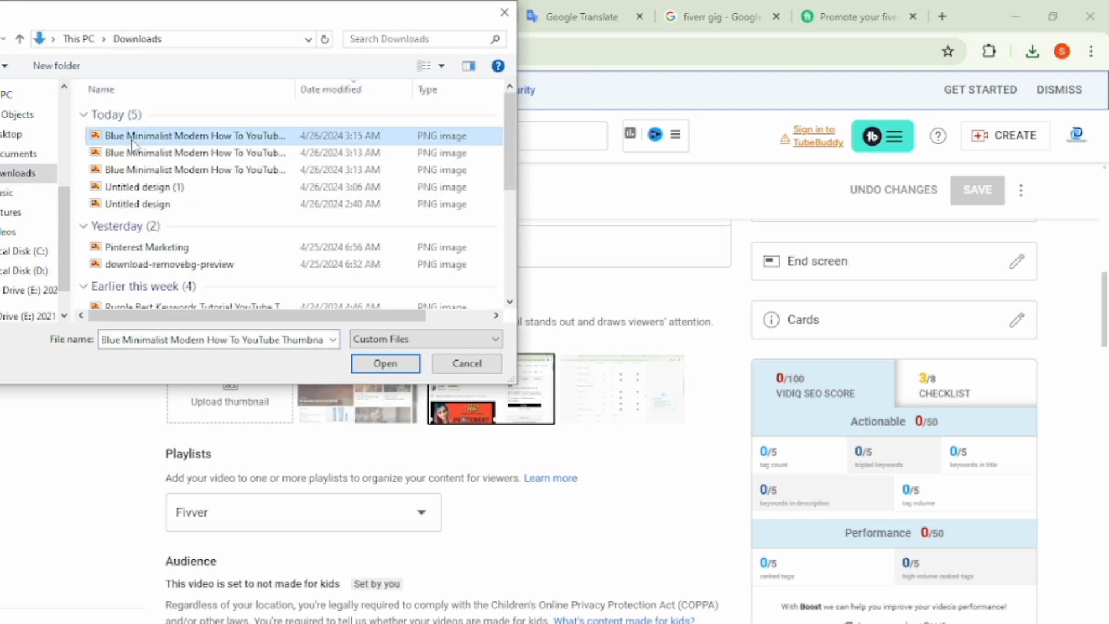
left_click(384, 364)
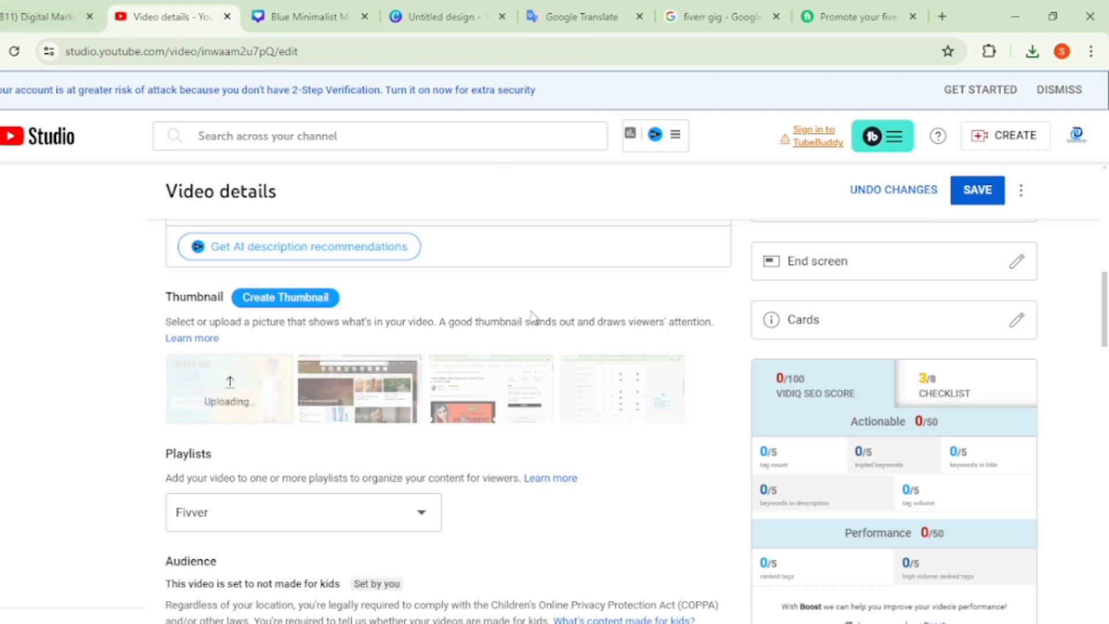
- Check the uploaded thumbnail in the video preview and save the video details
scroll(568, 315, "up", 4)
scroll(568, 315, "up", 8)
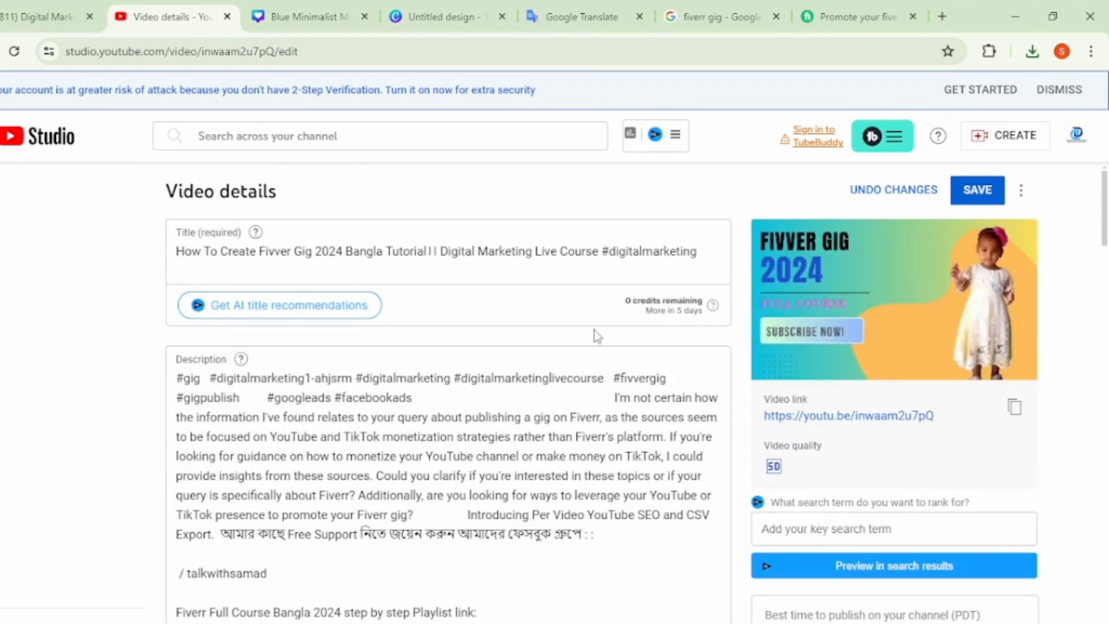
scroll(452, 293, "down", 20)
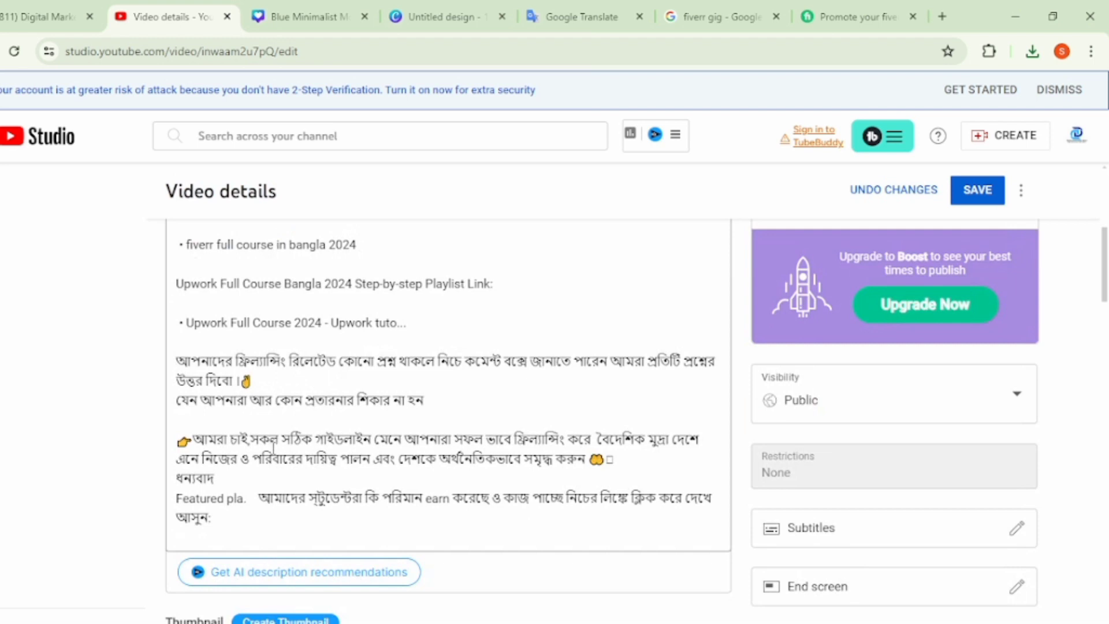
scroll(258, 475, "up", 15)
left_click(977, 192)
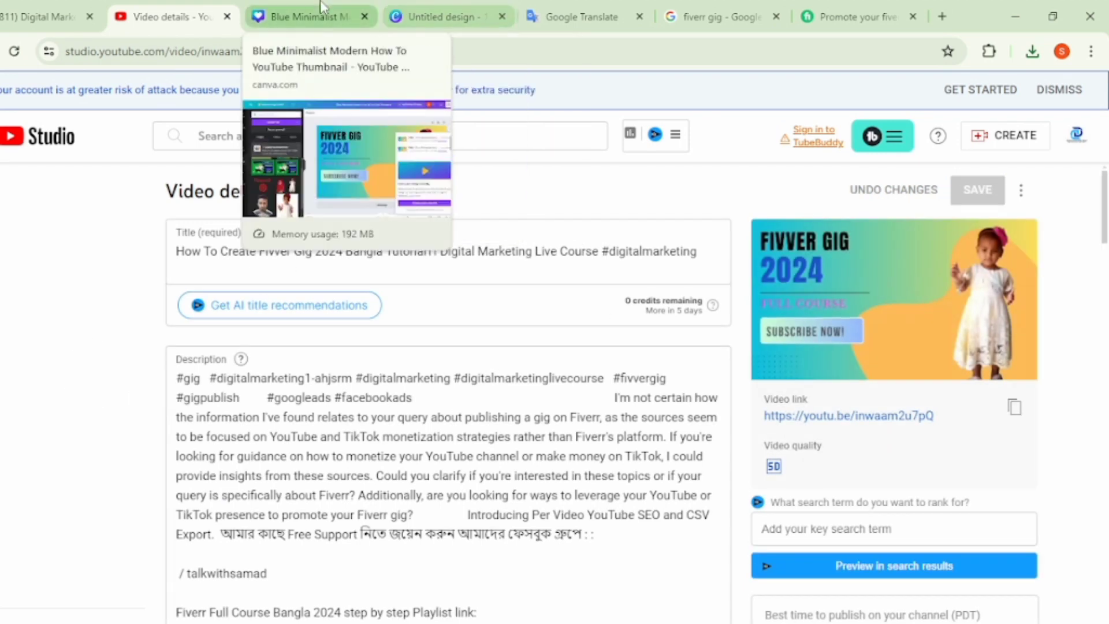
- Return to the Blue Minimalist thumbnail in Canva and delete the child's photo and the orange blob behind it
left_click(322, 12)
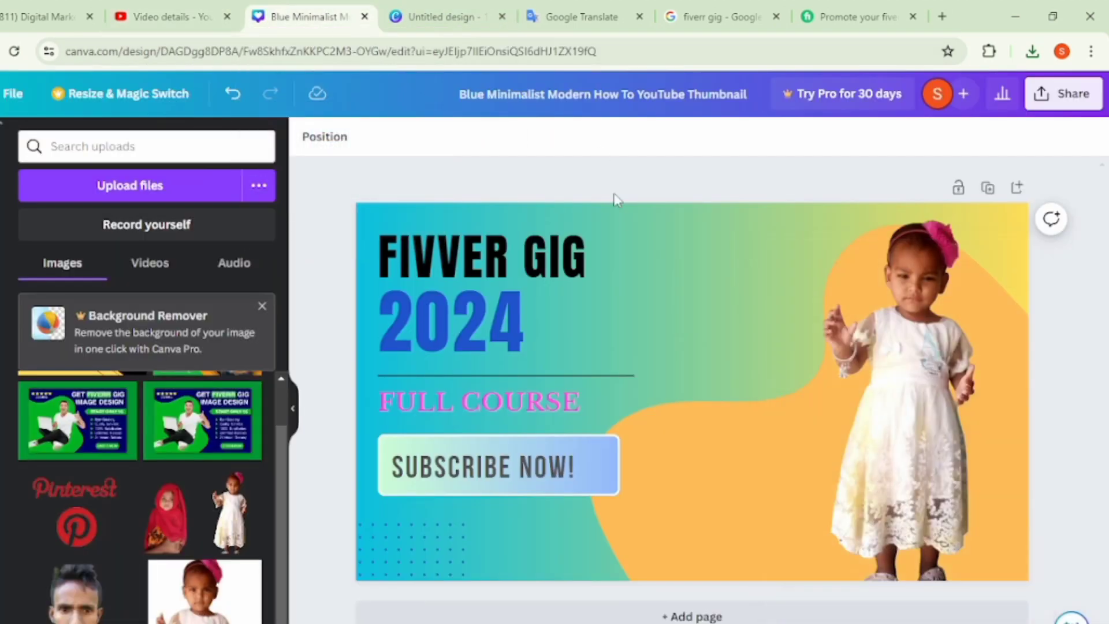
left_click(899, 429)
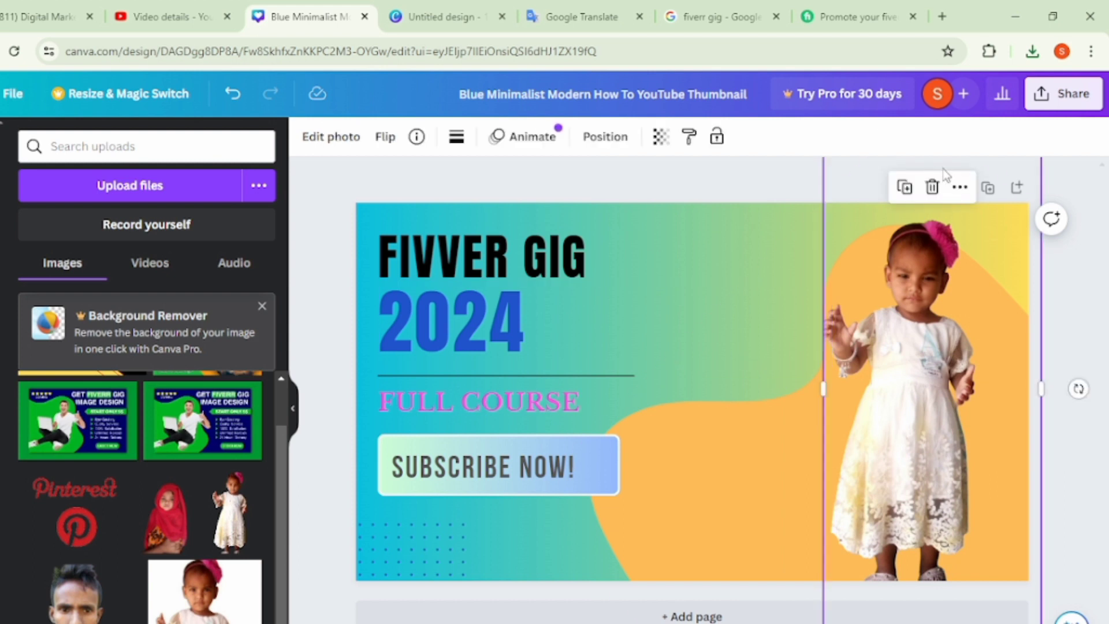
left_click(932, 187)
left_click(906, 332)
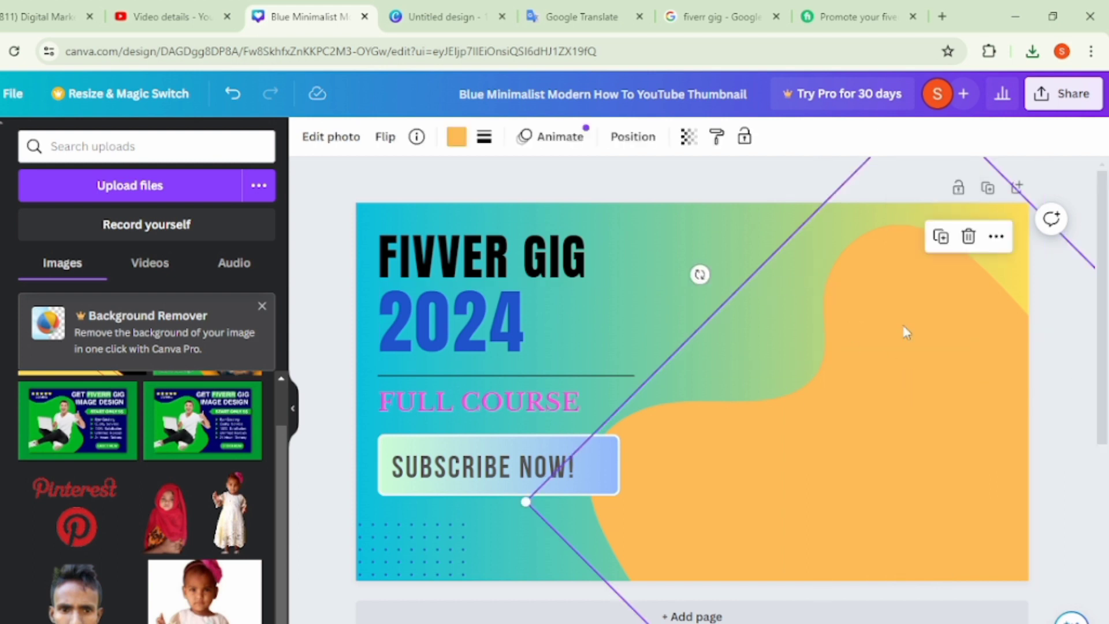
left_click(969, 237)
left_click(854, 301)
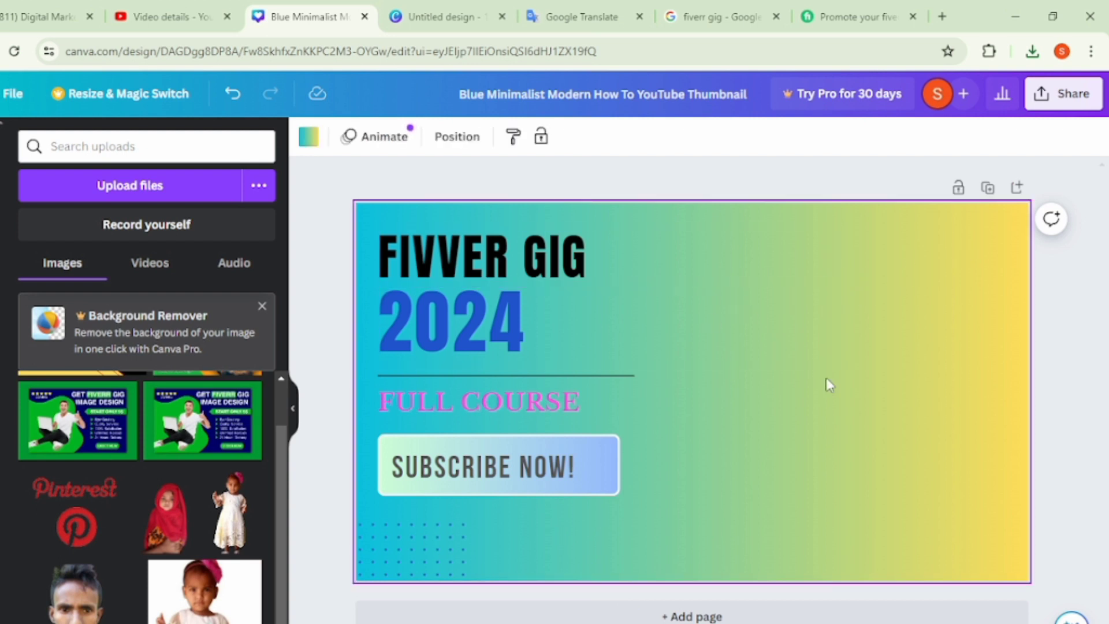
- Delete the SUBSCRIBE NOW! text, its gradient button and the FULL COURSE text from the design
left_click(383, 376)
left_click(457, 467)
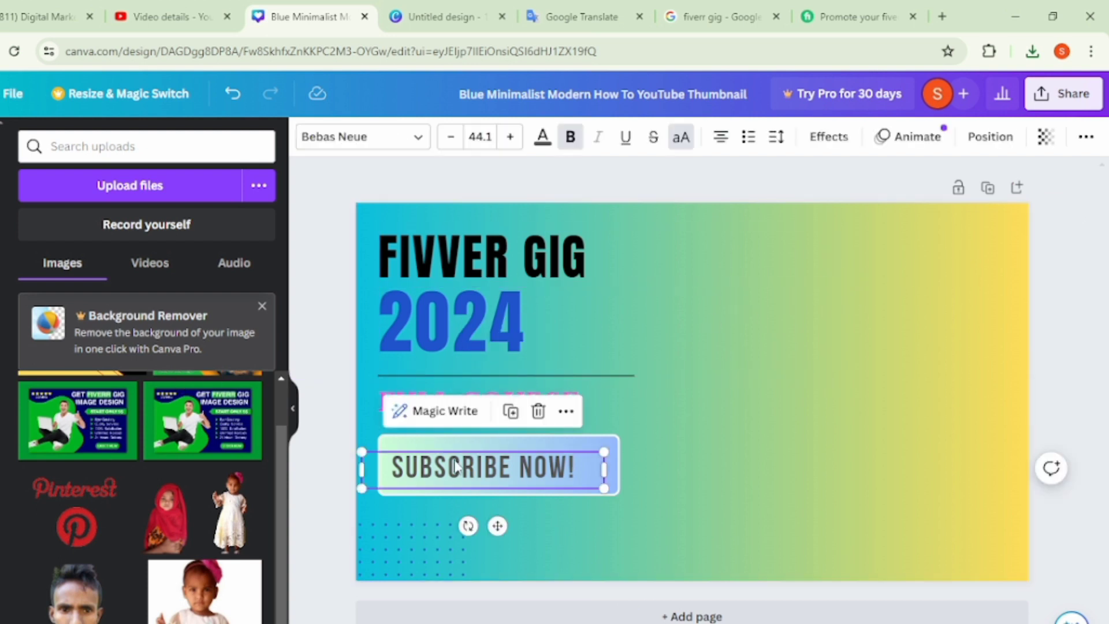
left_click(539, 411)
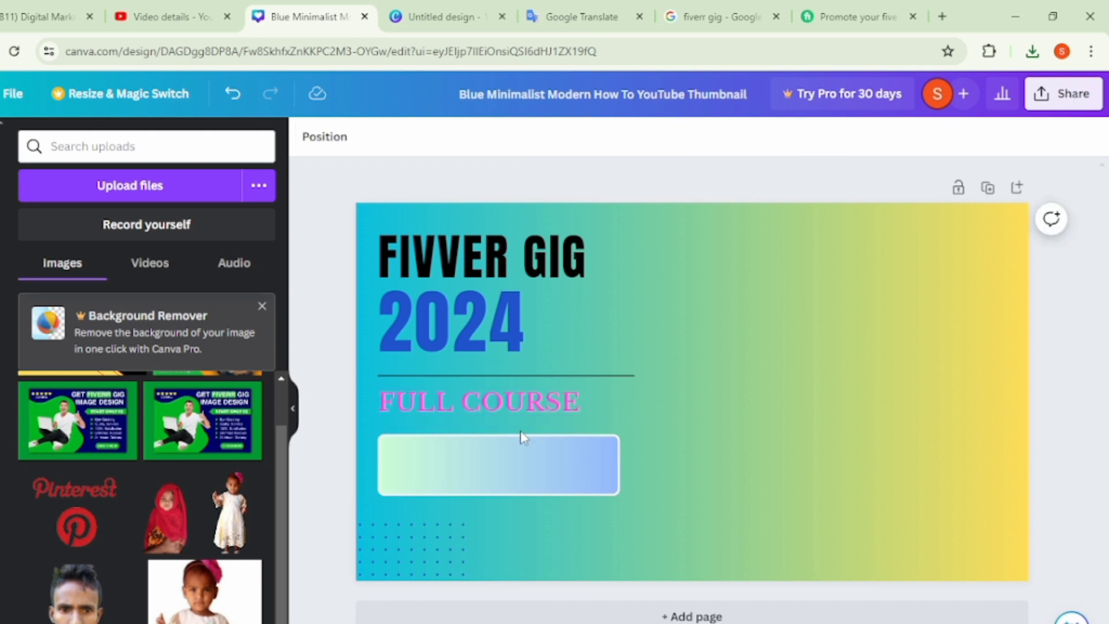
left_click(506, 466)
left_click(498, 392)
left_click(496, 386)
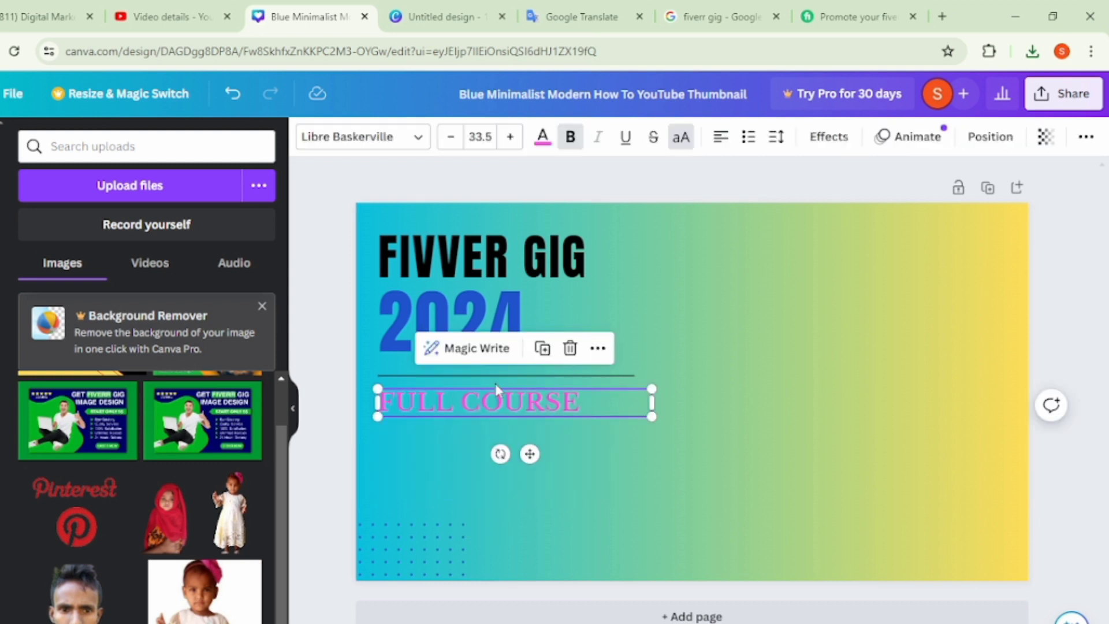
left_click(571, 348)
- Delete the 2024 and FIVVER GIG headings from the design
left_click(457, 324)
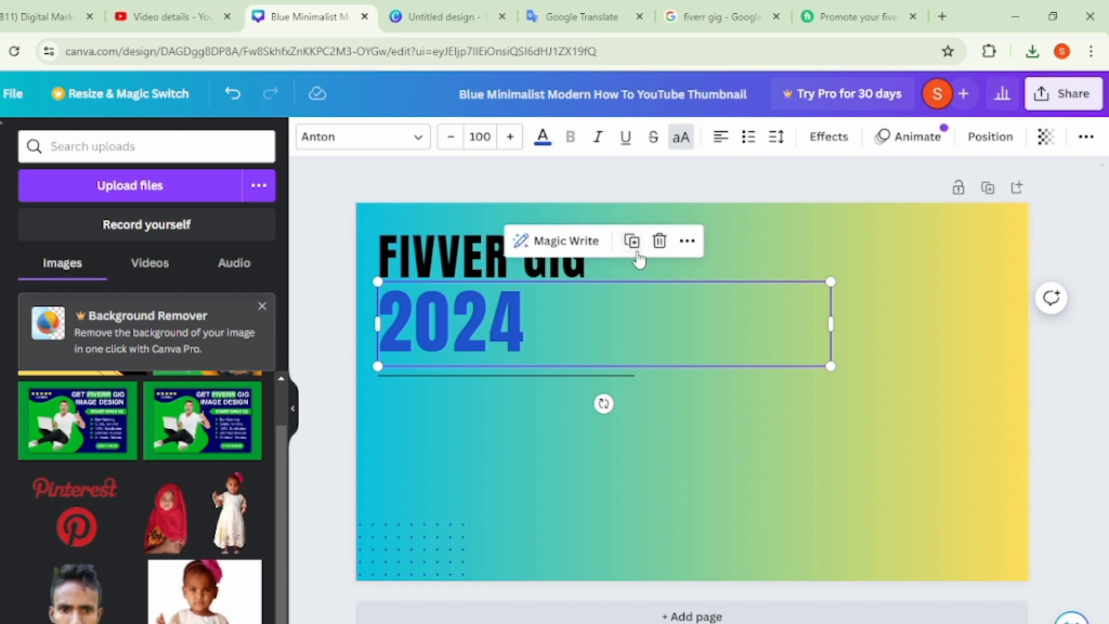
left_click(660, 240)
left_click(439, 240)
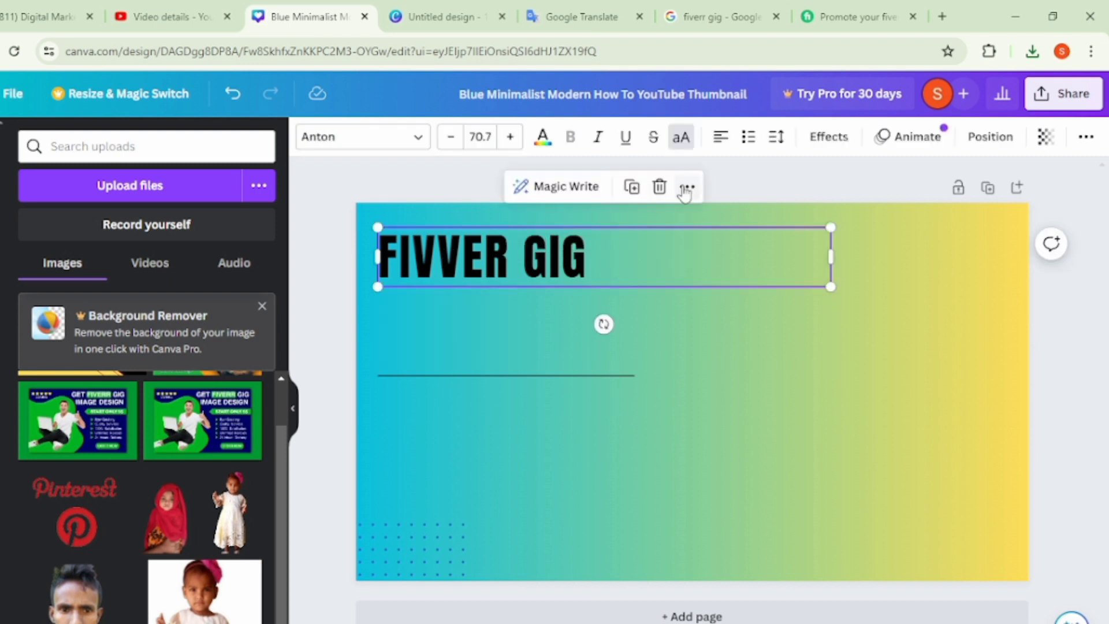
left_click(659, 186)
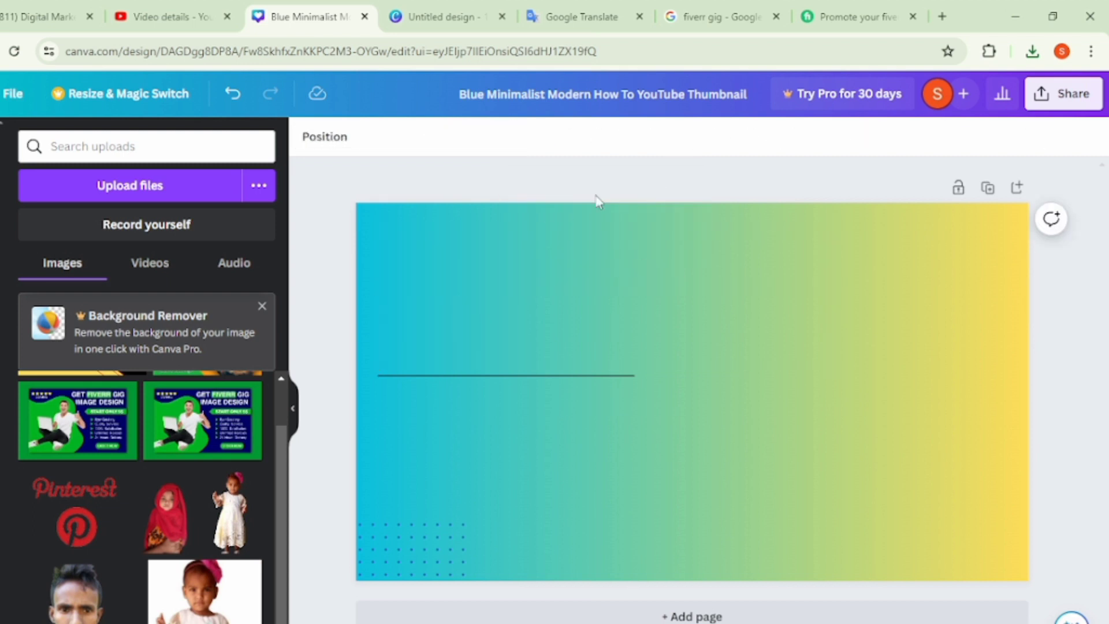
- Upload the image promote-your-website-business-amazon-store-to-social-media from the Music folder
left_click(144, 195)
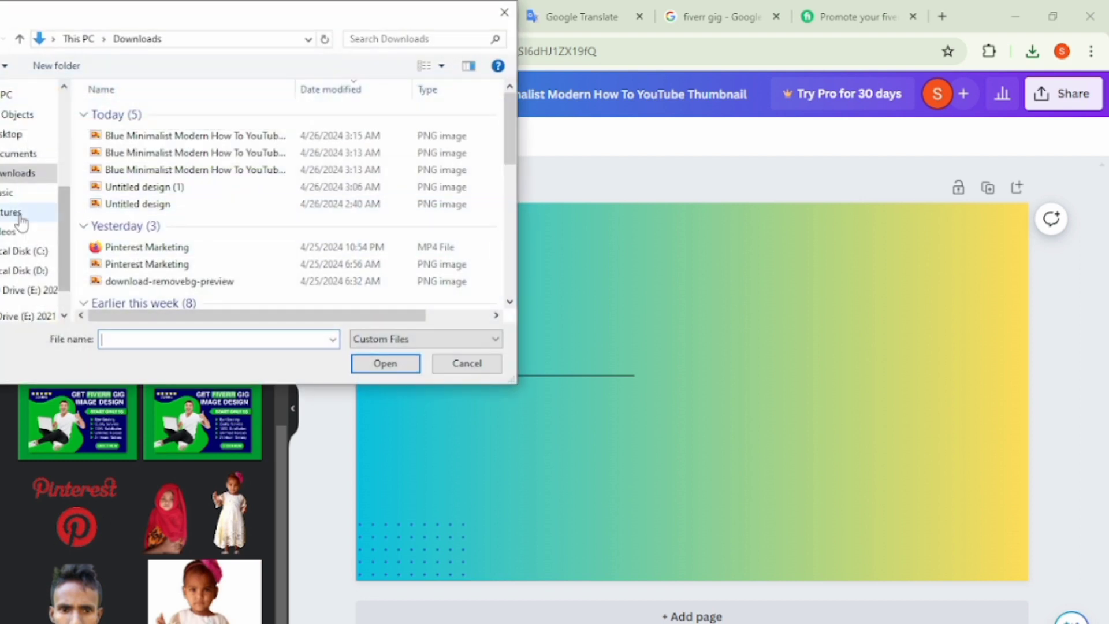
left_click(10, 194)
left_click(383, 168)
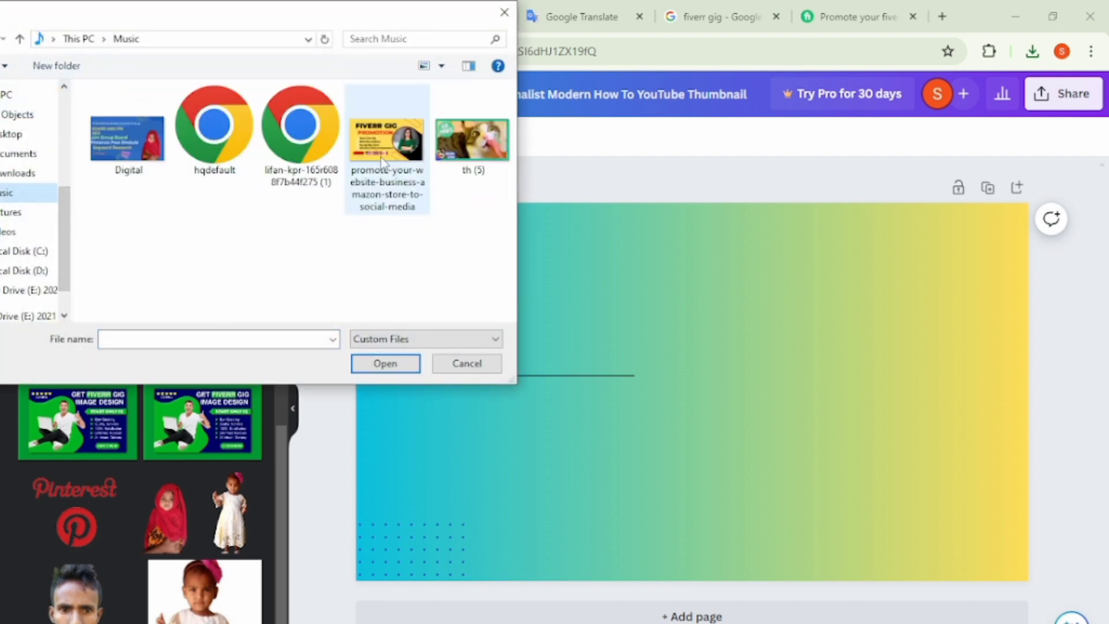
left_click(386, 365)
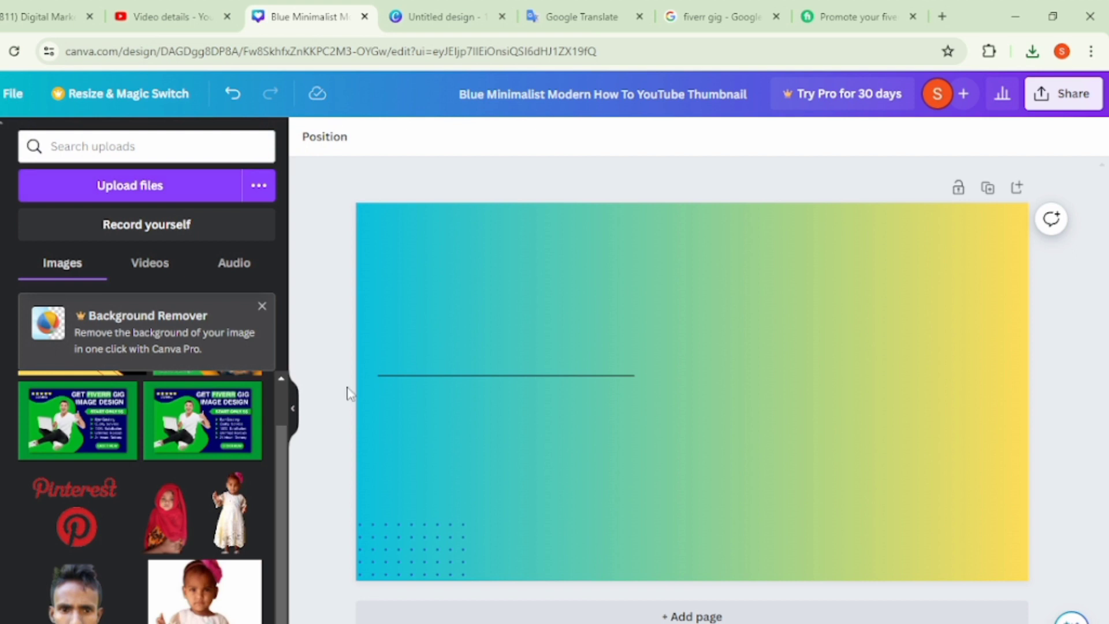
- Try the orange Fiverr GIG Image on the page, delete it, and add the yellow FIVERR GIG PROMOTION image instead
left_click(73, 408)
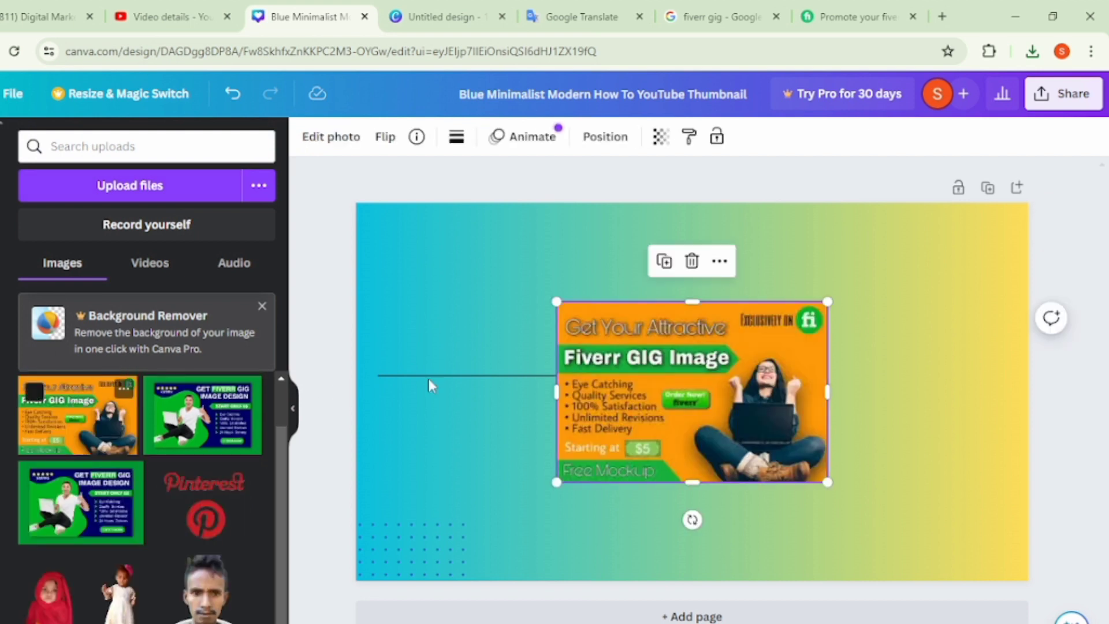
left_click(692, 260)
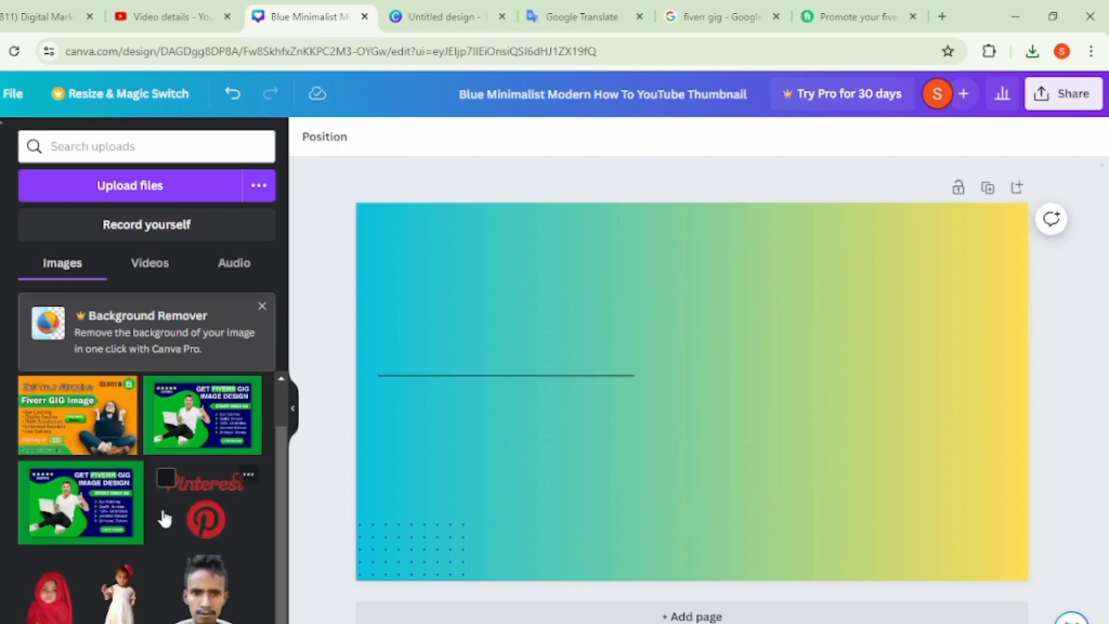
scroll(165, 519, "up", 1)
left_click(87, 429)
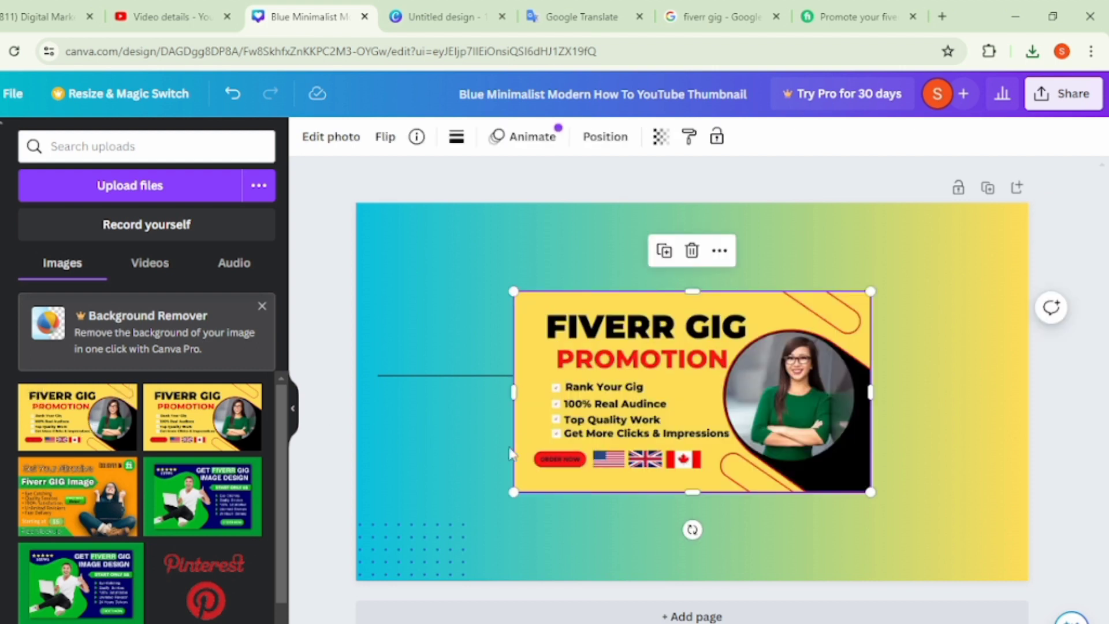
- Stretch the FIVERR GIG PROMOTION image to all four page edges so it fills the thumbnail, and deselect it
left_click_drag(513, 393, 351, 392)
left_click_drag(867, 392, 1036, 363)
left_click_drag(691, 293, 679, 207)
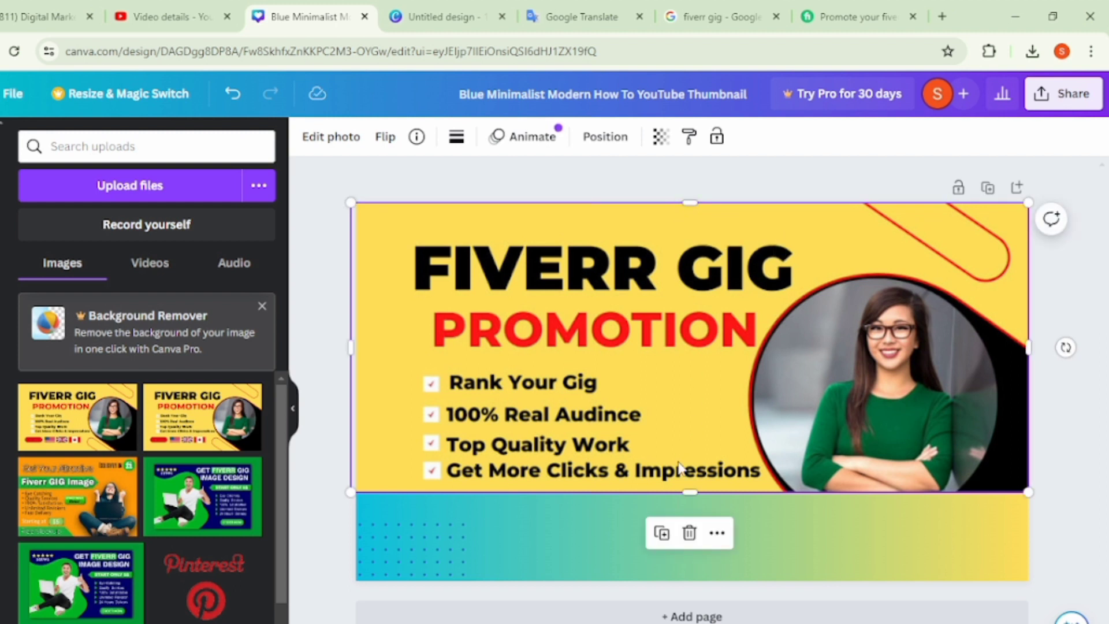
left_click_drag(691, 497, 693, 581)
left_click(1082, 295)
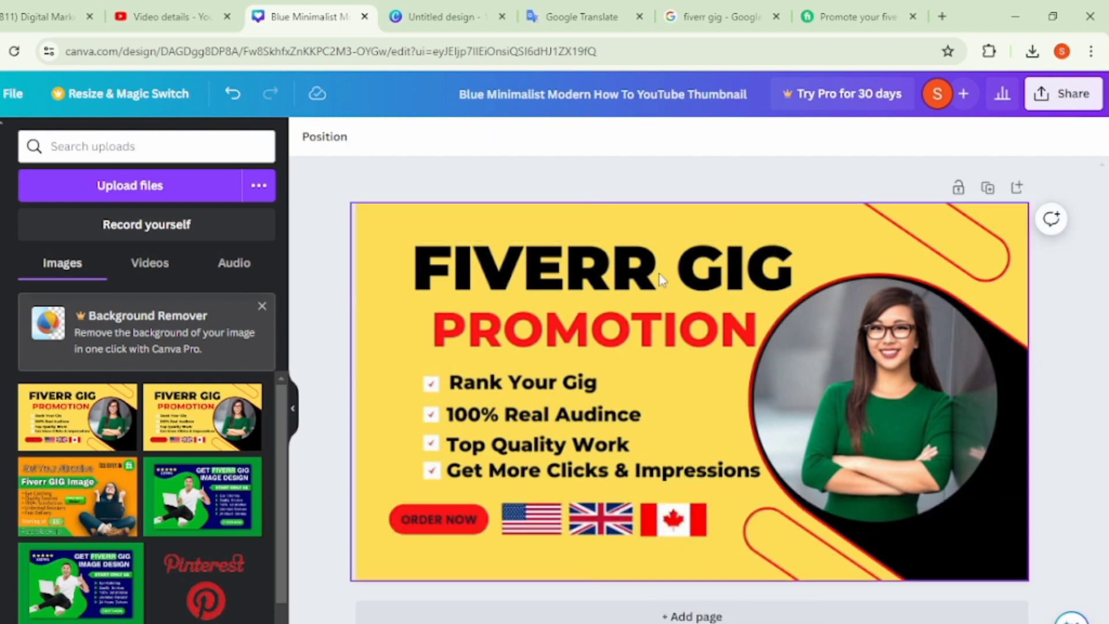
left_click(564, 289)
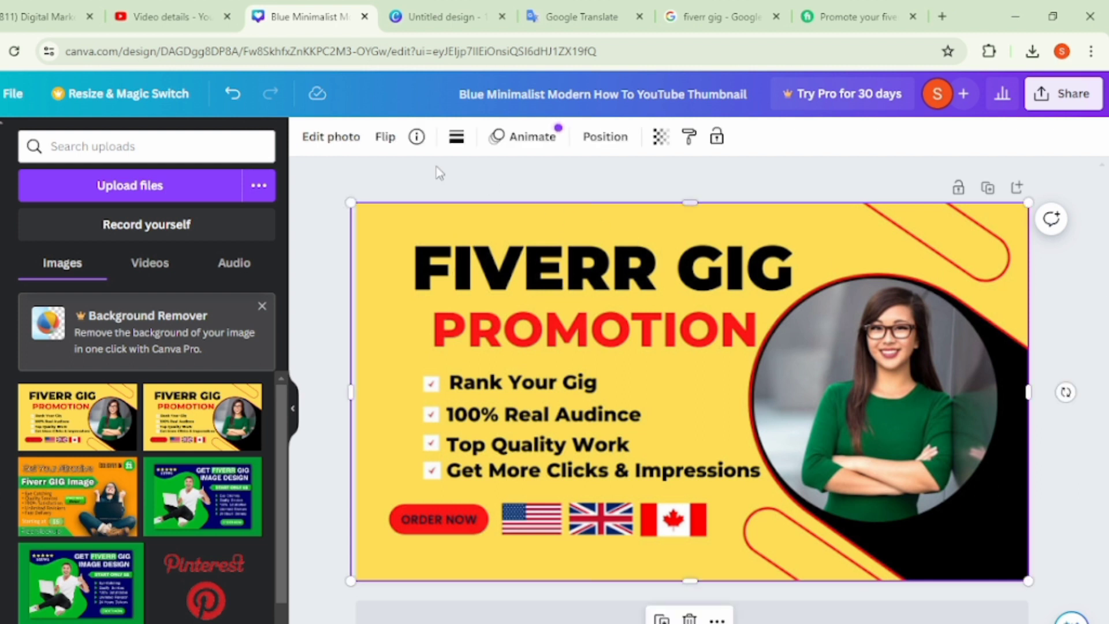
left_click(457, 137)
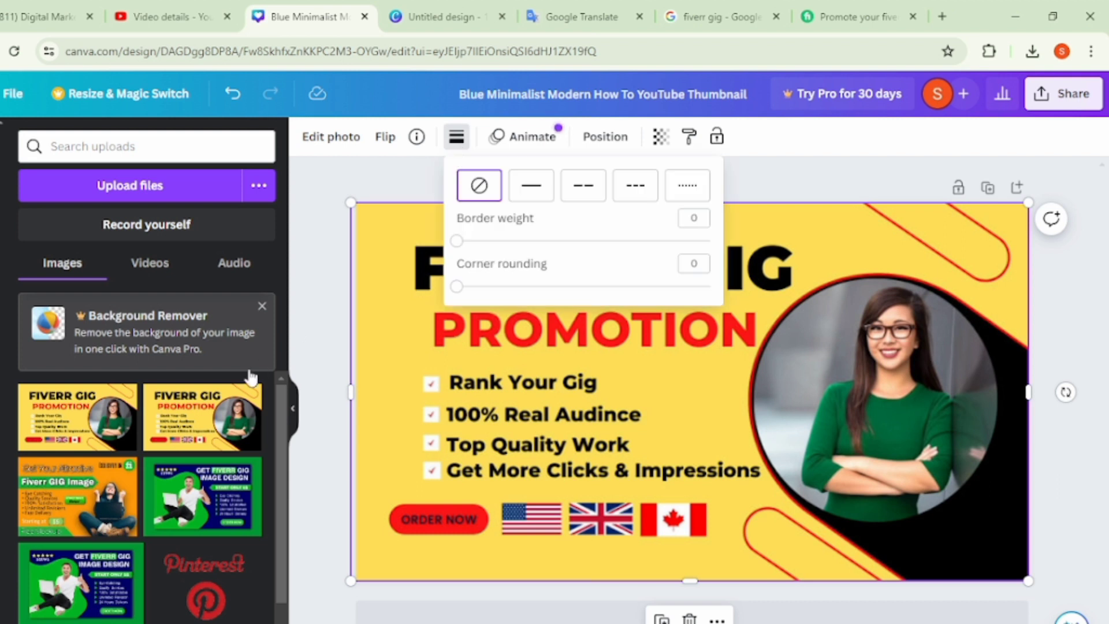
left_click(349, 194)
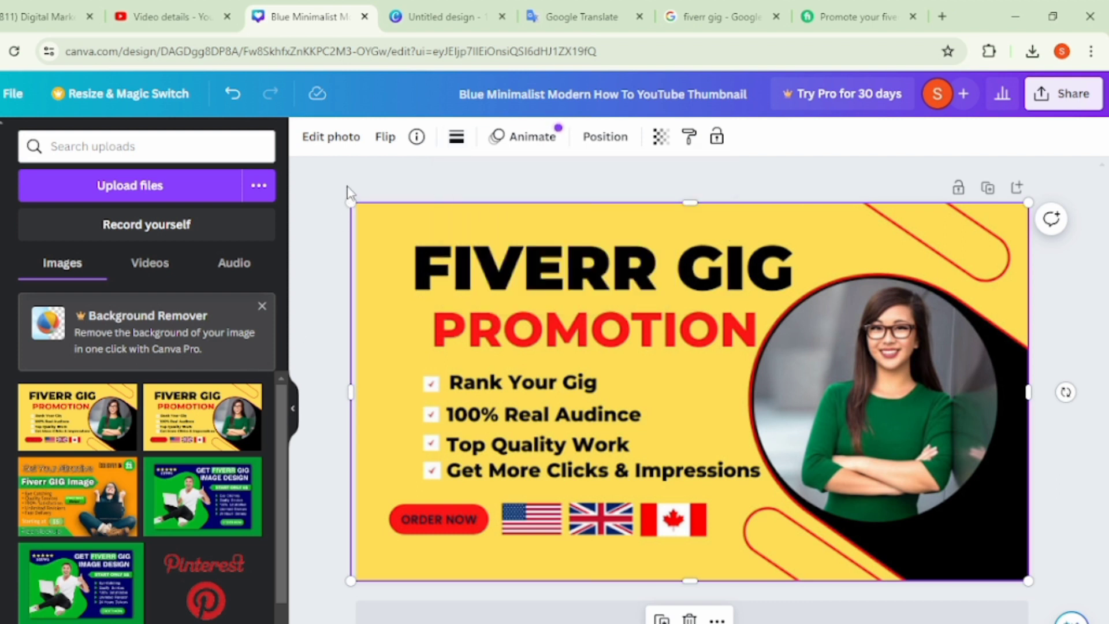
- Compare the Belvedere, Aero, Capri and Myst filters on the FIVERR GIG PROMOTION image and apply the Bali filter
scroll(847, 263, "down", 1)
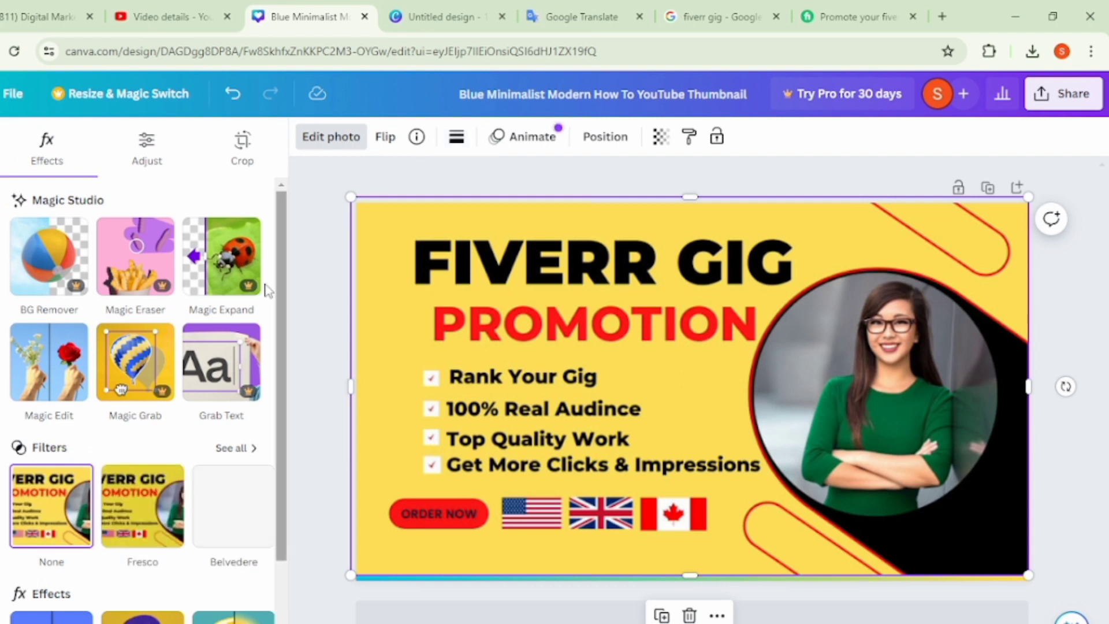
left_click(141, 506)
left_click(237, 516)
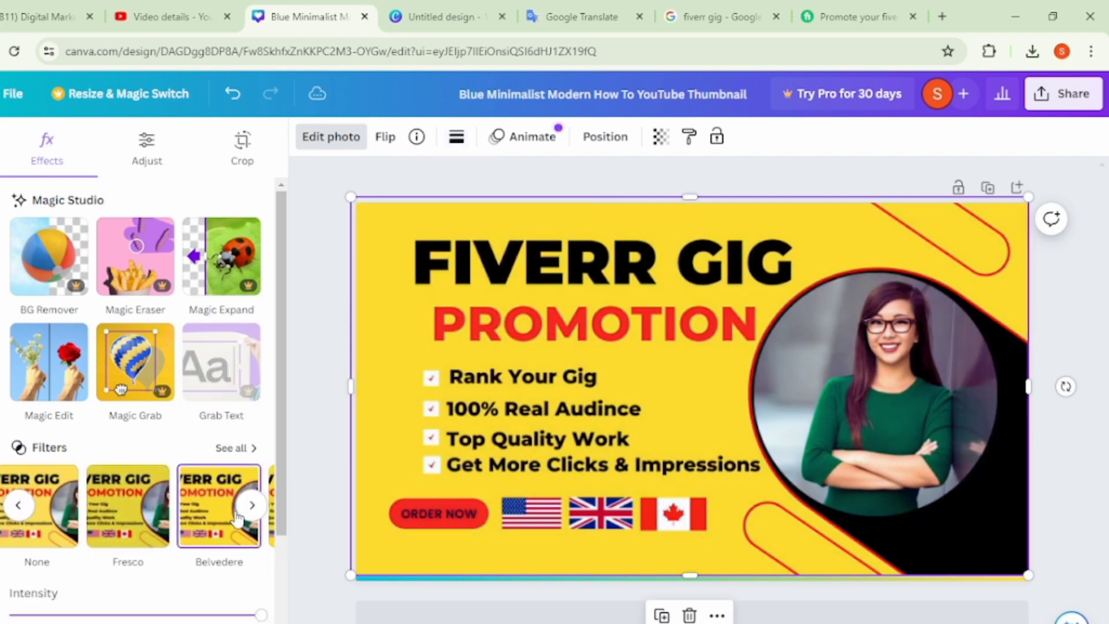
left_click(251, 506)
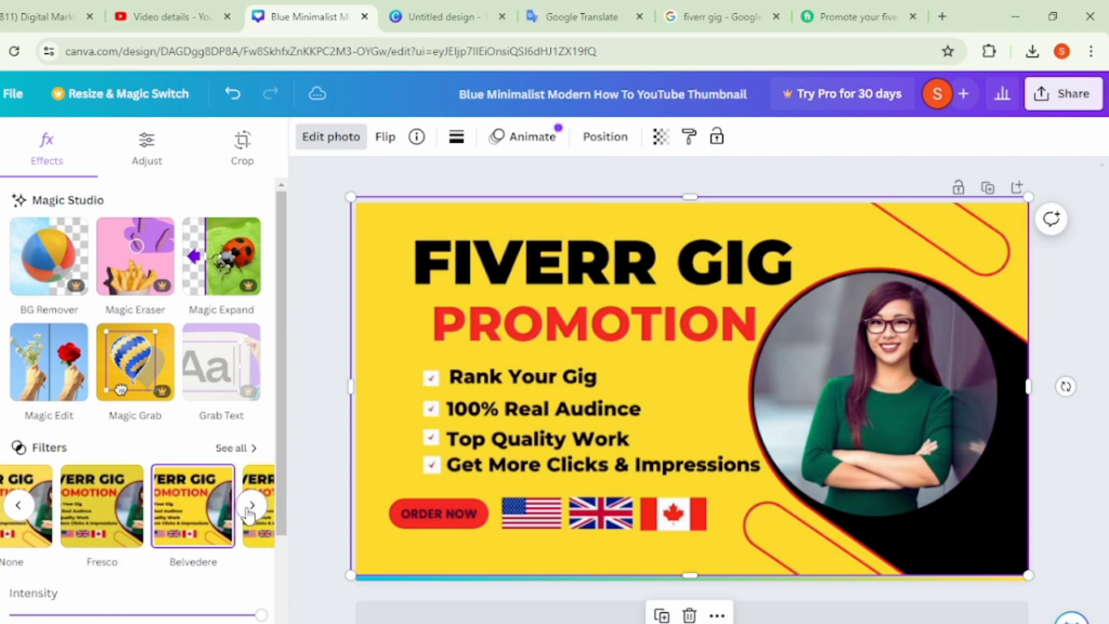
left_click(213, 519)
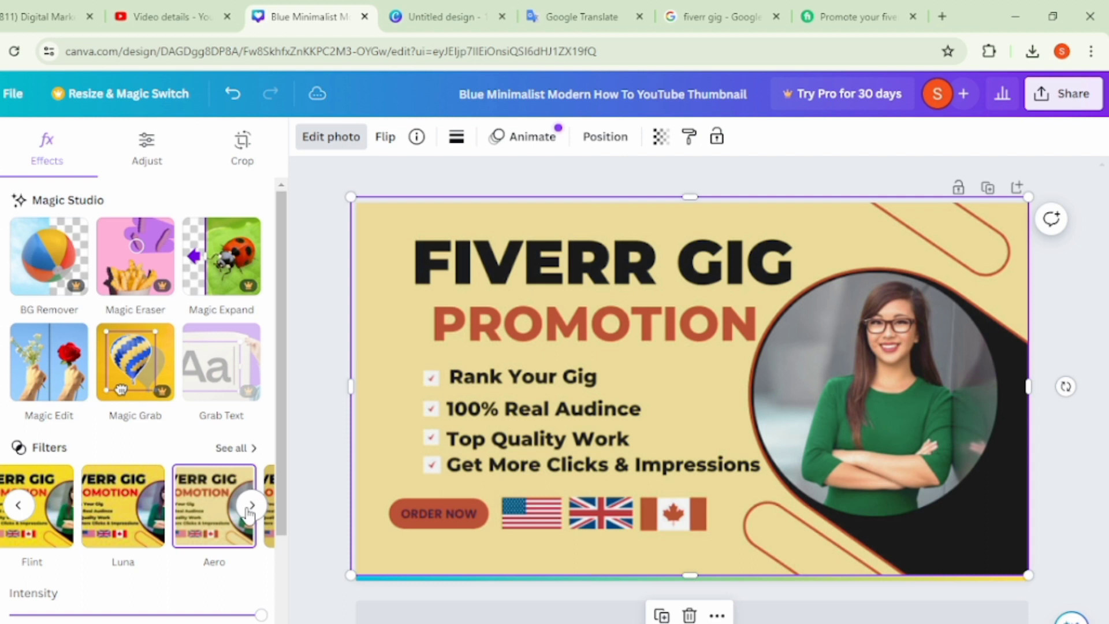
left_click(252, 506)
left_click(209, 520)
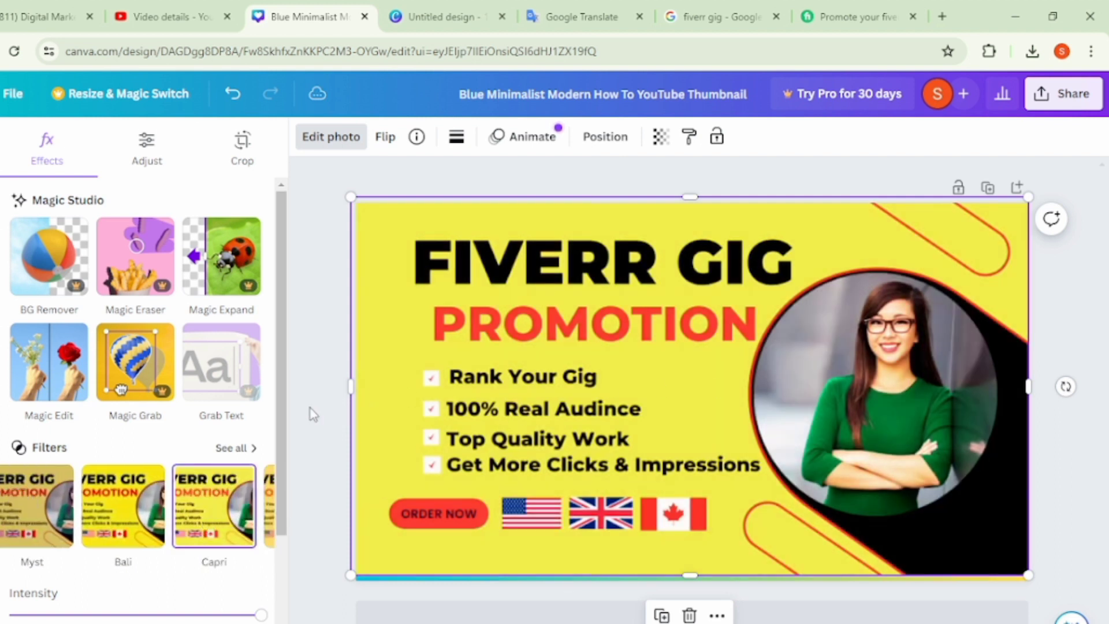
left_click(60, 527)
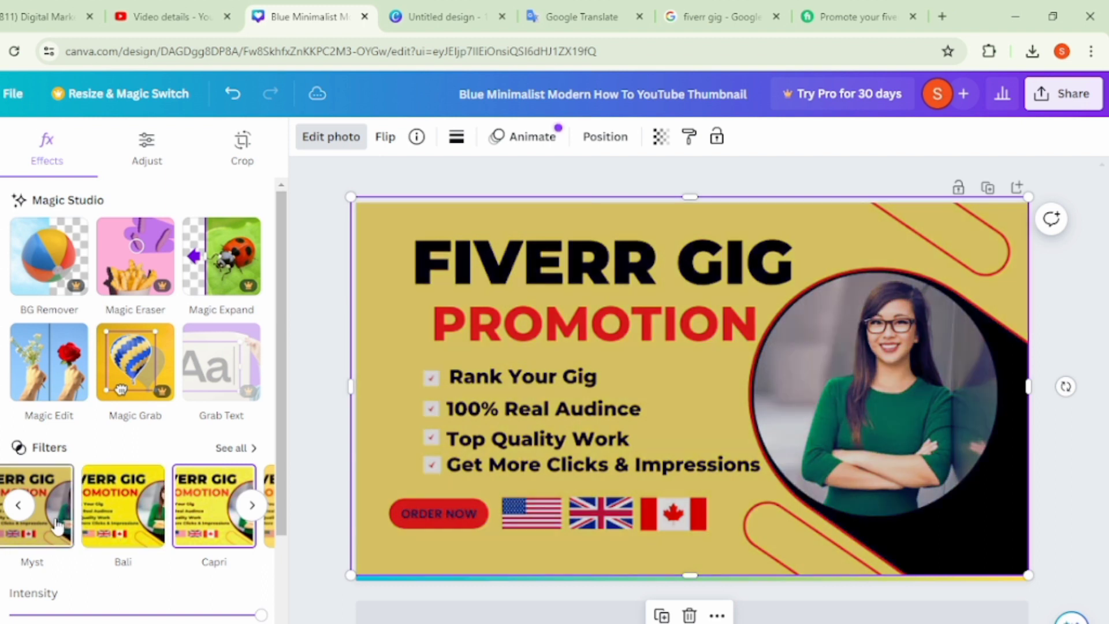
left_click(134, 522)
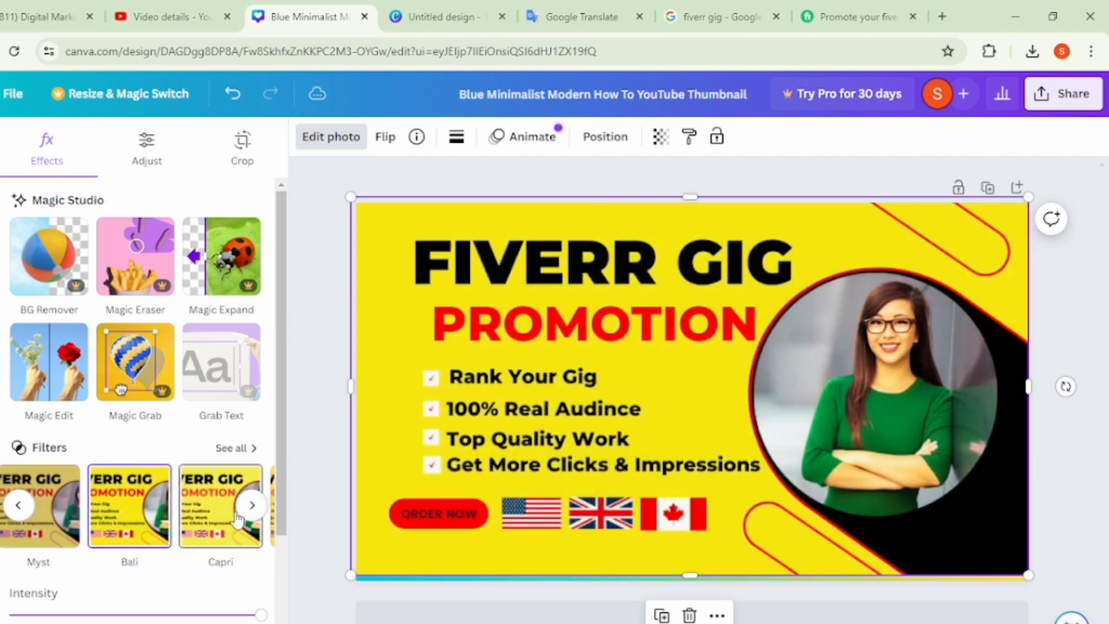
left_click(304, 479)
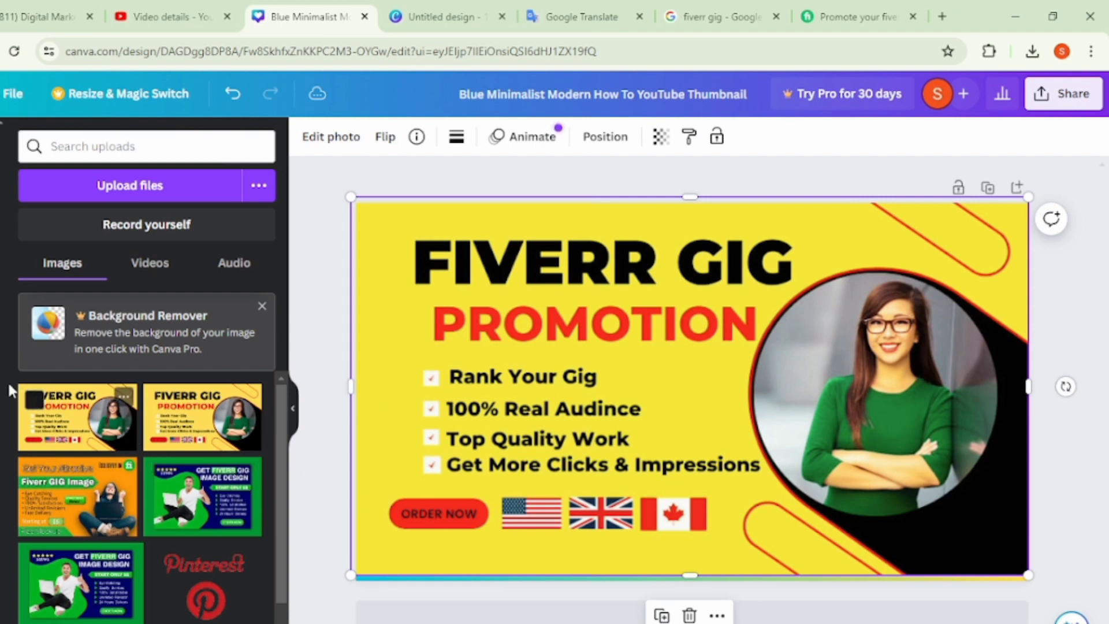
- Add a circle from the basic shapes to the thumbnail
left_click(1, 202)
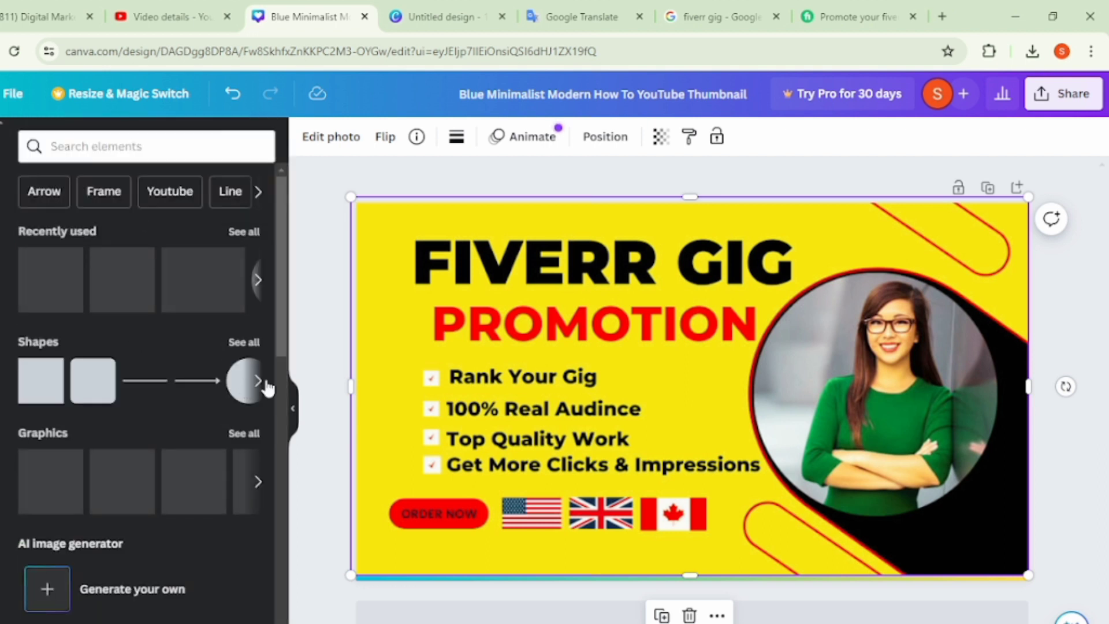
left_click(249, 382)
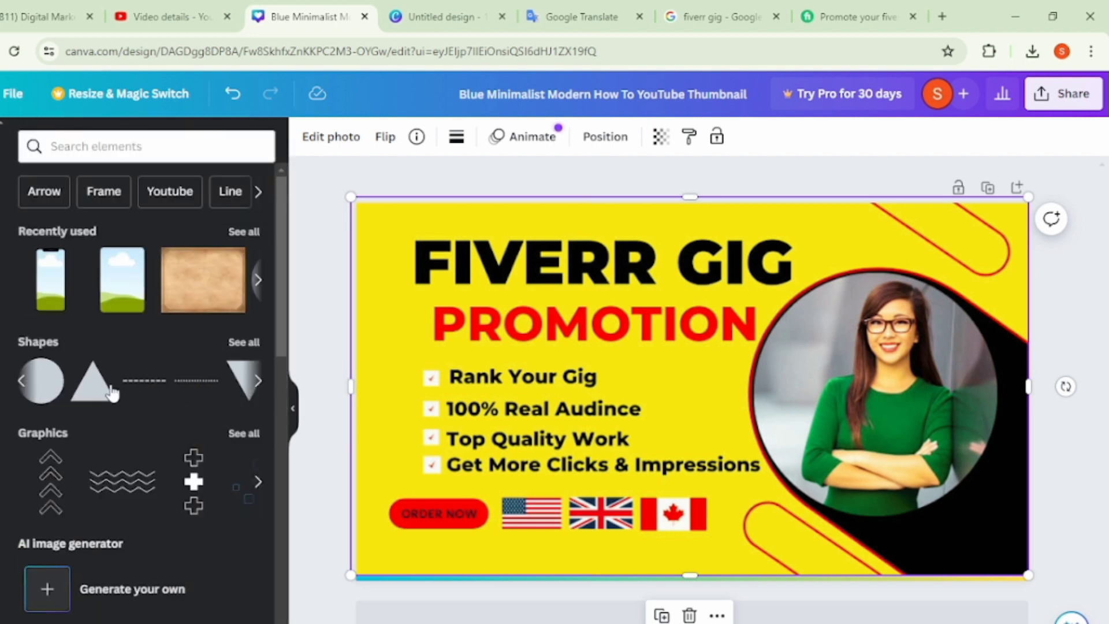
left_click(49, 381)
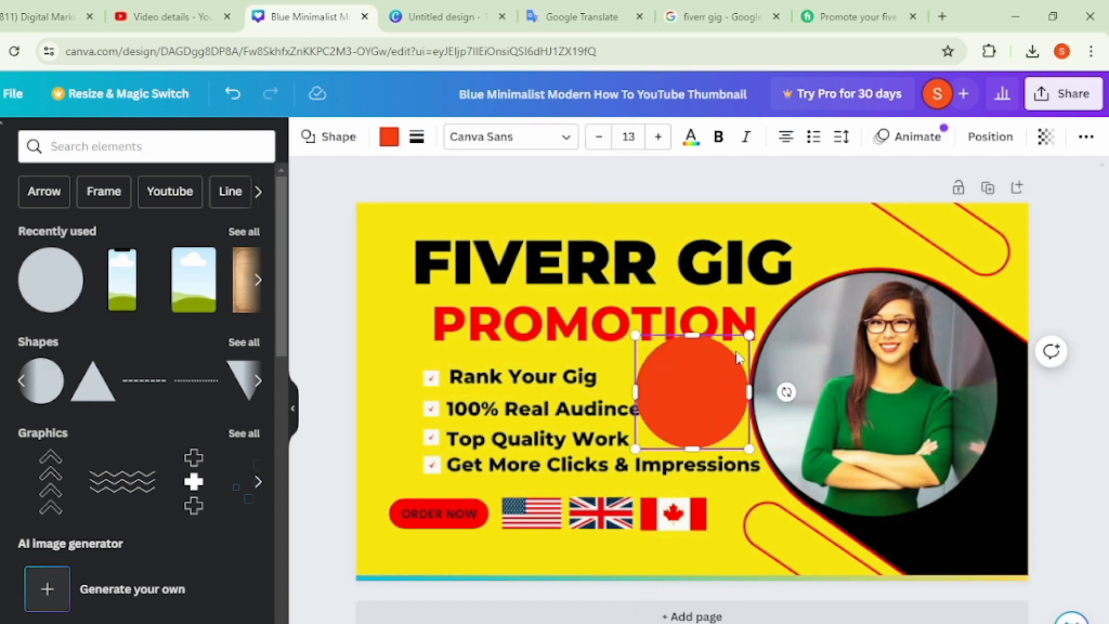
- Enlarge the circle to about 471 wide and place it over the woman's portrait, stretching its height to cover her photo
left_click_drag(749, 335, 855, 229)
left_click_drag(773, 365, 925, 411)
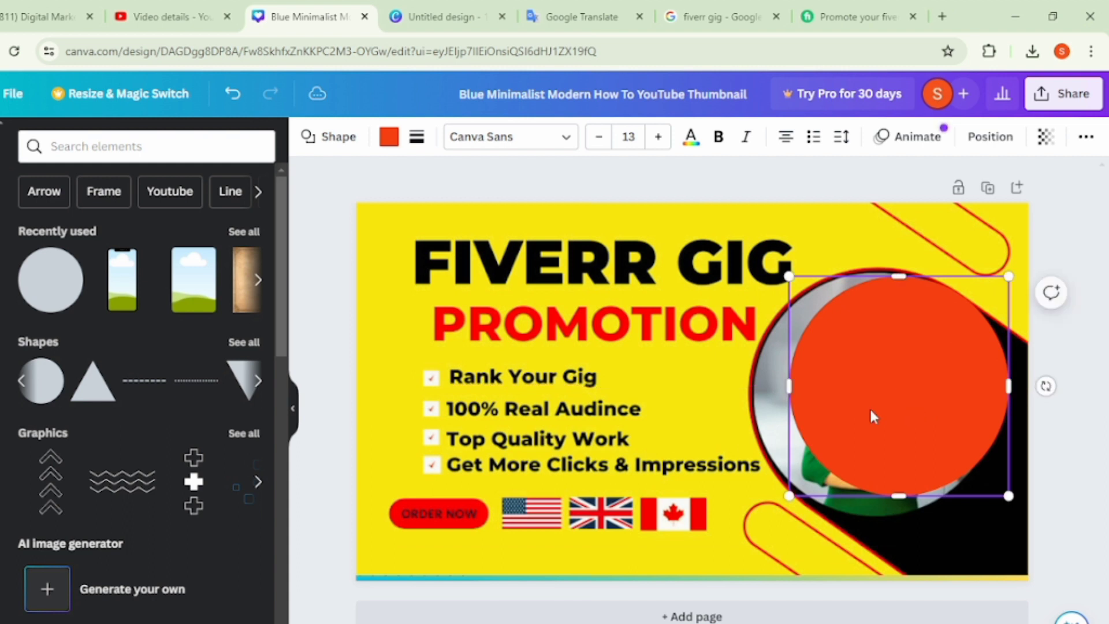
left_click_drag(787, 383, 761, 383)
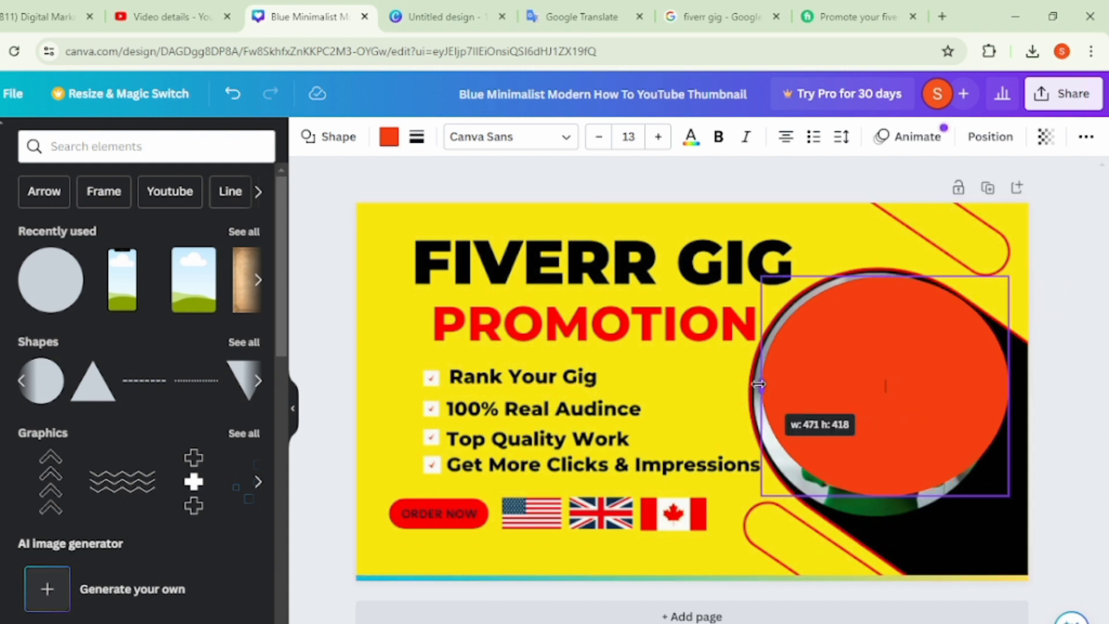
left_click_drag(892, 497, 894, 513)
left_click(1082, 328)
- Try violet, lime and blue-to-yellow fills on the circle, and fill it with the pink-to-yellow gradient
left_click(884, 387)
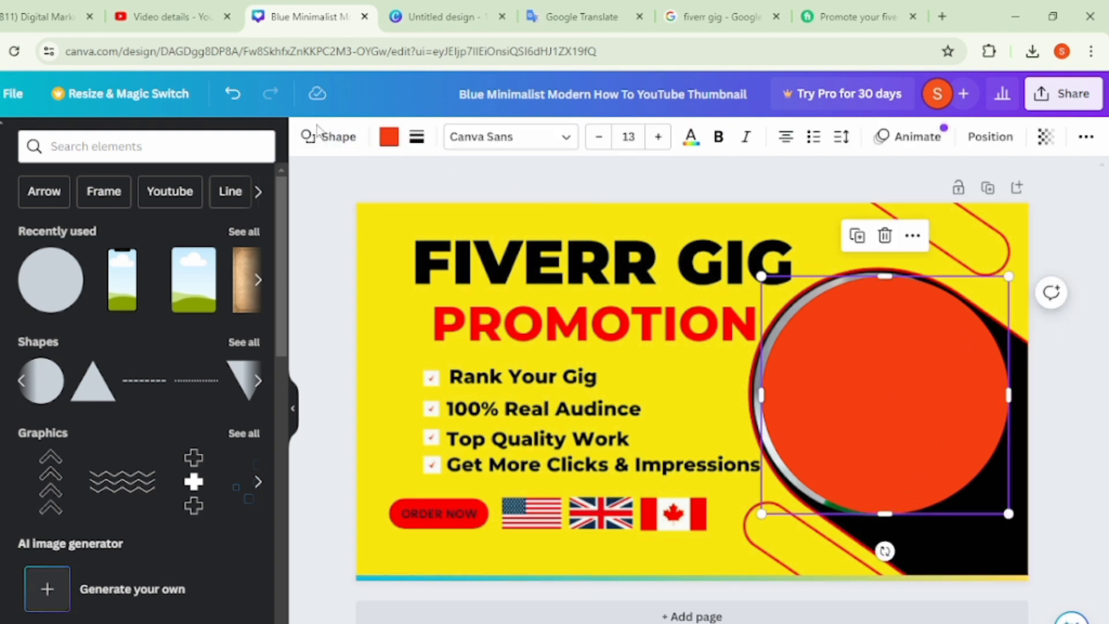
left_click(396, 146)
scroll(141, 523, "down", 2)
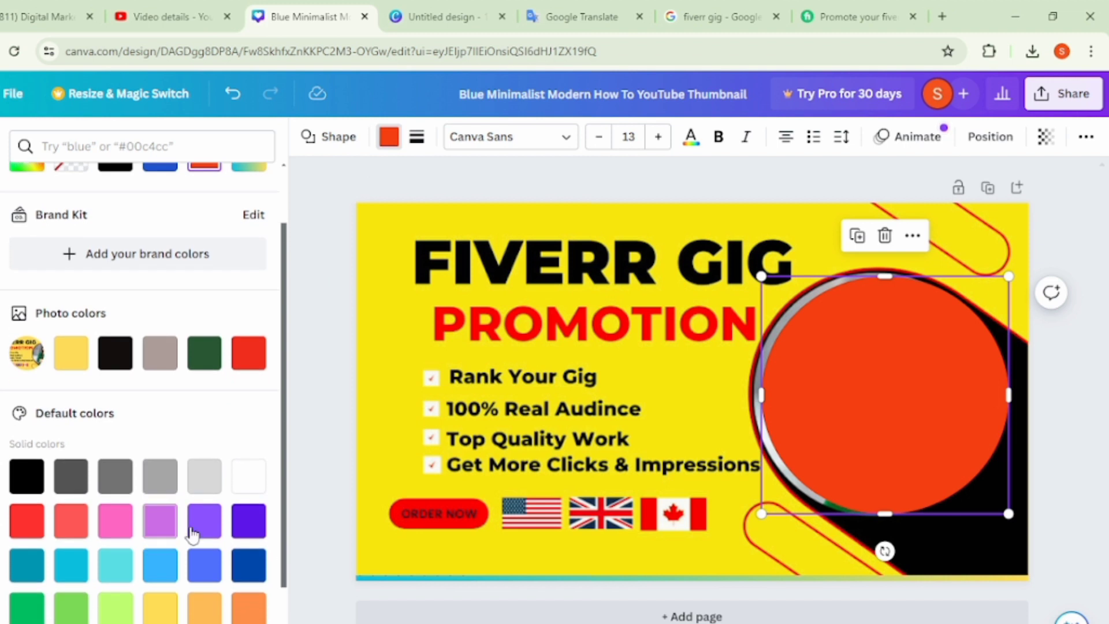
left_click(257, 526)
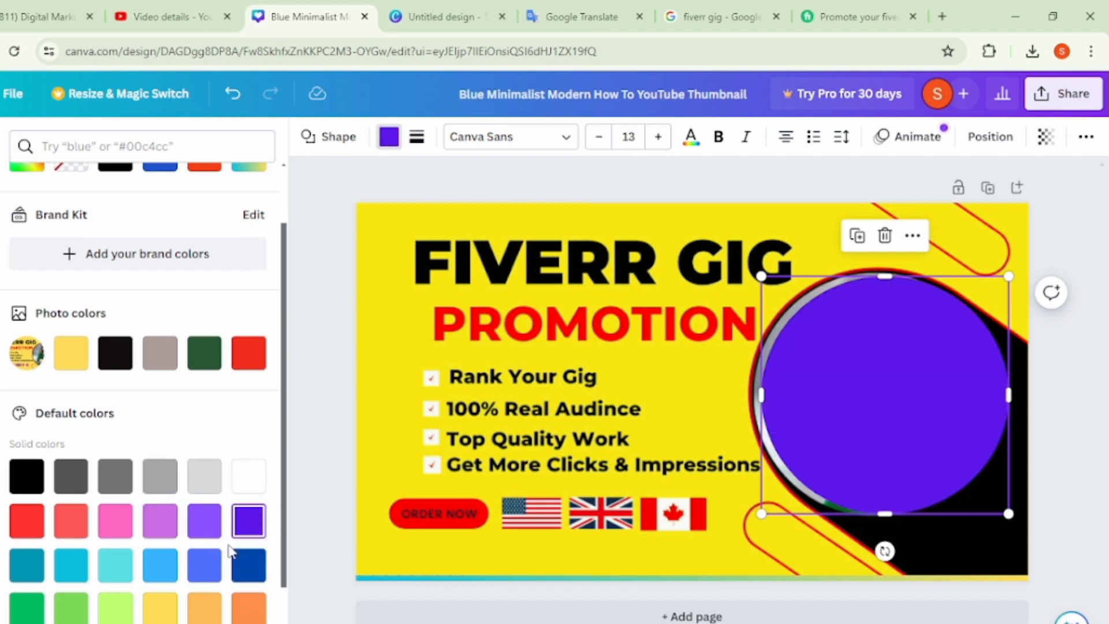
left_click(114, 606)
scroll(114, 601, "down", 3)
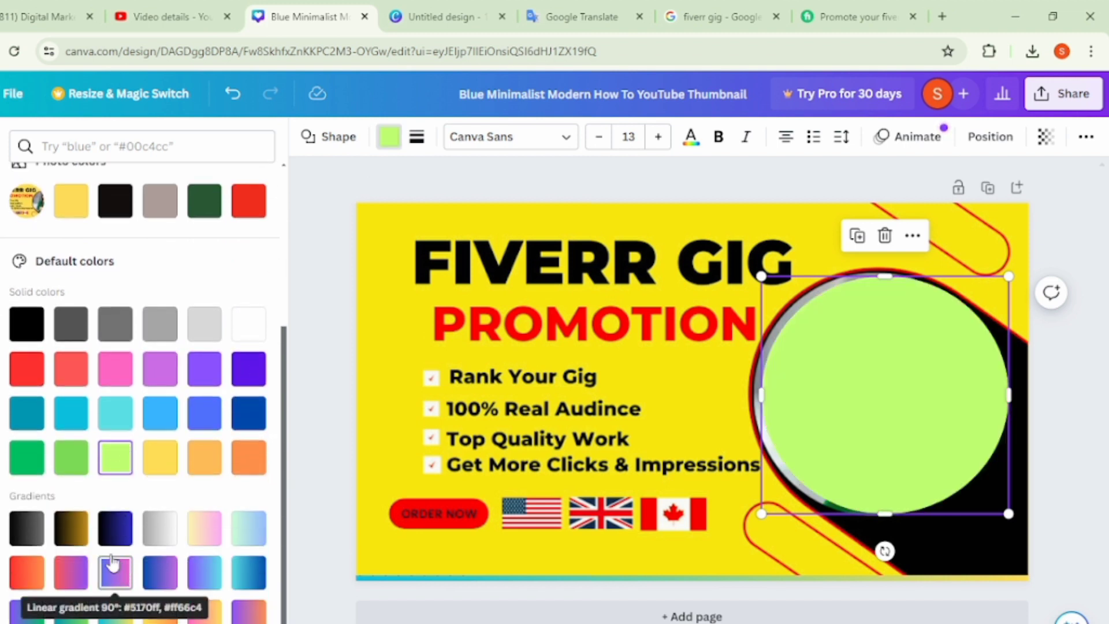
left_click(71, 611)
left_click(115, 611)
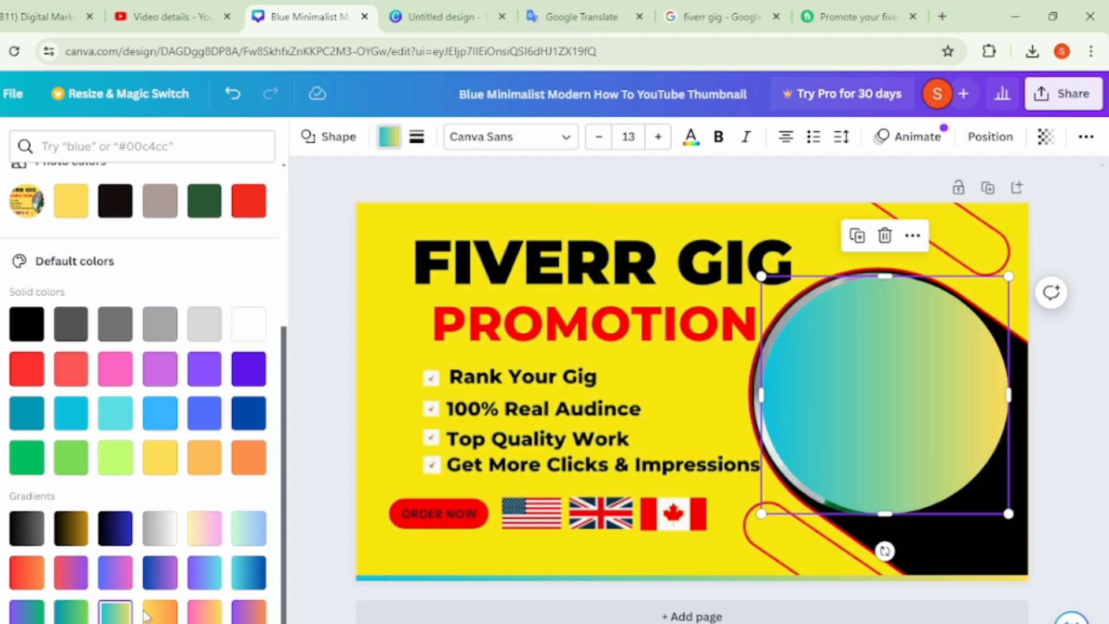
left_click(200, 615)
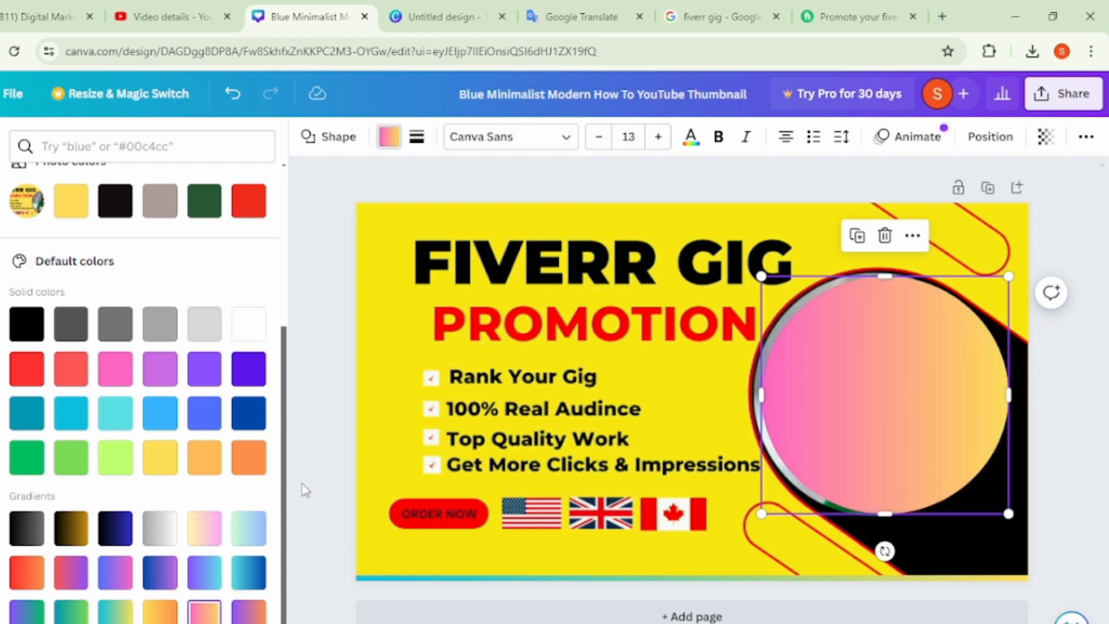
- Browse the uploaded images and nudge the gradient circle slightly upward within the portrait ring
left_click(3, 304)
left_click(2, 381)
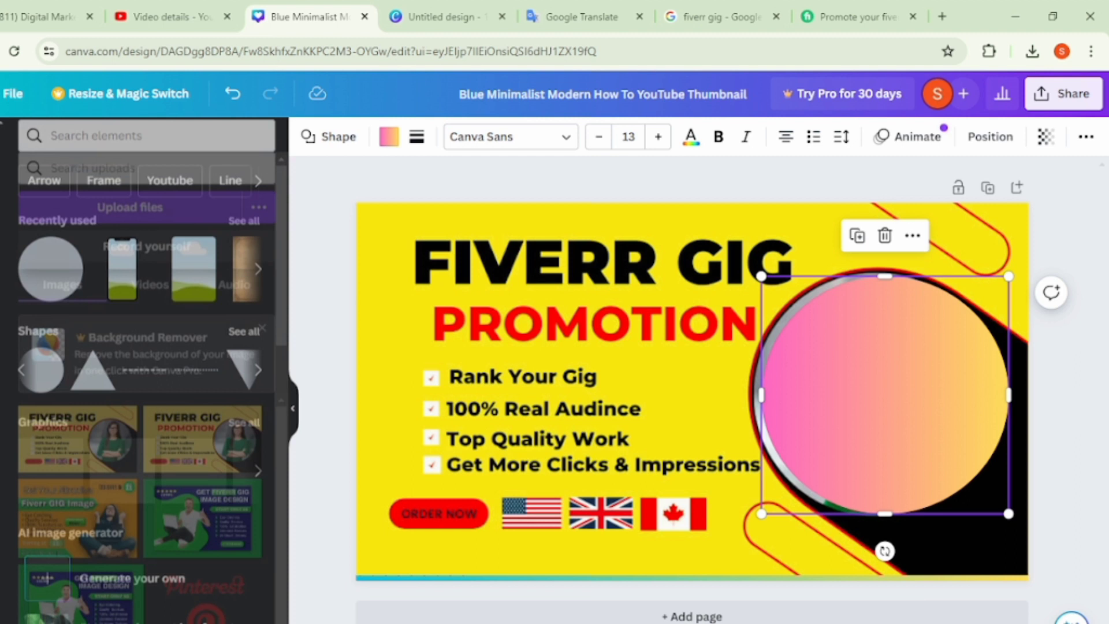
scroll(103, 454, "down", 5)
scroll(96, 425, "up", 2)
scroll(81, 468, "up", 1)
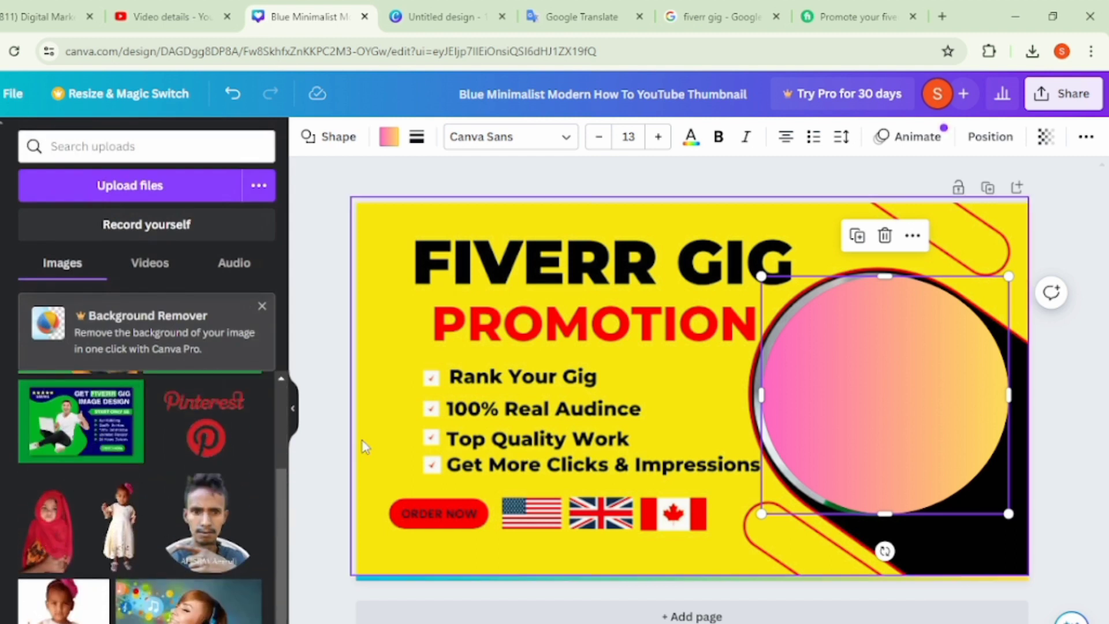
mouse_move(934, 382)
left_mouse_down()
mouse_move(587, 382)
mouse_move(932, 379)
left_mouse_up()
left_click(1068, 343)
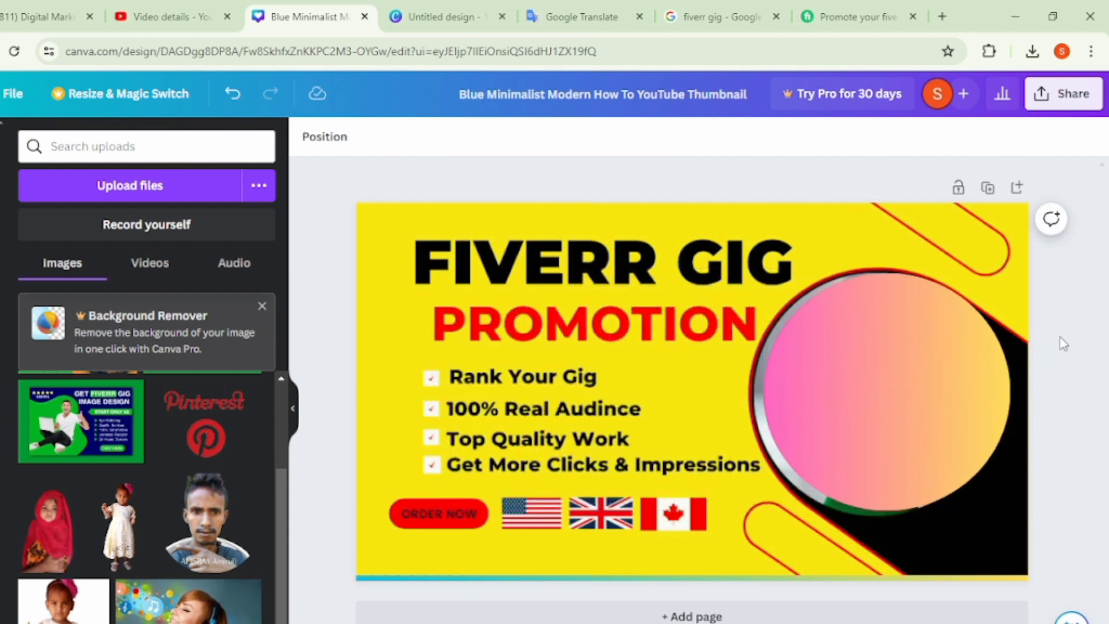
- Add the uploaded cutout of the child in a red headscarf, enlarge it and place it over the gradient circle, reaching the page's lower edge
left_click(43, 543)
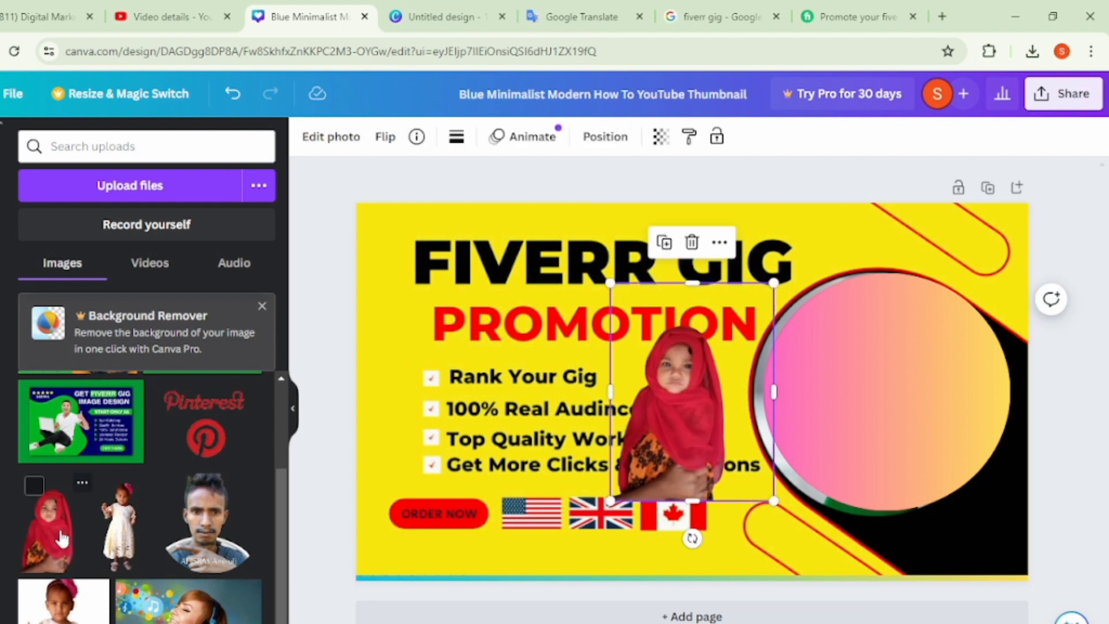
left_click_drag(731, 505, 938, 411)
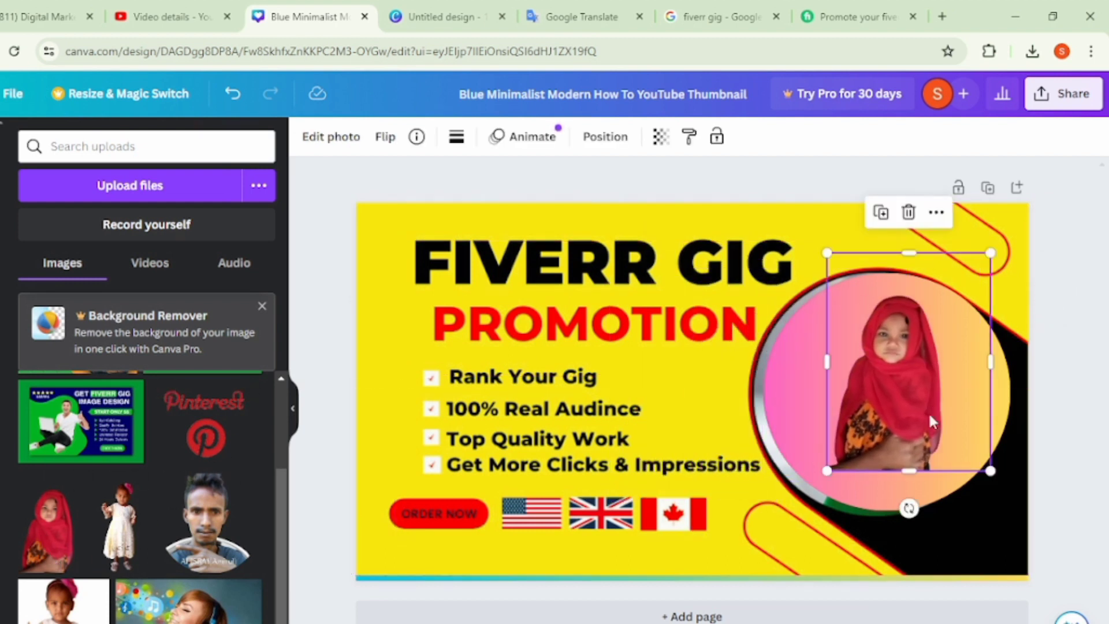
left_click_drag(826, 469, 749, 575)
left_click_drag(832, 490, 877, 488)
left_click_drag(913, 262, 898, 173)
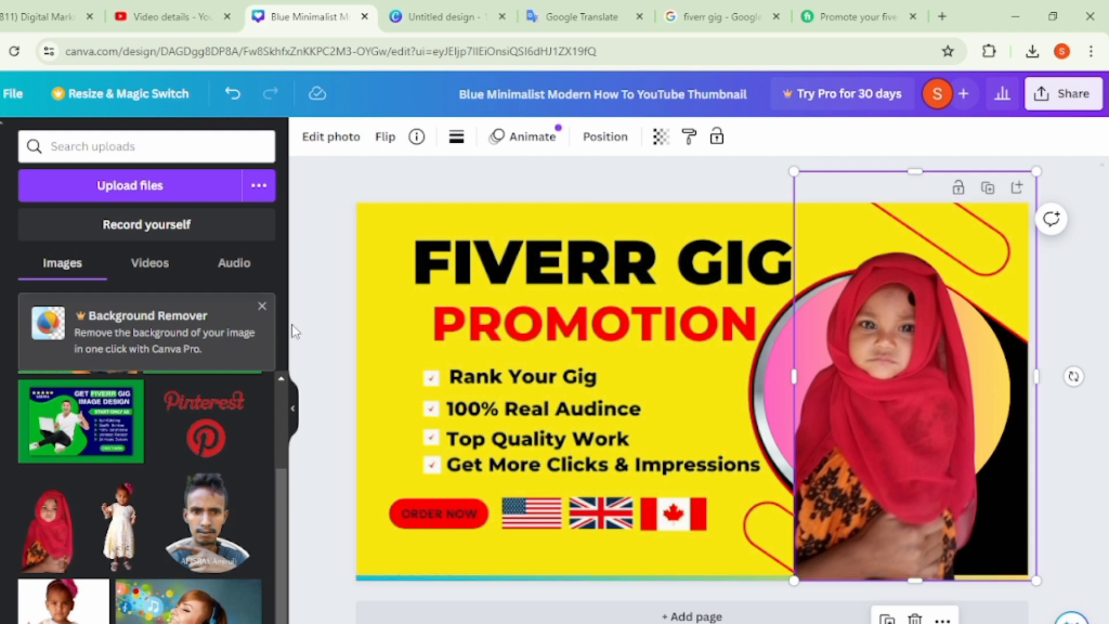
left_click(307, 320)
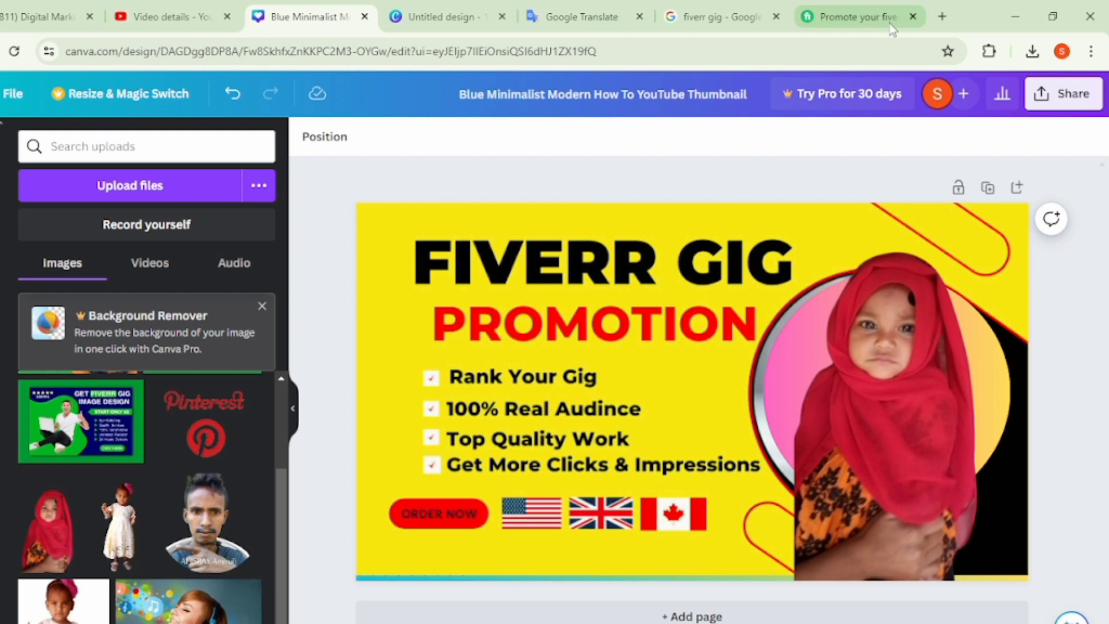
- Download the finished thumbnail as a PNG at 1,280 × 720 px
left_click(1039, 94)
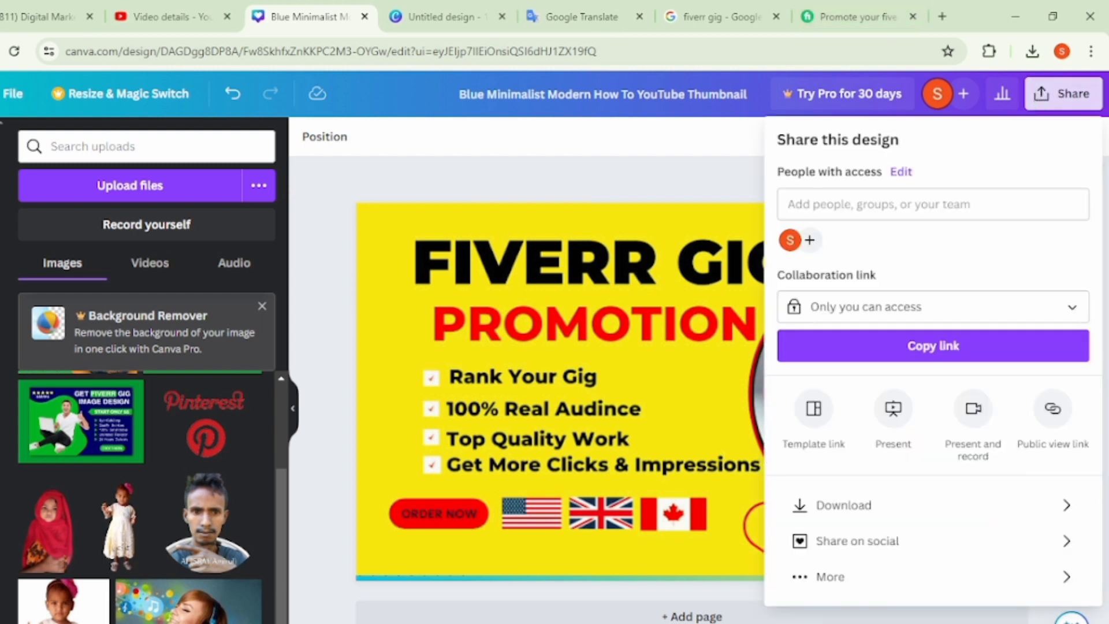
left_click(869, 505)
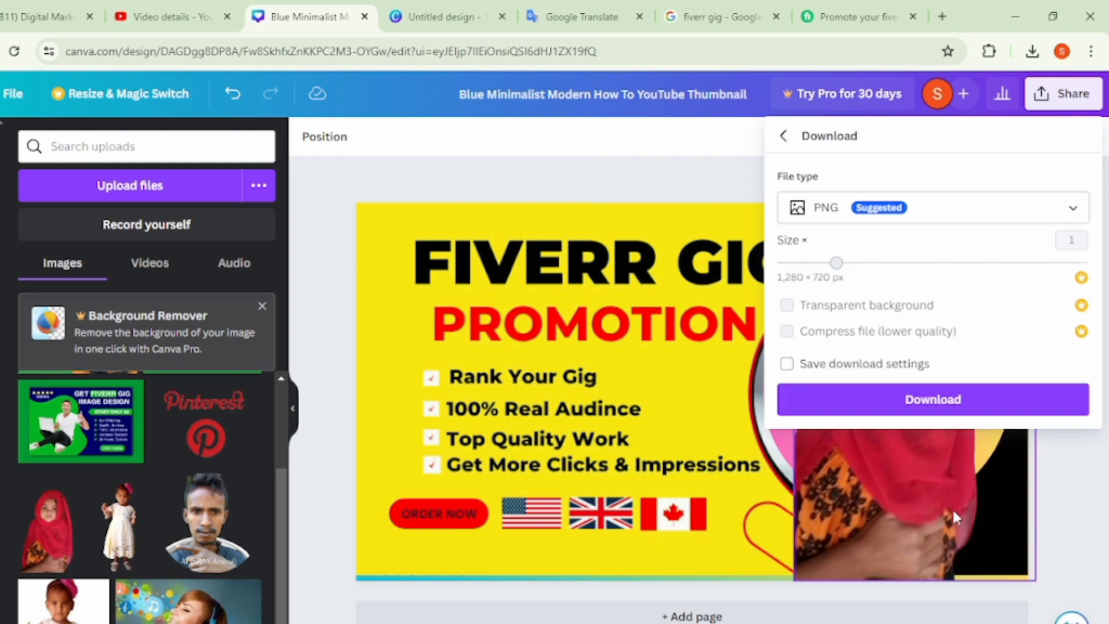
left_click(935, 399)
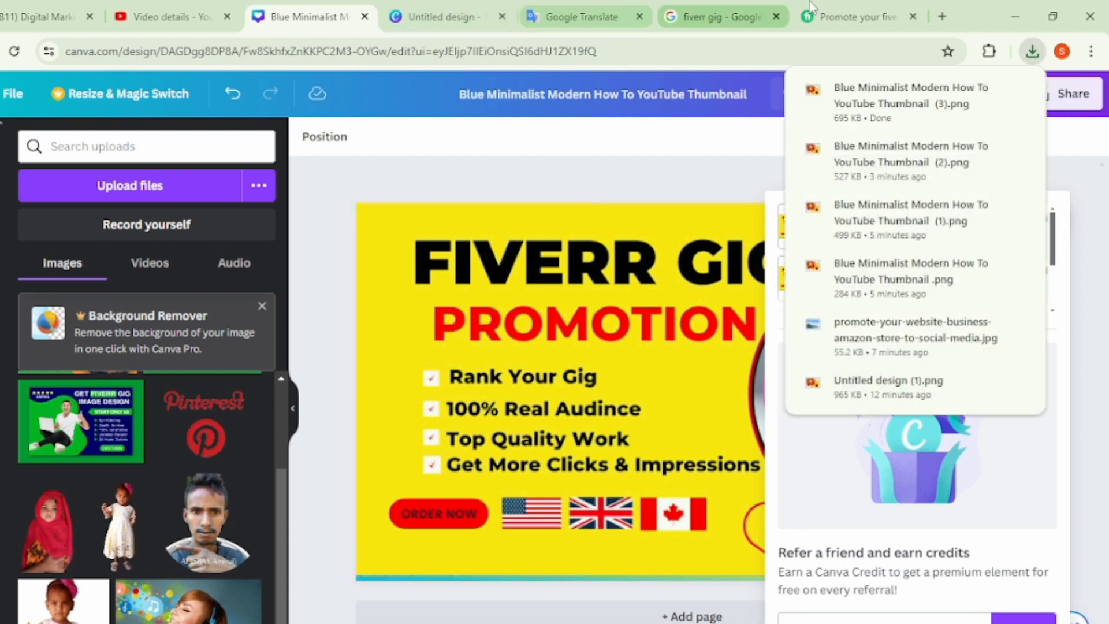
- Open Facebook in a new tab and start a new photo post from the Digital Marketing Expert page
left_click(942, 15)
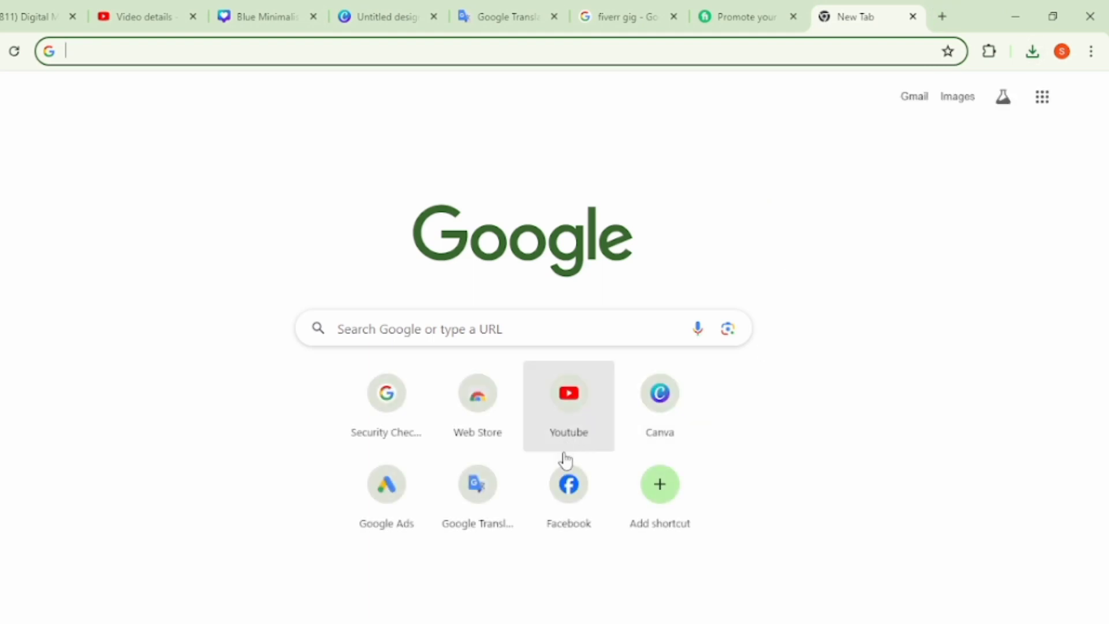
left_click(587, 494)
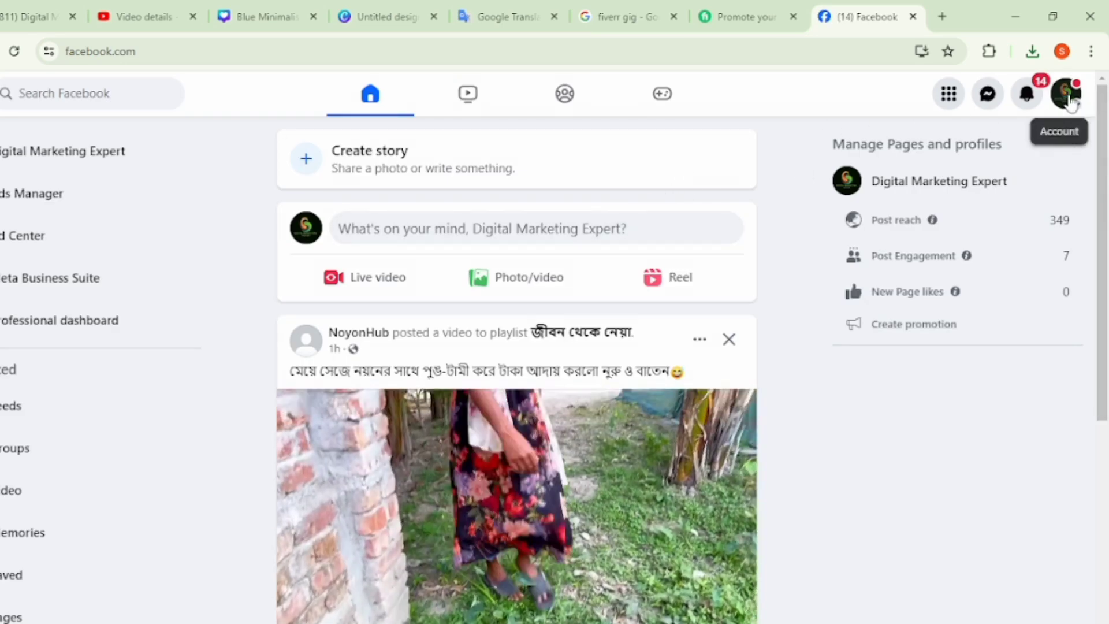
left_click(1068, 98)
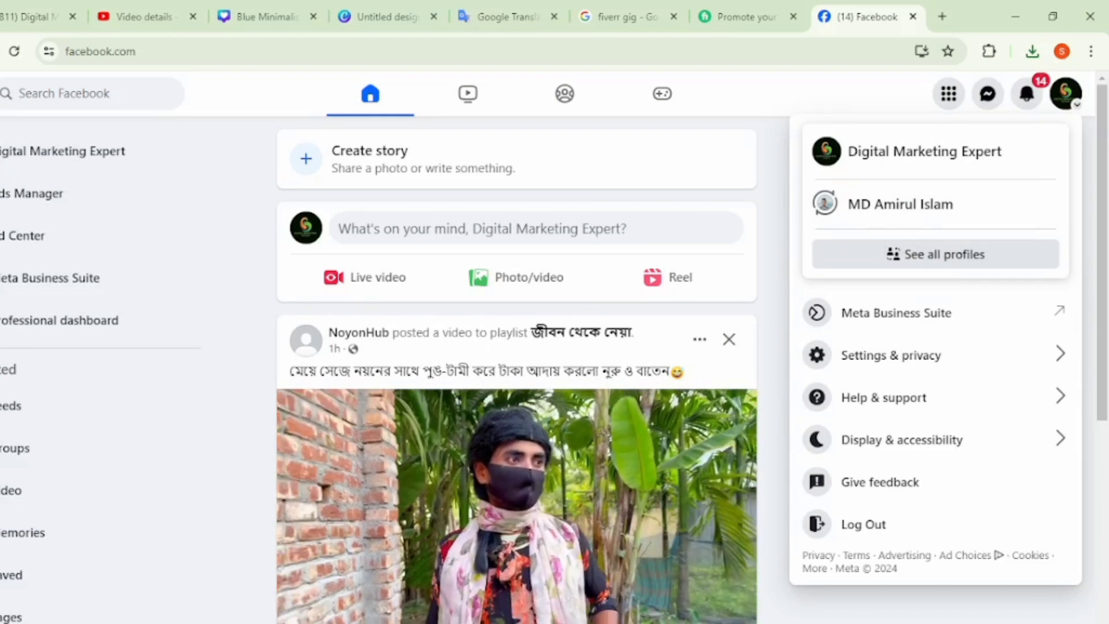
left_click(574, 240)
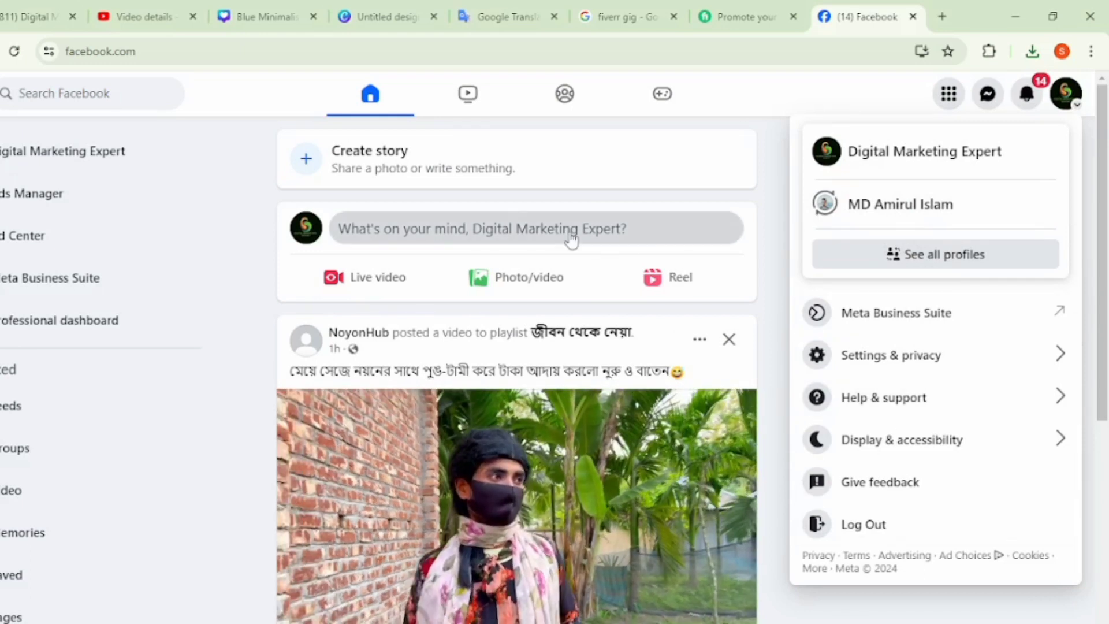
left_click(522, 420)
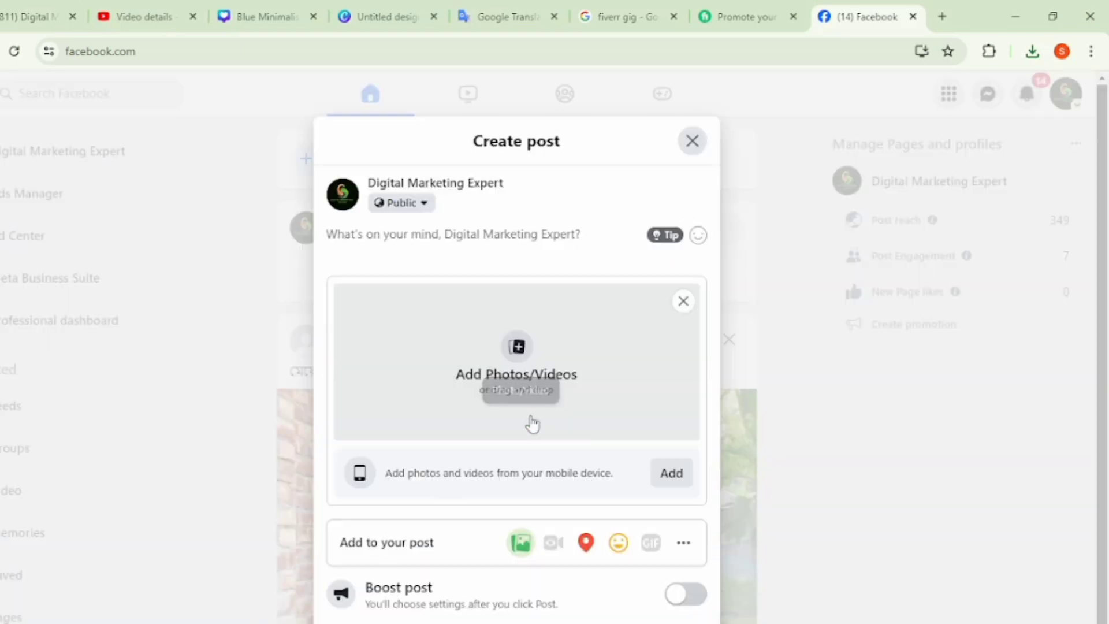
- Attach the newest Blue Minimalist Modern How To YouTube Thumbnail PNG, number (3), from Downloads to the post
left_click(483, 336)
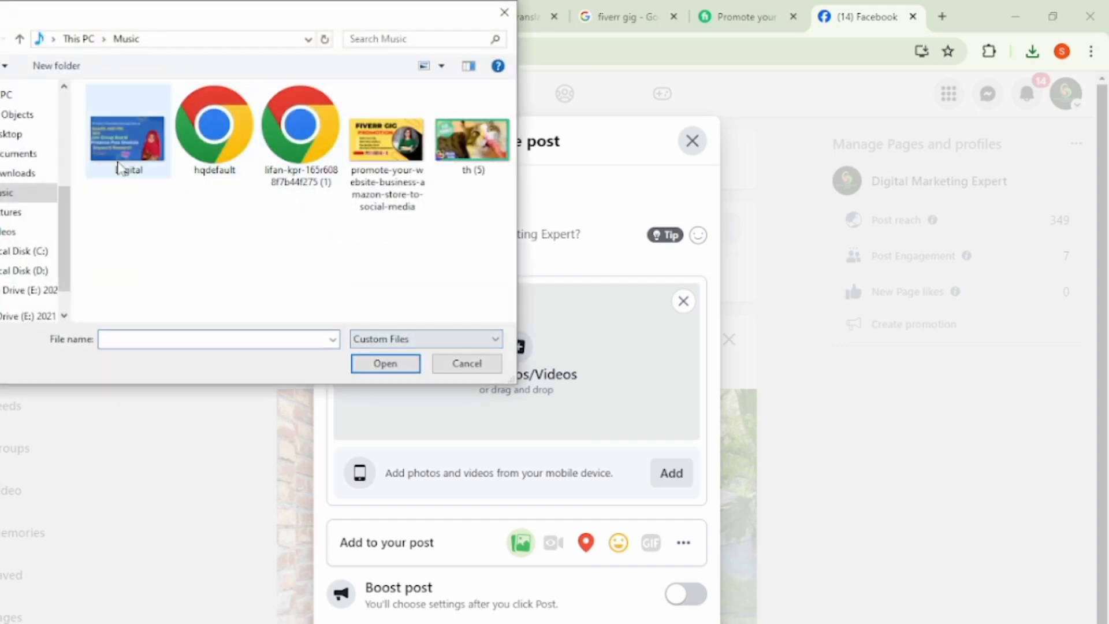
left_click(8, 174)
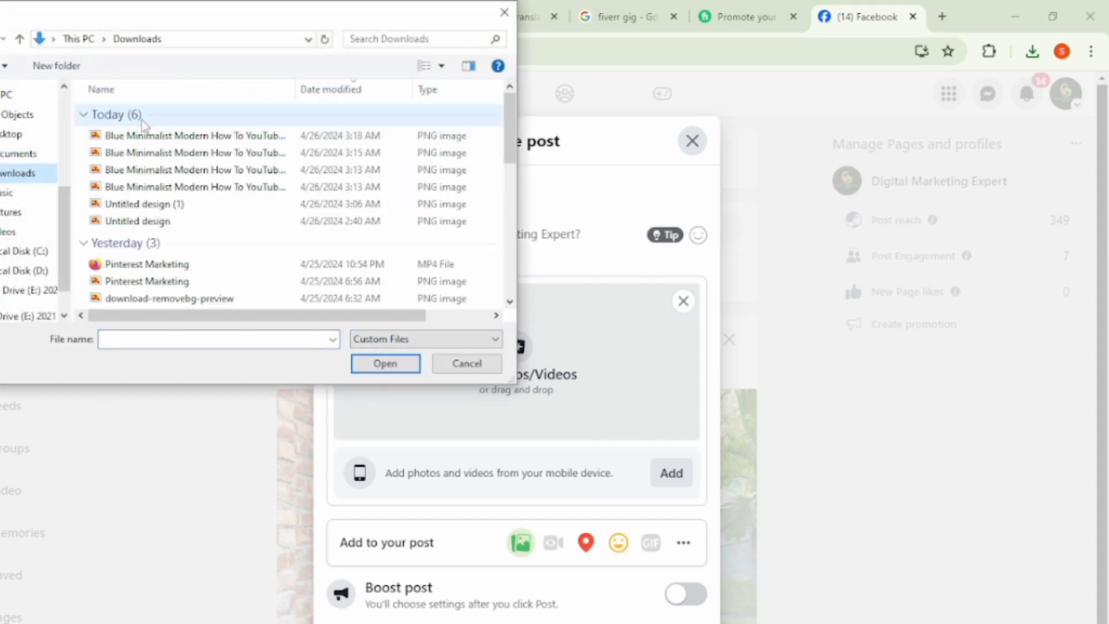
left_click(142, 136)
left_click(374, 364)
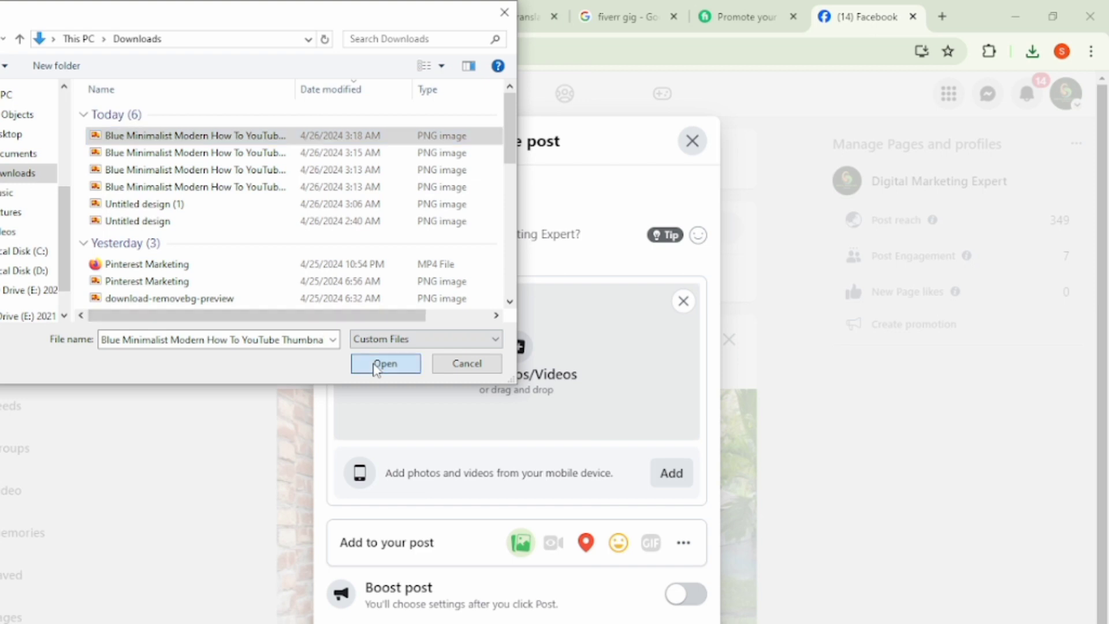
scroll(469, 398, "down", 1)
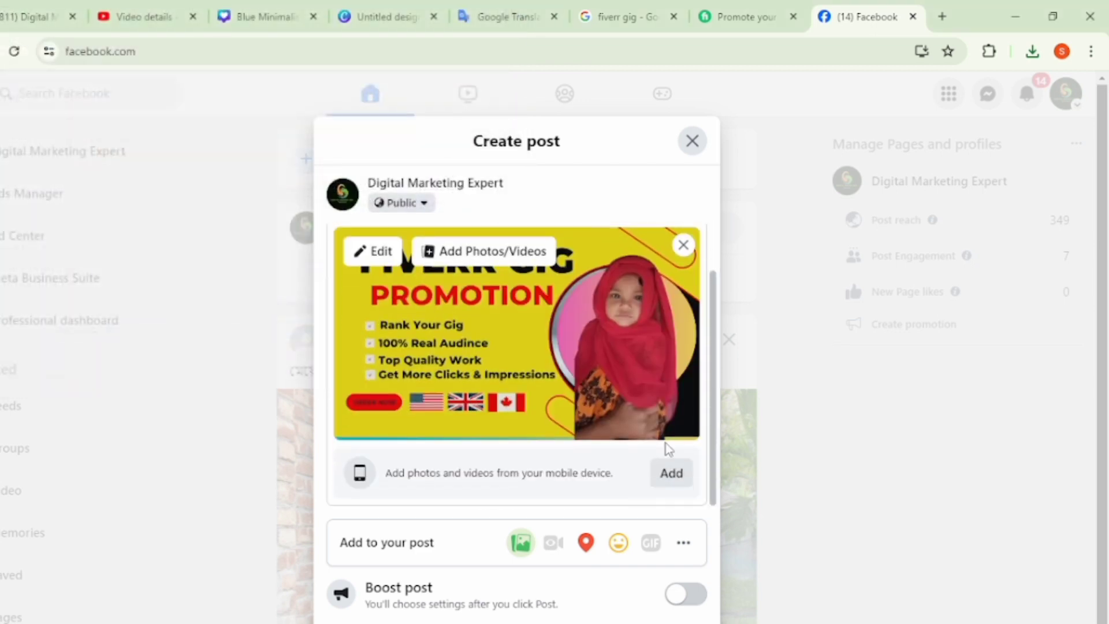
left_click(671, 471)
- Add the other three Blue Minimalist Modern How To YouTube Thumbnail PNGs from Downloads to the post, one at a time
mouse_move(543, 393)
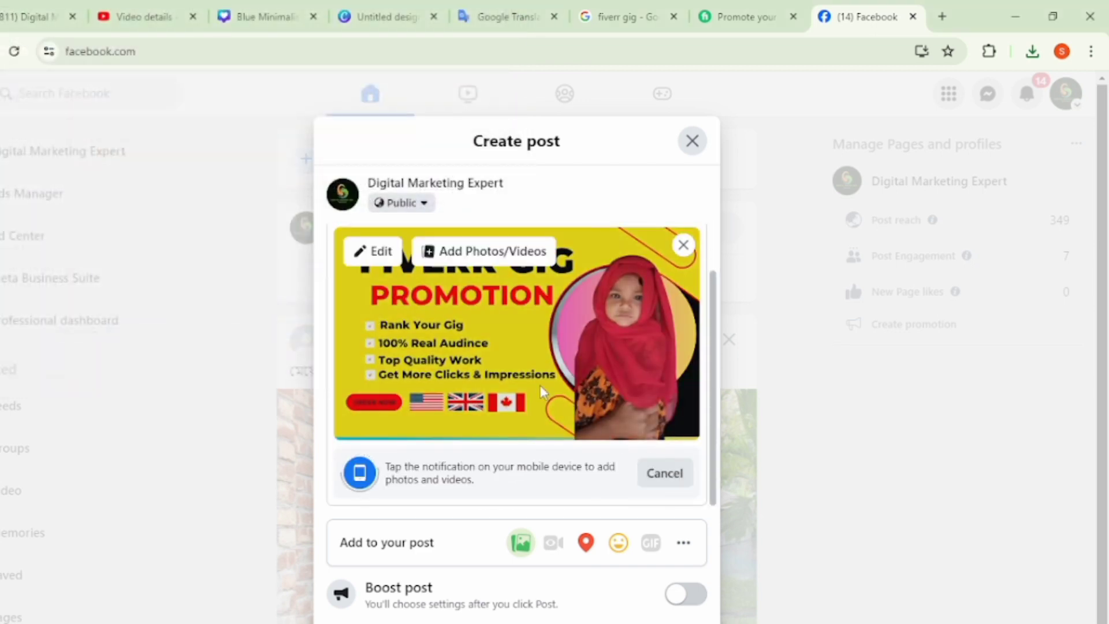
left_click(466, 256)
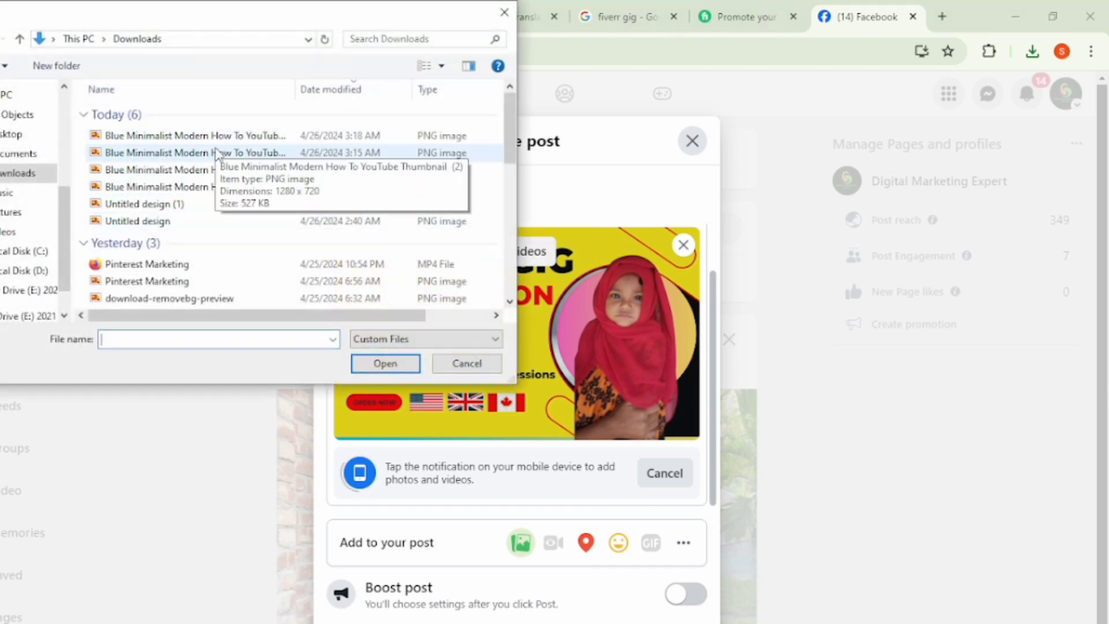
left_click(218, 153)
left_click(386, 364)
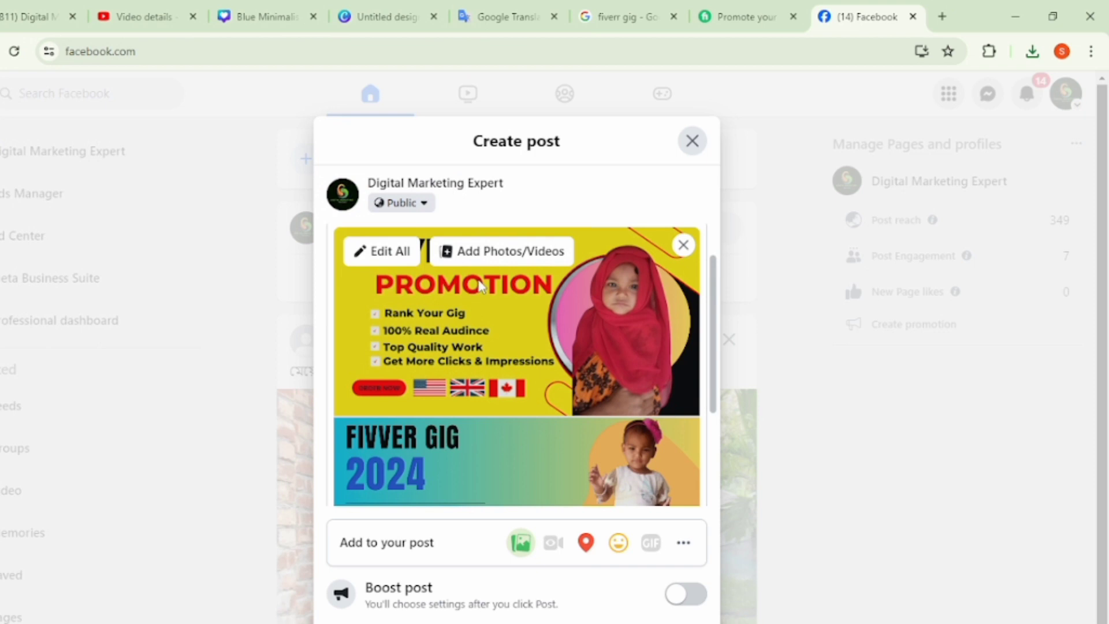
left_click(507, 260)
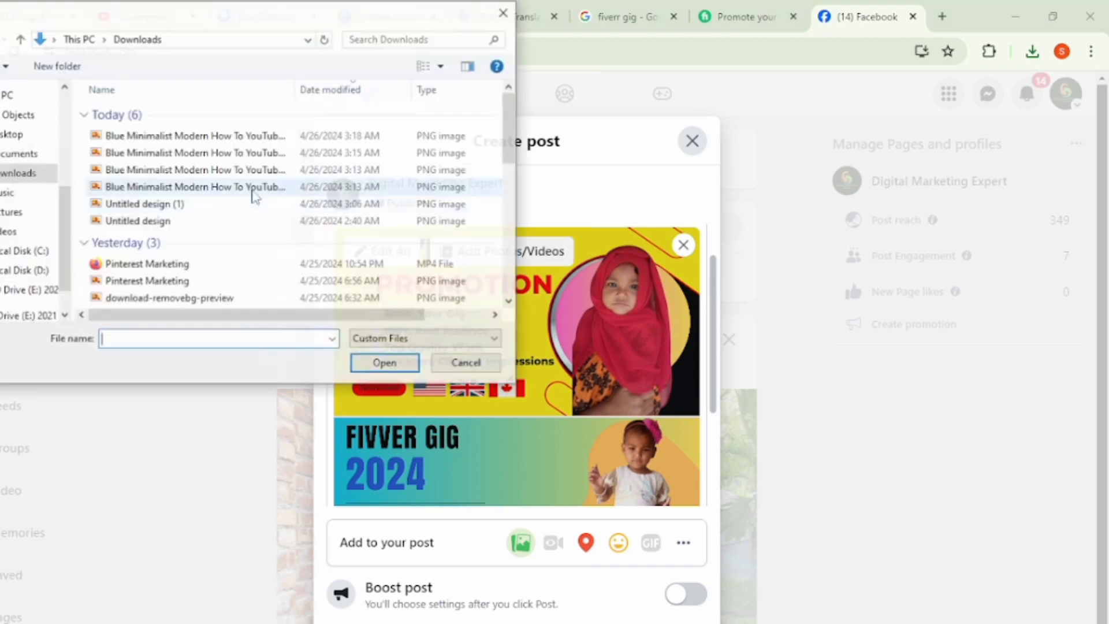
left_click(137, 170)
left_click(364, 363)
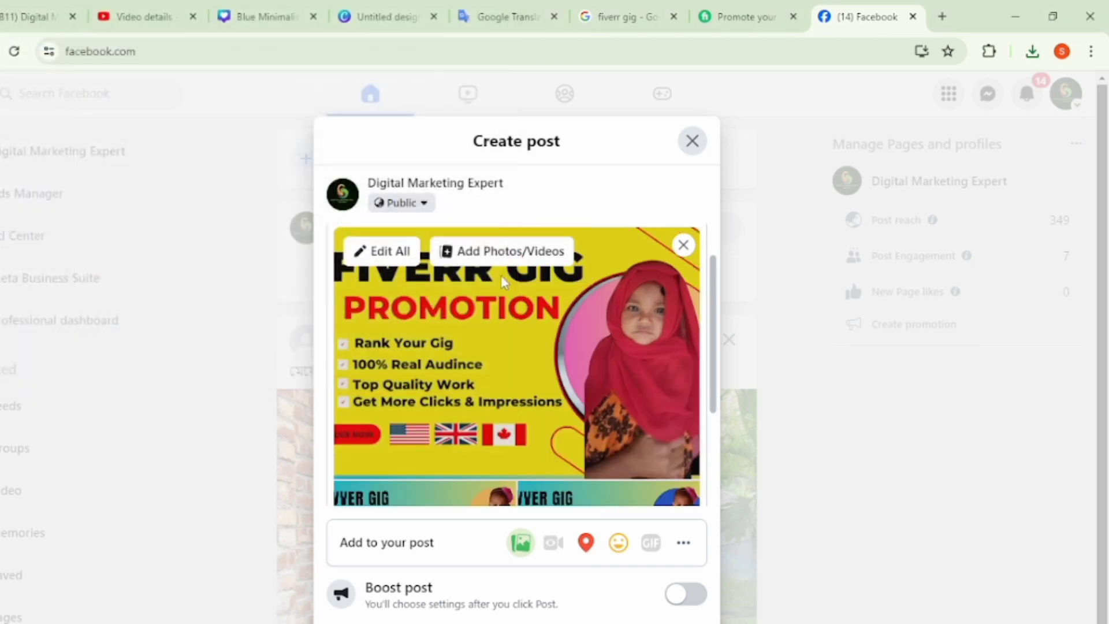
left_click(487, 256)
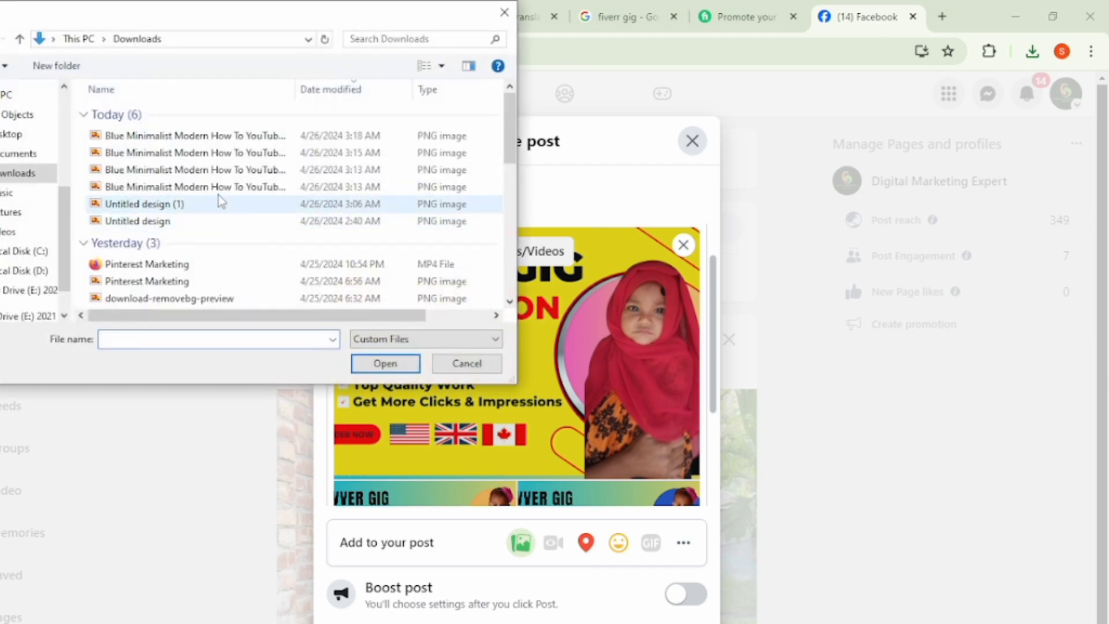
left_click(213, 188)
left_click(389, 363)
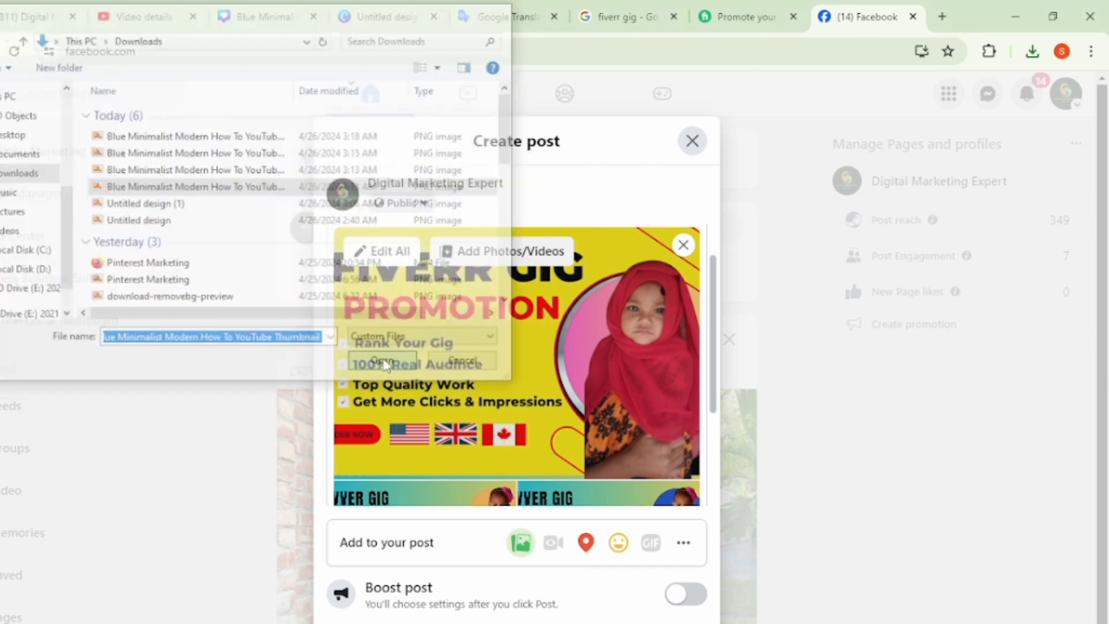
- Add Untitled design (1) and Untitled design from Downloads to the post and publish it
left_click(497, 254)
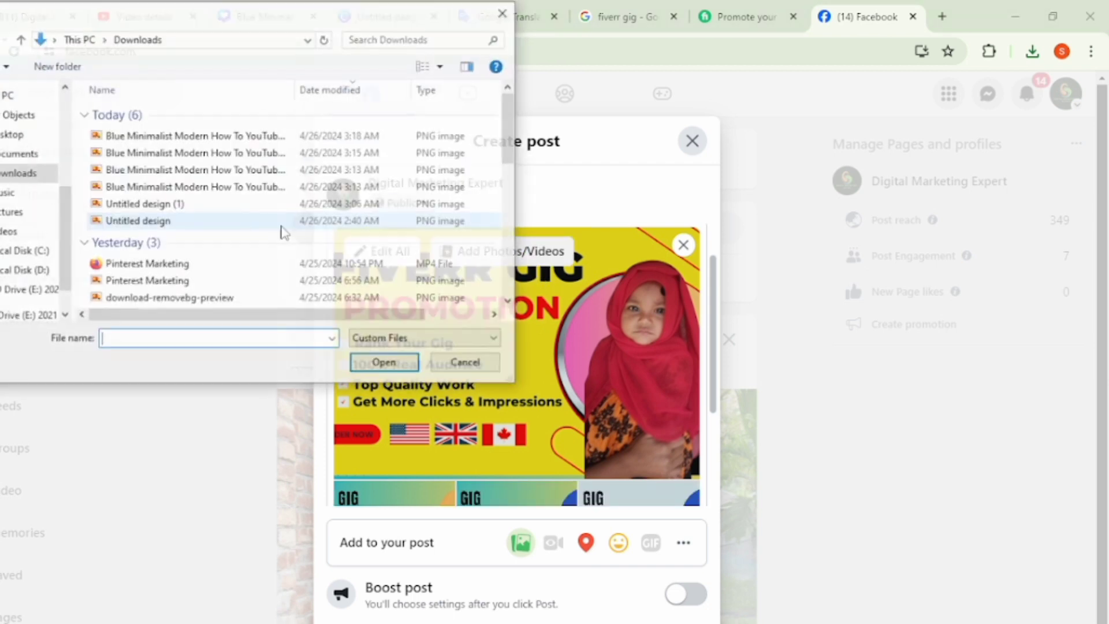
left_click(187, 205)
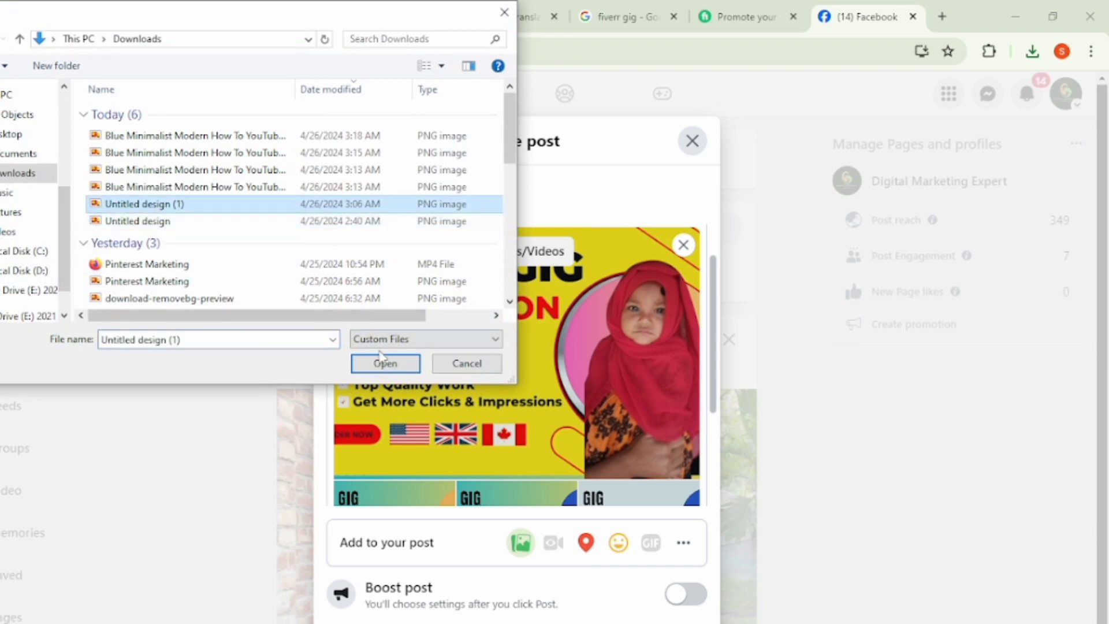
left_click(388, 364)
left_click(513, 254)
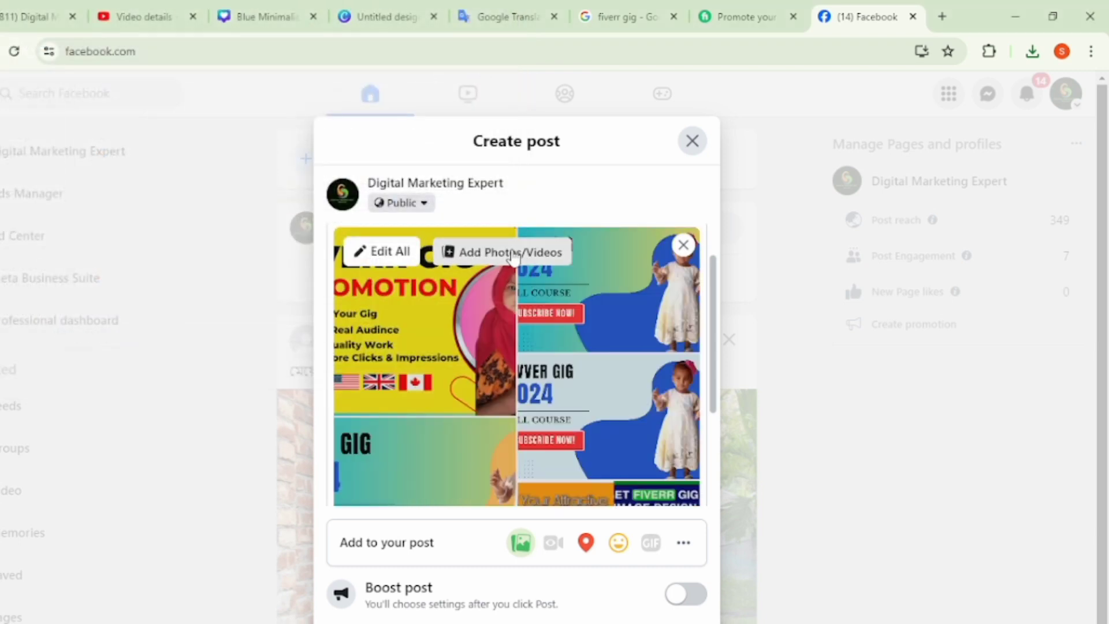
left_click(191, 222)
left_click(385, 365)
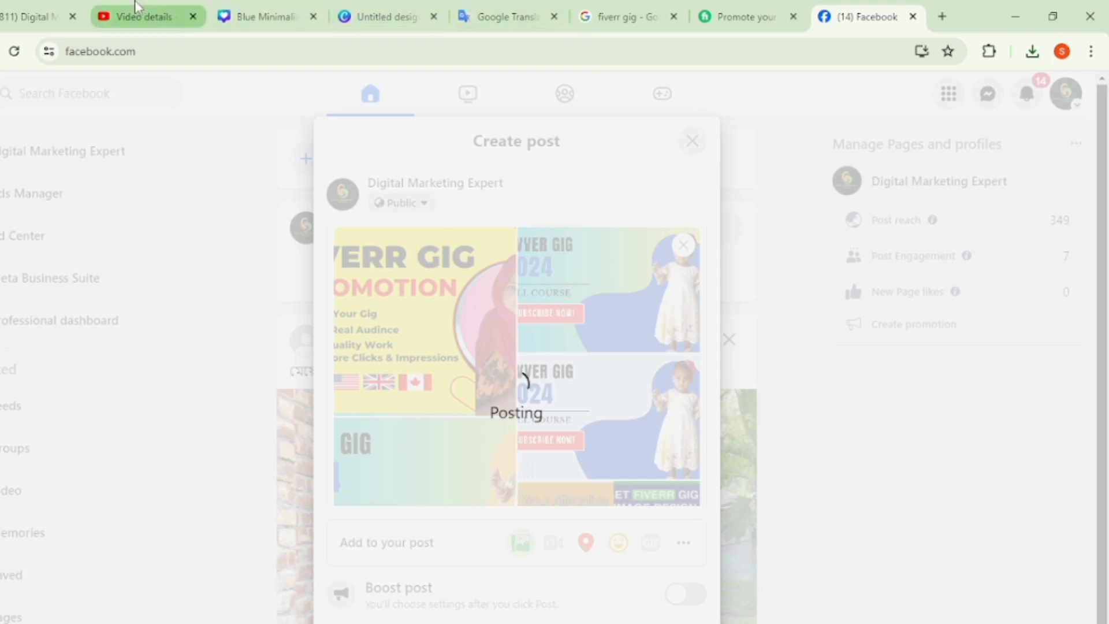
- Switch to the video's details in YouTube Studio and review its thumbnail, playlist, audience, tags, language and recording settings
left_click(141, 16)
scroll(429, 473, "down", 1)
scroll(429, 473, "down", 15)
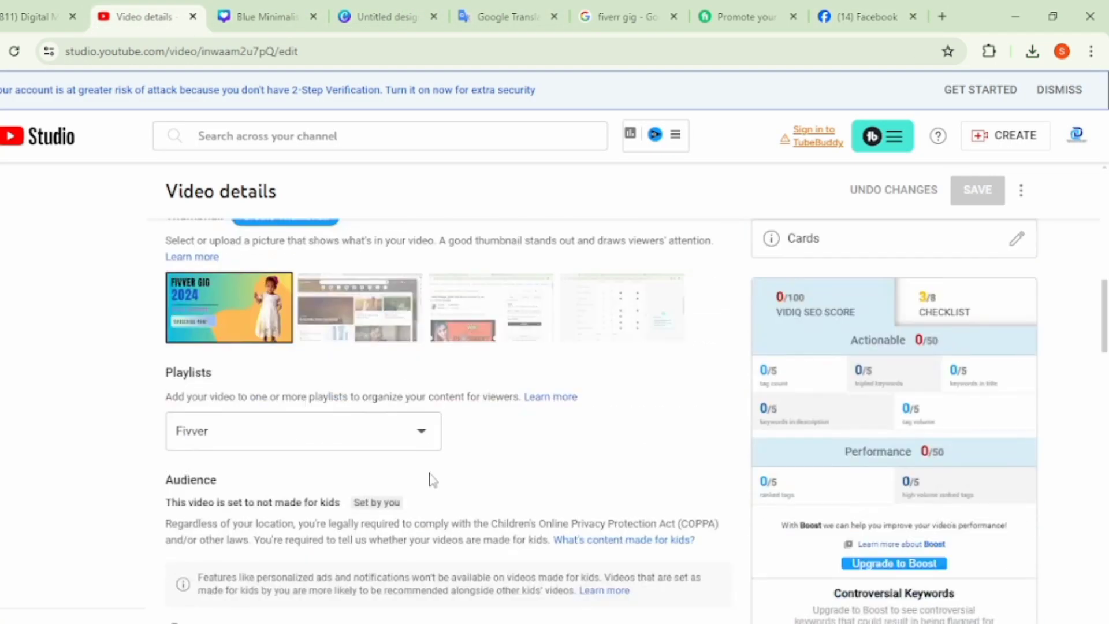
scroll(432, 475, "down", 10)
scroll(438, 463, "up", 12)
scroll(442, 462, "up", 6)
scroll(447, 457, "down", 14)
scroll(452, 448, "down", 6)
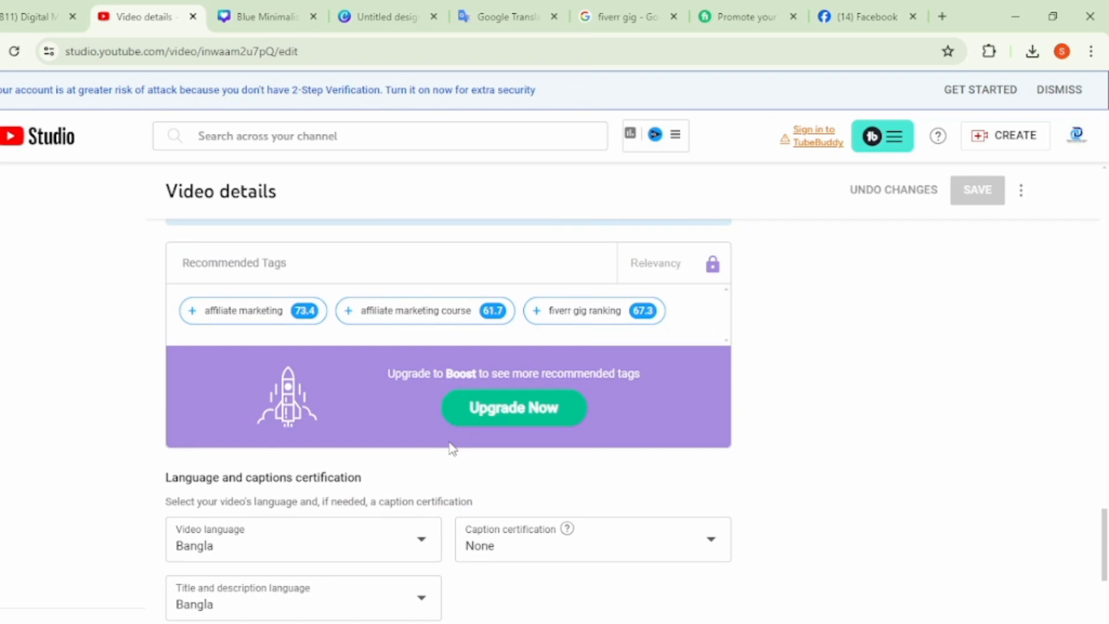
scroll(453, 445, "down", 4)
scroll(453, 443, "up", 6)
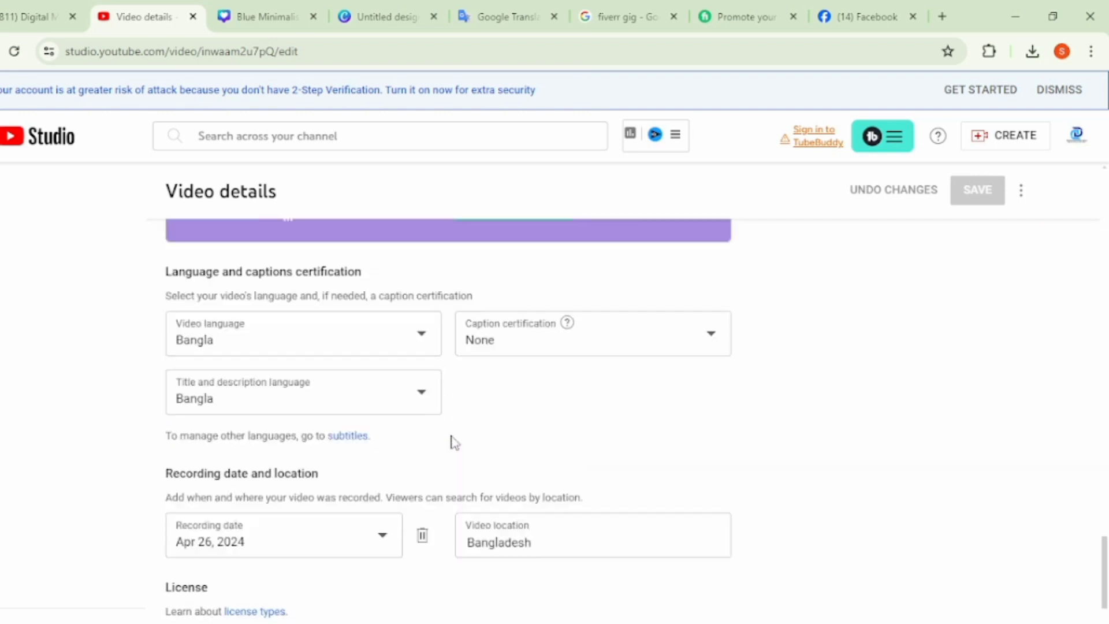
scroll(452, 423, "up", 6)
scroll(639, 465, "up", 8)
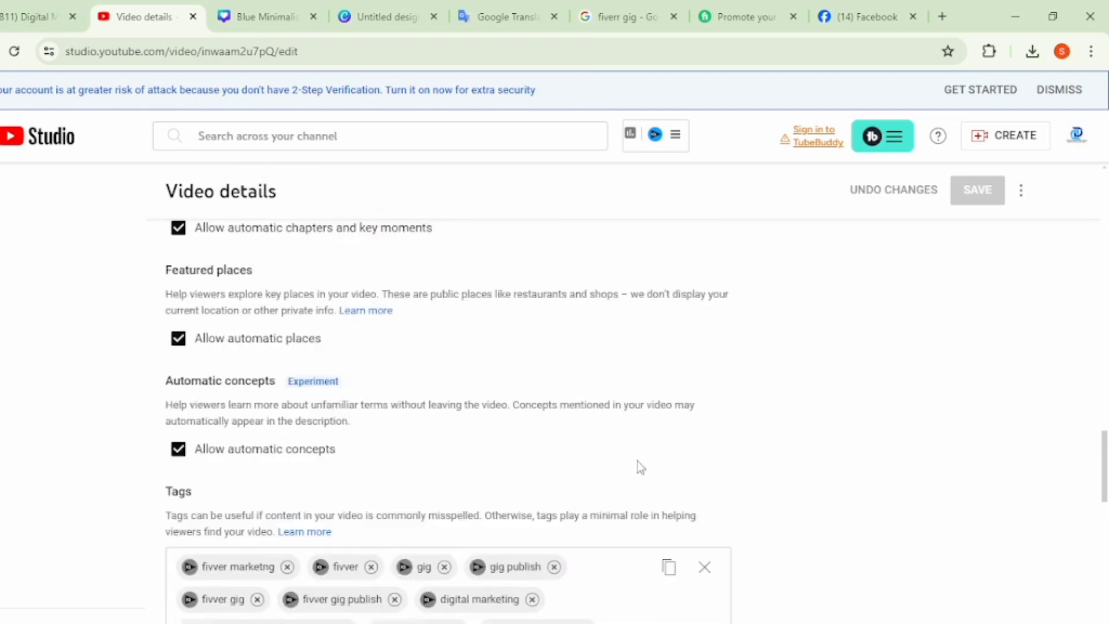
scroll(744, 474, "up", 8)
scroll(747, 465, "up", 3)
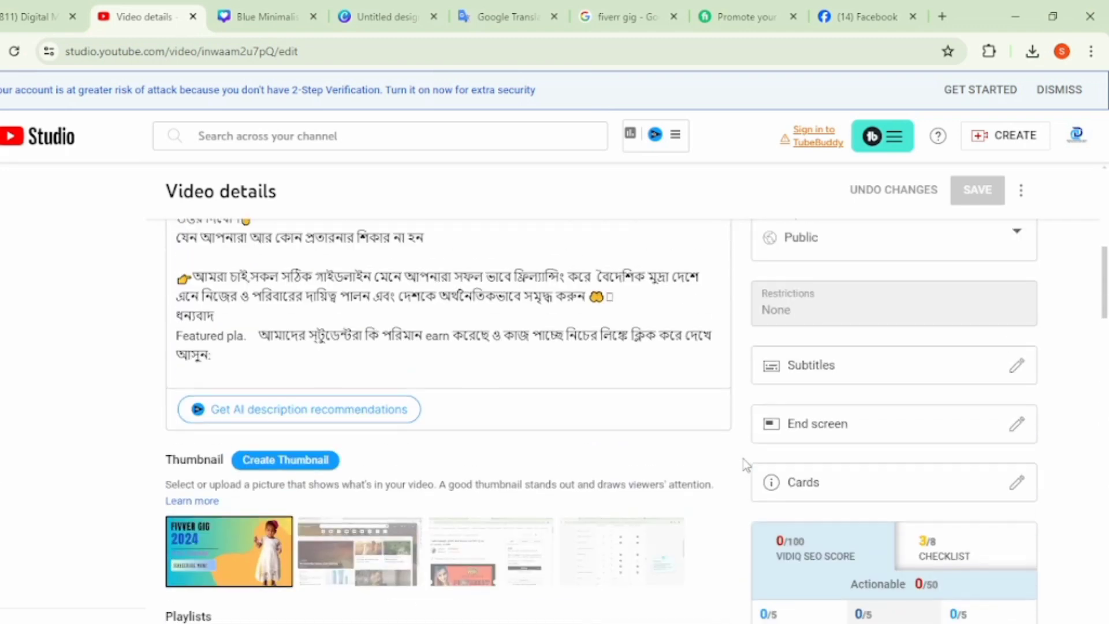
- Copy the opening part of the video description, from the #gig hashtag through the Free Support line
scroll(513, 360, "up", 12)
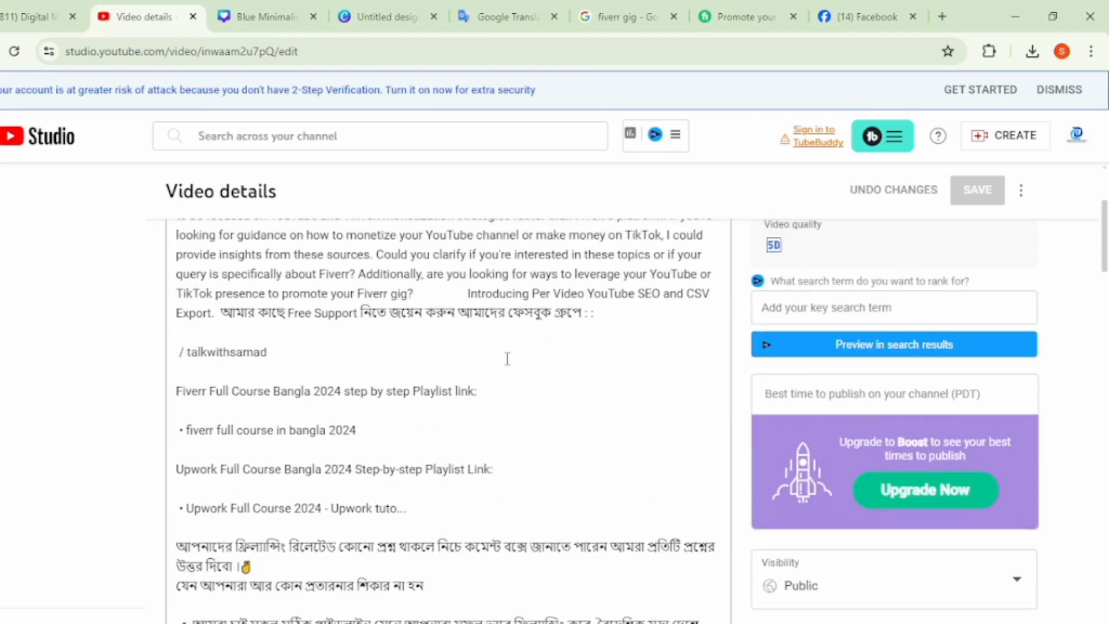
left_click_drag(600, 536, 178, 383)
right_click(300, 432)
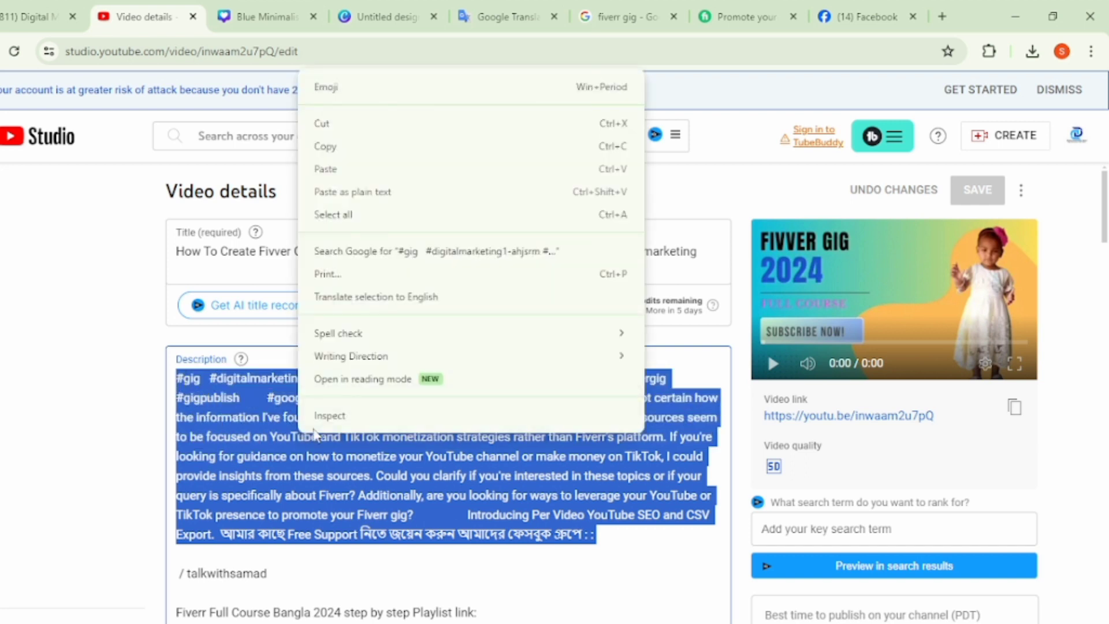
left_click(352, 148)
- Open the video's Bangla subtitles, paste the copied description text as the first caption and finish the subtitle edit
scroll(860, 616, "down", 4)
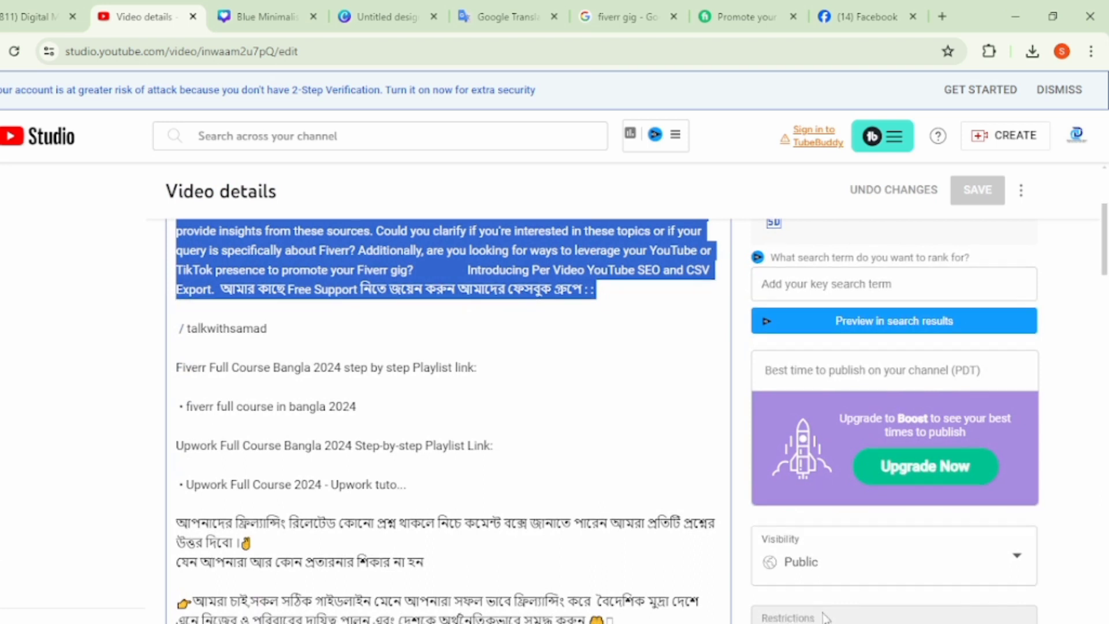
scroll(859, 616, "down", 2)
left_click(820, 606)
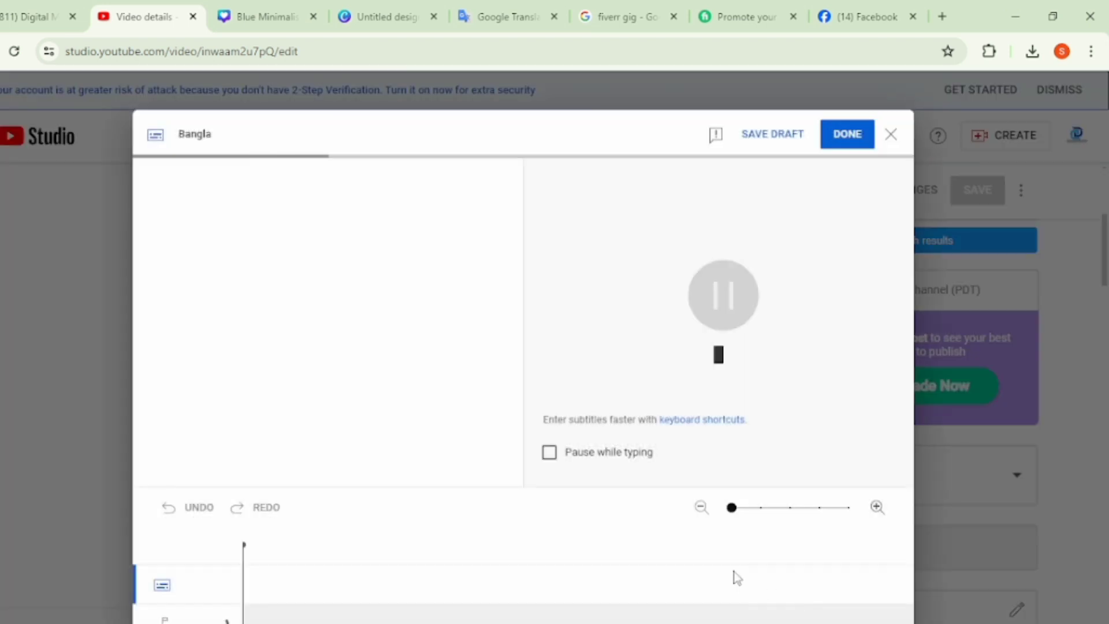
left_click(287, 323)
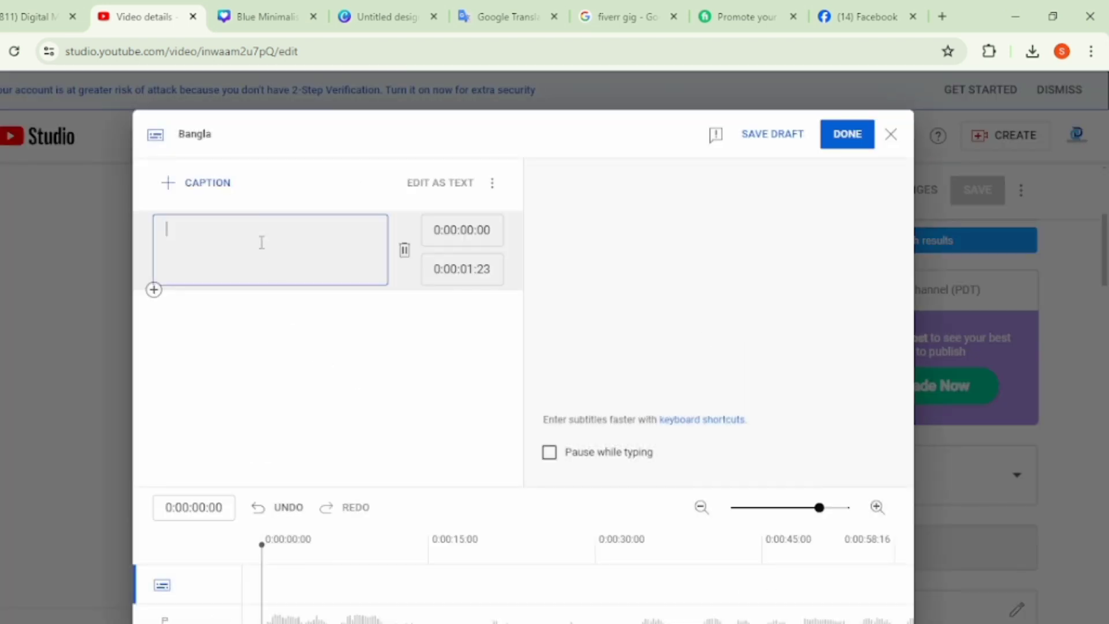
right_click(215, 230)
left_click(265, 393)
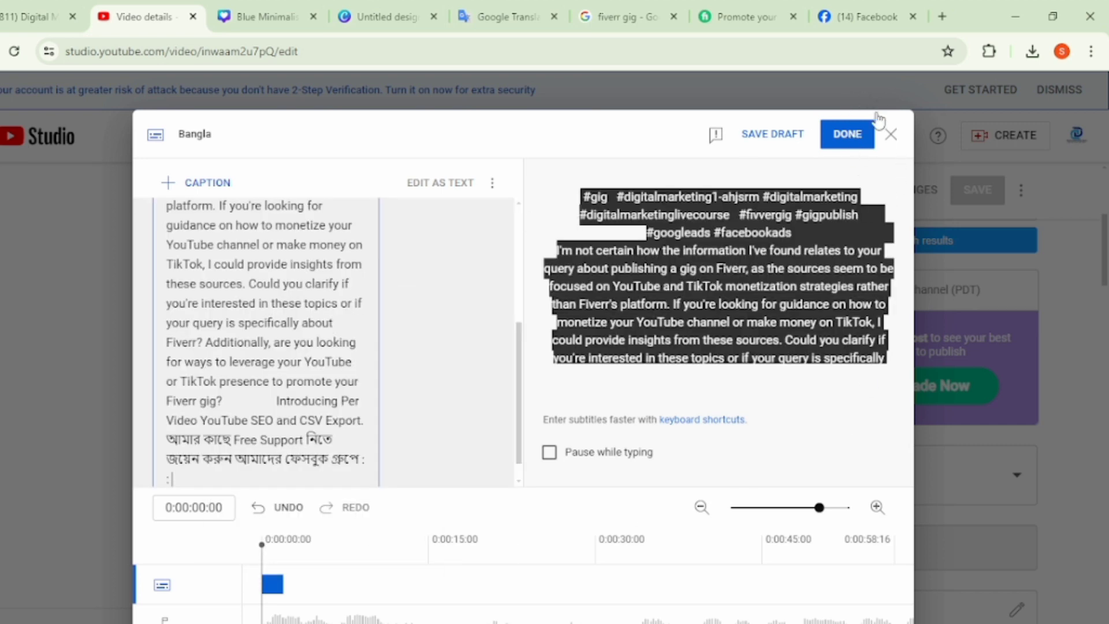
left_click(848, 135)
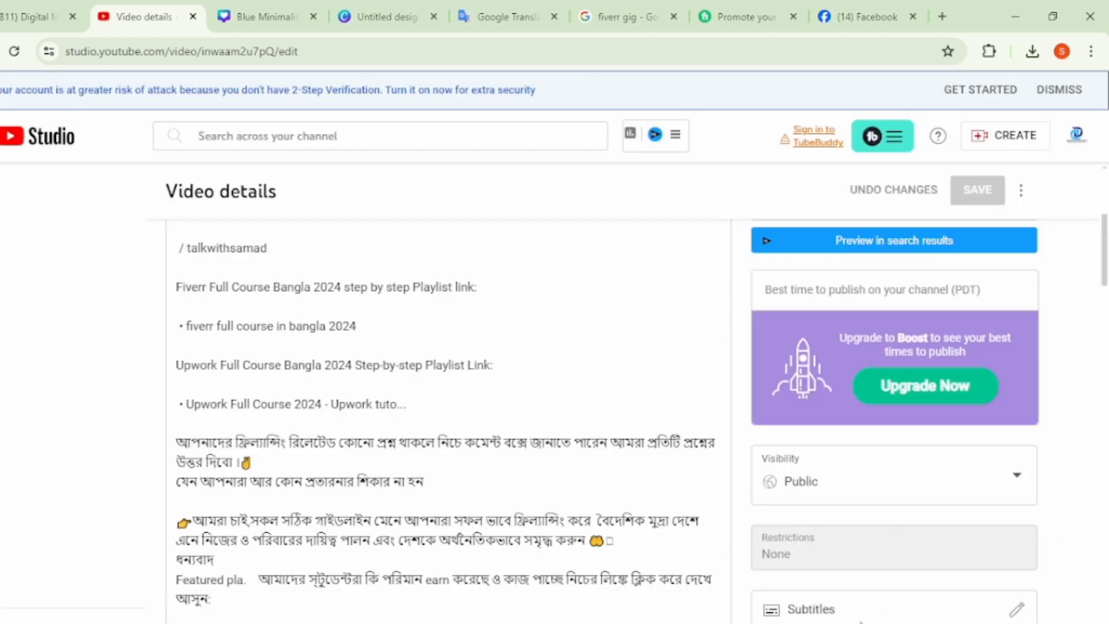
- Open the video's end screen settings, import the end screen elements from the latest video and save them
left_click(821, 608)
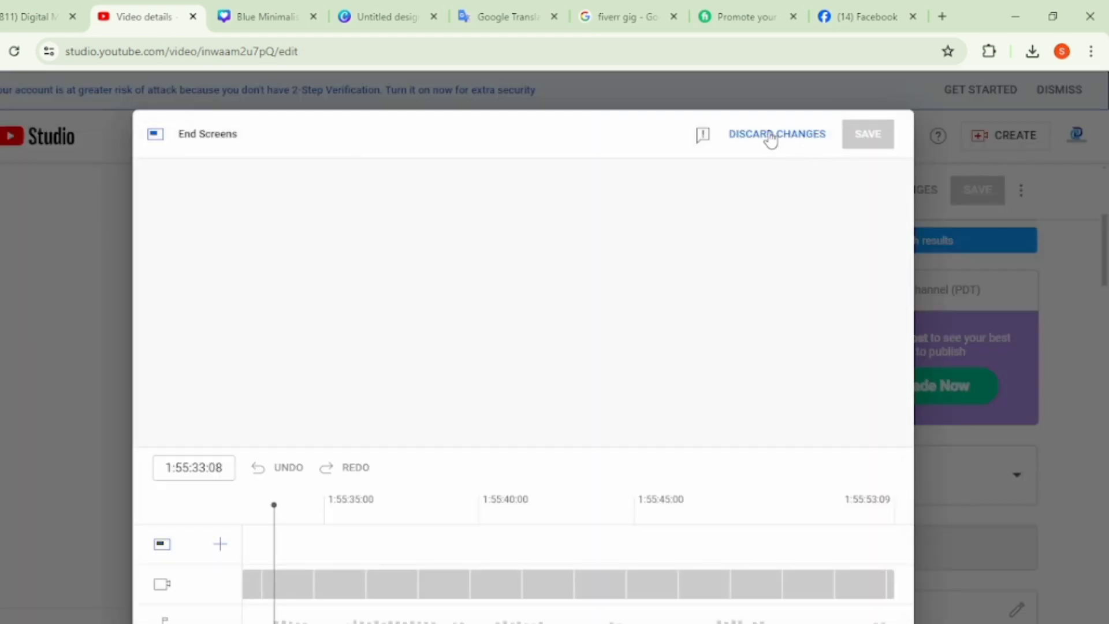
left_click(771, 135)
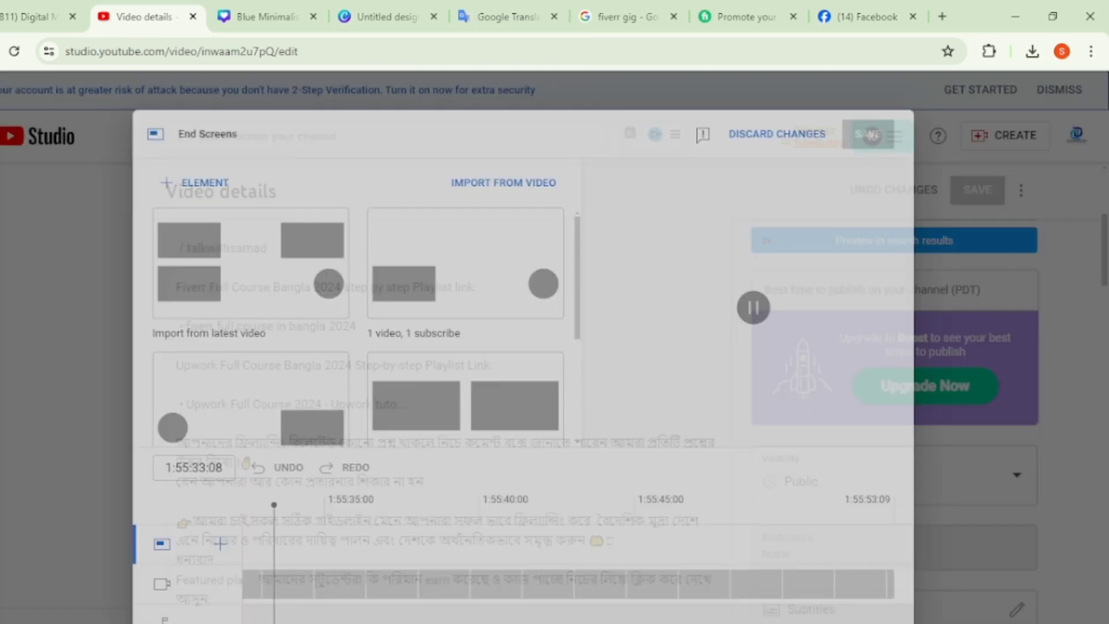
left_click(285, 279)
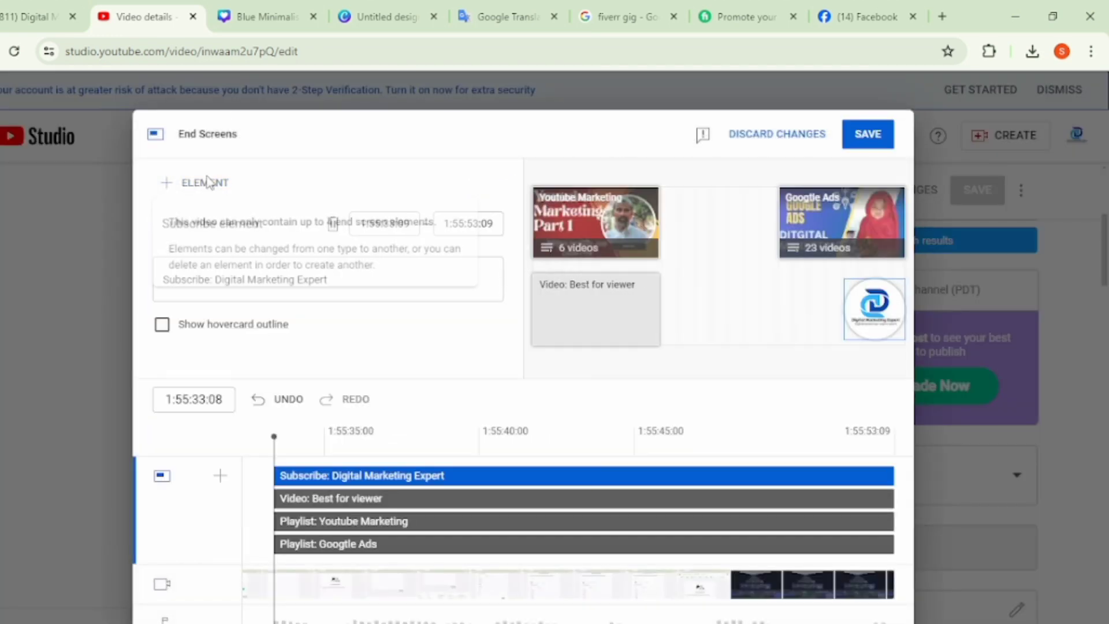
left_click(865, 138)
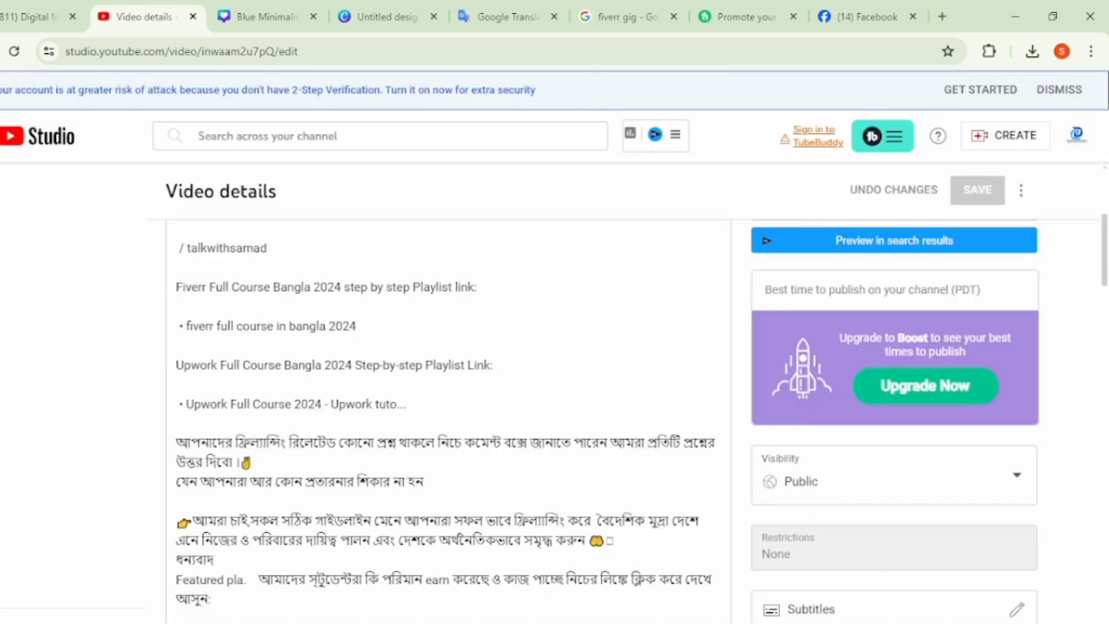
- Add a playlist card at 0:00:00:00 that links to the Fivver playlist
scroll(837, 562, "down", 3)
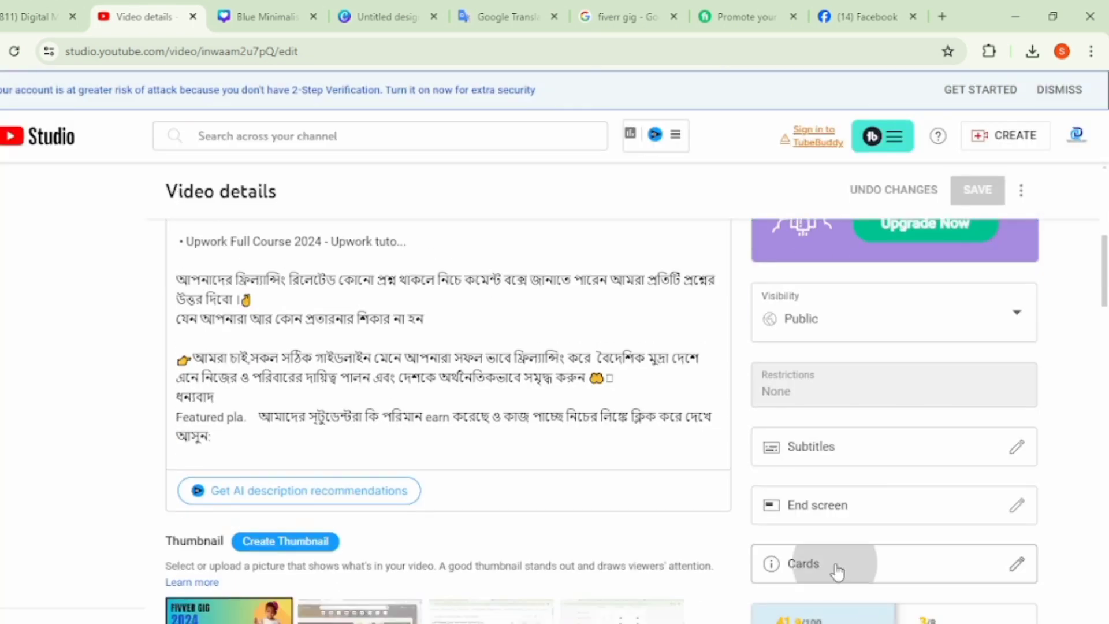
left_click(838, 569)
left_click(241, 256)
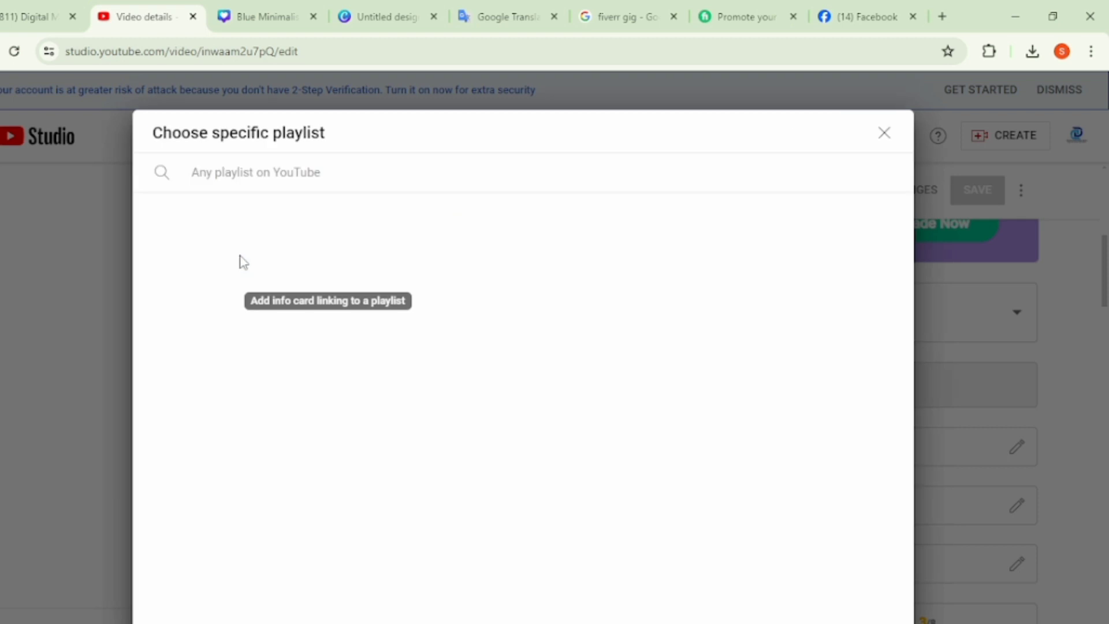
left_click(237, 250)
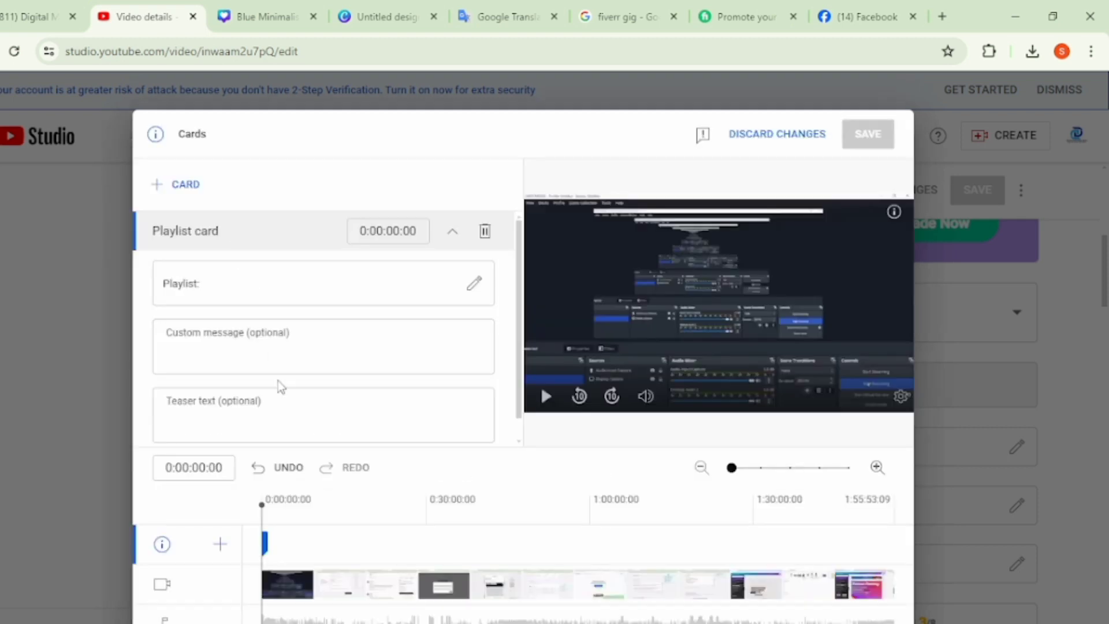
left_click(261, 348)
- Set the playlist card's teaser text to "Fivver Gig Publish" and save the card
left_click(290, 418)
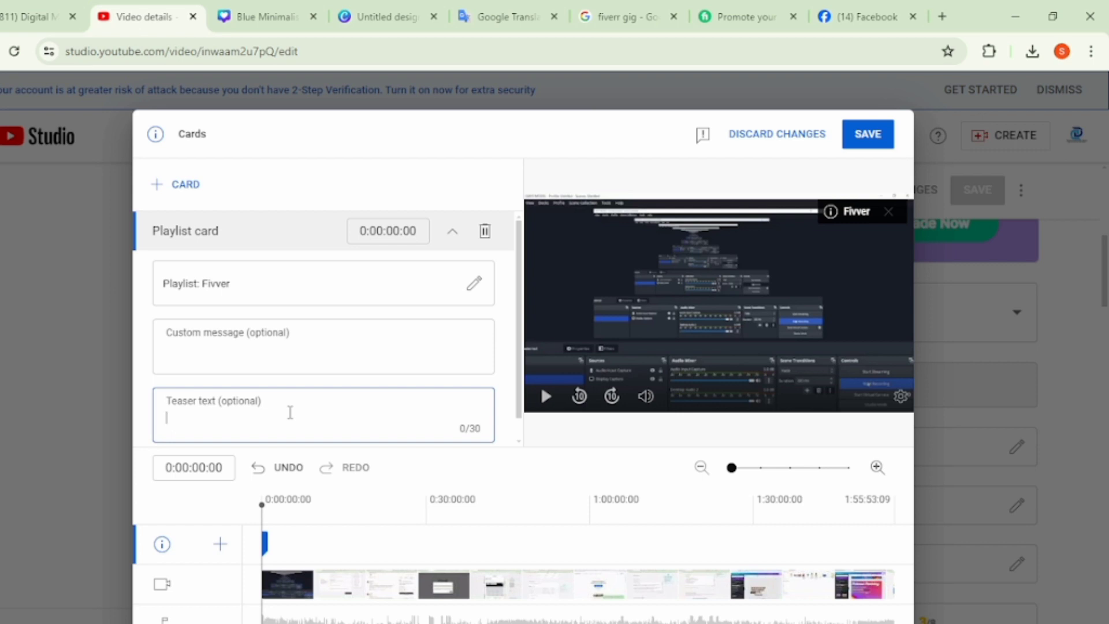
type("Fivver Gig Publish")
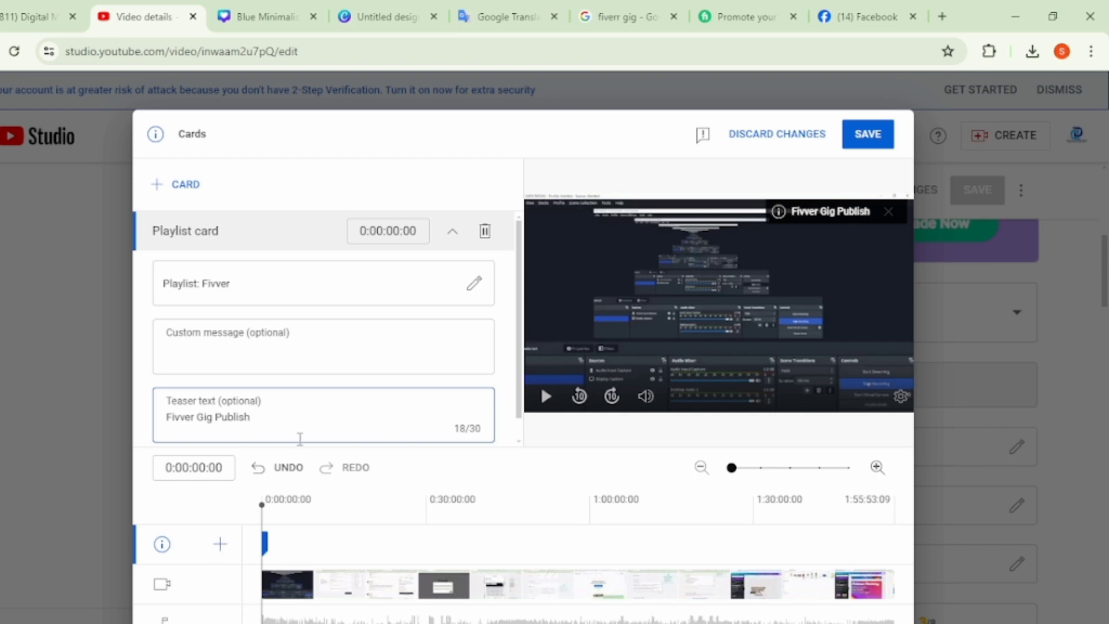
left_click(872, 133)
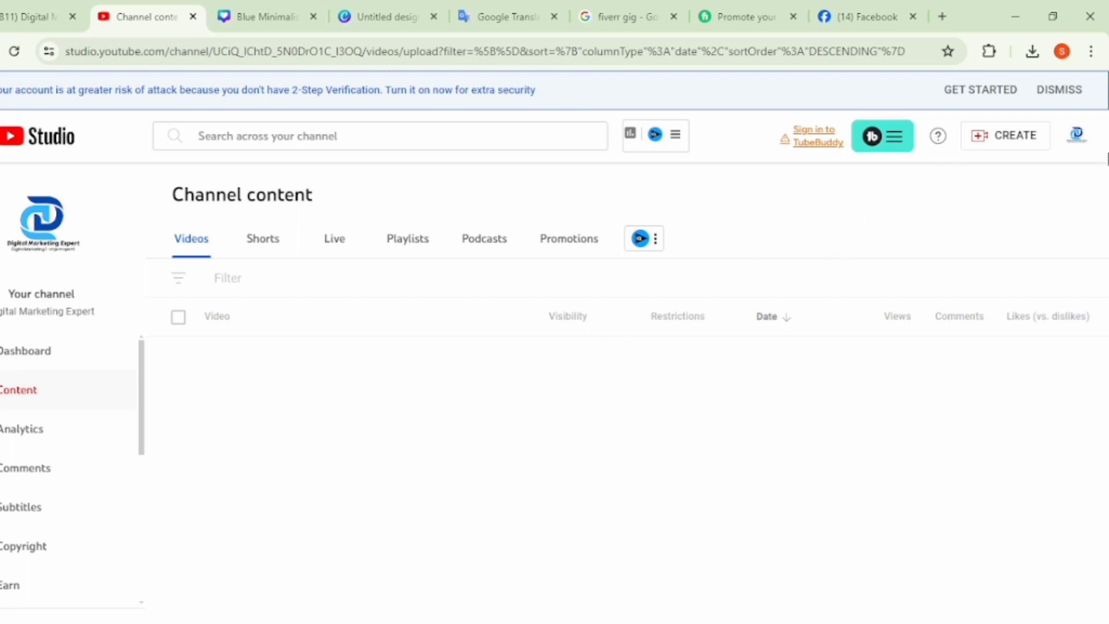
- Switch to Facebook, dismiss the reel suggestion and review the thumbnail images in the published post
left_click(872, 7)
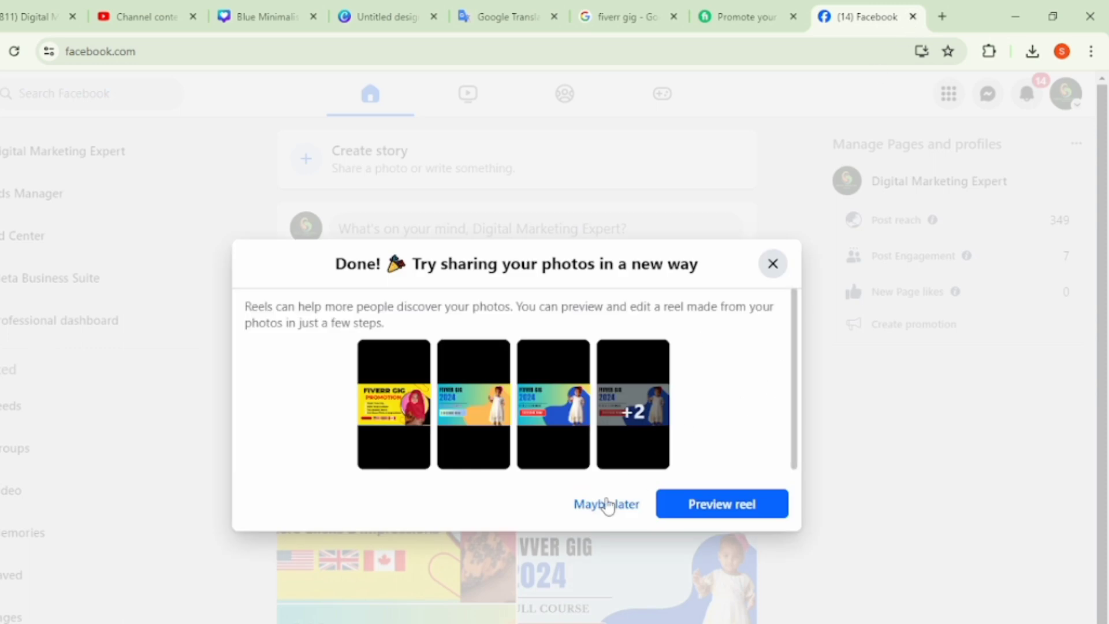
left_click(599, 514)
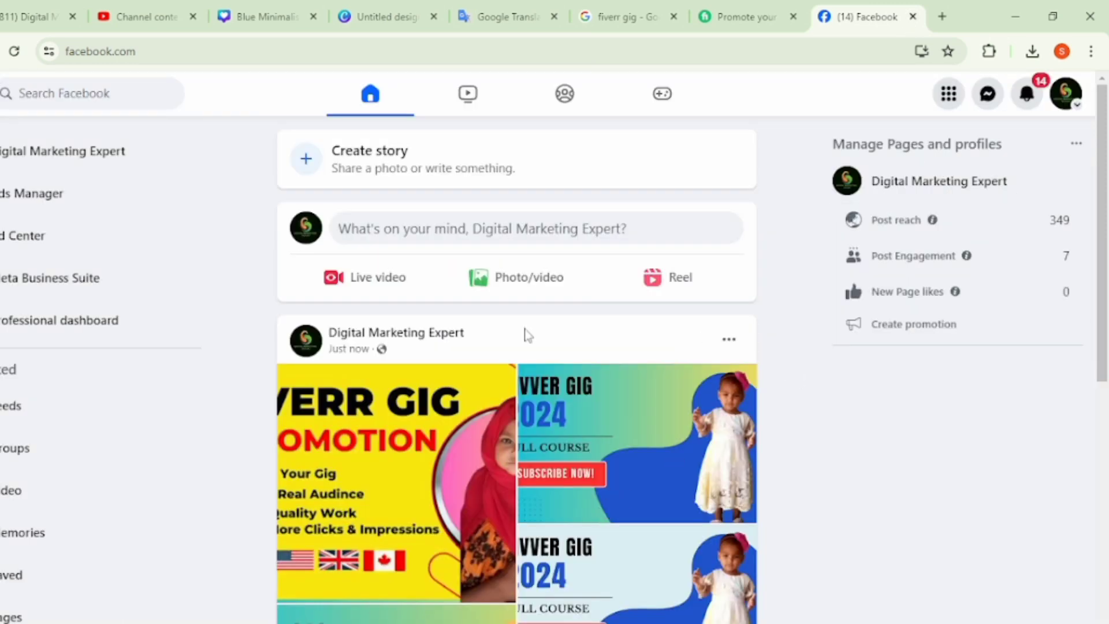
scroll(538, 543, "down", 3)
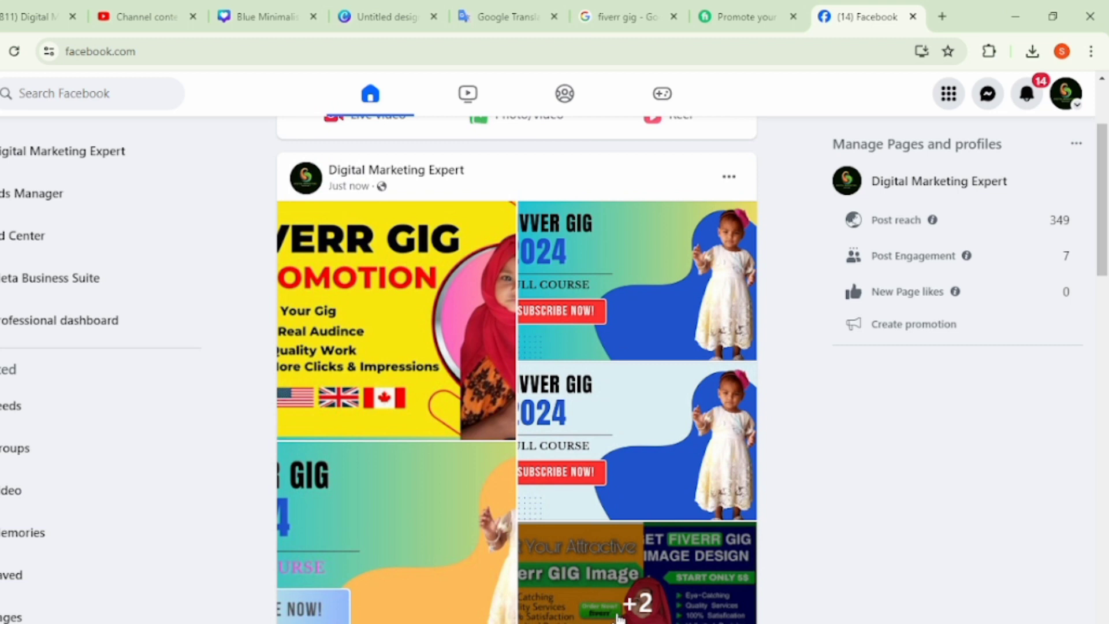
left_click(617, 612)
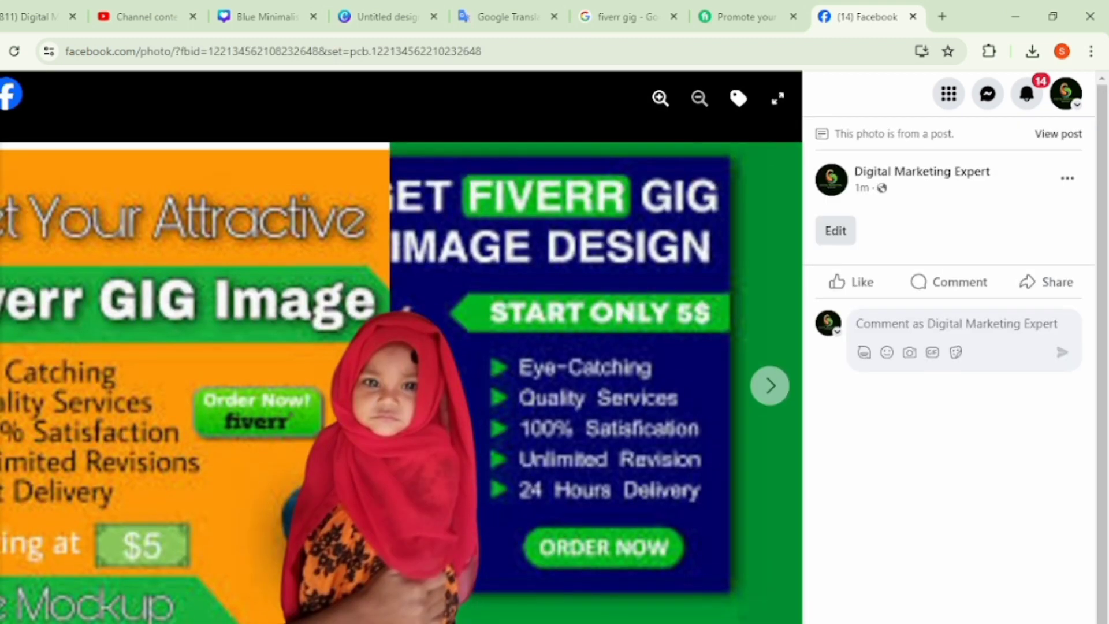
key("Escape")
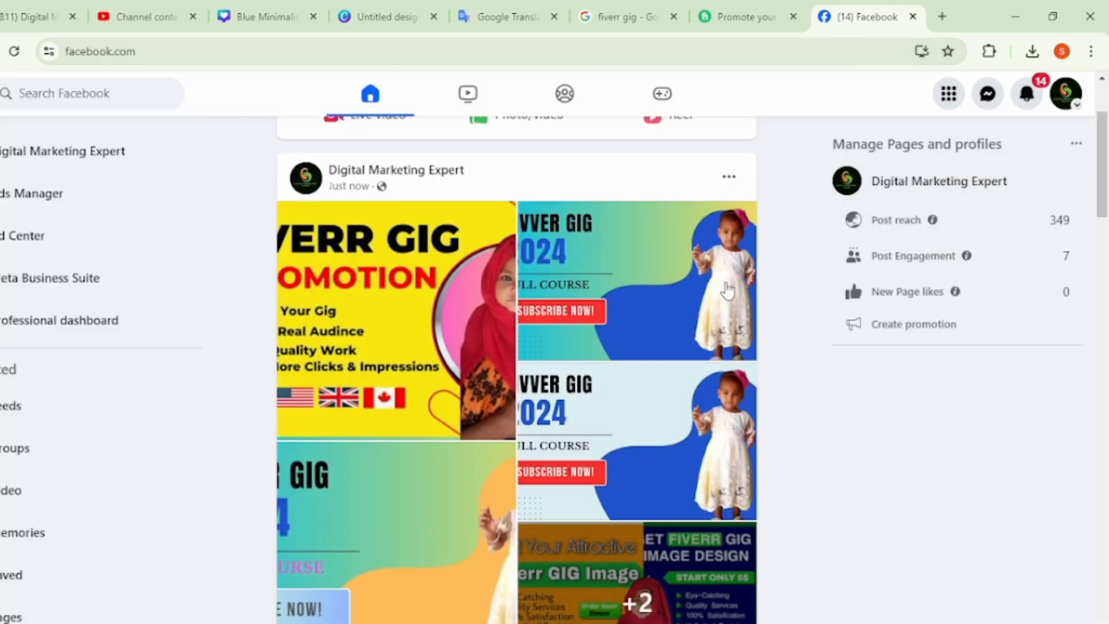
scroll(585, 463, "up", 3)
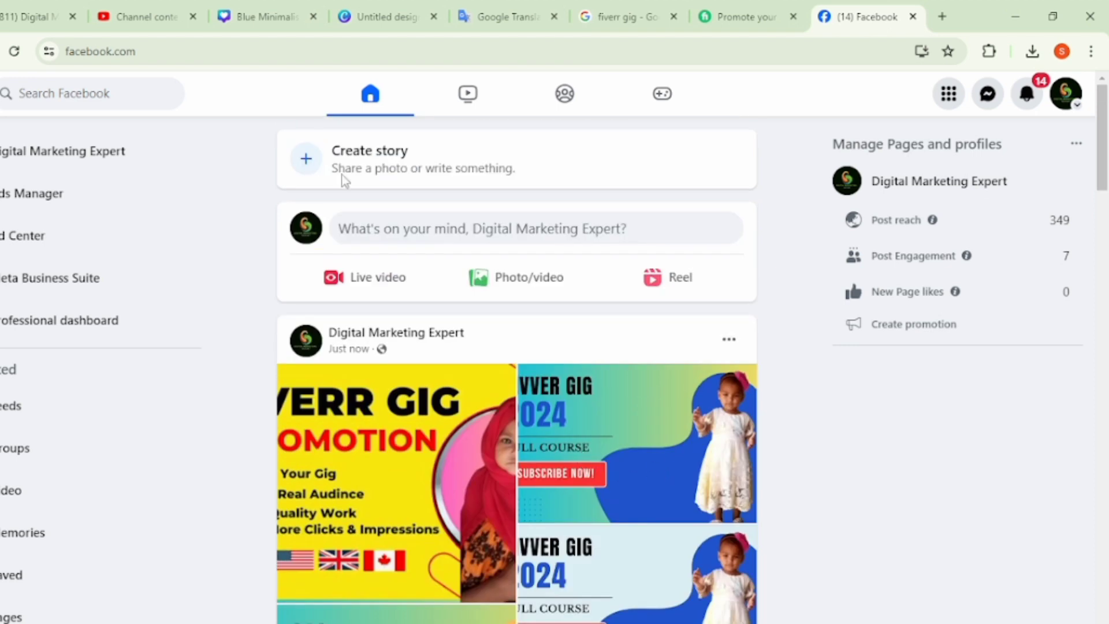
- Reload the channel content in YouTube Studio and close the Blue Minimalist, Untitled design, Google Translate, fiverr gig search and Fiverr gig pages
left_click(145, 13)
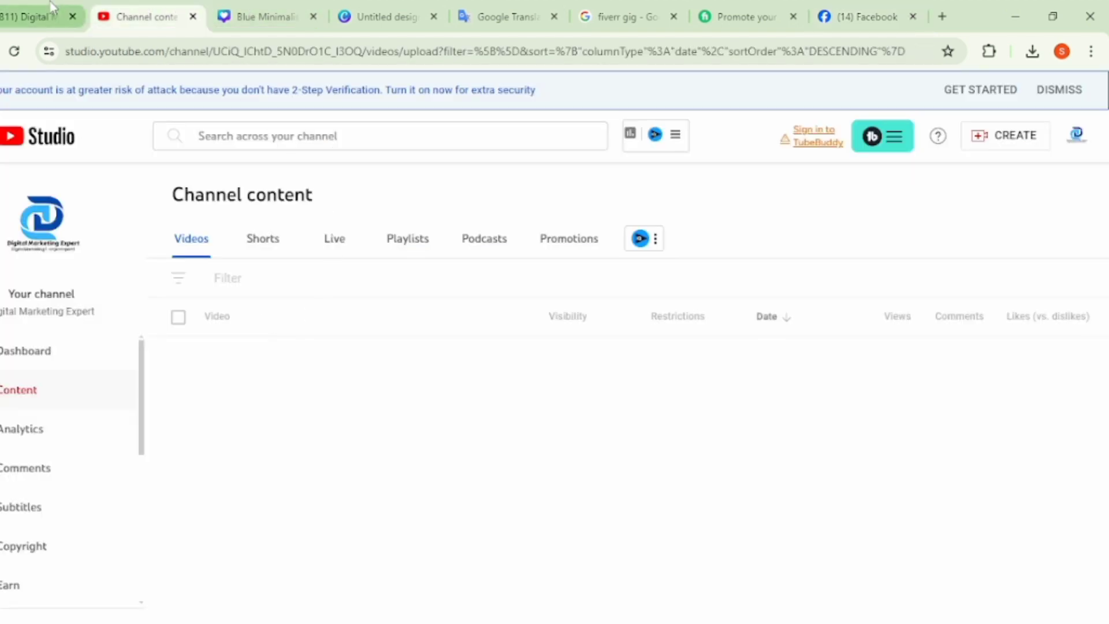
left_click(17, 56)
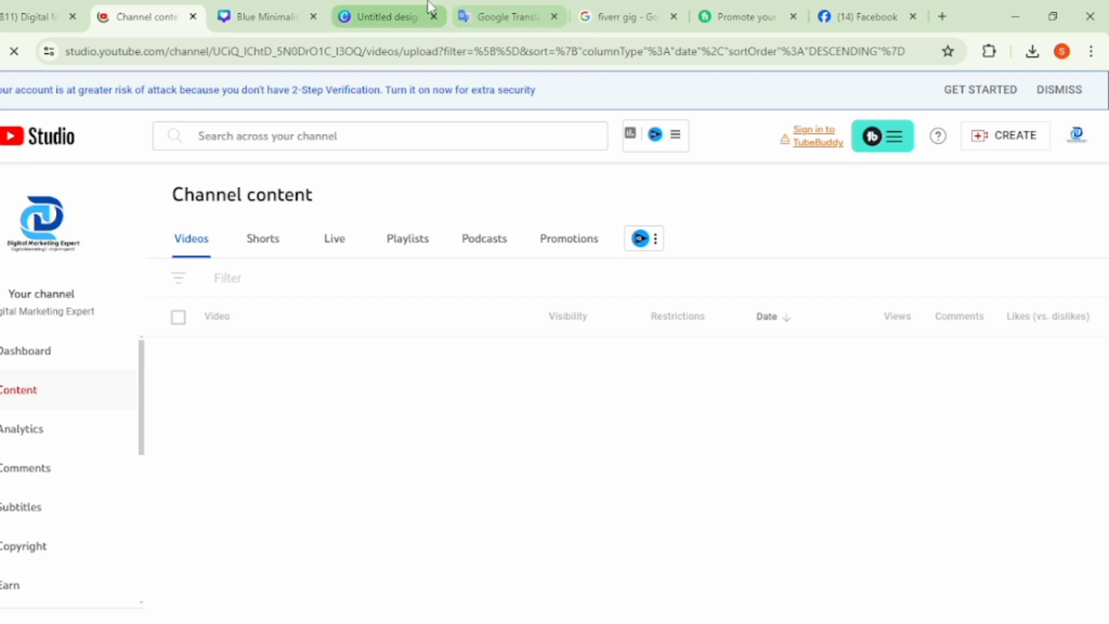
left_click(312, 16)
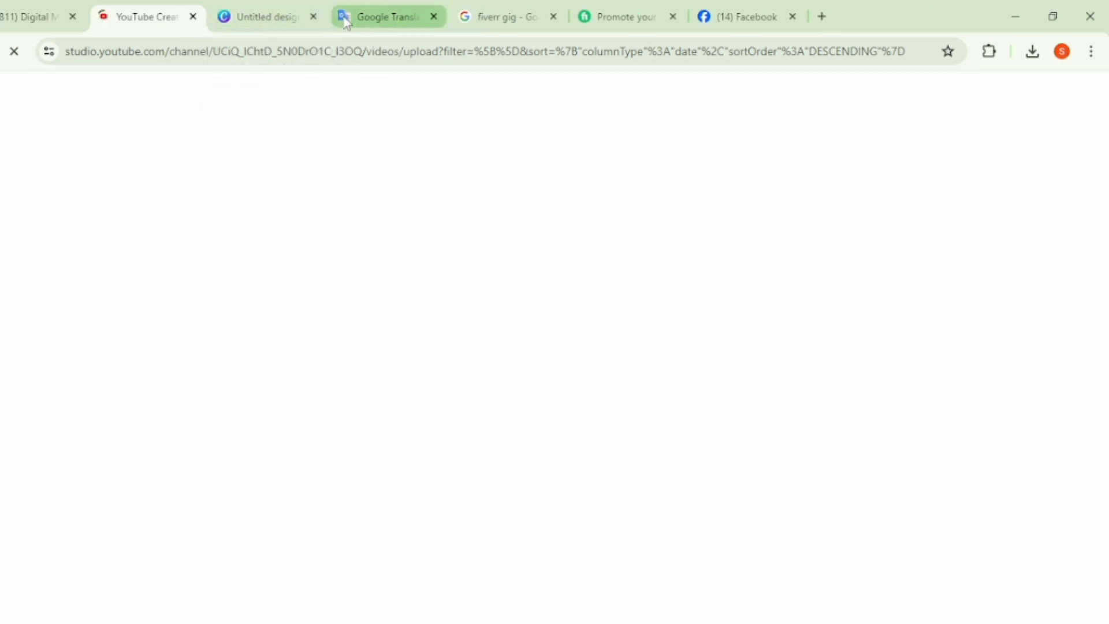
left_click(314, 17)
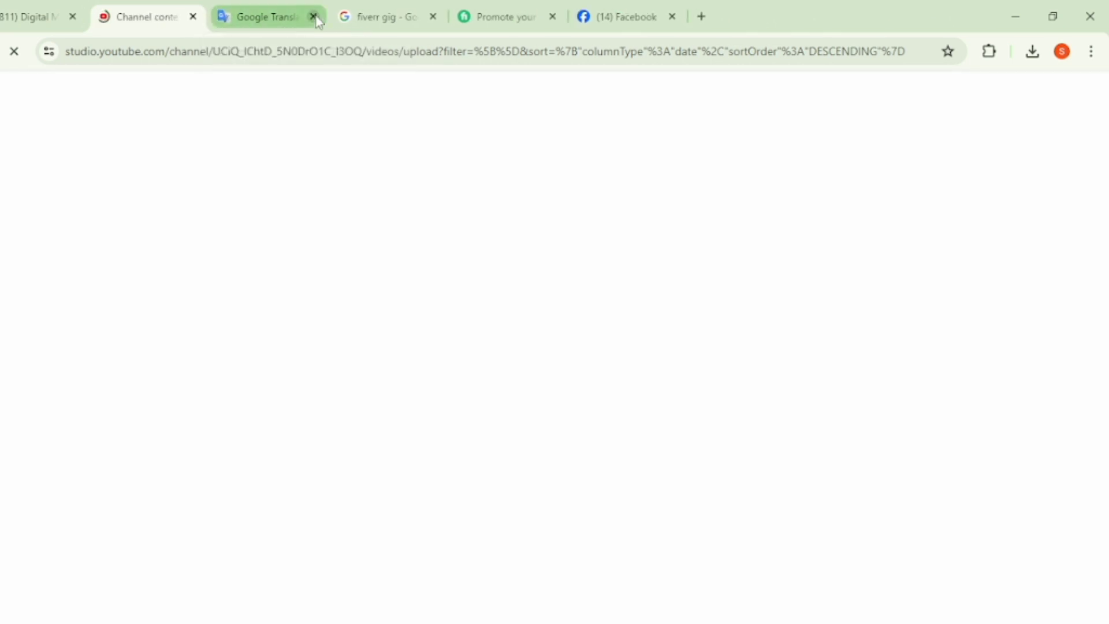
left_click(314, 17)
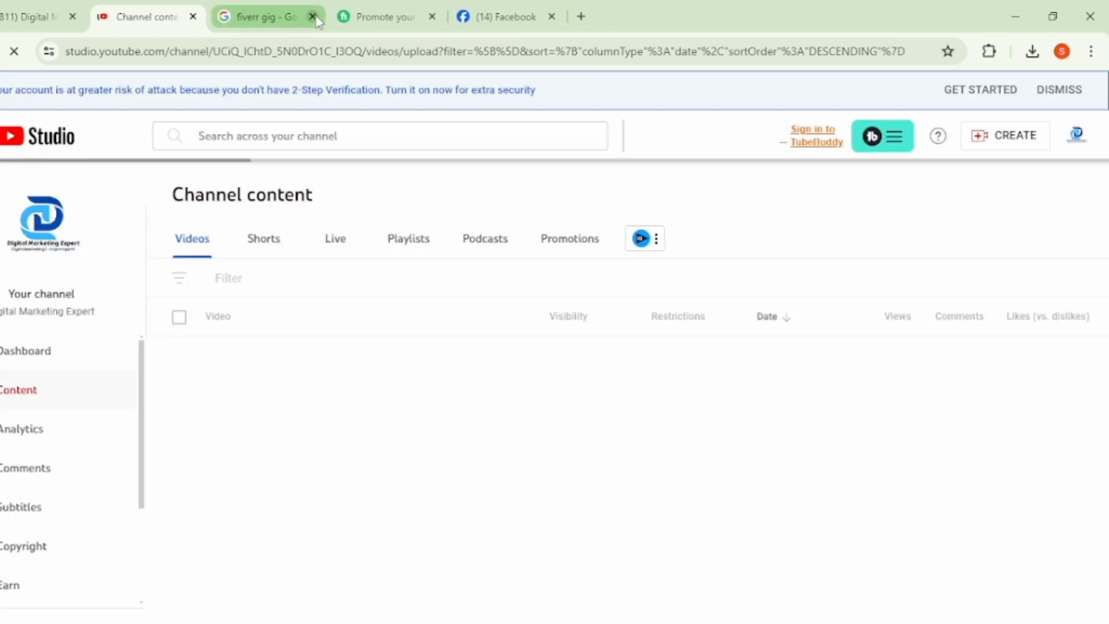
left_click(313, 17)
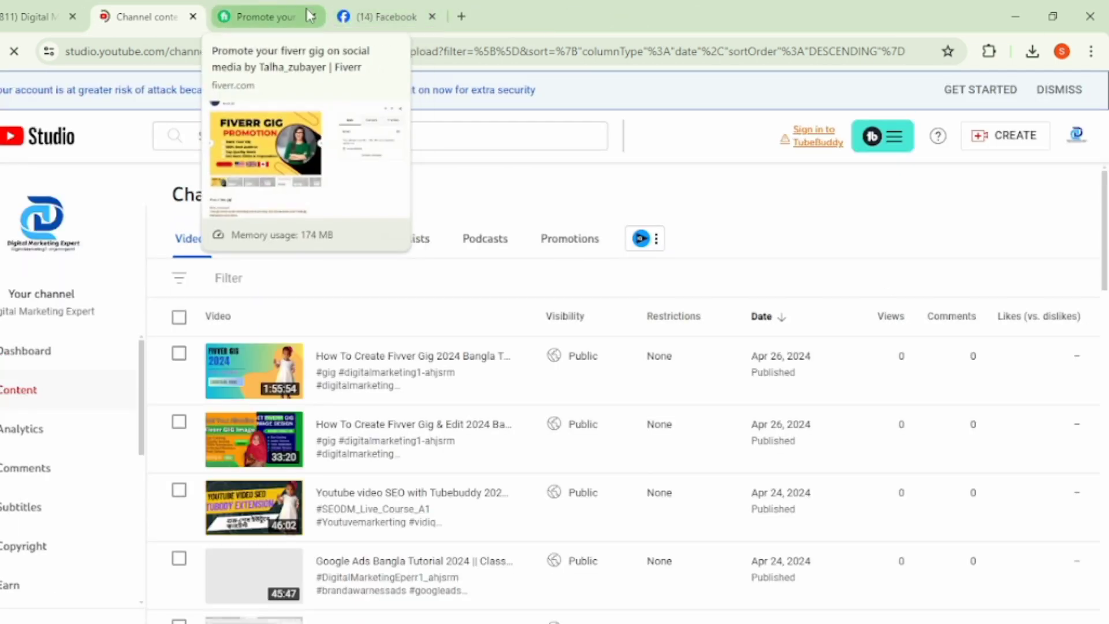
left_click(312, 17)
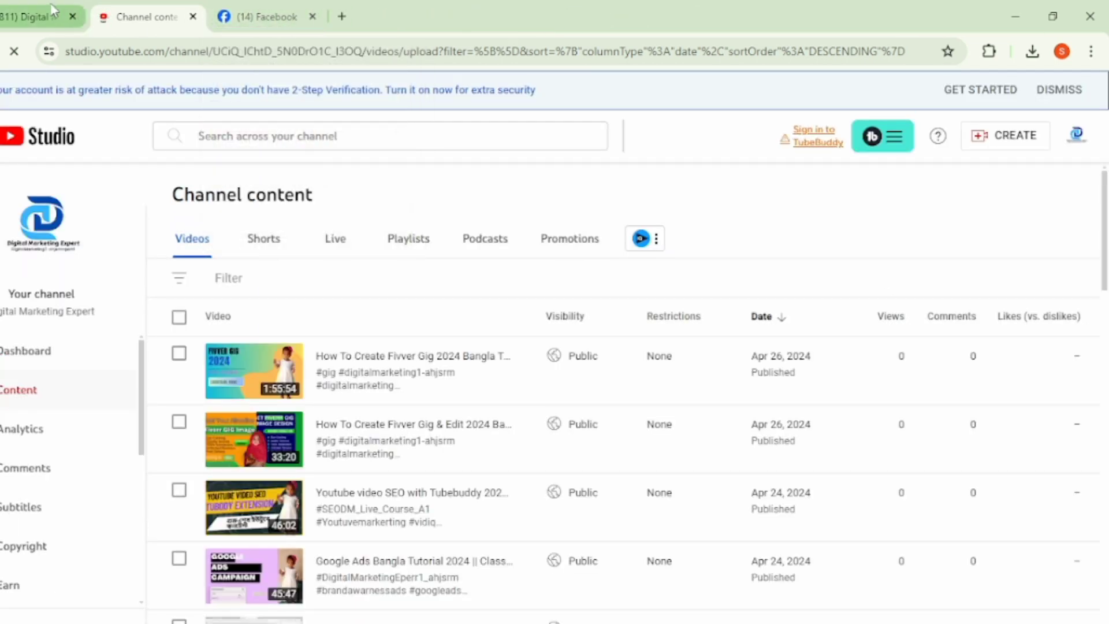
- Open the "How To Create Fivver Gig & Edit 2024" video's Bangla subtitles, paste the copied description as a manual caption and finish the edit
left_click(327, 457)
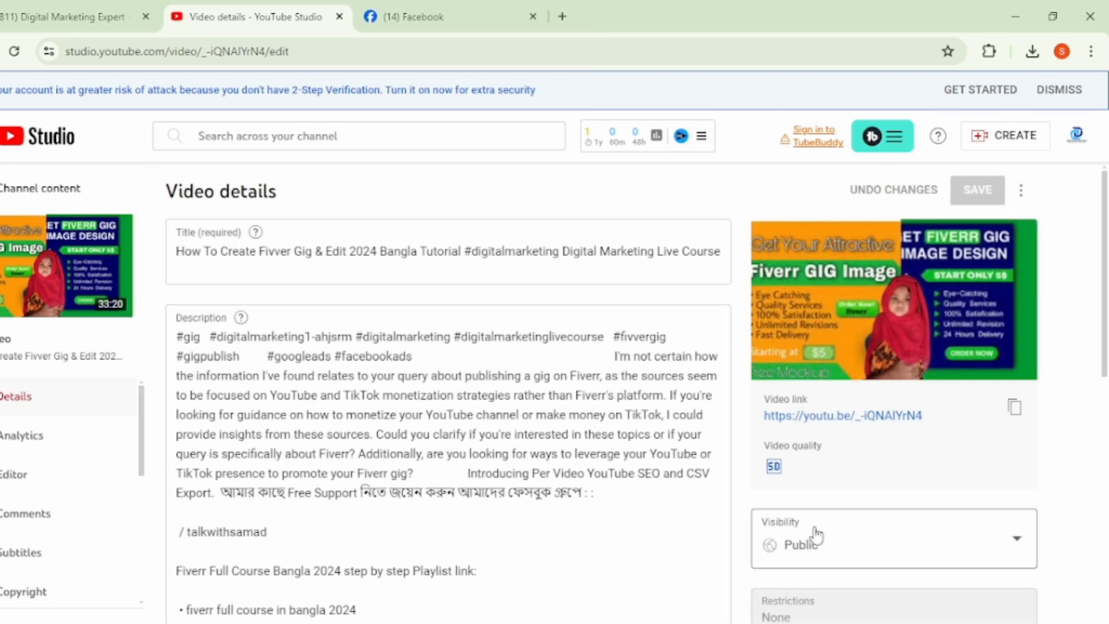
scroll(816, 537, "down", 2)
left_click(854, 585)
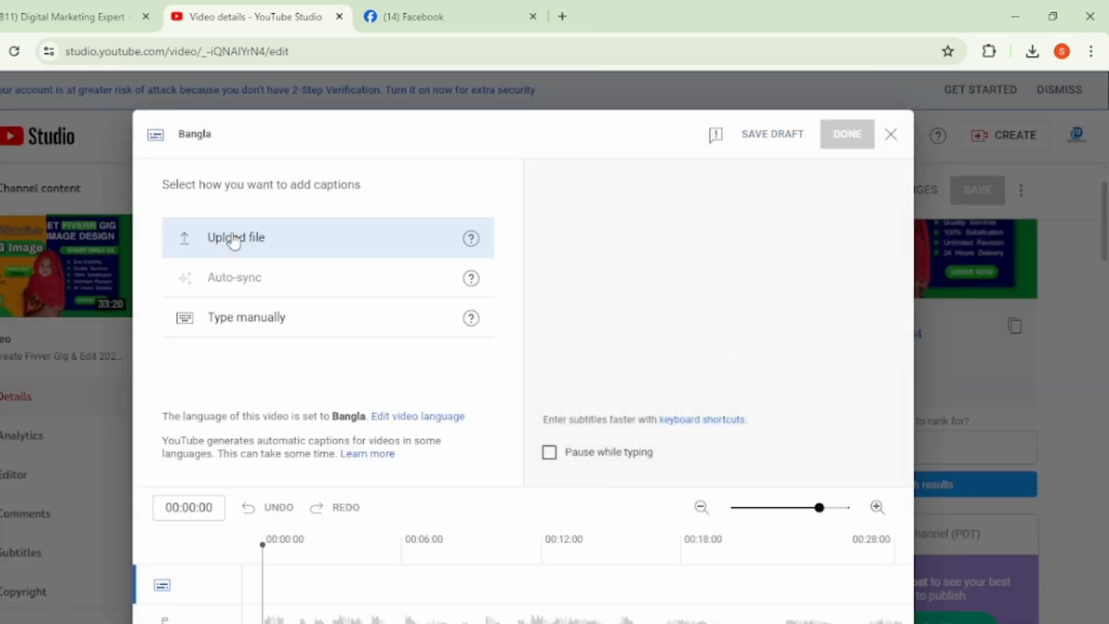
left_click(234, 241)
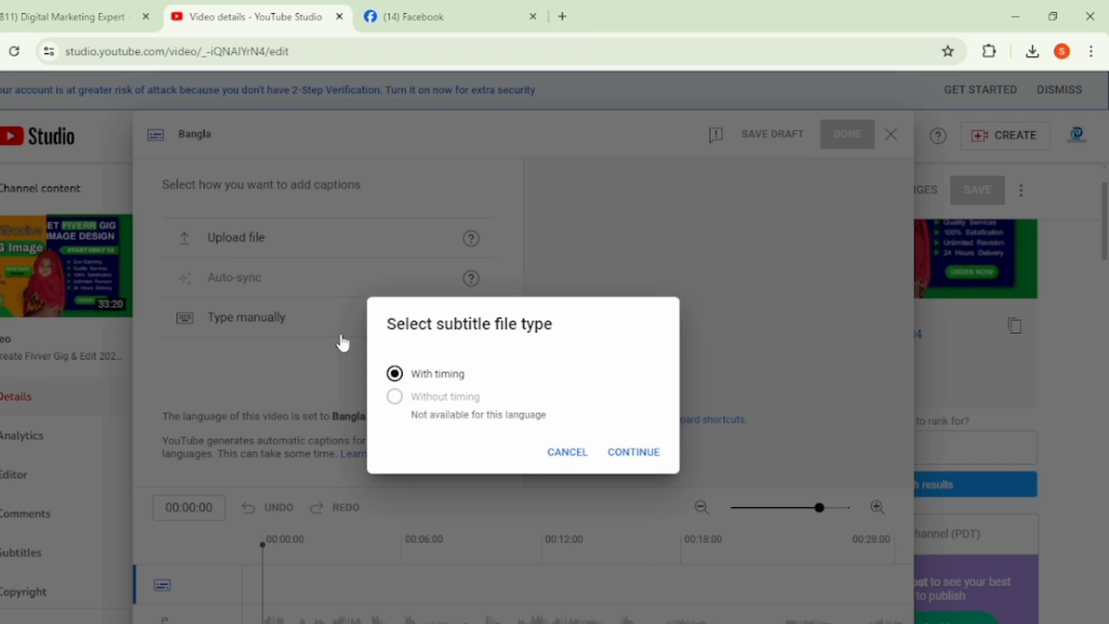
left_click(569, 454)
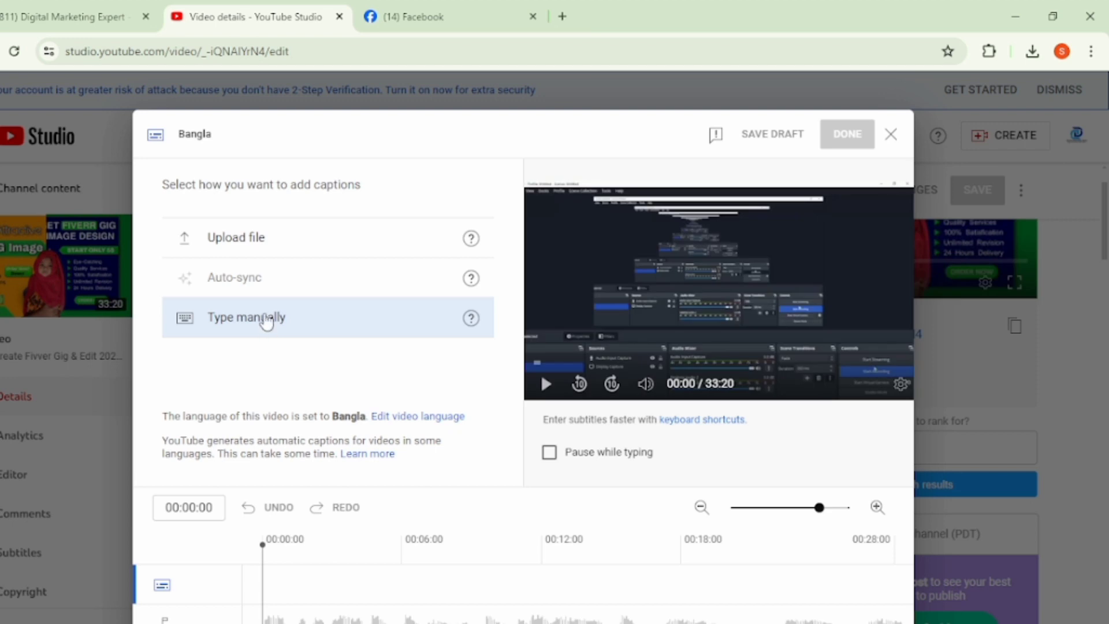
left_click(266, 321)
right_click(176, 233)
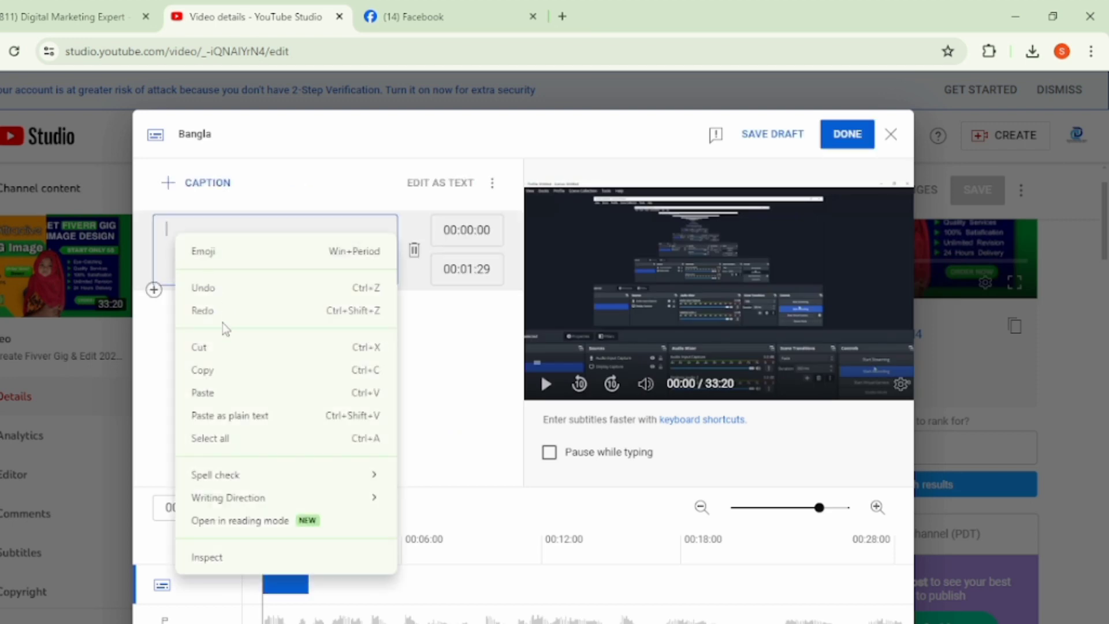
left_click(223, 391)
left_click(857, 129)
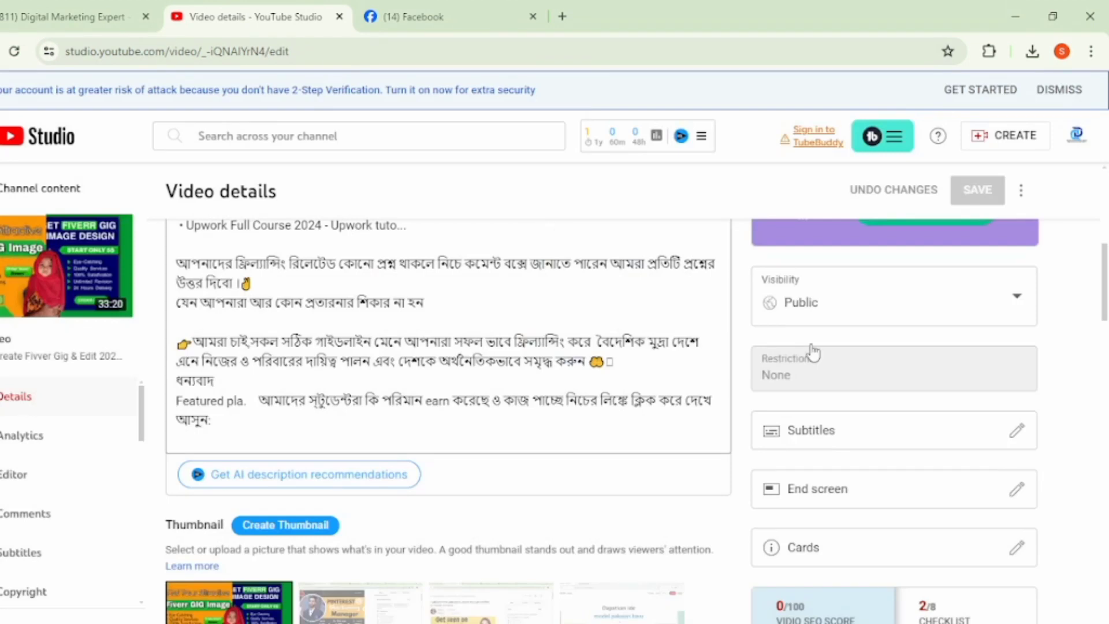
- Apply the latest video's end screen layout to the Fivver Gig & Edit video and save it
left_click(869, 490)
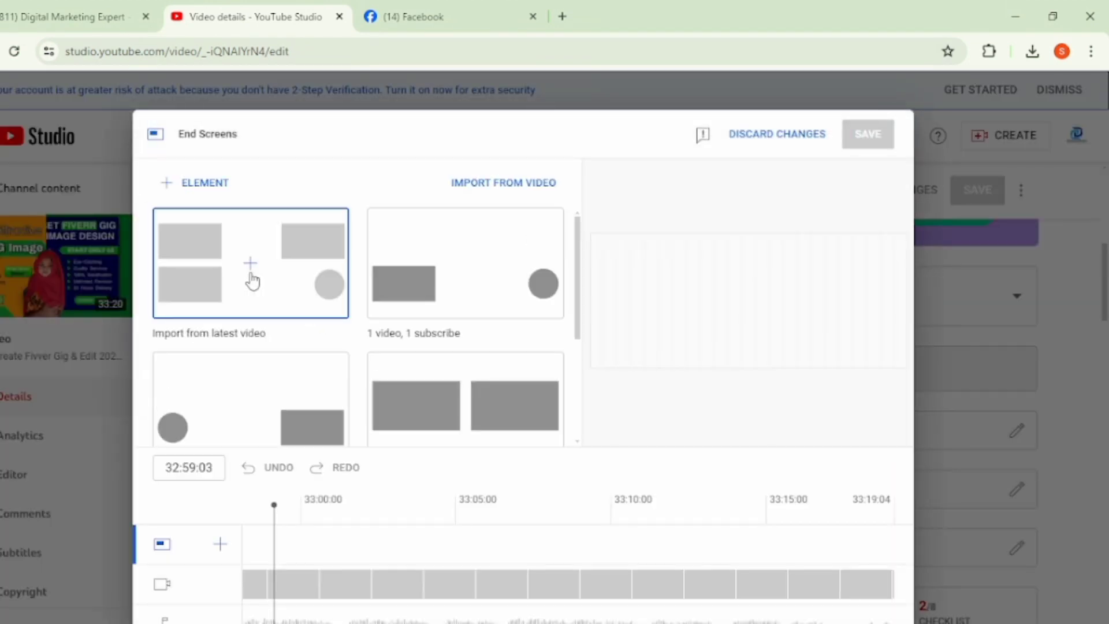
left_click(248, 268)
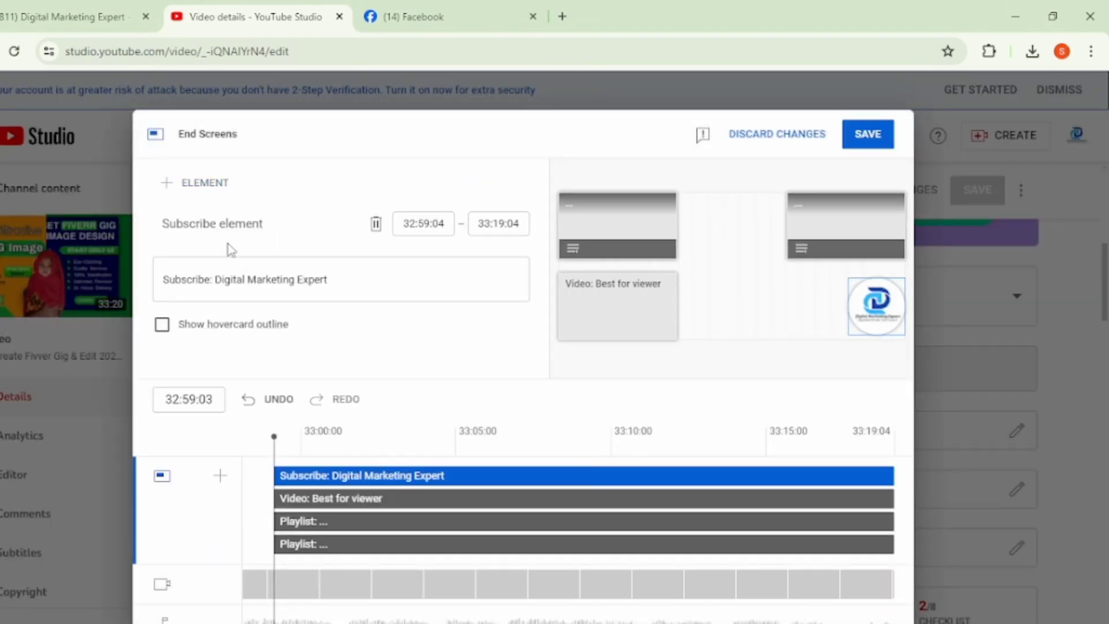
left_click(872, 135)
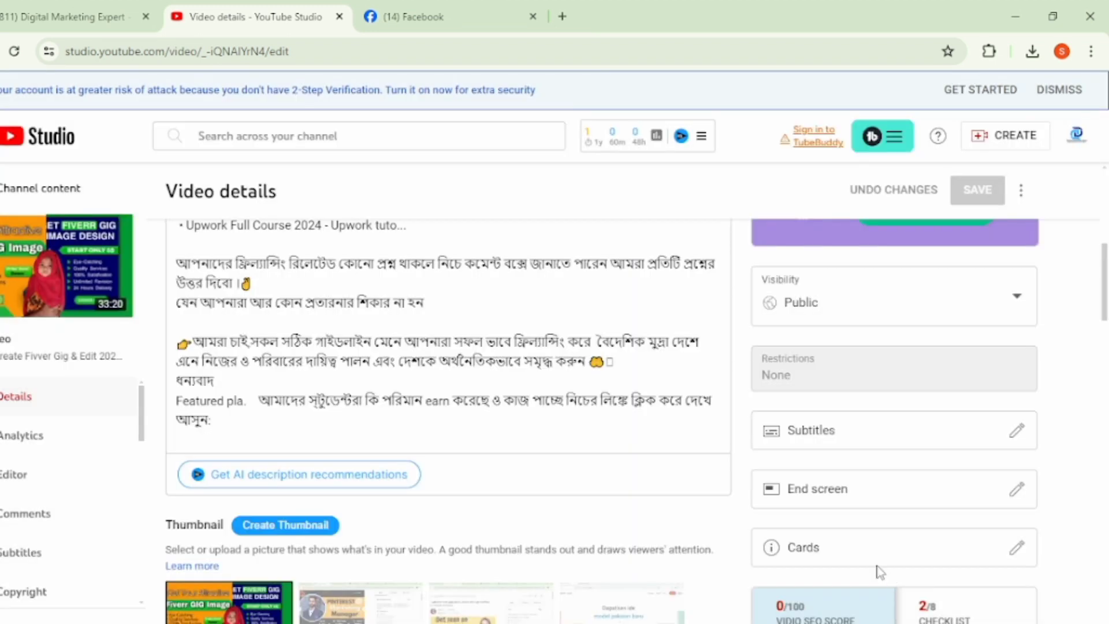
- Add a card linking to the Fivver playlist at 00:00:00 of the Fivver Gig & Edit video and save it
left_click(844, 542)
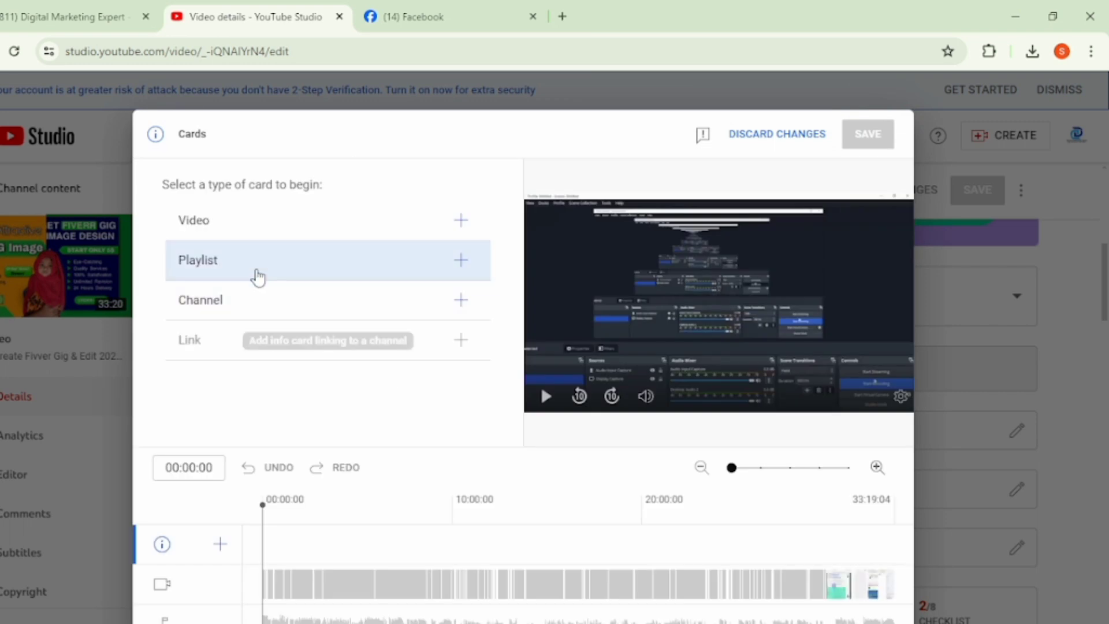
left_click(254, 276)
left_click(225, 271)
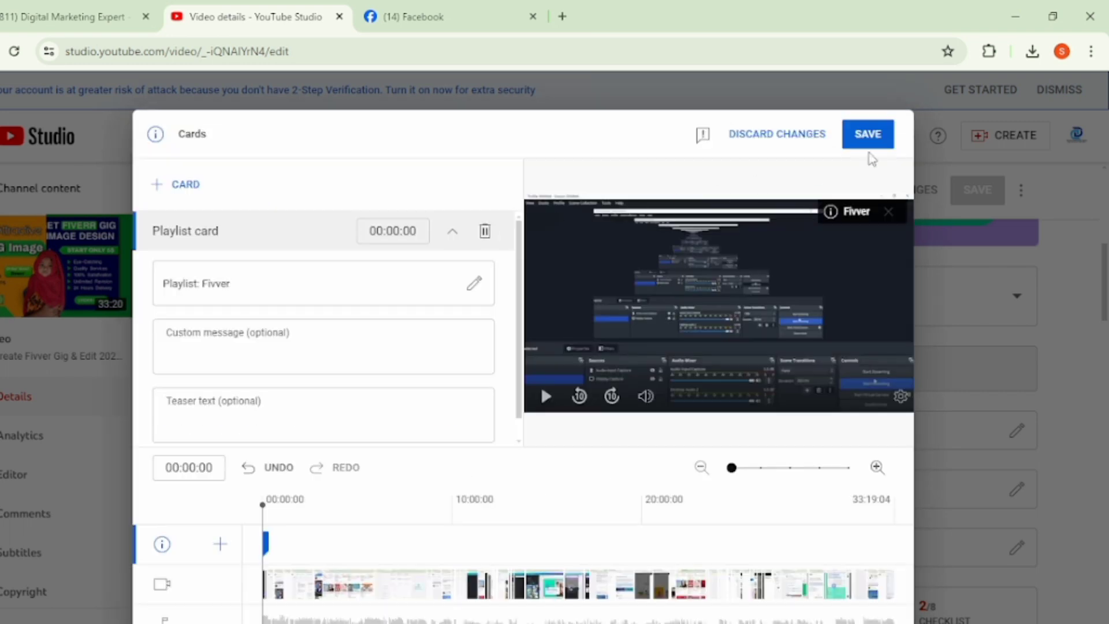
left_click(862, 135)
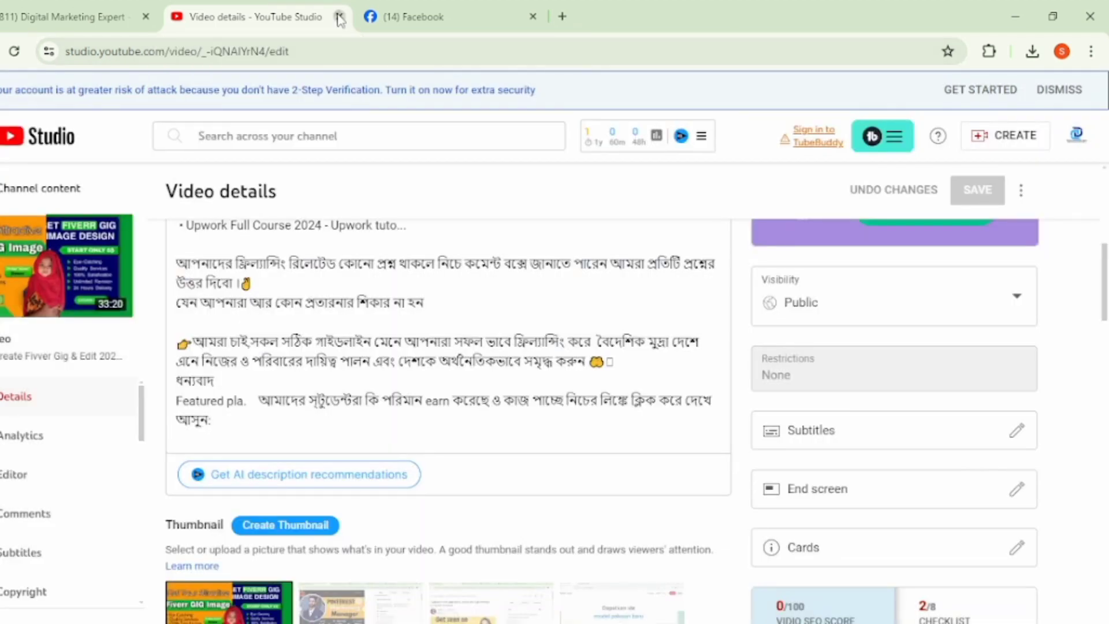
- Close the YouTube Studio video details page and open the Canva home page in a new browser tab
left_click(340, 16)
left_click(367, 16)
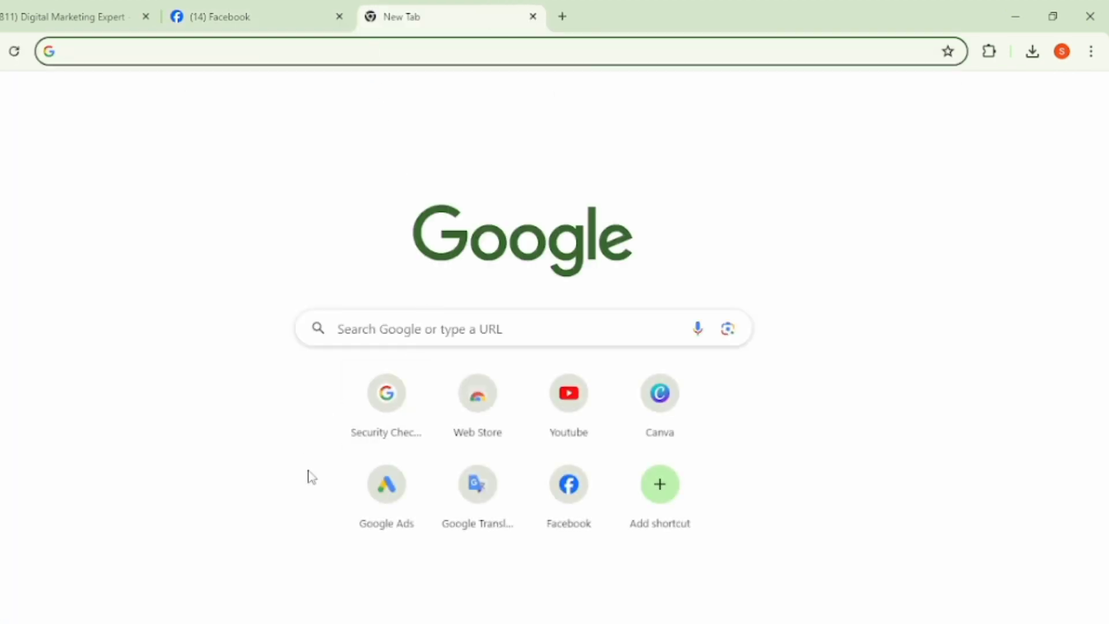
left_click(665, 425)
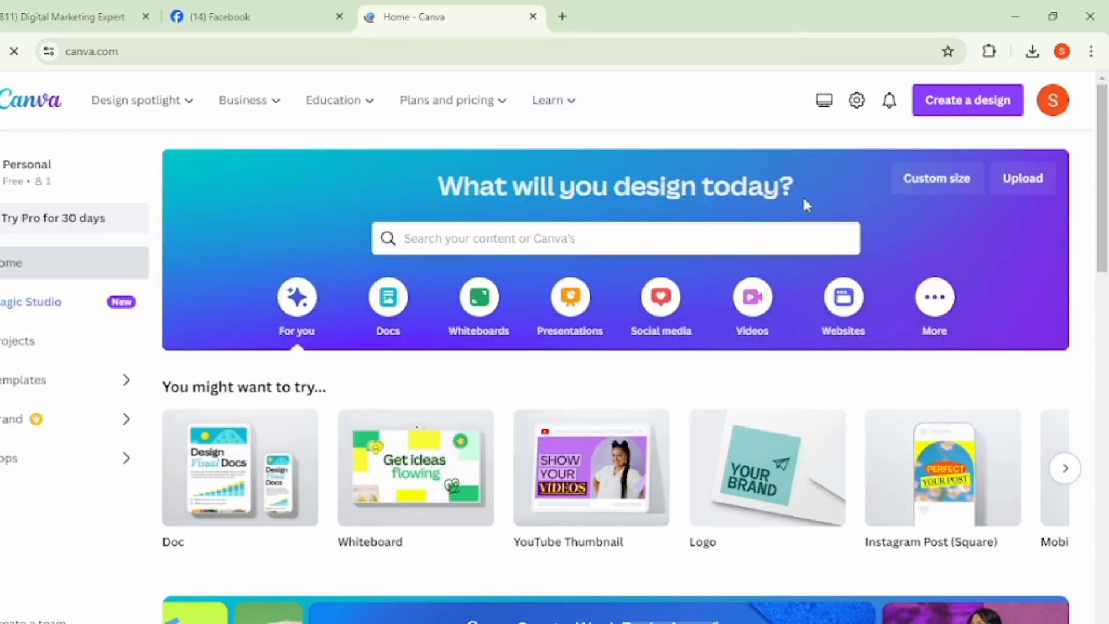
- Create a custom-size Canva design of 1280 × 720 px and close the Canva home page
left_click(937, 179)
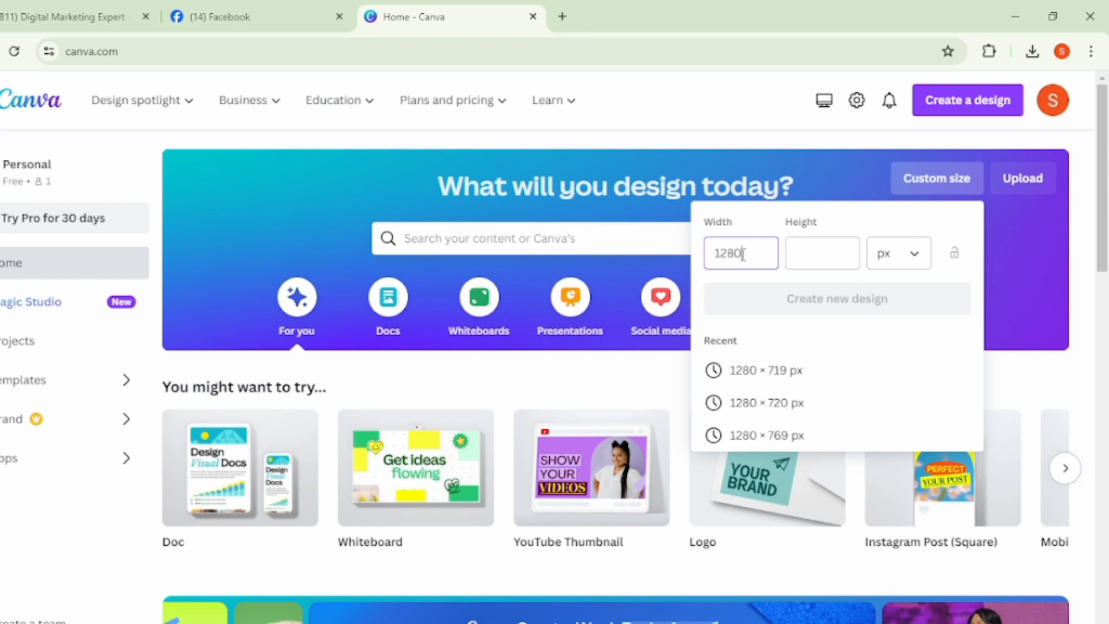
left_click(823, 253)
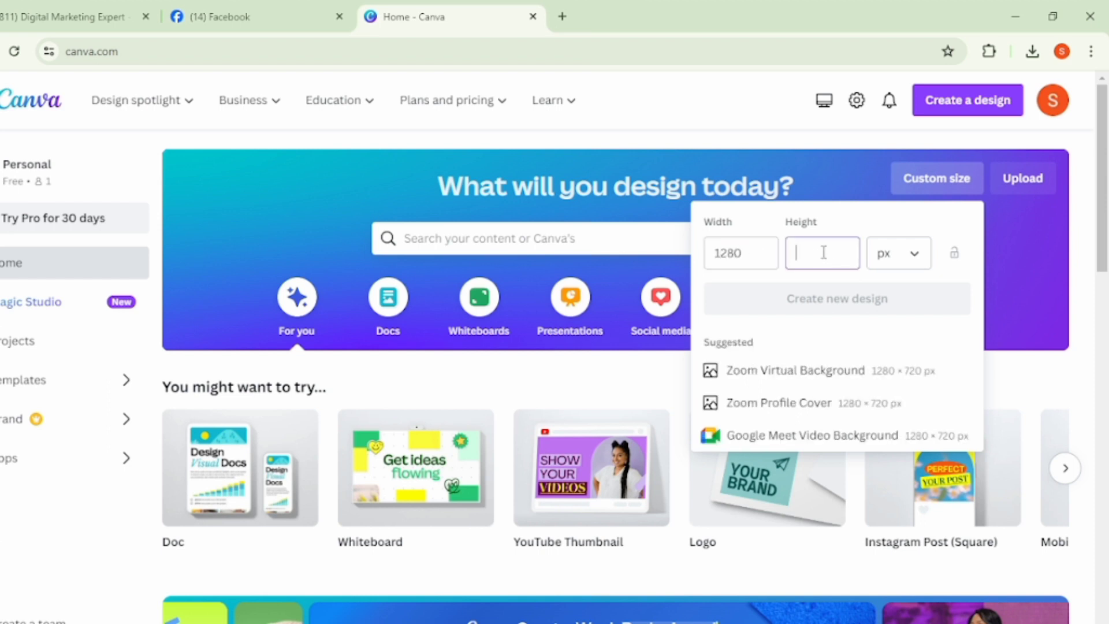
type("29")
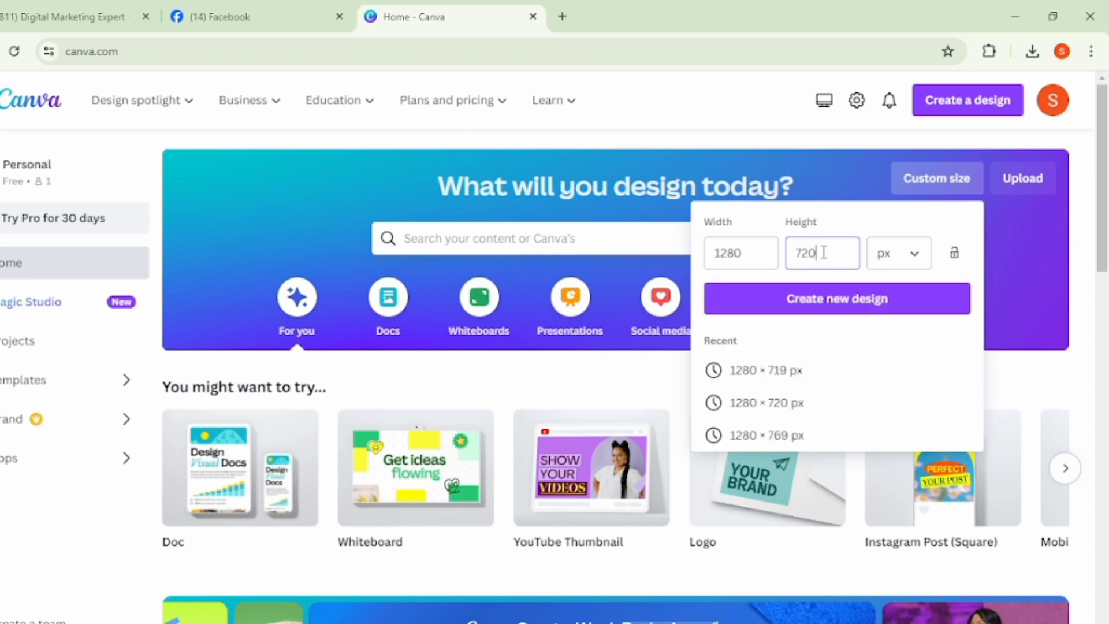
left_click(849, 299)
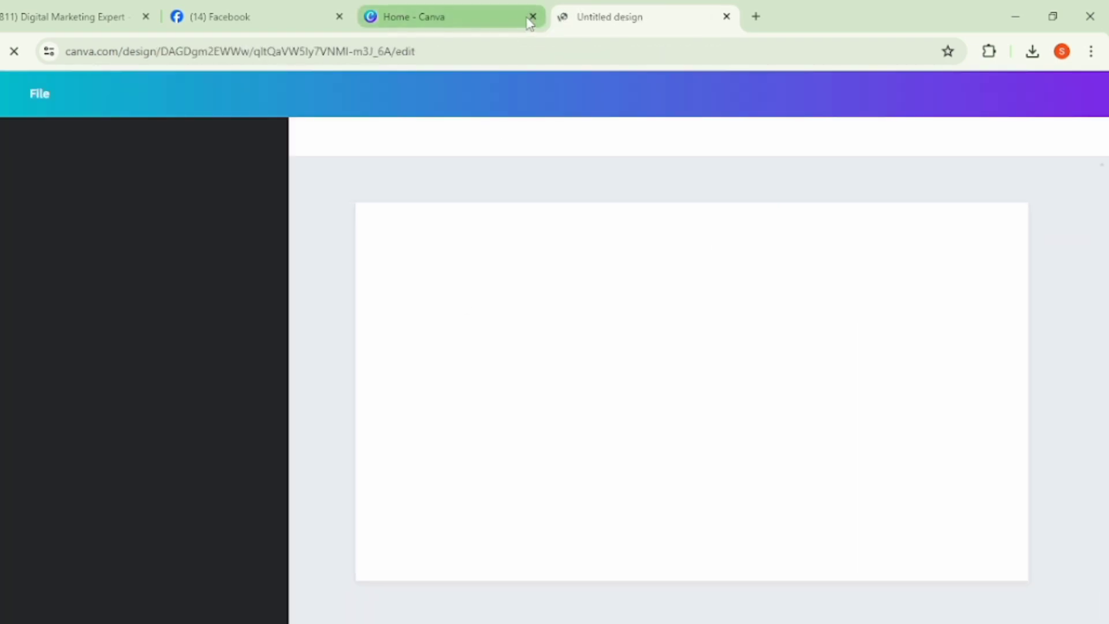
left_click(534, 17)
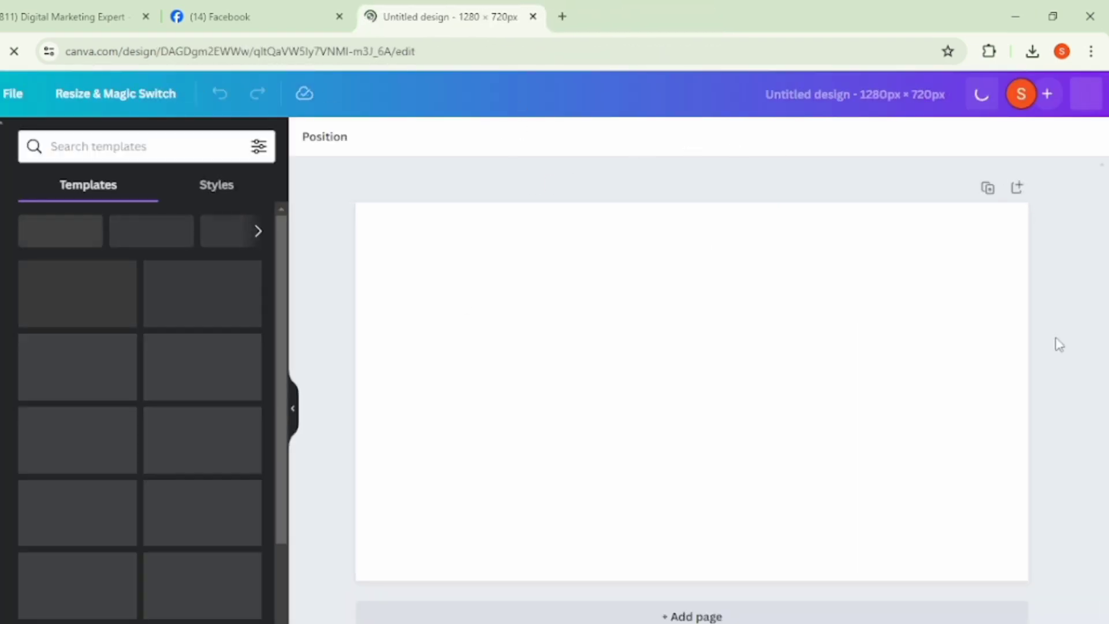
- Add a heading reading "fivver gig" to the blank design and enlarge it to about font size 109
left_click(1, 266)
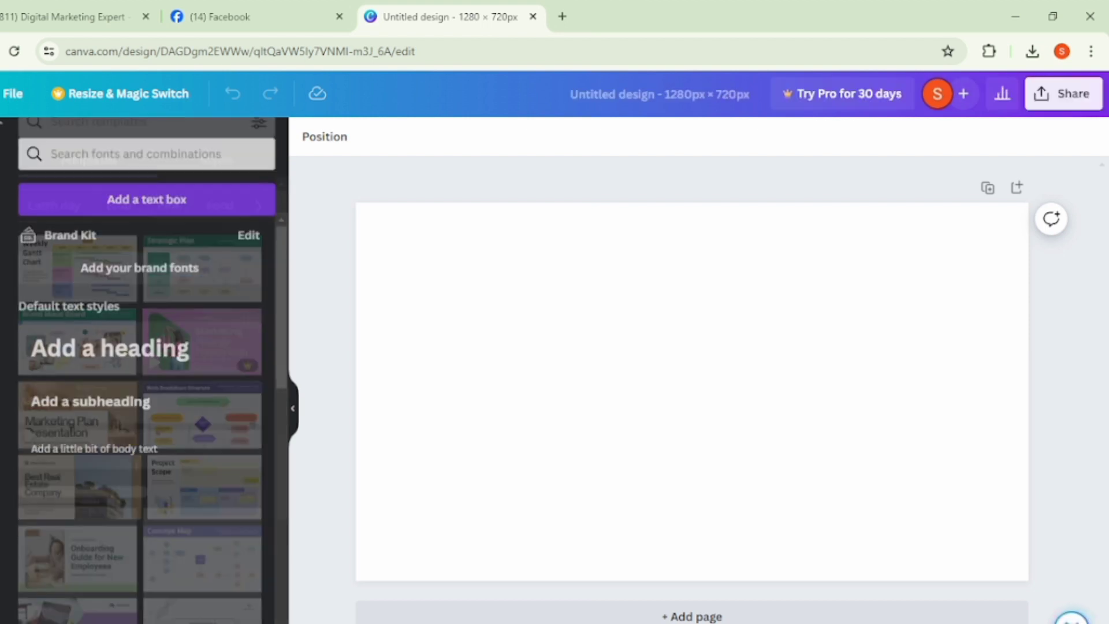
left_click(98, 346)
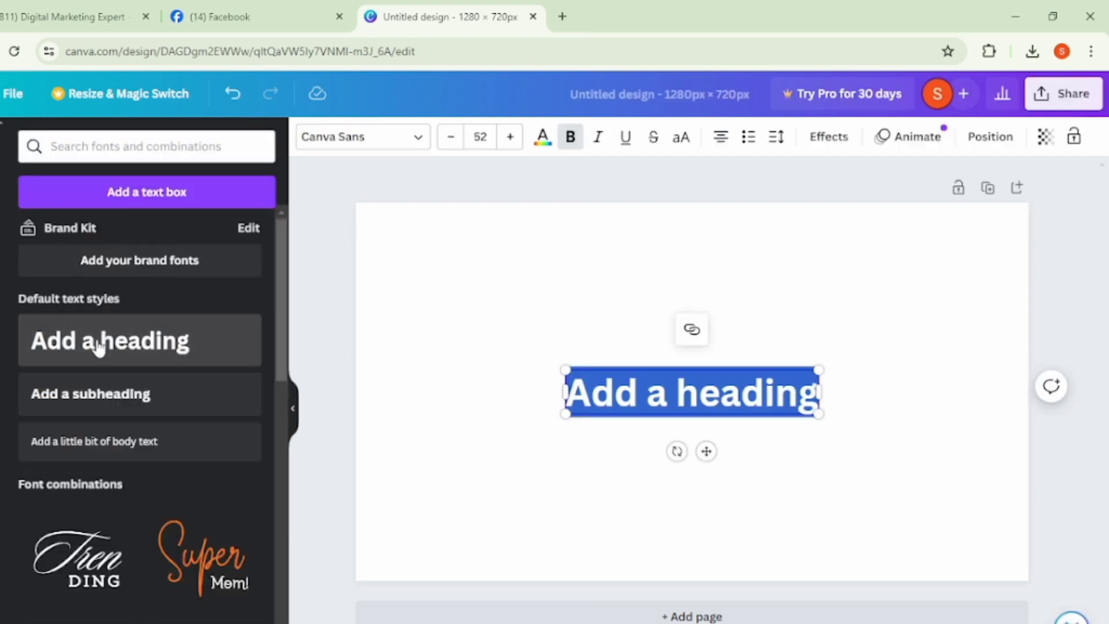
type("f")
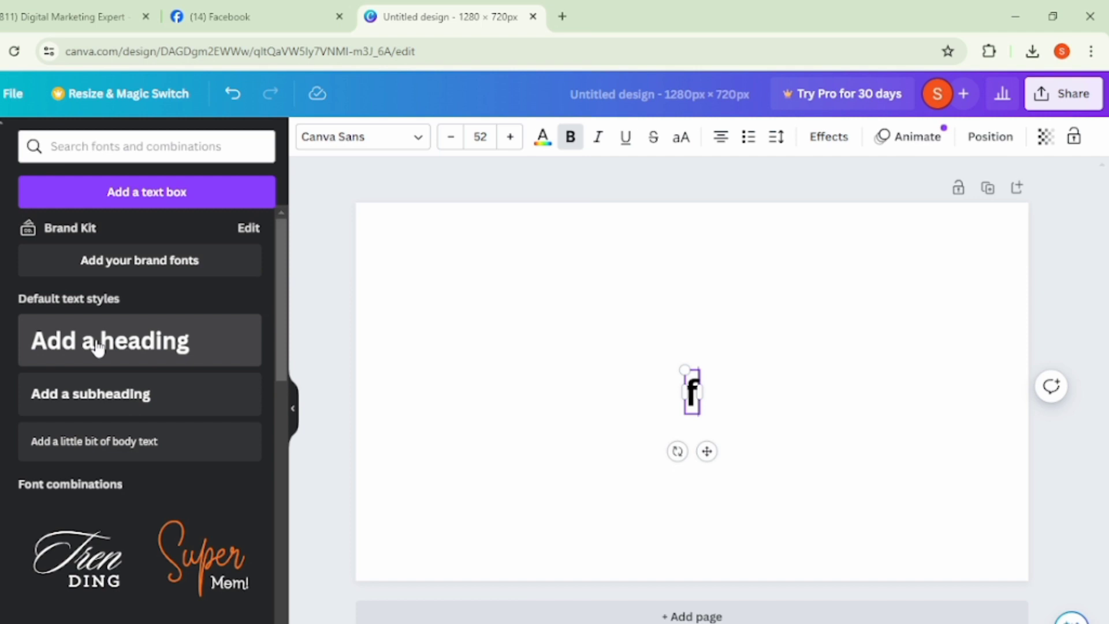
type("ivver gig")
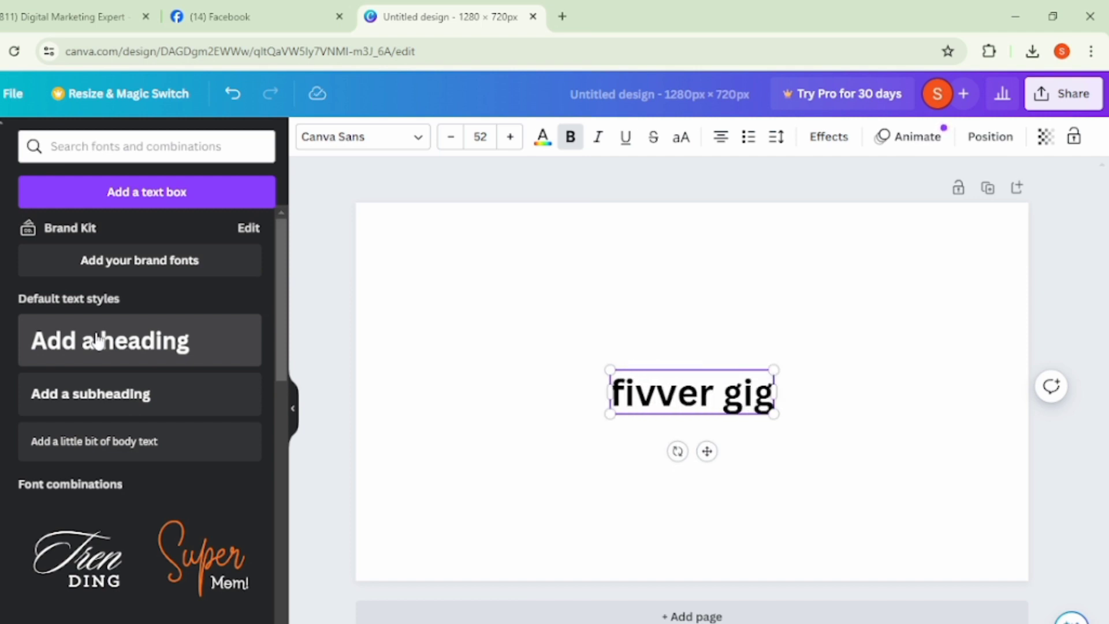
left_click_drag(605, 366, 428, 315)
left_click(327, 384)
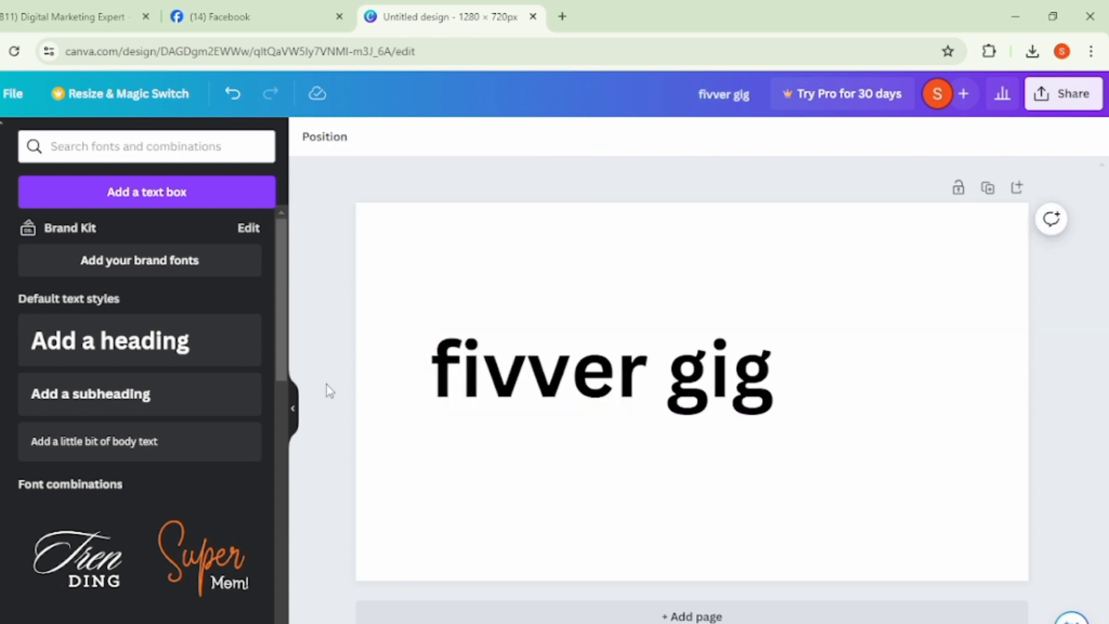
- Try the Brittany, Comic Sans, Bebas Neue, Cinzel Decorative and Canva Student Font typefaces on the "fivver gig" heading
left_click(542, 392)
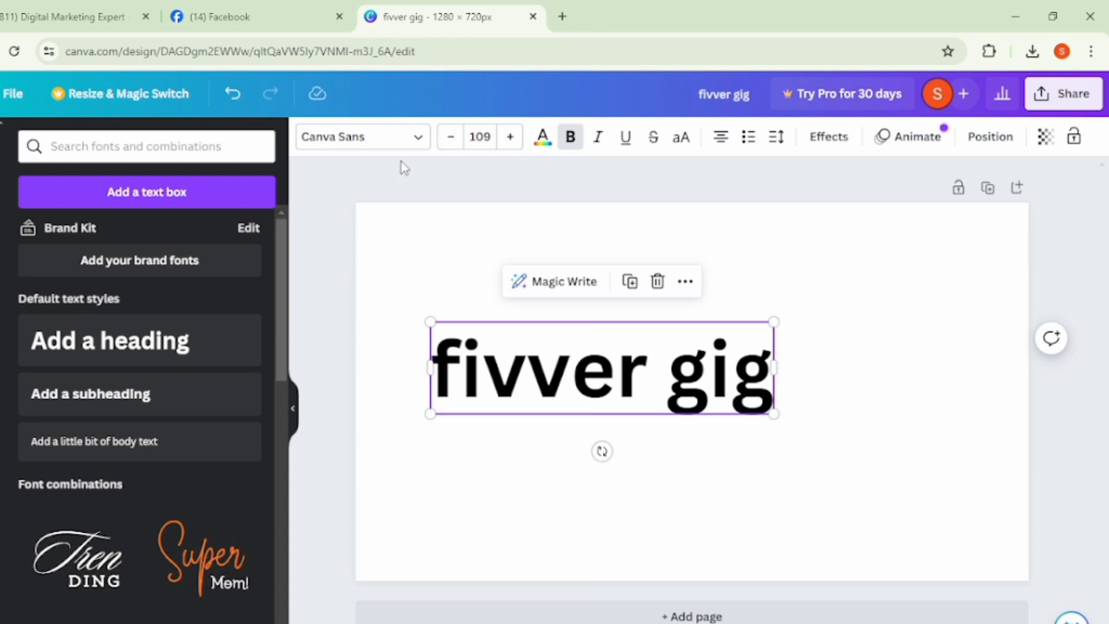
left_click(398, 144)
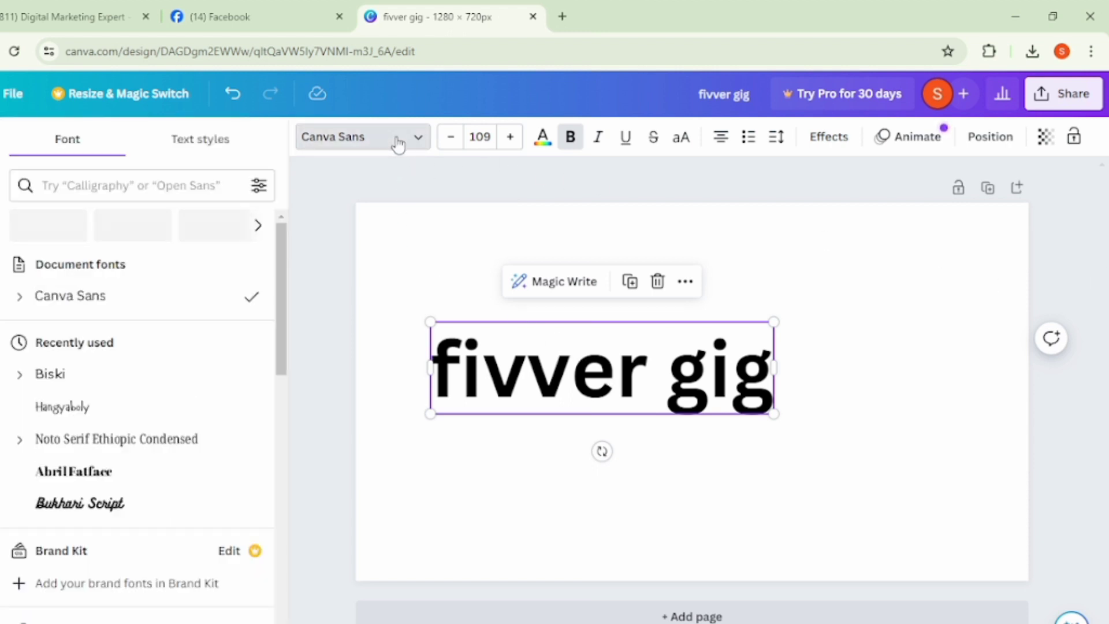
scroll(133, 442, "down", 5)
scroll(129, 483, "up", 5)
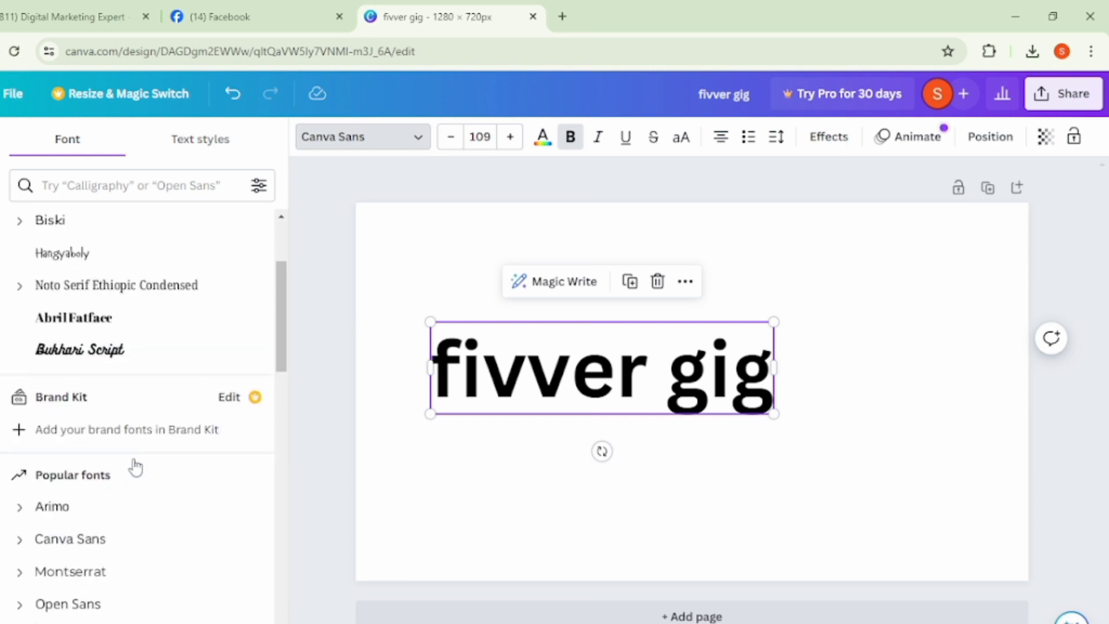
scroll(139, 456, "down", 6)
scroll(145, 450, "down", 4)
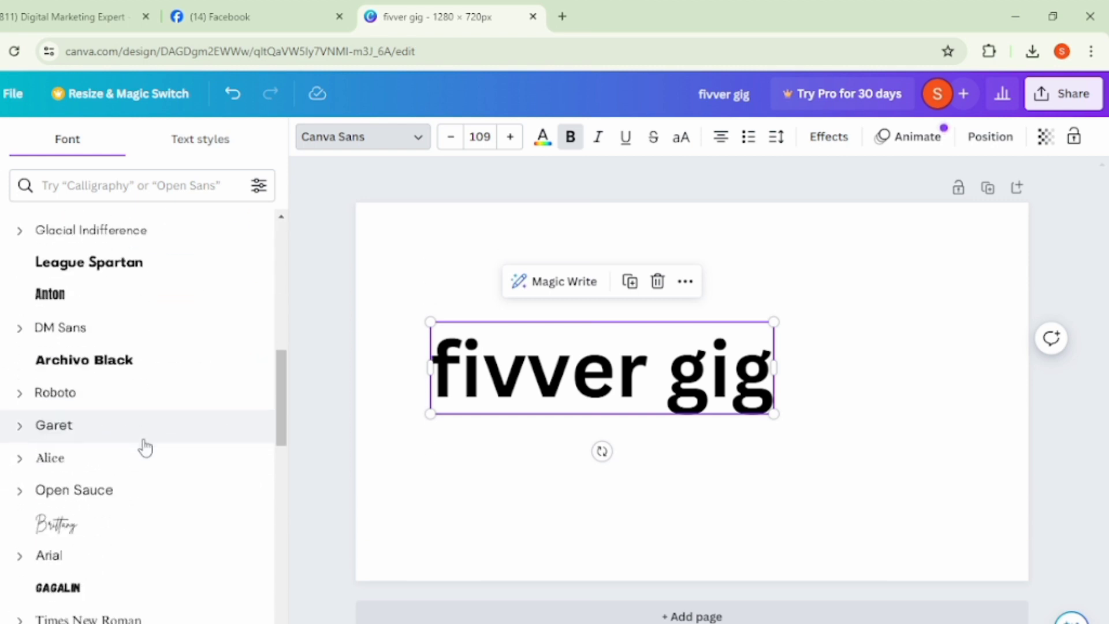
left_click(132, 469)
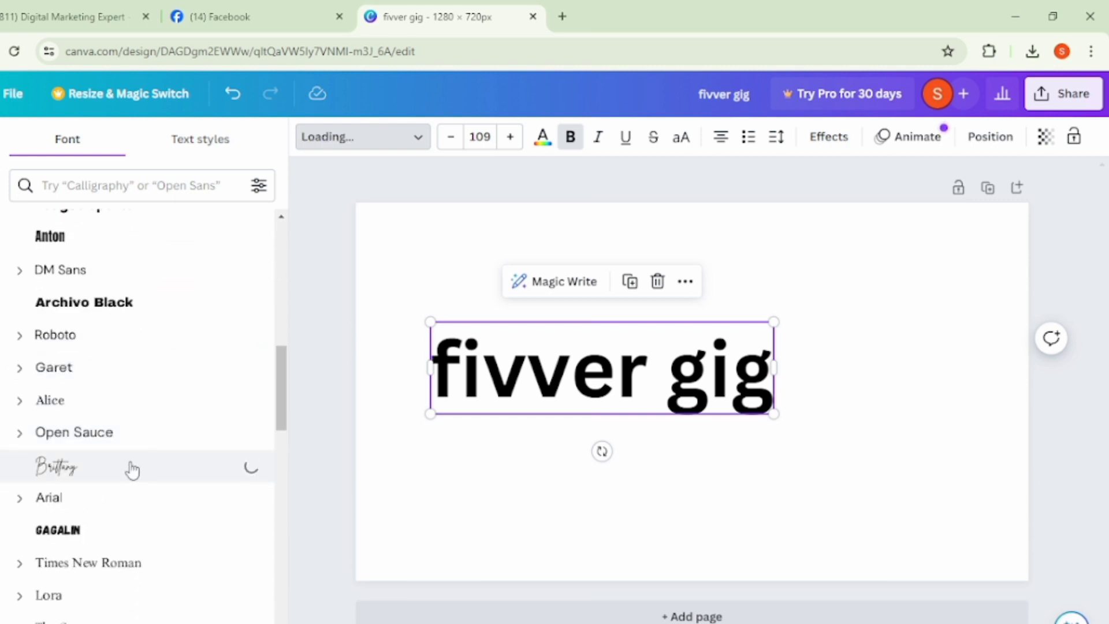
scroll(173, 528, "down", 4)
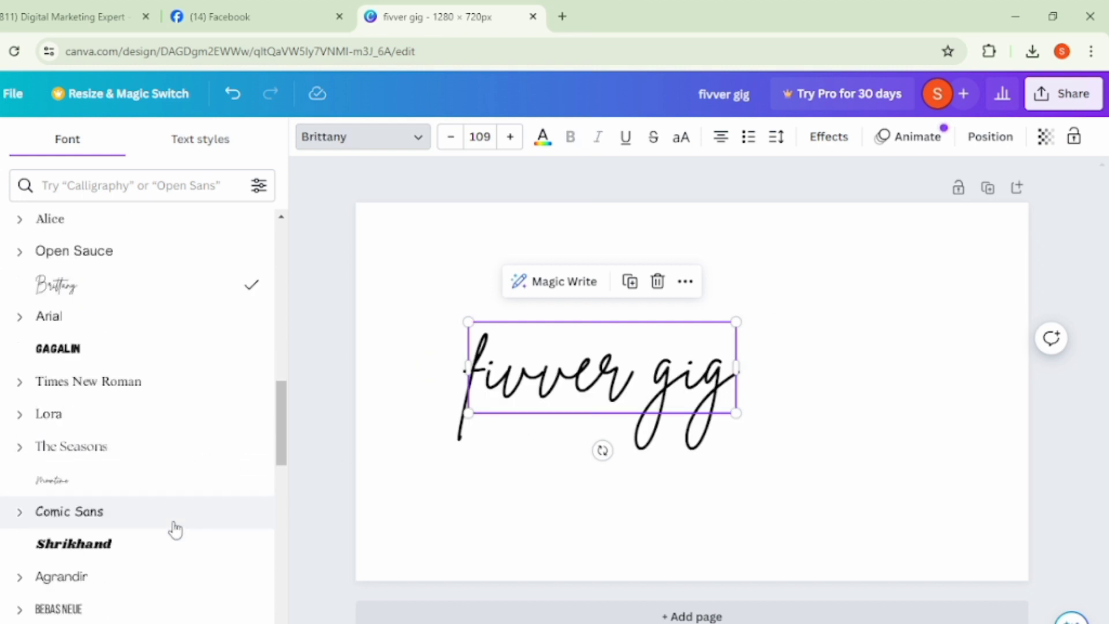
left_click(99, 449)
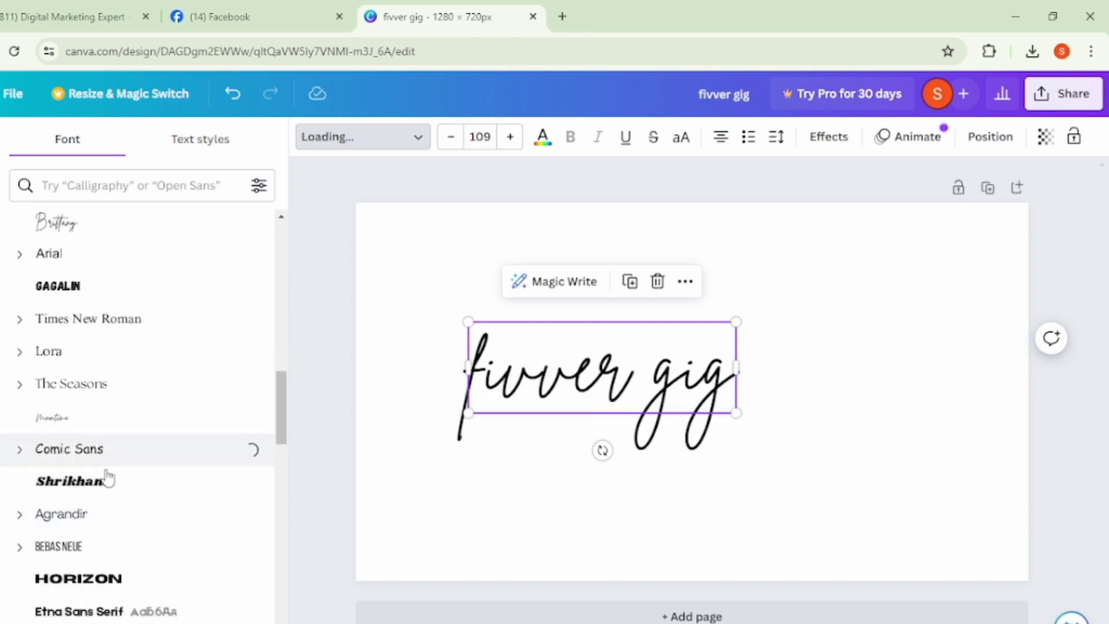
left_click(90, 547)
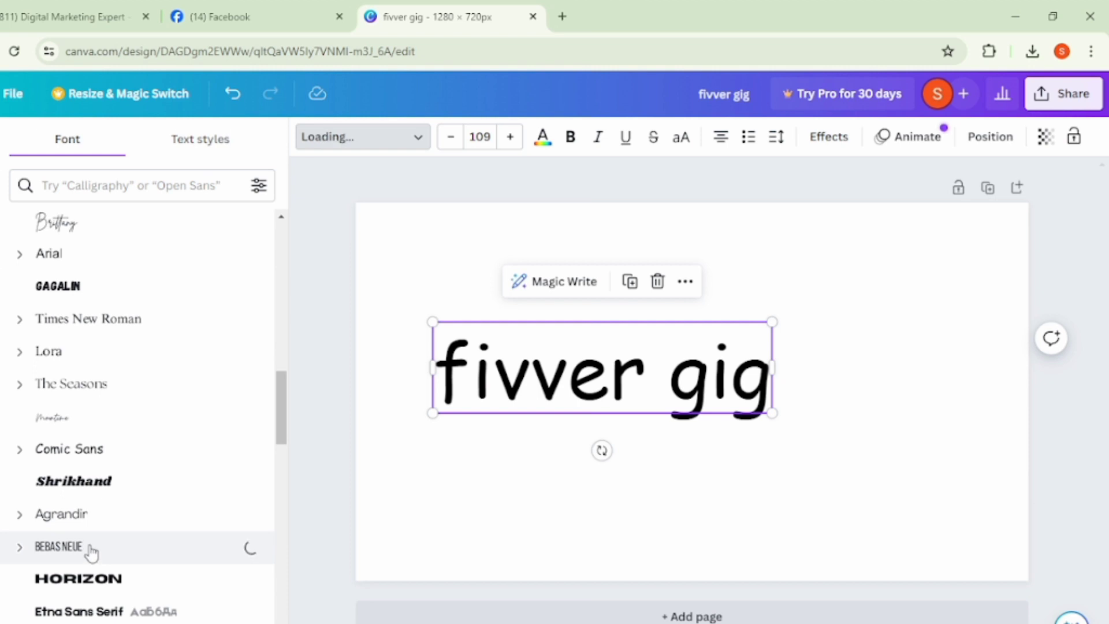
scroll(114, 543, "down", 4)
left_click(116, 440)
scroll(119, 502, "down", 5)
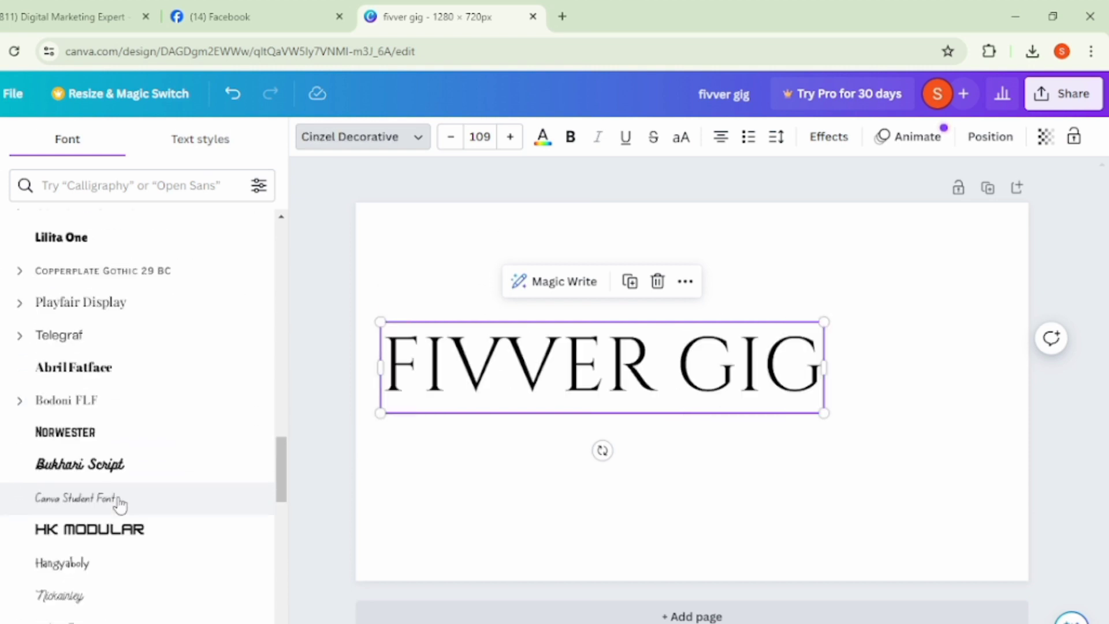
left_click(107, 503)
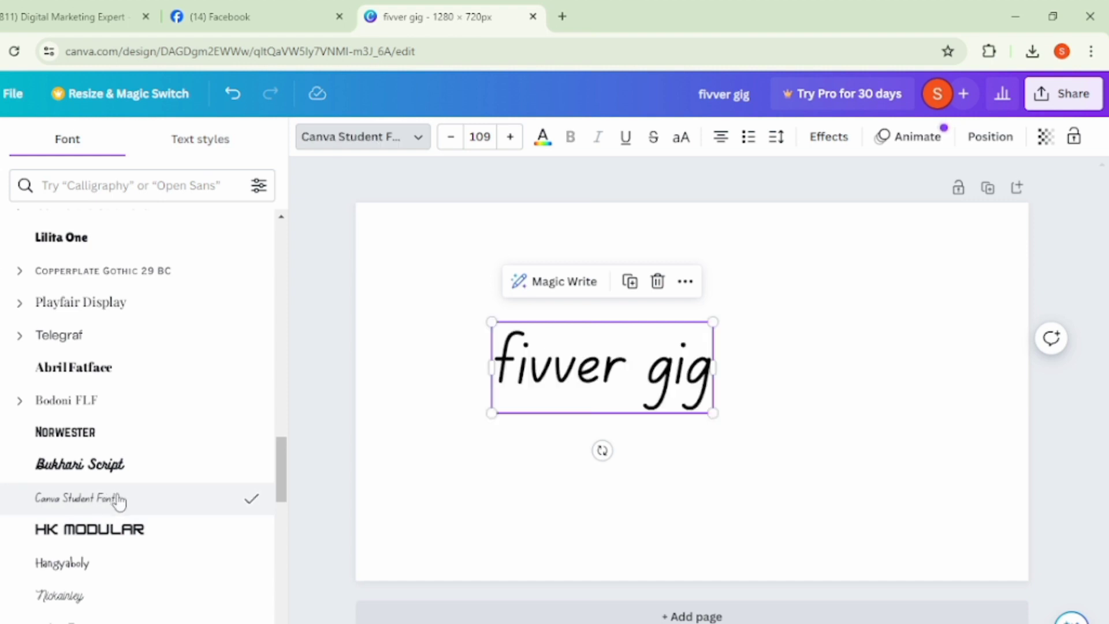
- Set the "fivver gig" heading's font to XB Niloofar and close the font list
scroll(114, 501, "down", 4)
left_click(123, 417)
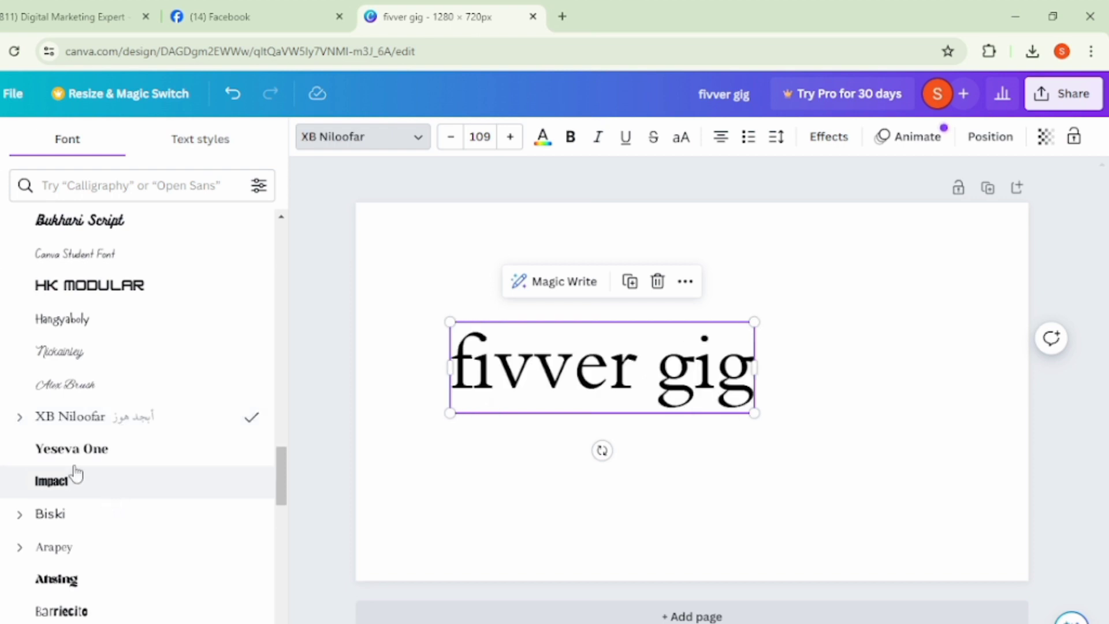
scroll(126, 542, "down", 4)
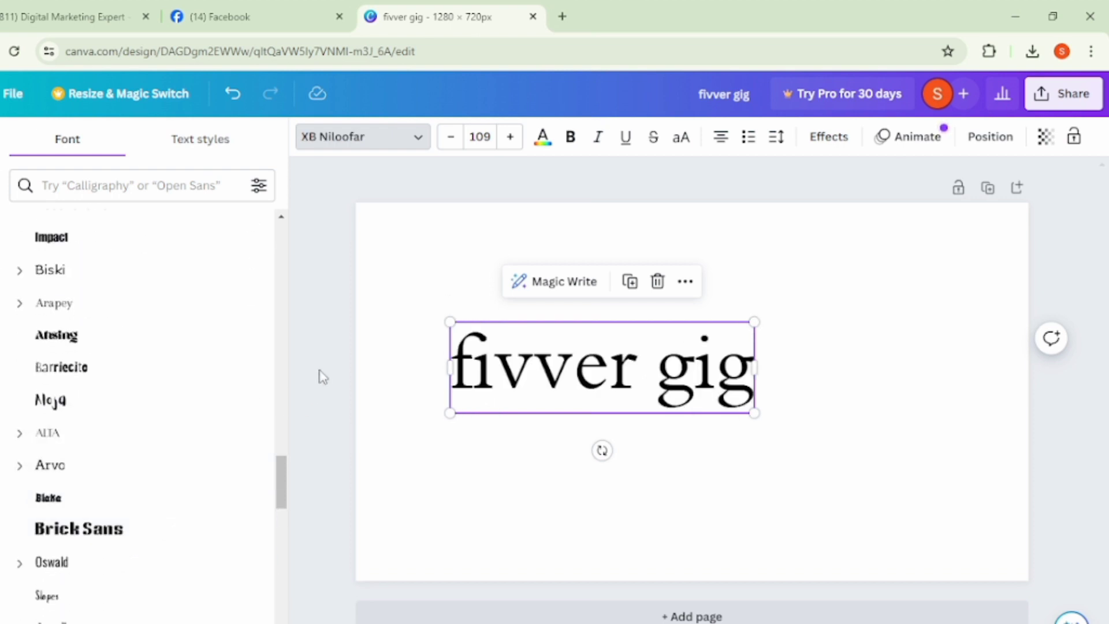
left_click(322, 370)
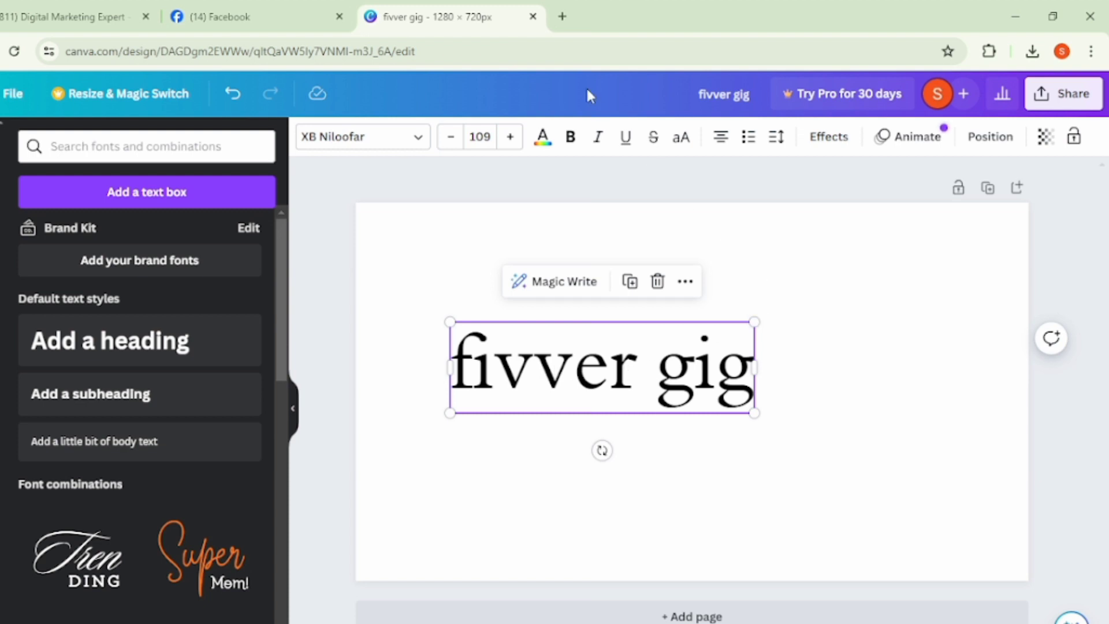
- Try light lime green on the "fivver gig" heading, finally set its text color to dark violet, and deselect it
left_click(542, 136)
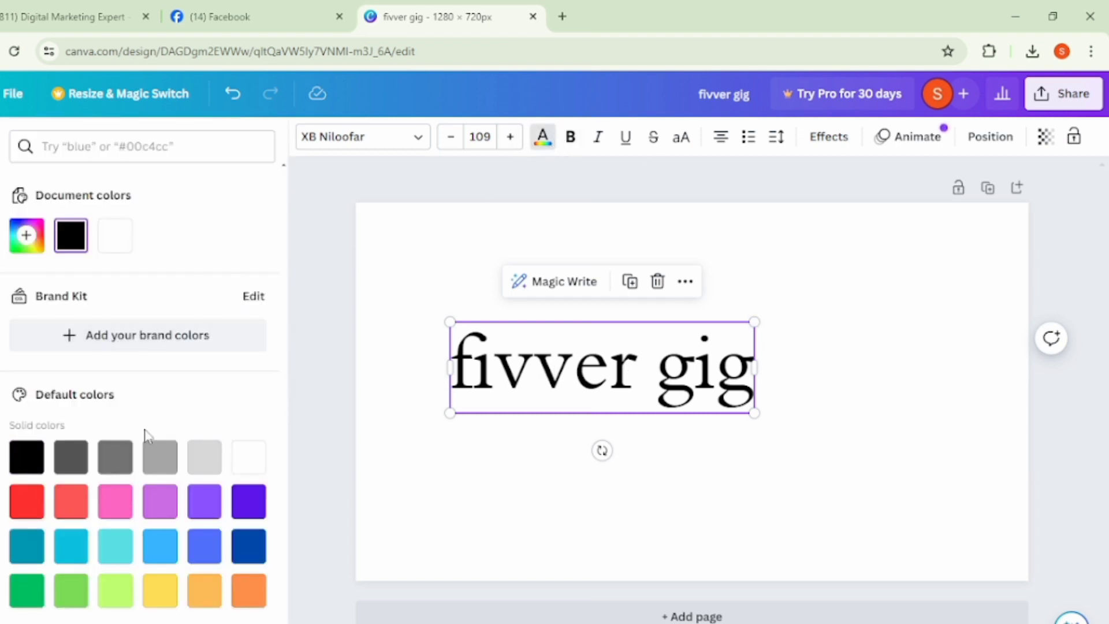
left_click(113, 601)
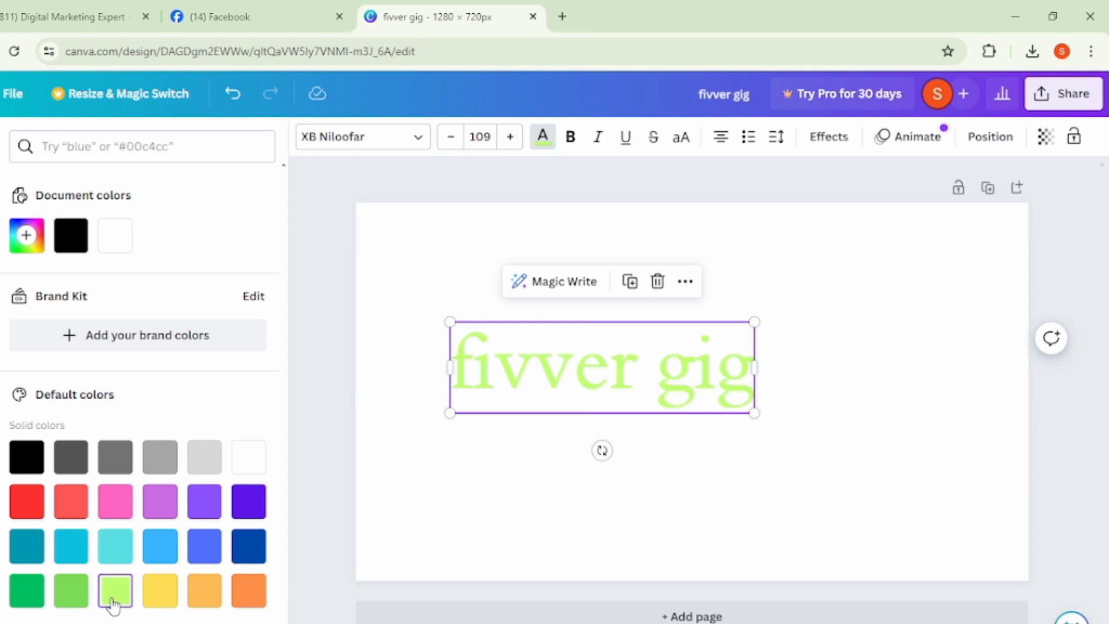
left_click(249, 503)
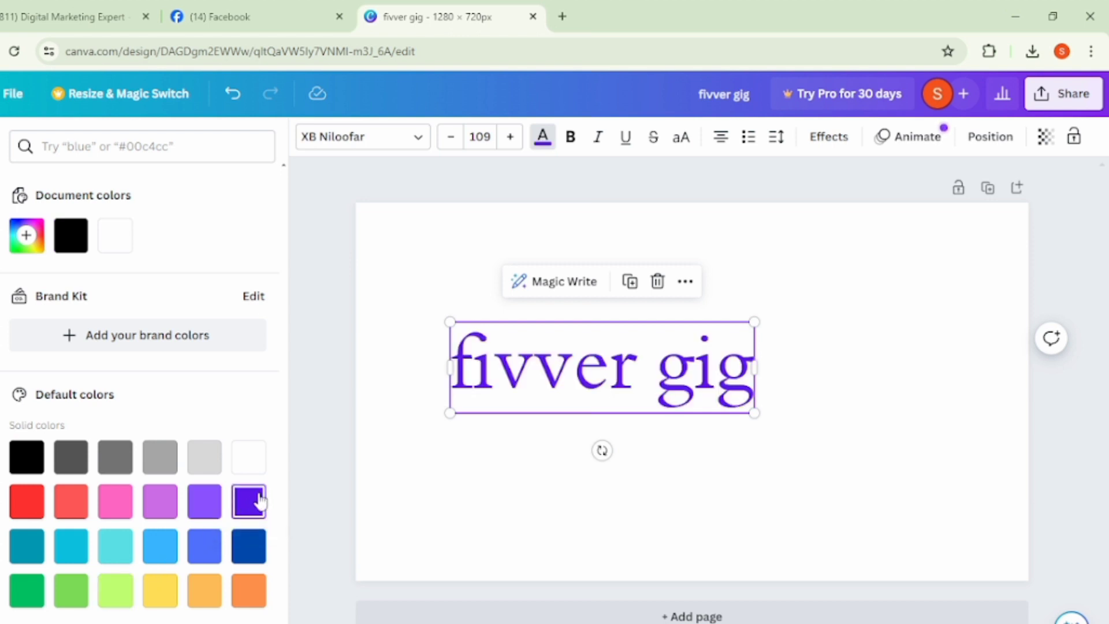
left_click(323, 386)
left_click(331, 378)
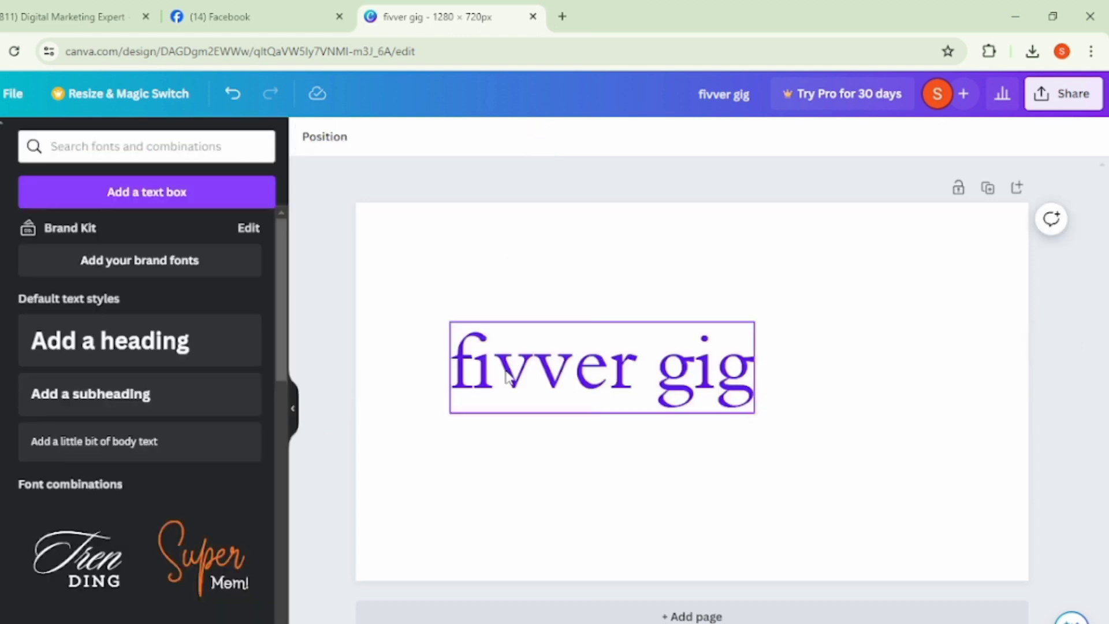
- Center the "fivver gig" heading on the page, enlarge it to about font size 185 and make it bold
left_click_drag(592, 376, 767, 370)
left_click_drag(624, 406, 414, 471)
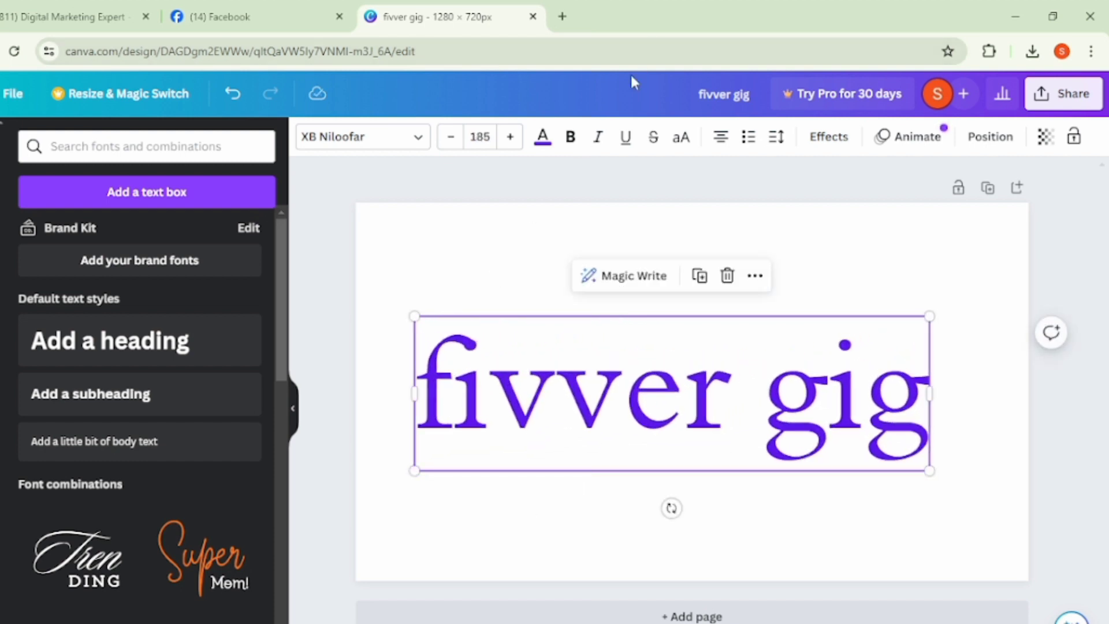
left_click(569, 139)
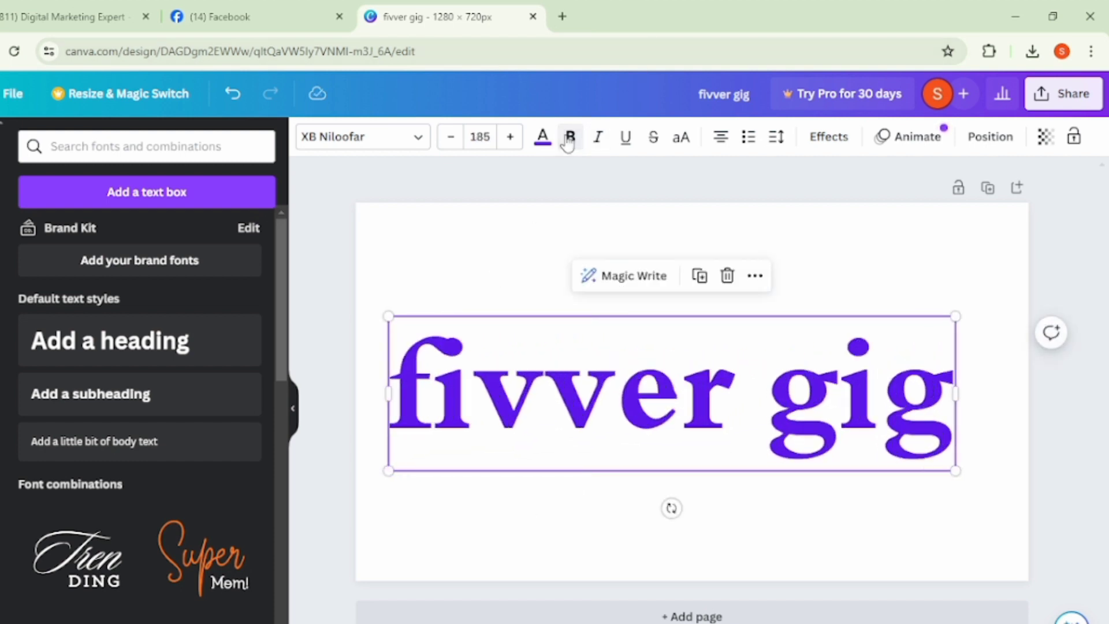
left_click(569, 142)
left_click(569, 142)
left_click(569, 141)
left_click(569, 142)
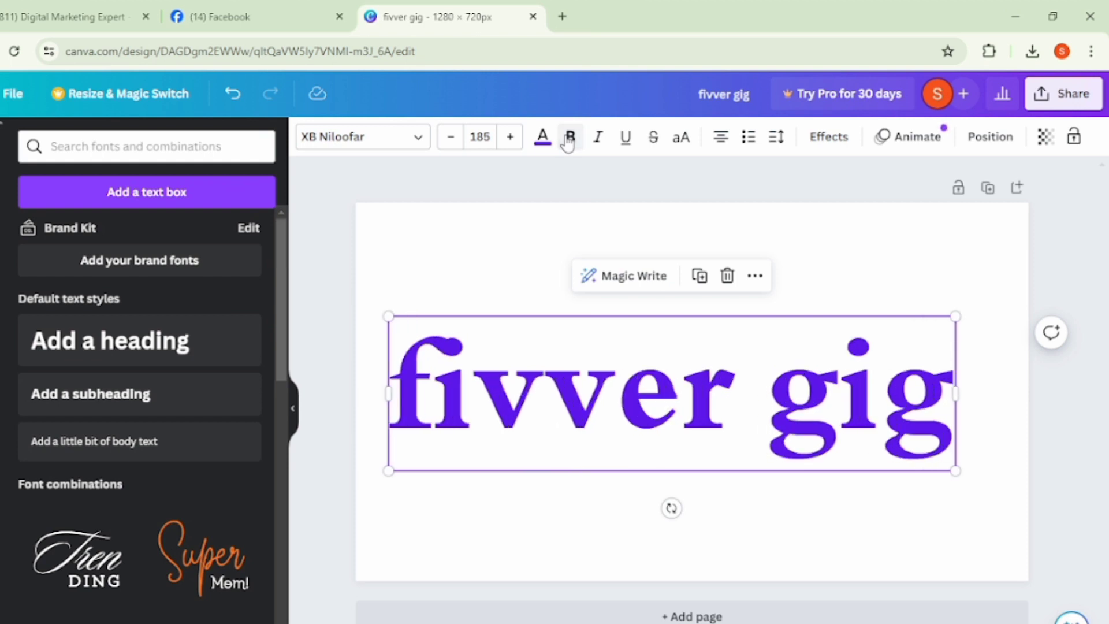
- Apply italics, underline and strikethrough to the "fivver gig" heading
left_click(603, 137)
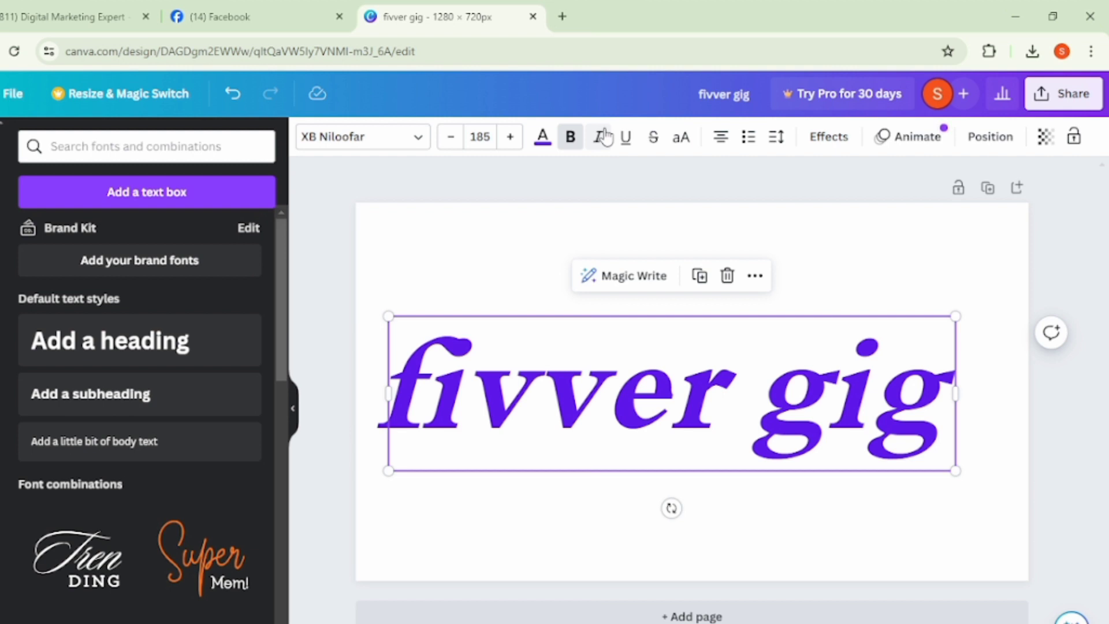
left_click(626, 138)
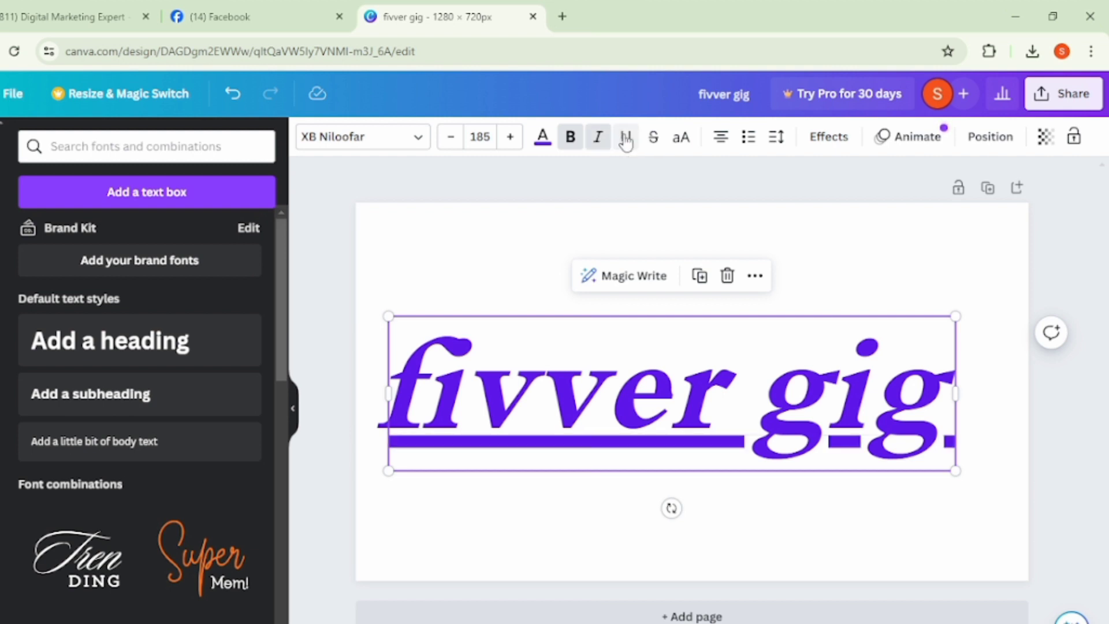
left_click(650, 143)
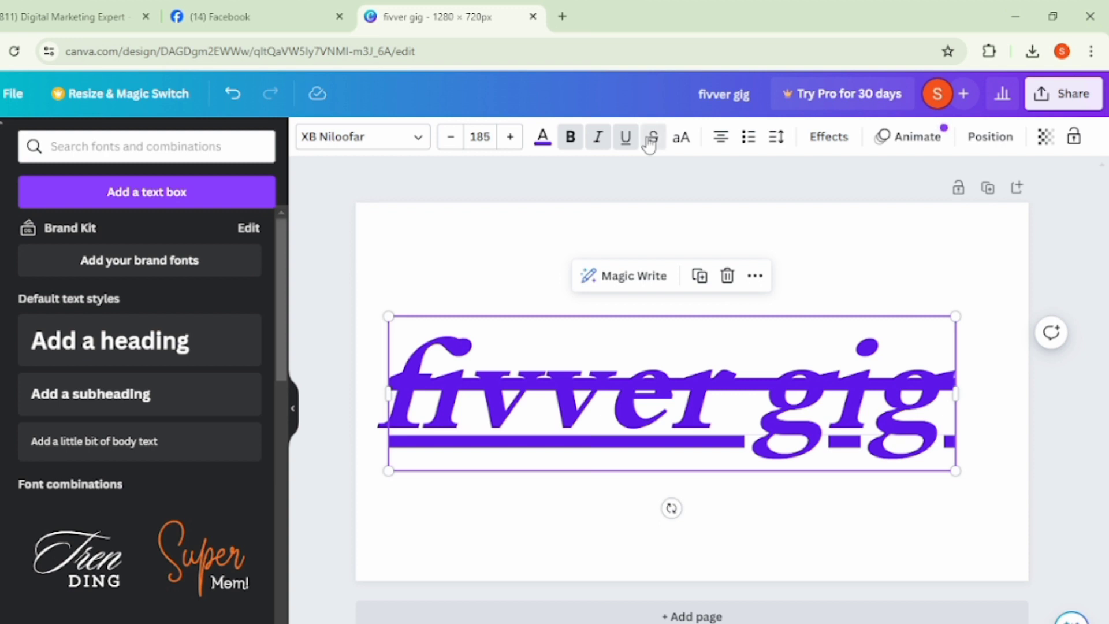
- Remove the strikethrough and underline from the "fivver gig" heading, switch it to uppercase and move it up to fit the page
left_click(650, 144)
left_click(630, 143)
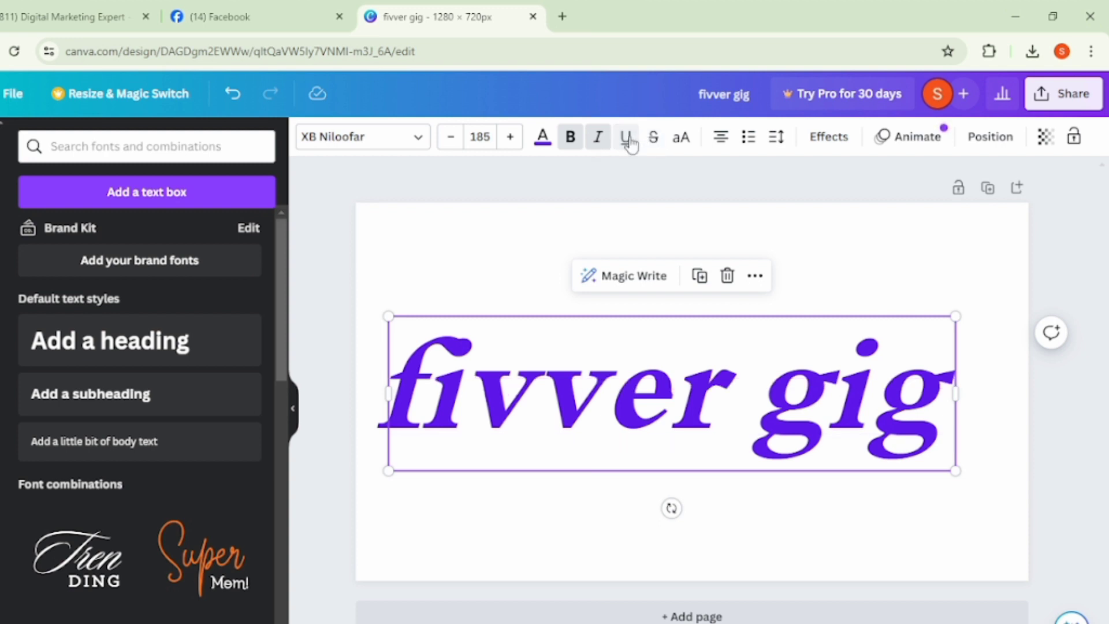
left_click(677, 141)
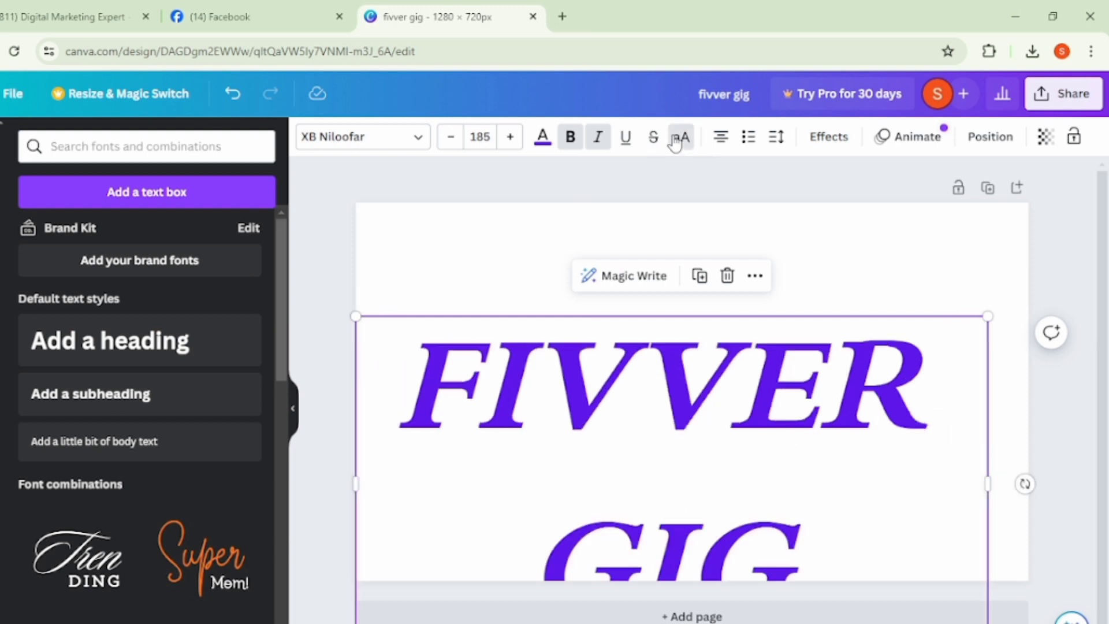
left_click_drag(702, 488, 699, 389)
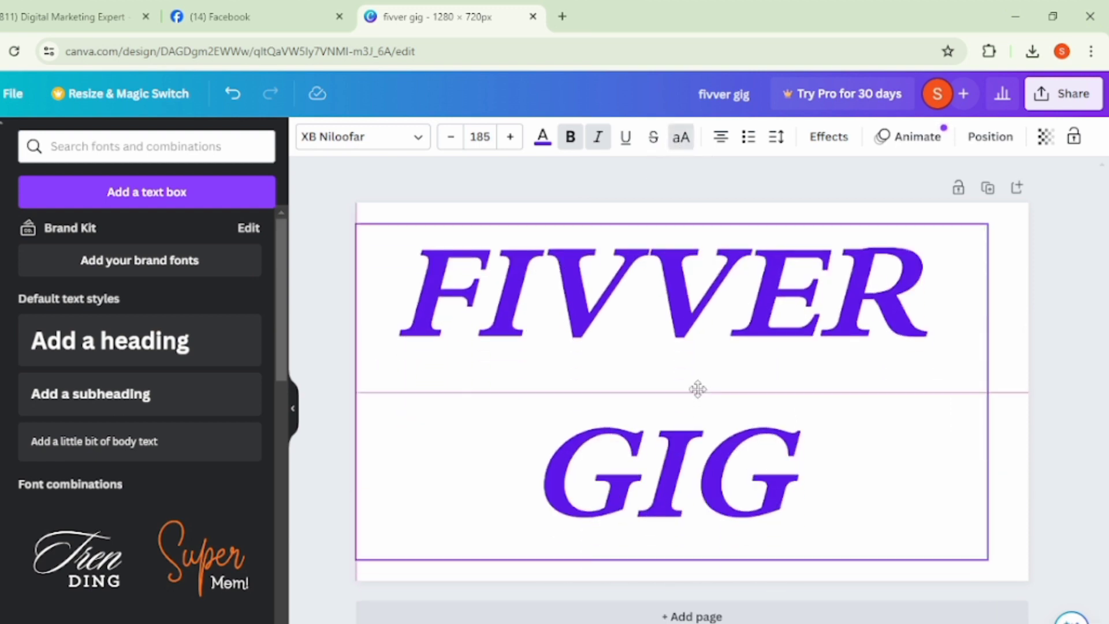
- Left-align the "FIVVER GIG" heading, make it a bulleted list and tighten its letter spacing until the letters overlap
left_click(719, 138)
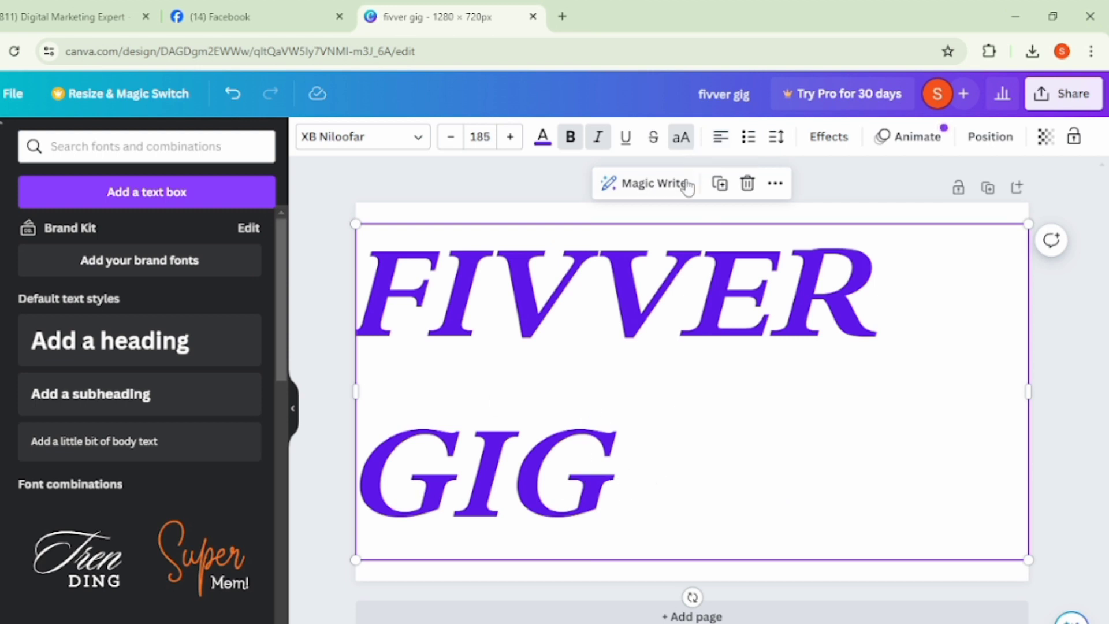
left_click(749, 138)
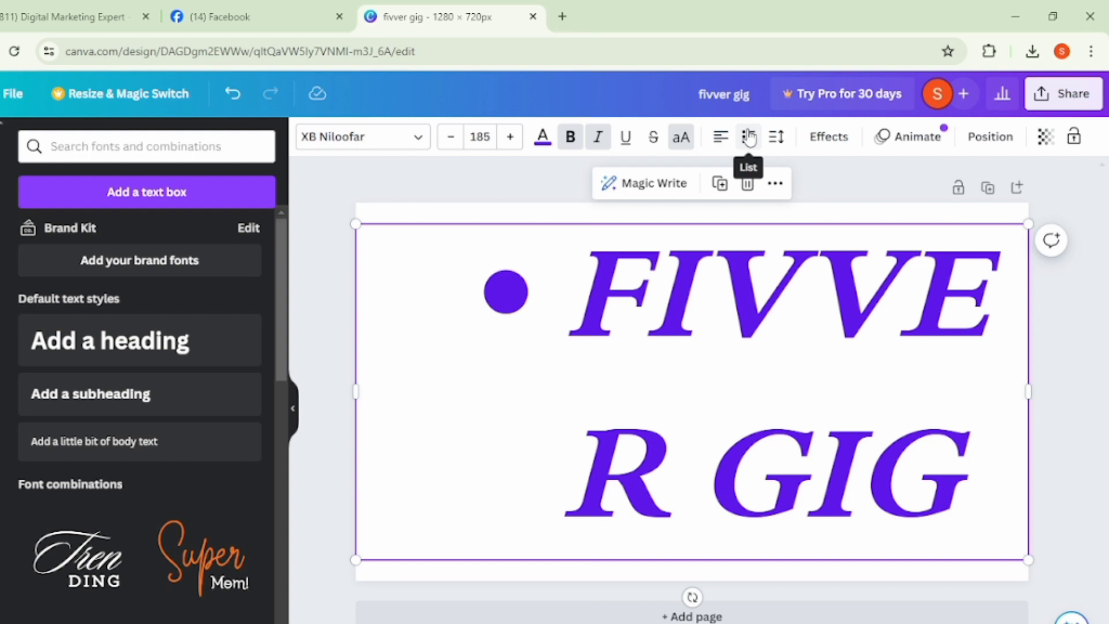
left_click(777, 139)
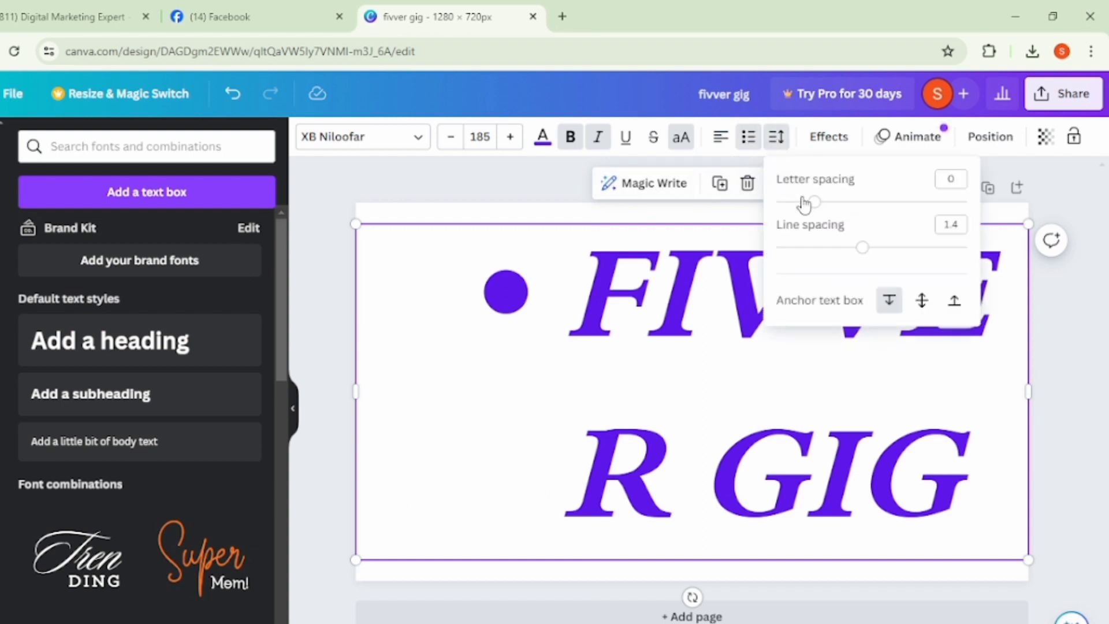
left_click_drag(814, 203, 773, 209)
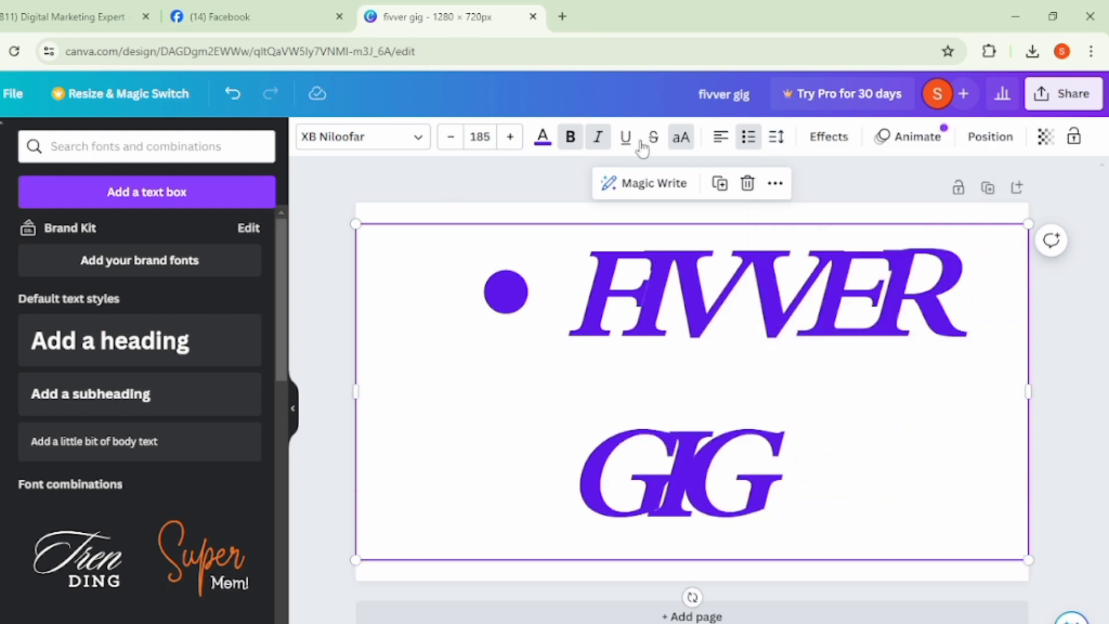
- Apply the Outline effect to the "FIVVER GIG" heading and shift the text box slightly left and up, past the page's left edge
left_click(808, 141)
scroll(133, 486, "down", 2)
scroll(133, 485, "up", 2)
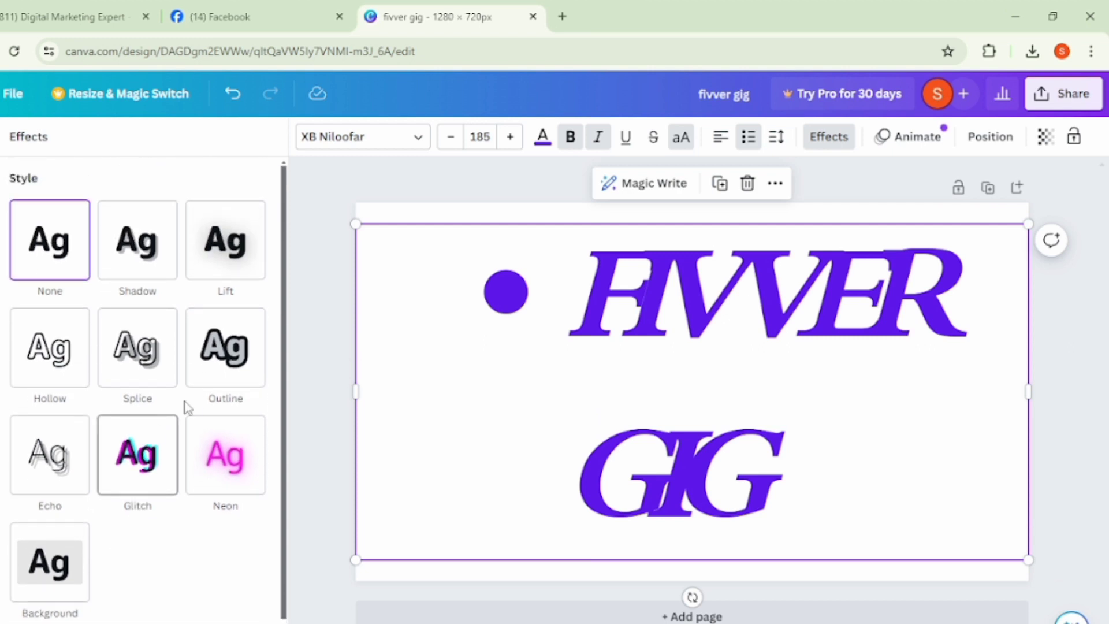
left_click(225, 366)
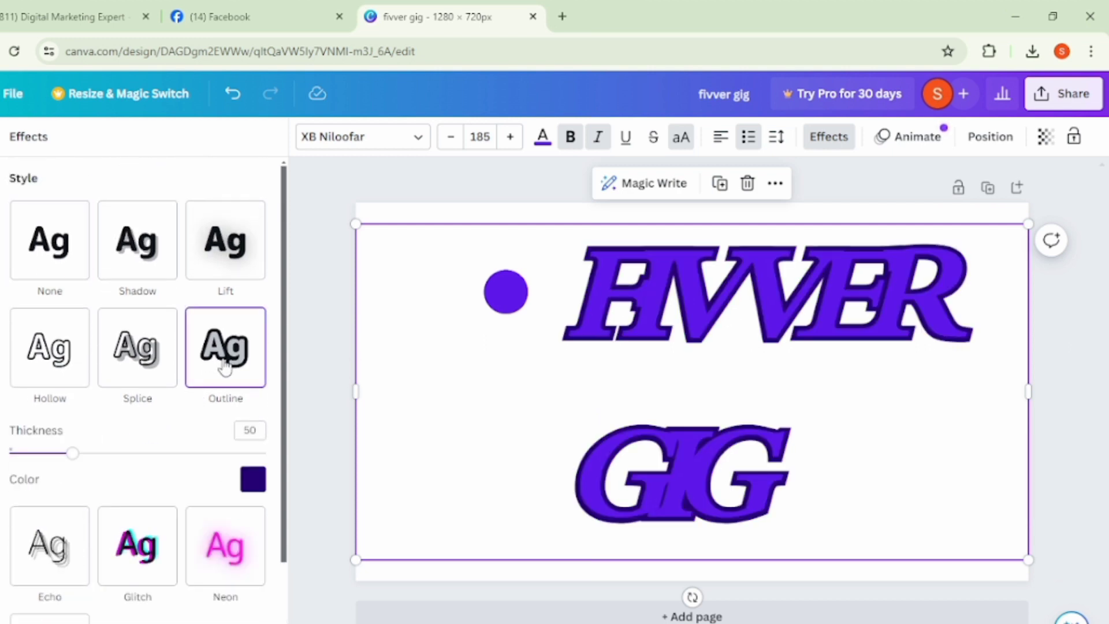
left_click(1056, 349)
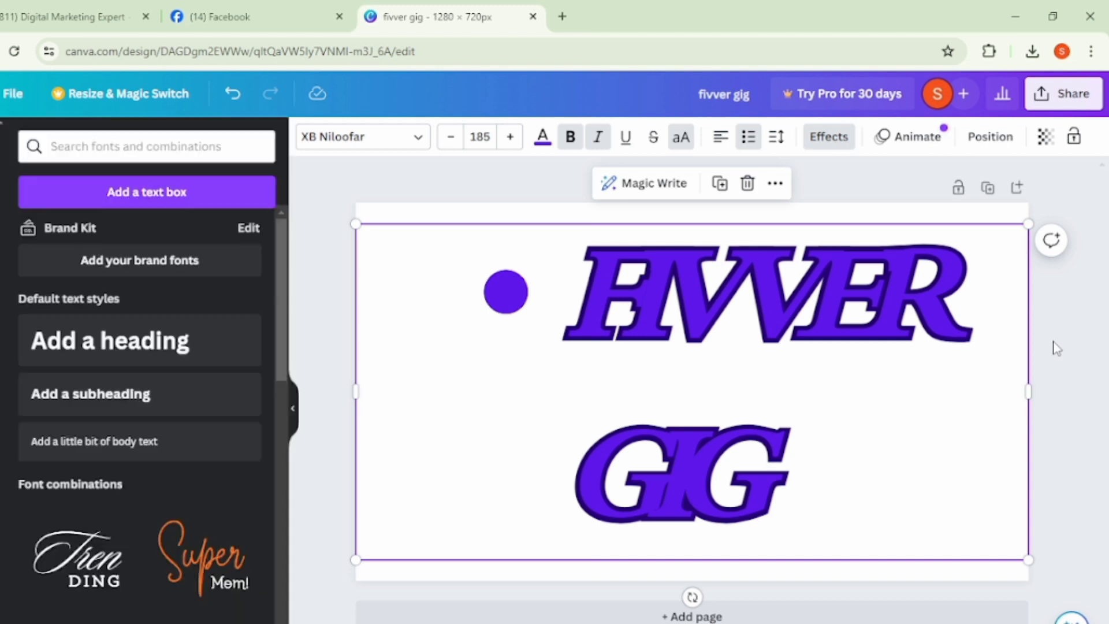
left_click_drag(805, 419, 754, 411)
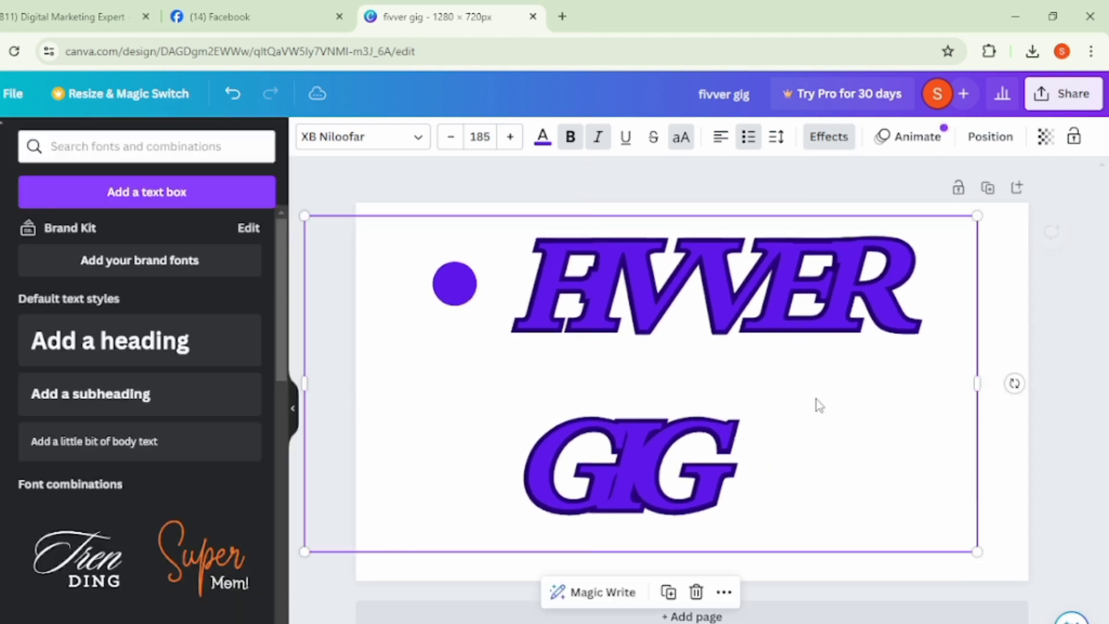
left_click(1096, 324)
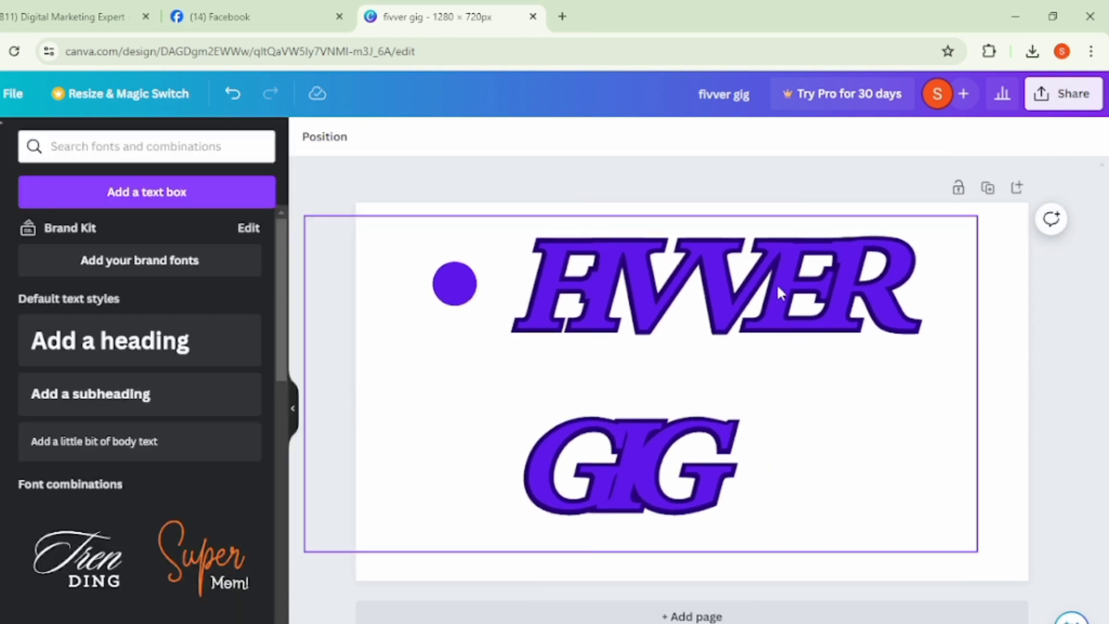
- Browse the text animations available for the "FIVVER GIG" heading
left_click(759, 316)
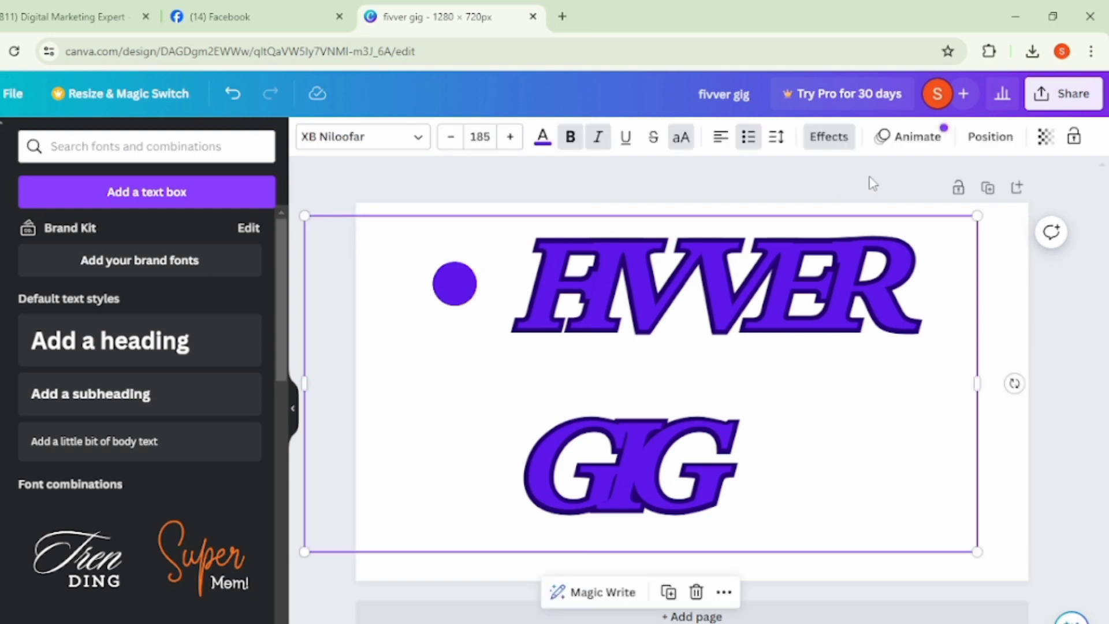
left_click(912, 145)
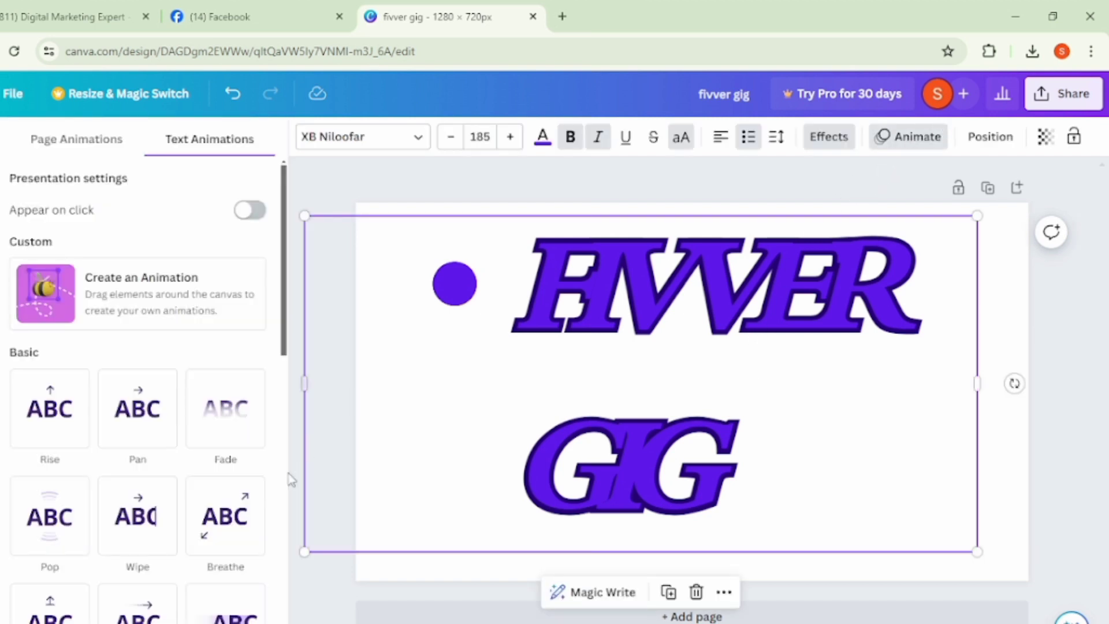
scroll(165, 532, "down", 12)
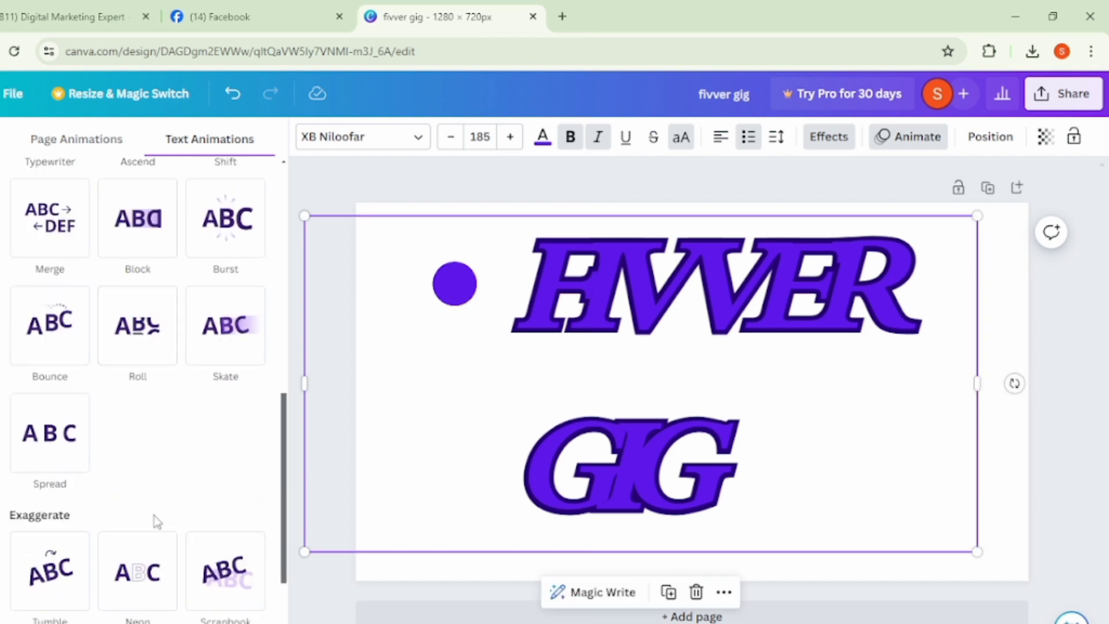
scroll(105, 490, "down", 5)
scroll(105, 490, "up", 10)
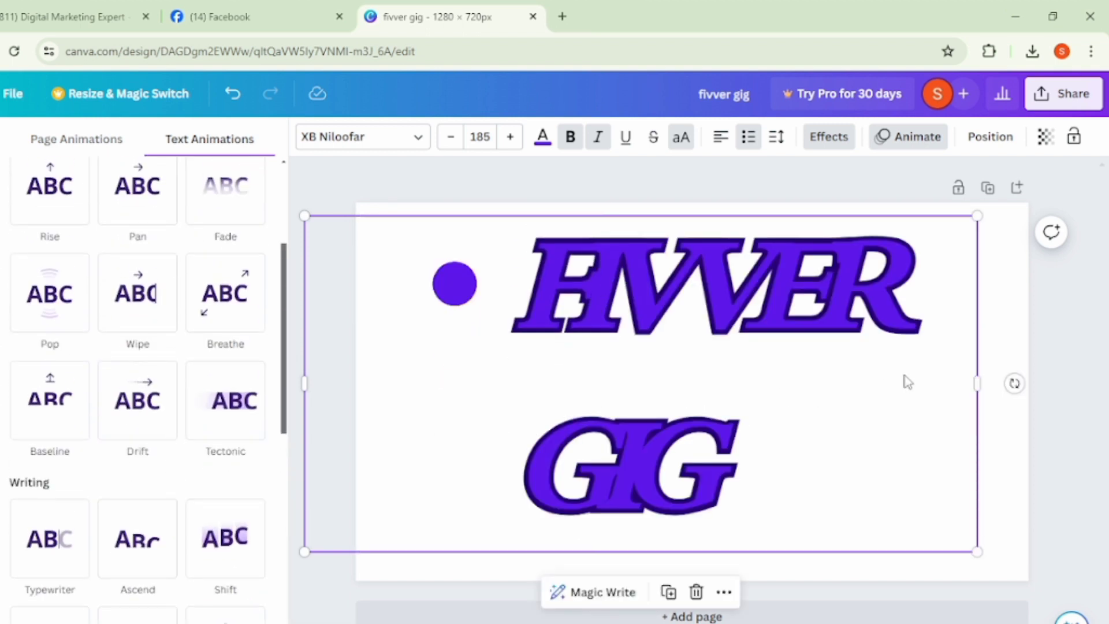
- Try aligning the "FIVVER GIG" heading to the page's top, and finally align it to the middle and left
left_click(989, 139)
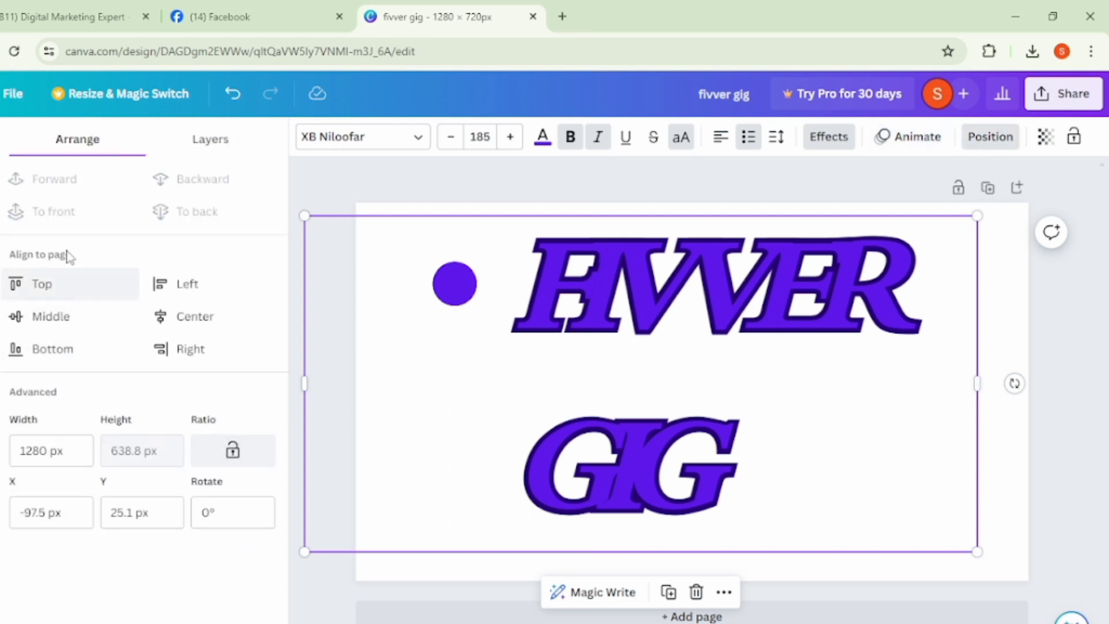
left_click(51, 289)
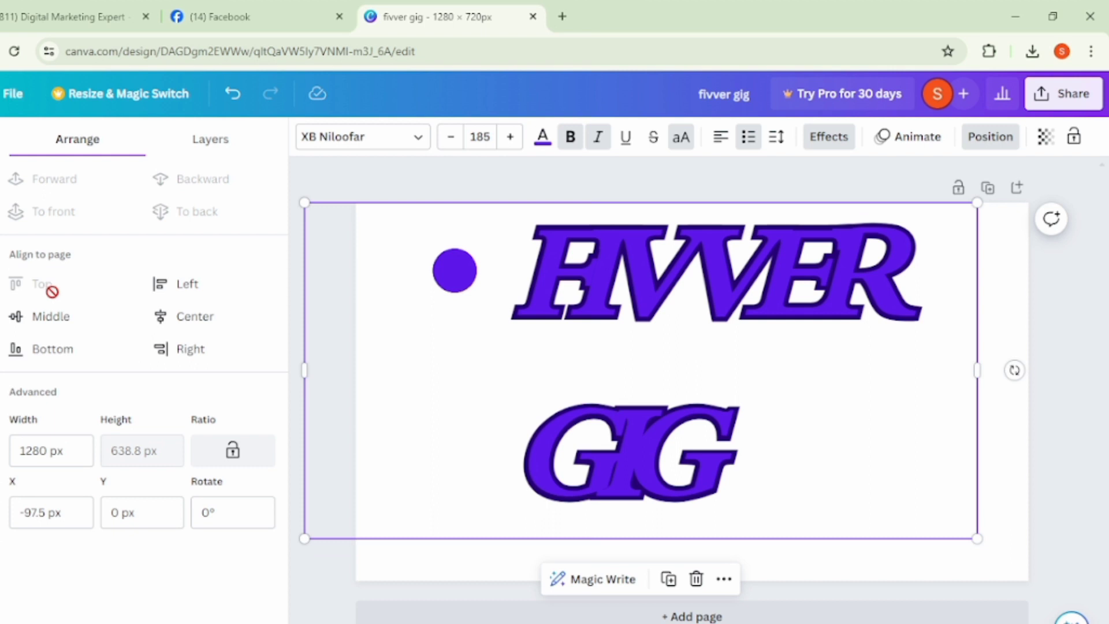
left_click(57, 312)
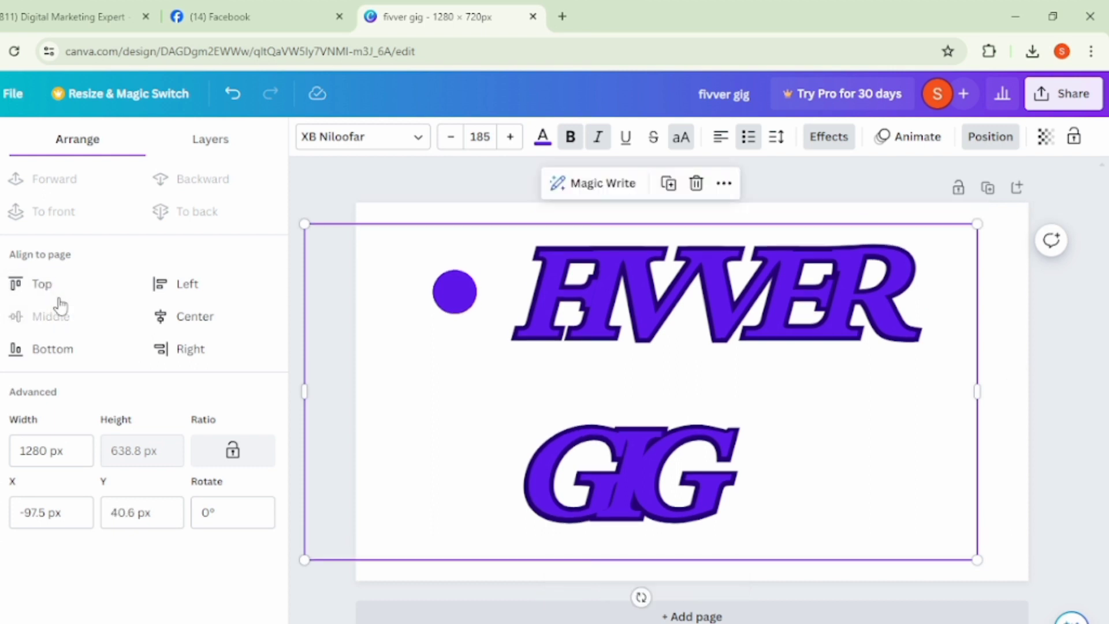
left_click(207, 285)
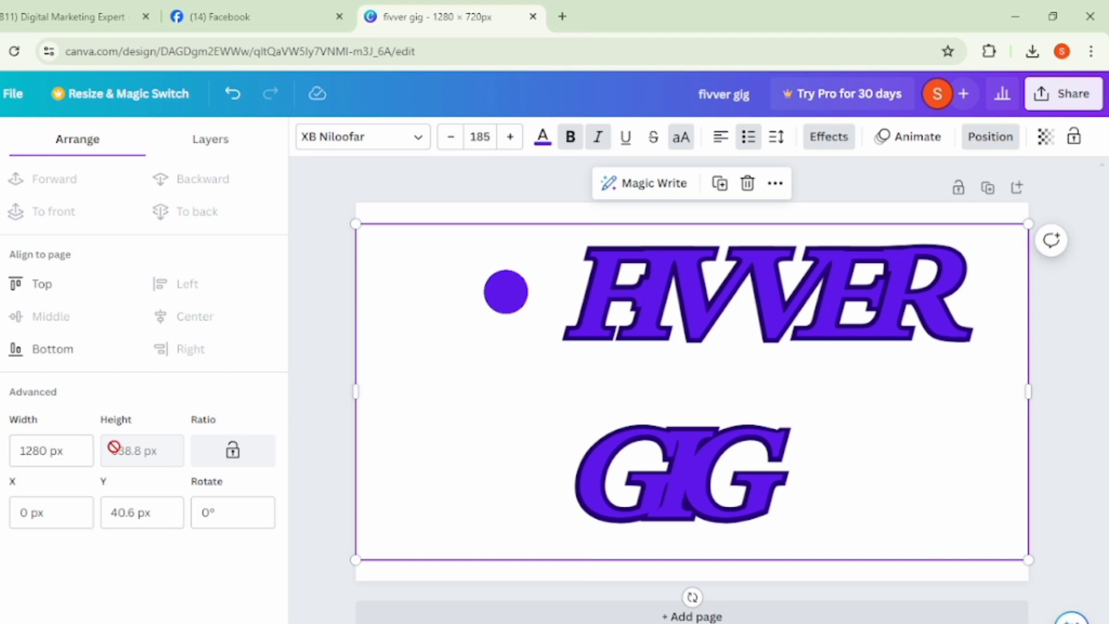
left_click(331, 187)
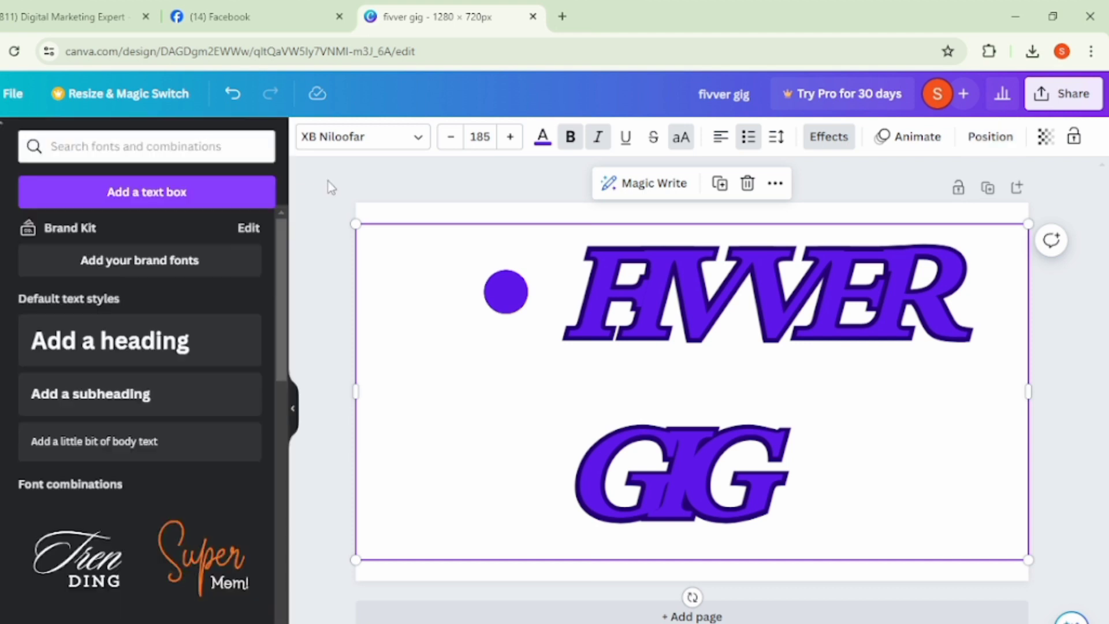
- Delete the "FIVVER GIG" heading from the page
left_click(700, 325)
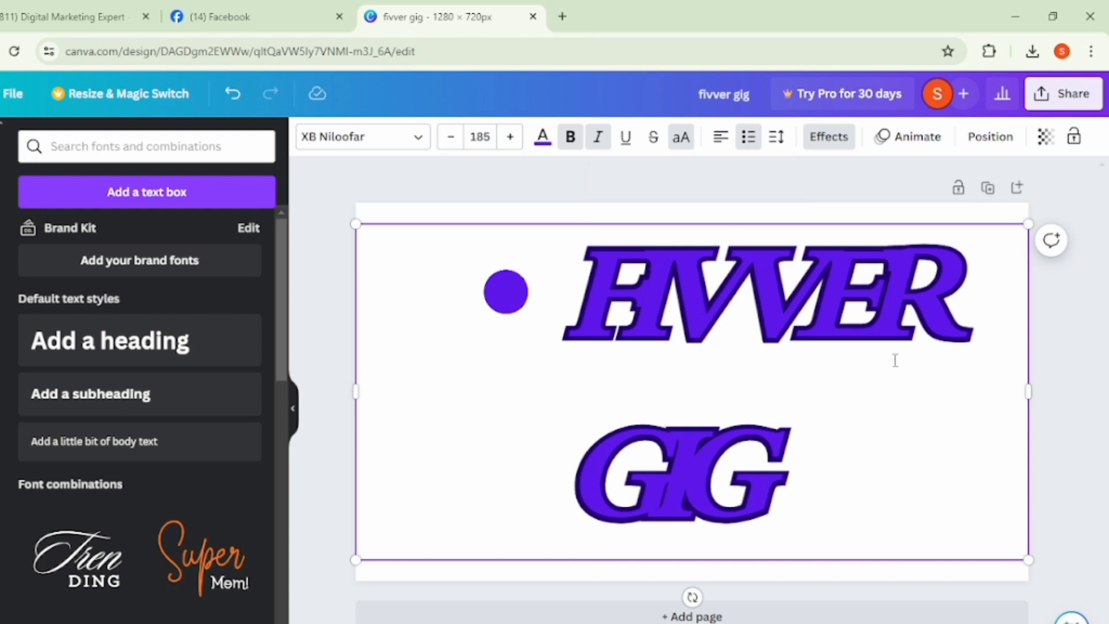
left_click(1074, 331)
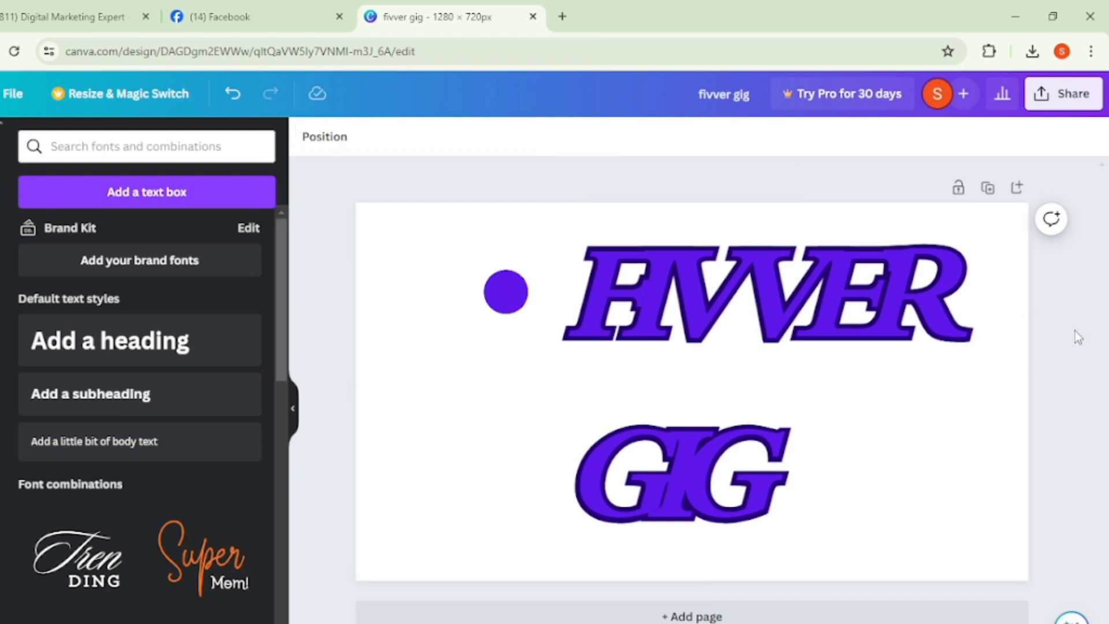
left_click(816, 335)
left_click(745, 185)
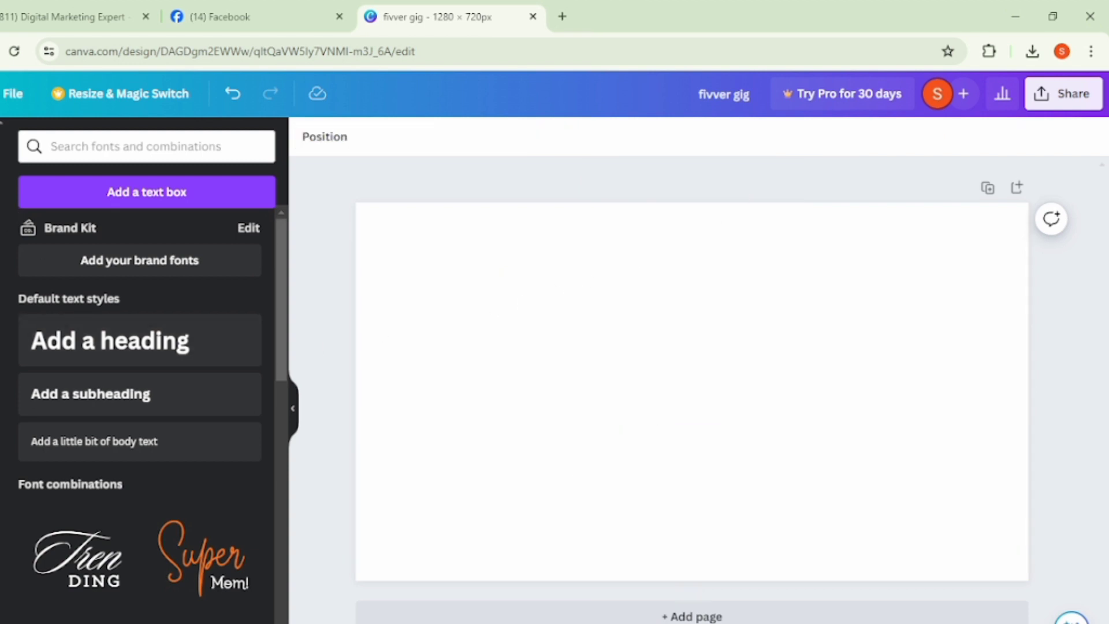
- Search the uploaded files for "background" and clear the search
left_click(1, 357)
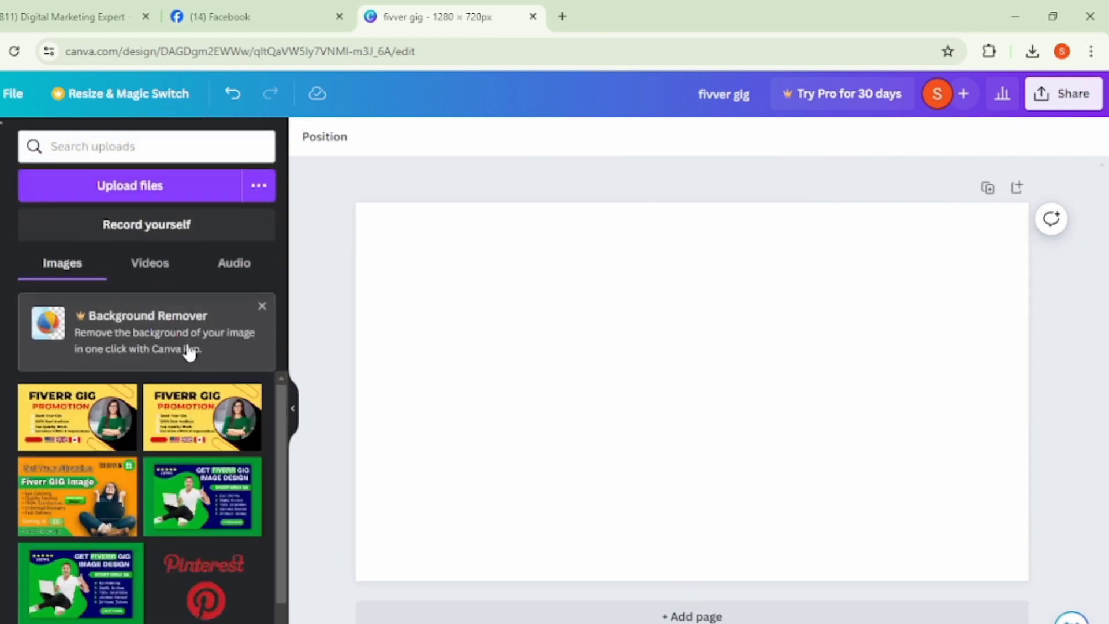
left_click(122, 154)
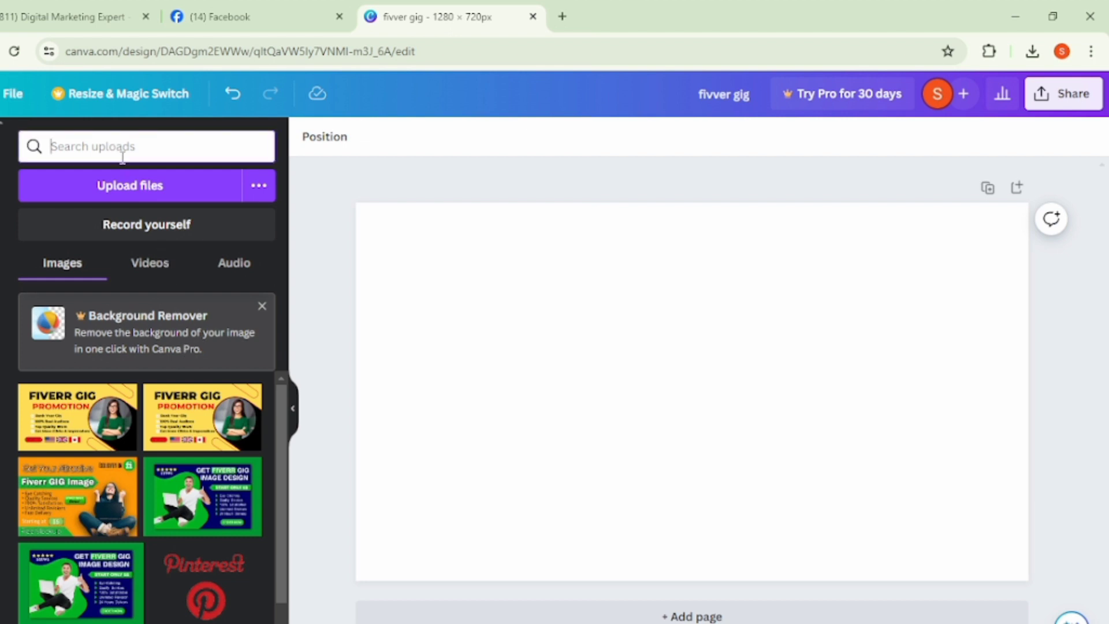
type("ba")
key("Return")
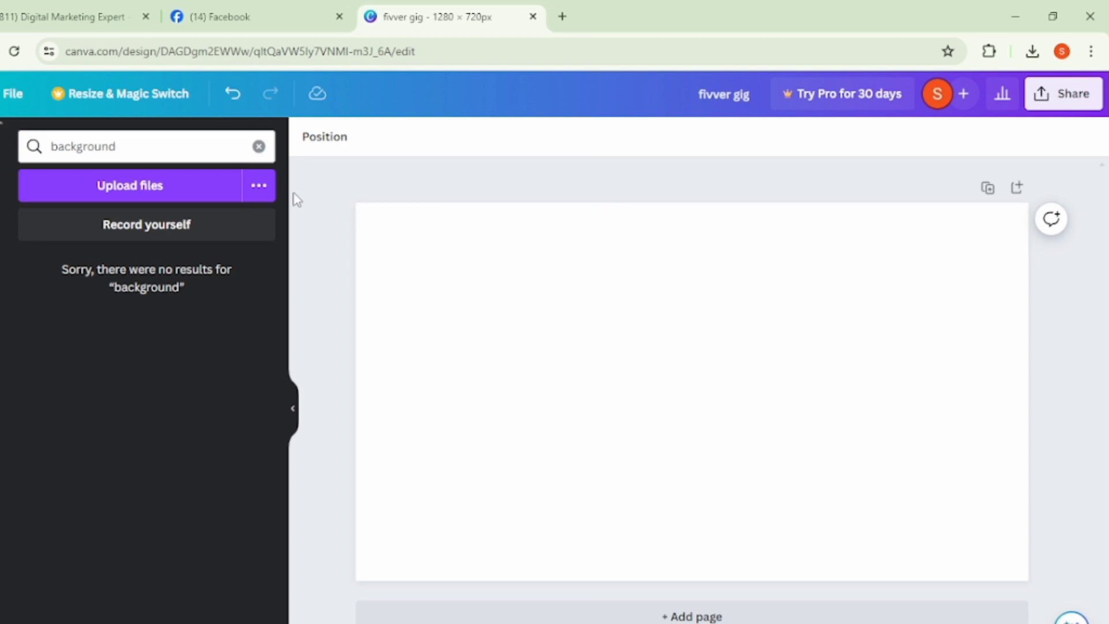
left_click(258, 147)
- Apply the "Infographic Presentation" cover page of the Colorful Modern Business Infographic Presentation template to the blank page
left_click(1, 142)
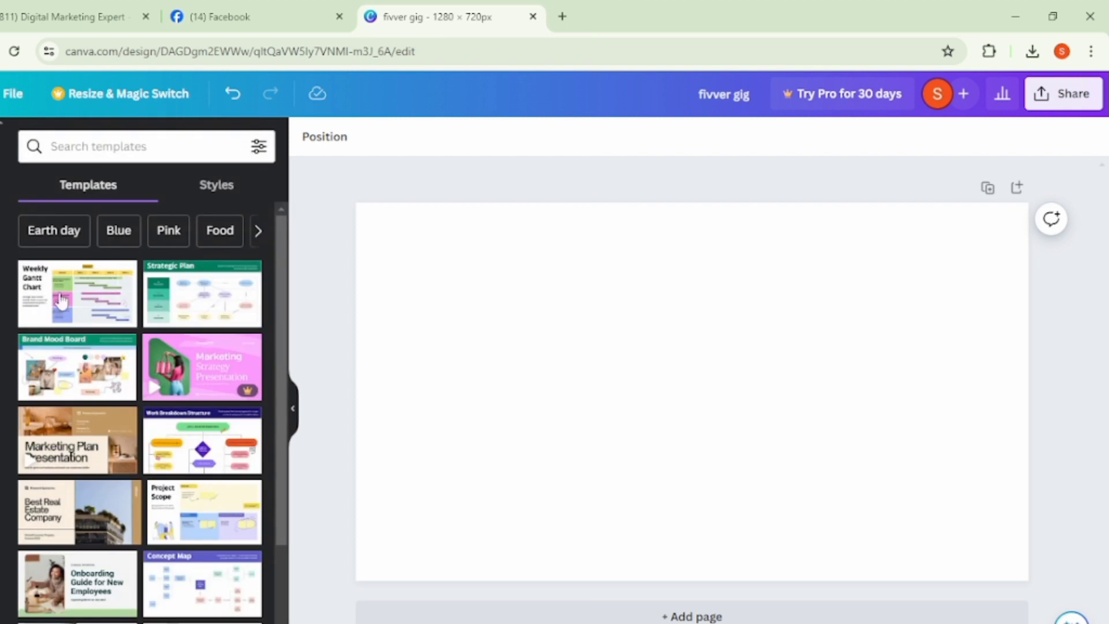
scroll(97, 500, "down", 3)
scroll(92, 572, "down", 5)
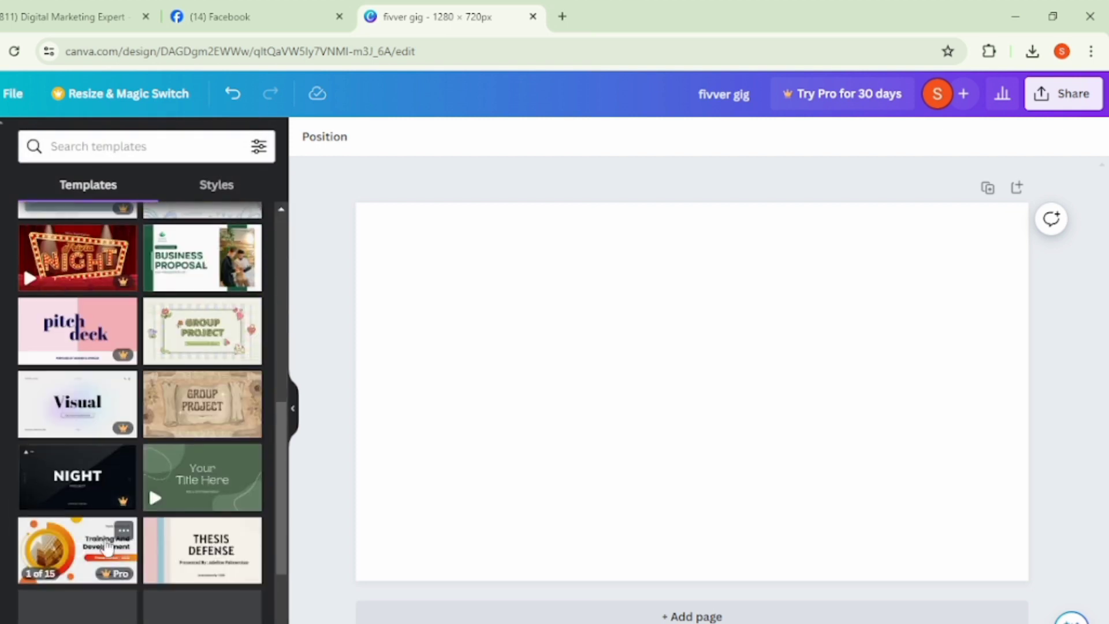
scroll(192, 555, "down", 3)
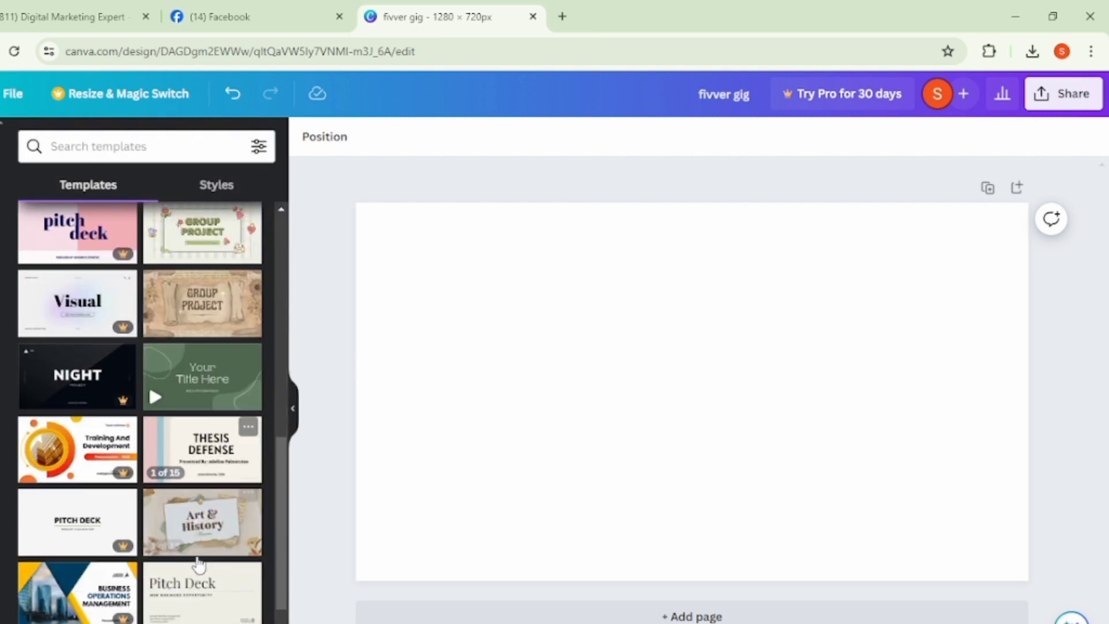
scroll(133, 557, "down", 3)
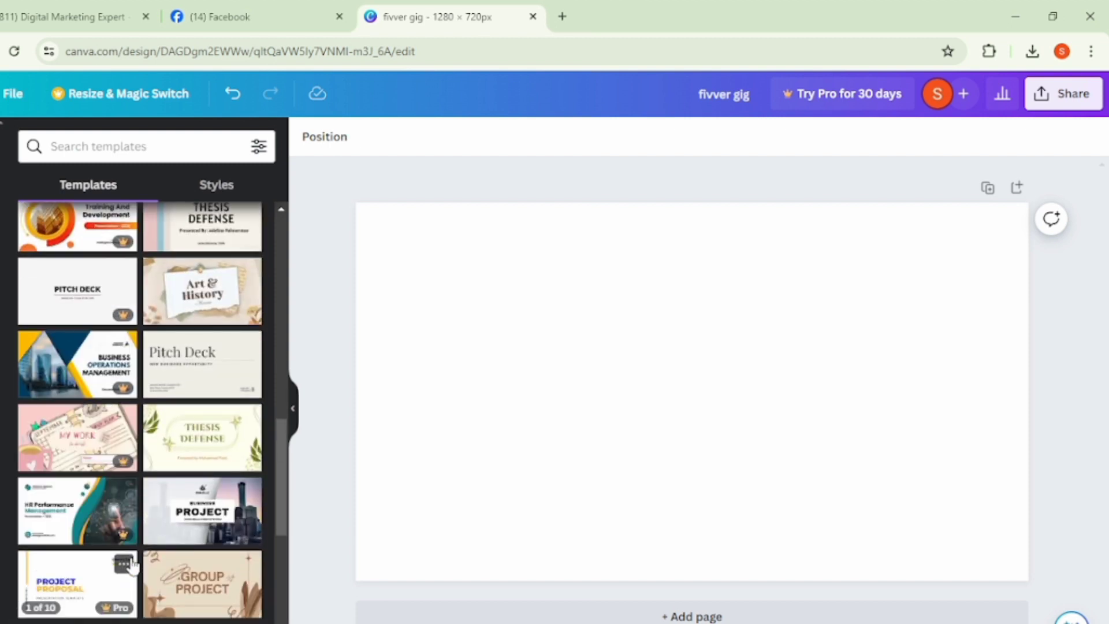
scroll(150, 543, "down", 5)
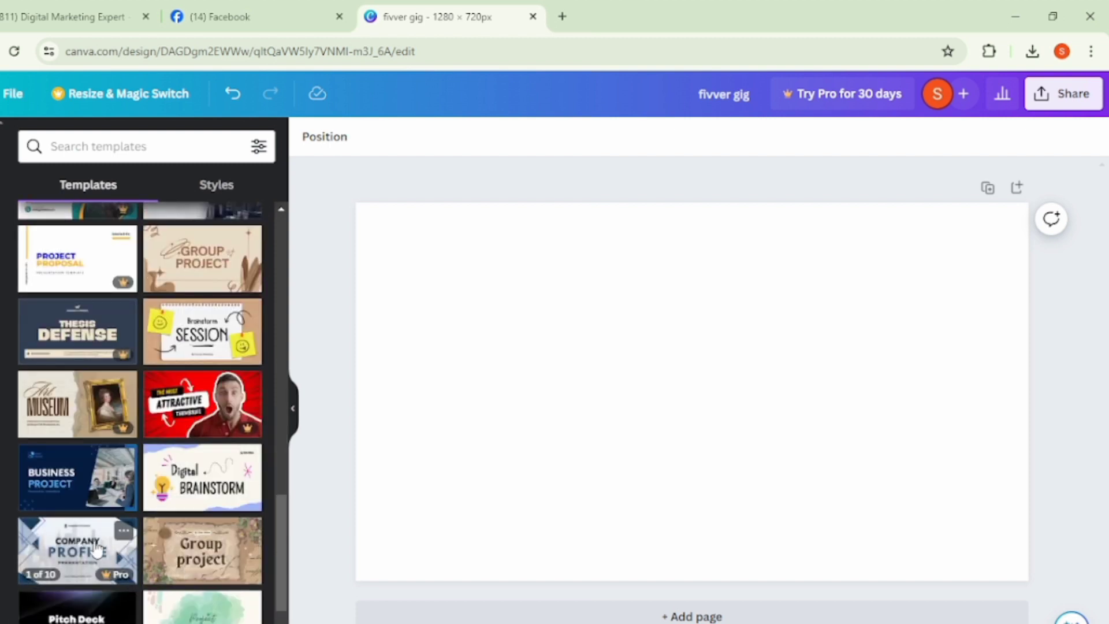
scroll(153, 569, "down", 2)
scroll(156, 555, "down", 4)
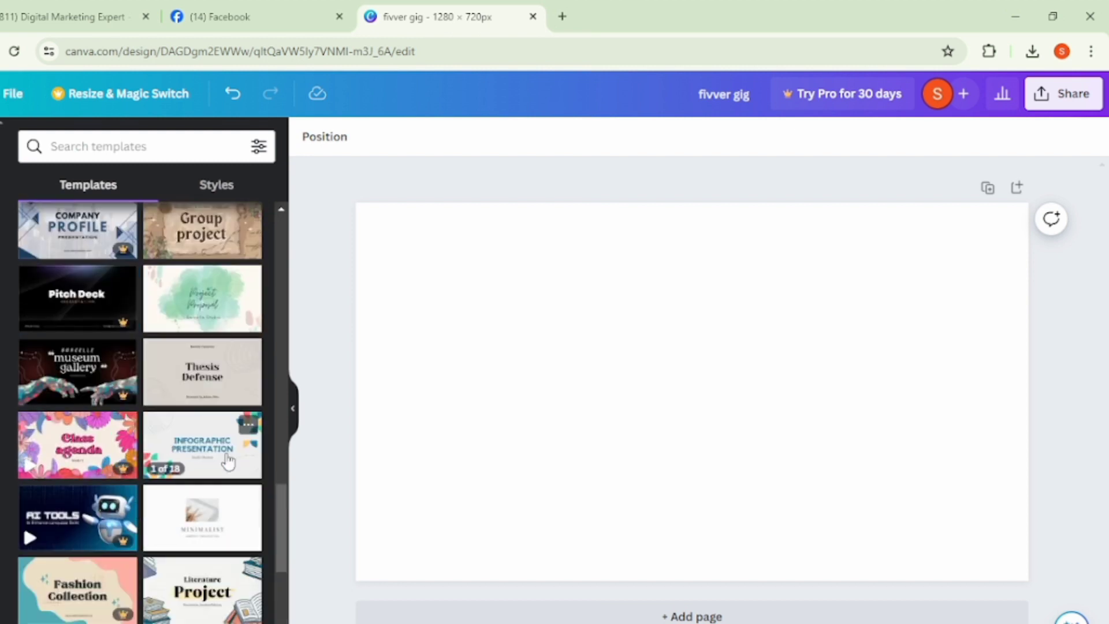
left_click(228, 461)
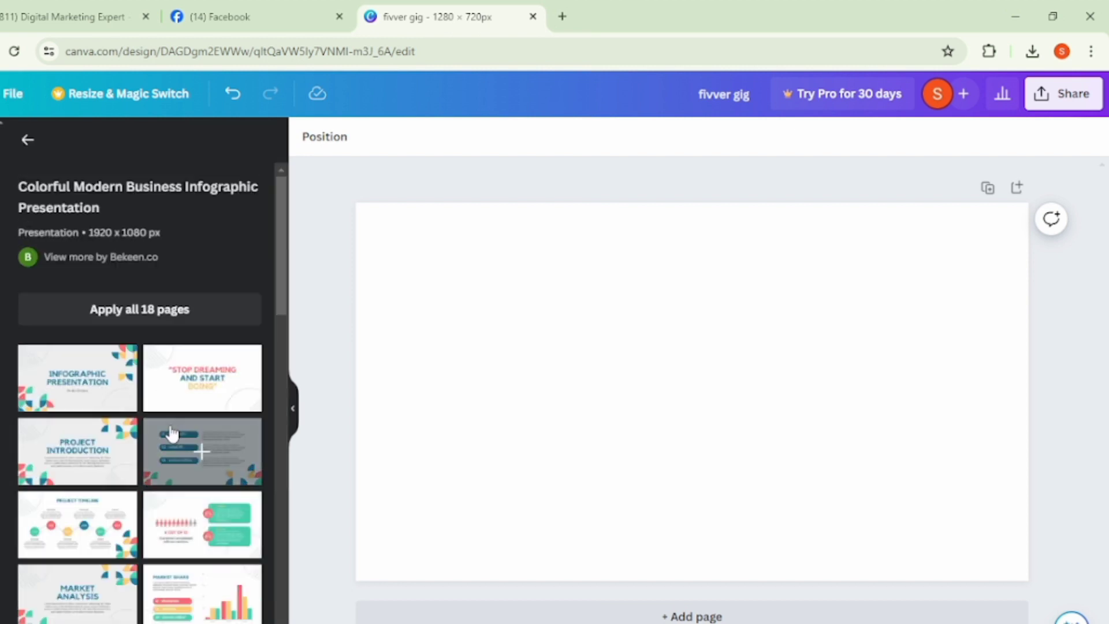
left_click(78, 379)
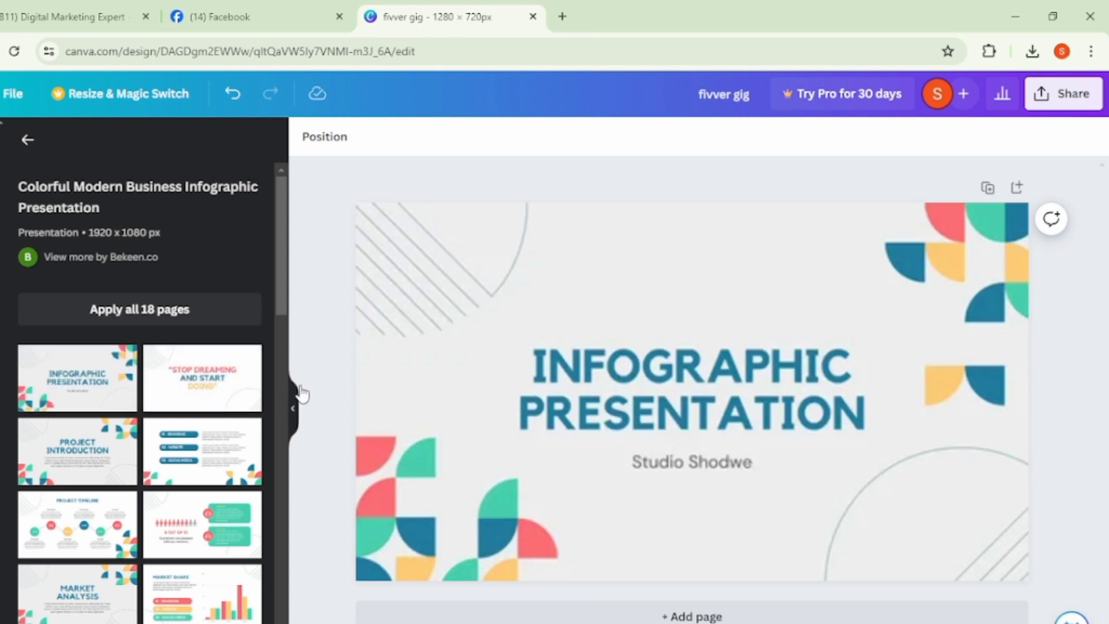
- Delete the "INFOGRAPHIC PRESENTATION" title and several quarter-circle shapes from the cluster in the page's lower-left corner
left_click(583, 382)
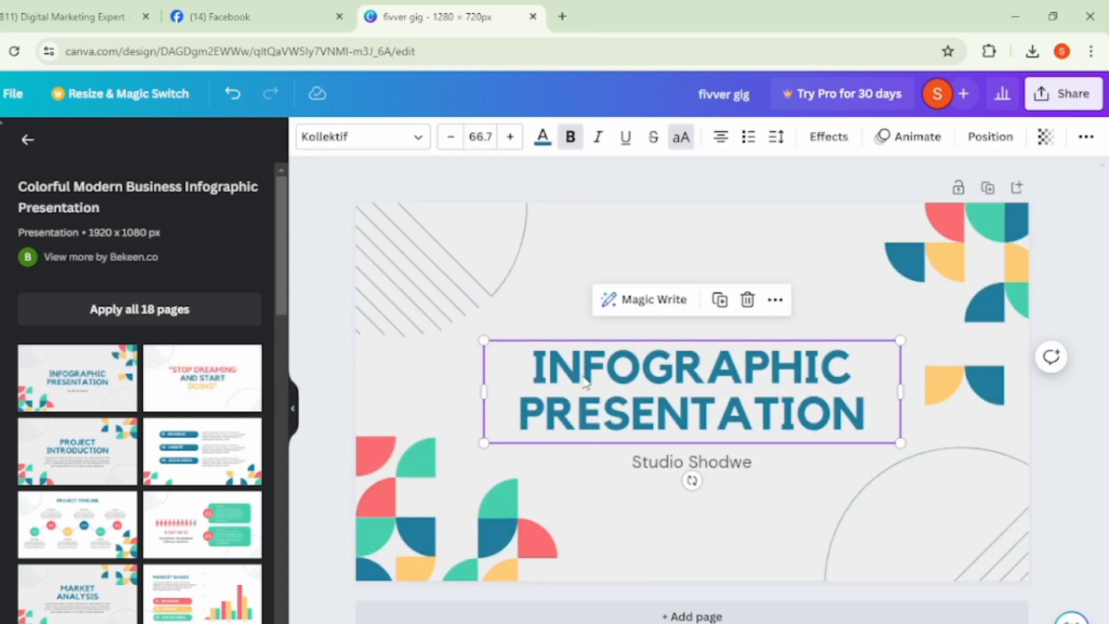
left_click(749, 300)
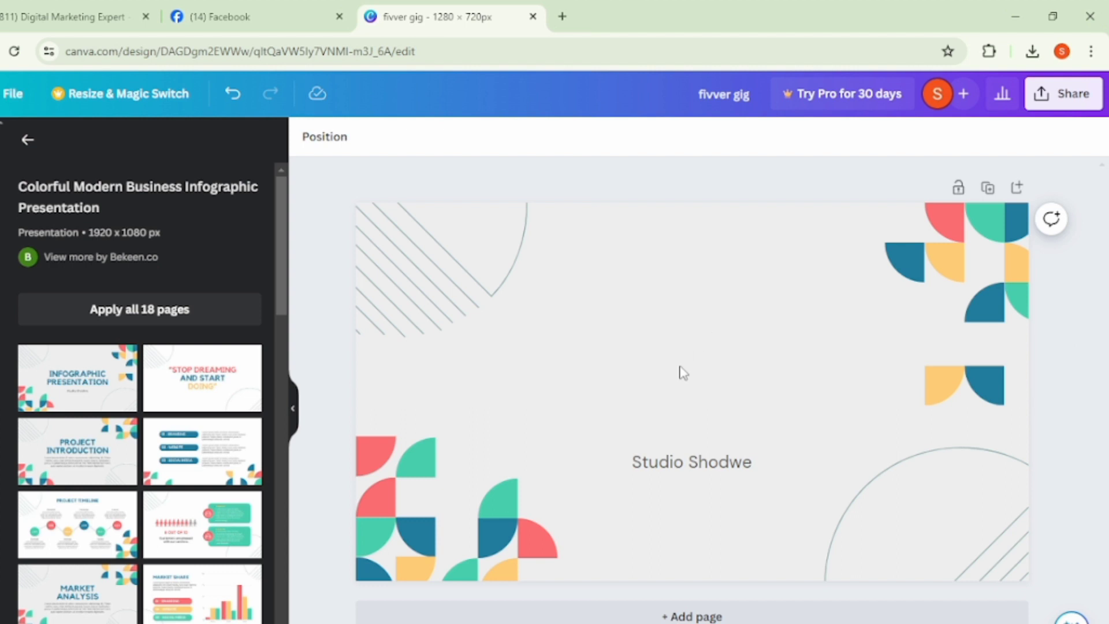
left_click(453, 540)
left_click(504, 533)
key("Delete")
left_click(406, 461)
key("Delete")
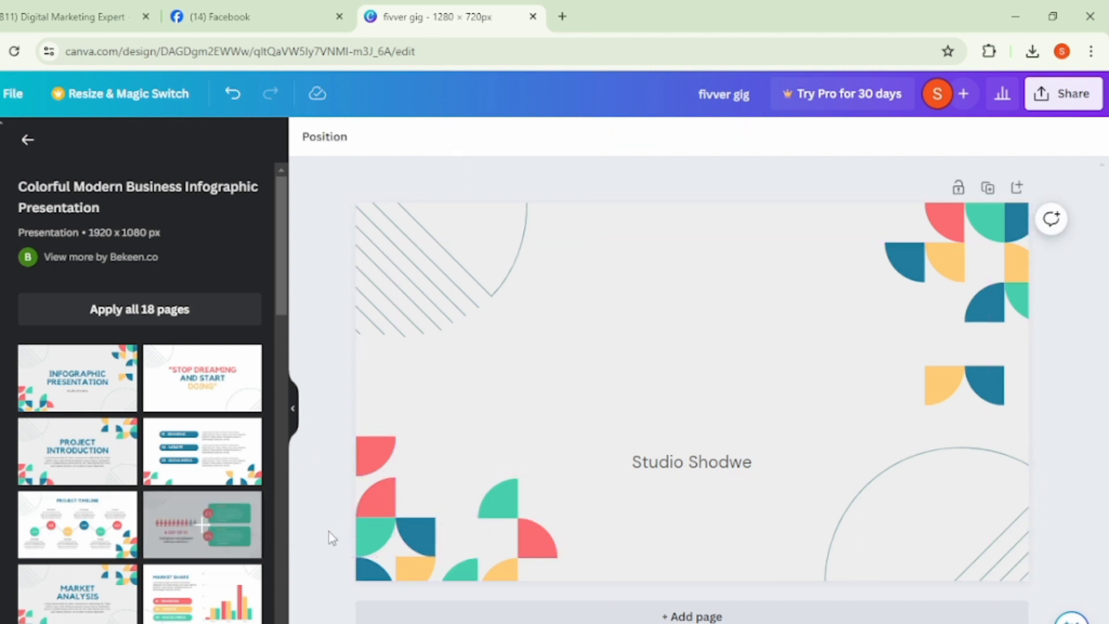
left_click(374, 501)
left_click(503, 500)
key("Delete")
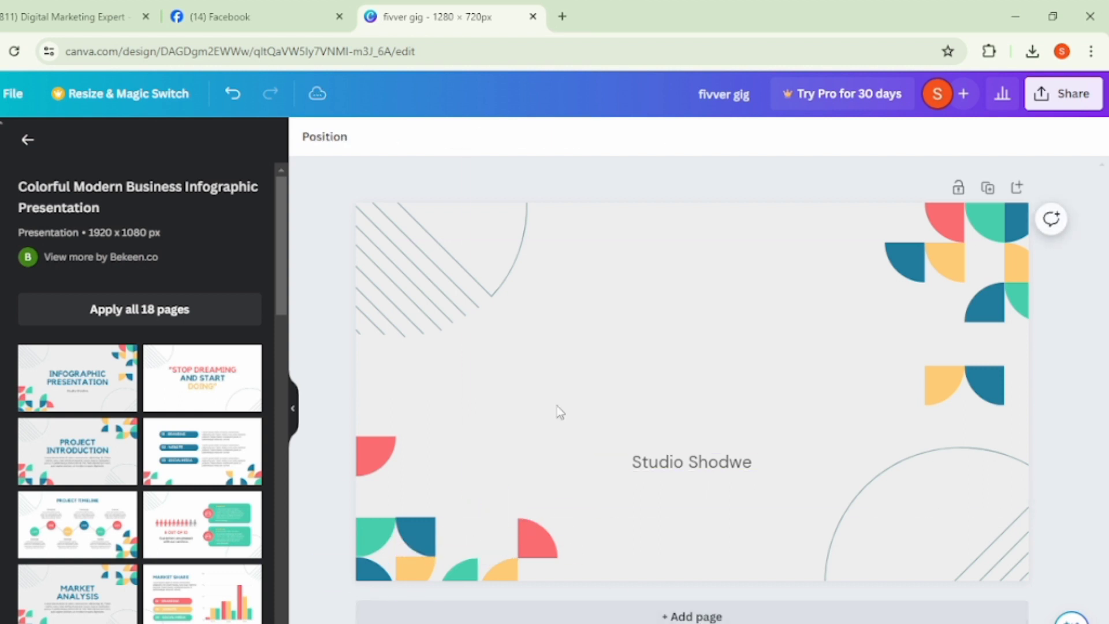
- Delete the large arc and most of the diagonal lines decorating the page's upper-left corner
left_click_drag(430, 280, 316, 292)
key("Delete")
left_click(494, 278)
key("Delete")
left_click(396, 326)
key("Delete")
left_click(475, 305)
key("Delete")
left_click(441, 321)
key("Delete")
left_click(404, 331)
key("Delete")
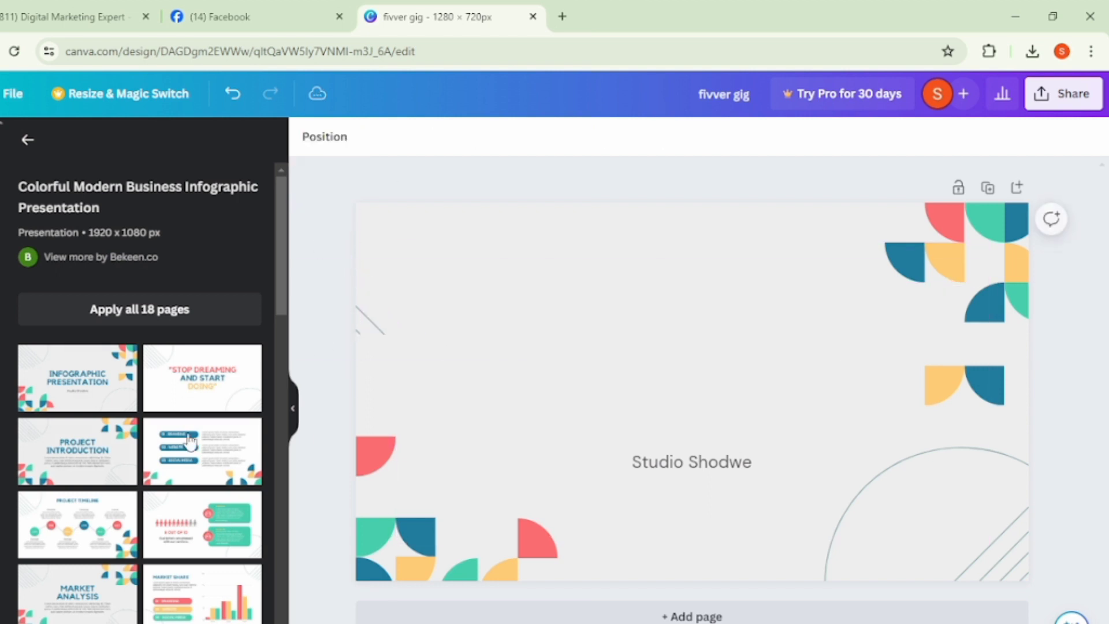
- Move the large circle outline off the page's lower-right corner and delete the "Studio Shodwe" text
left_click_drag(870, 510, 1100, 564)
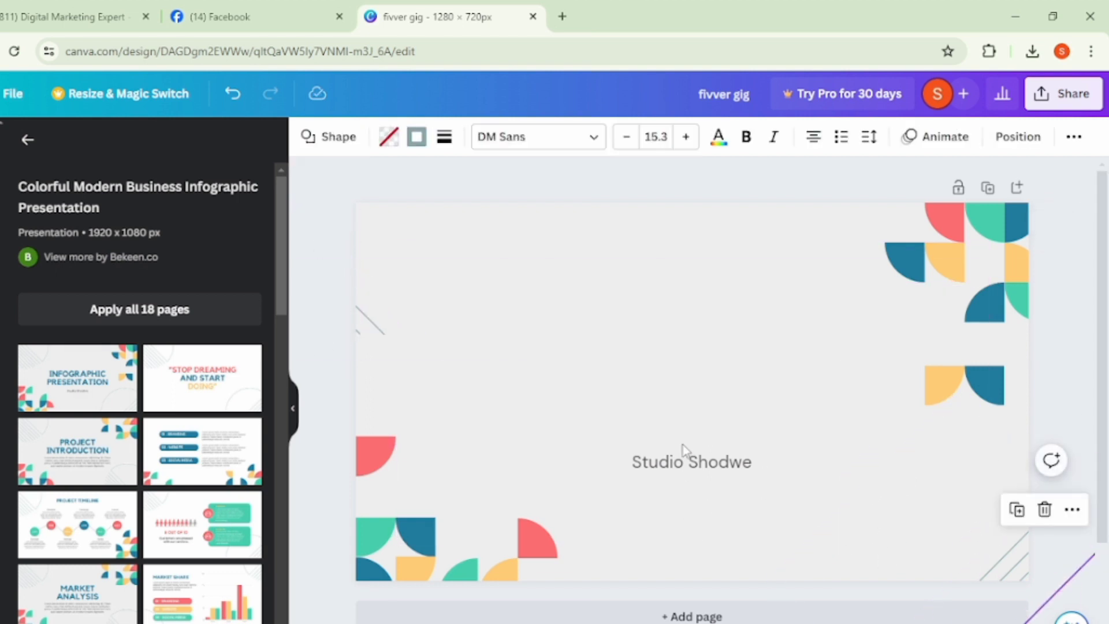
left_click(681, 467)
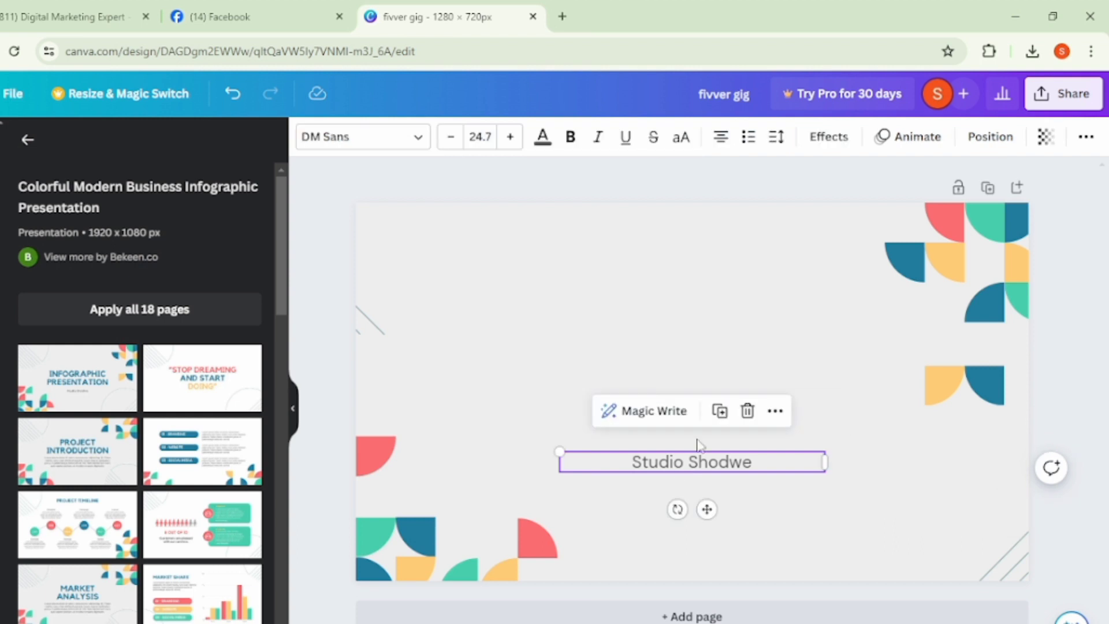
left_click(747, 411)
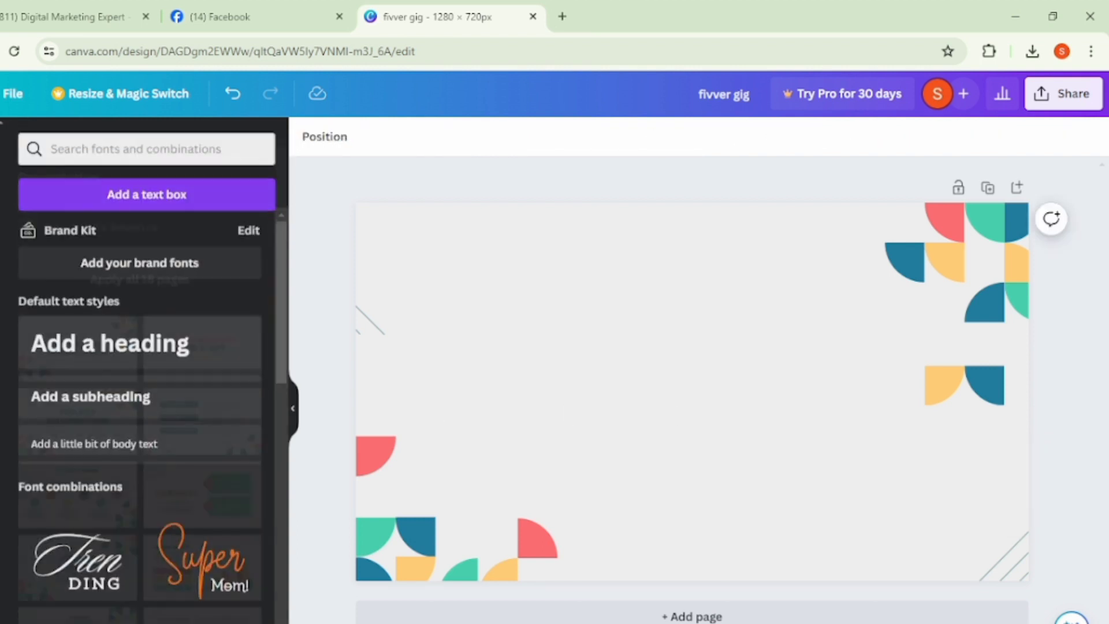
- Add a heading reading "fivver gig" to the page
left_click(130, 350)
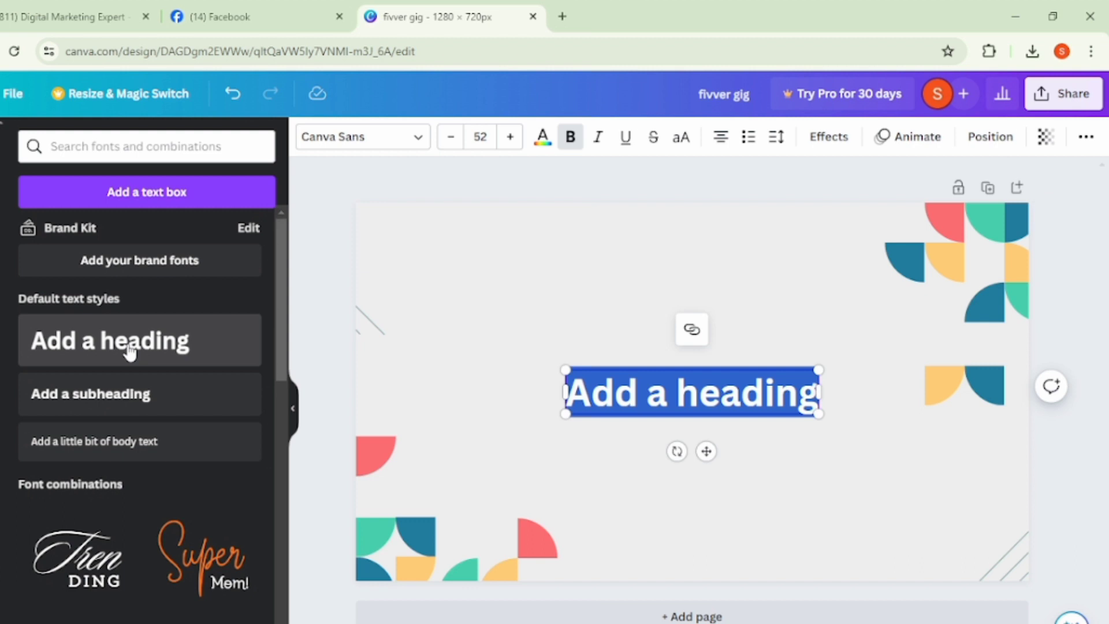
type("fi")
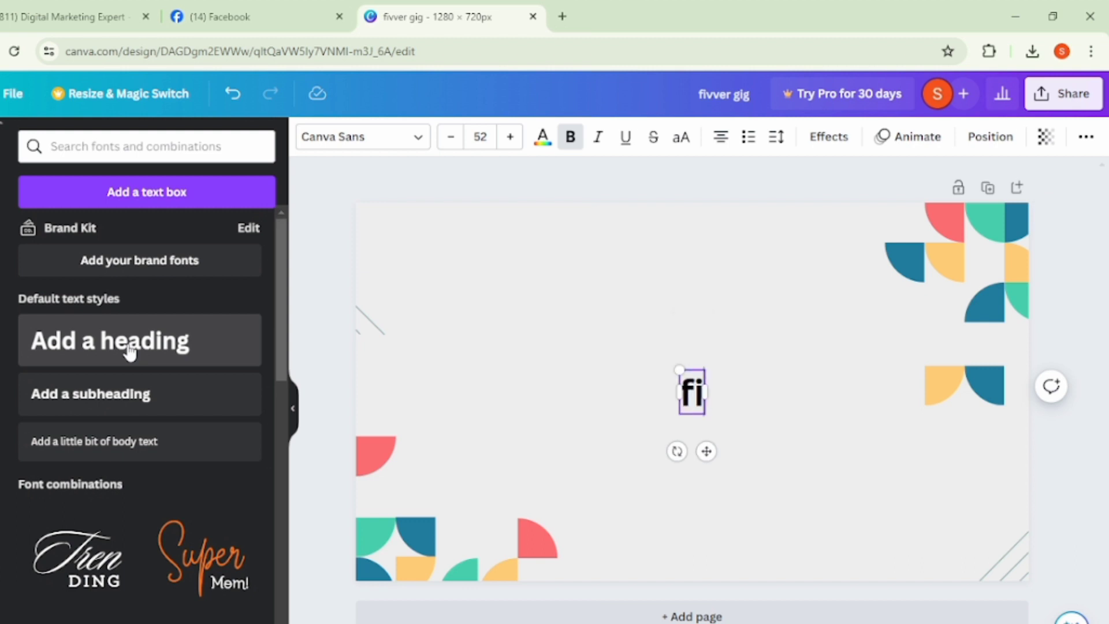
type("vver gig")
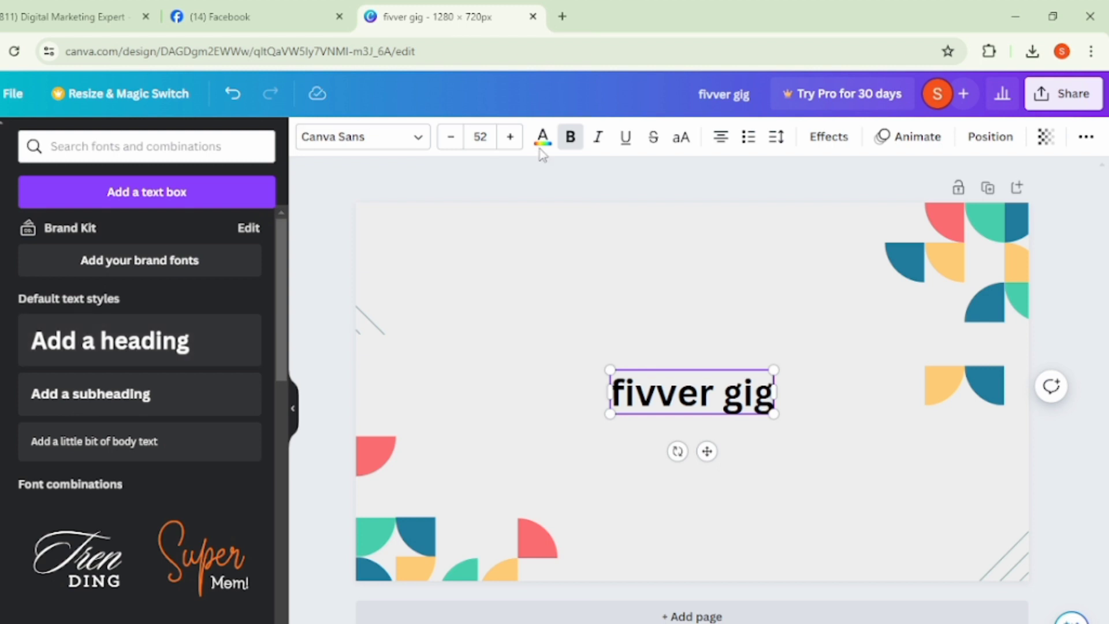
- Try the Barriecito font on the "fivver gig" heading, and finally set it to Abril Fatface
left_click(326, 141)
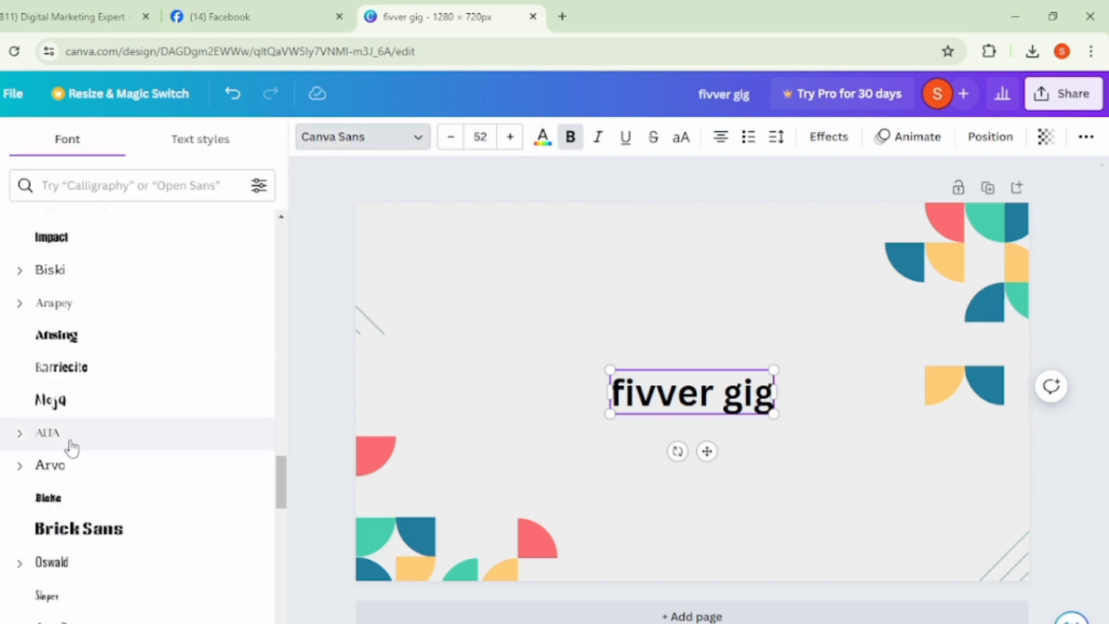
scroll(72, 456, "down", 5)
scroll(92, 460, "up", 4)
scroll(98, 456, "up", 1)
left_click(90, 382)
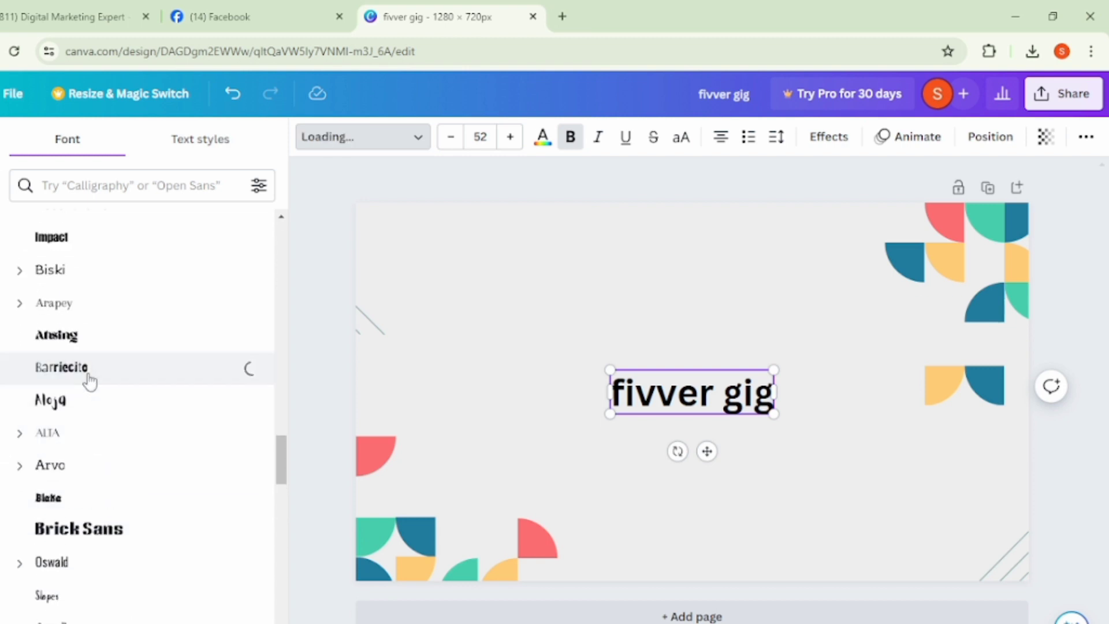
scroll(89, 378, "up", 8)
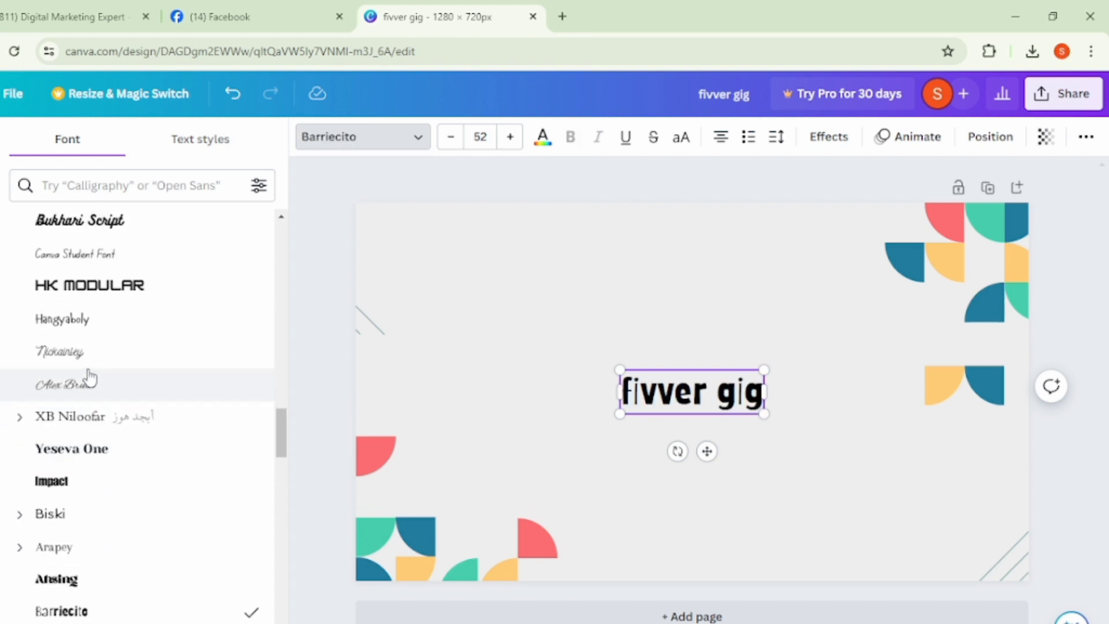
scroll(90, 358, "up", 1)
left_click(115, 375)
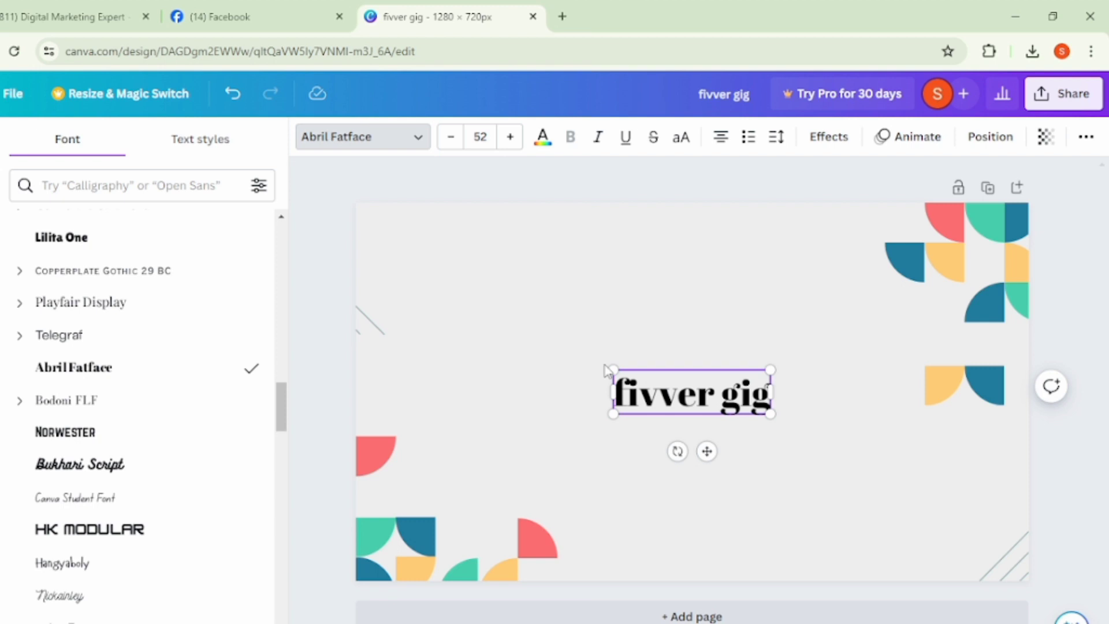
- Enlarge the "fivver gig" heading to font size 118
left_click_drag(606, 364, 430, 329)
left_click_drag(316, 279, 445, 321)
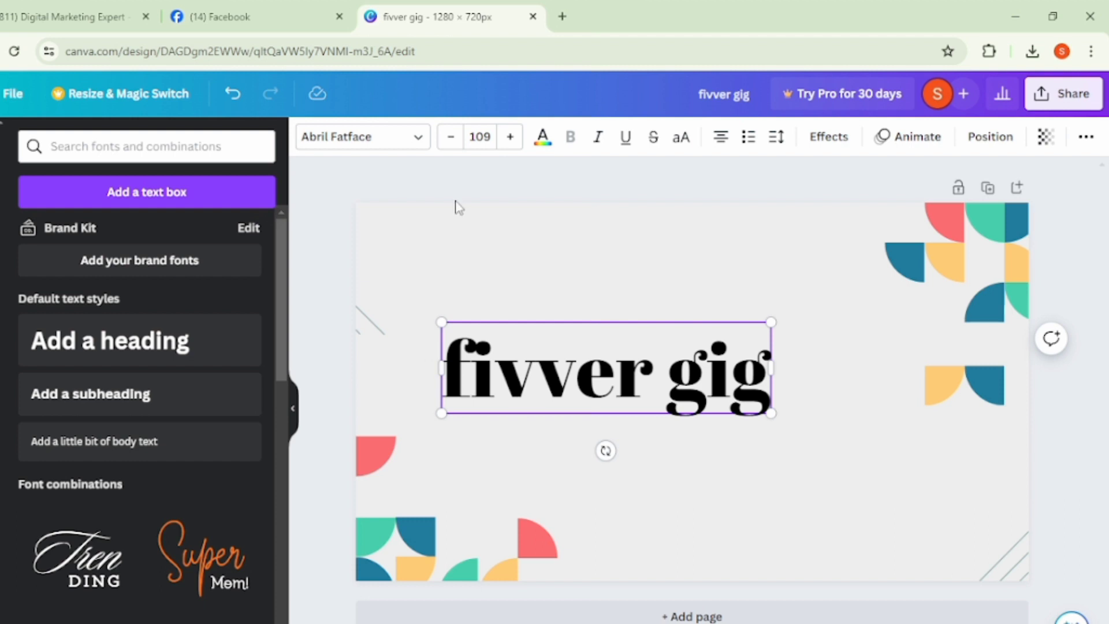
left_click(445, 138)
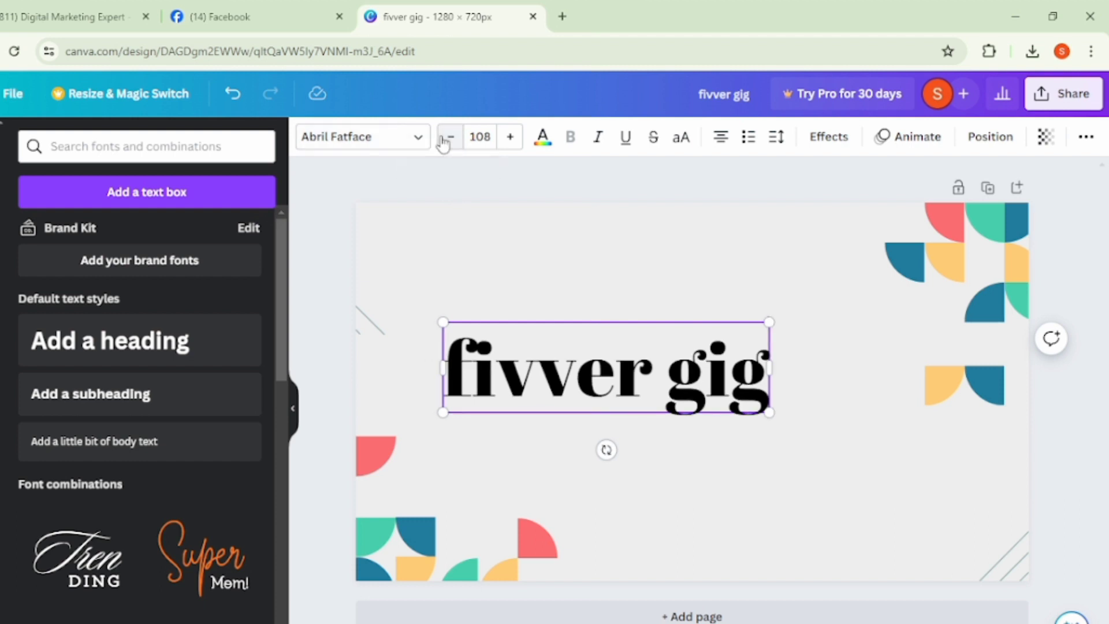
left_click(509, 138)
left_click(509, 139)
left_click(509, 139)
left_click(509, 138)
left_click(509, 139)
left_click(509, 138)
left_click(509, 139)
left_click(509, 138)
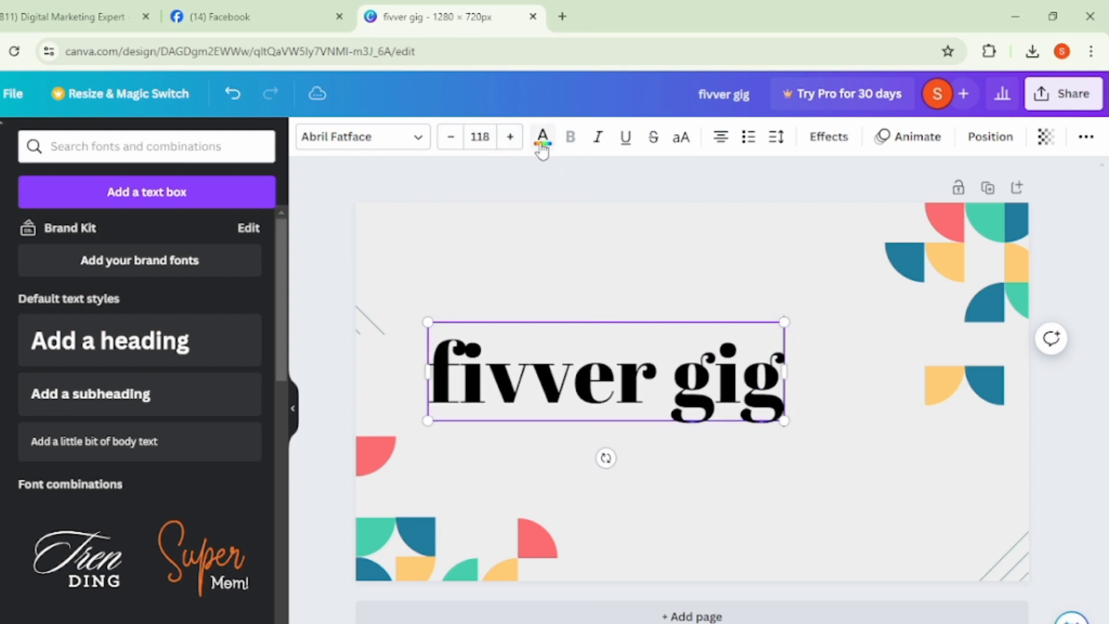
- Change the "fivver gig" heading's text colour to violet and reload the design page
left_click(542, 139)
scroll(132, 601, "down", 1)
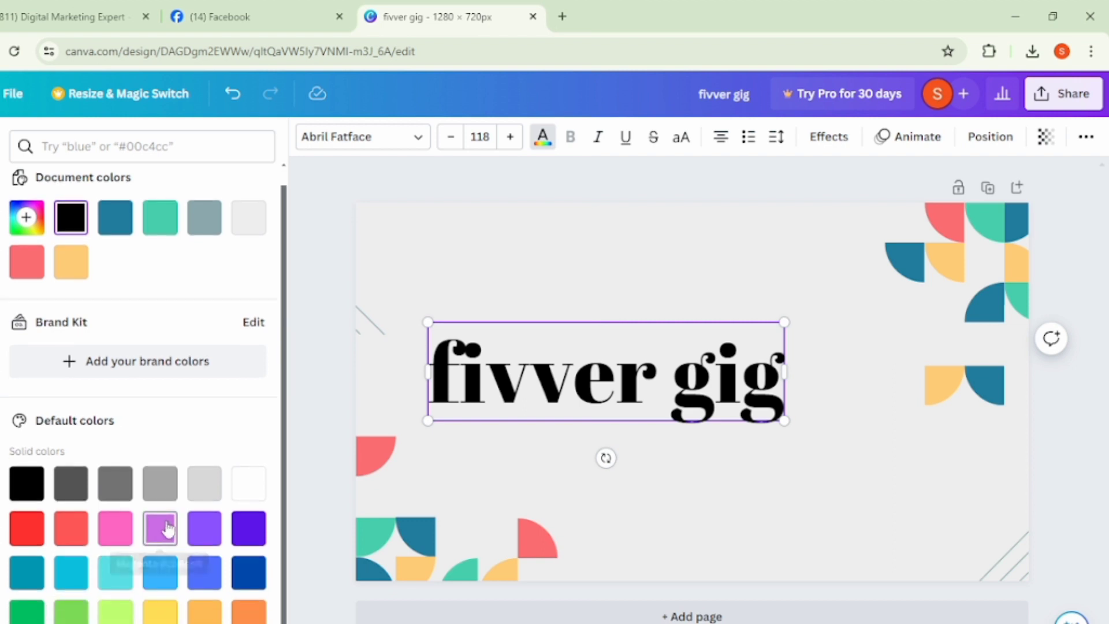
left_click(249, 528)
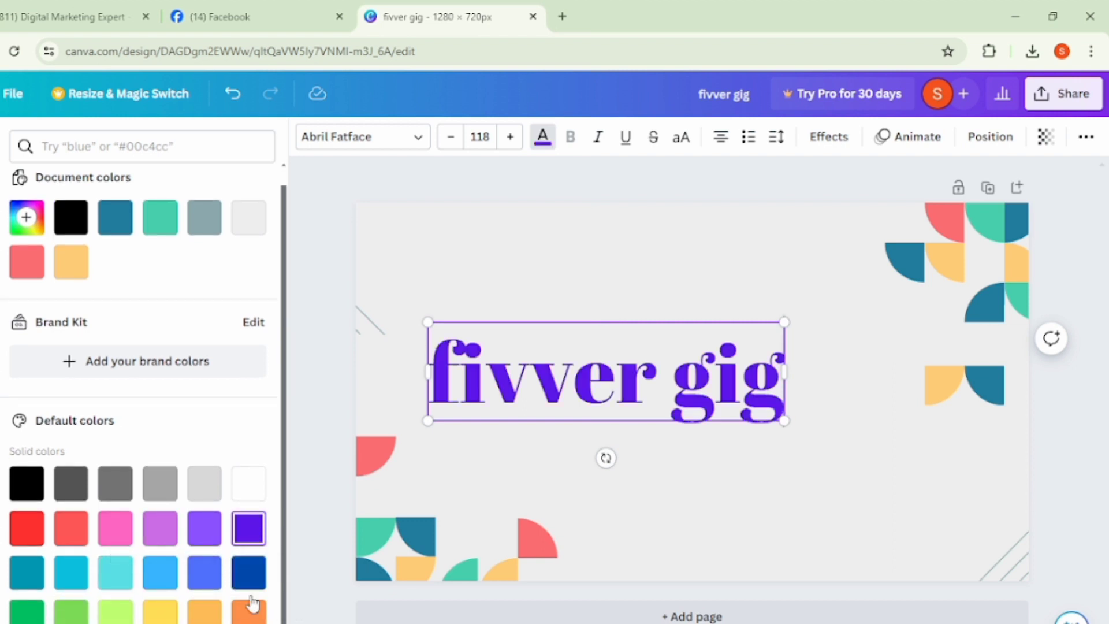
left_click(314, 403)
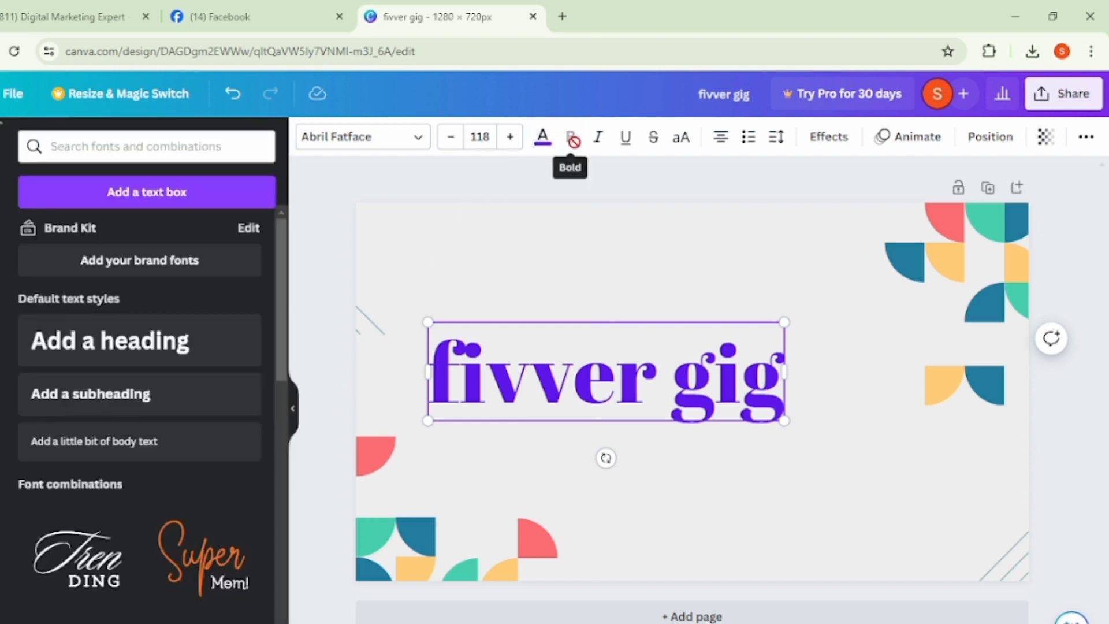
left_click(630, 211)
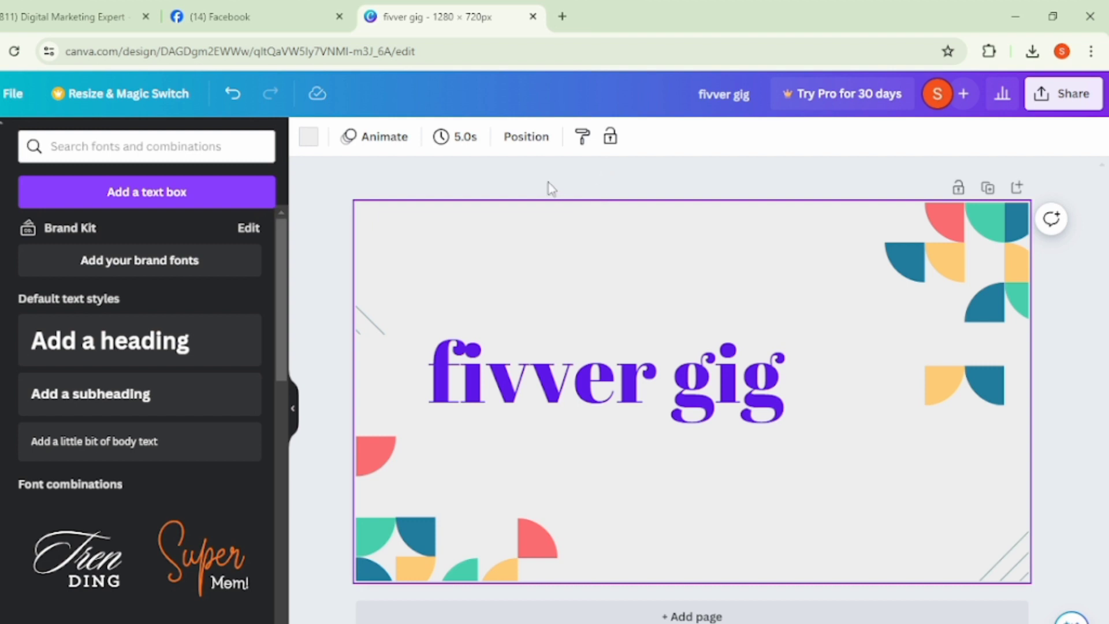
left_click(13, 52)
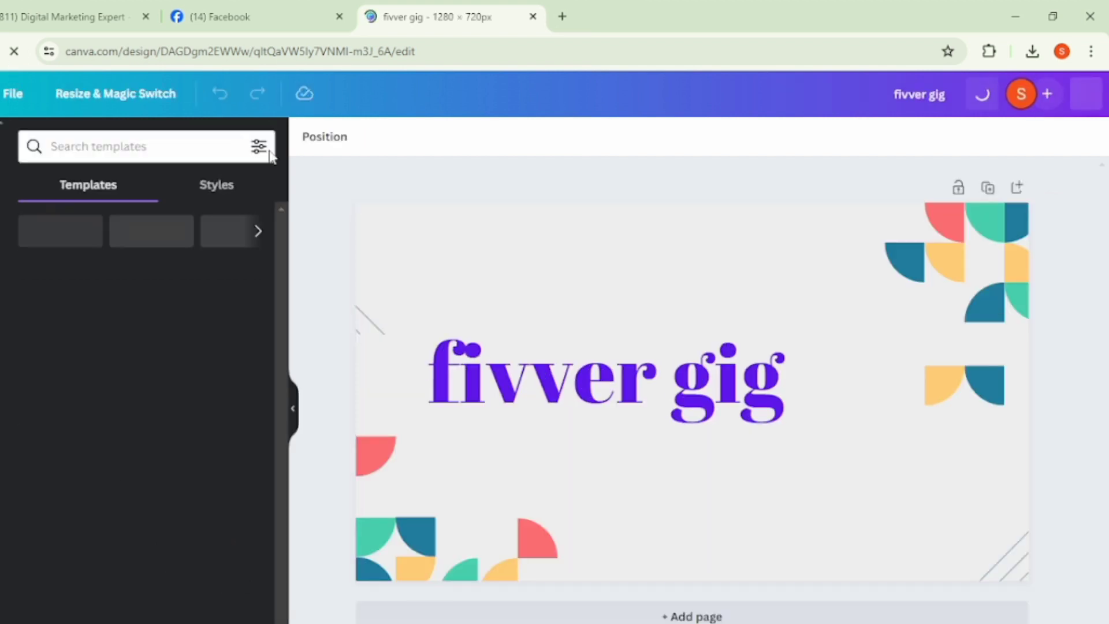
- Make the heading italic, underlined and all uppercase, trying strikethrough and removing it again
left_click(660, 362)
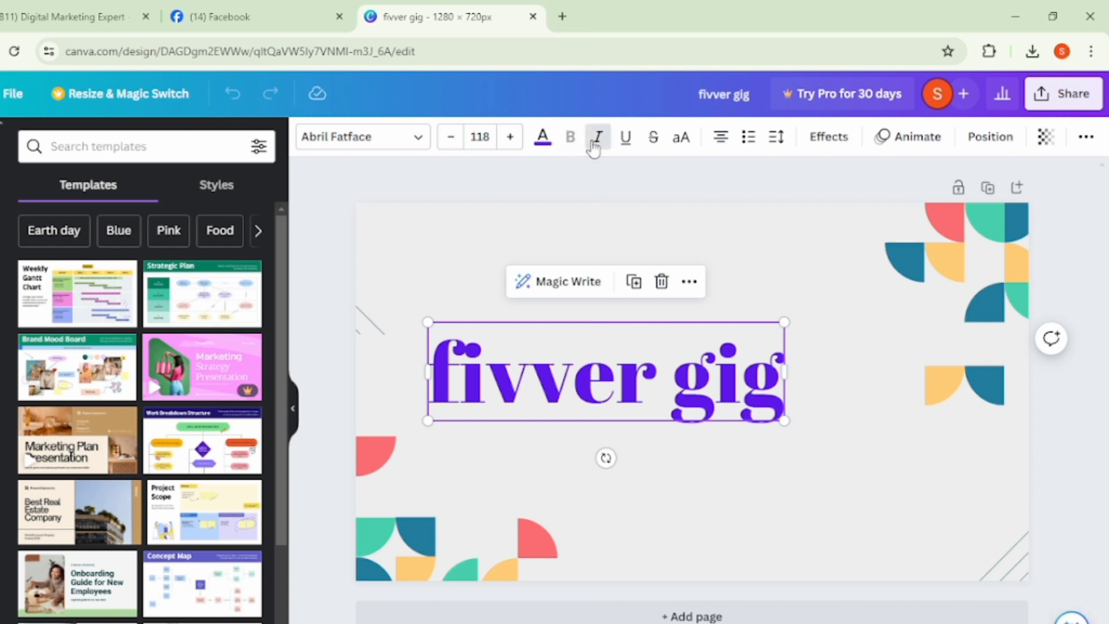
left_click(594, 143)
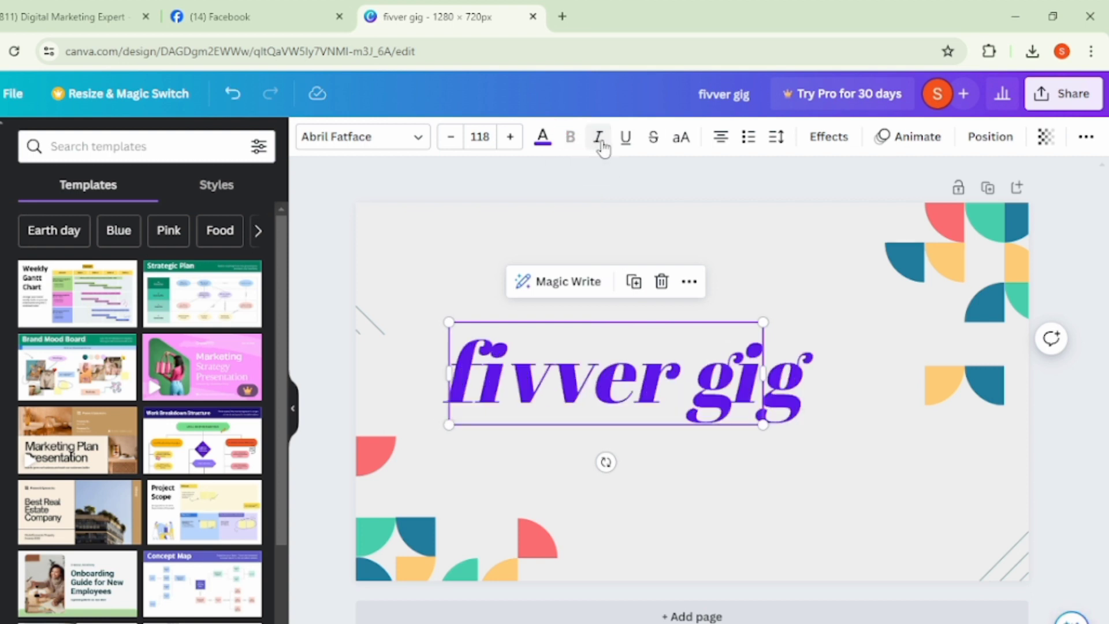
left_click(628, 141)
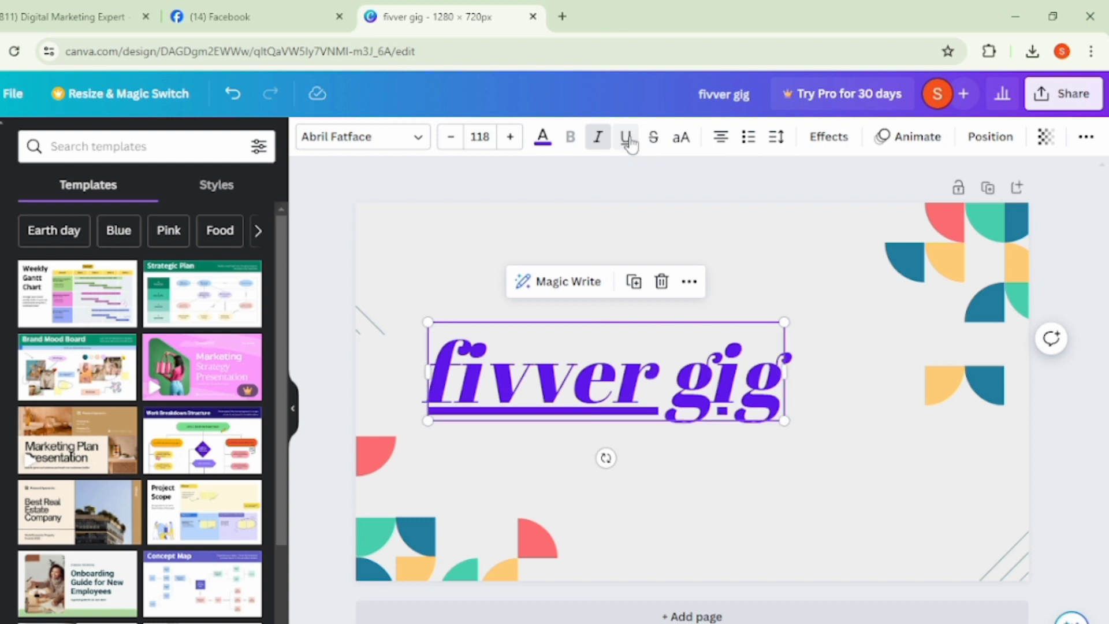
left_click(653, 145)
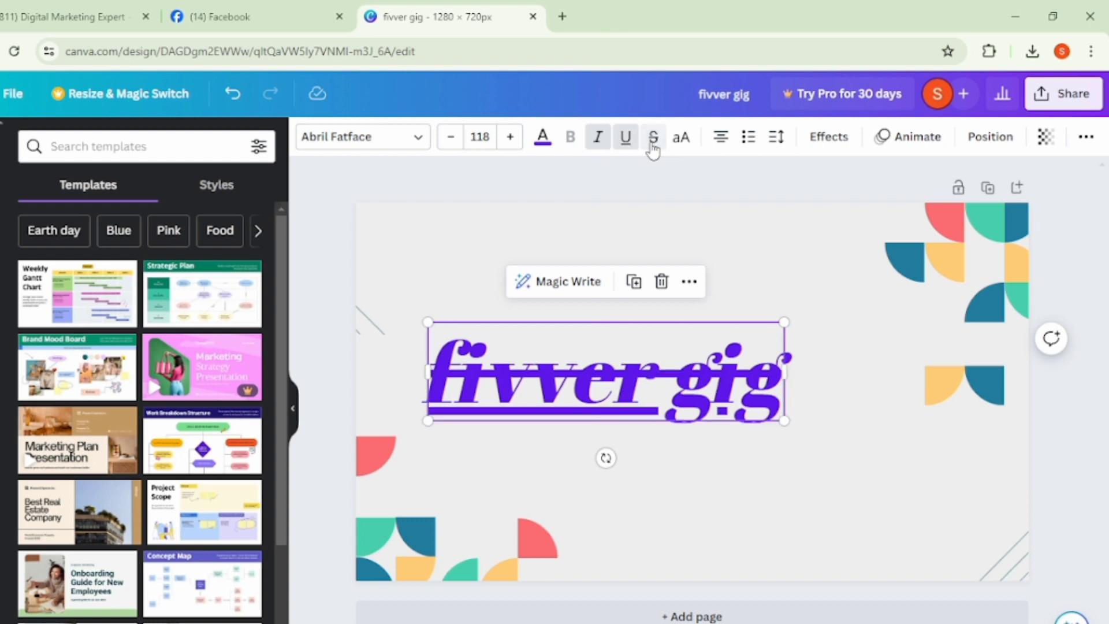
left_click(653, 145)
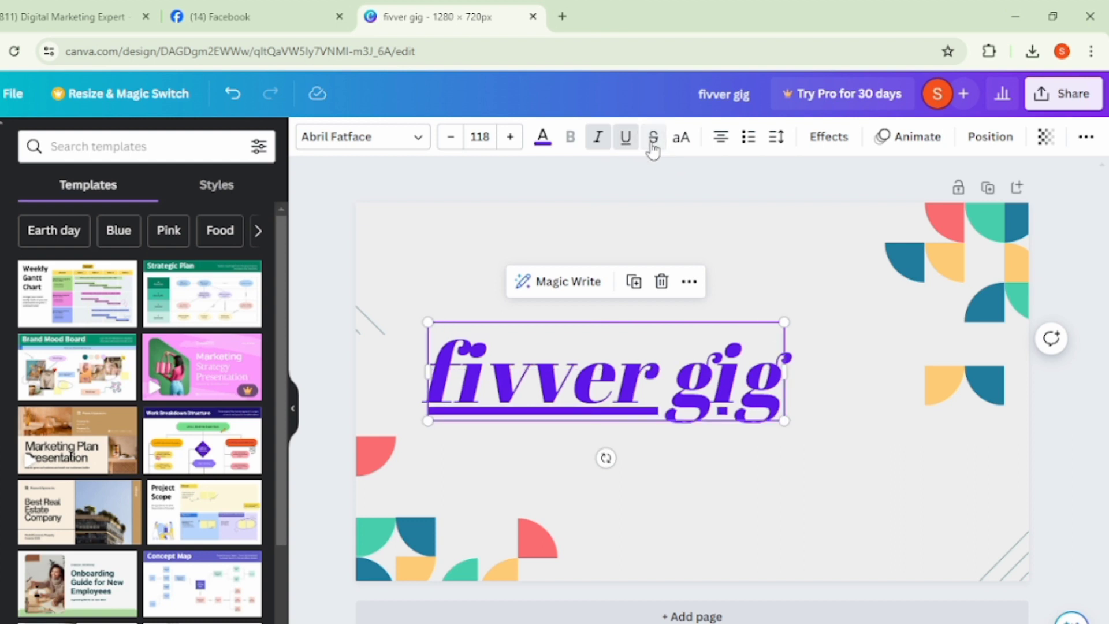
left_click(674, 143)
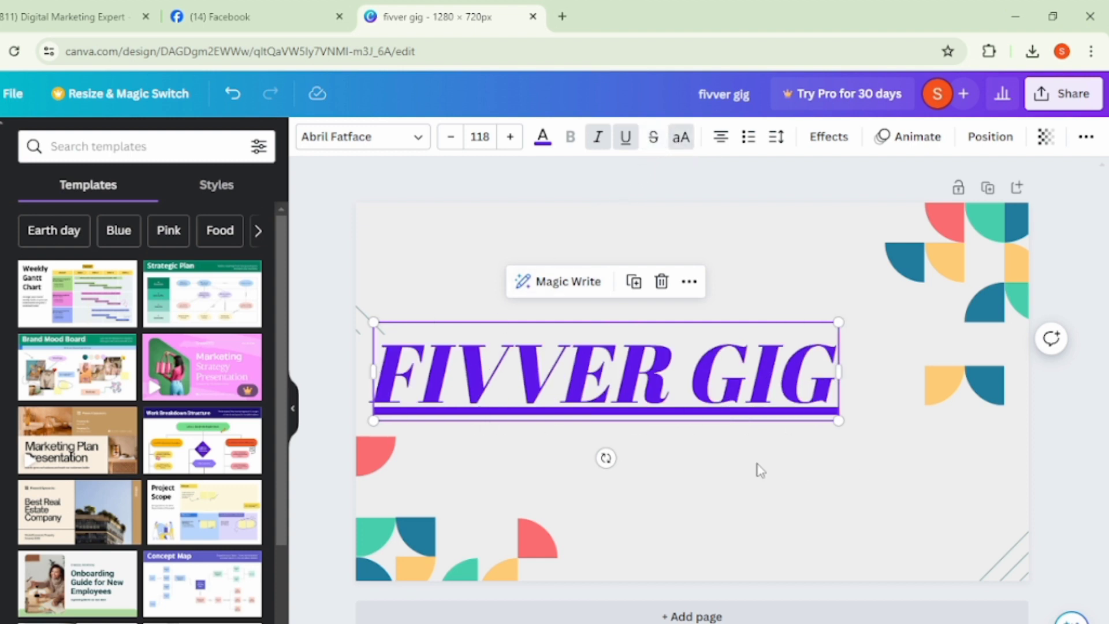
- Change the heading's alignment and turn it into a bulleted list, and move it up toward the page's upper left
left_click(732, 140)
left_click(748, 138)
left_click(729, 206)
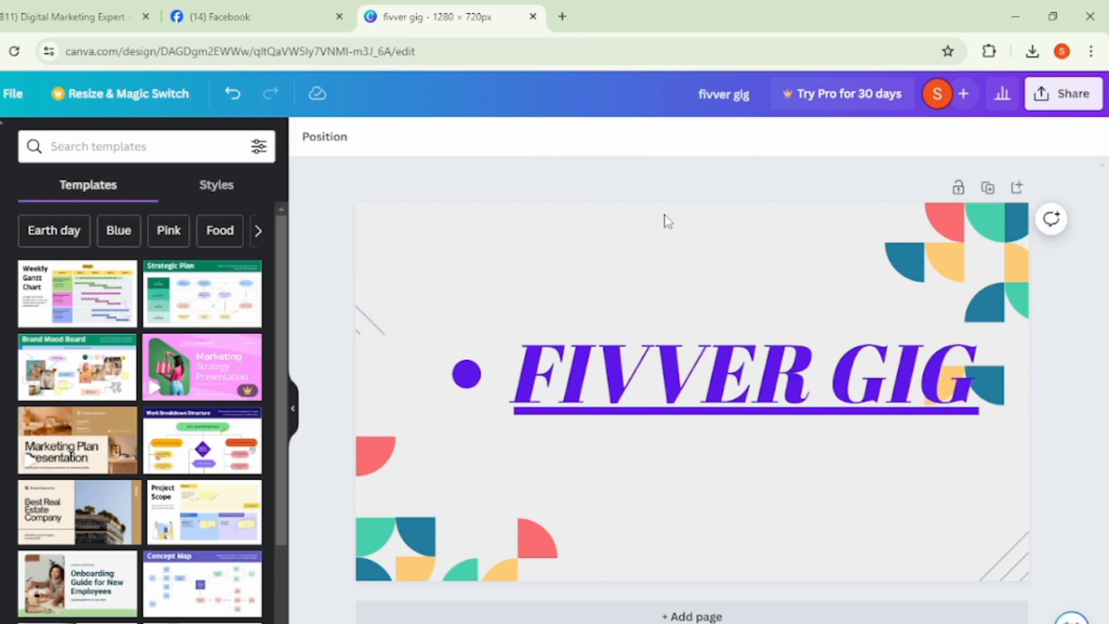
left_click_drag(739, 378, 672, 303)
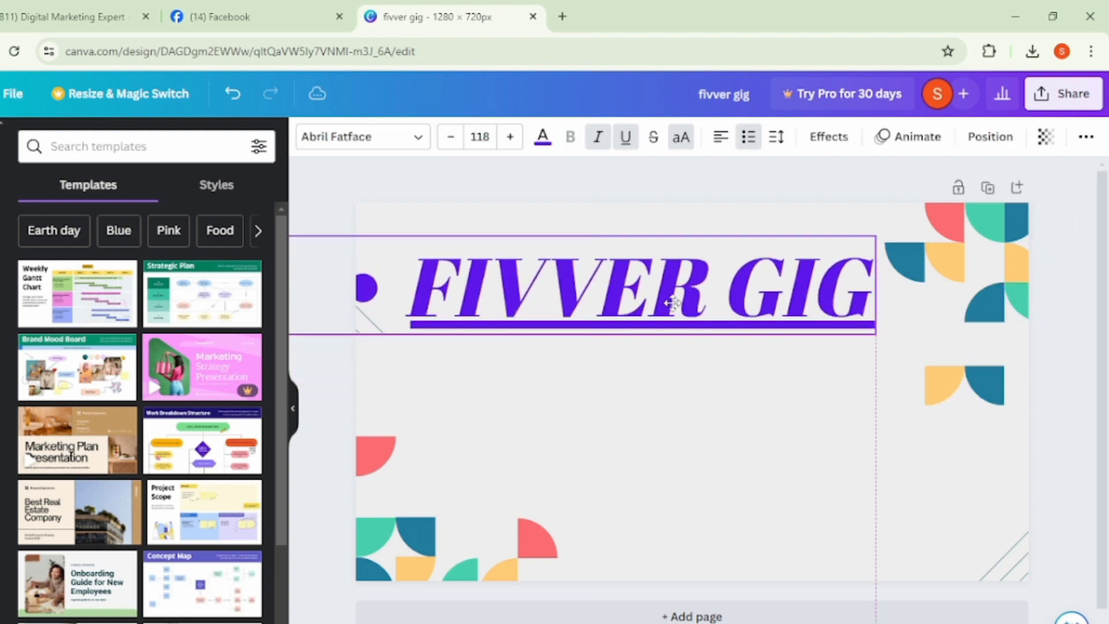
left_click(340, 414)
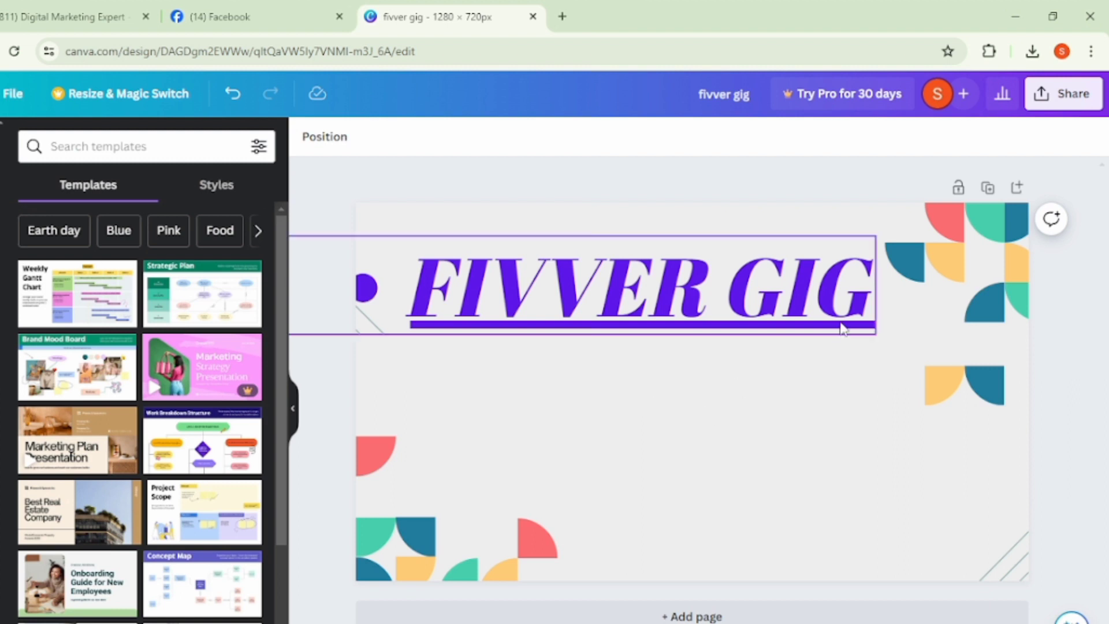
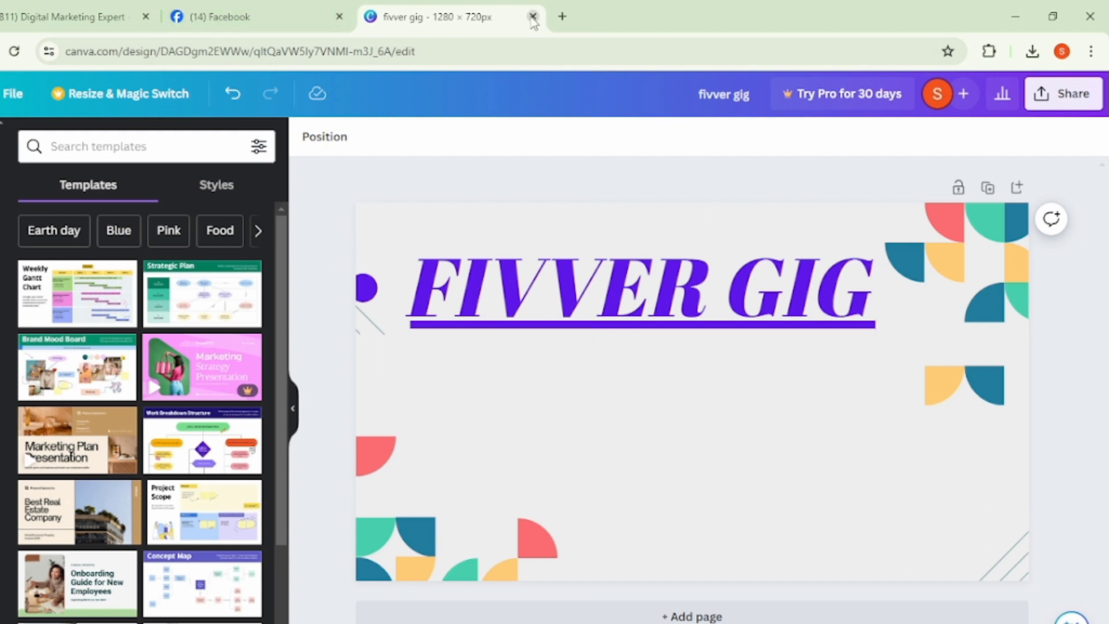
- Close the Facebook page, look through the uploaded videos on the Digital Marketing Expert YouTube channel, and return to the Canva design
left_click(339, 18)
left_click(104, 16)
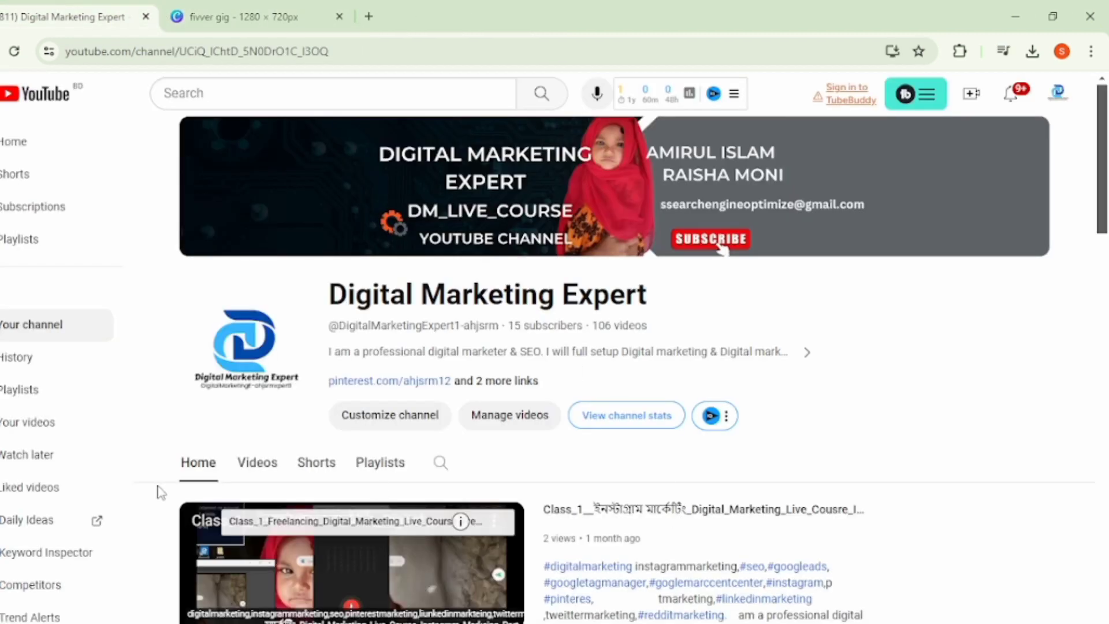
left_click(258, 471)
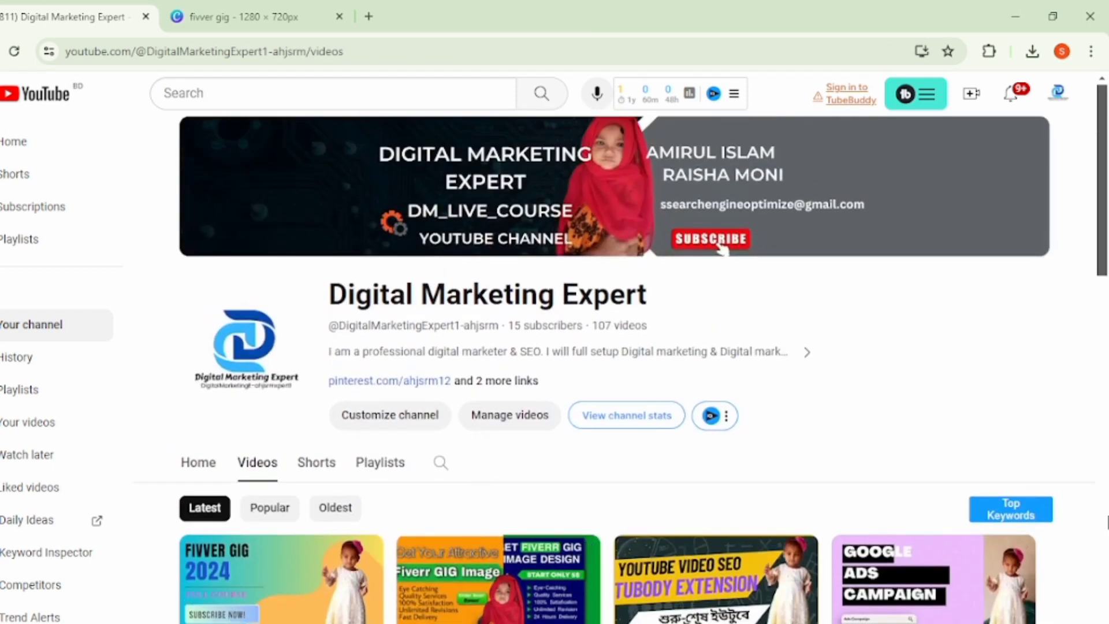
scroll(589, 543, "down", 5)
scroll(529, 592, "down", 1)
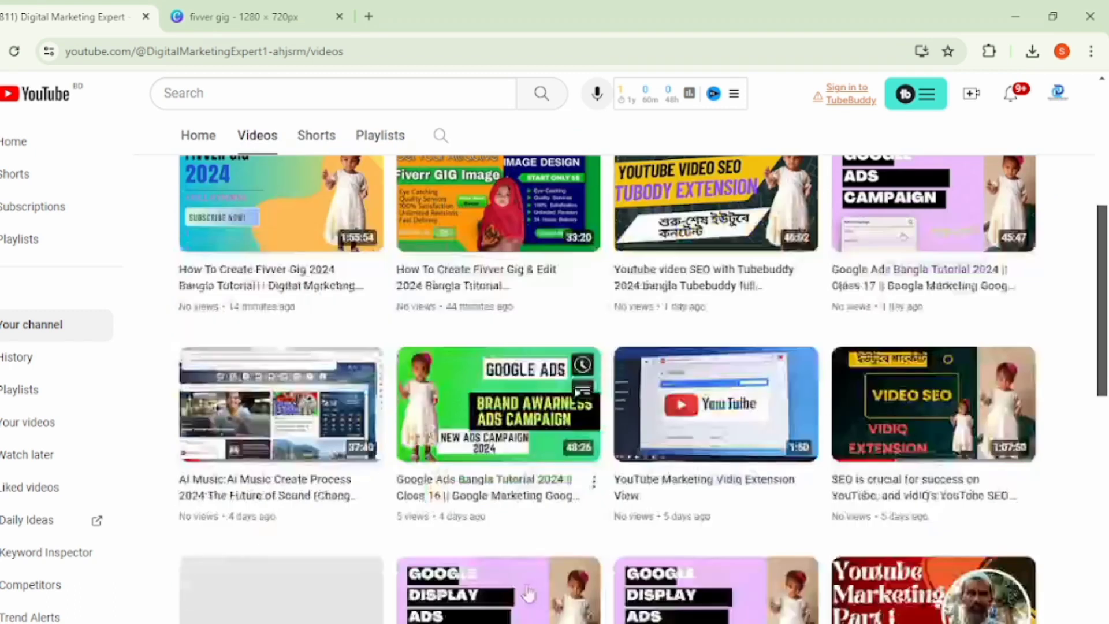
scroll(529, 592, "down", 4)
scroll(493, 550, "up", 10)
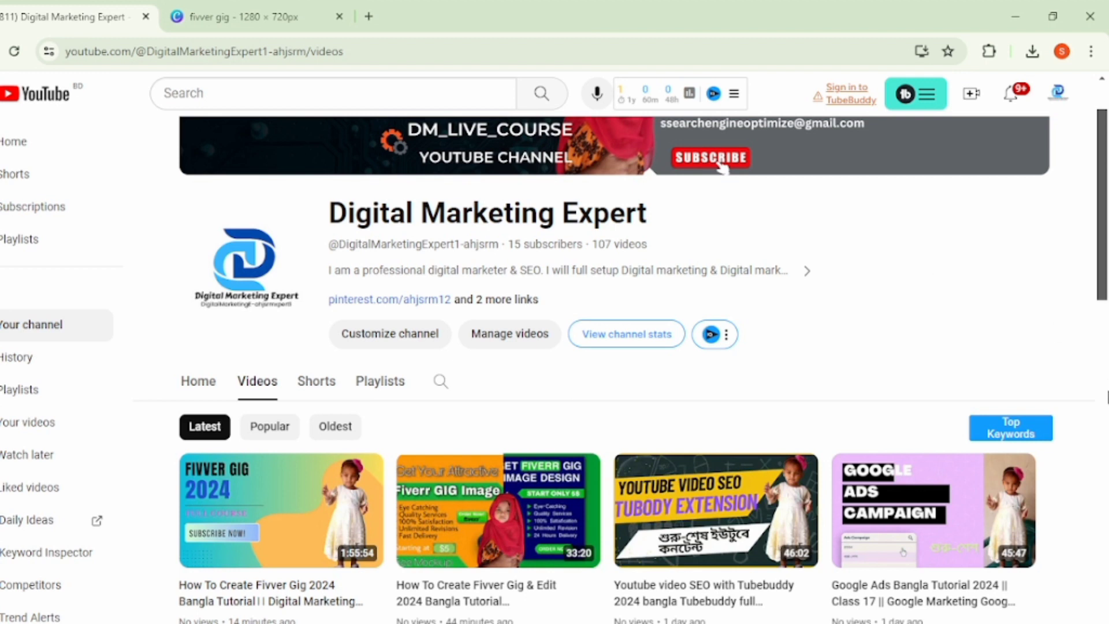
left_click(257, 12)
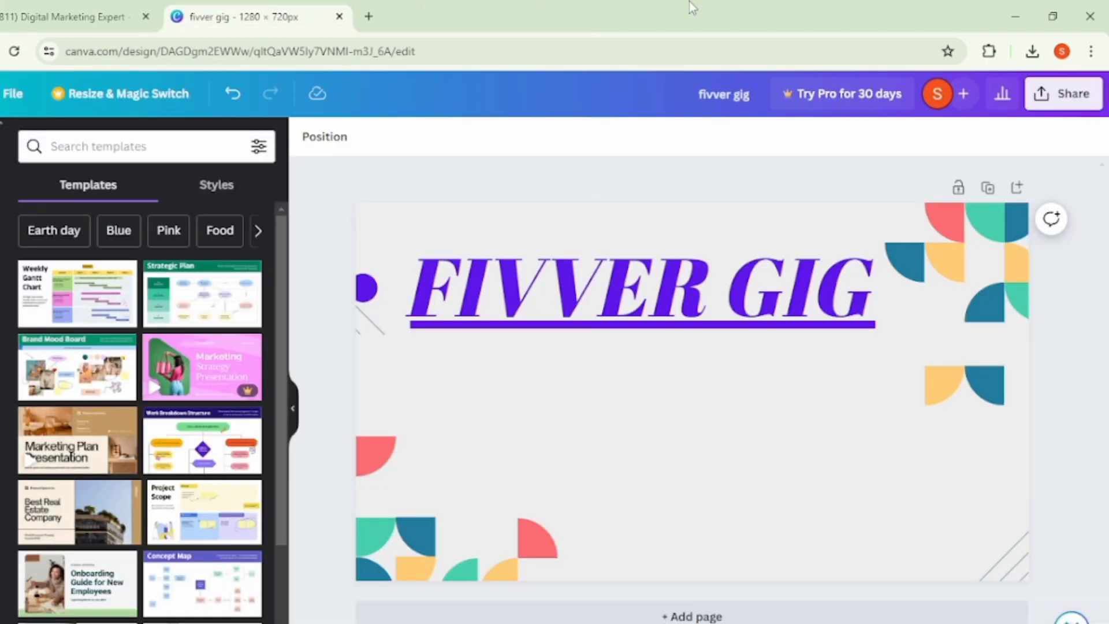
- Move the "FIVVER GIG" heading down to the middle of the page
left_click_drag(813, 296, 891, 385)
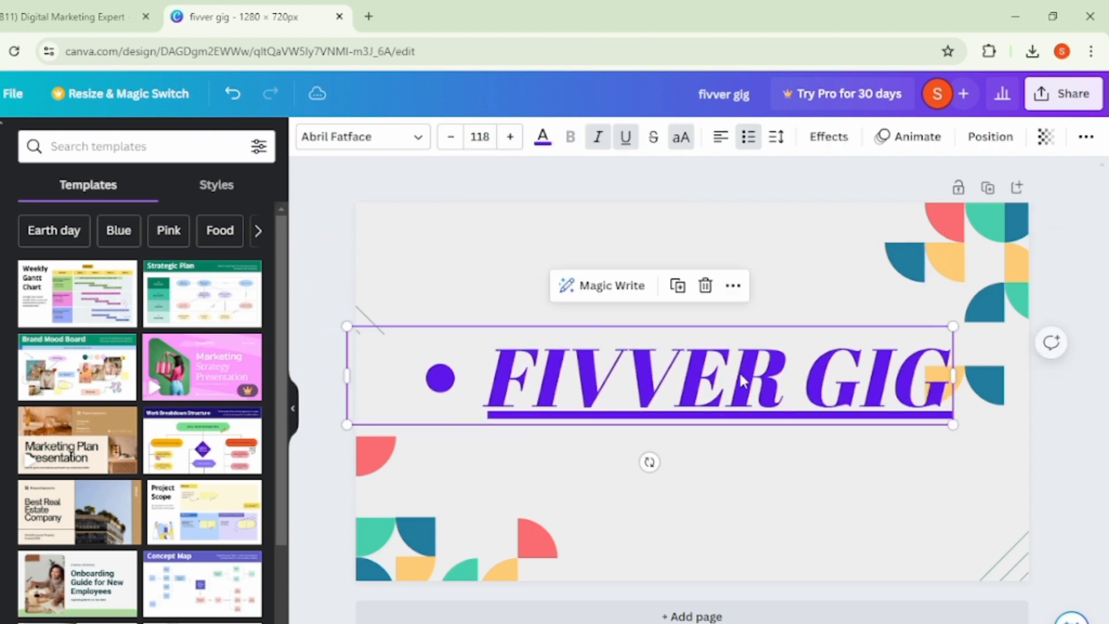
left_click(614, 227)
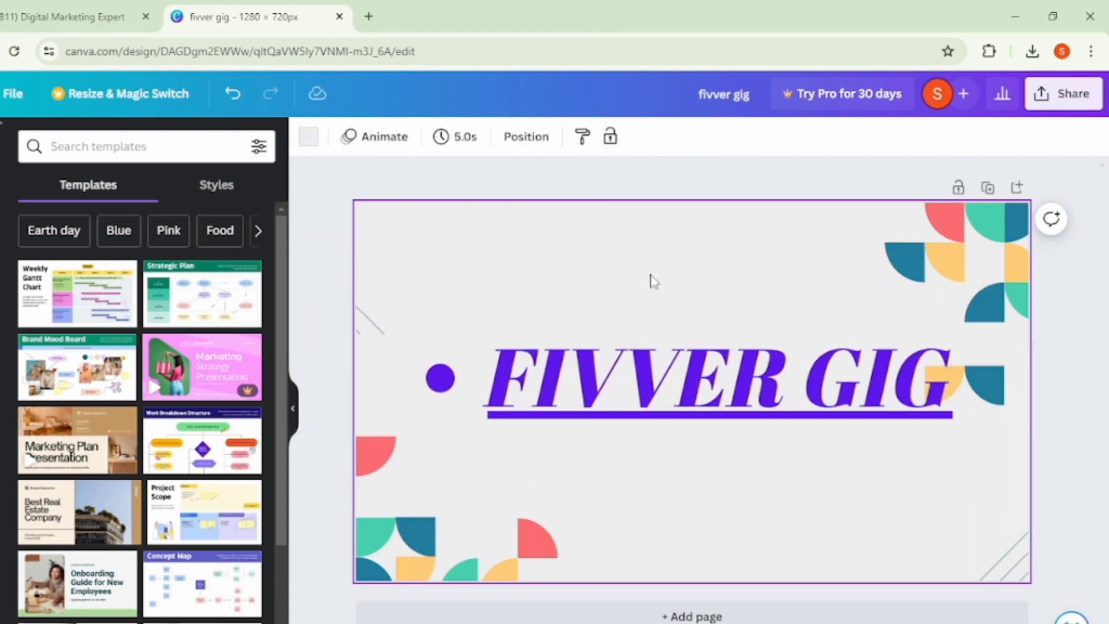
left_click(636, 389)
left_click(813, 193)
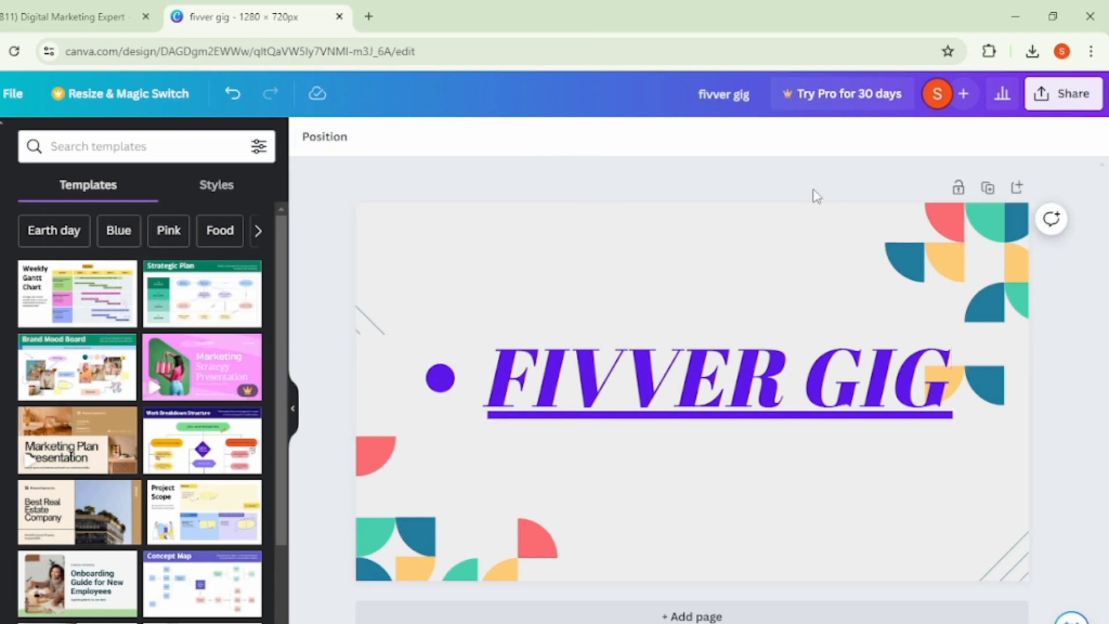
left_click(664, 404)
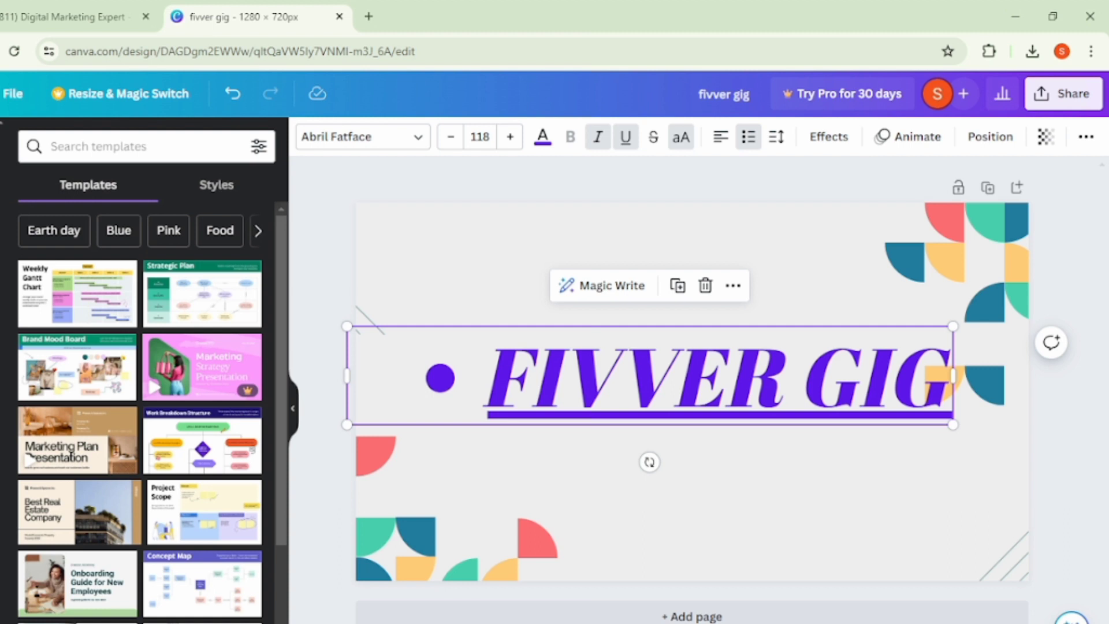
- Add the recently used phone frame from the elements, rotate it to landscape and place it above the heading near the page's upper left
left_click(1, 207)
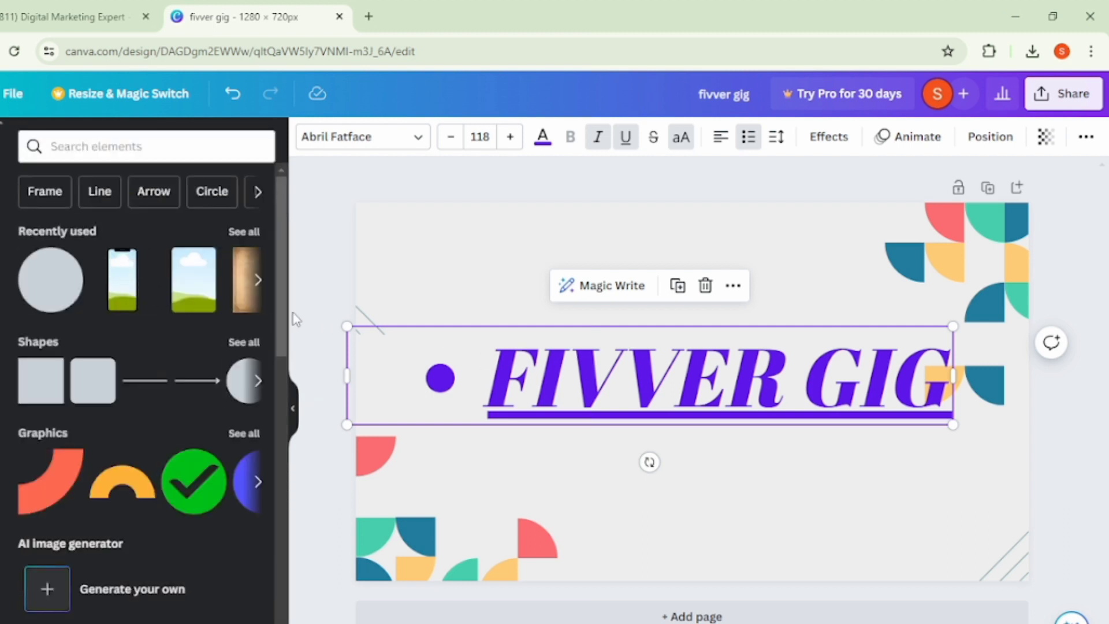
scroll(166, 474, "down", 10)
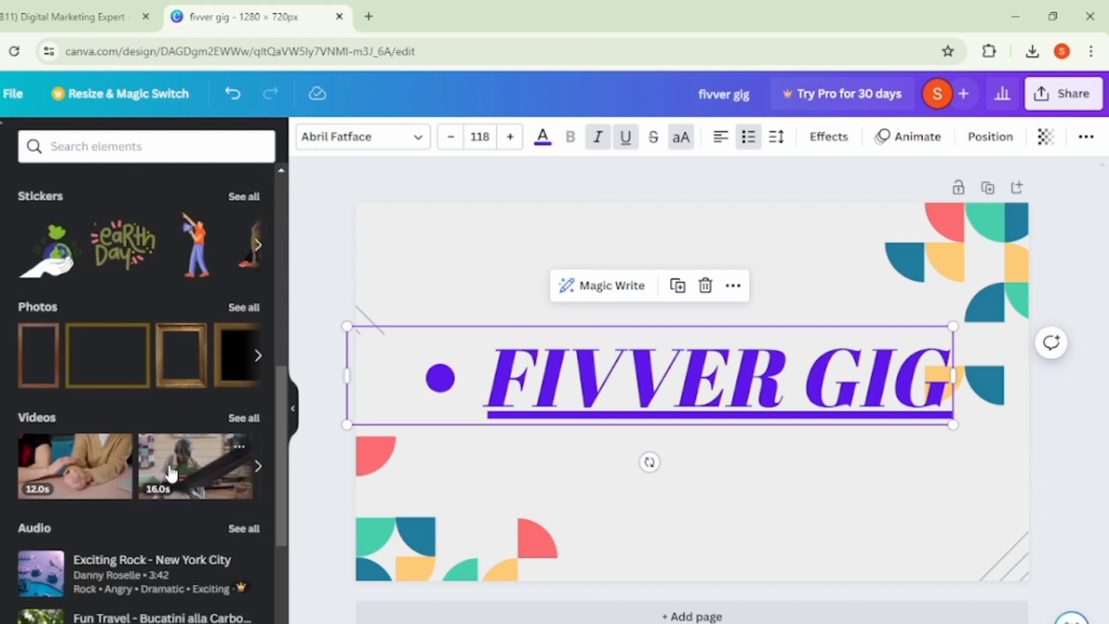
scroll(170, 472, "up", 10)
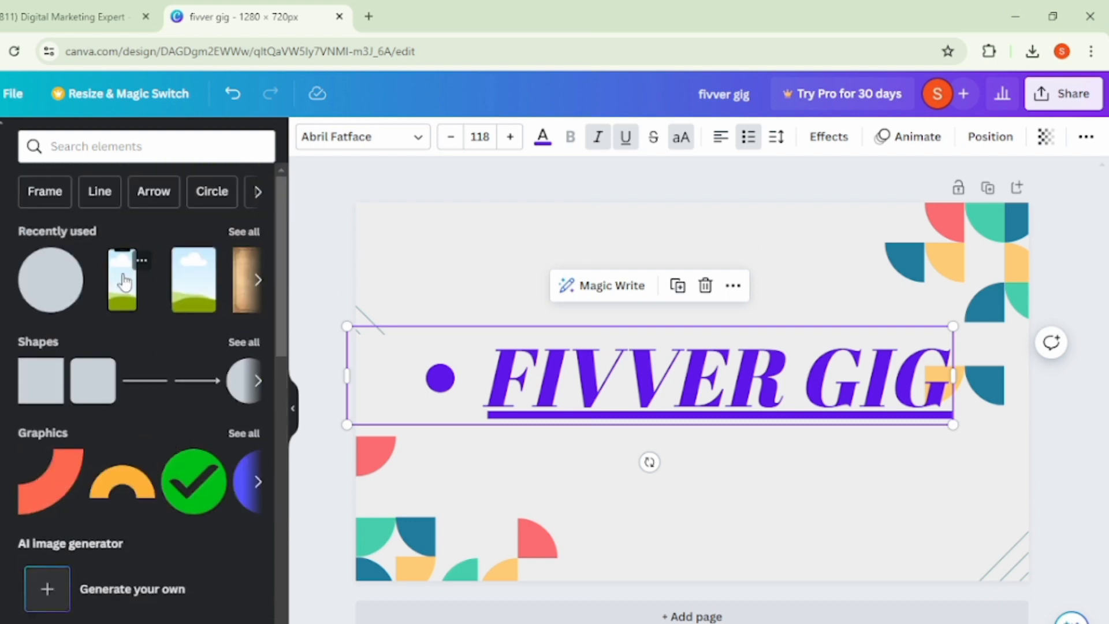
left_click(124, 283)
left_click_drag(704, 305, 458, 197)
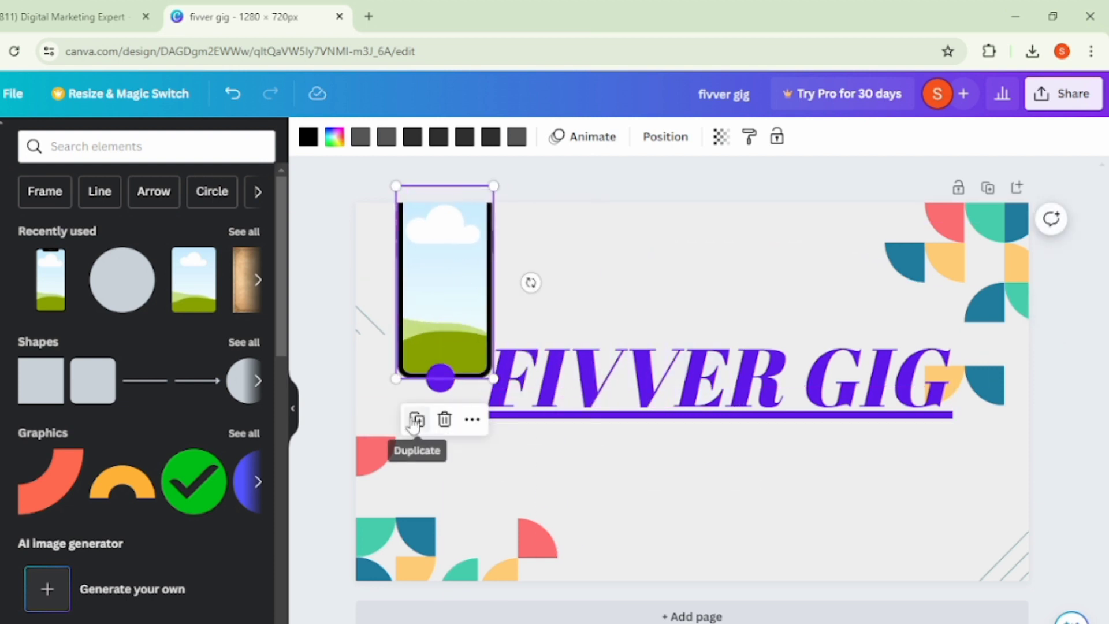
left_click_drag(530, 282, 774, 113)
left_click_drag(523, 245, 434, 161)
left_click_drag(462, 292, 523, 263)
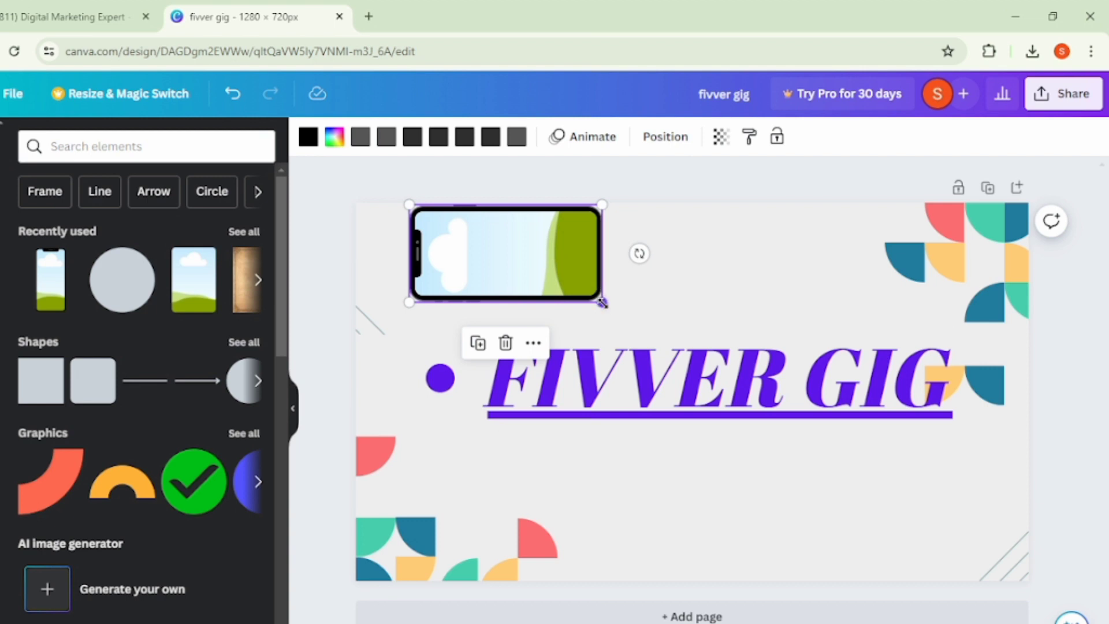
- Shrink the "FIVVER GIG" heading to about size 36.9, wrap it onto two lines and place it inside the phone frame
left_click(805, 314)
left_click(765, 390)
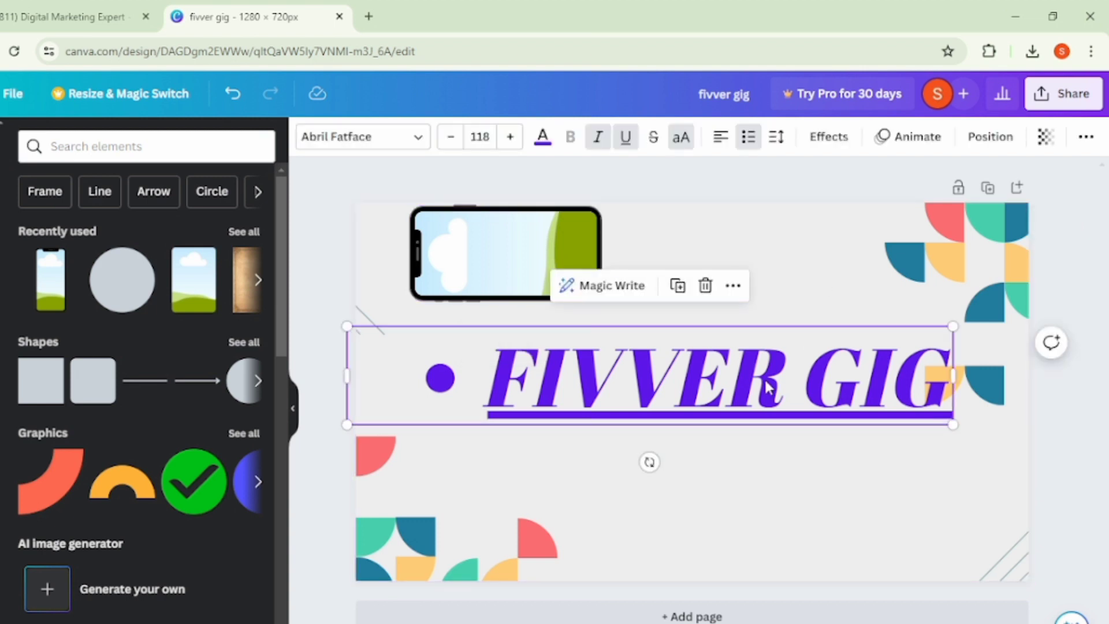
left_click_drag(669, 395, 562, 308)
left_click_drag(845, 339, 497, 269)
left_click_drag(401, 266, 501, 251)
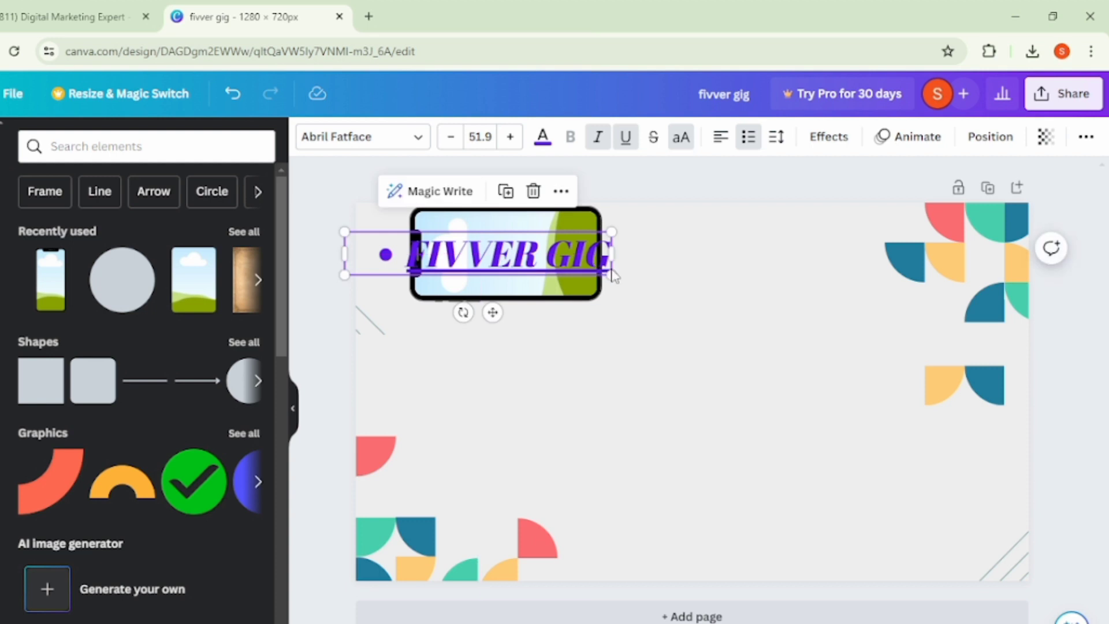
left_click_drag(611, 255, 565, 254)
left_click_drag(561, 322, 570, 277)
left_click(620, 288)
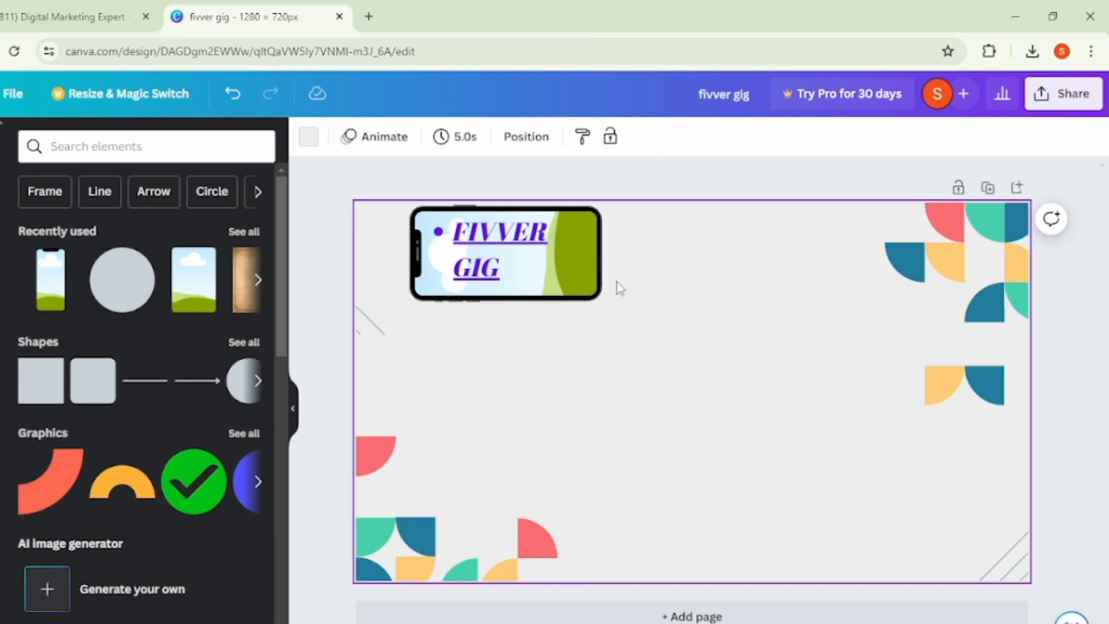
- Fill the phone frame's screen with solid violet after trying light green
left_click(588, 272)
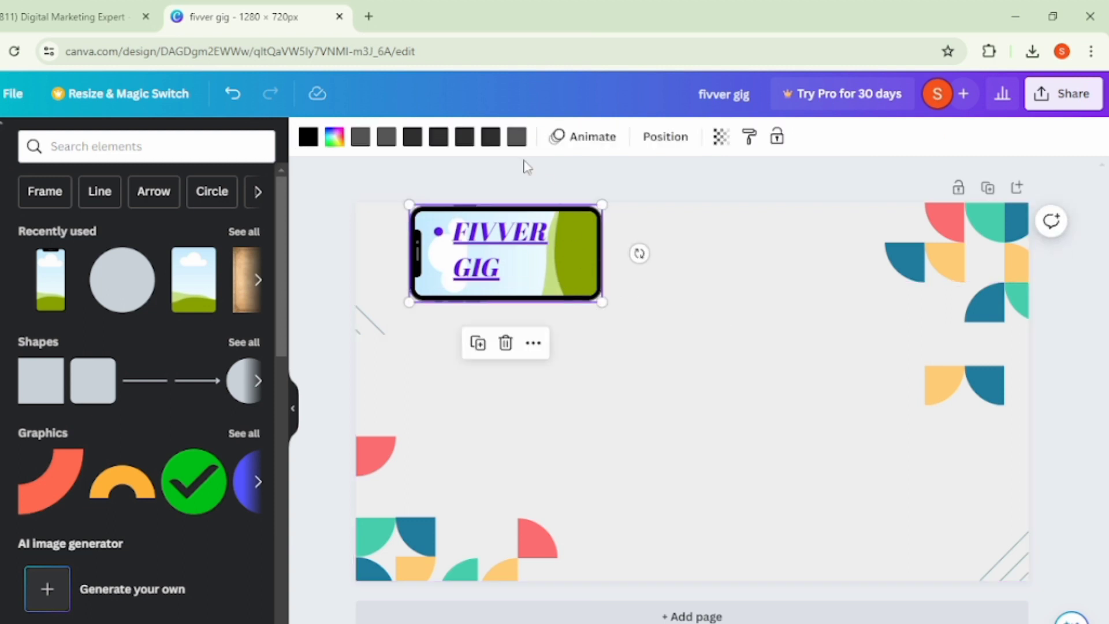
left_click(335, 139)
scroll(150, 493, "down", 2)
left_click(114, 558)
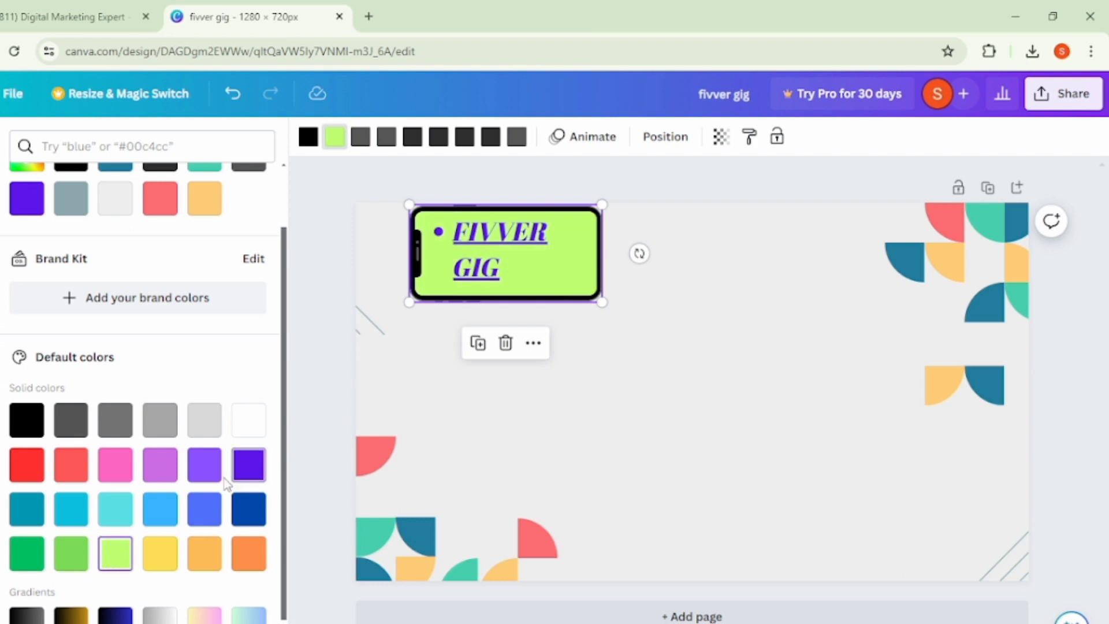
left_click(249, 464)
left_click(690, 423)
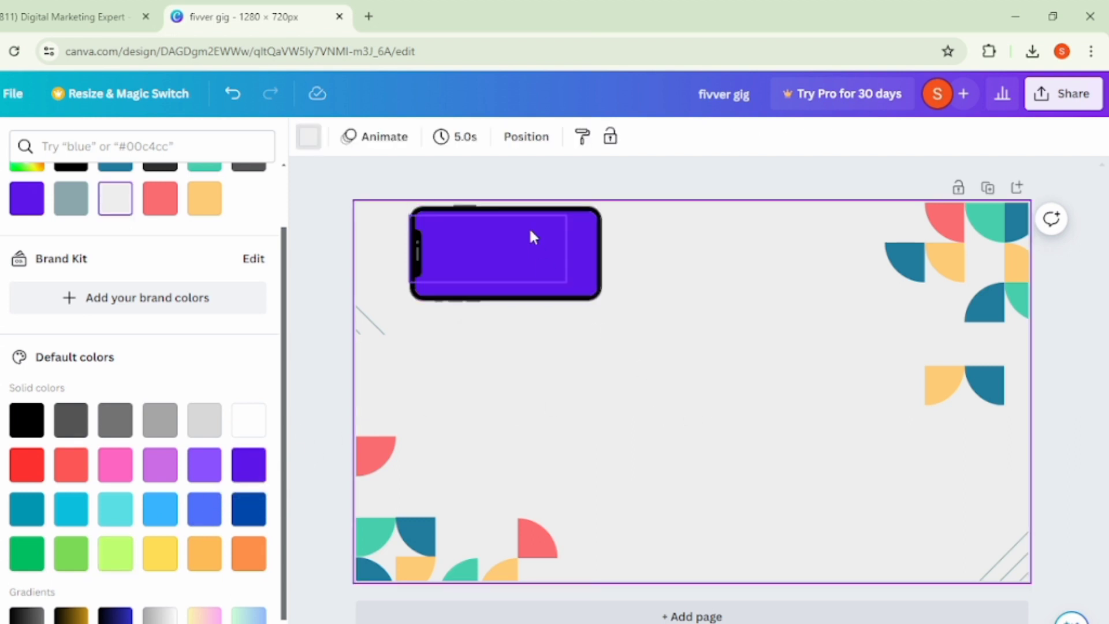
- Change the text colour of the heading inside the phone frame to white and deselect it
left_click(504, 250)
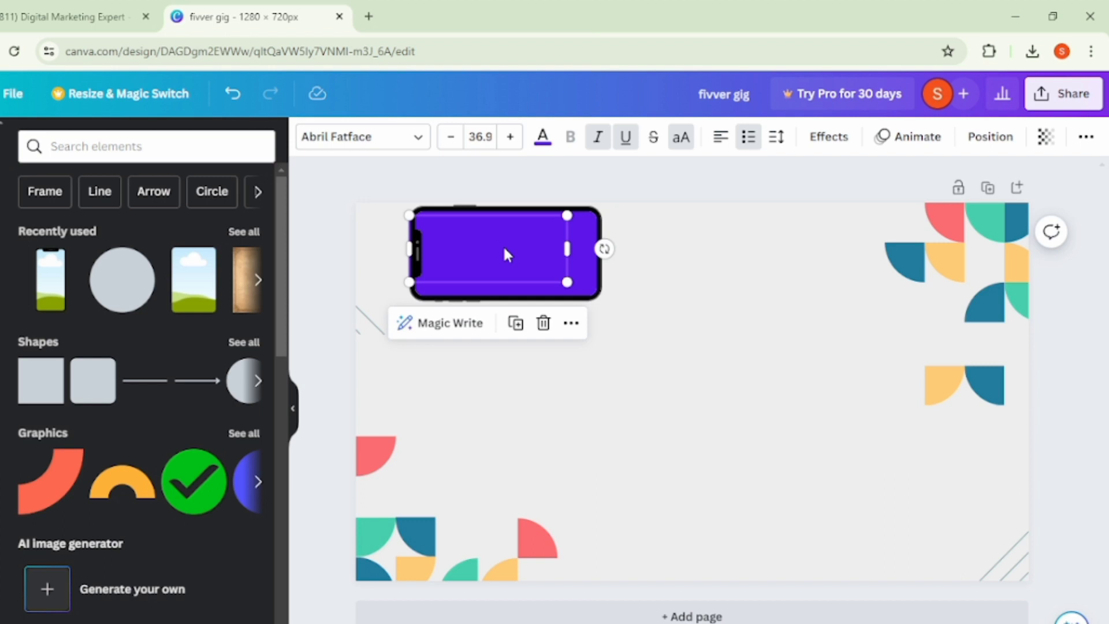
left_click(544, 137)
scroll(166, 455, "down", 1)
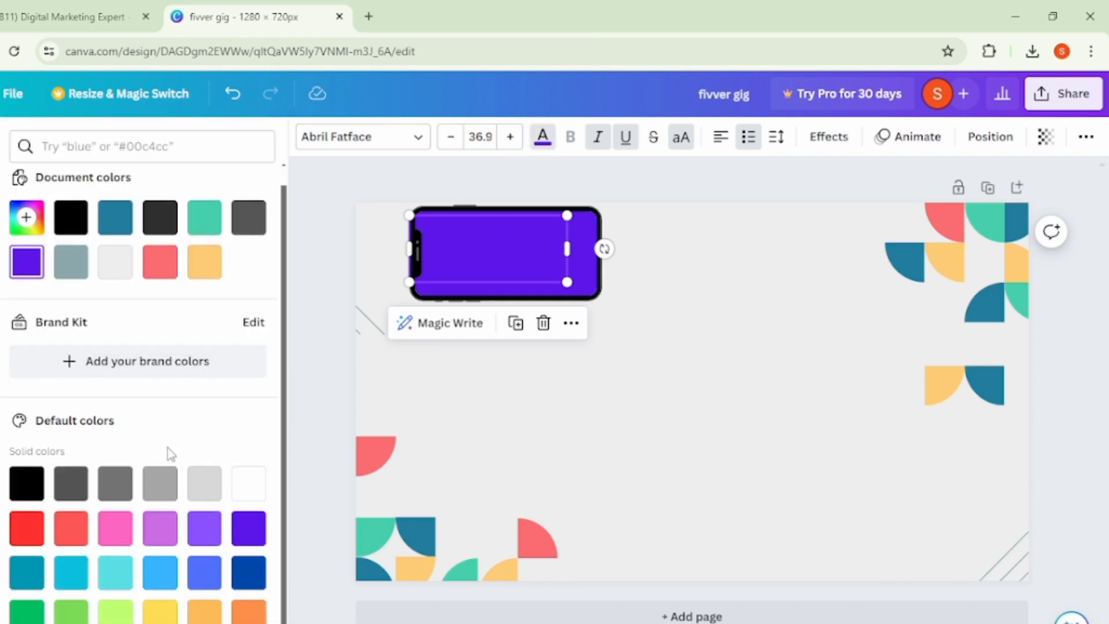
left_click(243, 494)
left_click(784, 415)
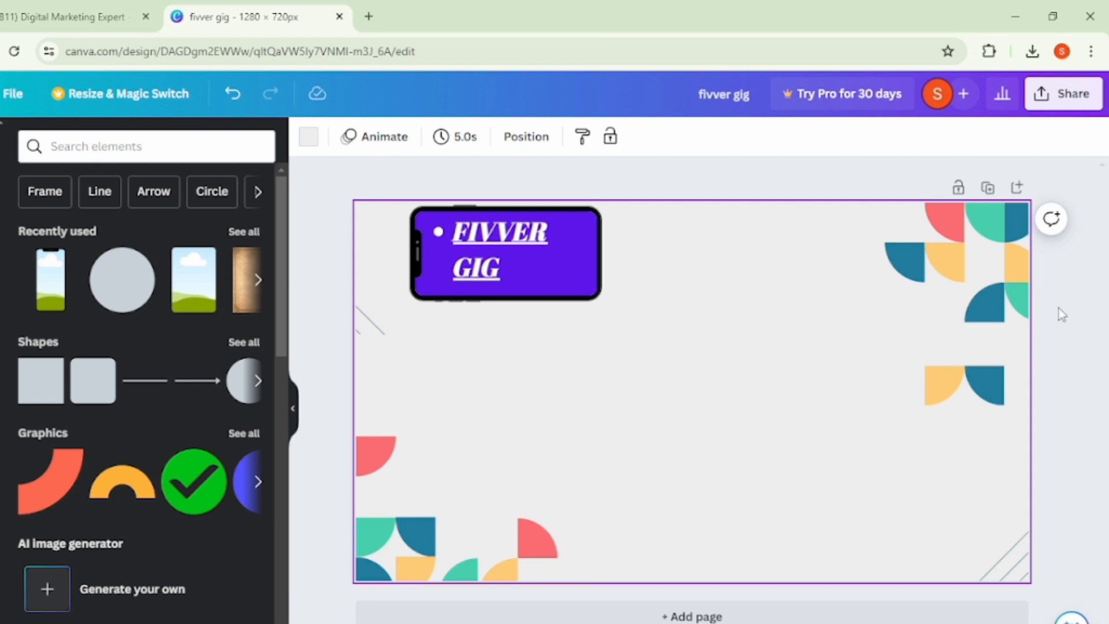
left_click(1079, 309)
left_click(469, 388)
left_click(1058, 329)
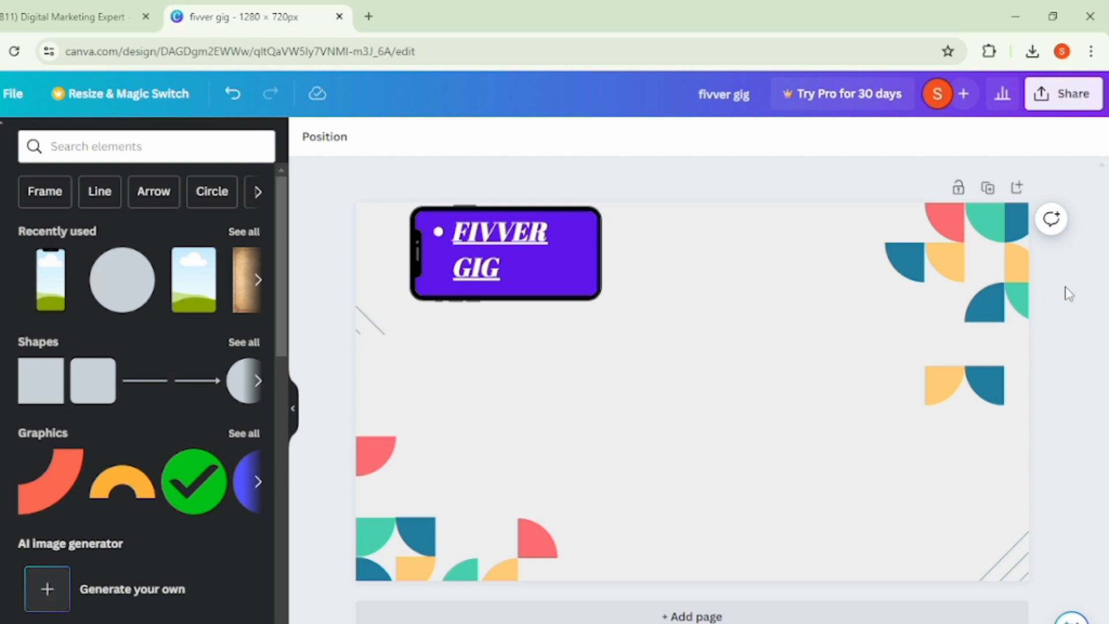
- Search Google for "remove background" in a new browser tab, open the remove.bg site, and return to the Canva design
left_click(369, 16)
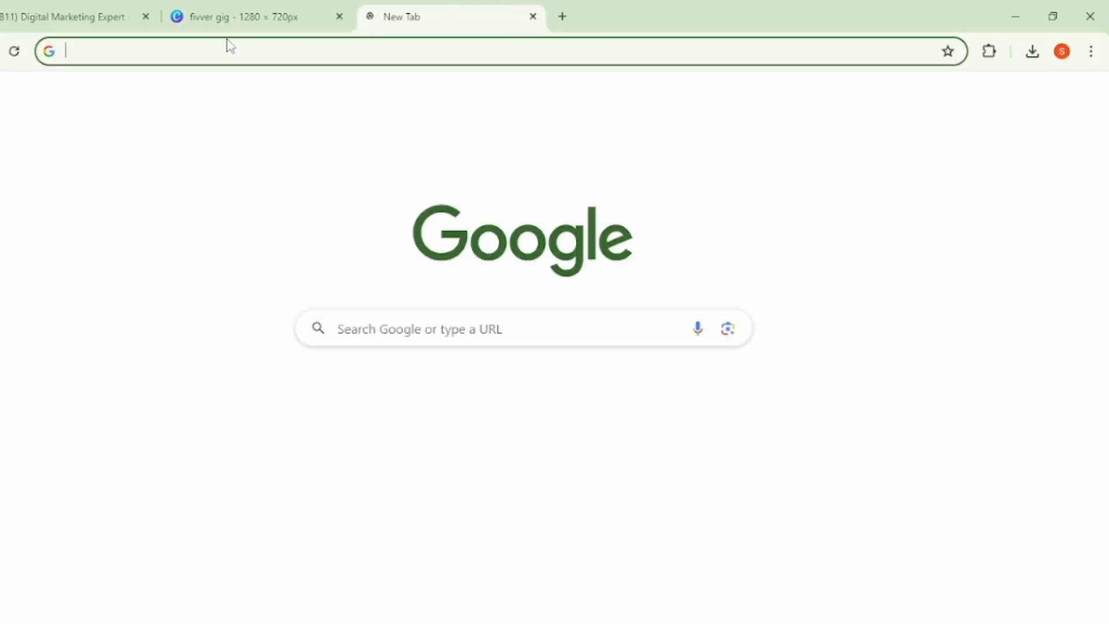
left_click(181, 52)
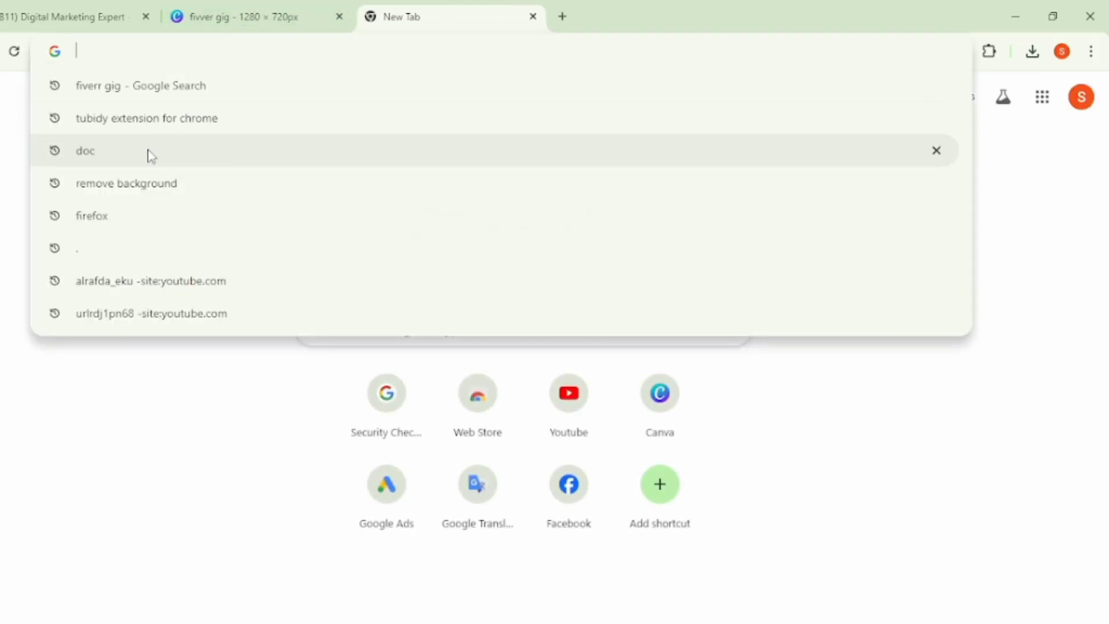
left_click(147, 188)
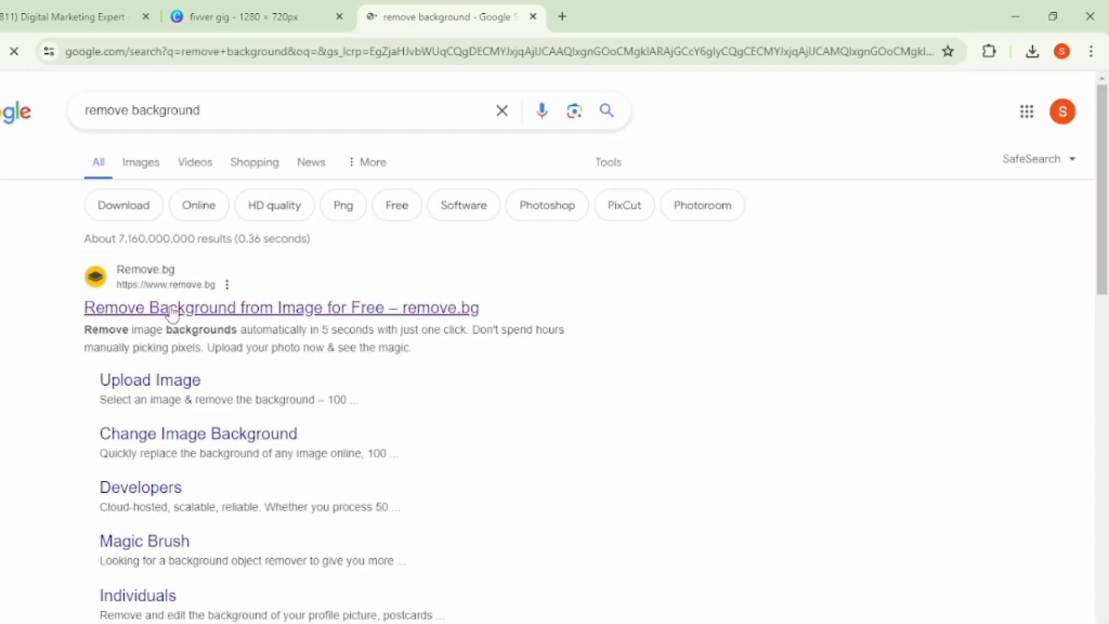
left_click(181, 315)
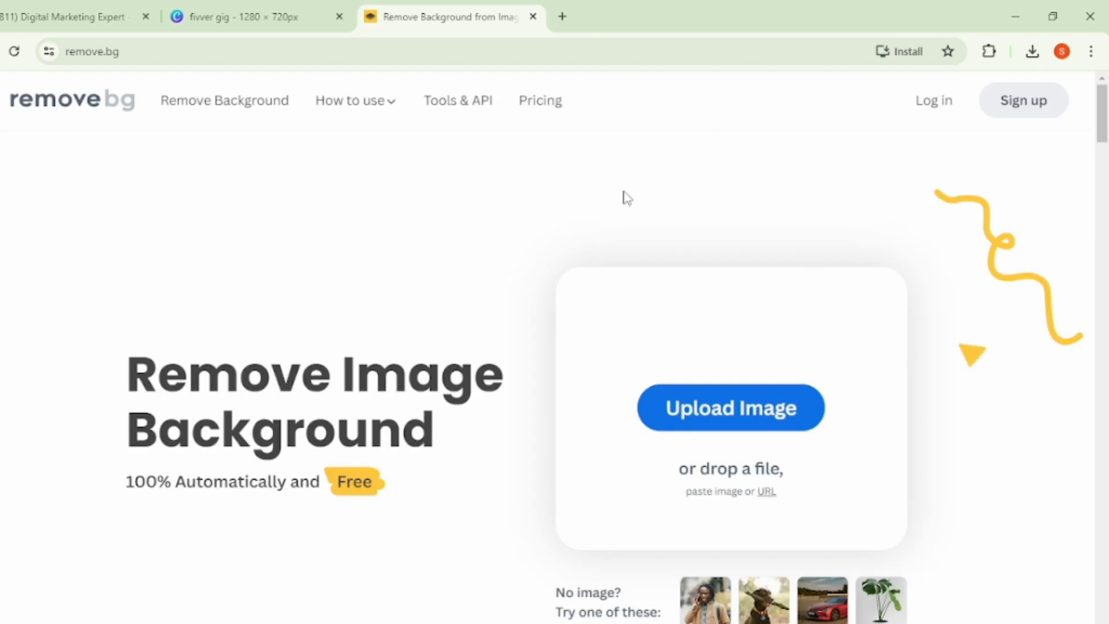
left_click(232, 7)
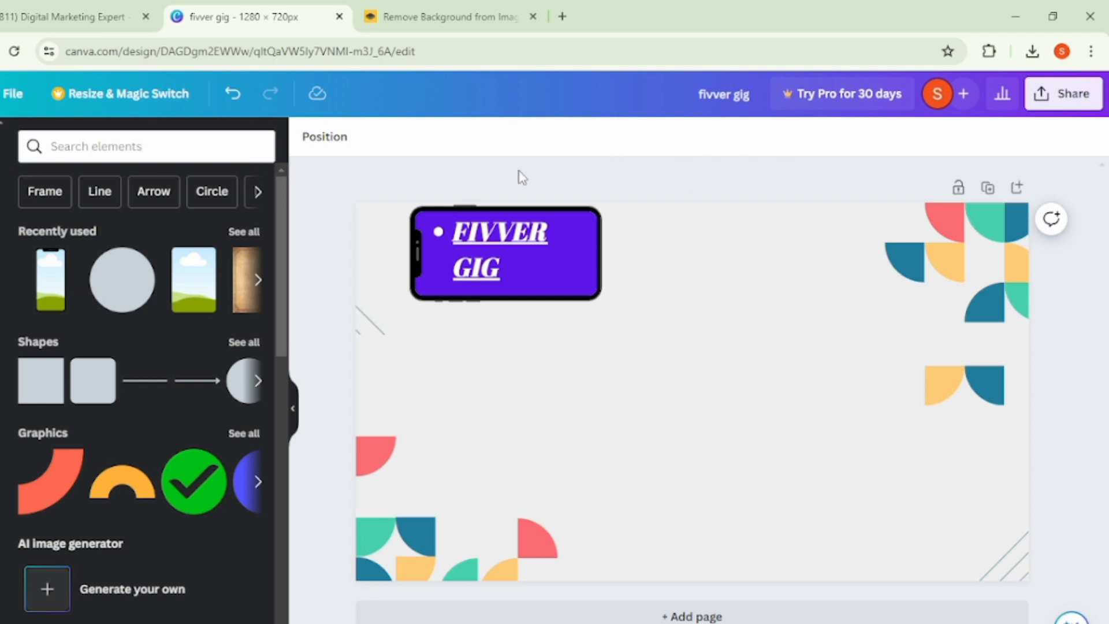
- Move the "FIVVER GIG" heading and the phone frame together to the upper middle of the page
left_click_drag(526, 245, 755, 279)
left_click_drag(529, 263, 732, 289)
left_click(595, 190)
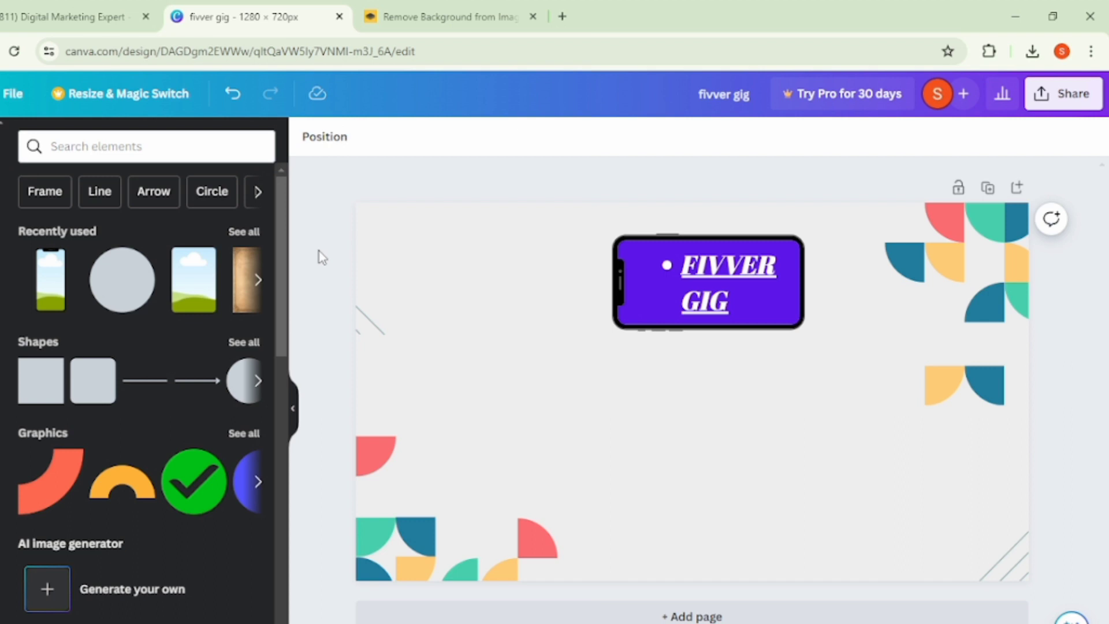
- Close the YouTube channel and remove.bg pages, keeping only the Canva design open, and browse its elements
left_click(146, 16)
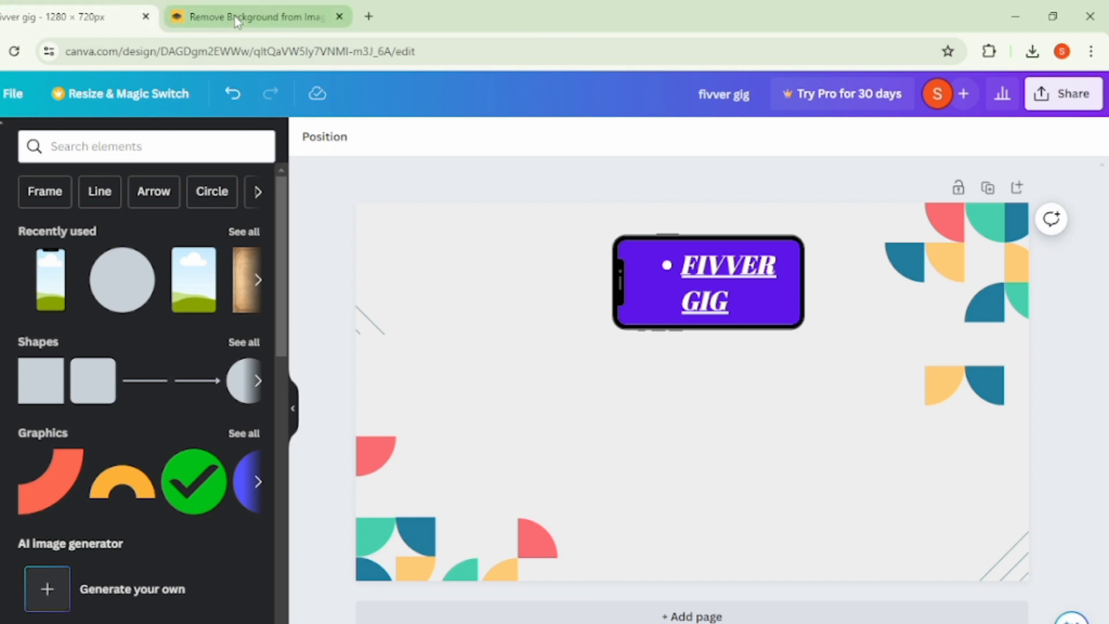
left_click(339, 16)
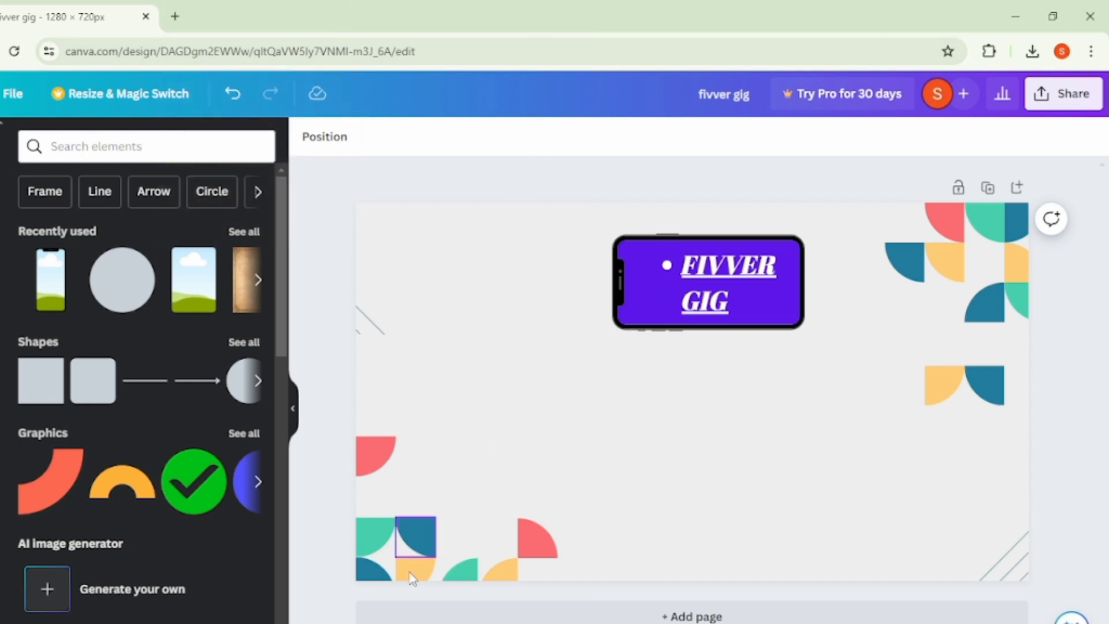
key("alt+Tab")
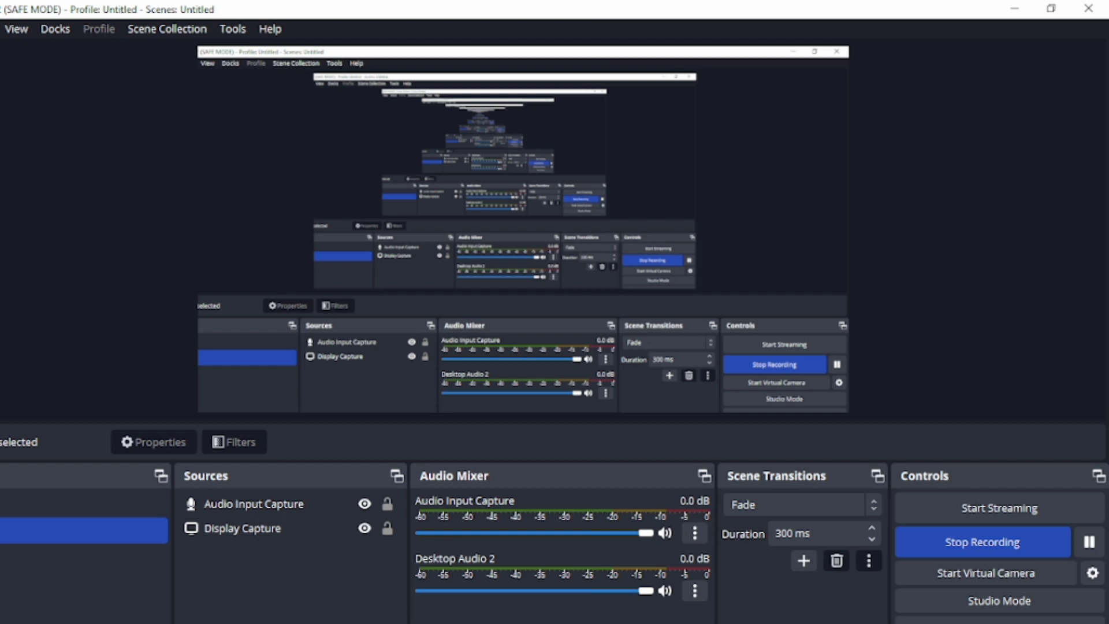
key("alt+Tab")
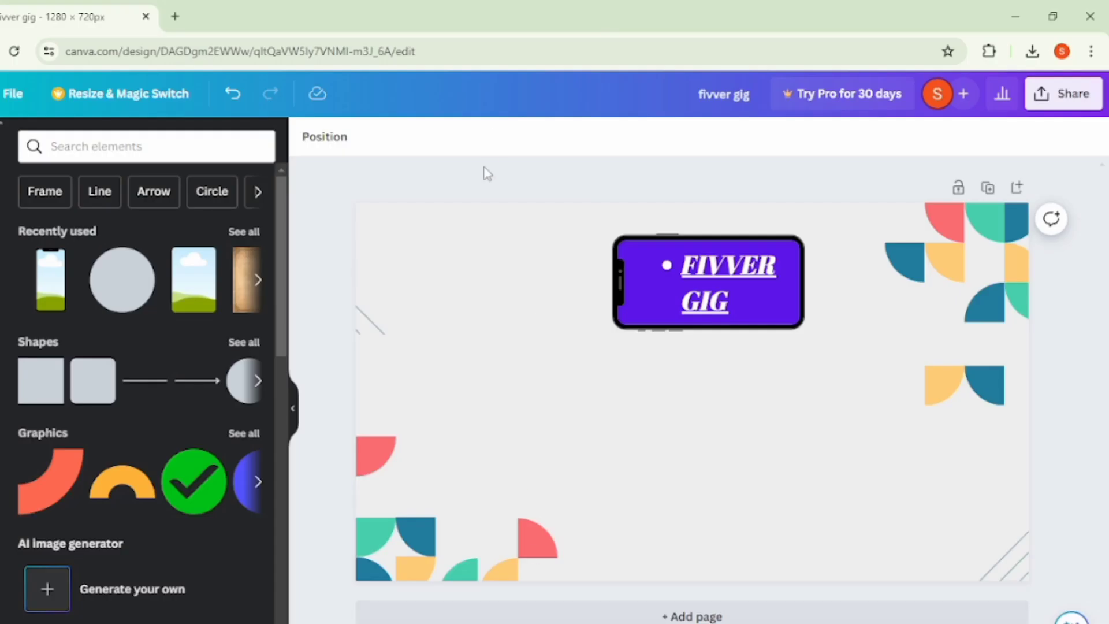
scroll(104, 368, "down", 3)
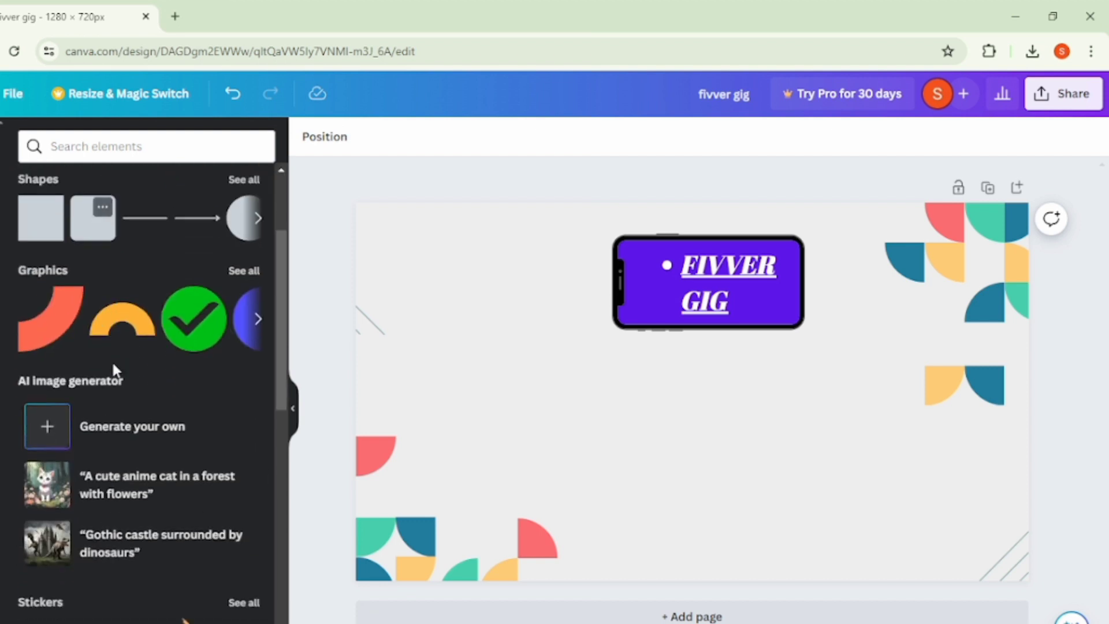
- Insert the green check mark graphic and arrange it beneath the phone frame and heading in the page's upper-left corner
left_click(211, 325)
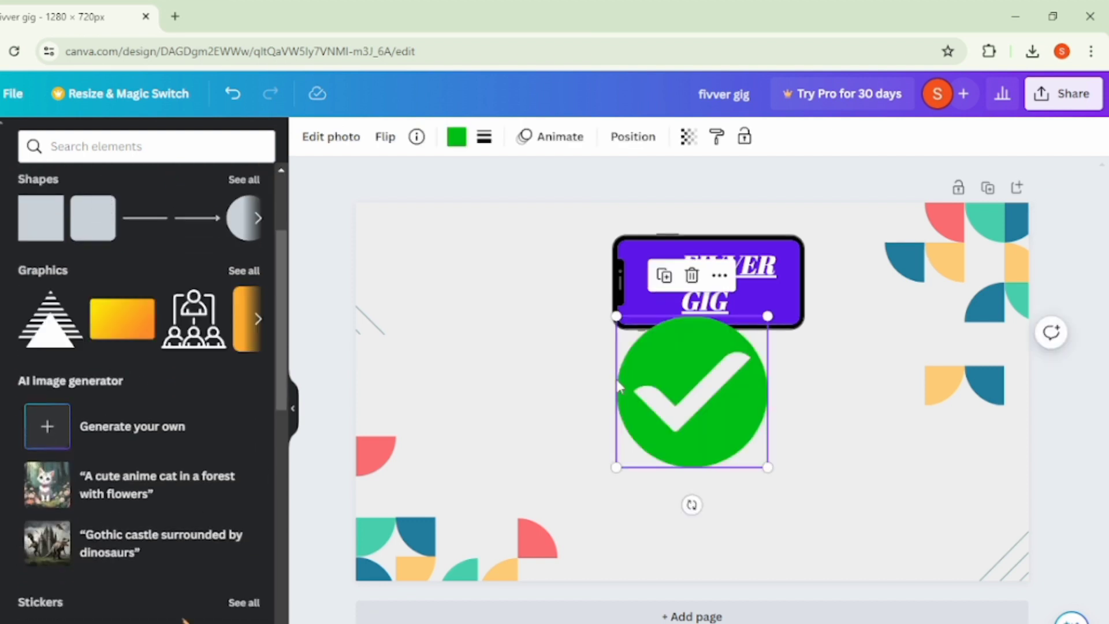
left_click_drag(686, 404, 630, 423)
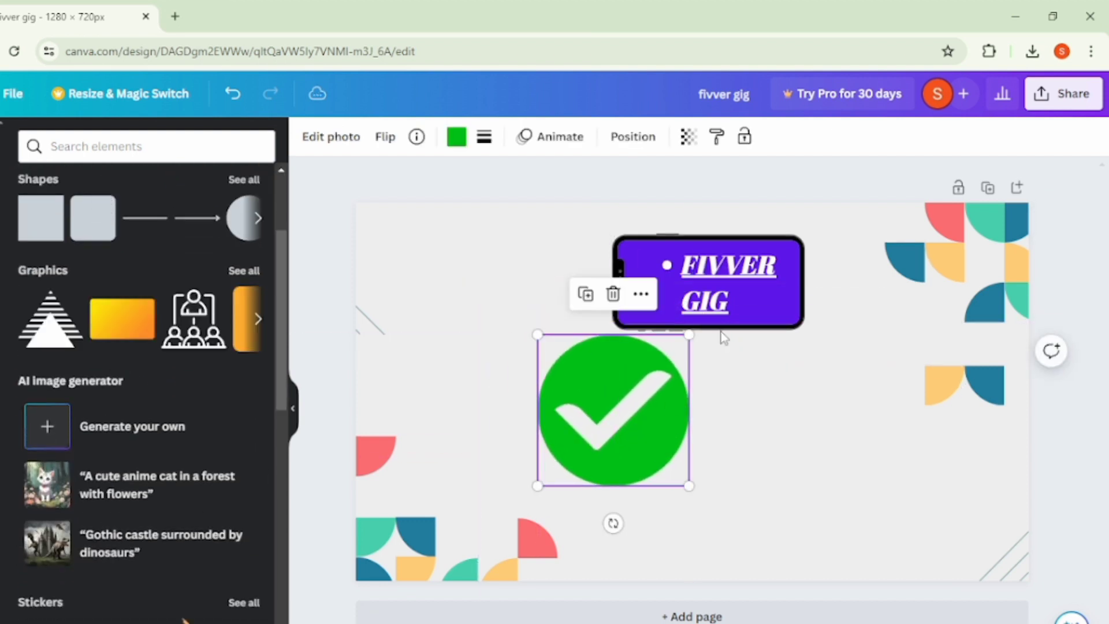
left_click_drag(705, 287, 462, 273)
left_click_drag(654, 282, 453, 269)
left_click_drag(616, 410, 481, 398)
left_click(767, 402)
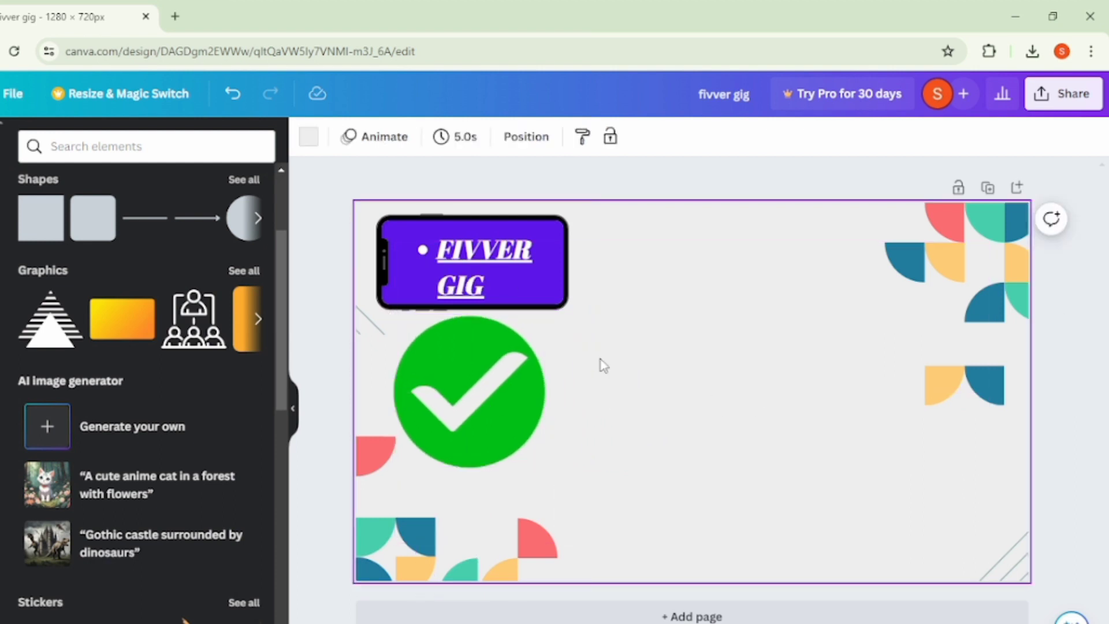
- Insert the yellow-orange gradient rectangle beside the check mark and change its black colour to coral pink across the whole design
left_click(122, 319)
left_click_drag(732, 378, 716, 432)
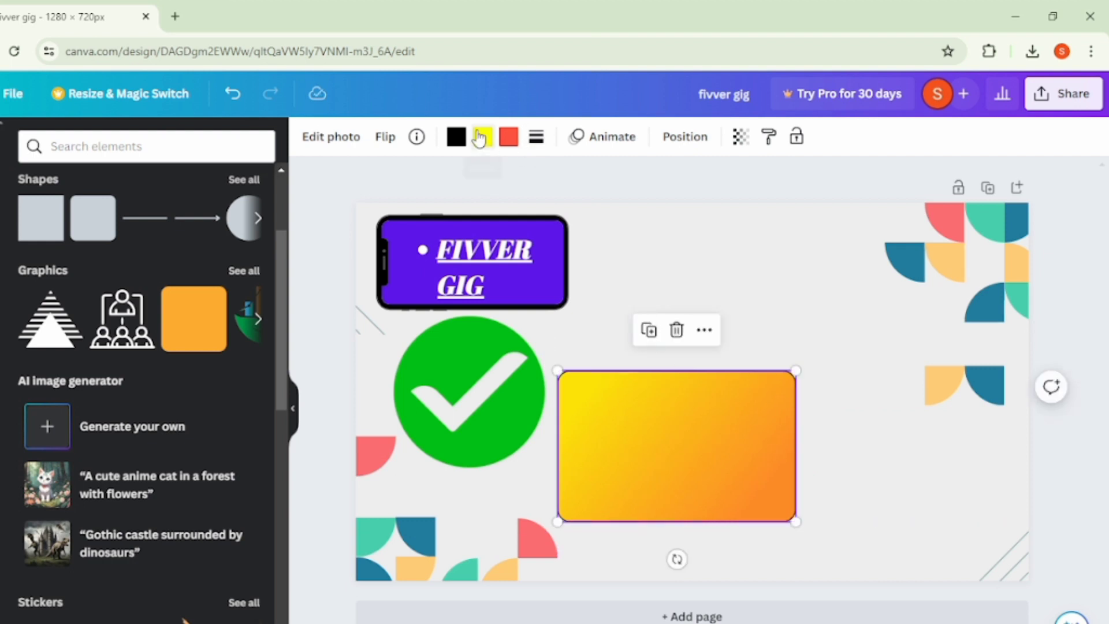
left_click(456, 137)
scroll(137, 458, "down", 1)
scroll(205, 335, "up", 1)
left_click(204, 279)
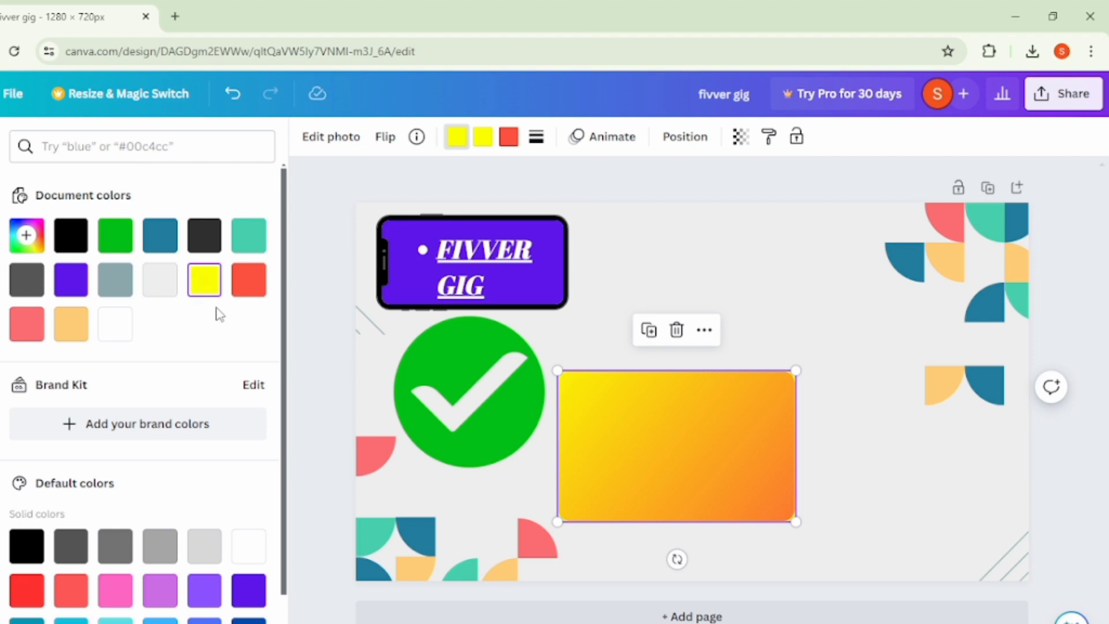
left_click(23, 326)
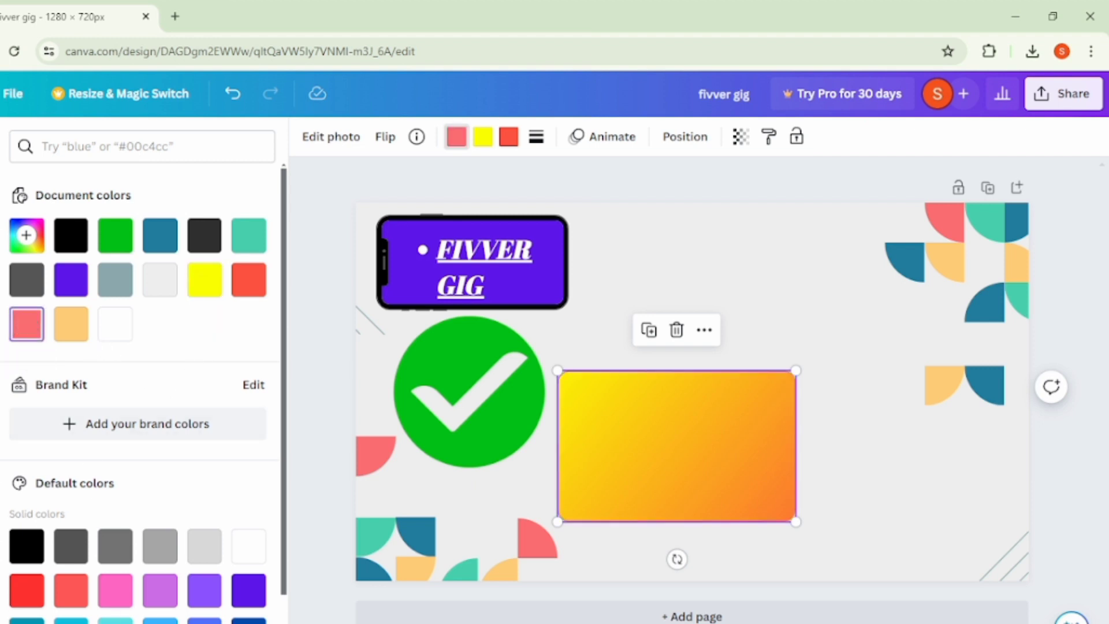
left_click(173, 622)
left_click(309, 430)
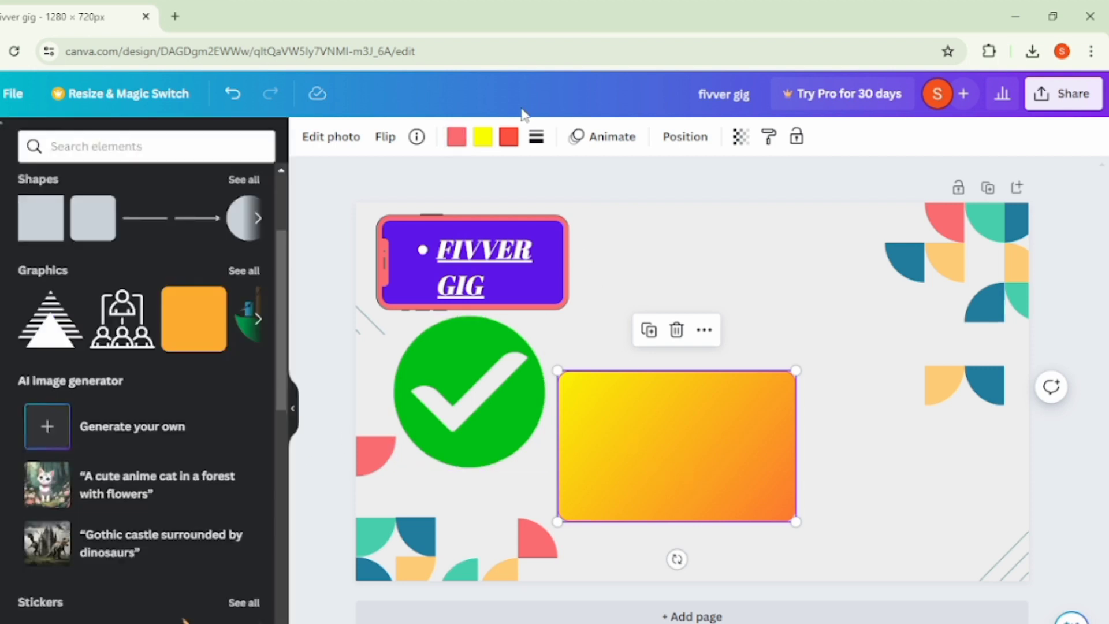
- Change the red colour of the rectangle's gradient to white
left_click(482, 142)
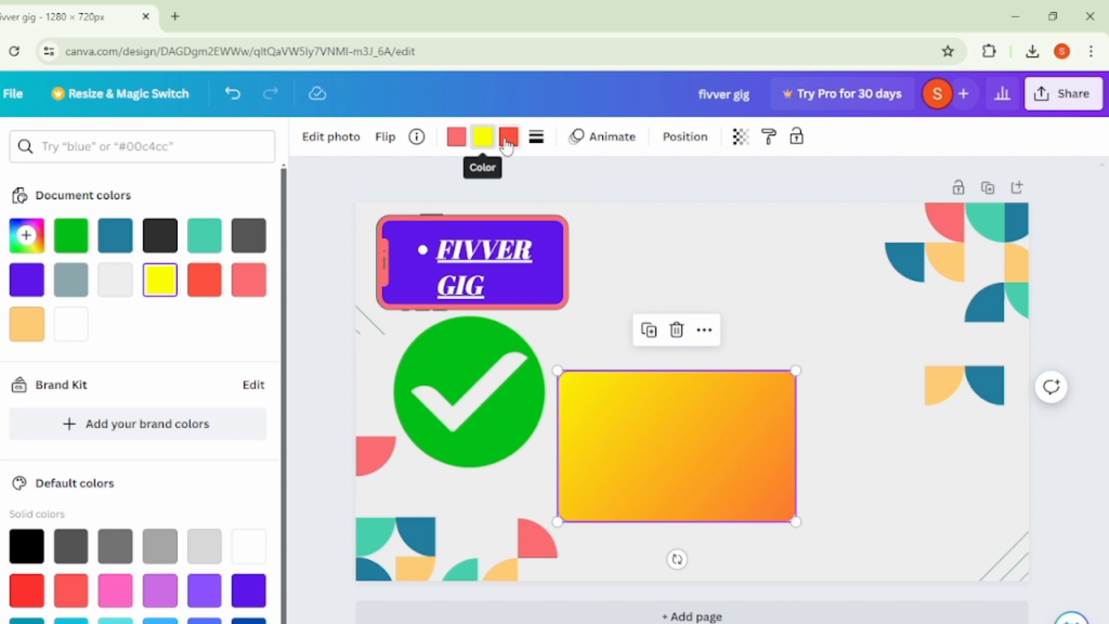
left_click(509, 137)
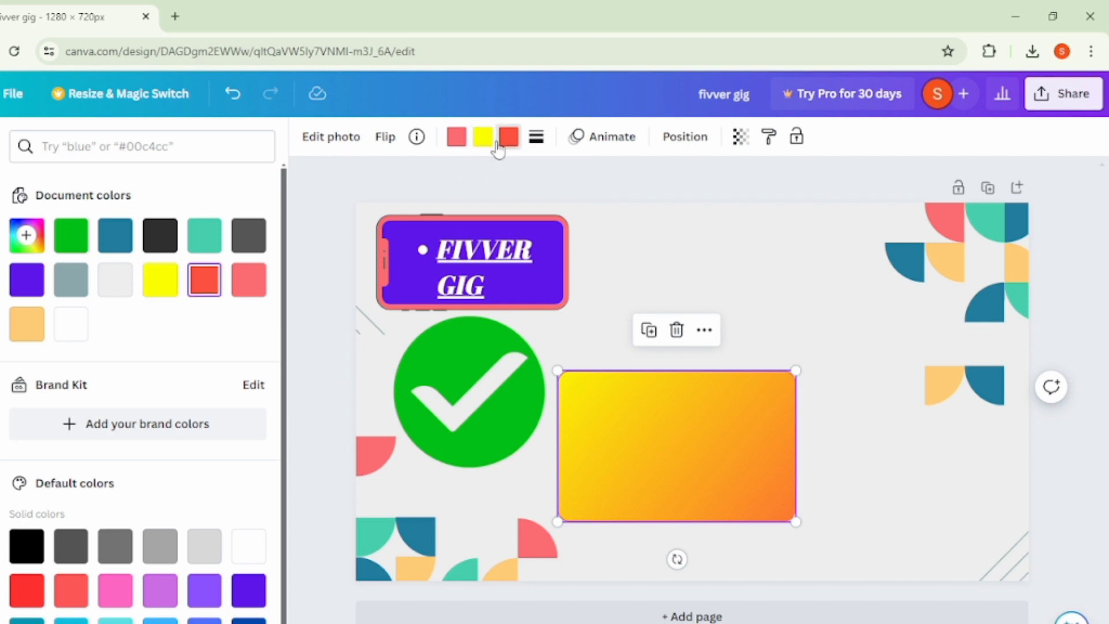
left_click(249, 546)
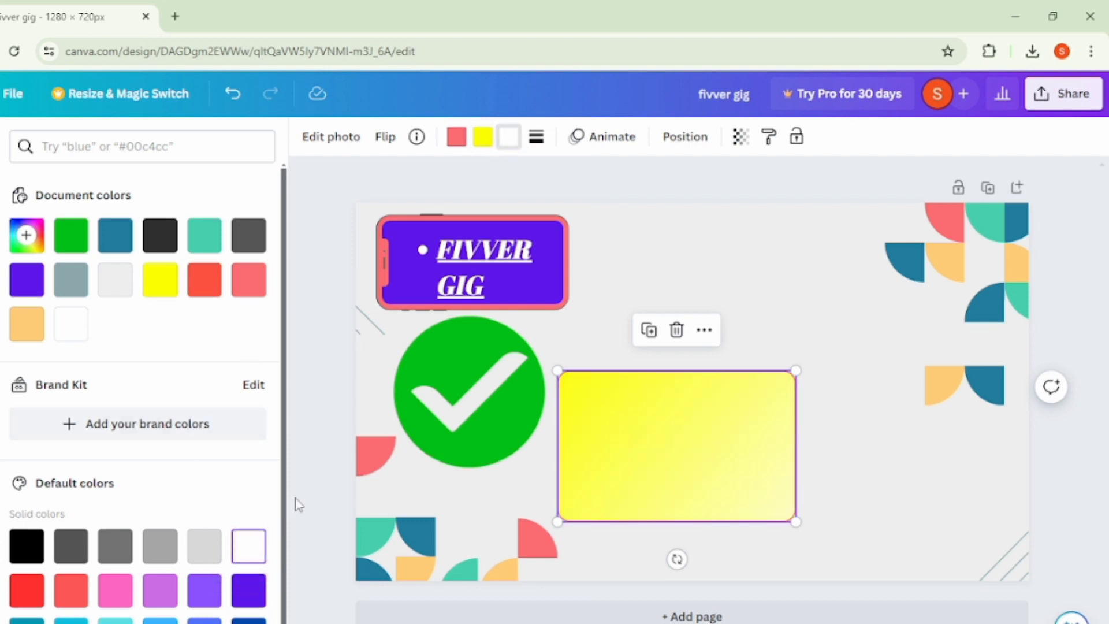
key("Escape")
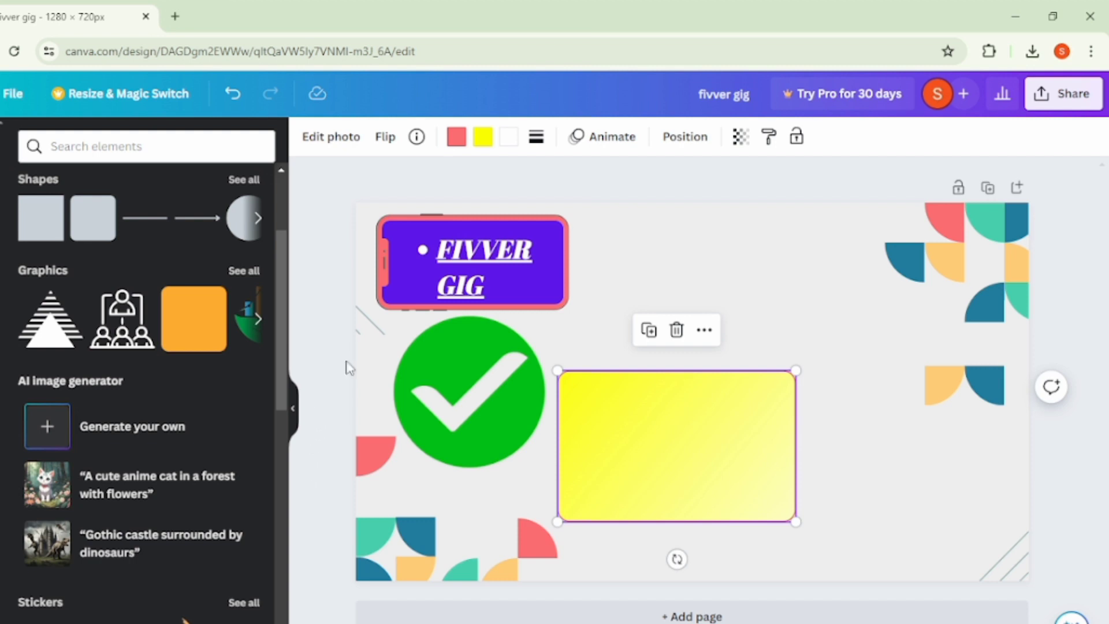
- Move the "FIVVER GIG" heading from the phone frame onto the yellow rectangle and change its text colour to dark grey
left_click_drag(469, 228, 660, 438)
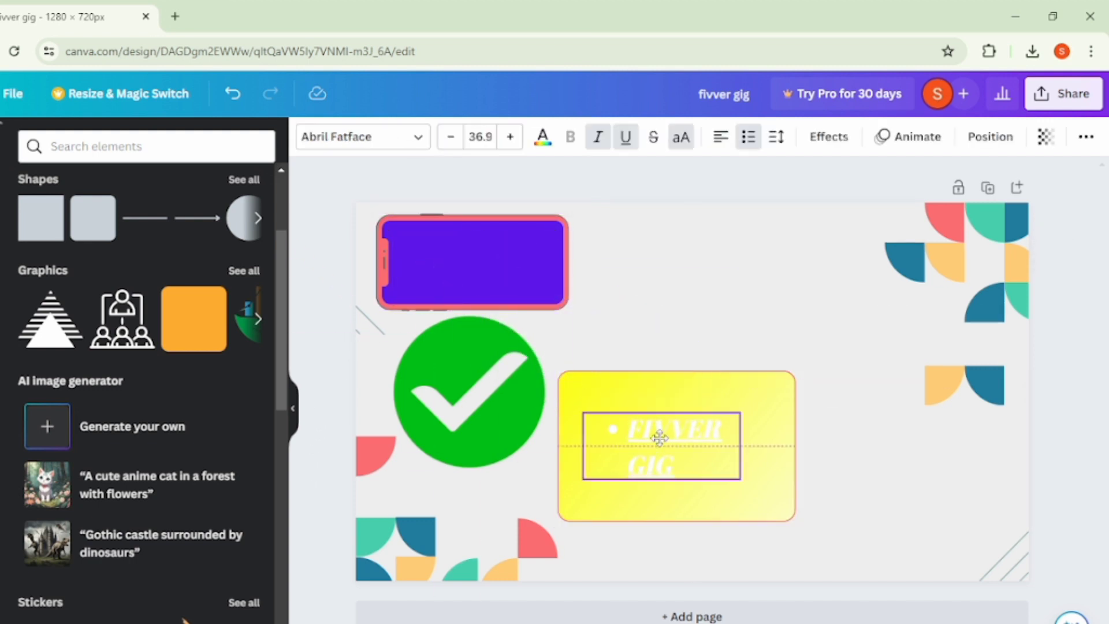
left_click(543, 136)
scroll(134, 554, "down", 1)
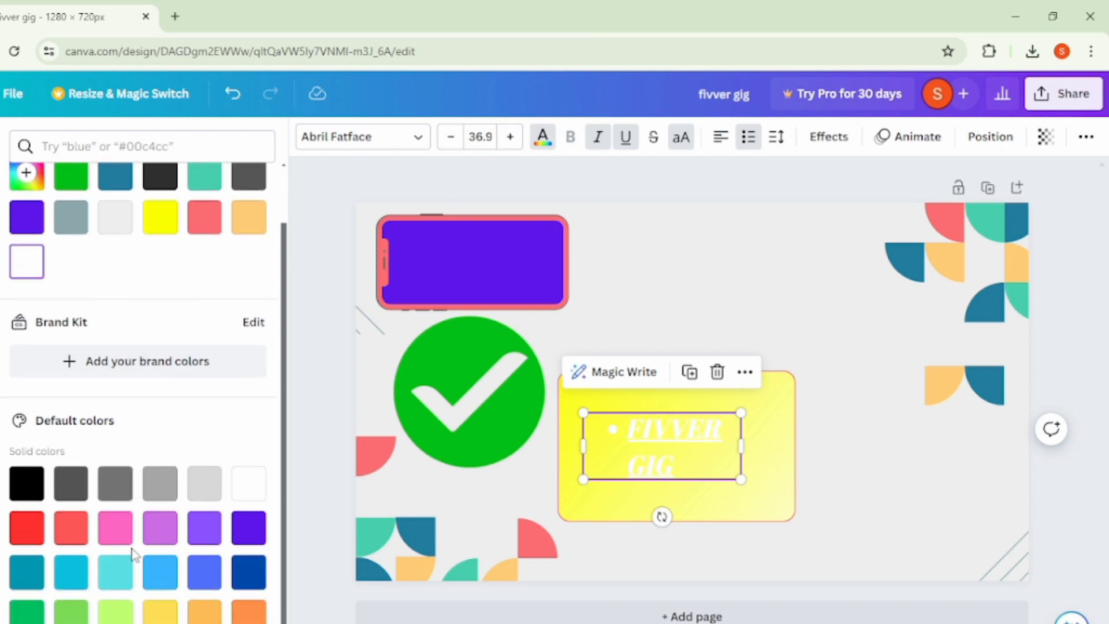
left_click(108, 615)
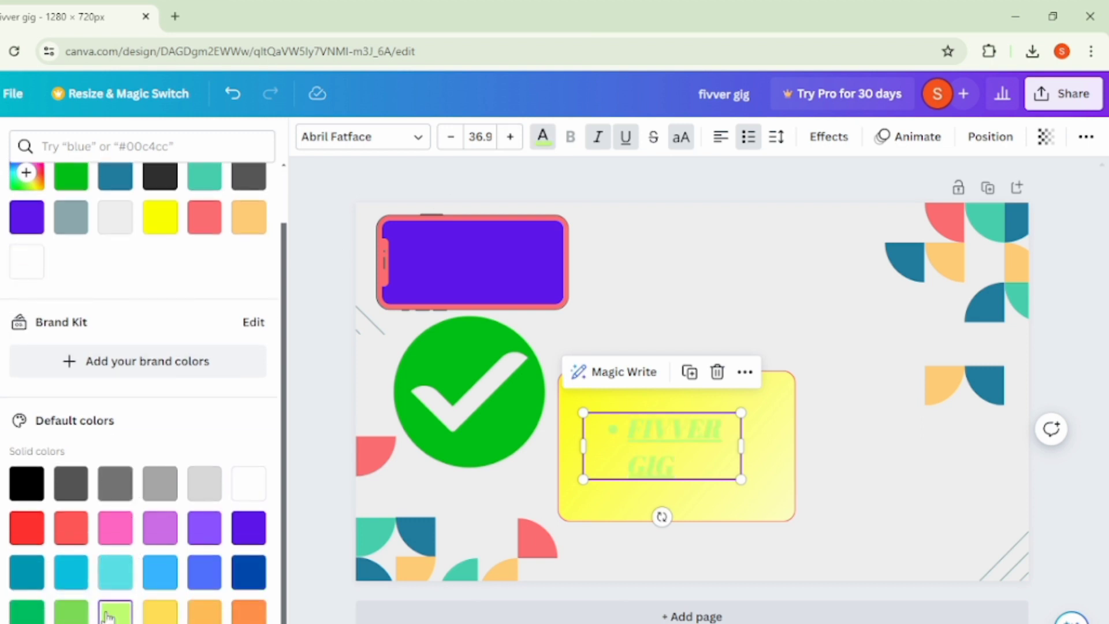
left_click(68, 485)
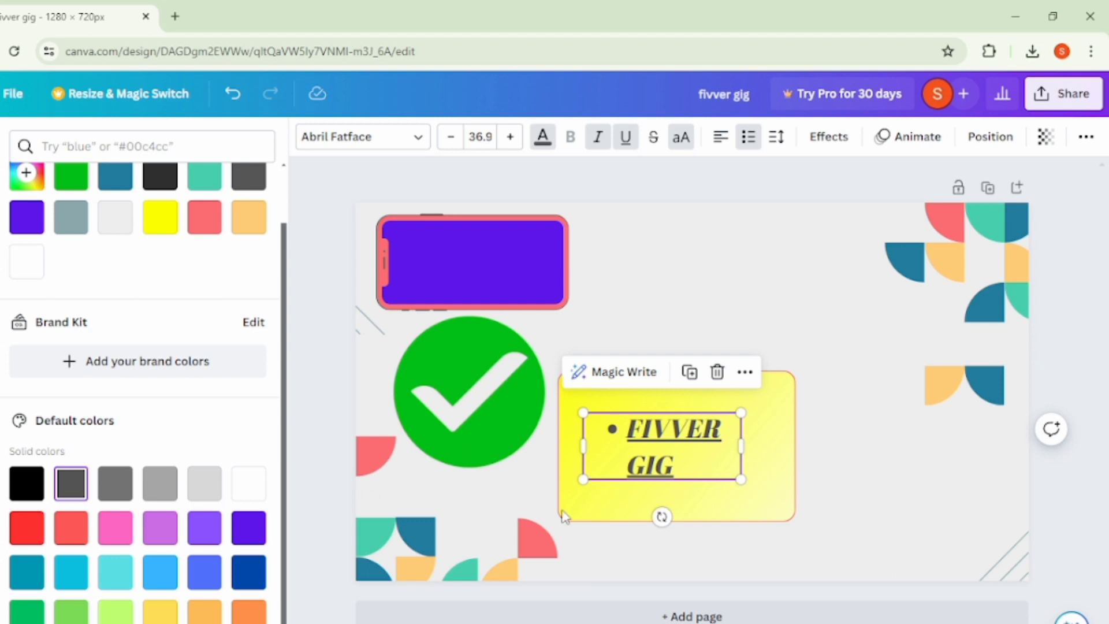
- Enlarge the heading to a font size of about 60 and reposition it over the yellow rectangle
left_click_drag(741, 478, 839, 522)
left_click_drag(735, 496, 684, 469)
left_click(327, 451)
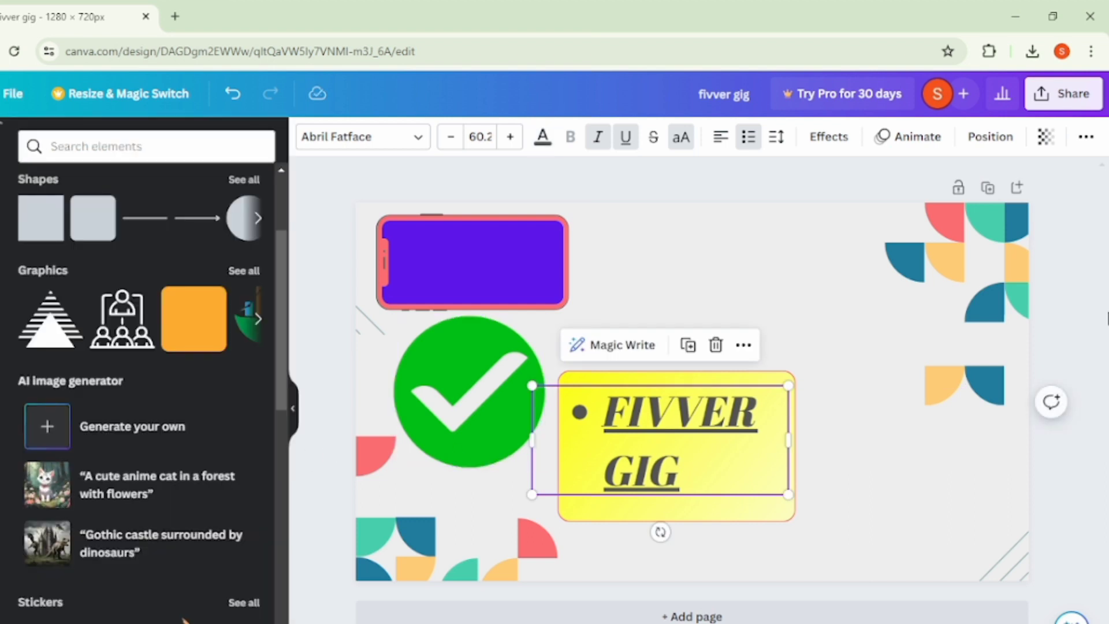
left_click(1073, 317)
- Insert the semicircular radial progress chart and place it above the yellow rectangle
scroll(117, 314, "up", 4)
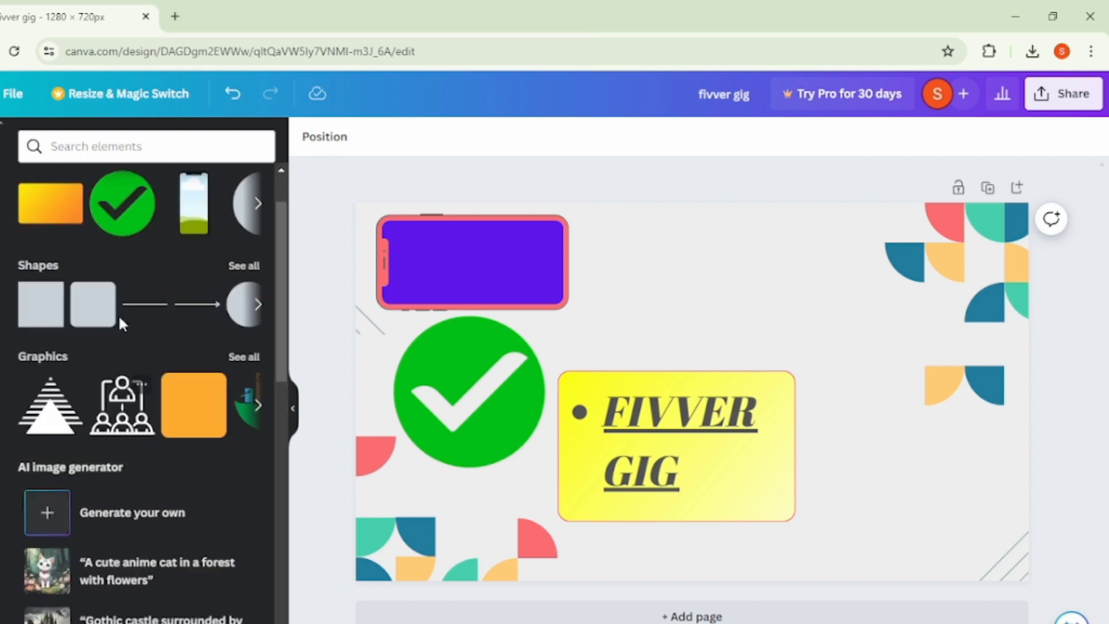
scroll(143, 595, "down", 8)
scroll(143, 595, "down", 7)
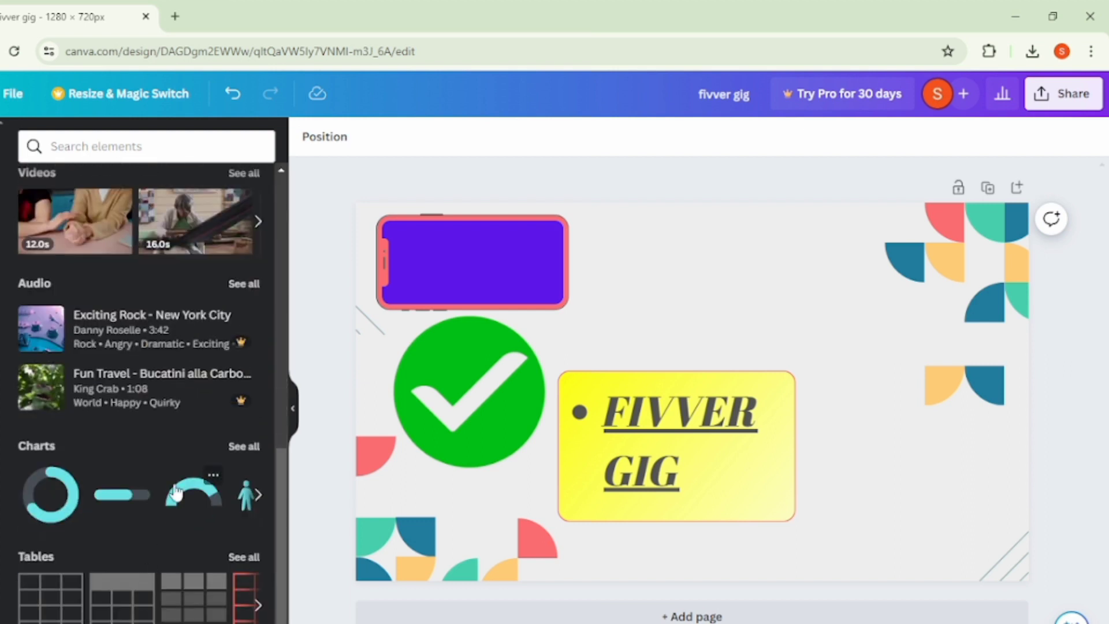
left_click(175, 492)
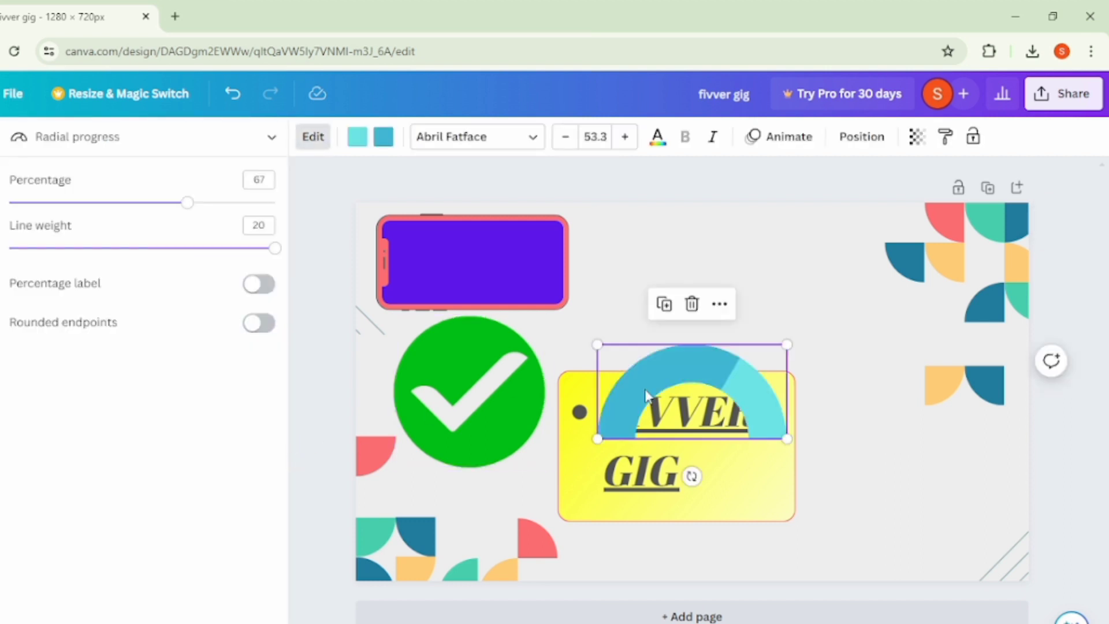
left_click_drag(701, 384, 713, 303)
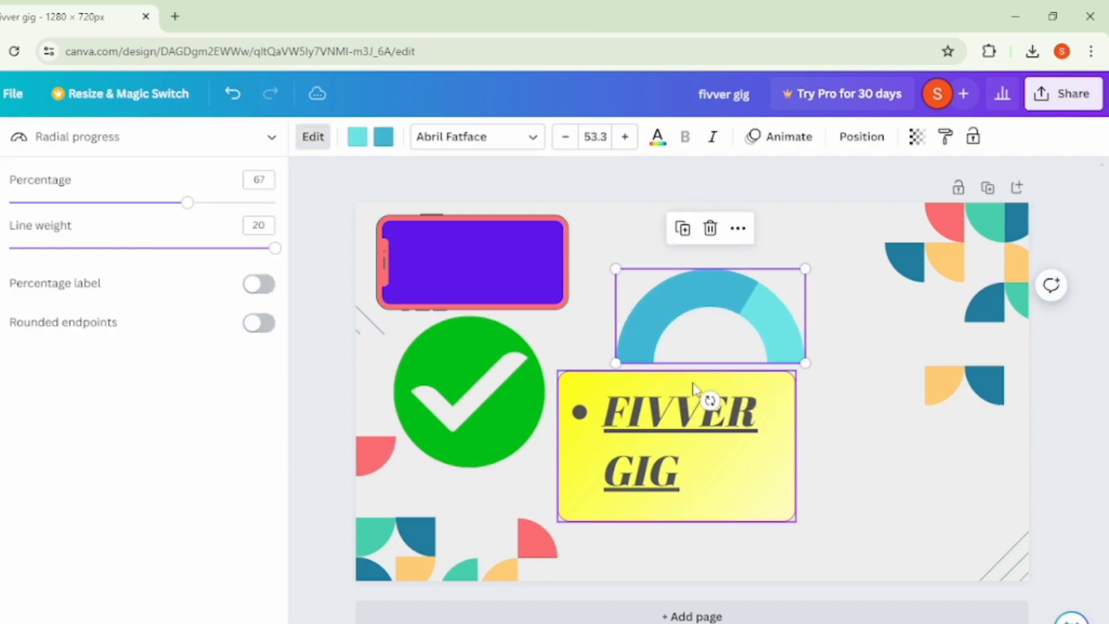
- Move the heading to the page's upper middle, clear of the yellow rectangle, and place the semicircular chart over it
left_click(638, 459)
left_click_drag(651, 412, 671, 400)
left_click_drag(751, 309, 908, 448)
left_click_drag(683, 434, 822, 312)
left_click(734, 273)
left_click_drag(879, 365, 832, 339)
left_click_drag(964, 454, 790, 231)
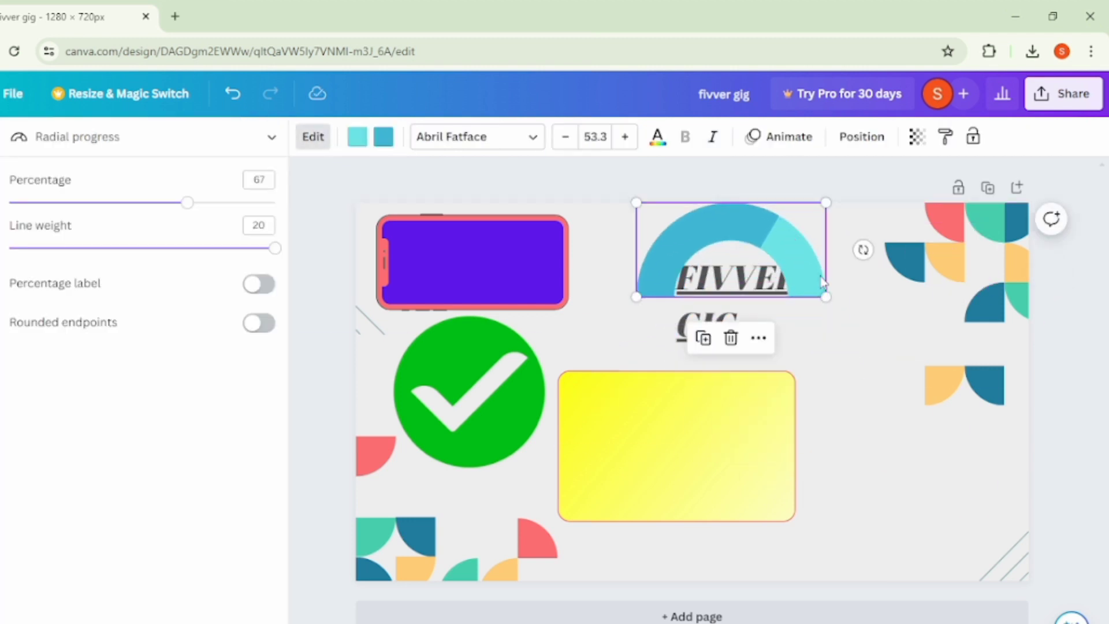
- Enlarge the semicircular chart and position it so that it arches around the heading
left_click_drag(826, 297, 900, 332)
left_click_drag(838, 272, 799, 243)
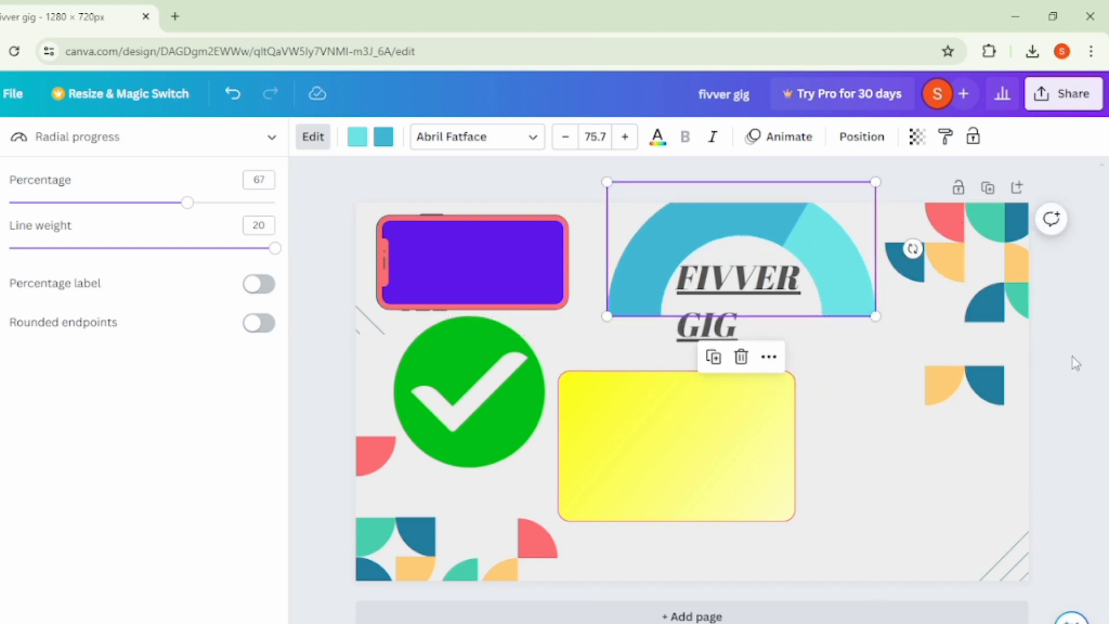
left_click(860, 461)
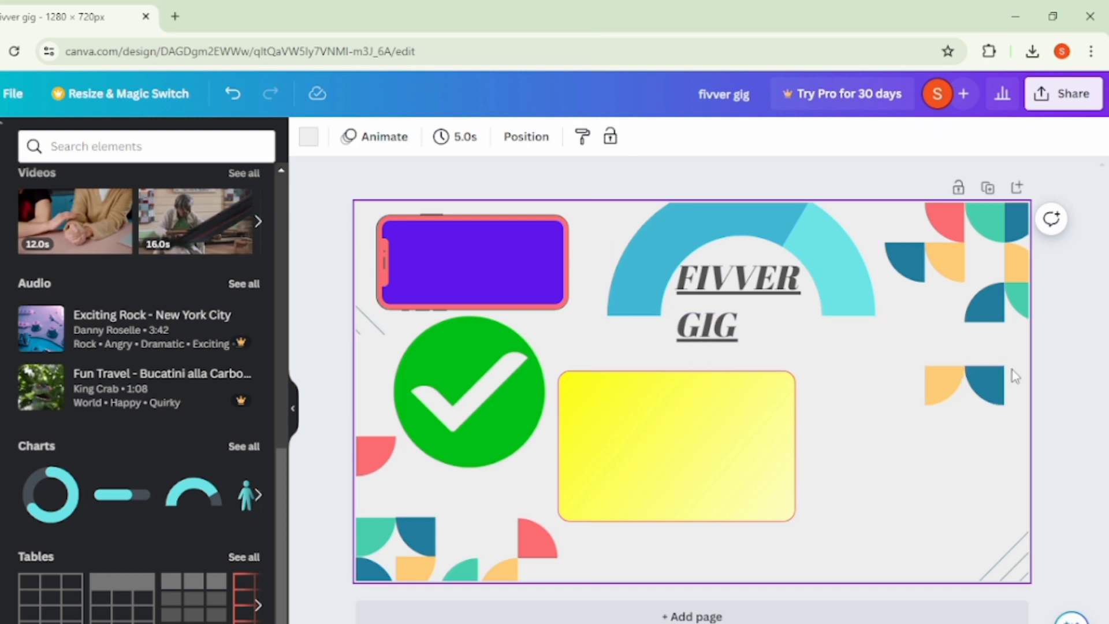
left_click(1058, 344)
- Draw a looping yellow highlighter stroke across the page with the Draw tool and undo it
mouse_move(40, 328)
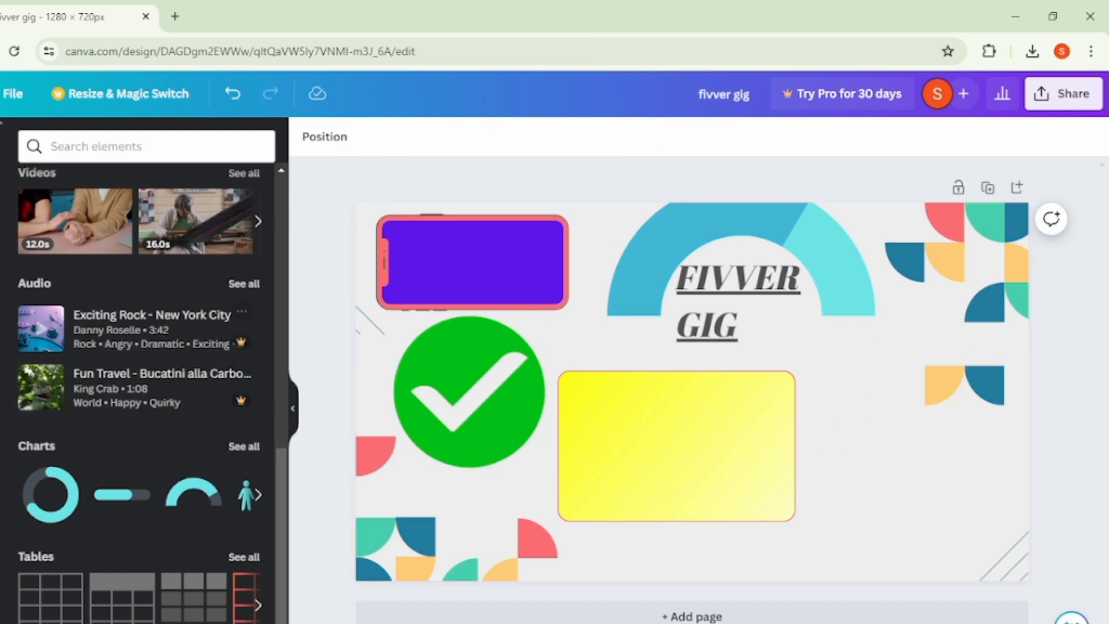
left_click(1, 445)
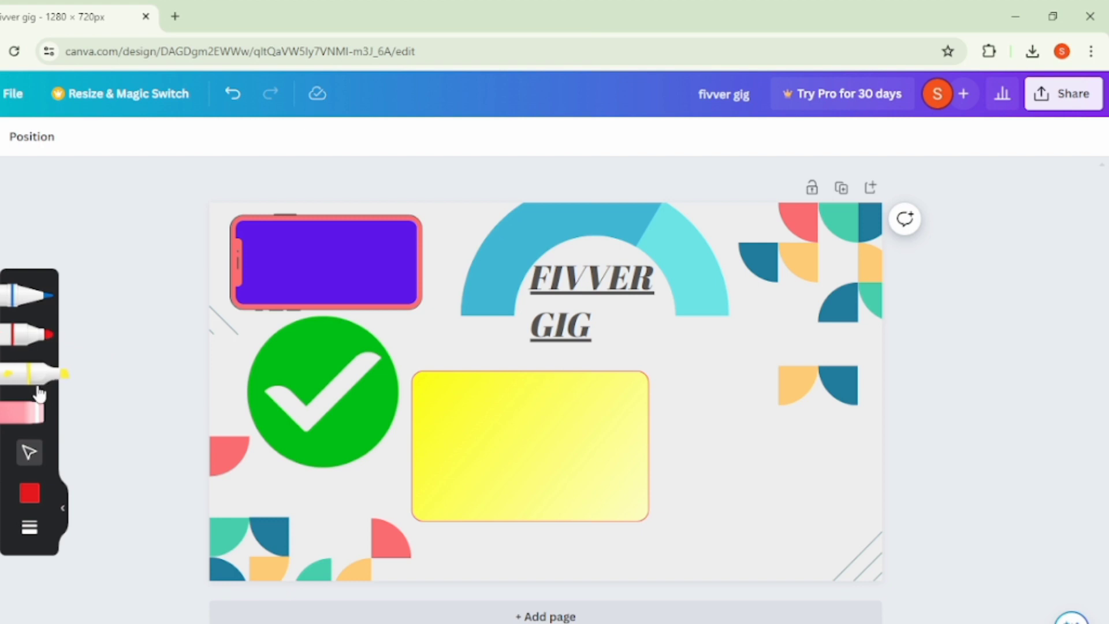
left_click(61, 375)
mouse_move(234, 408)
left_mouse_down()
mouse_move(289, 421)
mouse_move(479, 448)
mouse_move(611, 501)
mouse_move(594, 542)
mouse_move(425, 494)
mouse_move(474, 309)
mouse_move(665, 309)
mouse_move(776, 468)
mouse_move(725, 495)
mouse_move(651, 359)
mouse_move(679, 267)
mouse_move(741, 257)
mouse_move(843, 399)
left_mouse_up()
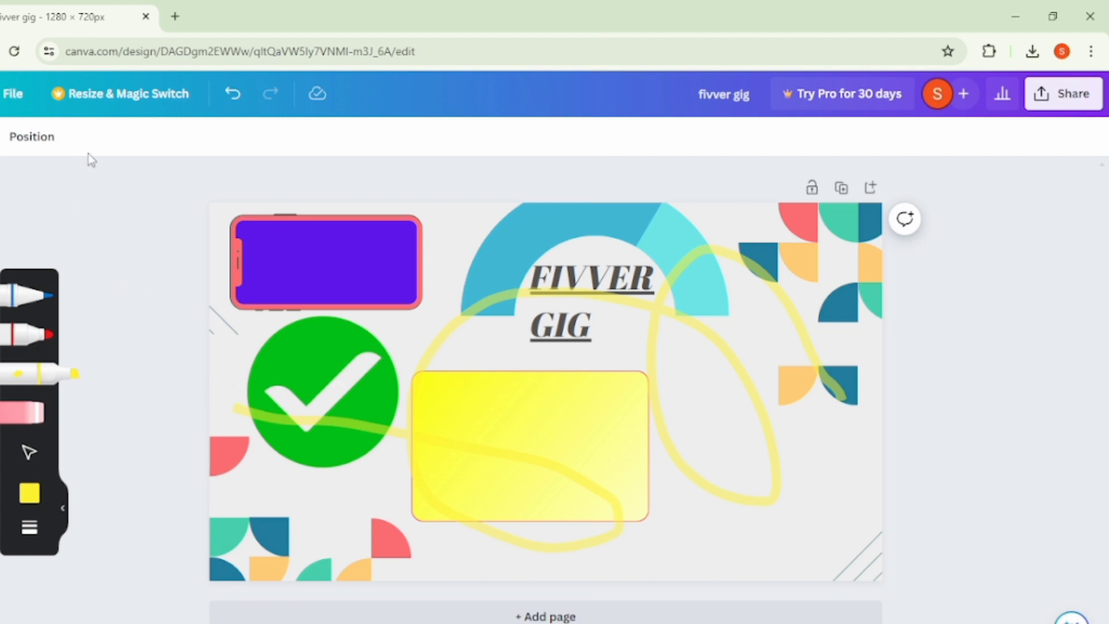
left_click(234, 95)
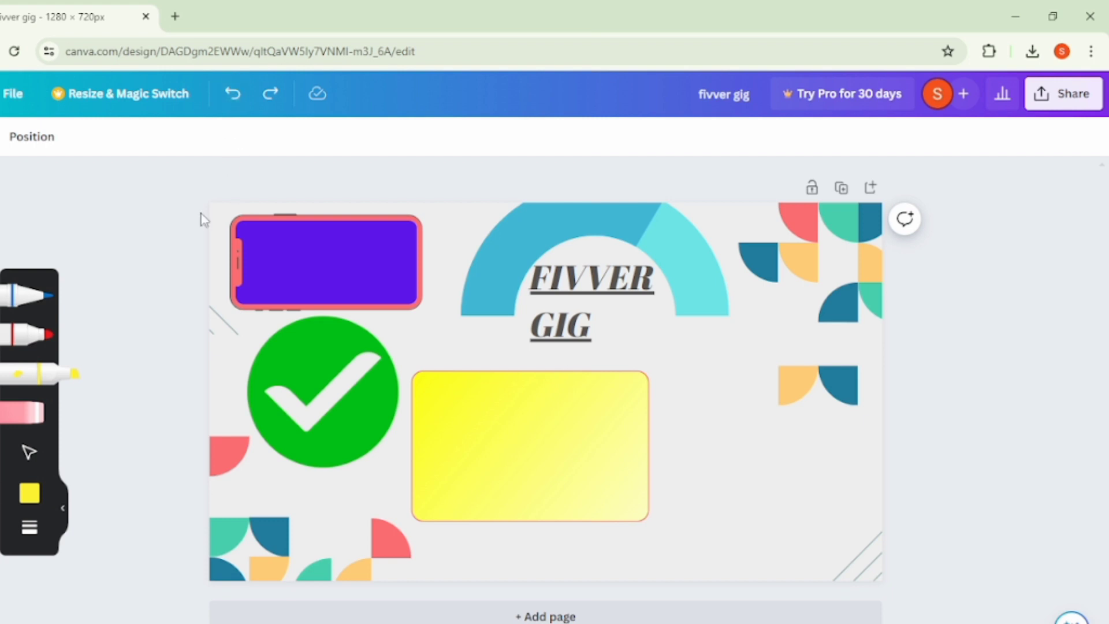
- Remove the yellow rectangle, check mark, phone frame and semicircular chart by moving them off the page
left_click(39, 376)
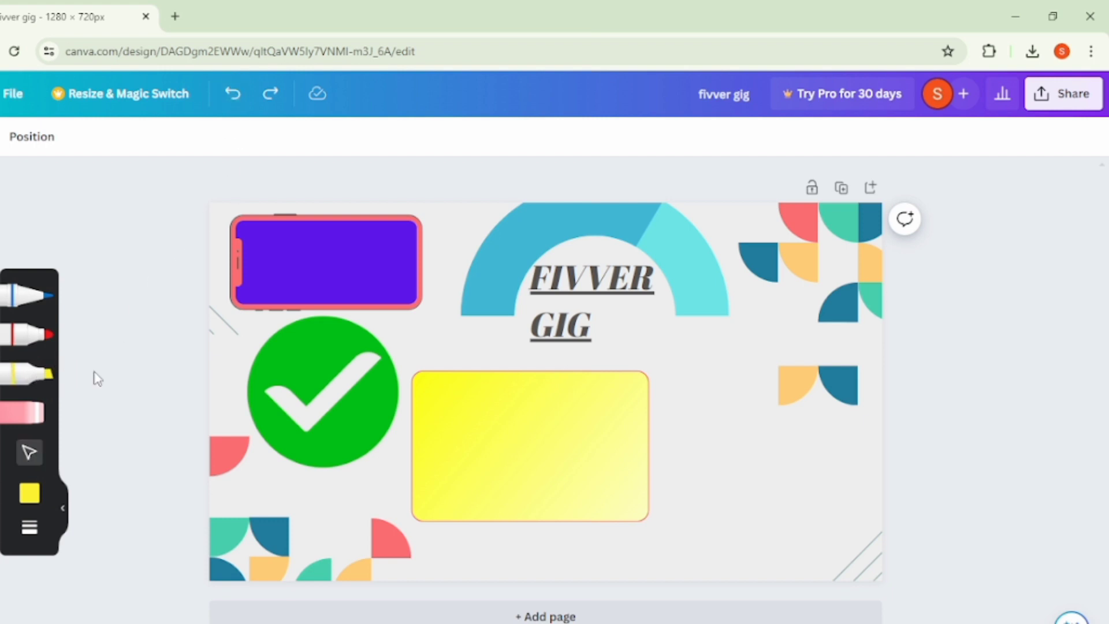
left_click_drag(519, 447, 0, 271)
left_click_drag(347, 366, 0, 255)
left_click_drag(311, 256, 0, 242)
left_click_drag(474, 246, 0, 249)
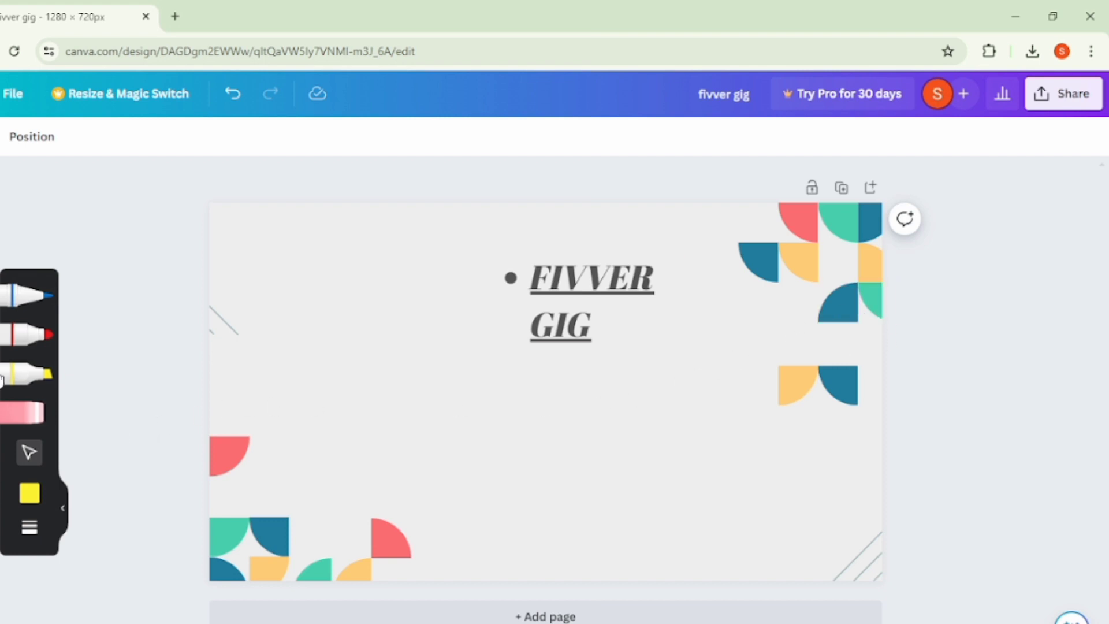
- Draw yellow highlighter strokes by hand: a long line and loops below the heading, and a diagonal line across the heading
left_click(35, 374)
mouse_move(327, 402)
left_mouse_down()
mouse_move(563, 412)
mouse_move(854, 398)
left_mouse_up()
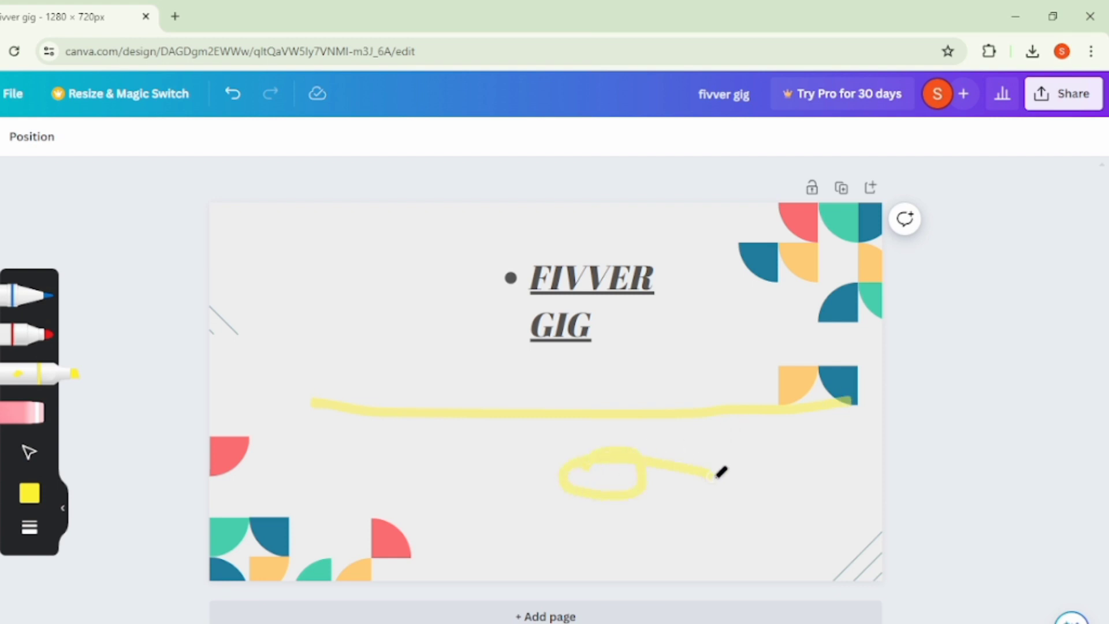
mouse_move(594, 538)
left_mouse_down()
mouse_move(485, 497)
mouse_move(488, 427)
left_mouse_up()
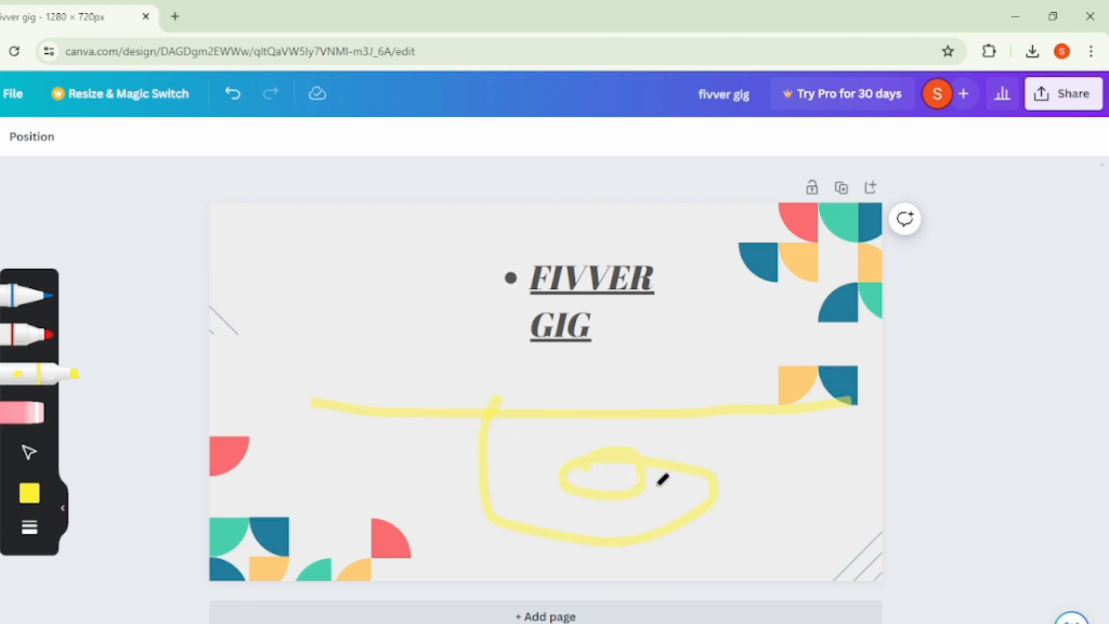
left_click_drag(797, 532, 792, 415)
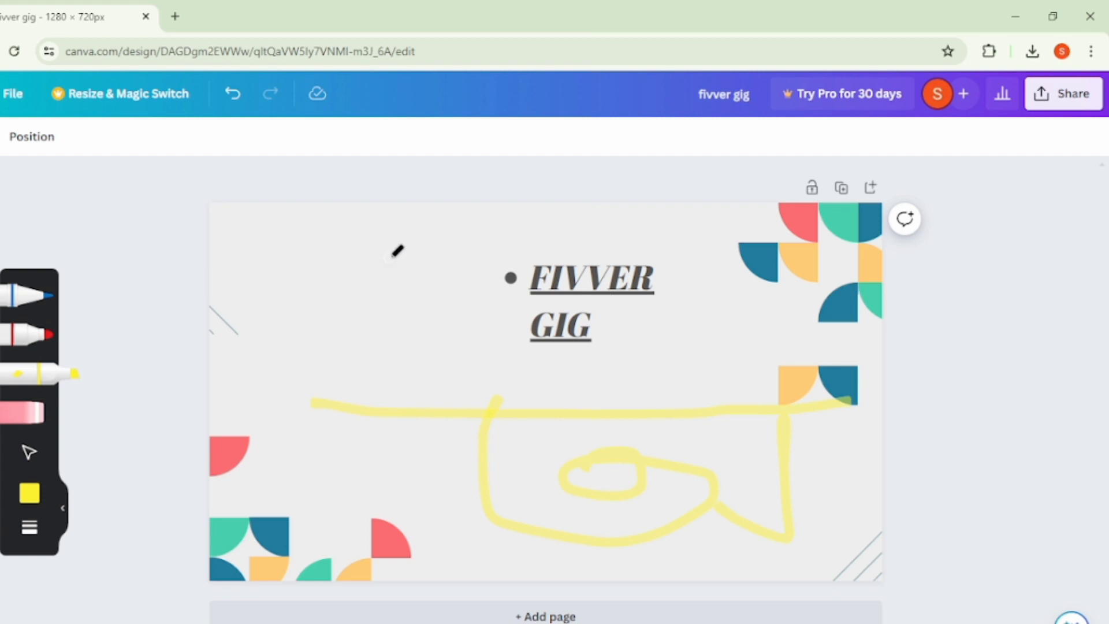
left_click_drag(565, 293, 101, 219)
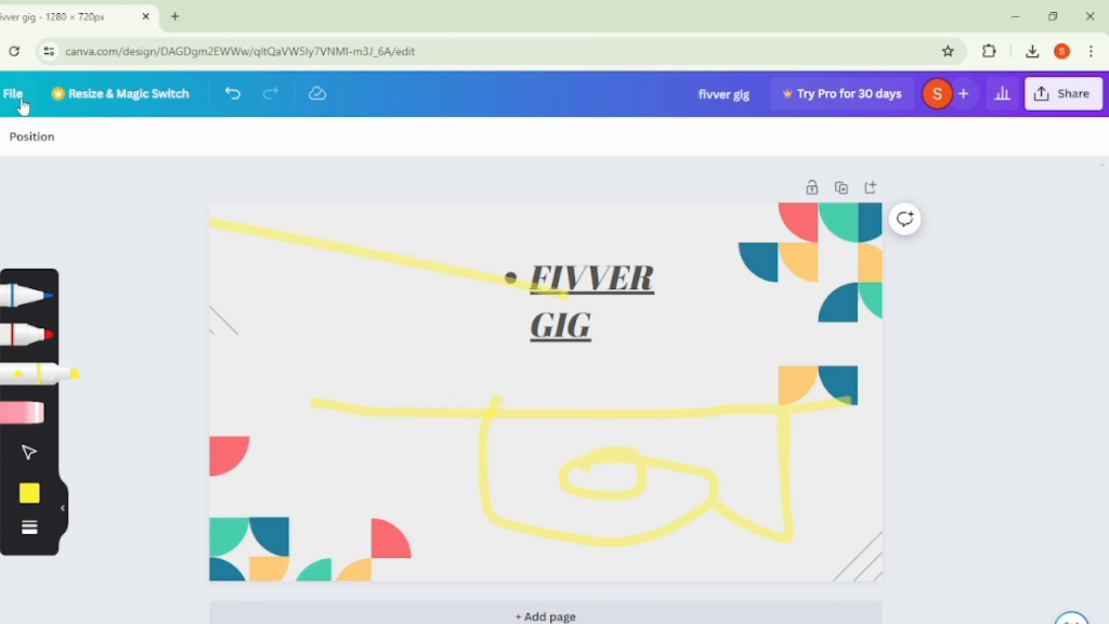
- Undo all the yellow highlighter strokes on the page
left_click(232, 102)
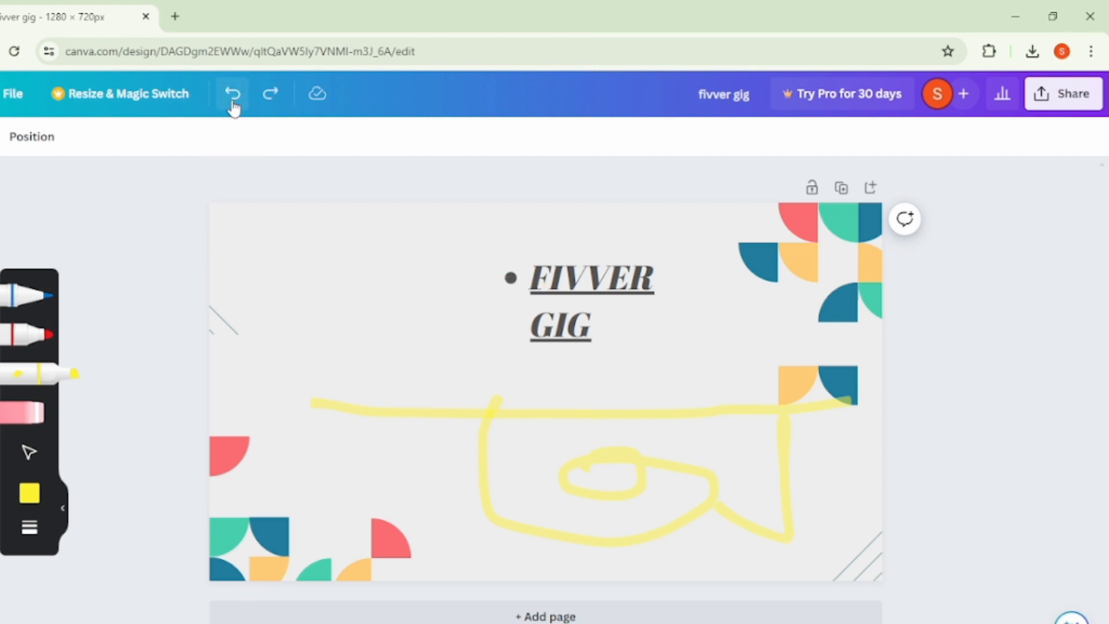
left_click(233, 104)
left_click(233, 104)
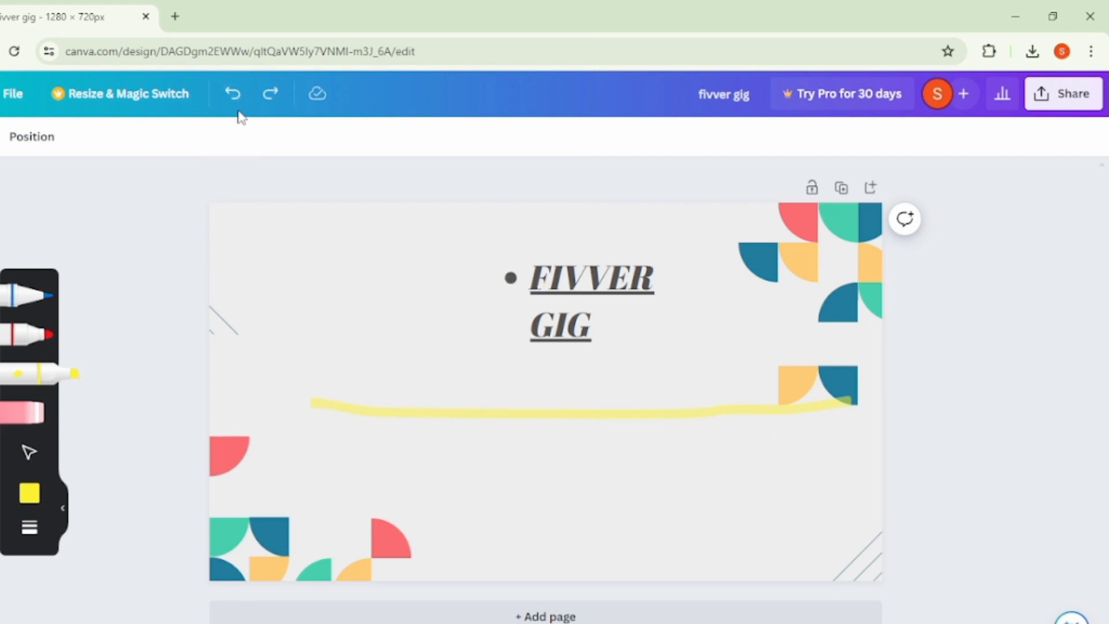
left_click(229, 97)
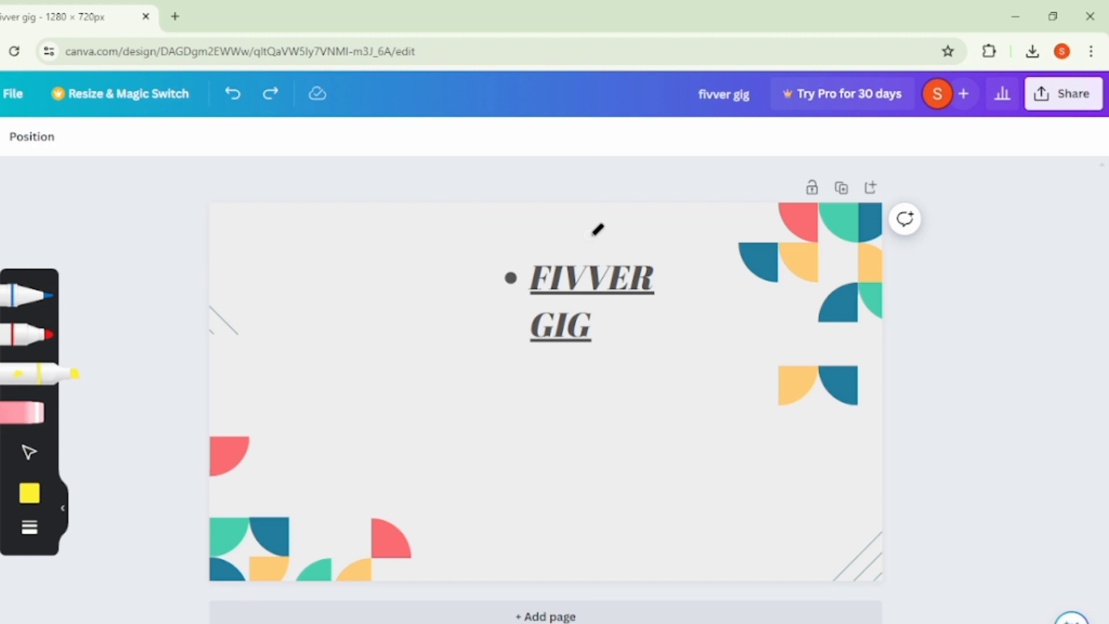
- Try a yellow highlighter stroke across the FIVVER GIG heading, undo it, and move the heading off the page
mouse_move(590, 281)
left_mouse_down()
mouse_move(528, 280)
mouse_move(212, 232)
left_mouse_up()
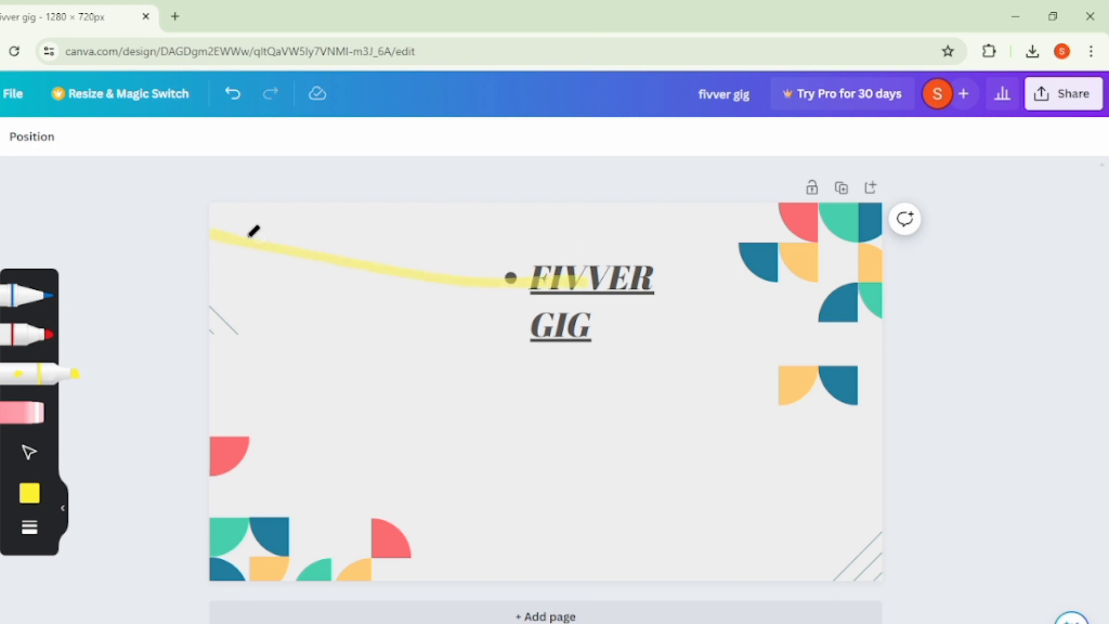
left_click(231, 96)
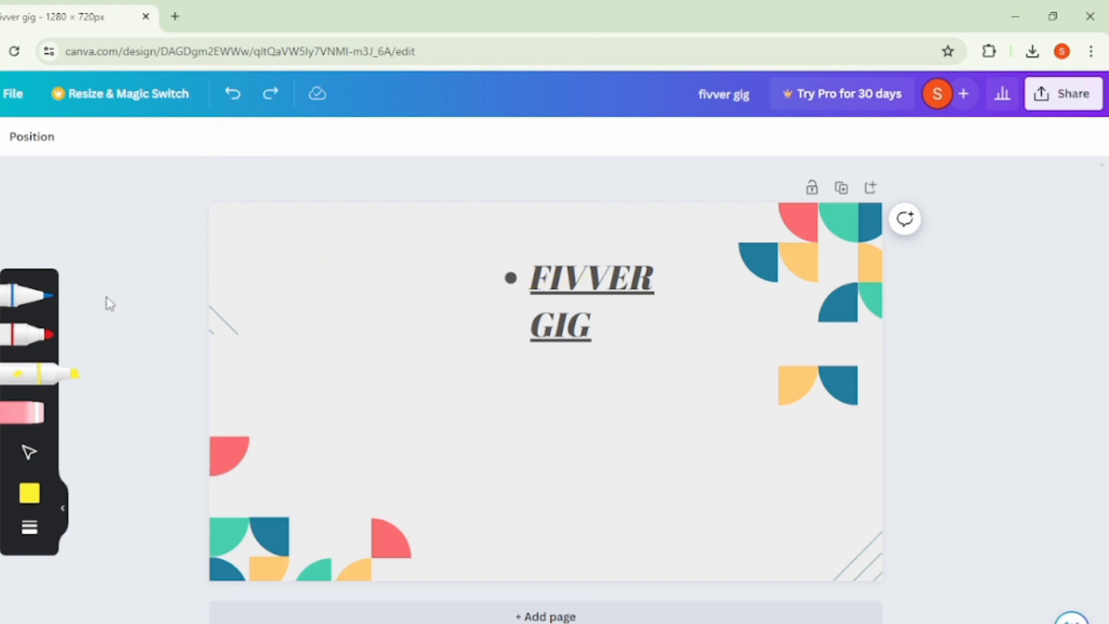
left_click(29, 453)
left_click_drag(531, 297, 82, 179)
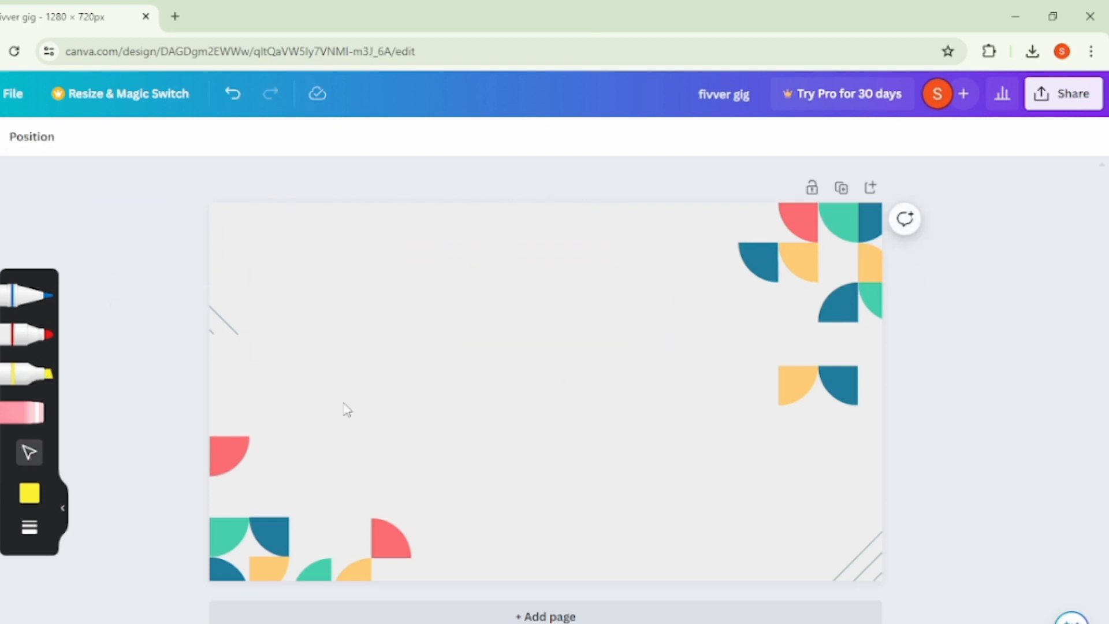
- Draw by hand with the red marker a long horizontal line across the page's upper left, a spiral below it and an angled stroke
left_click(35, 334)
left_click_drag(225, 230, 570, 226)
mouse_move(355, 291)
left_mouse_down()
mouse_move(394, 297)
mouse_move(391, 310)
mouse_move(361, 316)
mouse_move(351, 282)
mouse_move(366, 273)
mouse_move(481, 317)
mouse_move(480, 369)
mouse_move(430, 412)
mouse_move(333, 380)
mouse_move(293, 307)
mouse_move(281, 244)
left_mouse_up()
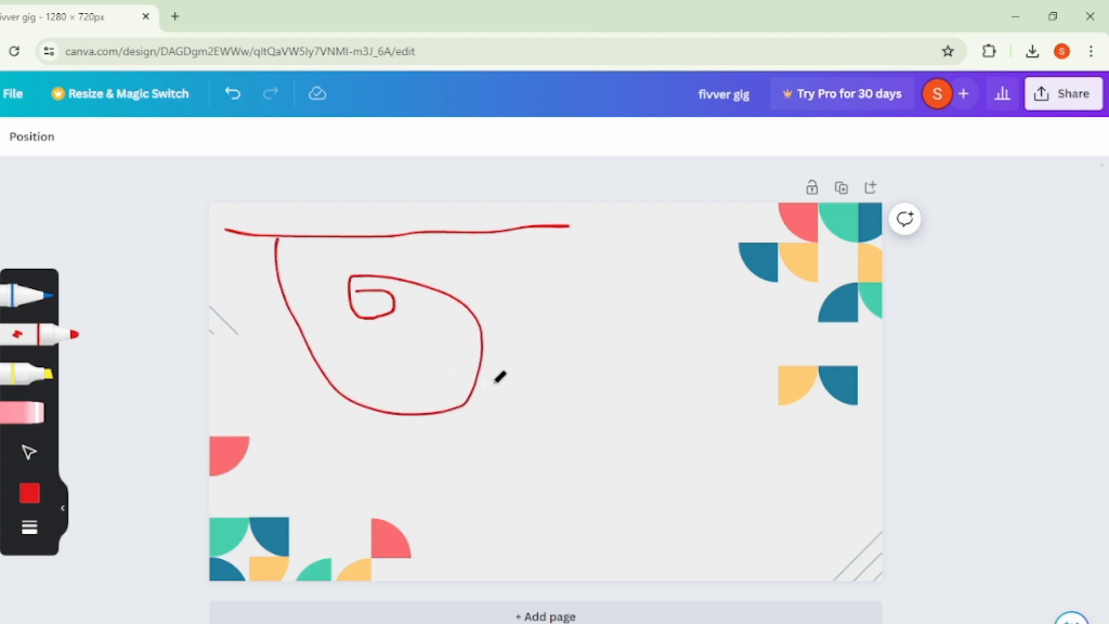
mouse_move(480, 364)
left_mouse_down()
mouse_move(511, 382)
mouse_move(548, 356)
mouse_move(550, 226)
left_mouse_up()
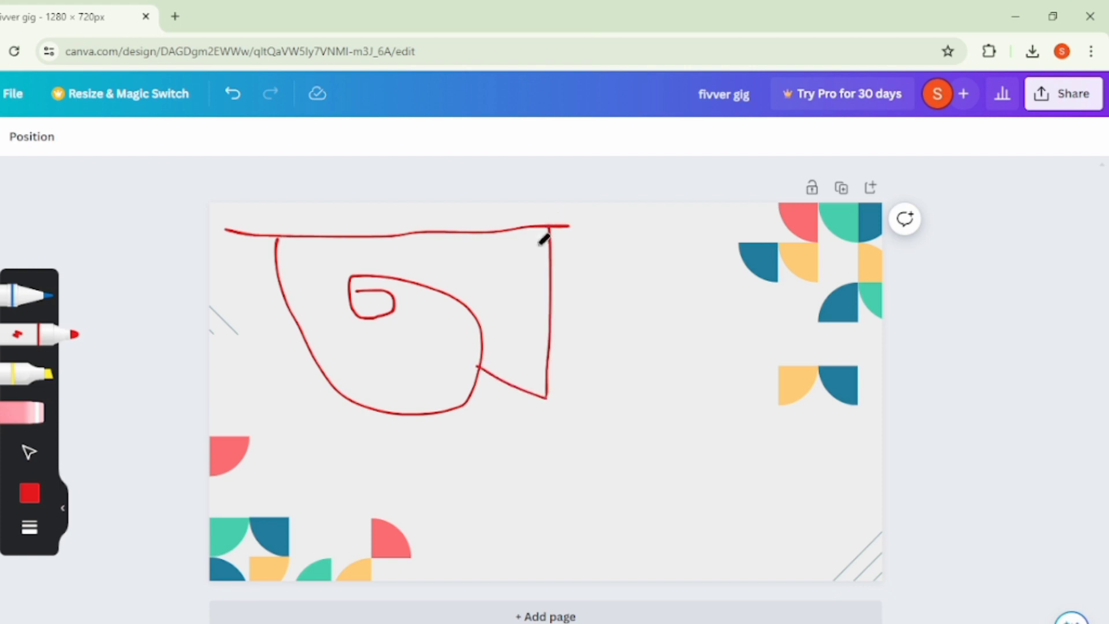
- Draw a second red marker figure at the page's lower right: a horizontal line, a small spiral and angled strokes hanging below it
left_click_drag(460, 461, 818, 460)
mouse_move(560, 493)
left_mouse_down()
mouse_move(577, 514)
mouse_move(555, 499)
mouse_move(608, 502)
mouse_move(612, 543)
mouse_move(561, 558)
mouse_move(487, 533)
mouse_move(511, 459)
left_mouse_up()
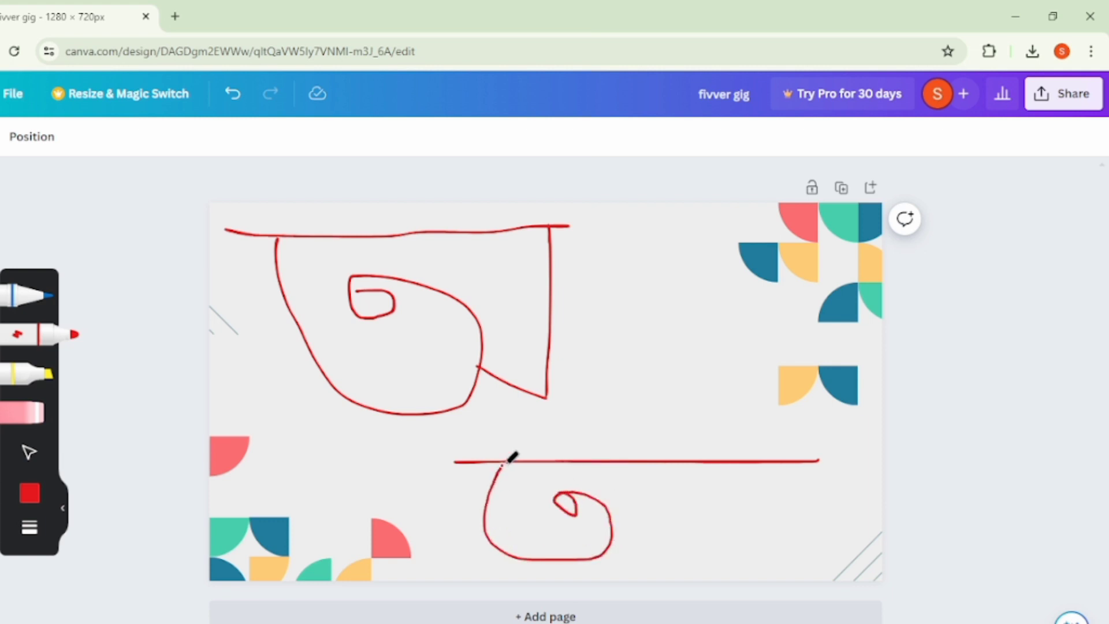
mouse_move(614, 536)
left_mouse_down()
mouse_move(677, 556)
mouse_move(668, 456)
mouse_move(703, 464)
mouse_move(716, 558)
left_mouse_up()
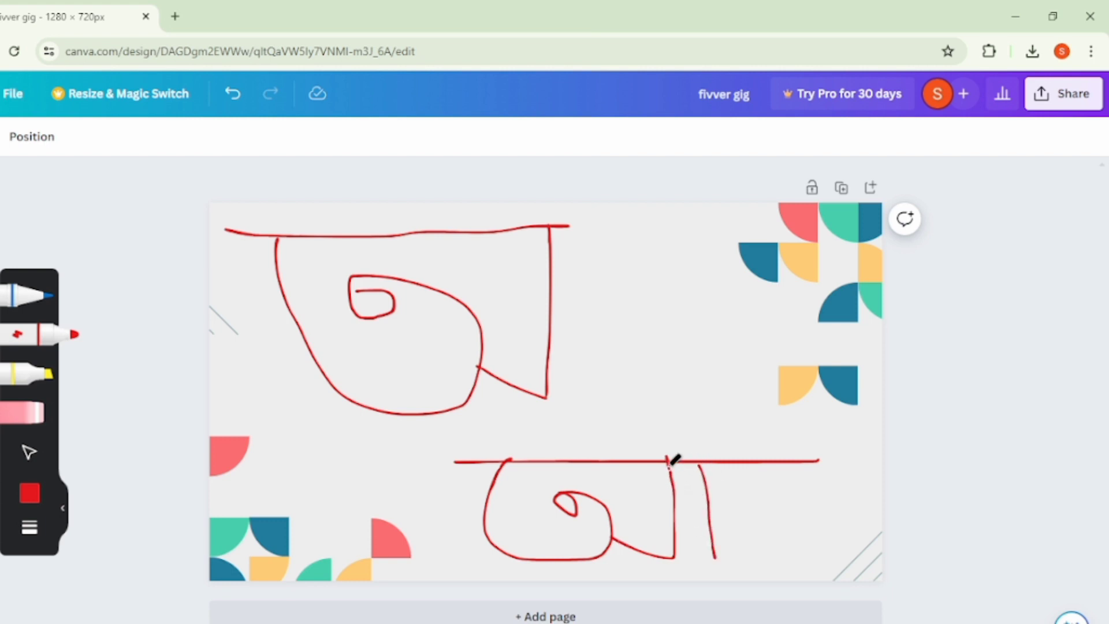
left_click_drag(668, 461, 717, 512)
- Add the uploaded yellow FIVERR GIG PROMOTION image to the page, enlarge it and move it up to the page's top edge
left_click(0, 326)
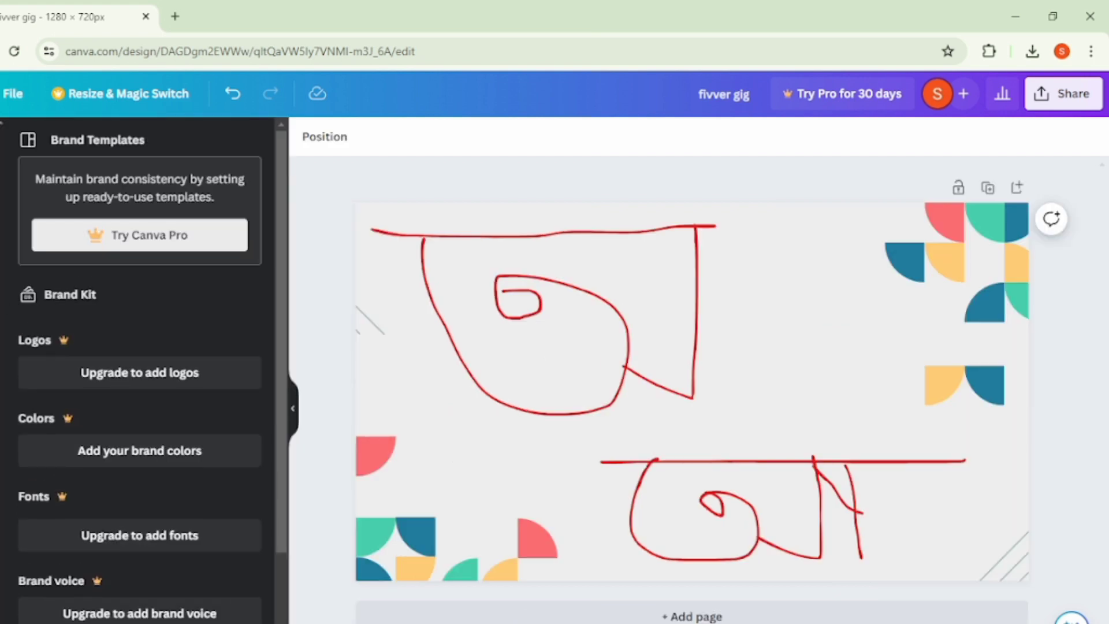
left_click(0, 385)
left_click(107, 421)
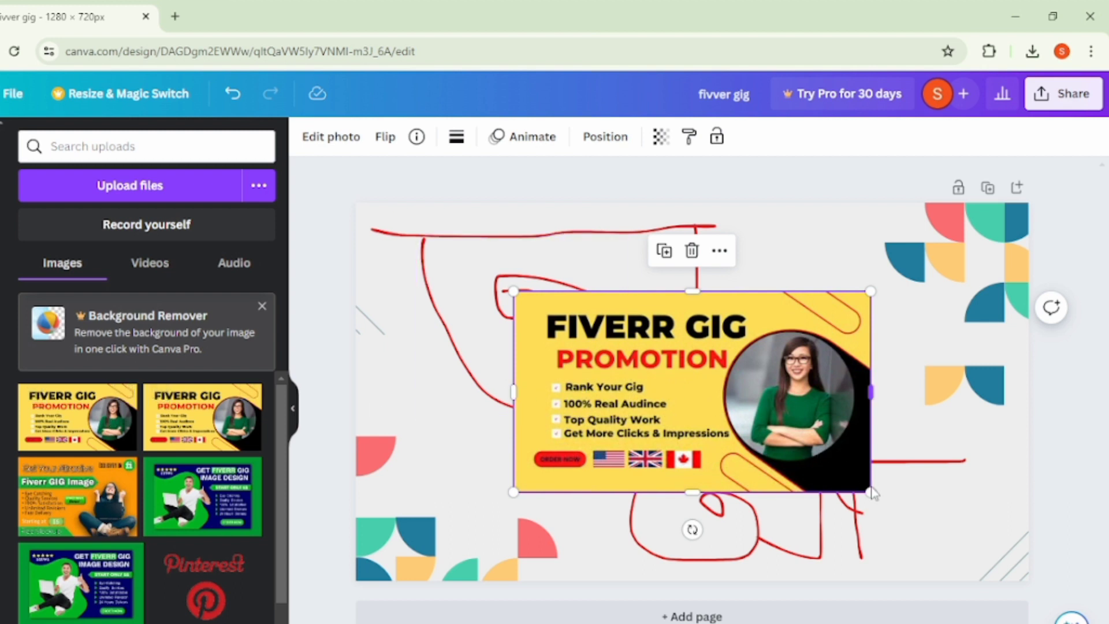
left_click_drag(872, 493, 1028, 607)
left_click_drag(775, 464, 688, 375)
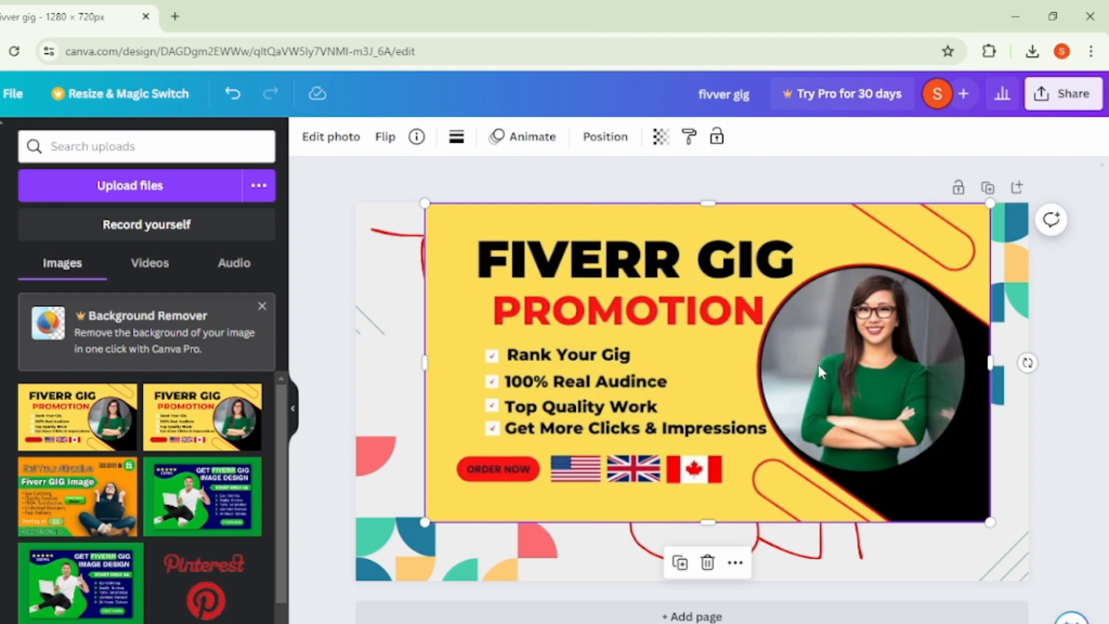
- Widen the FIVERR GIG PROMOTION image, shift it slightly past the page's left edge and lock it
left_click(0, 443)
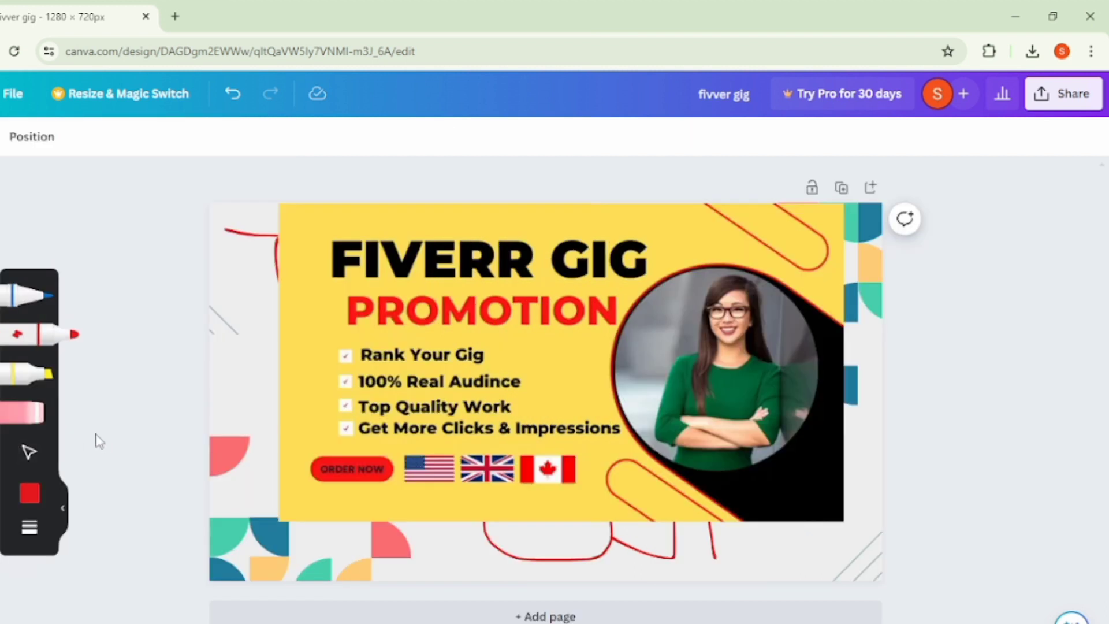
left_click(29, 452)
mouse_move(657, 421)
left_mouse_down()
mouse_move(688, 346)
mouse_move(665, 430)
left_mouse_up()
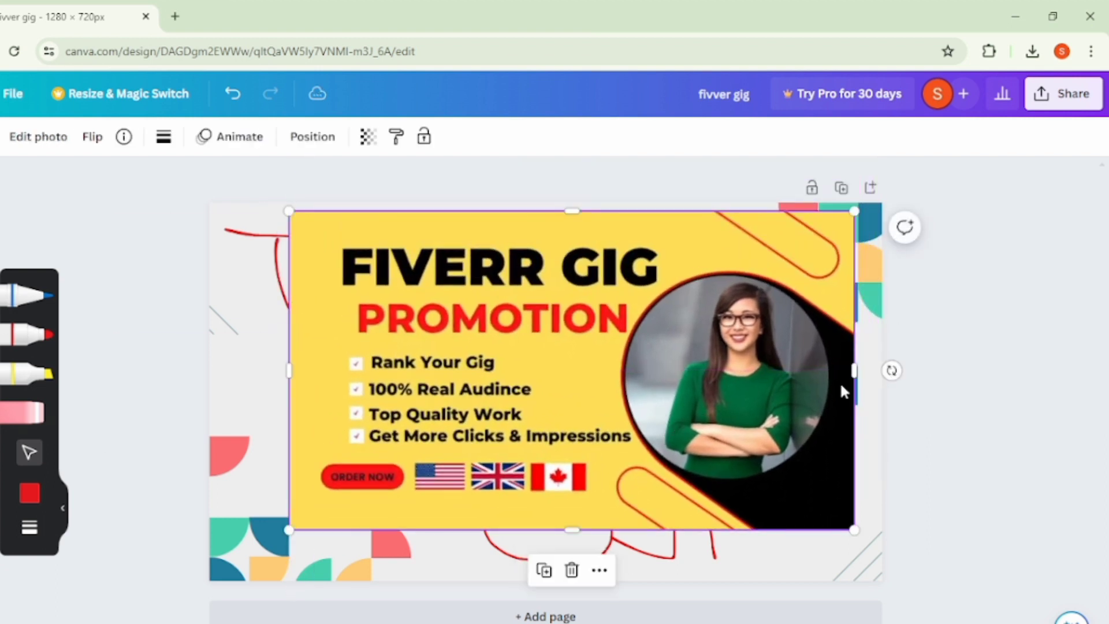
left_click_drag(850, 368, 932, 370)
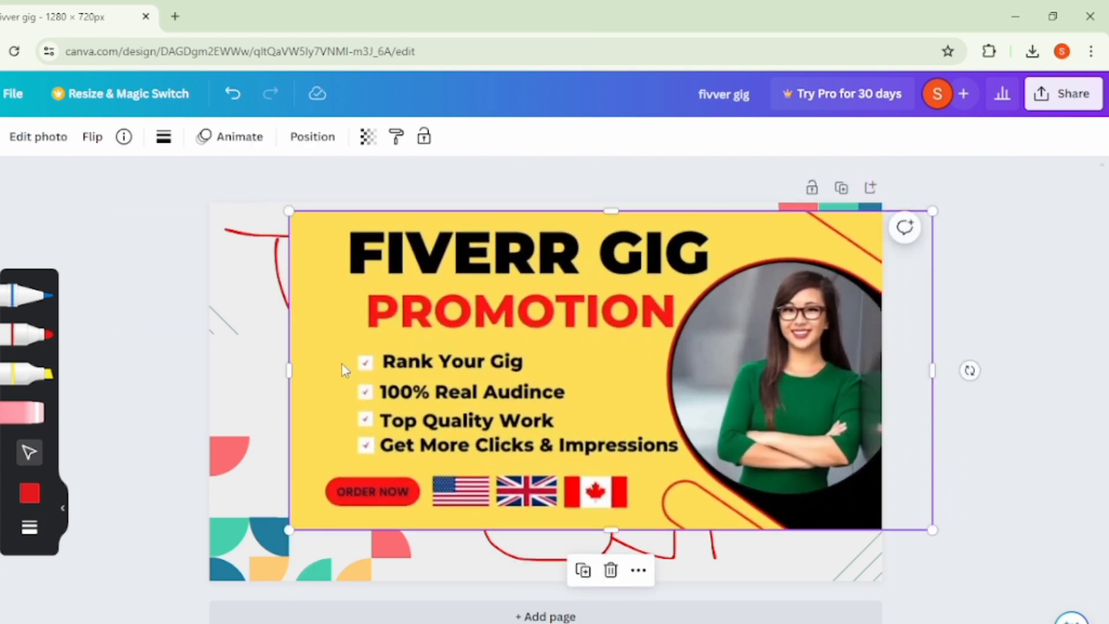
left_click_drag(300, 379, 185, 373)
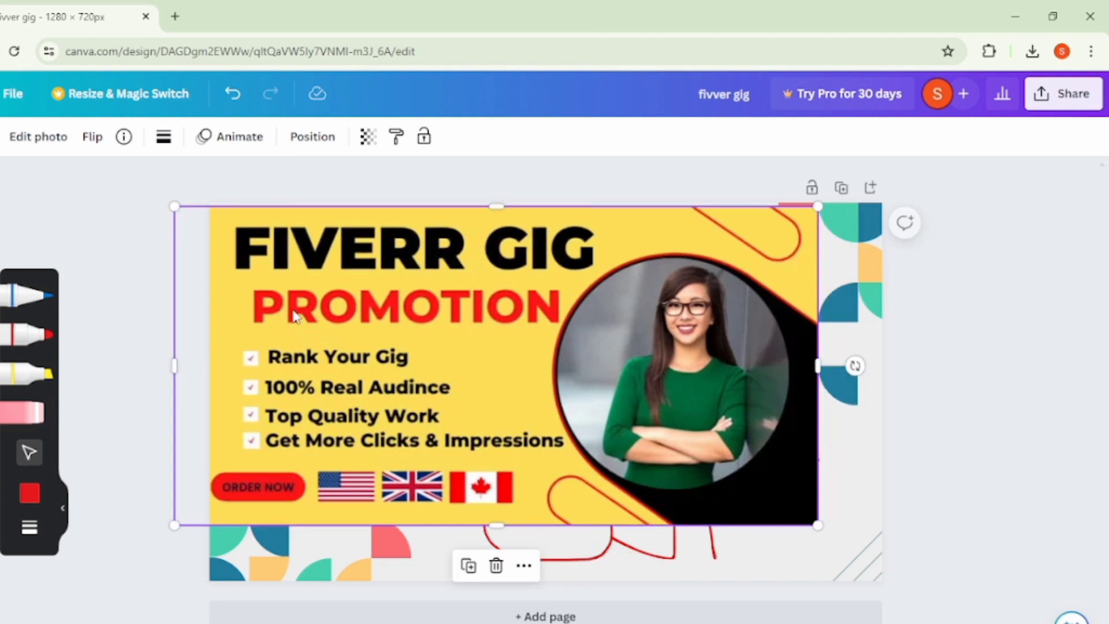
left_click(424, 136)
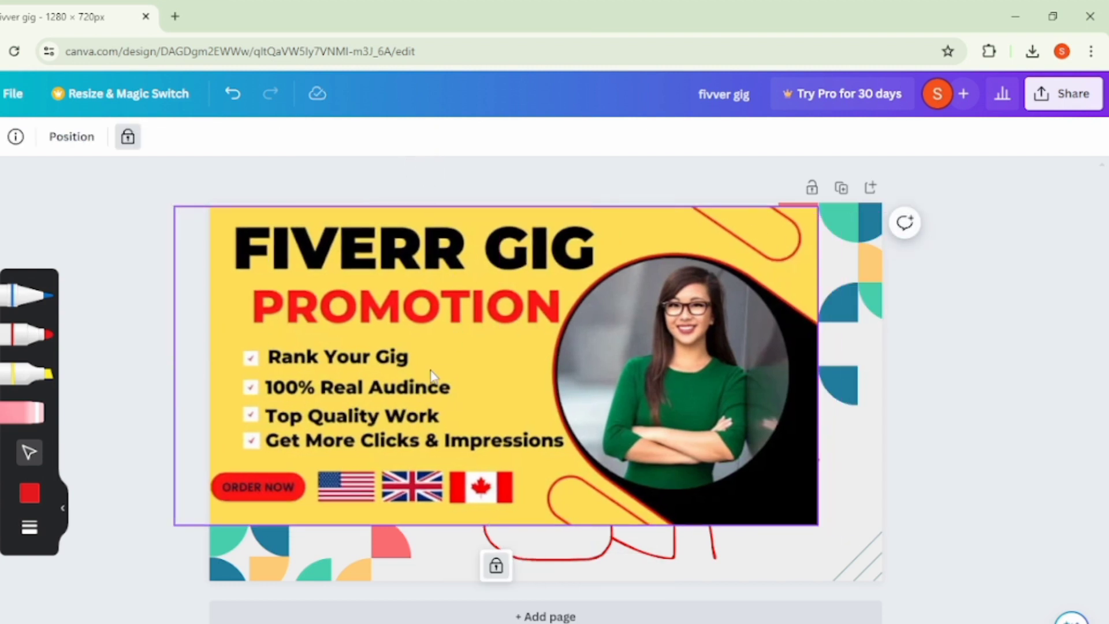
left_click(189, 394)
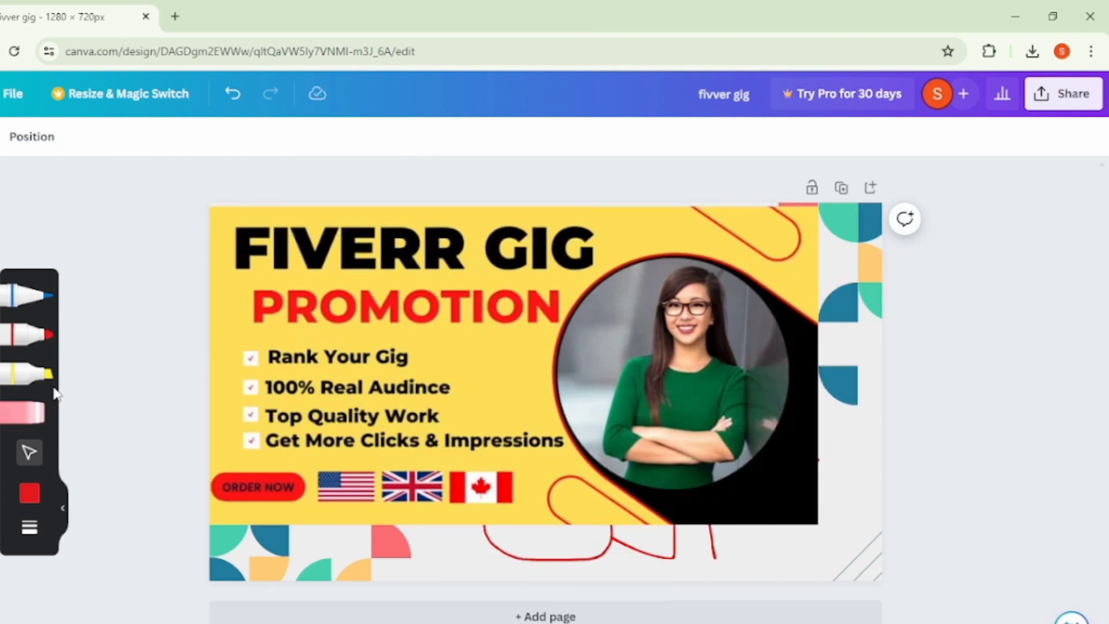
- Scribble dense red marker strokes by hand over the woman's circular portrait in the locked promotion image
left_click(26, 334)
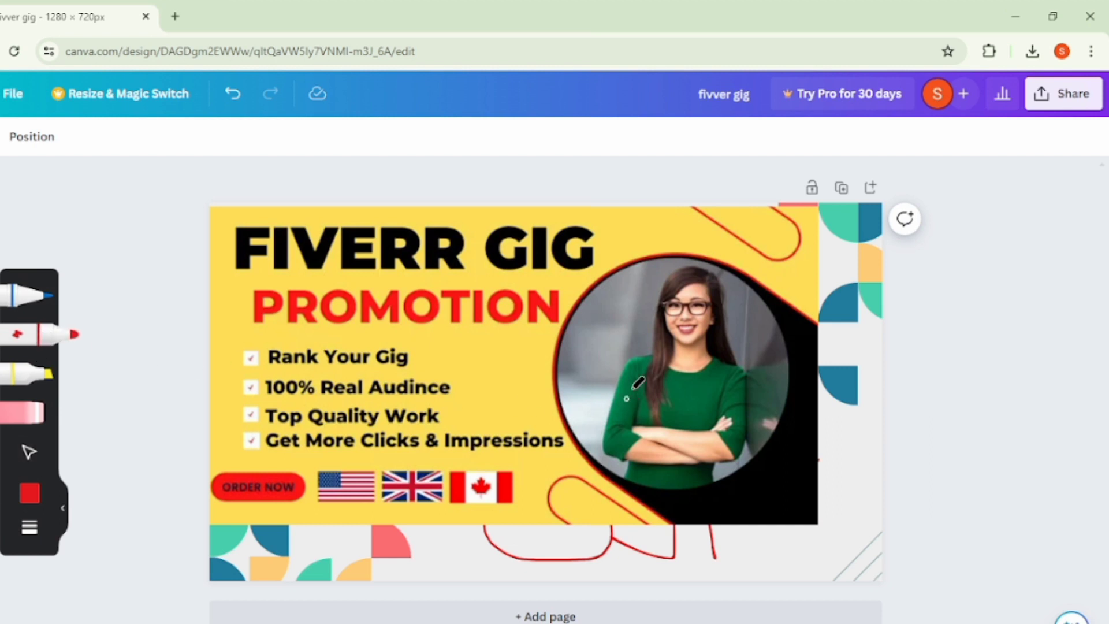
mouse_move(647, 452)
left_mouse_down()
mouse_move(706, 322)
mouse_move(688, 418)
mouse_move(691, 313)
mouse_move(663, 319)
mouse_move(711, 384)
mouse_move(630, 371)
mouse_move(739, 431)
mouse_move(649, 317)
mouse_move(733, 430)
mouse_move(637, 338)
mouse_move(672, 403)
mouse_move(649, 313)
mouse_move(584, 462)
mouse_move(684, 339)
mouse_move(656, 475)
mouse_move(731, 371)
mouse_move(556, 407)
mouse_move(732, 399)
mouse_move(622, 341)
mouse_move(761, 343)
mouse_move(650, 286)
mouse_move(782, 329)
mouse_move(623, 275)
mouse_move(708, 348)
mouse_move(707, 286)
mouse_move(676, 354)
mouse_move(683, 249)
mouse_move(673, 413)
mouse_move(677, 330)
mouse_move(688, 460)
mouse_move(684, 329)
left_mouse_up()
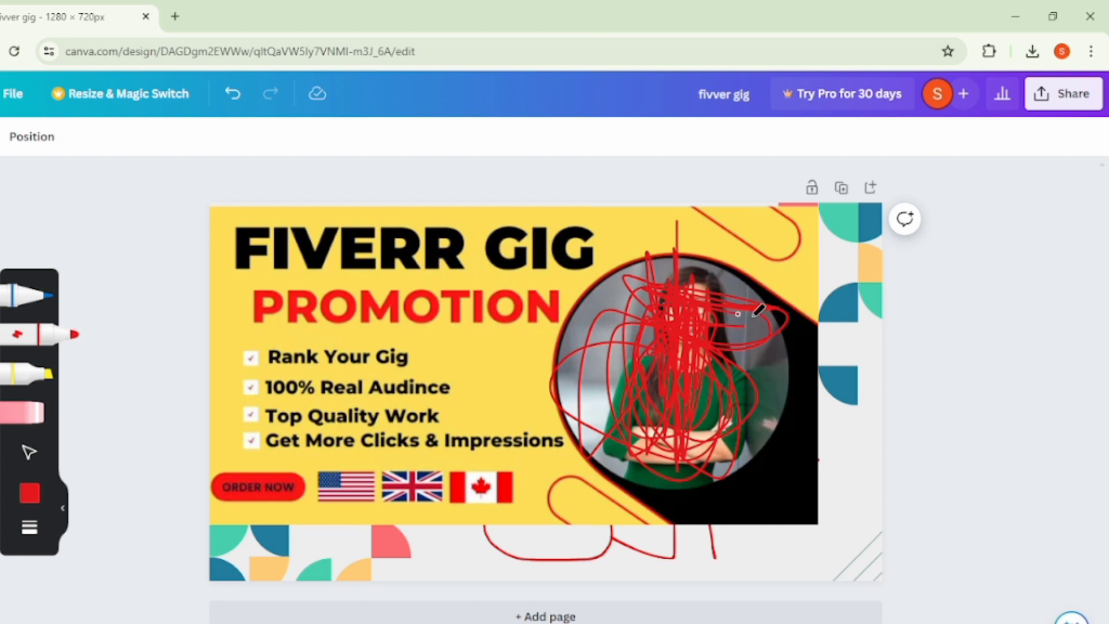
mouse_move(670, 262)
left_mouse_down()
mouse_move(612, 373)
mouse_move(789, 399)
mouse_move(754, 433)
mouse_move(593, 434)
mouse_move(590, 462)
mouse_move(590, 379)
mouse_move(786, 423)
mouse_move(677, 228)
left_mouse_up()
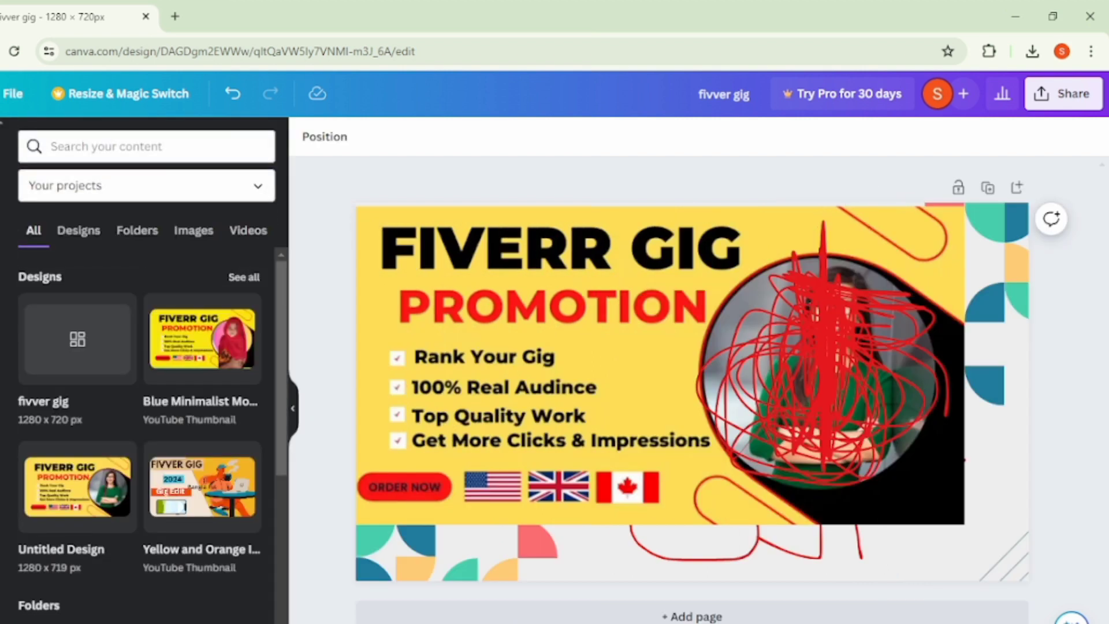
- Look through the saved projects' designs, folders, images and videos, and the catalogue of Canva apps
scroll(165, 450, "down", 4)
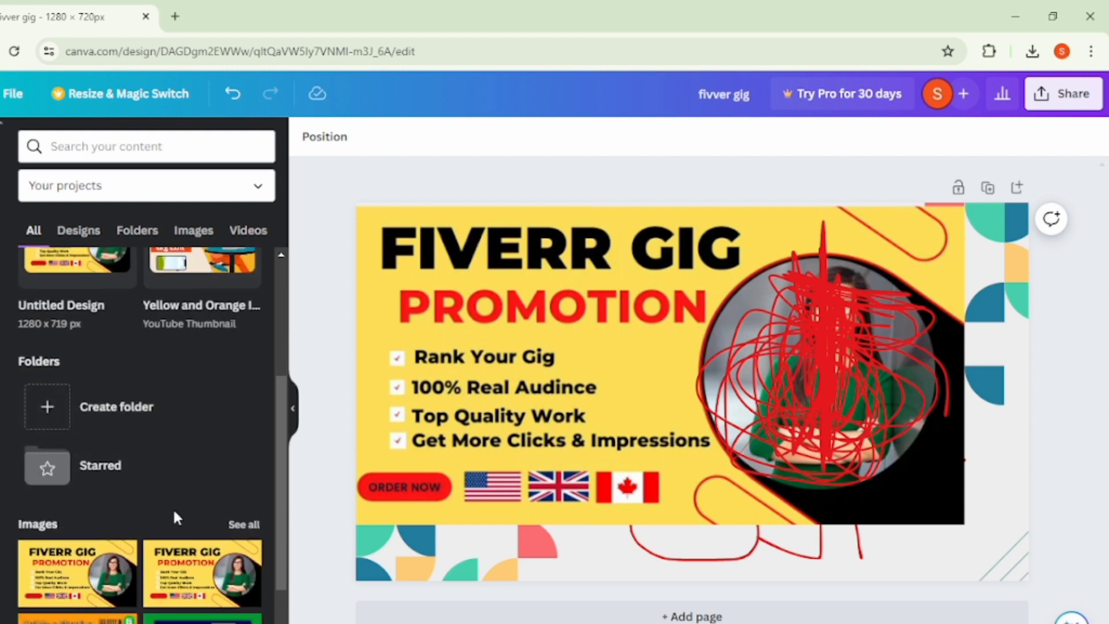
scroll(173, 507, "down", 3)
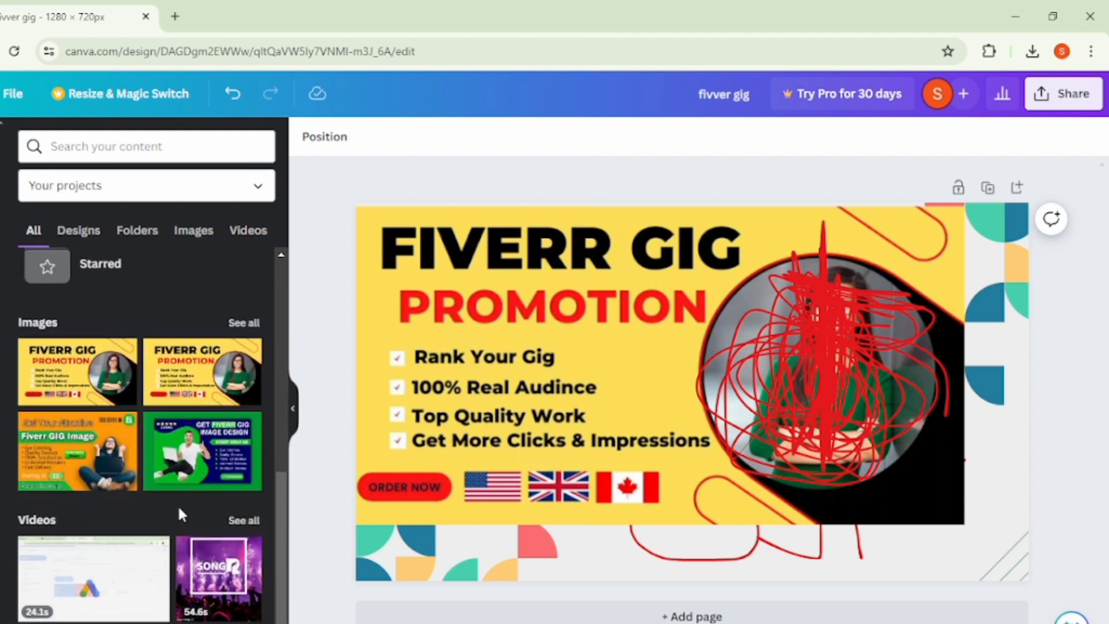
scroll(178, 503, "up", 6)
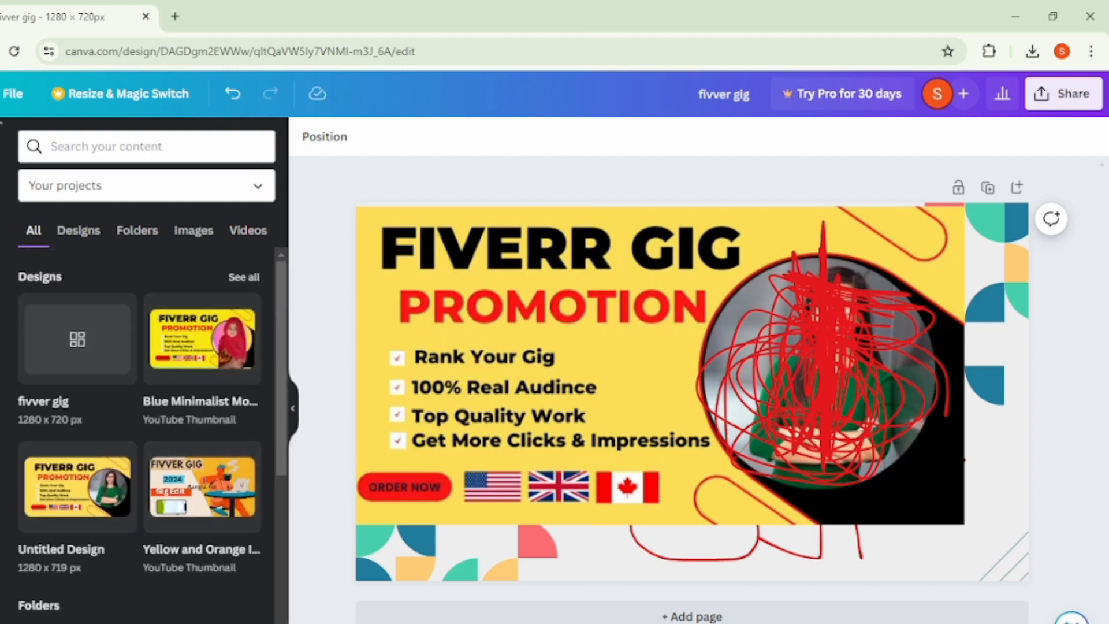
left_click(1, 520)
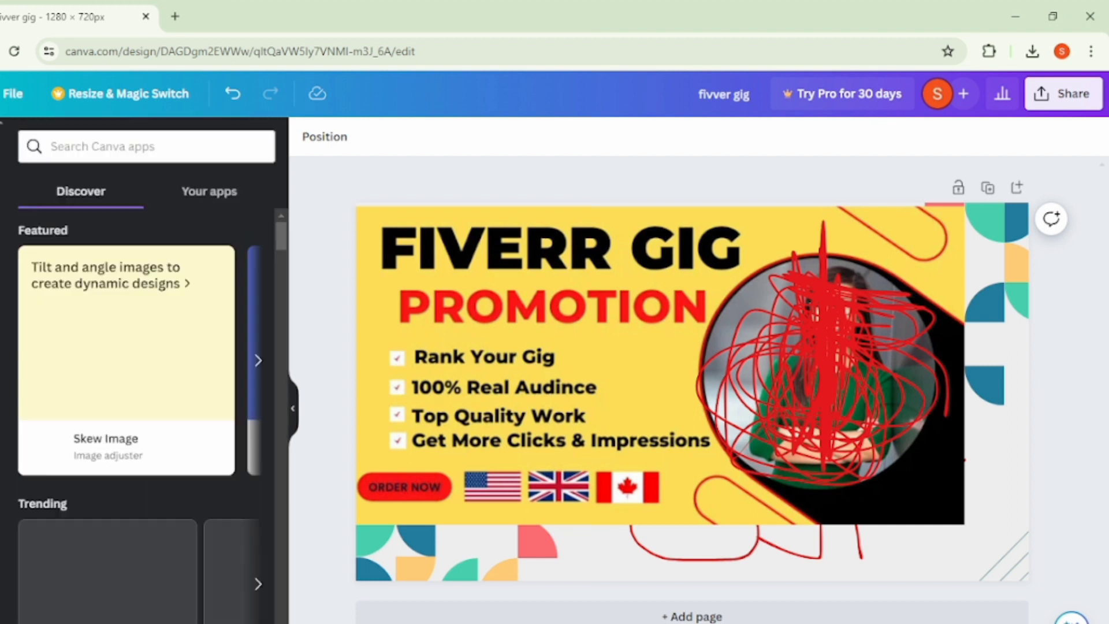
scroll(57, 487, "down", 10)
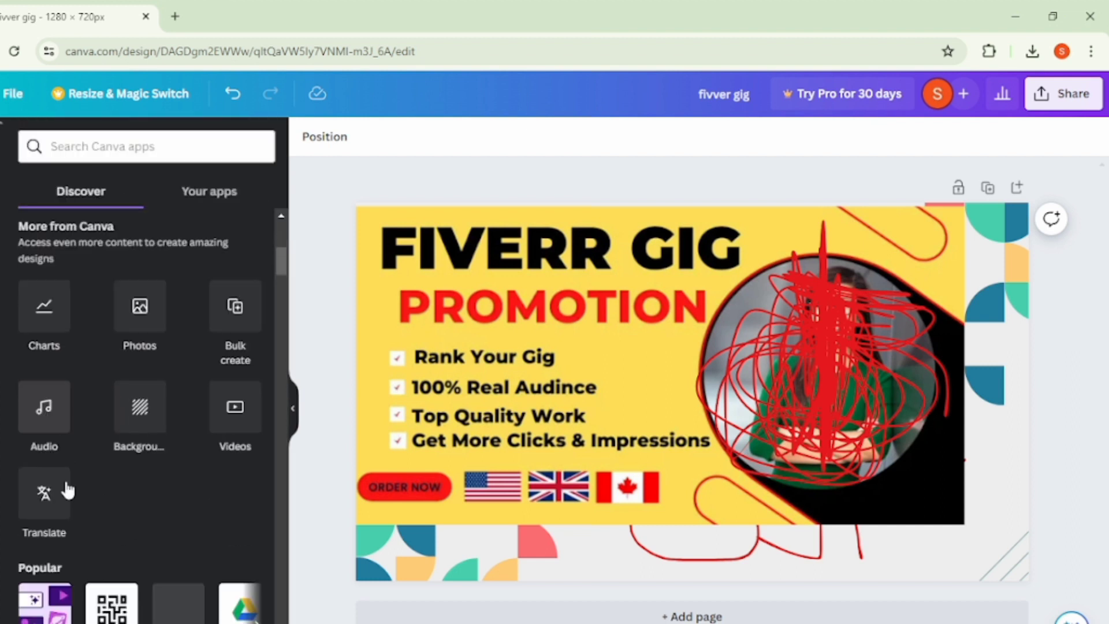
scroll(69, 485, "down", 5)
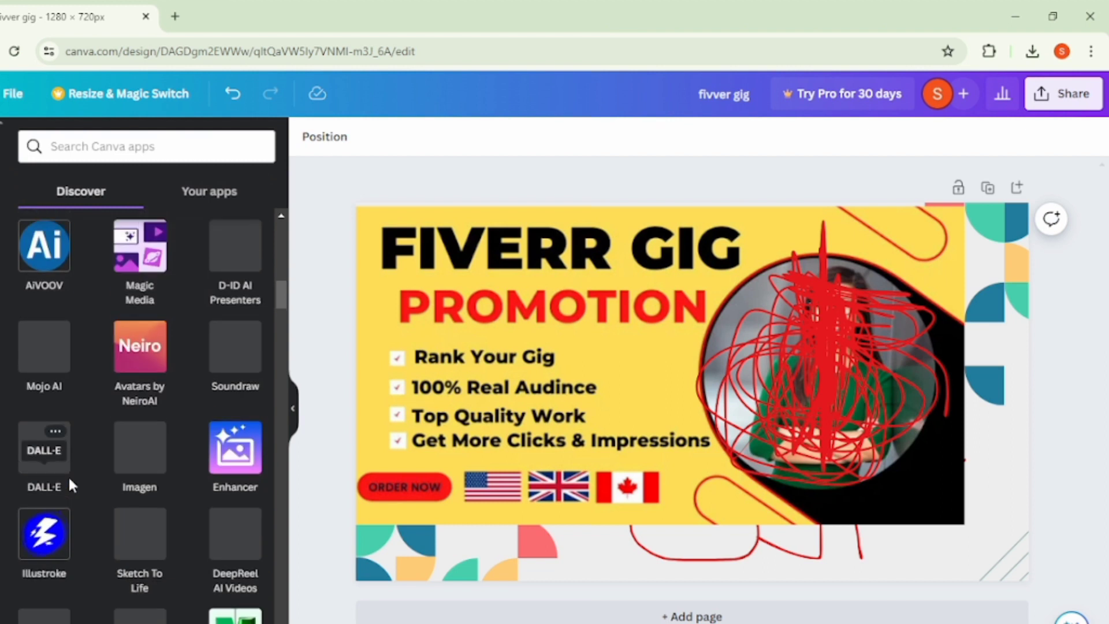
scroll(70, 483, "up", 4)
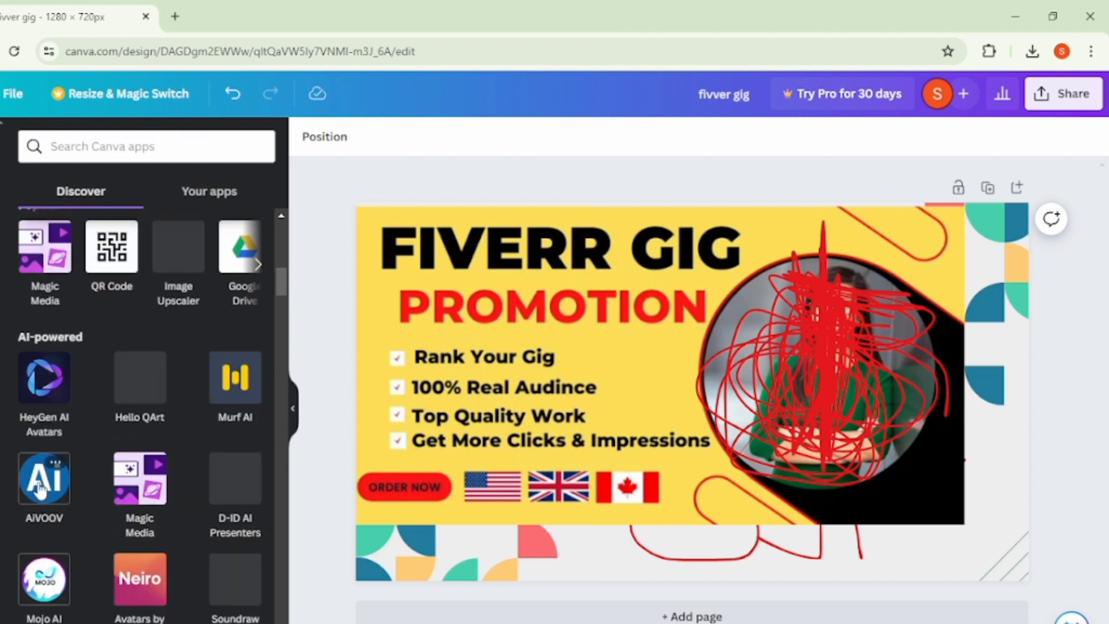
- Search the Canva apps for "pinterest" and clear the search
left_click(114, 147)
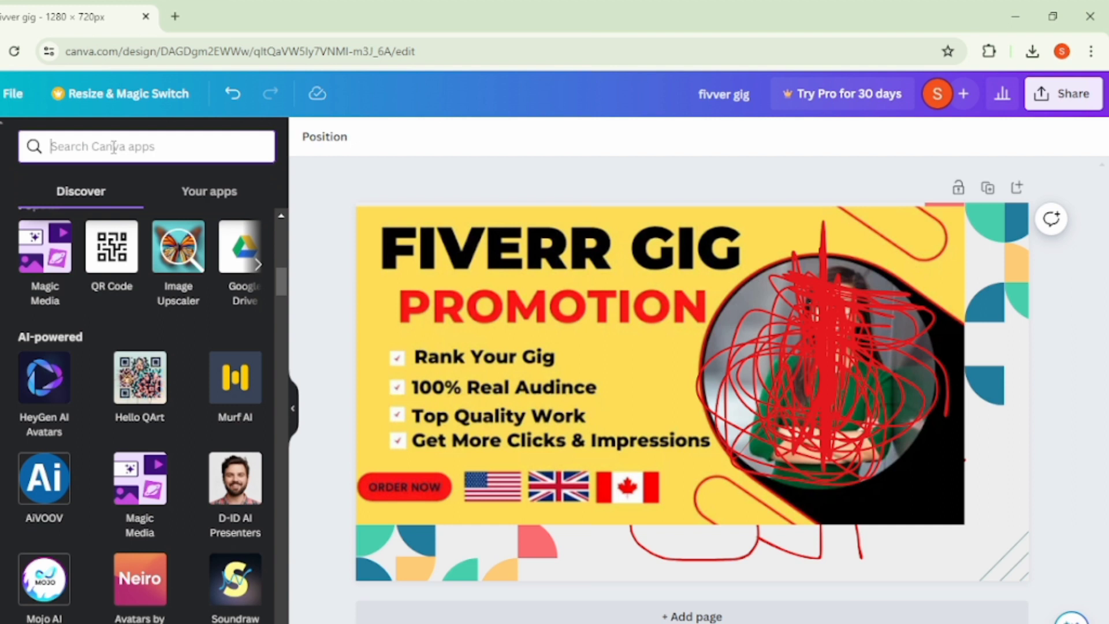
type("pinterest")
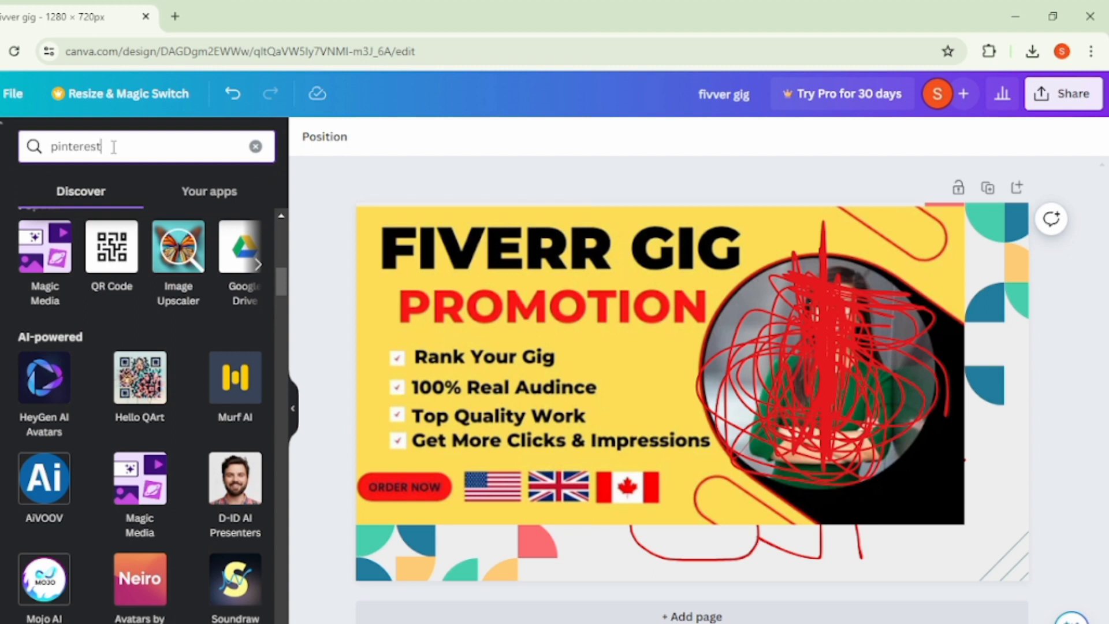
key("Return")
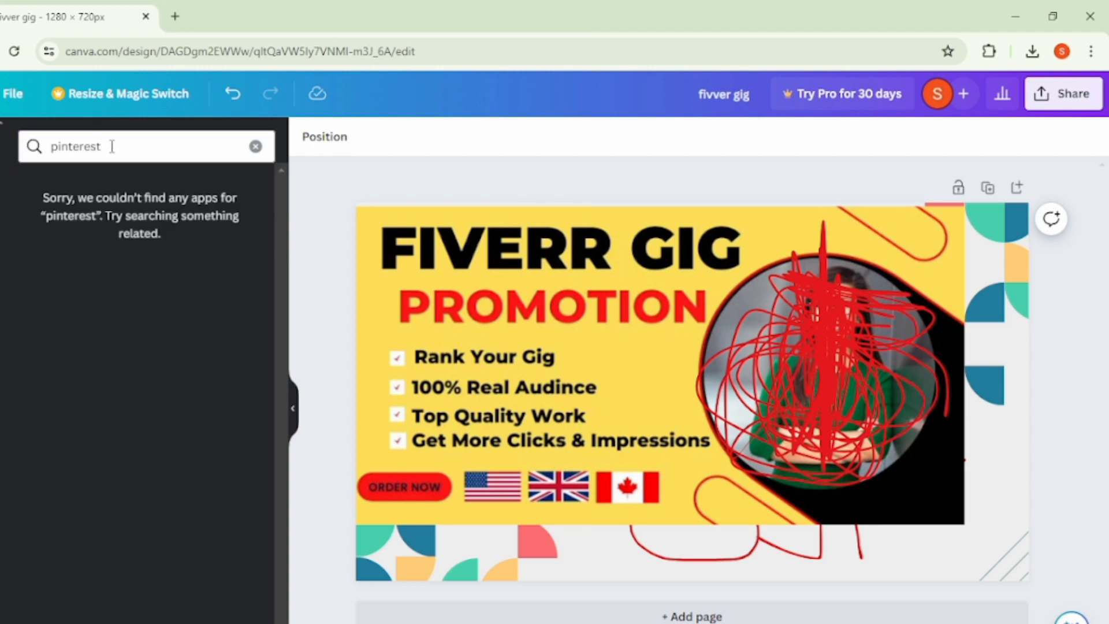
left_click(256, 147)
- Insert the stock photo of two laughing people from Canva's Photos app and move it to the page's right side
scroll(104, 232, "down", 8)
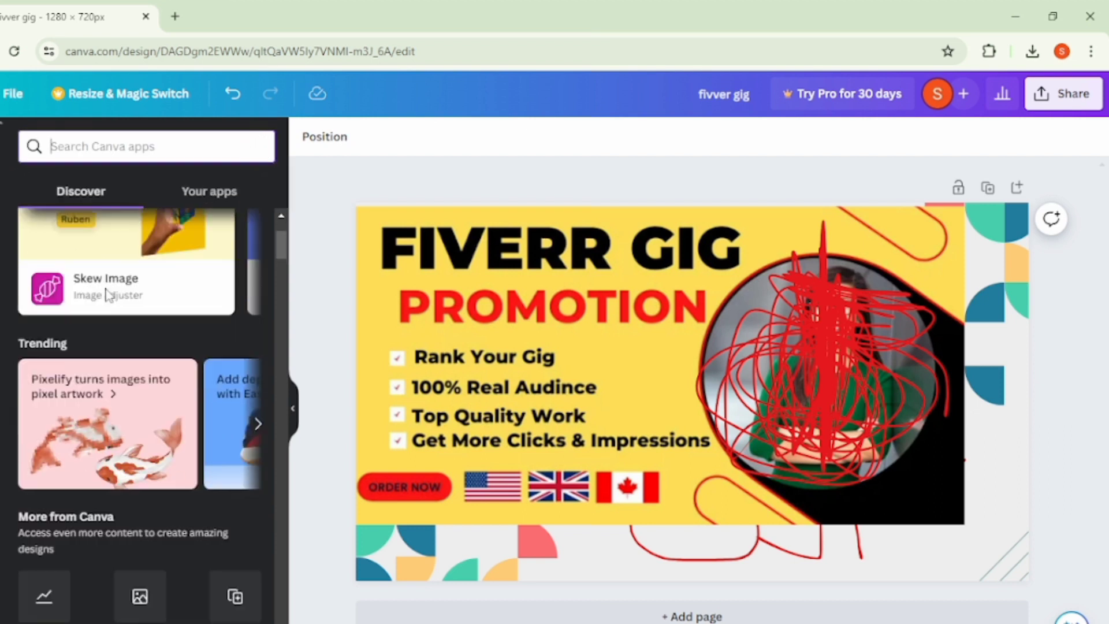
scroll(137, 381, "up", 2)
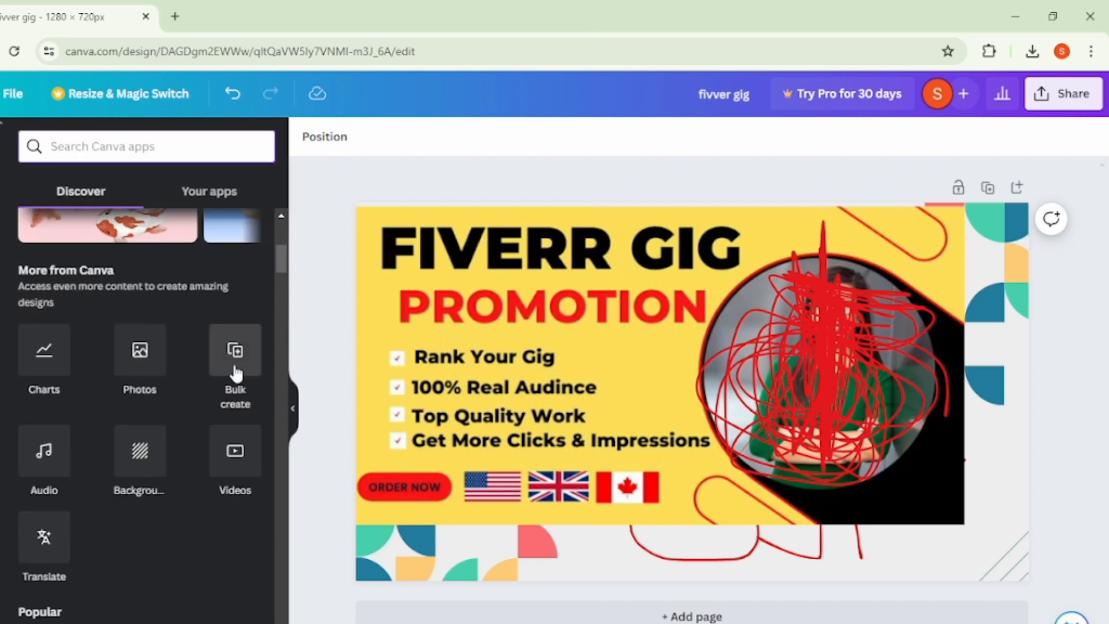
left_click(137, 367)
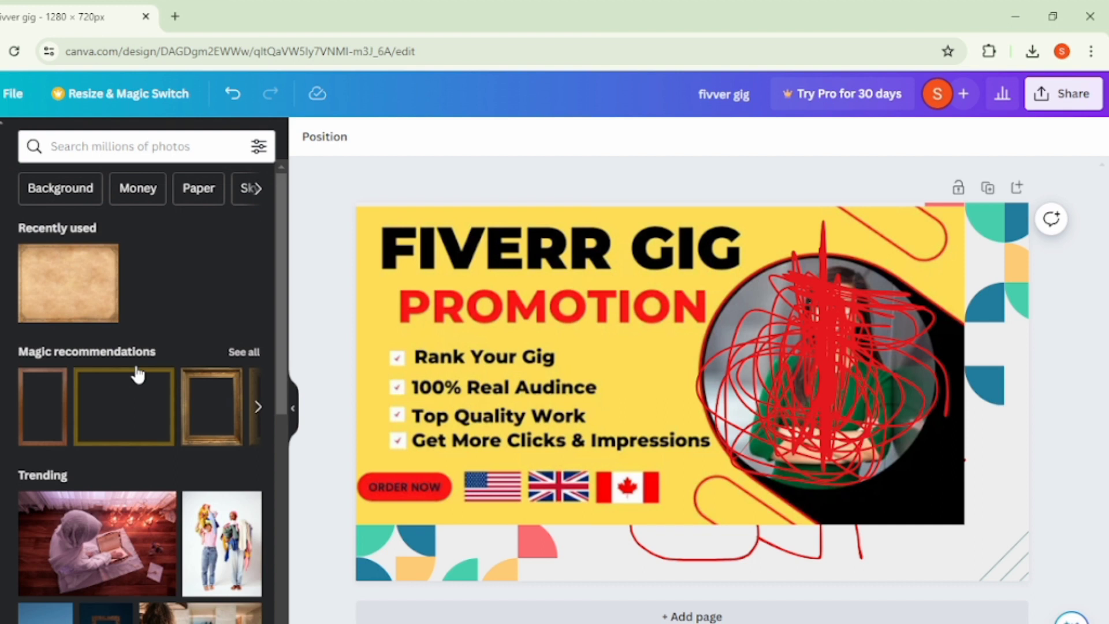
scroll(167, 462, "down", 5)
scroll(182, 537, "down", 5)
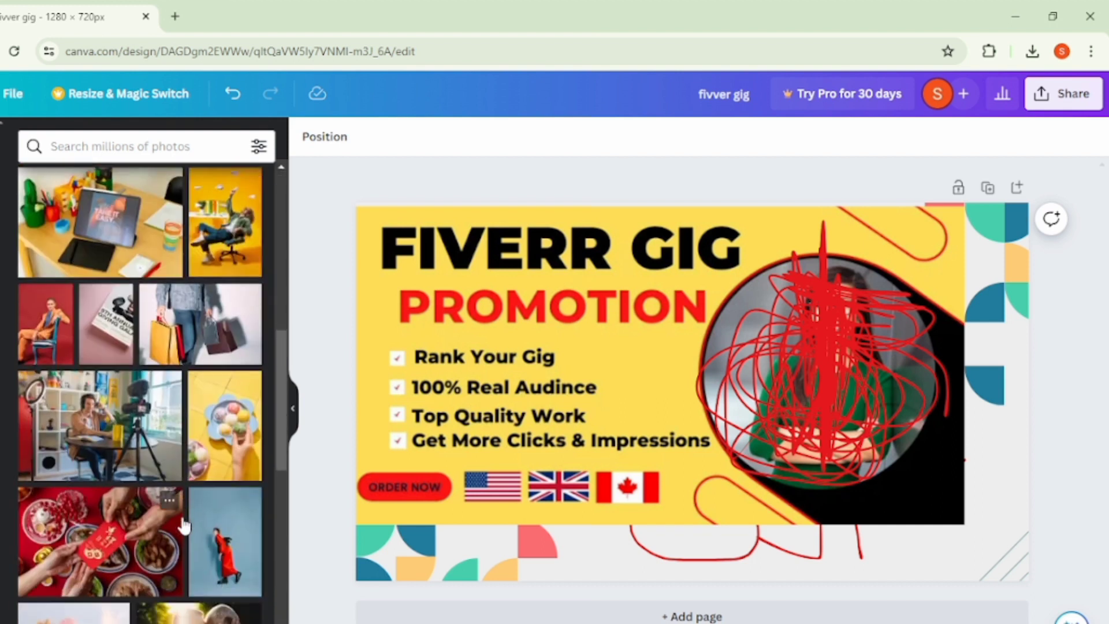
scroll(184, 526, "down", 5)
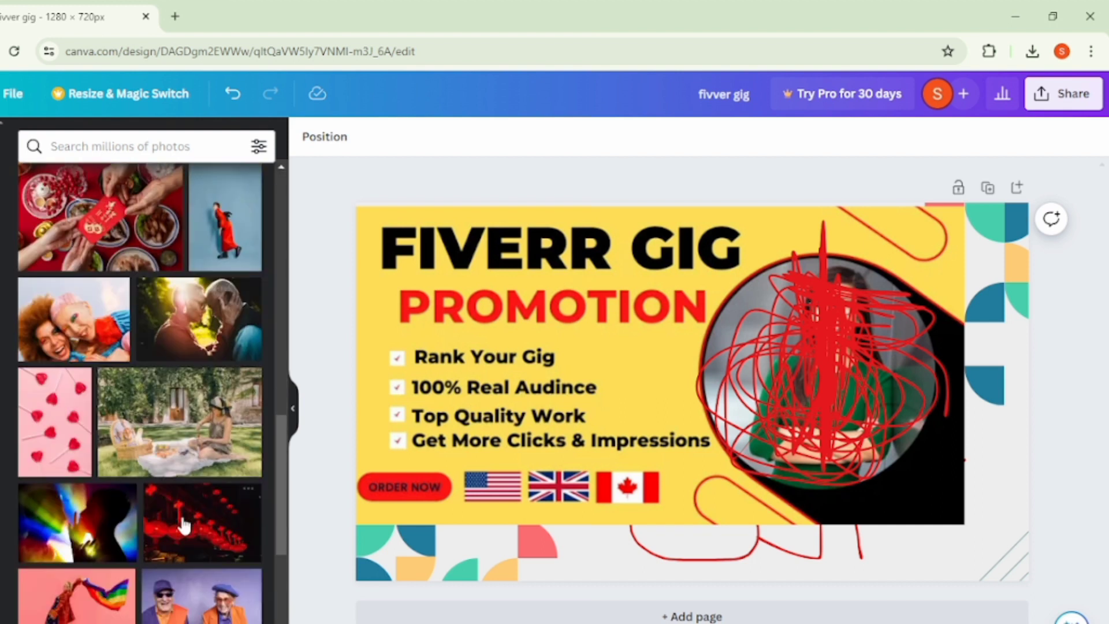
left_click(77, 327)
left_click_drag(550, 376, 706, 372)
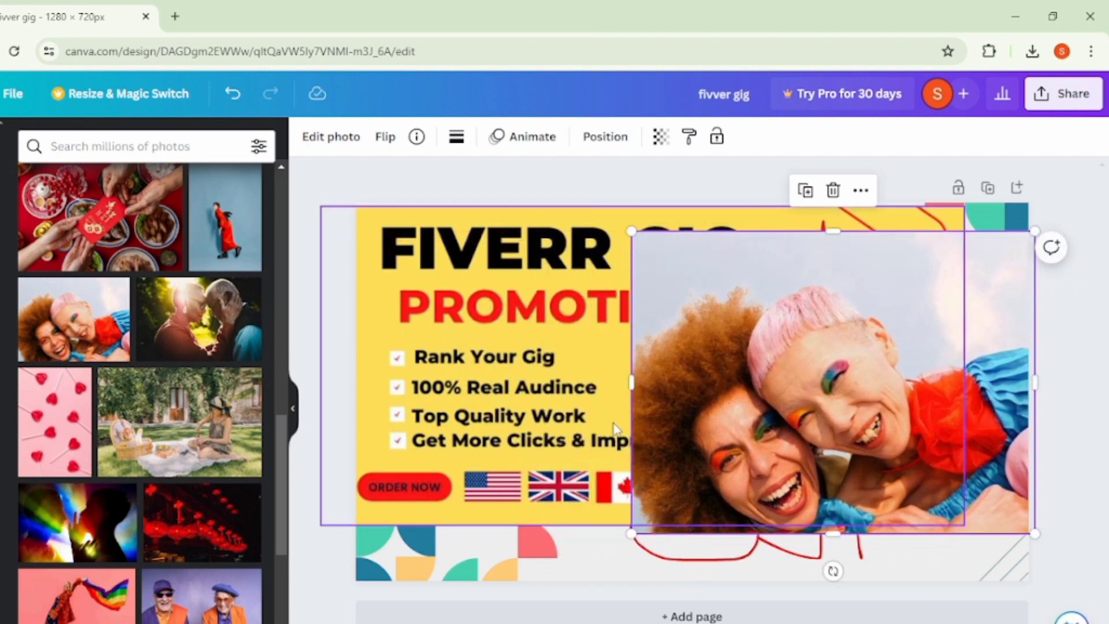
- Shrink the photo of the laughing pair over the portrait, and add the elderly couple photo, cropped to the woman, at the page's upper right
left_click_drag(632, 231, 795, 281)
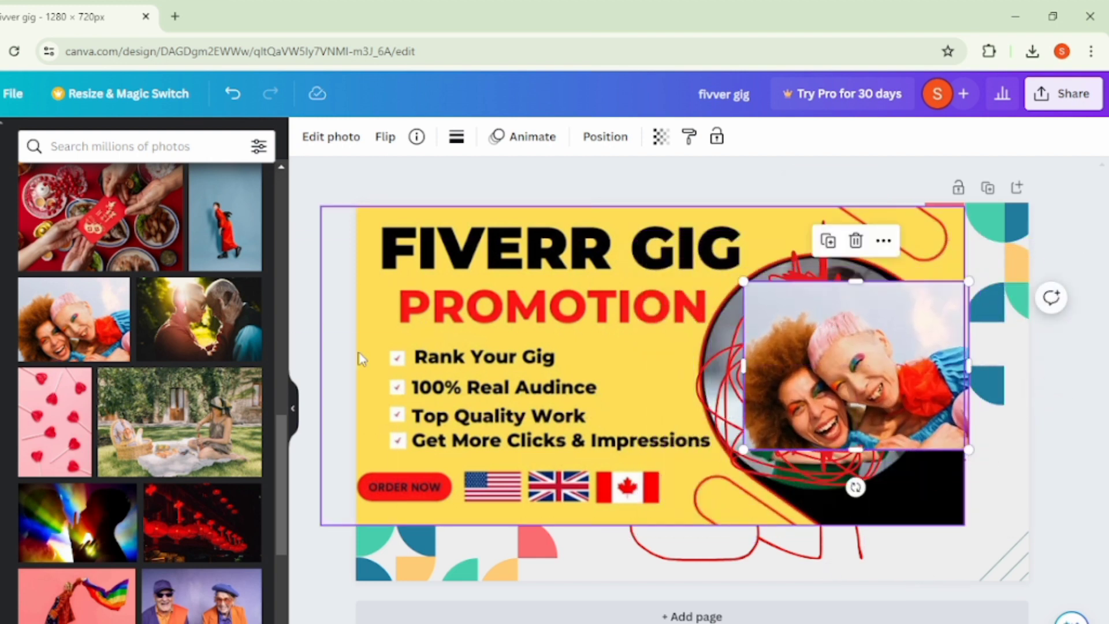
left_click(232, 601)
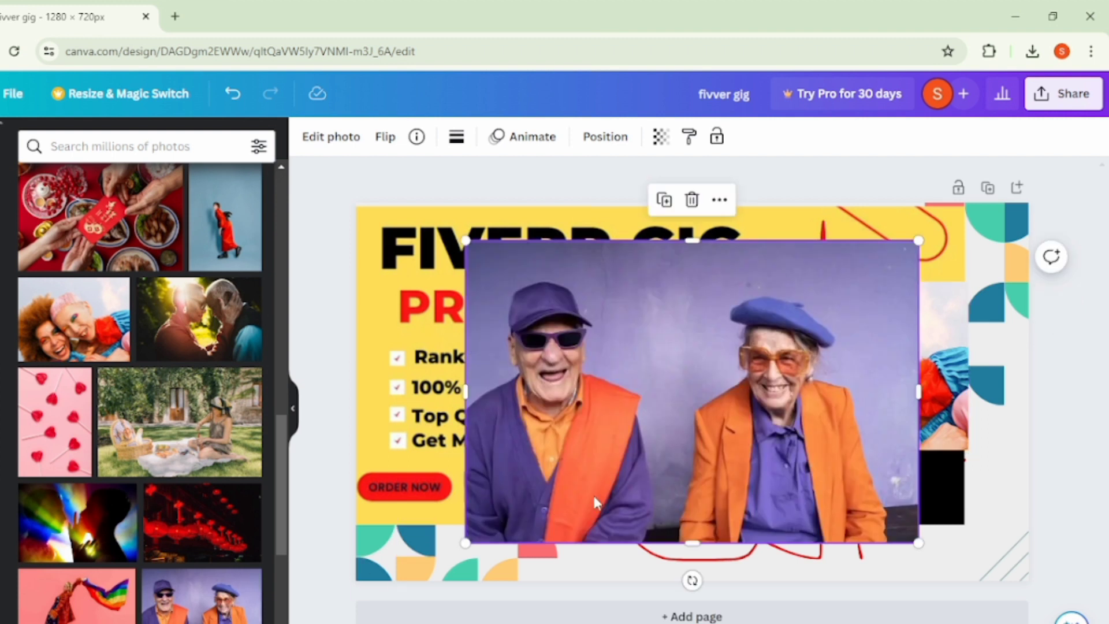
left_click_drag(469, 396, 920, 342)
- Review the Brand Kit options for logos, colors, fonts, brand voice, photos and graphics
left_click(324, 404)
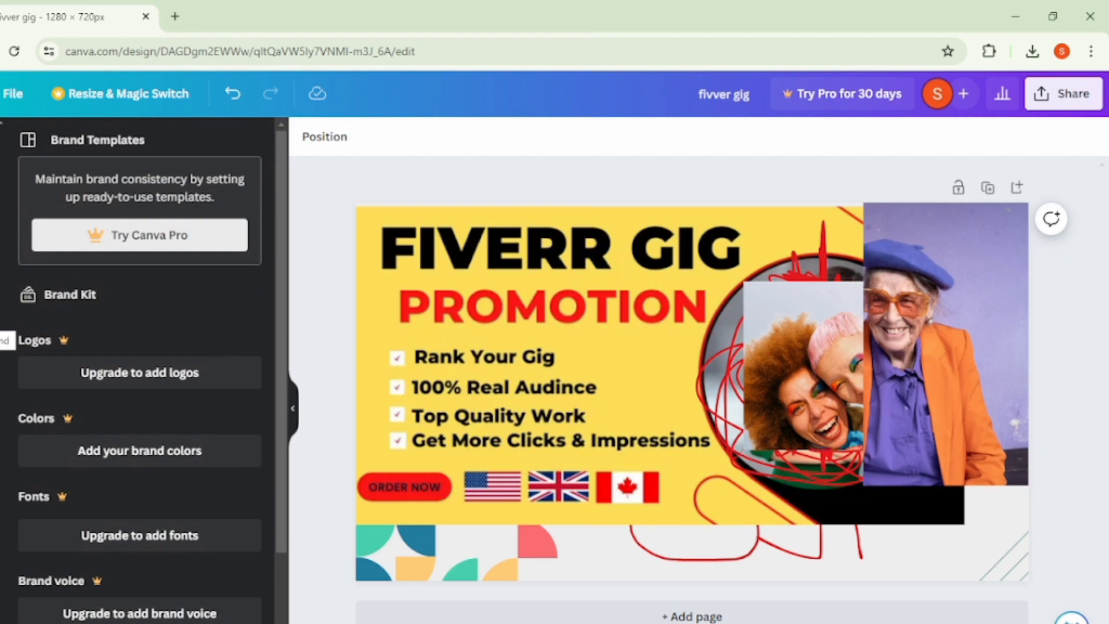
scroll(167, 361, "down", 3)
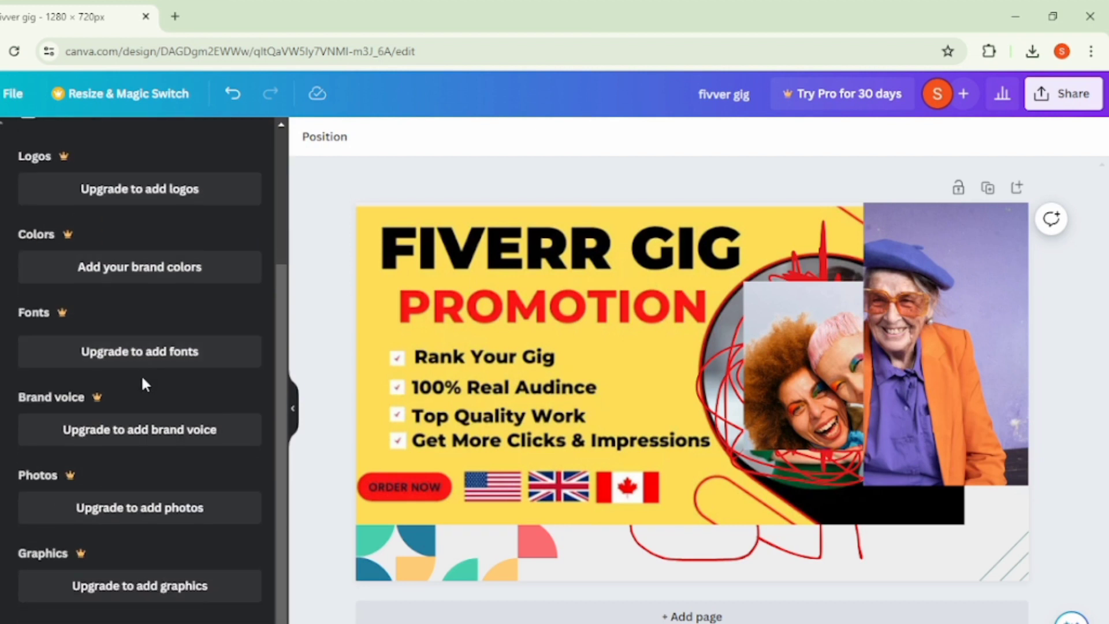
scroll(144, 347, "up", 3)
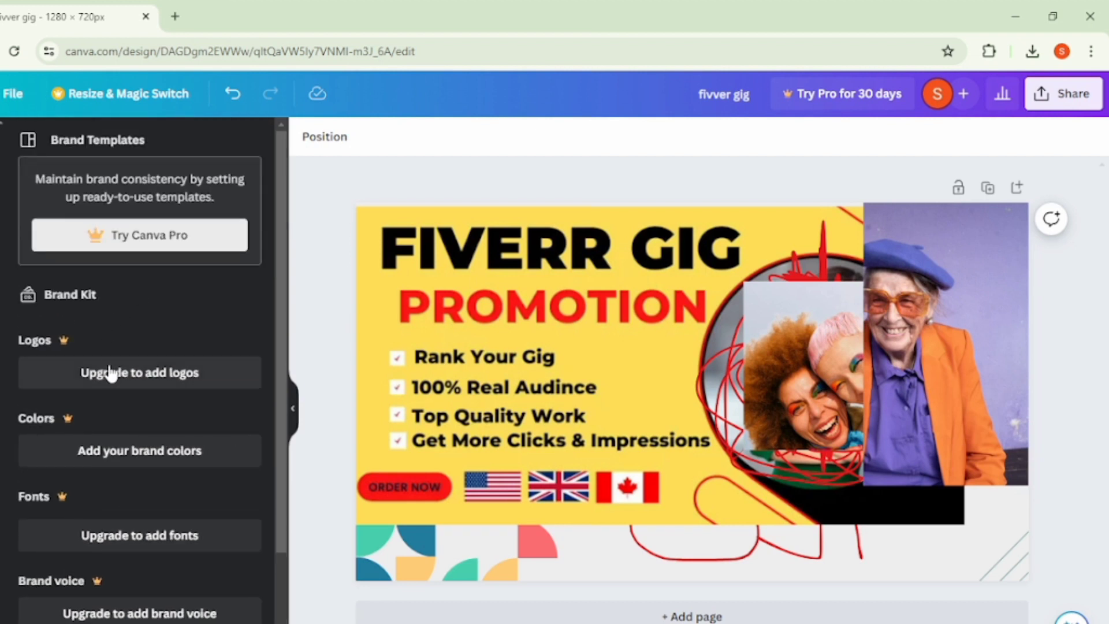
scroll(113, 376, "down", 3)
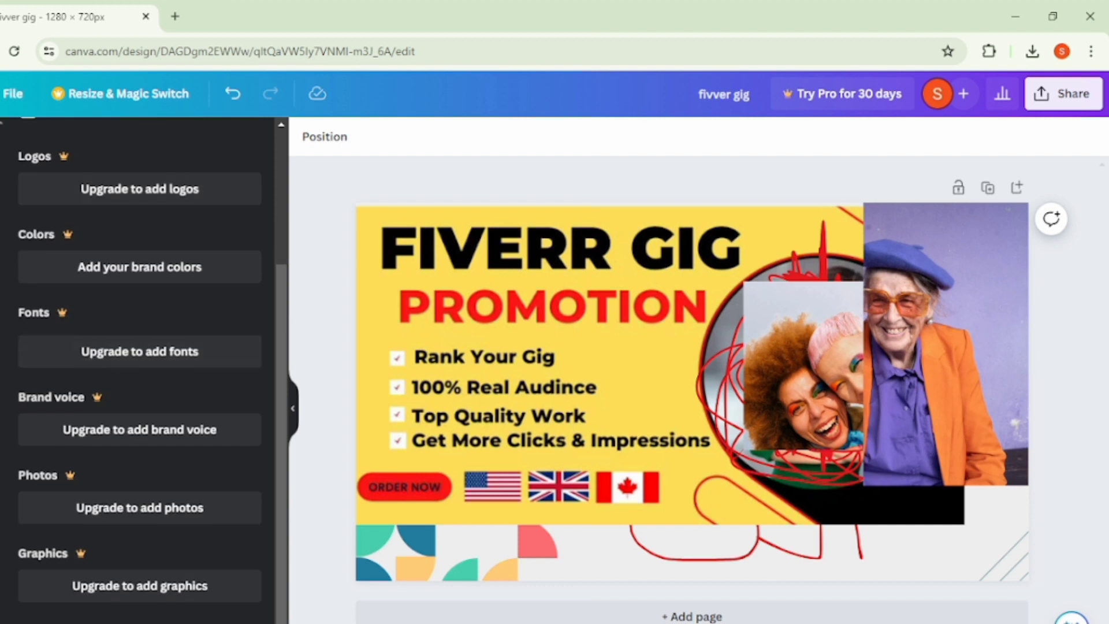
- Draw a looping freehand marker stroke in the document's teal green across the two stock photos
left_click(5, 438)
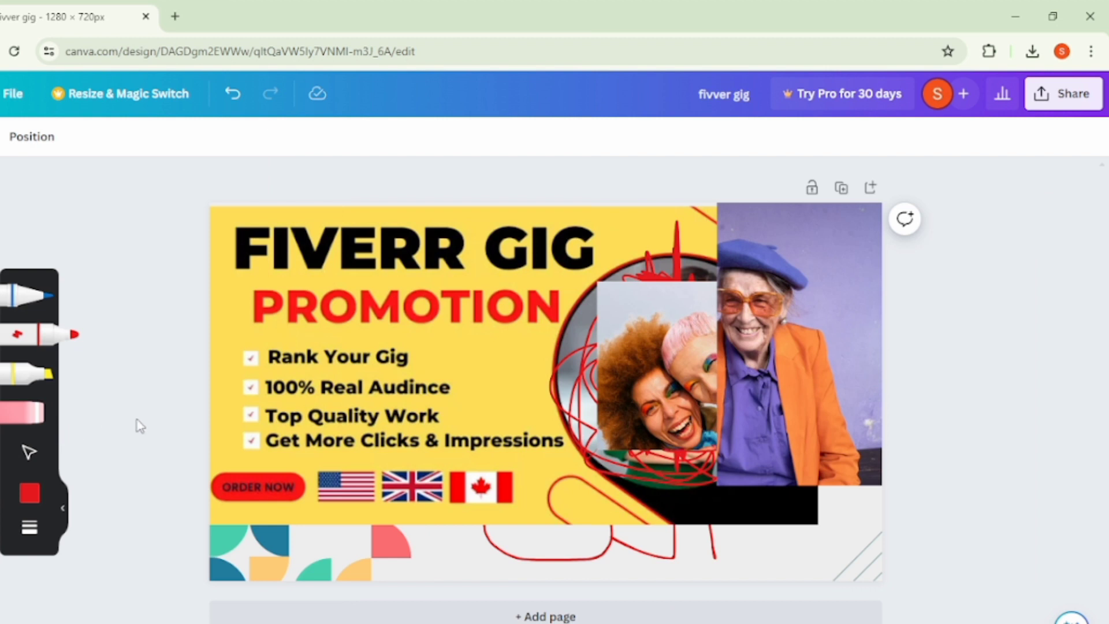
left_click(28, 495)
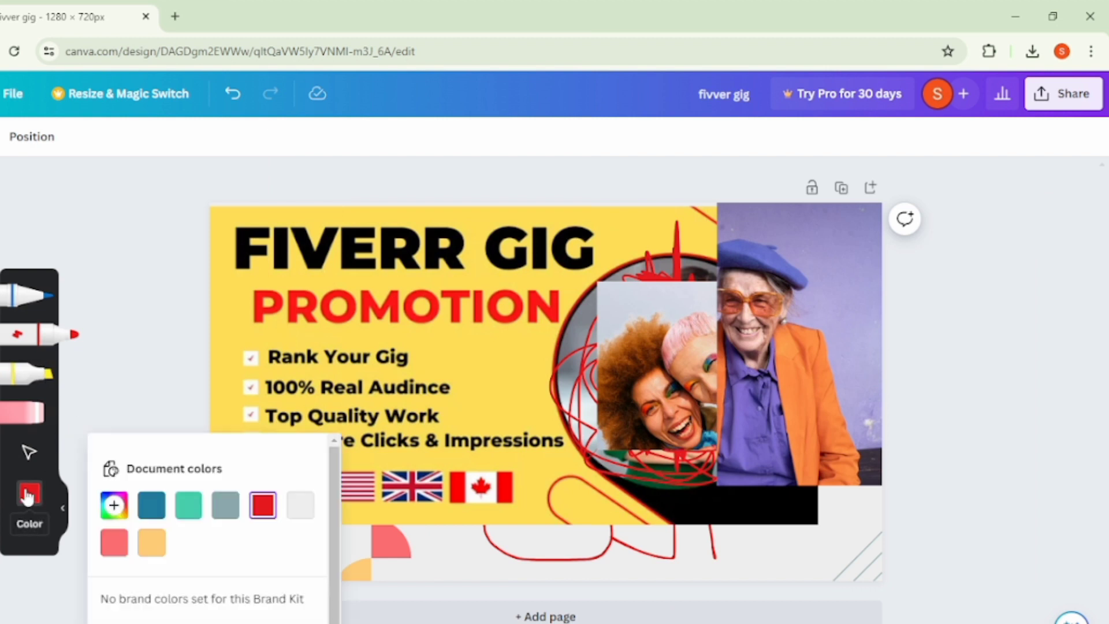
left_click(196, 507)
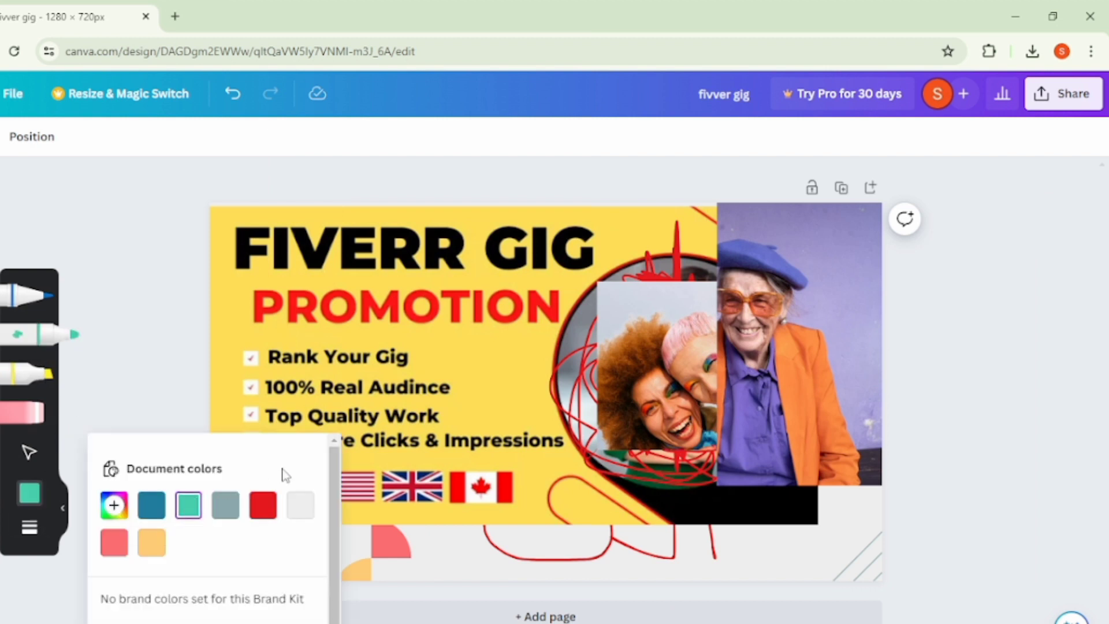
mouse_move(503, 381)
left_mouse_down()
mouse_move(572, 428)
mouse_move(502, 352)
mouse_move(635, 439)
mouse_move(720, 317)
mouse_move(815, 366)
left_mouse_up()
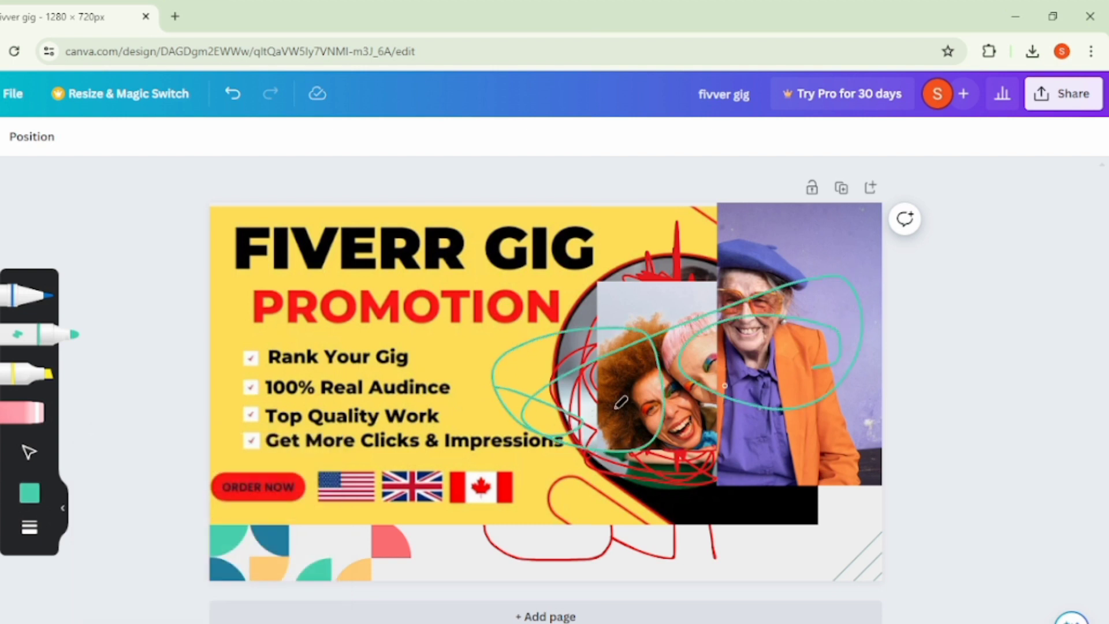
- Switch the marker to the document's red and scribble from the Canadian flag to the lower edge of the portrait
left_click(30, 494)
scroll(214, 526, "down", 1)
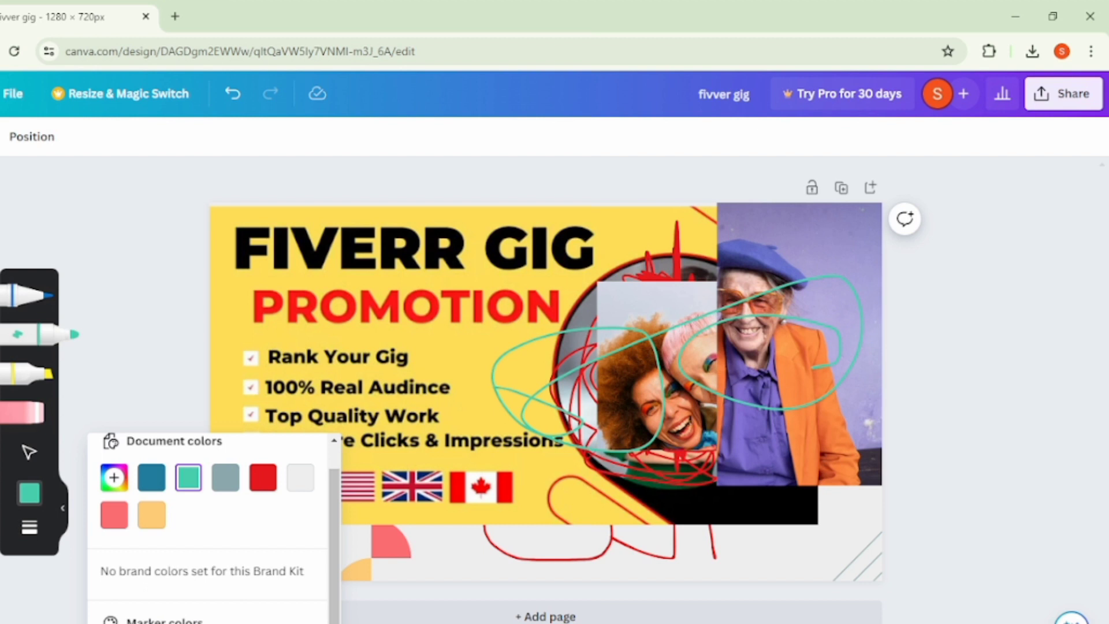
left_click(262, 477)
mouse_move(446, 491)
left_mouse_down()
mouse_move(568, 511)
mouse_move(702, 457)
mouse_move(605, 509)
left_mouse_up()
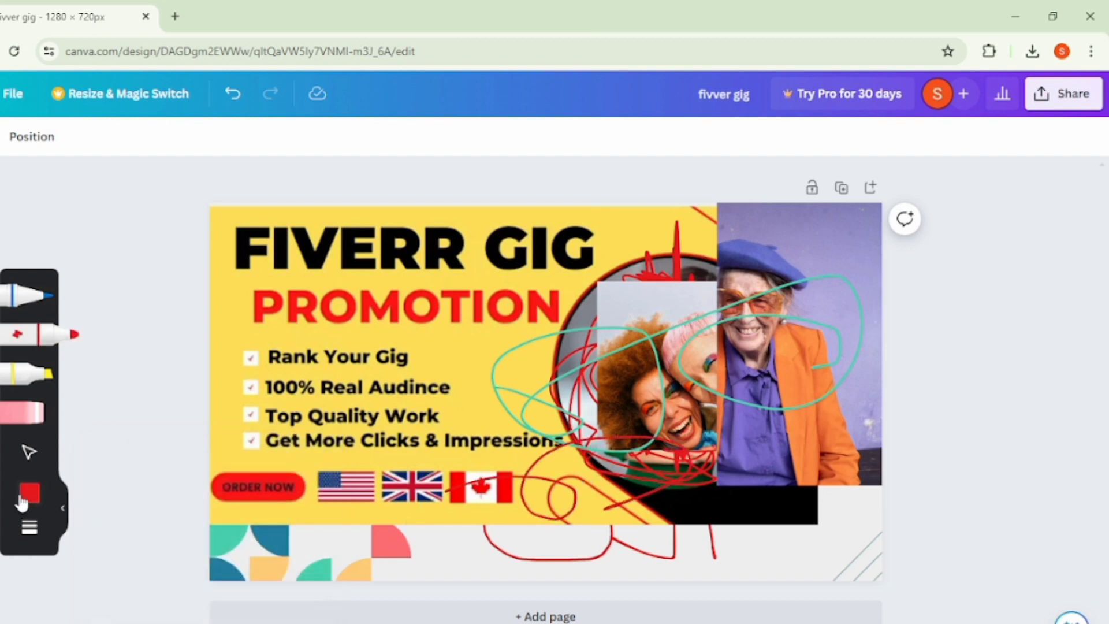
- Set the marker's stroke weight to 100 and put the marker away to return to selecting
left_click(31, 528)
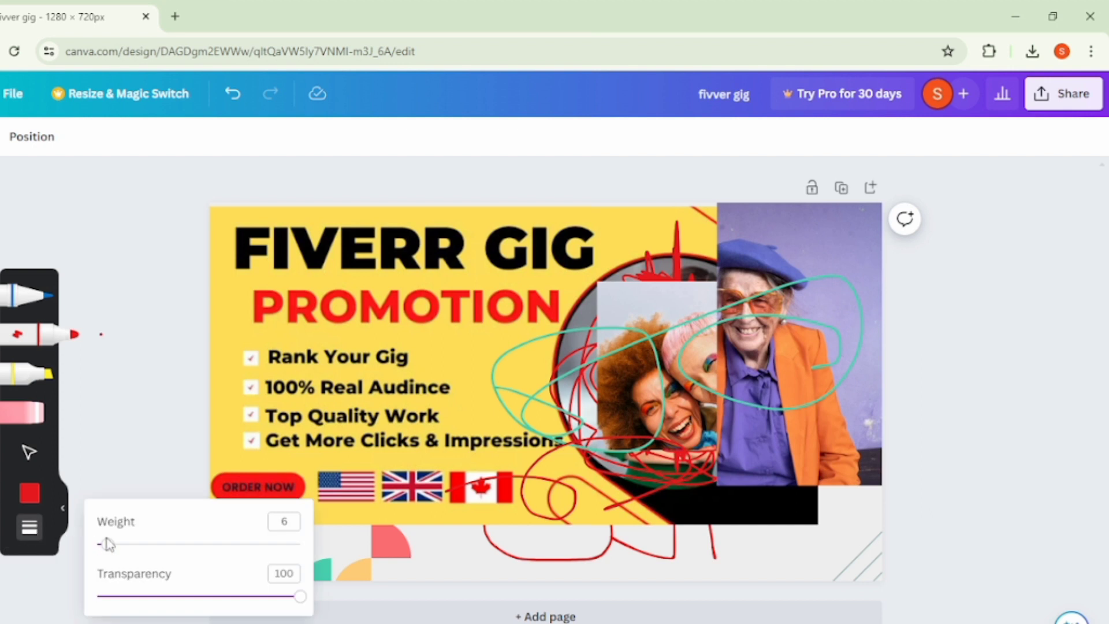
mouse_move(110, 545)
left_mouse_down()
mouse_move(329, 543)
mouse_move(110, 543)
mouse_move(264, 556)
mouse_move(300, 543)
left_mouse_up()
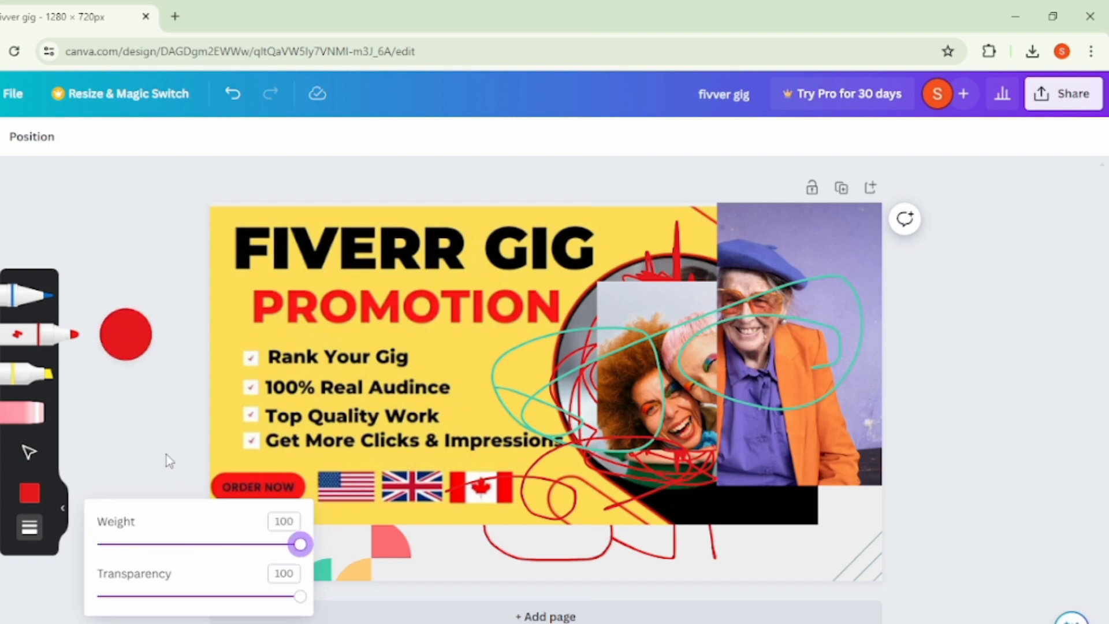
left_click(157, 444)
left_click(52, 347)
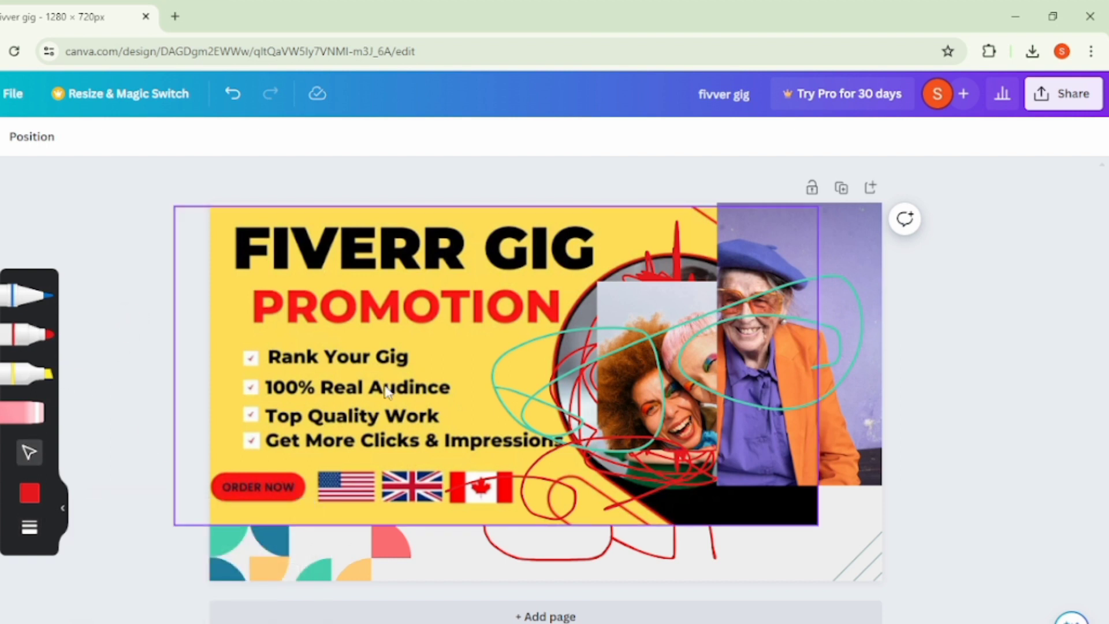
- Delete both stock photos and the teal and red scribbles covering the woman's portrait and the Canadian flag
mouse_move(706, 374)
left_mouse_down()
mouse_move(762, 377)
mouse_move(783, 253)
mouse_move(966, 129)
left_mouse_up()
key("Delete")
left_click(751, 380)
left_click_drag(799, 304, 1101, 87)
left_click(724, 400)
mouse_move(724, 400)
left_mouse_down()
mouse_move(666, 302)
mouse_move(1107, 22)
left_mouse_up()
left_click(624, 315)
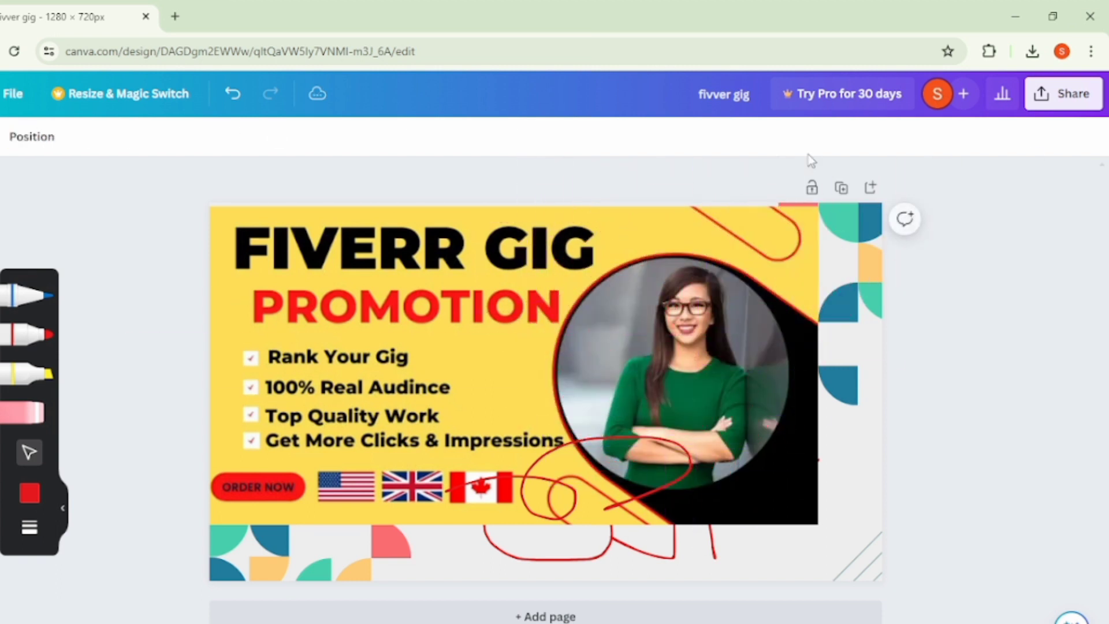
left_click_drag(592, 505, 462, 622)
left_click_drag(776, 245, 1040, 196)
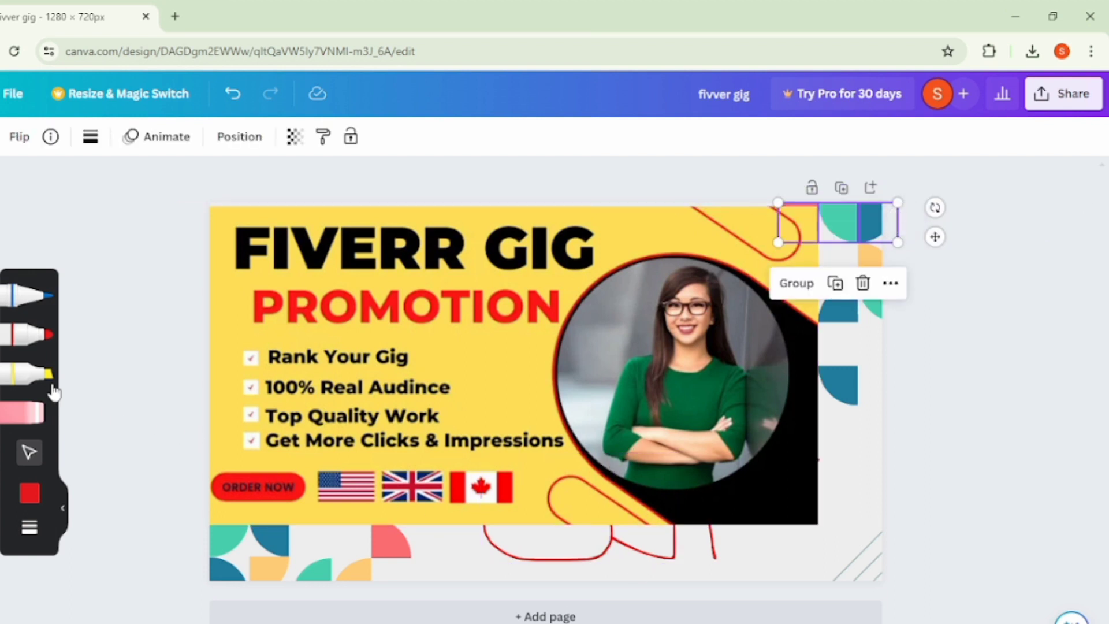
- Paint thick red marker strokes over the woman's portrait and the page's right edge, and undo both strokes
left_click(29, 338)
mouse_move(550, 384)
left_mouse_down()
mouse_move(613, 420)
mouse_move(603, 404)
mouse_move(779, 418)
mouse_move(689, 405)
mouse_move(722, 331)
mouse_move(803, 372)
mouse_move(764, 441)
mouse_move(698, 454)
mouse_move(601, 403)
mouse_move(650, 329)
mouse_move(699, 301)
mouse_move(751, 310)
mouse_move(776, 386)
mouse_move(740, 422)
mouse_move(638, 421)
mouse_move(618, 336)
mouse_move(634, 305)
mouse_move(673, 278)
mouse_move(714, 270)
mouse_move(644, 289)
mouse_move(586, 332)
mouse_move(610, 449)
mouse_move(690, 496)
mouse_move(807, 497)
mouse_move(802, 331)
mouse_move(785, 294)
mouse_move(685, 282)
mouse_move(568, 334)
mouse_move(566, 418)
mouse_move(583, 444)
mouse_move(646, 472)
left_mouse_up()
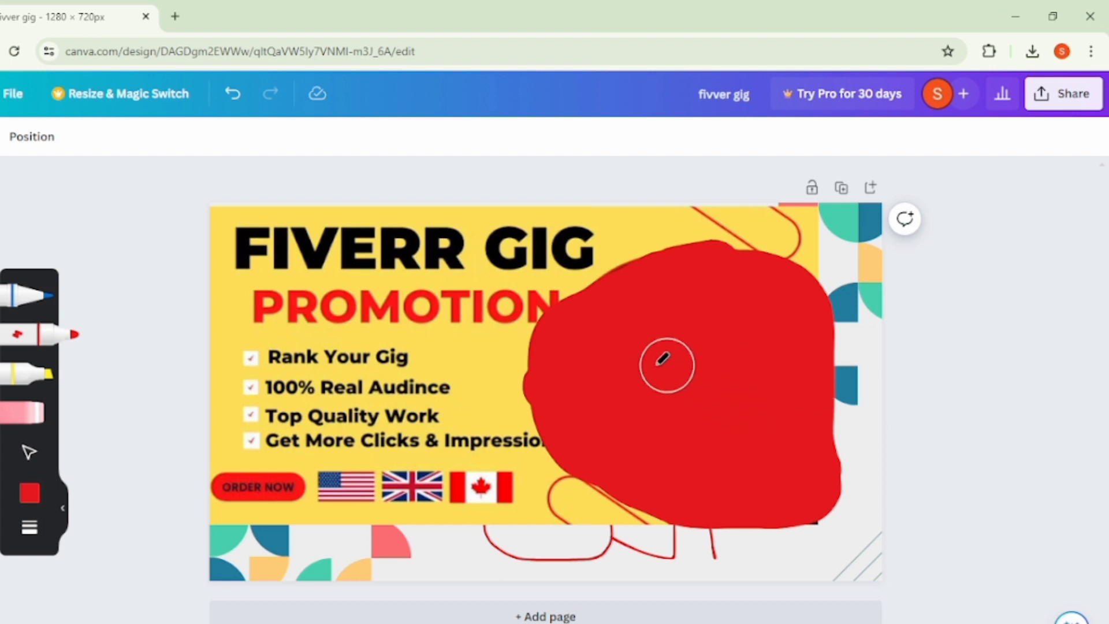
mouse_move(723, 300)
left_mouse_down()
mouse_move(788, 255)
mouse_move(736, 251)
mouse_move(824, 300)
mouse_move(850, 621)
mouse_move(916, 5)
left_mouse_up()
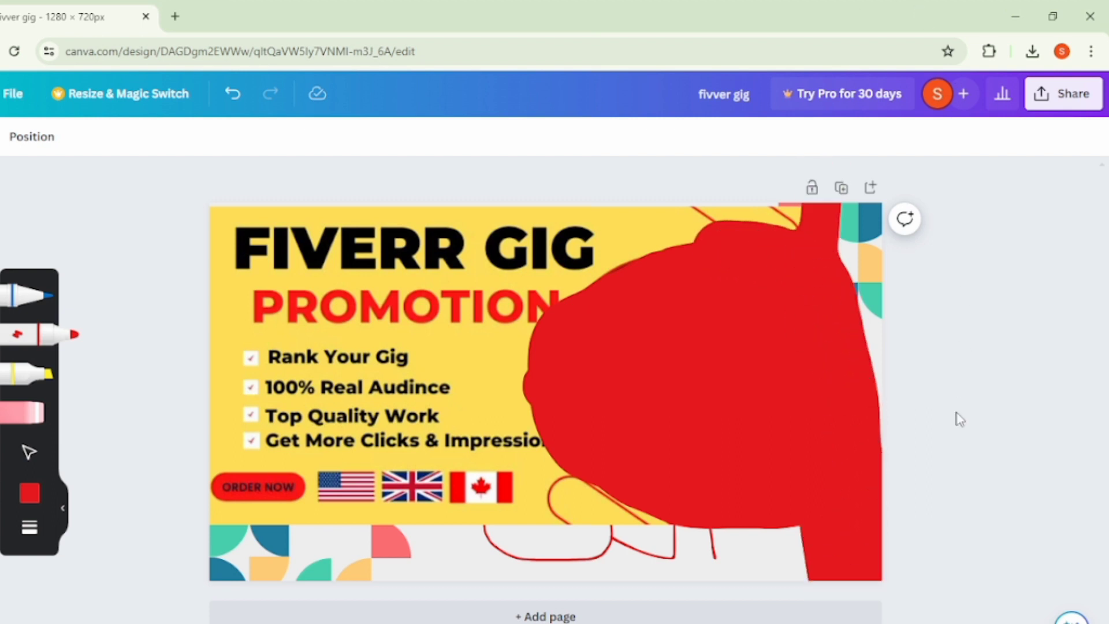
left_click(236, 95)
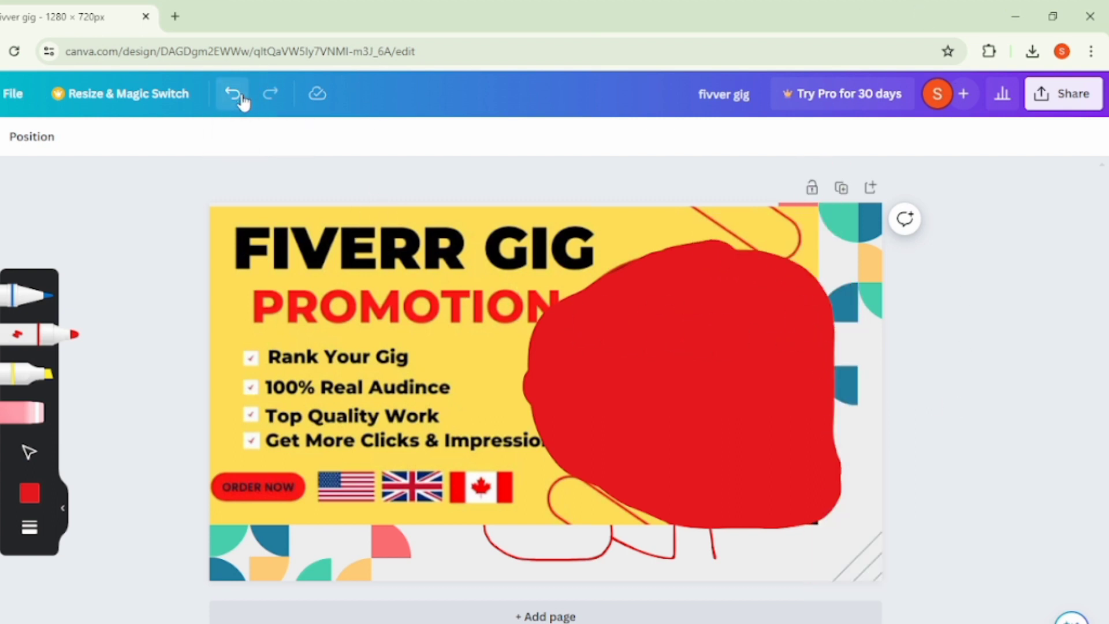
left_click(237, 96)
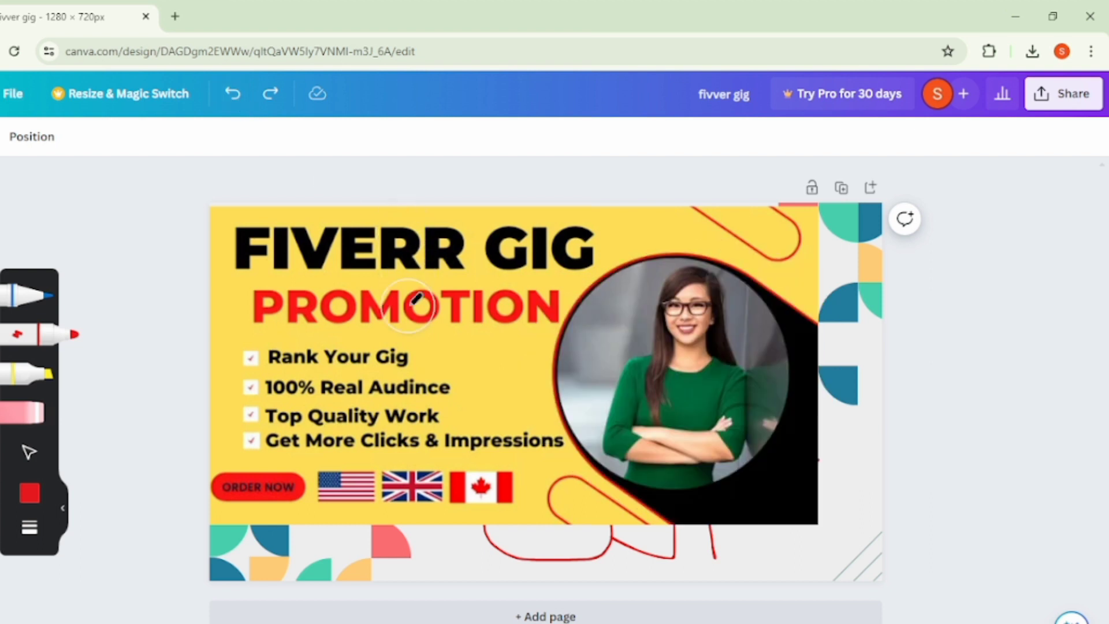
- Paint a thick red marker band over the word PROMOTION and move it left, mostly off the page
mouse_move(415, 312)
left_mouse_down()
mouse_move(497, 310)
mouse_move(139, 315)
left_mouse_up()
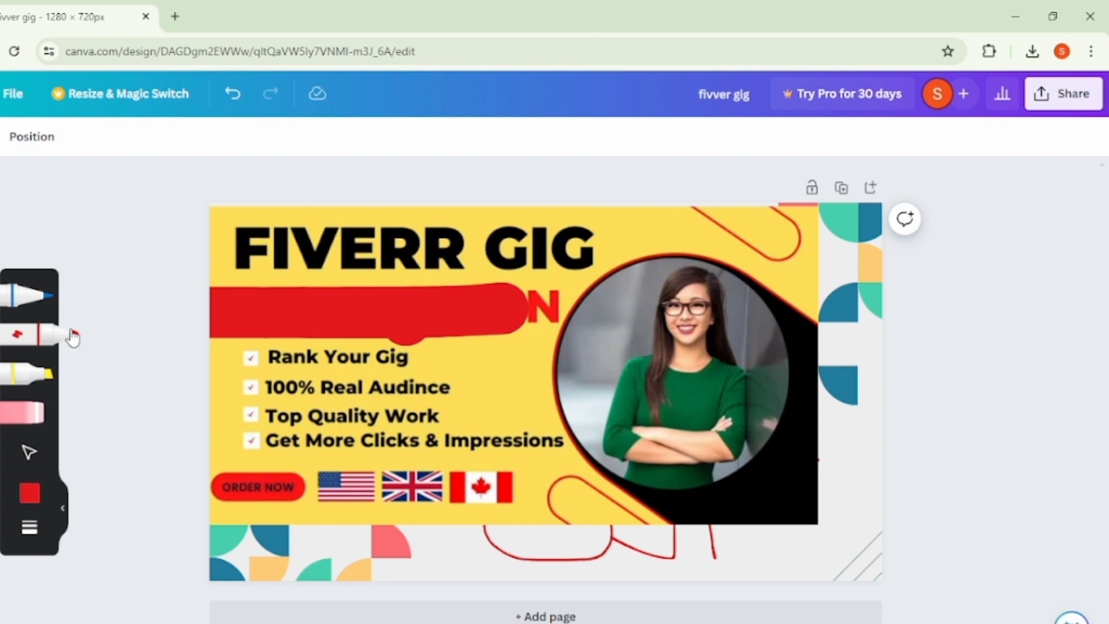
left_click(73, 337)
left_click_drag(457, 330, 277, 329)
left_click(427, 334)
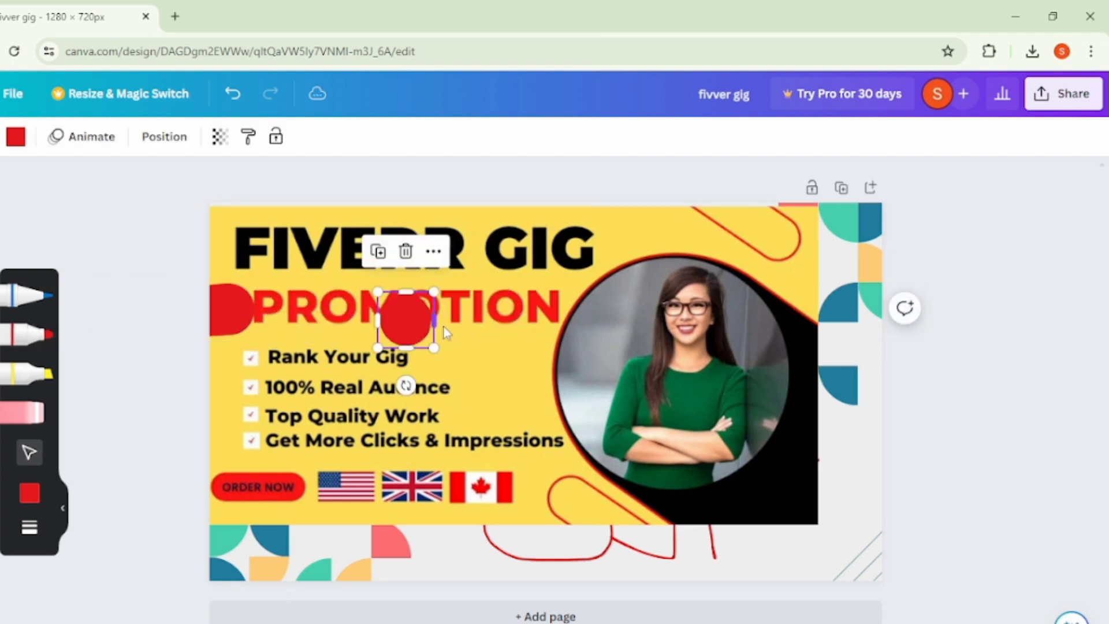
- Lock the red dot on the word PROMOTION and delete the two hidden elements selected around the heading
left_click(276, 137)
left_click_drag(531, 366, 164, 368)
left_click(676, 307)
left_click_drag(626, 268, 475, 279)
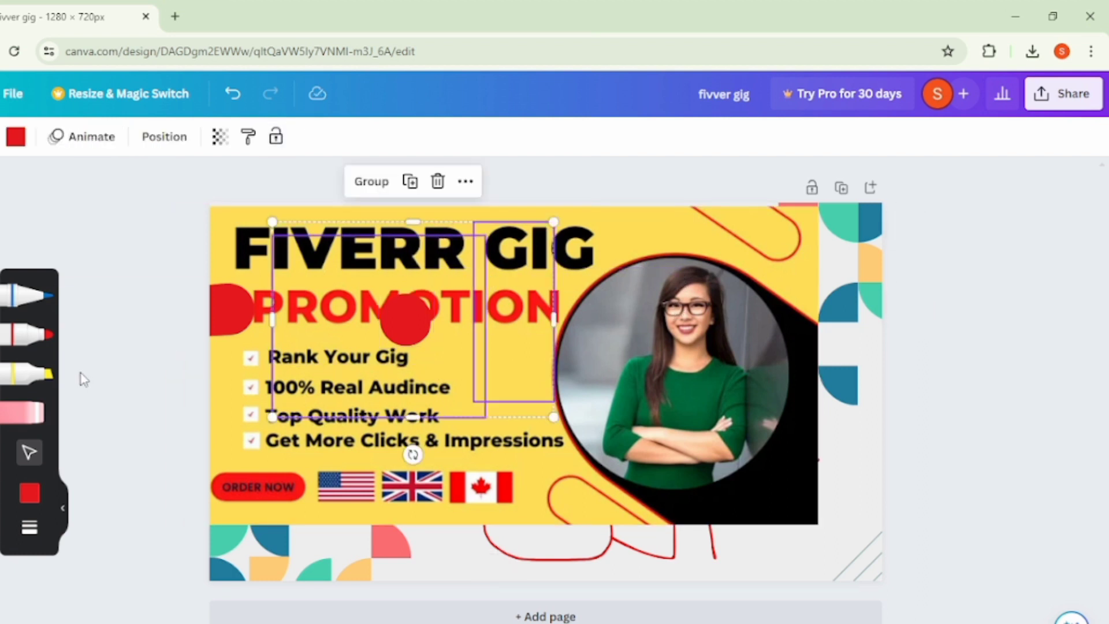
key("Delete")
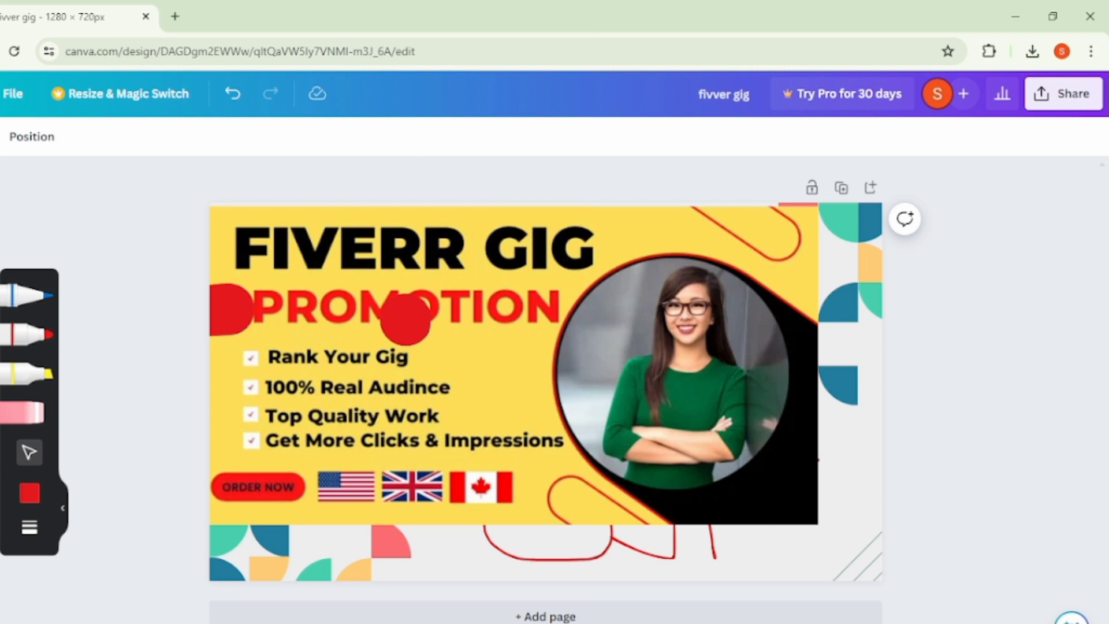
- Close the browser window with the design
left_click(1092, 11)
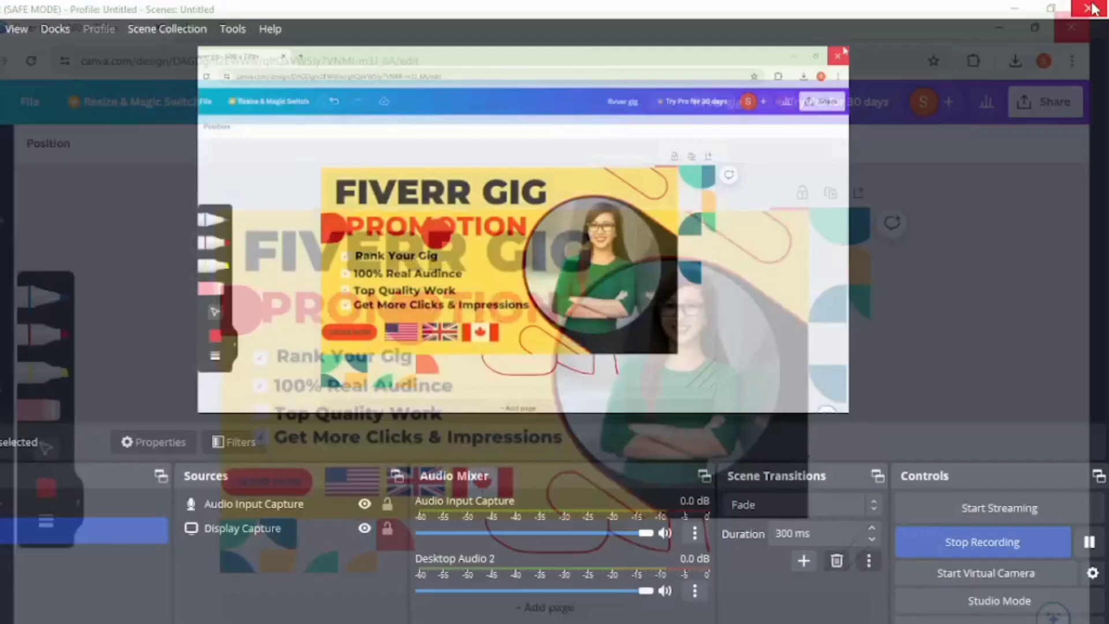